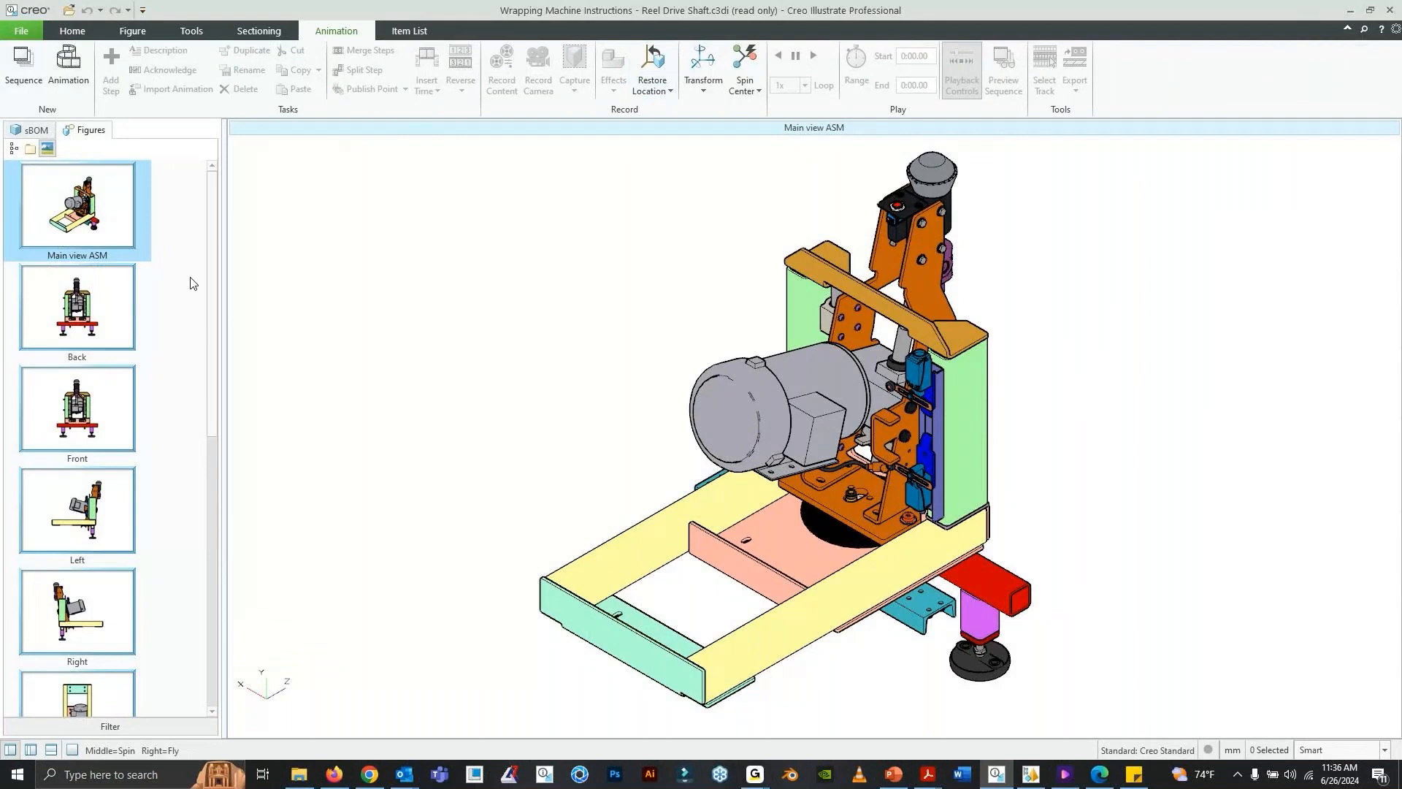
# - Look through the Back, Front, Left and Right figures of the wrapping machine in the figure list
pyautogui.moveTo(219, 313); pyautogui.dragTo(213, 230)
pyautogui.scroll(-3, 210, 263)
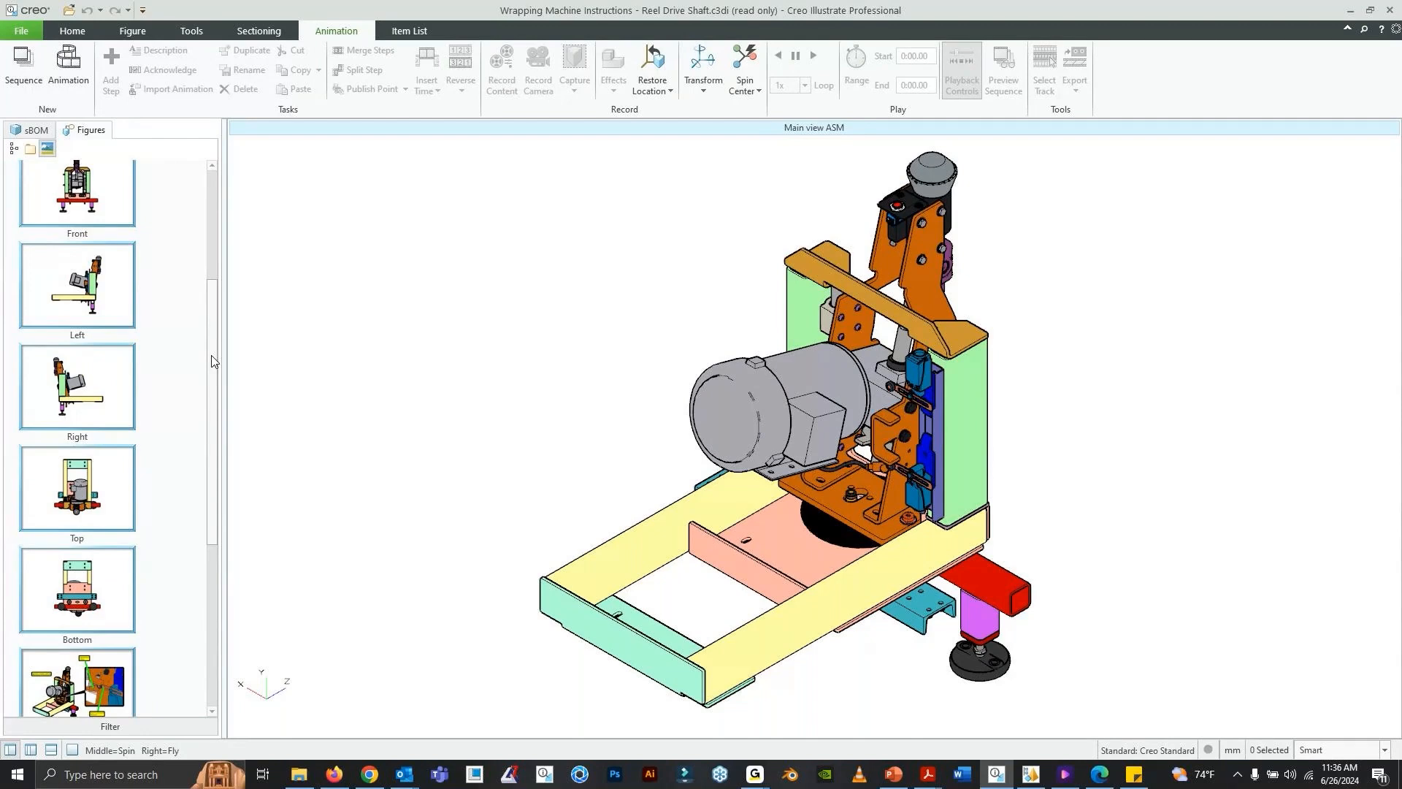
pyautogui.scroll(3, 212, 360)
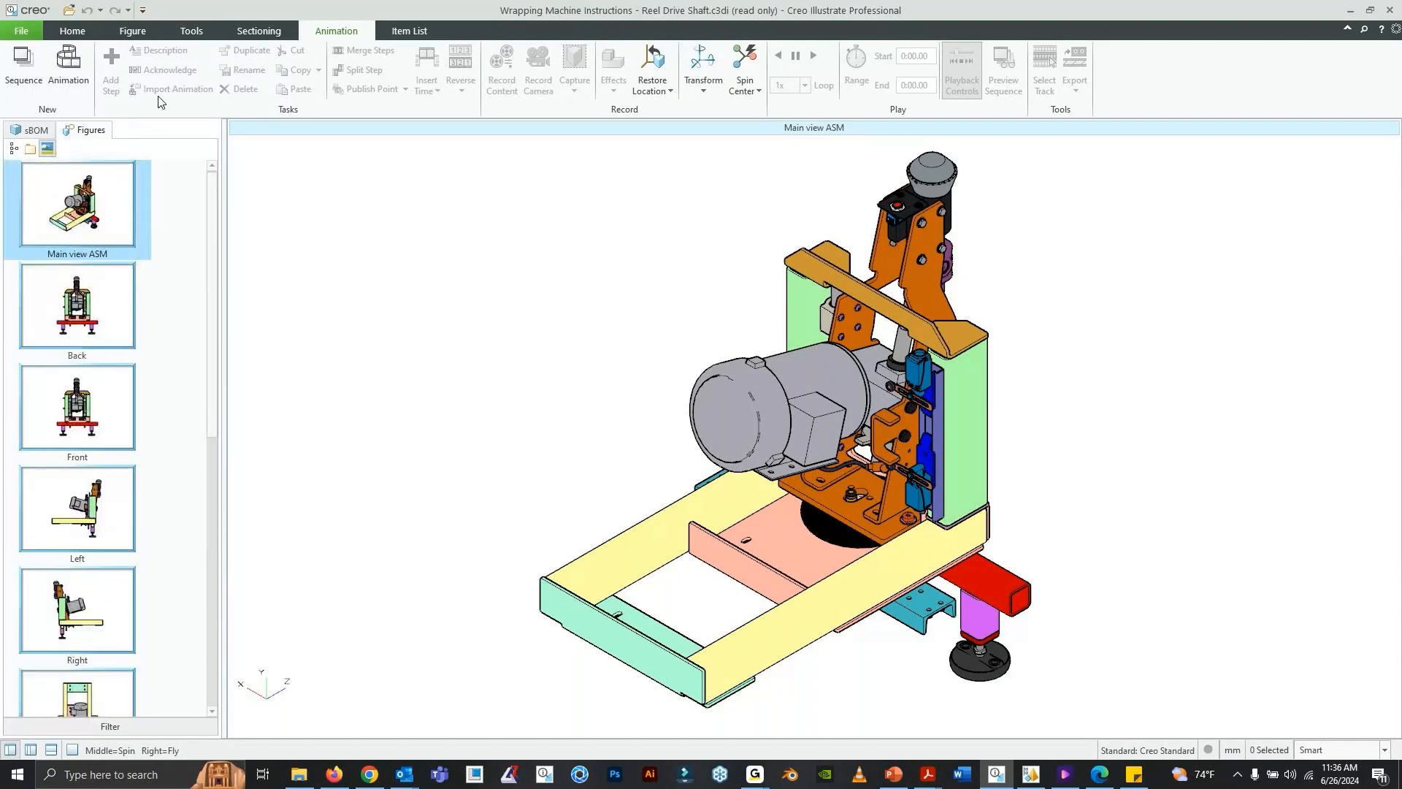
pyautogui.click(120, 312)
pyautogui.click(125, 381)
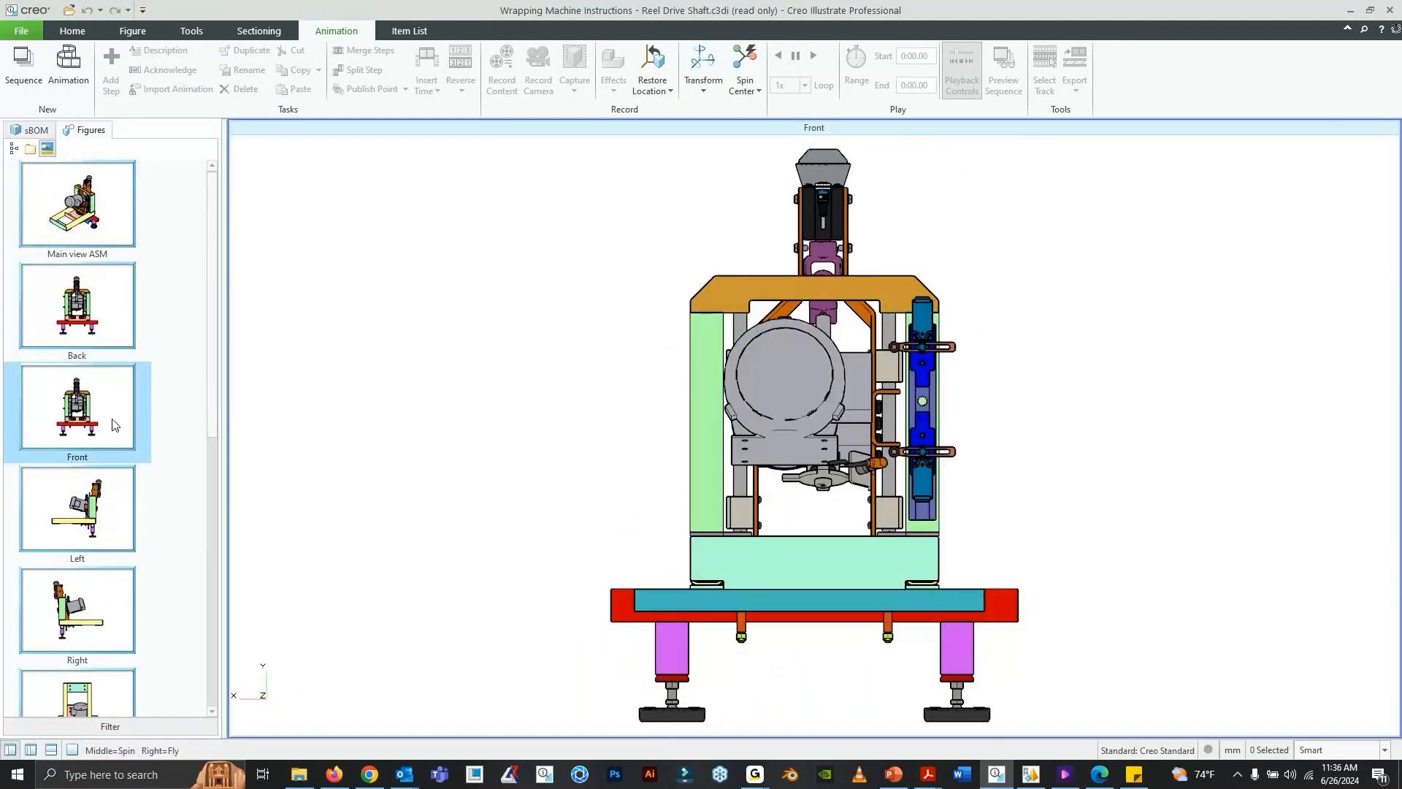
pyautogui.scroll(-1, 215, 420)
pyautogui.click(128, 479)
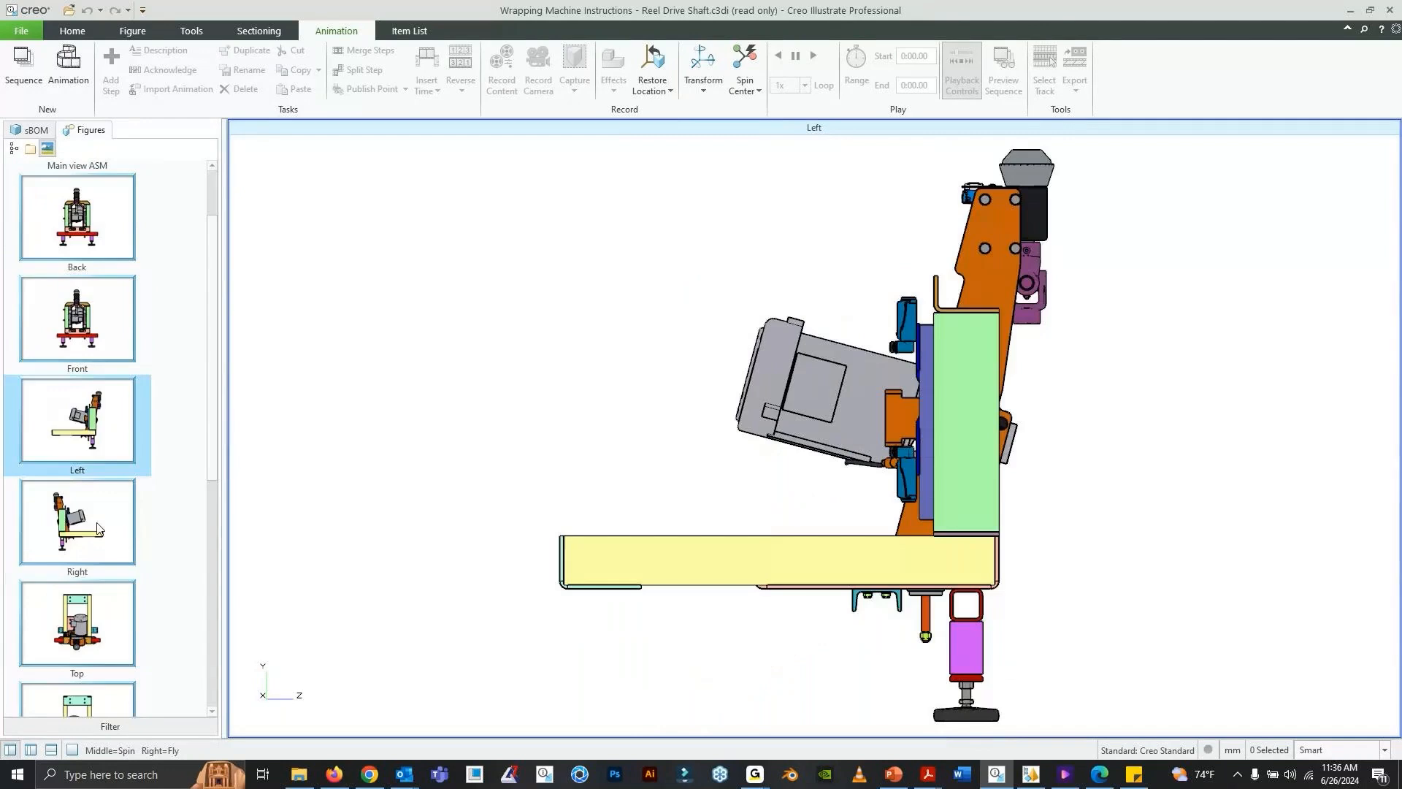
pyautogui.click(99, 528)
pyautogui.scroll(-5, 98, 511)
# - Review the Detailed - Notes, Reel Drive Shaft EXP, Item No, Assembly Steps and Bottom figures
pyautogui.click(91, 340)
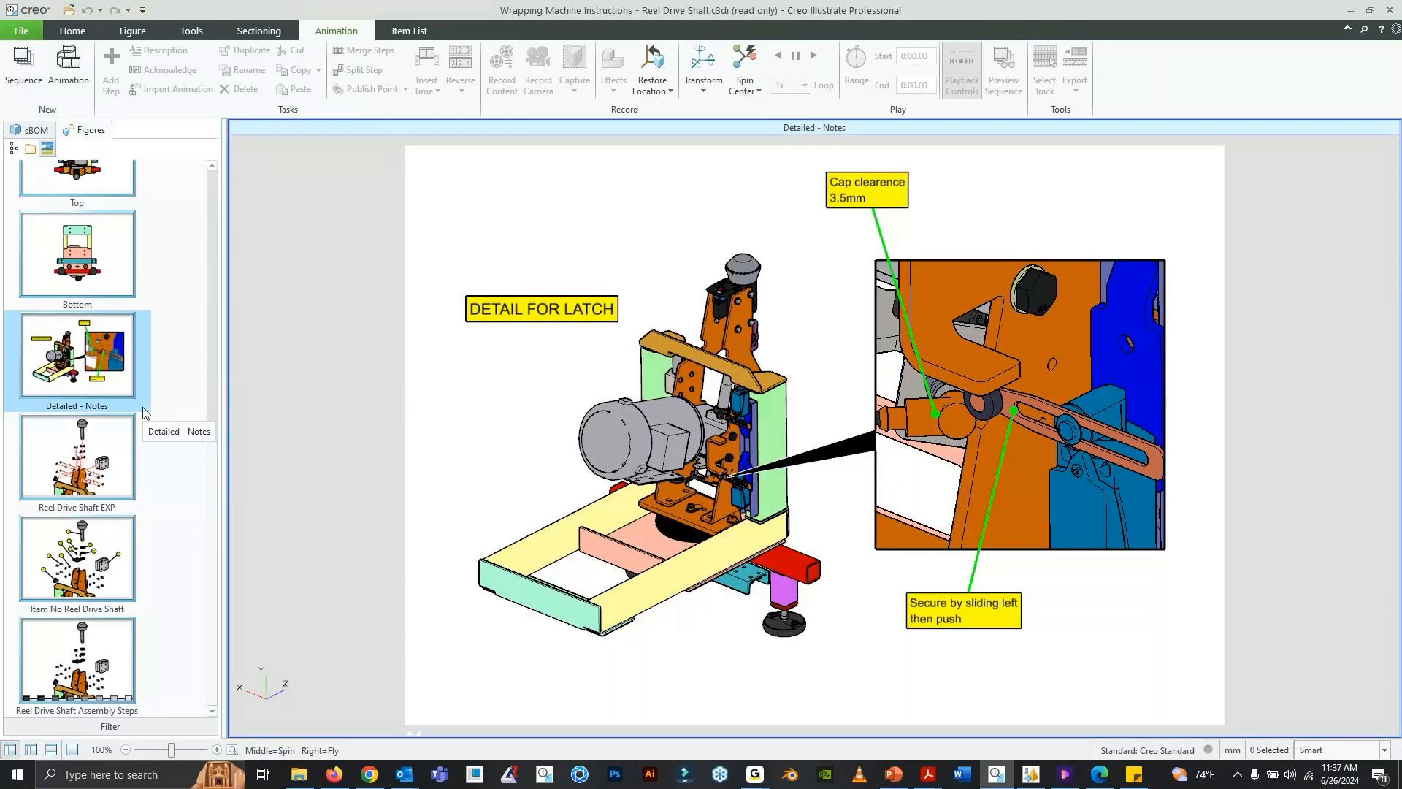
pyautogui.click(51, 464)
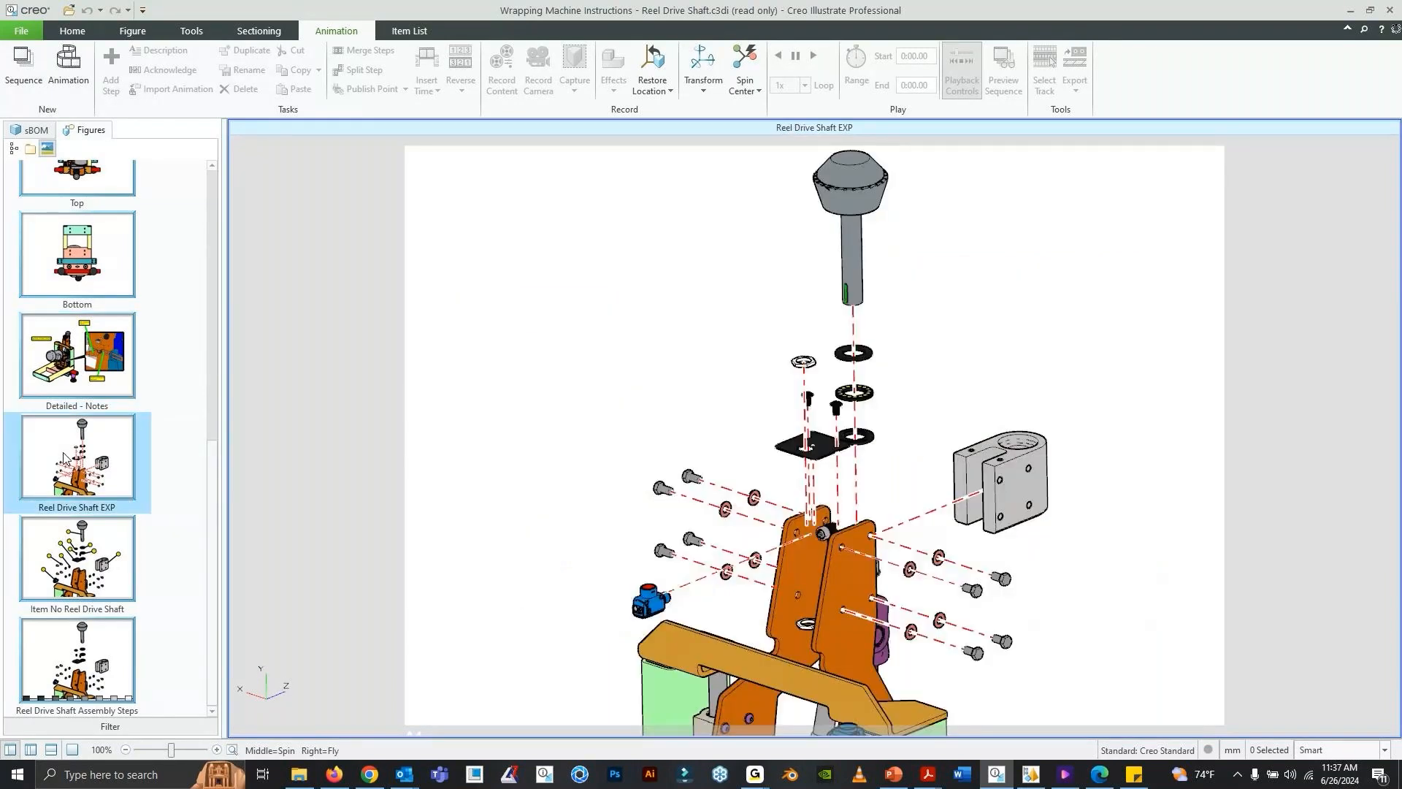
pyautogui.click(117, 629)
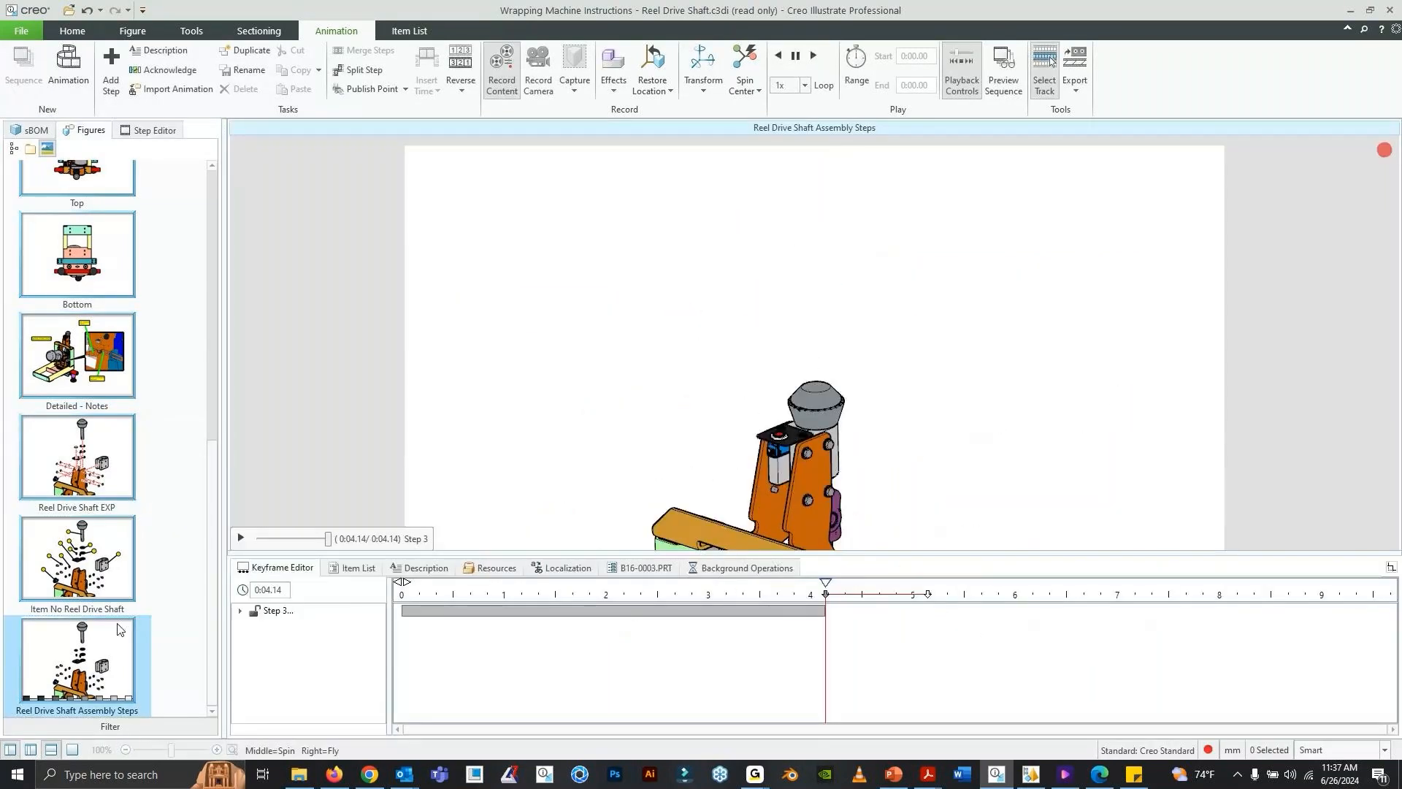
pyautogui.click(103, 545)
pyautogui.click(102, 376)
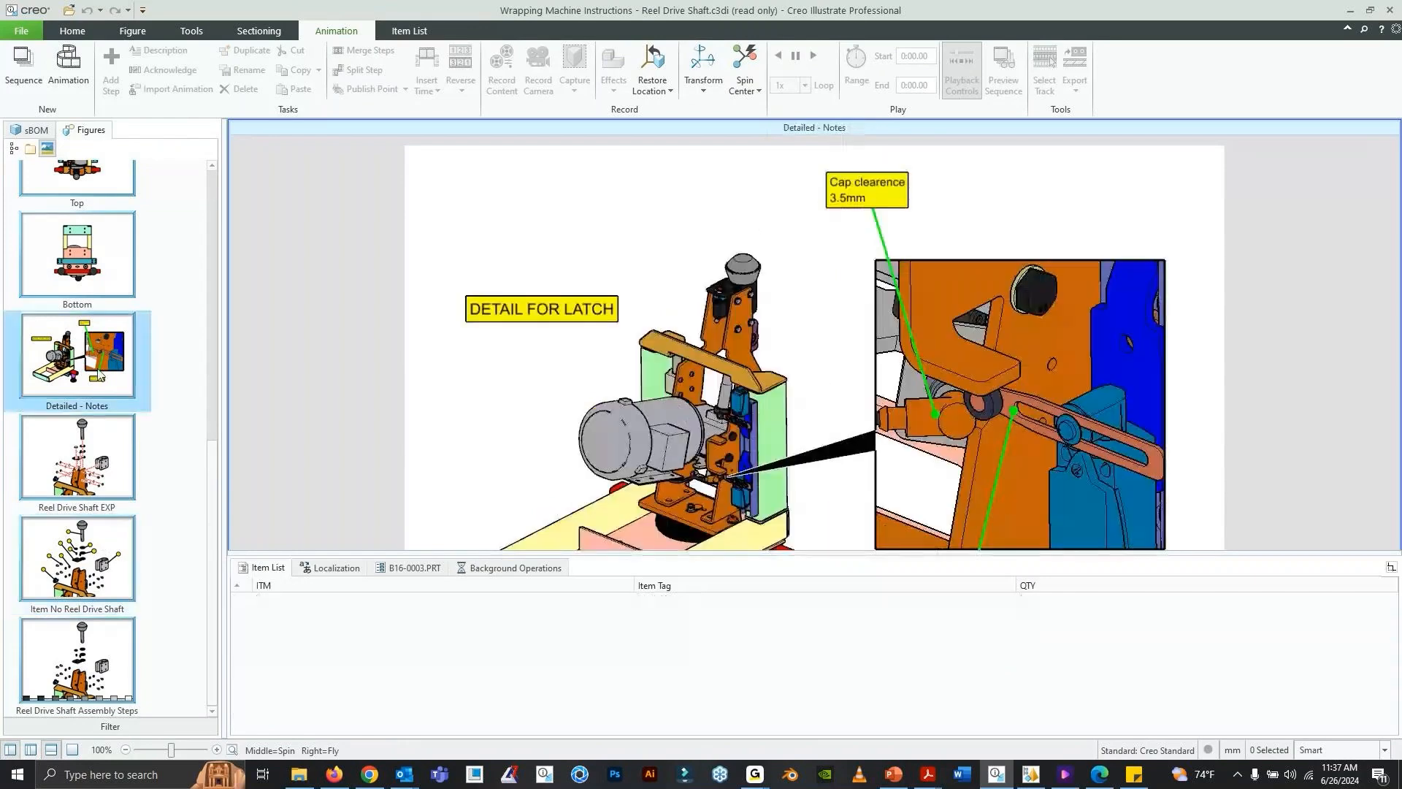
pyautogui.click(100, 287)
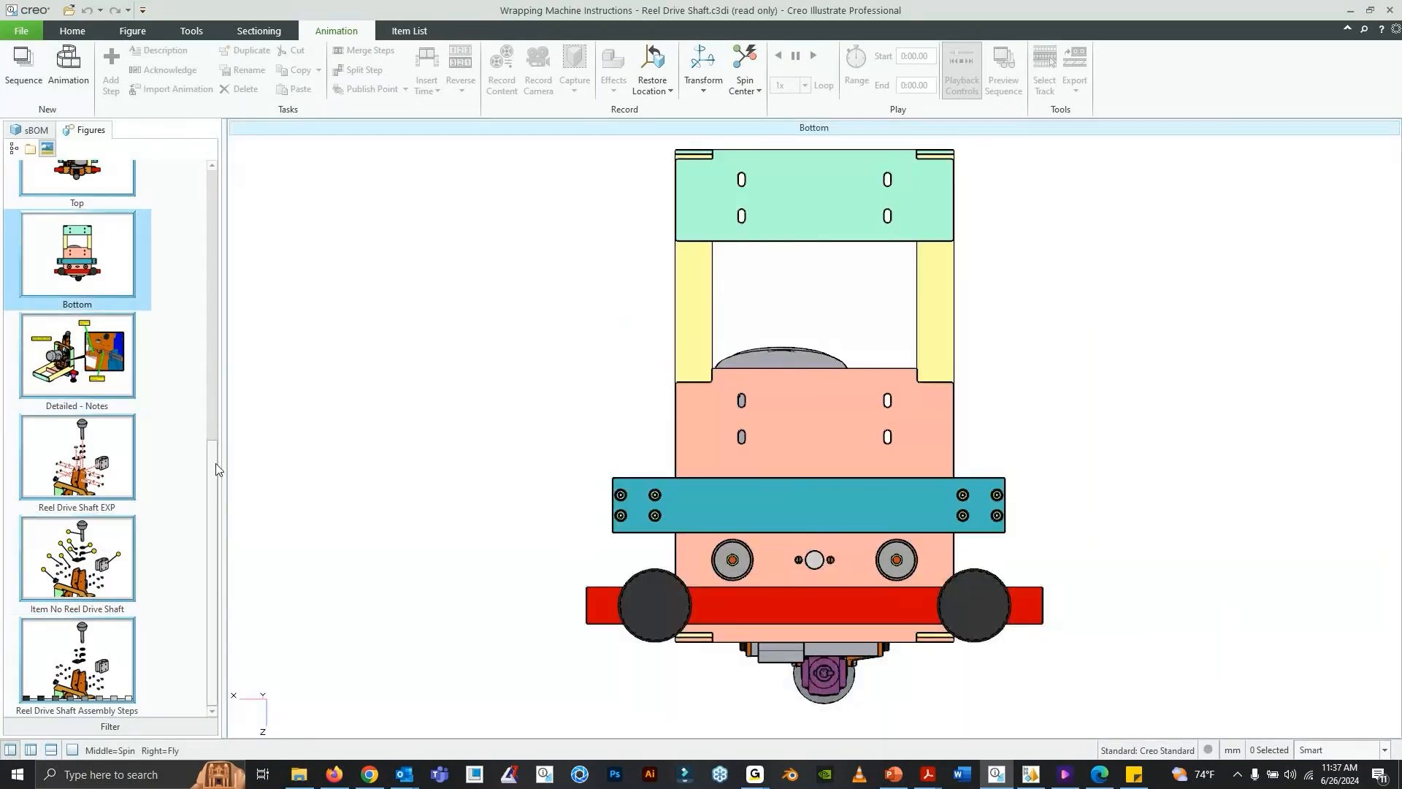
# - Return to the Main view ASM figure at the start of the figure list
pyautogui.scroll(1, 216, 431)
pyautogui.moveTo(216, 431); pyautogui.dragTo(221, 165)
pyautogui.click(82, 210)
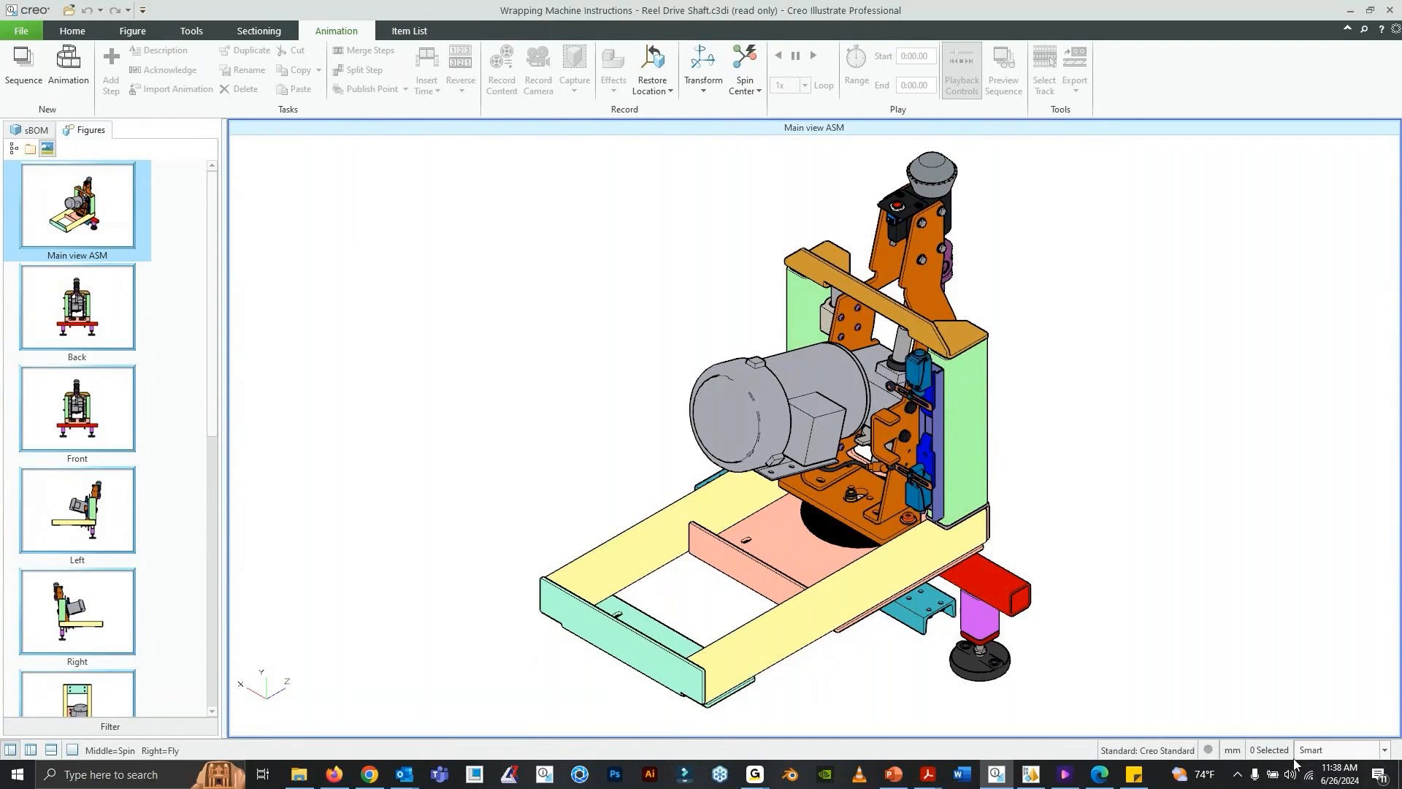
# - Switch to Microsoft Edge and review the exported no-callout SVGs: Main view ISO, Back, Front, Bottom and Left
pyautogui.moveTo(1095, 781)
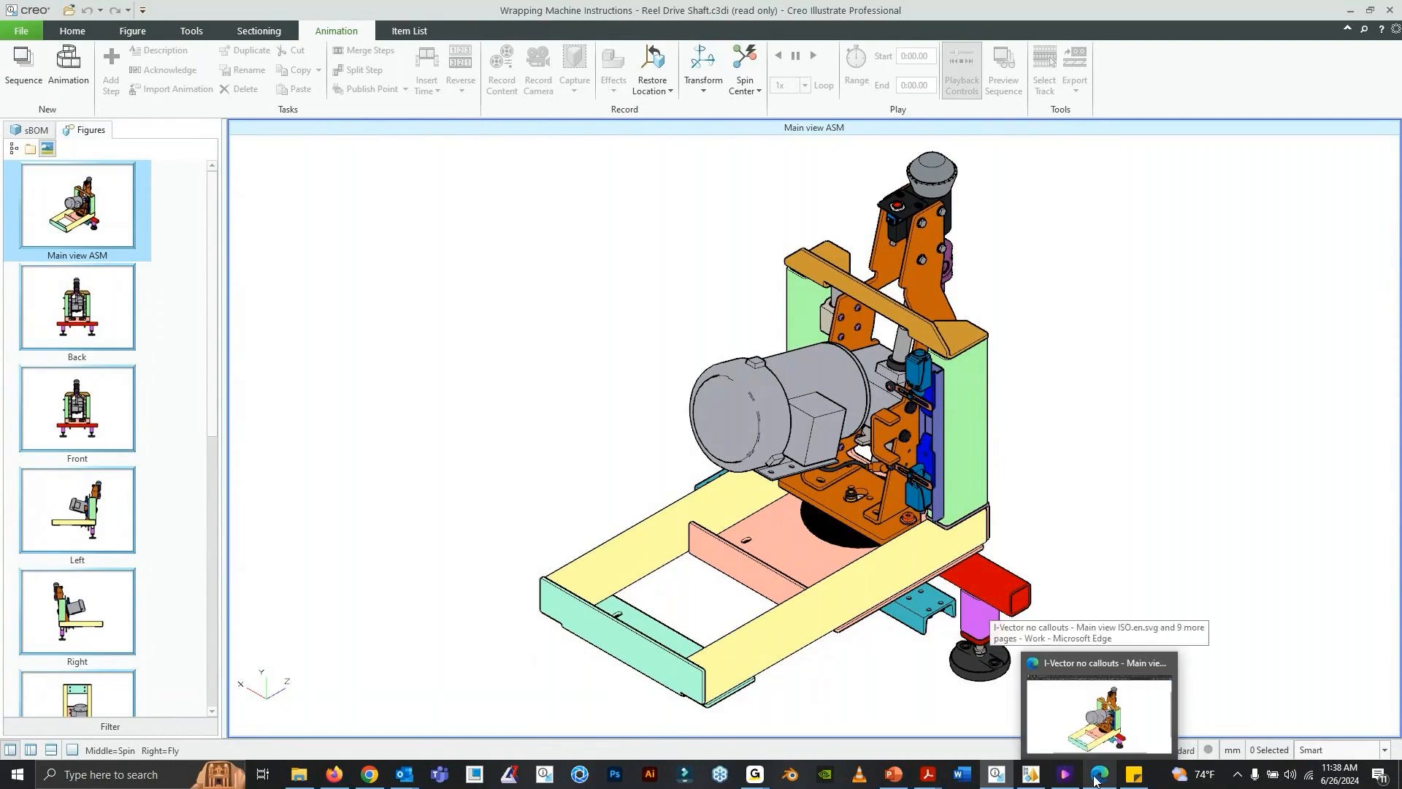
pyautogui.click(1095, 782)
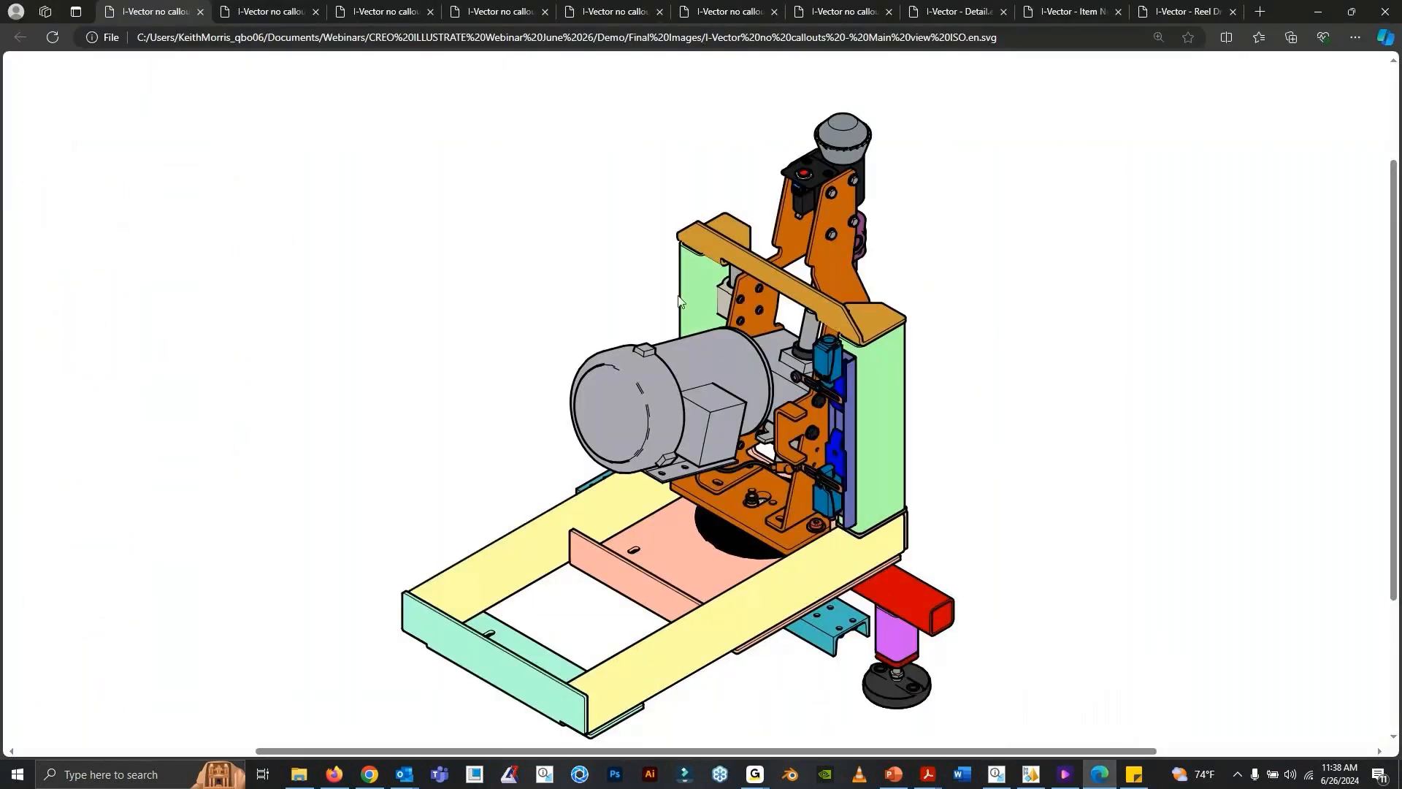
pyautogui.moveTo(256, 14)
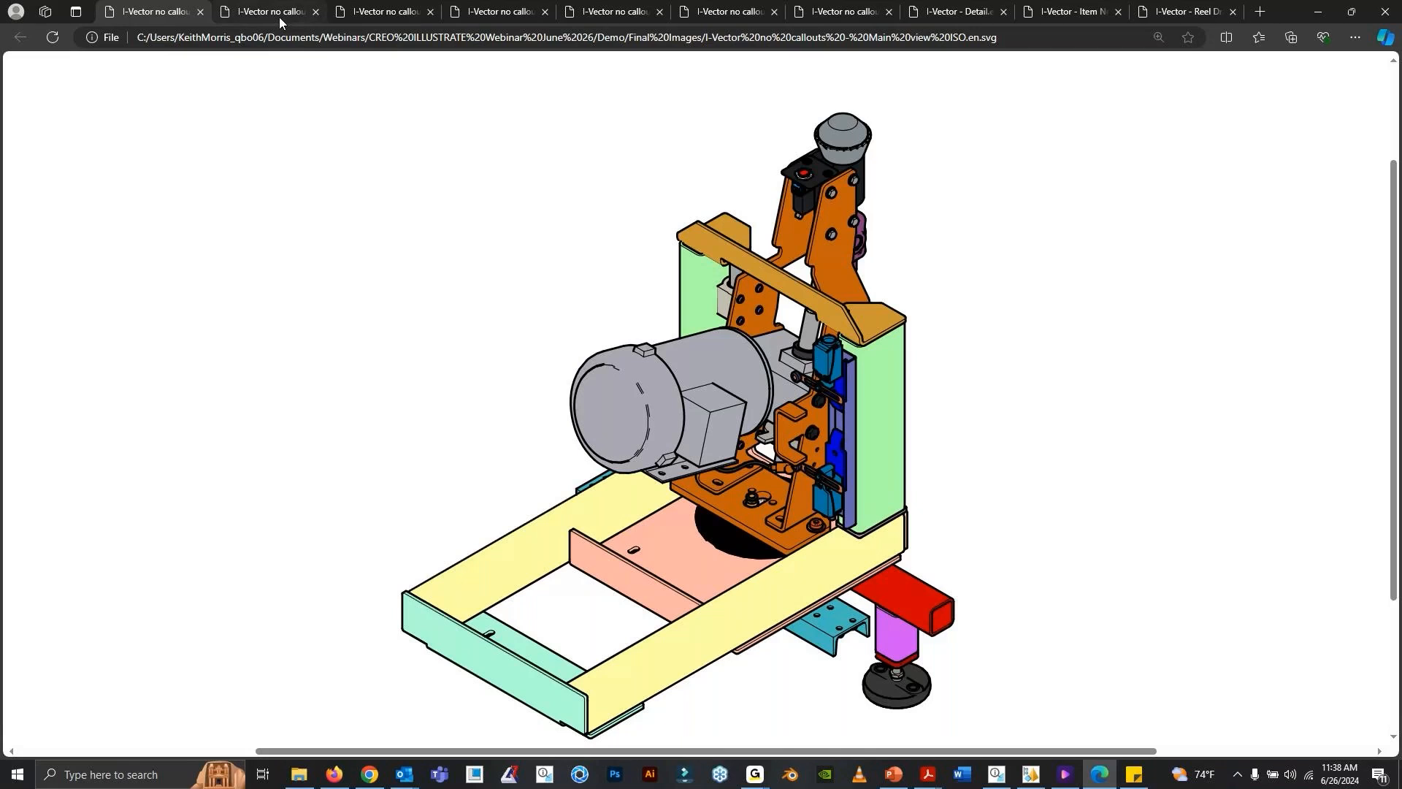
pyautogui.click(279, 16)
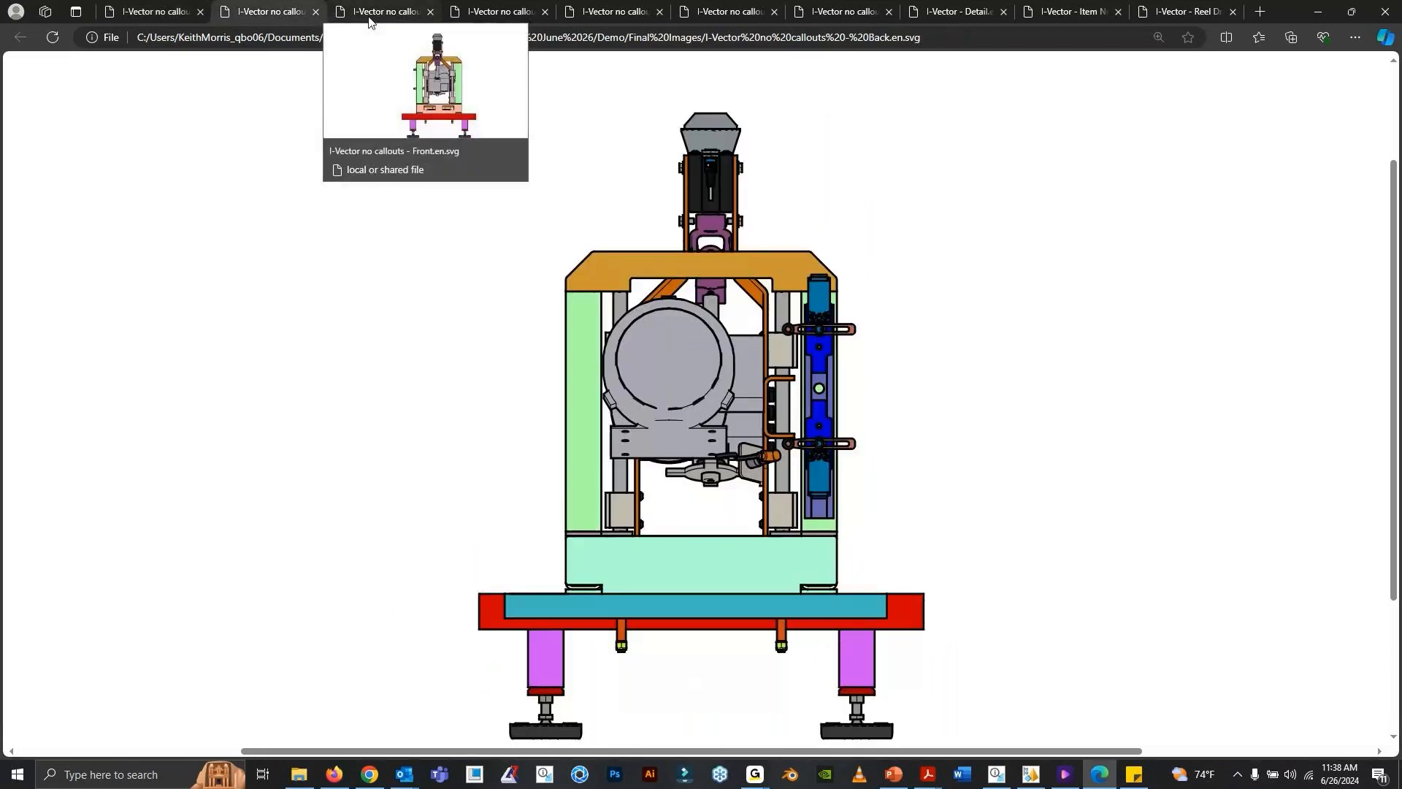
pyautogui.click(370, 21)
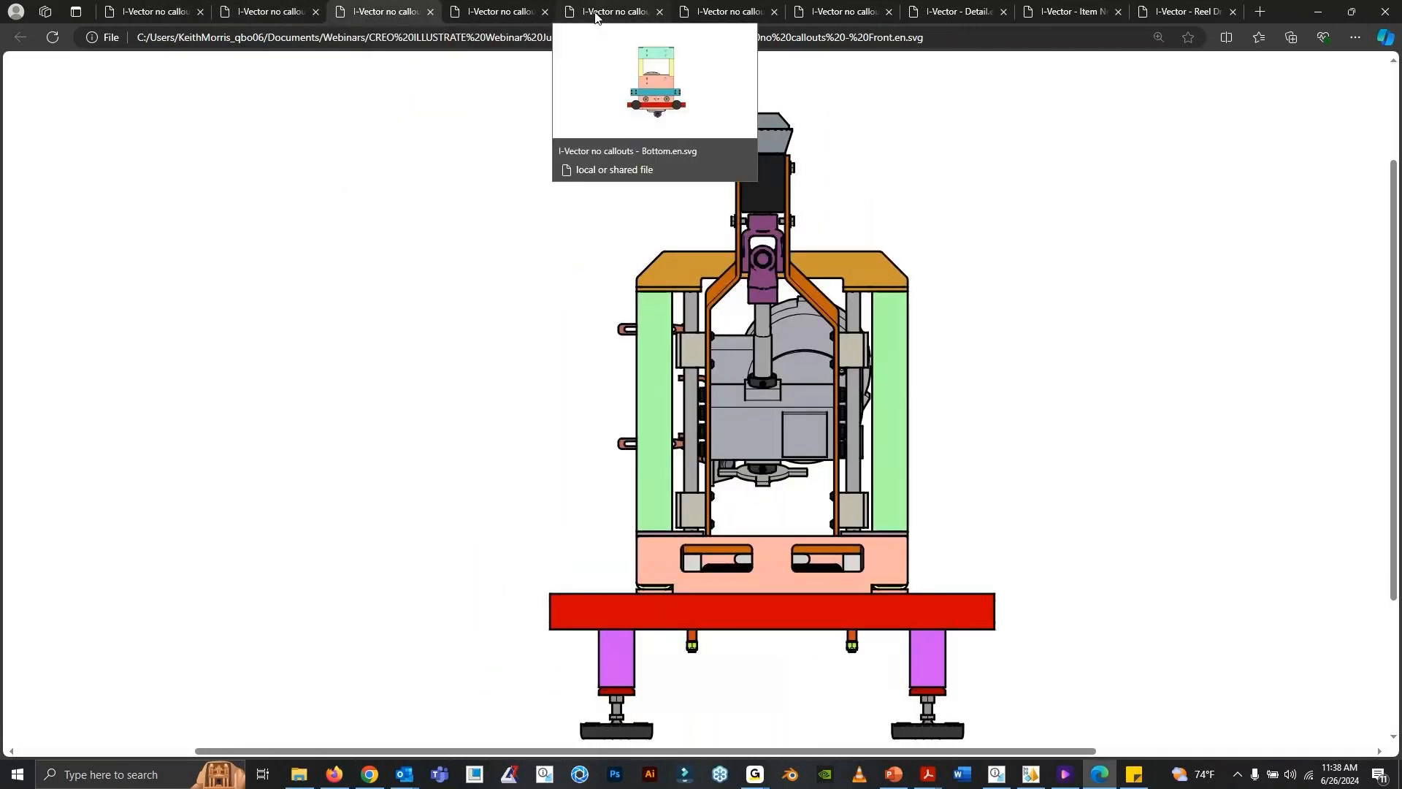
pyautogui.click(599, 16)
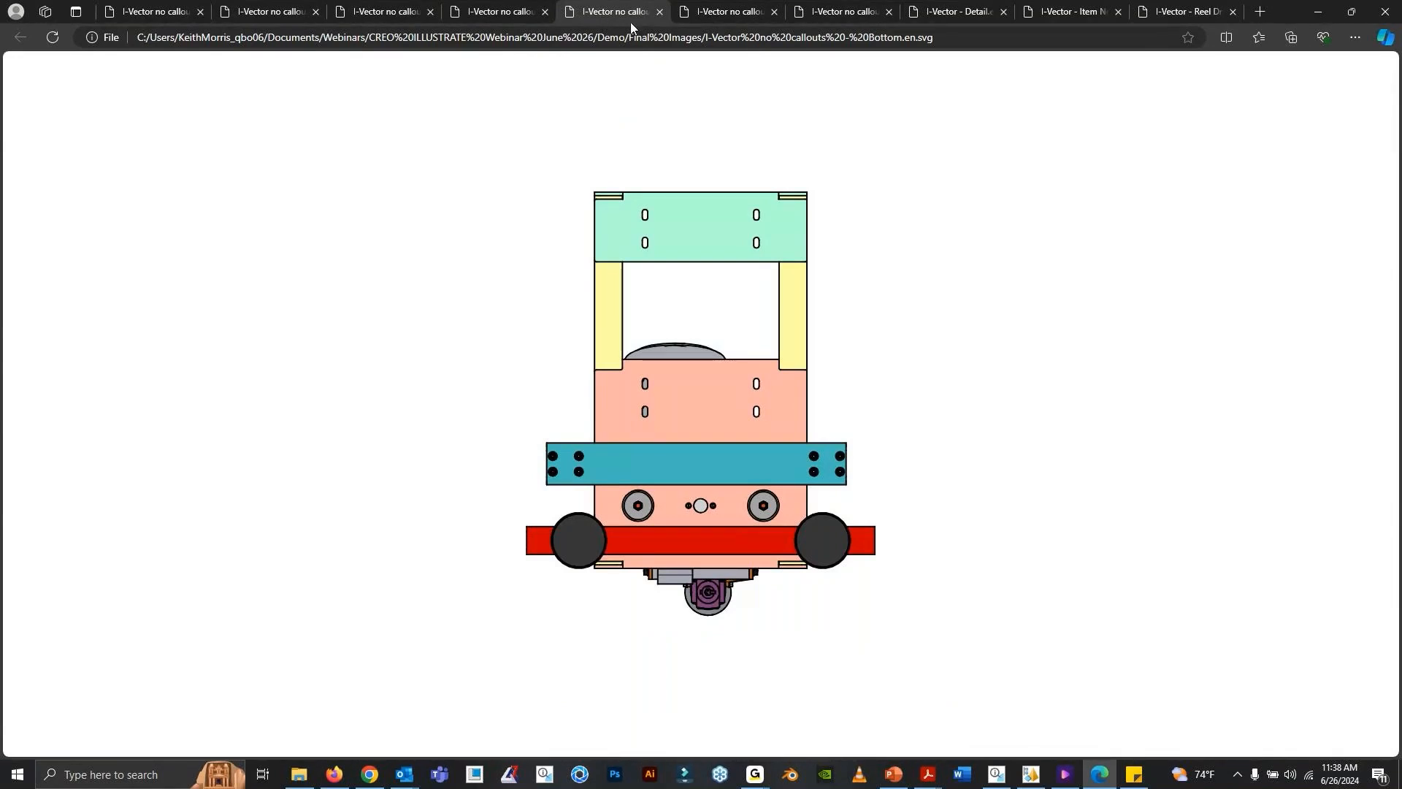
pyautogui.click(726, 15)
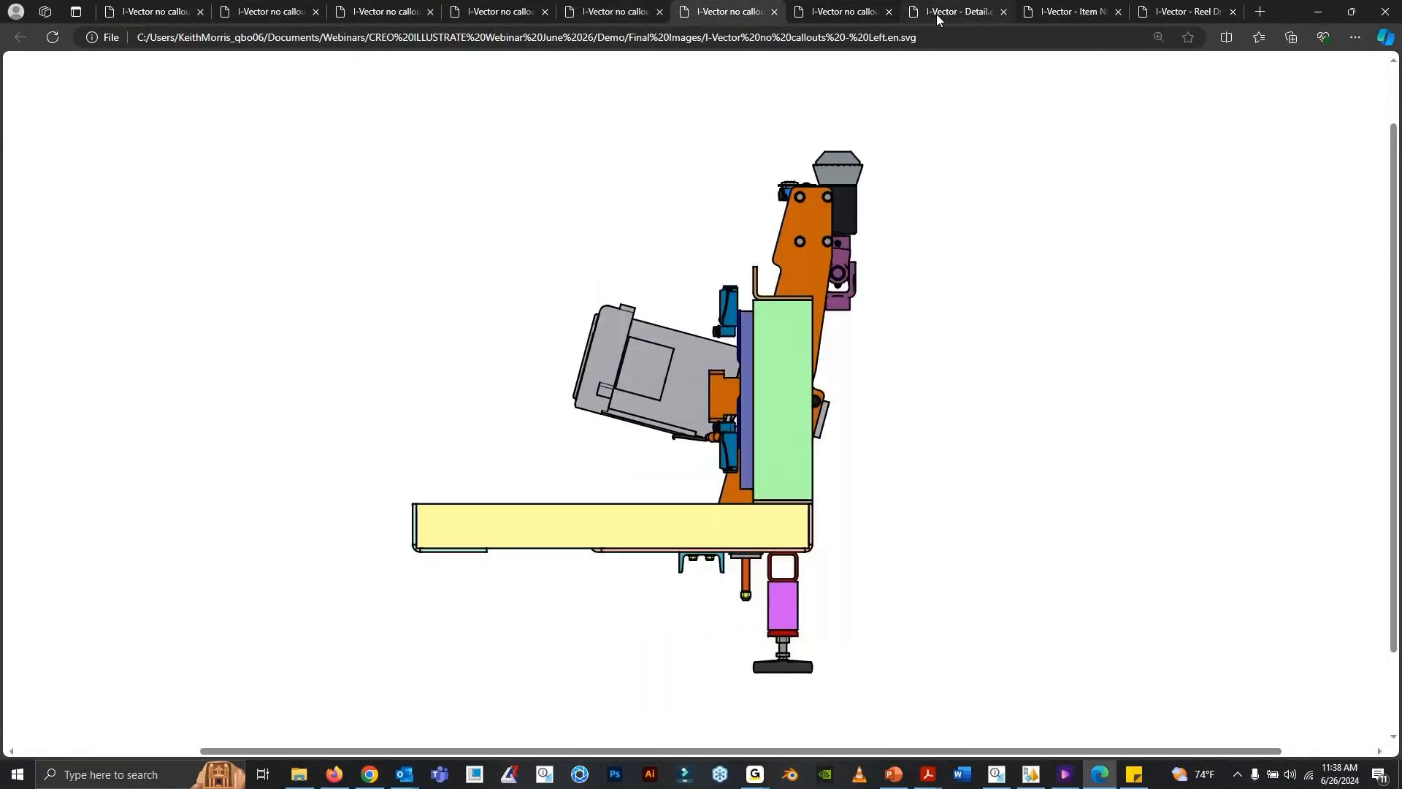
# - View the exported I-Vector SVGs for Detail, Item No and Reel Drive Shaft EXP
pyautogui.moveTo(937, 19)
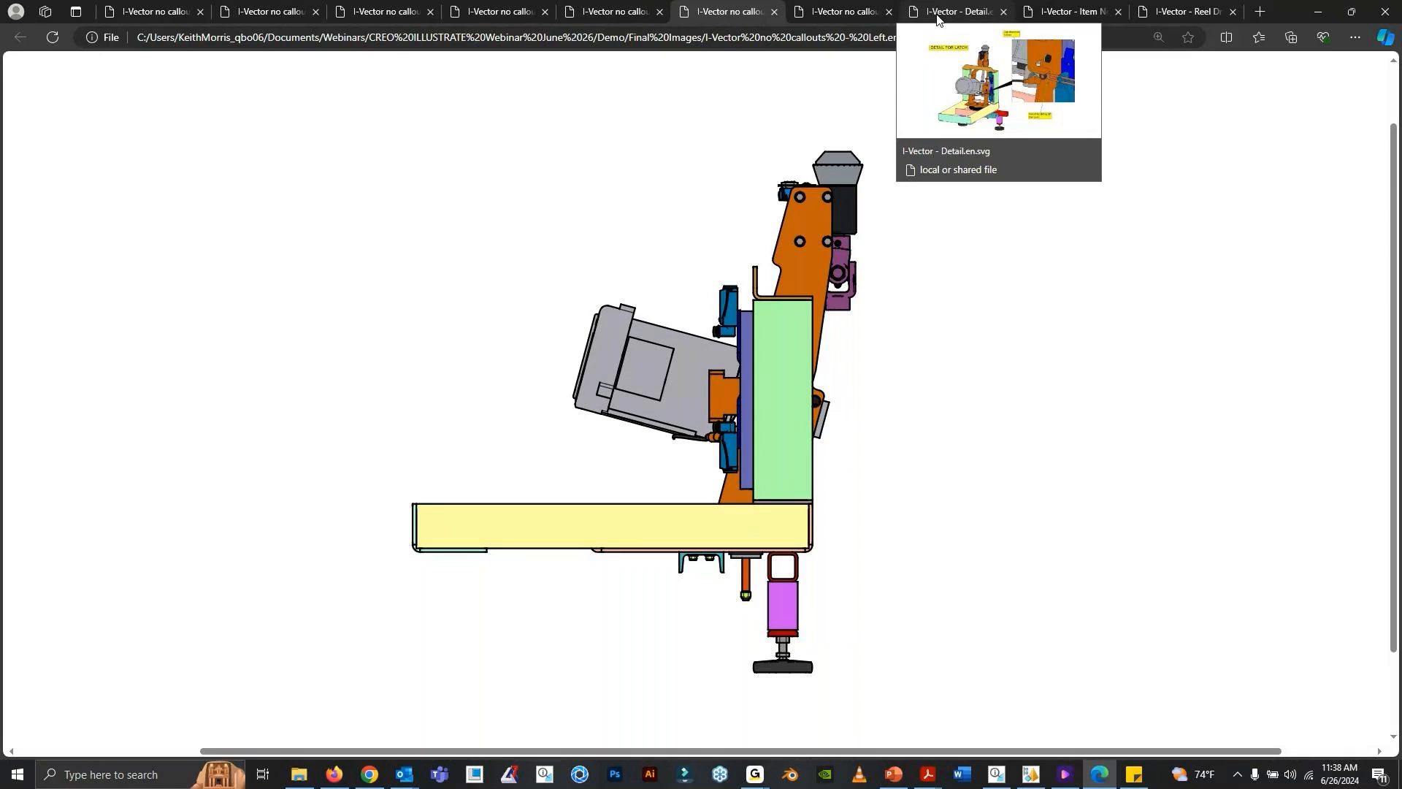
pyautogui.click(937, 15)
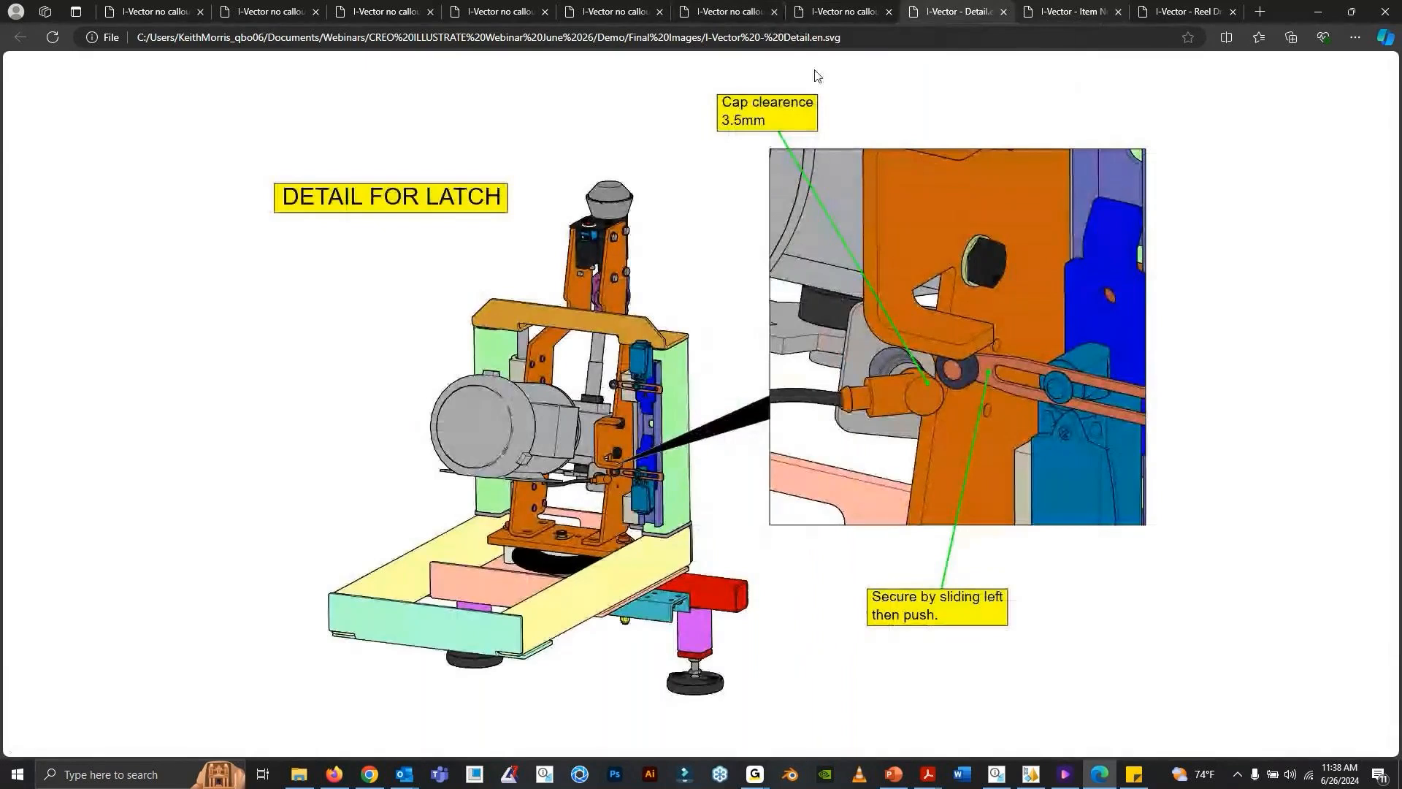
pyautogui.click(1072, 11)
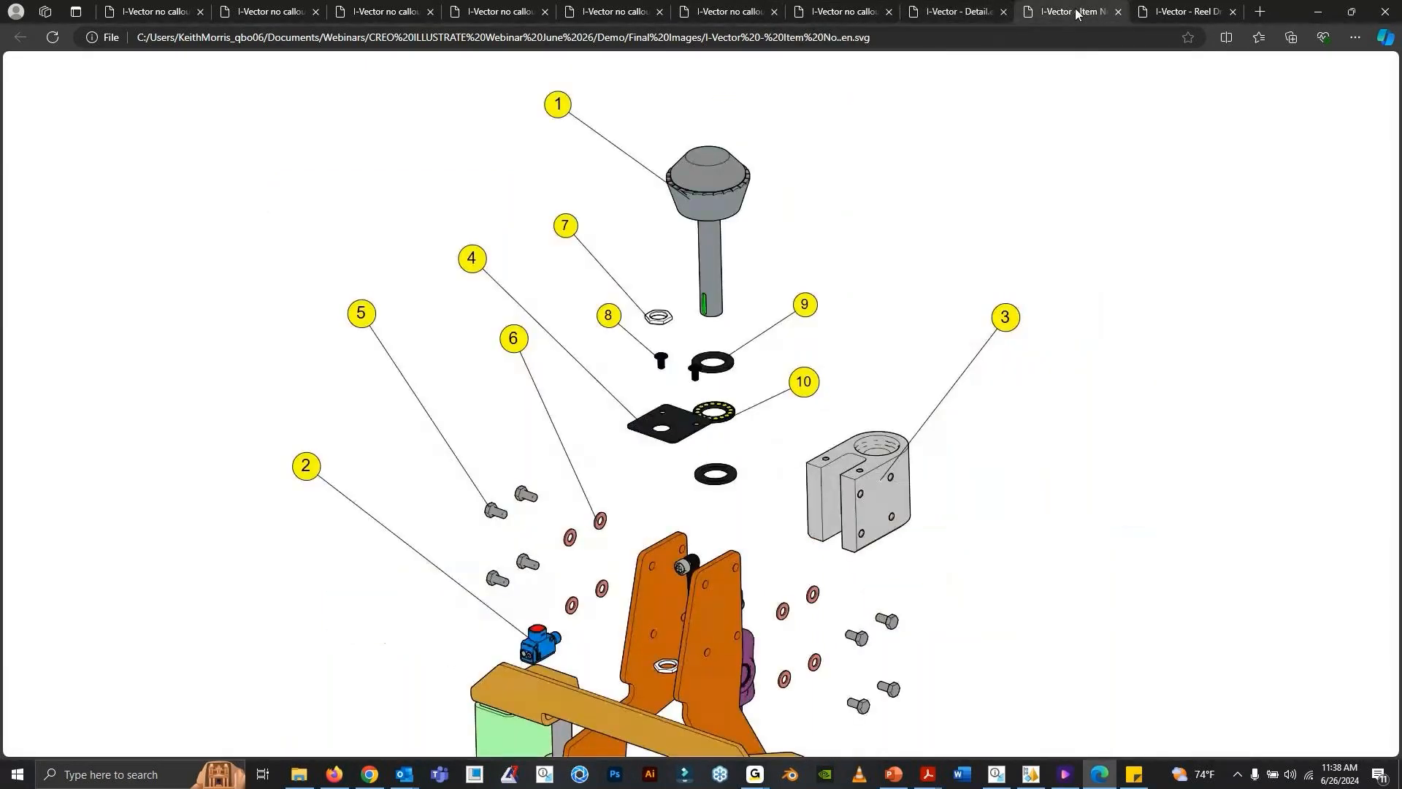
pyautogui.click(1174, 12)
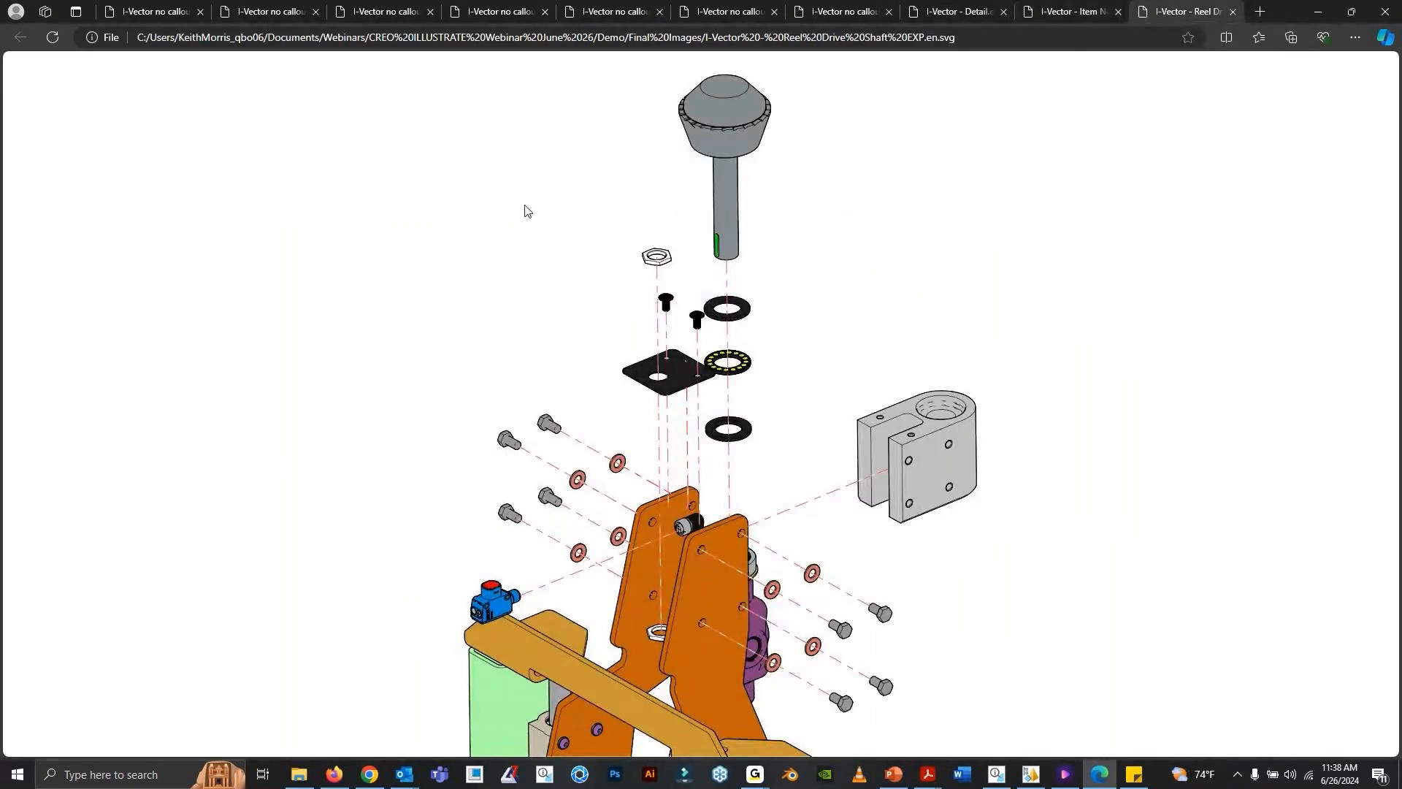
# - Switch back to Creo Illustrate and display the Reel Drive Shaft EXP figure
pyautogui.moveTo(995, 774)
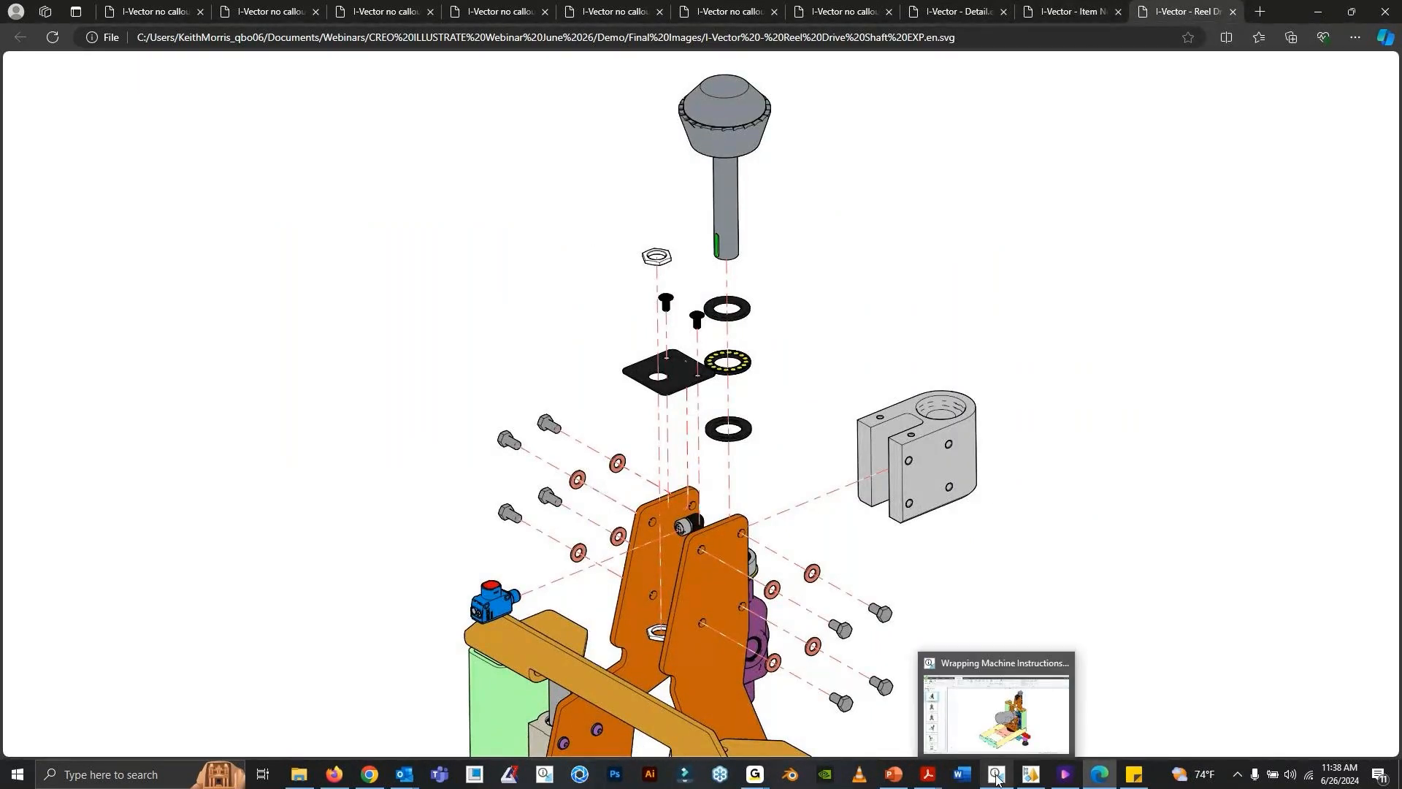
pyautogui.click(999, 704)
pyautogui.scroll(-6, 202, 532)
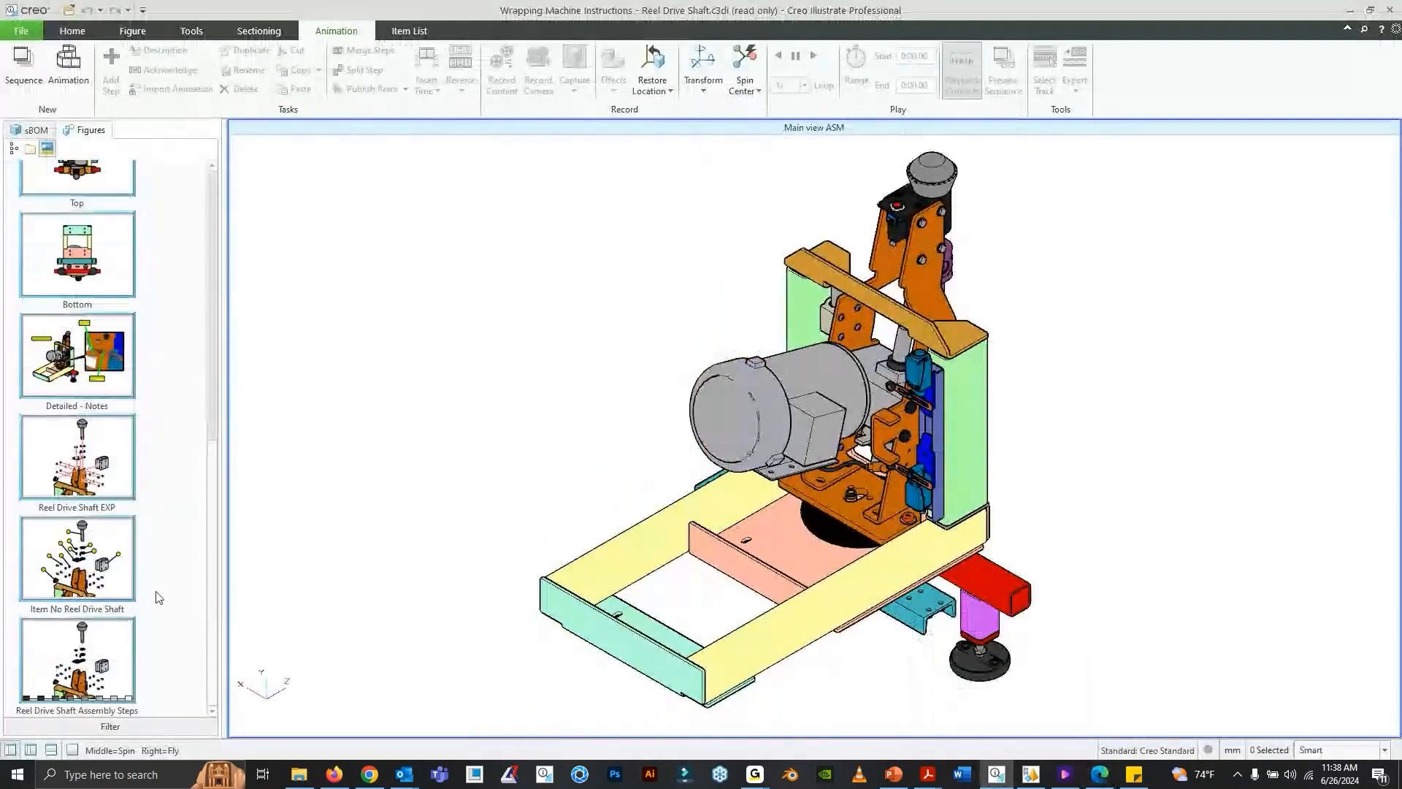
pyautogui.click(81, 467)
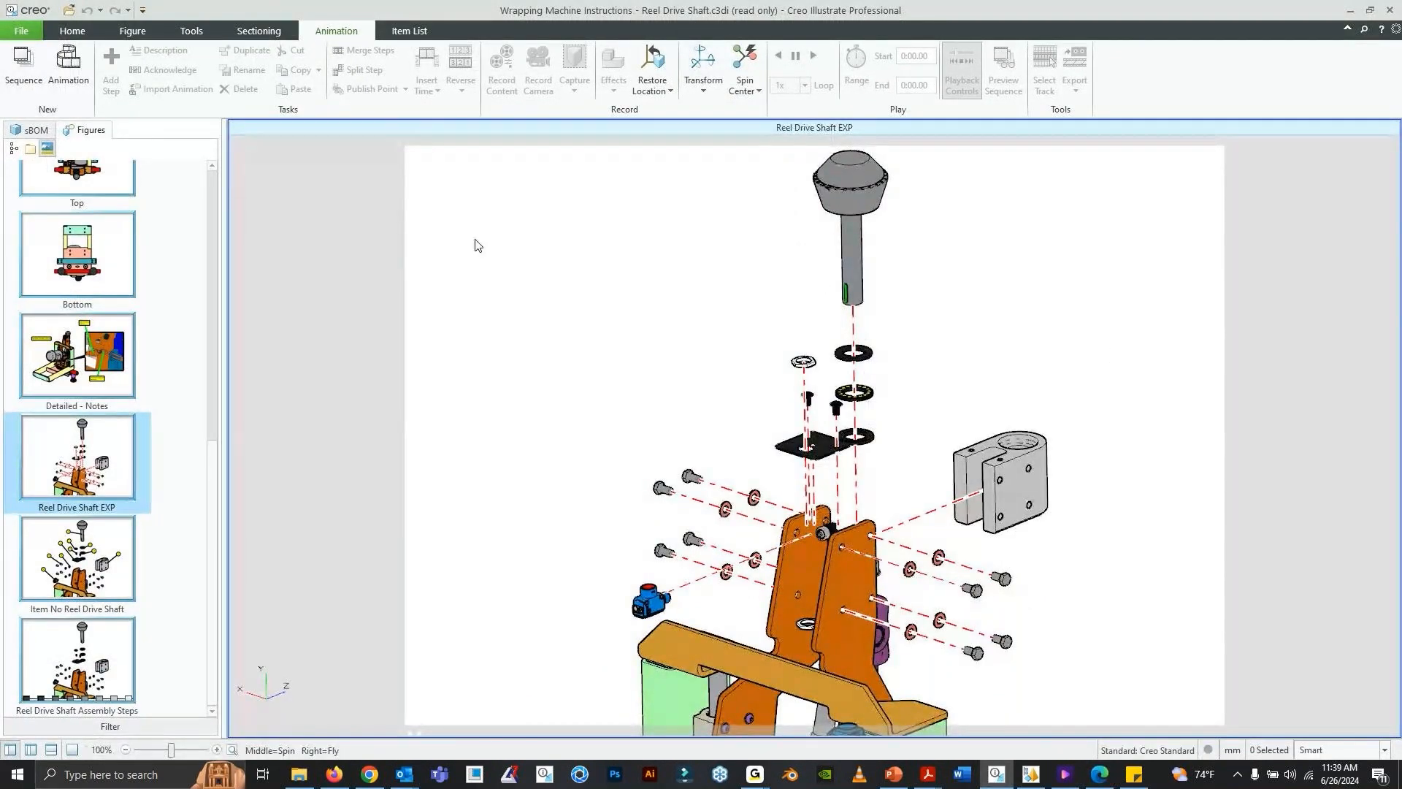
# - Switch to Microsoft Edge and inspect the Reel Drive Shaft EXP SVG enlarged, from the lower bracket up to the shaft
pyautogui.click(1101, 776)
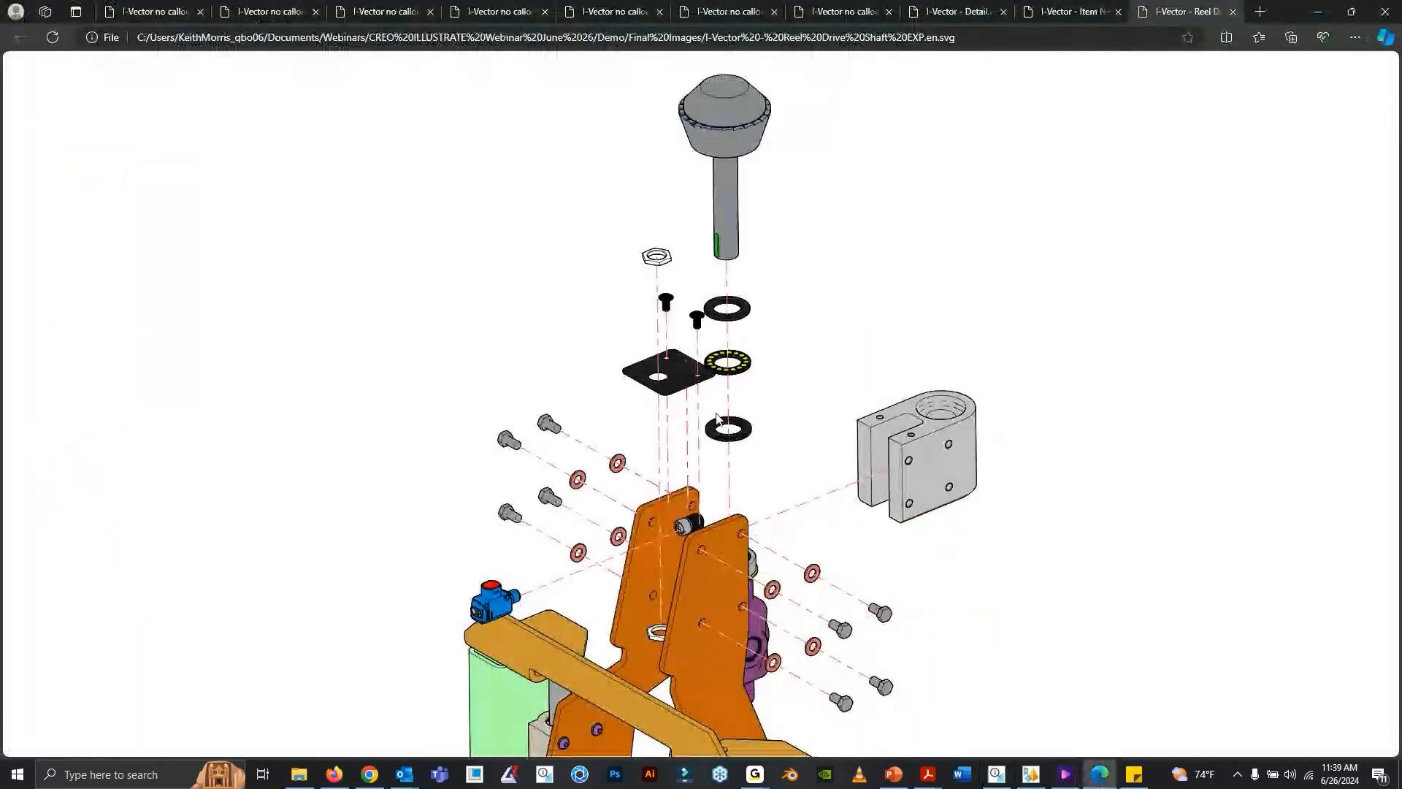
pyautogui.keyDown('ctrl'); pyautogui.scroll(4, 716, 418); pyautogui.keyUp('ctrl')
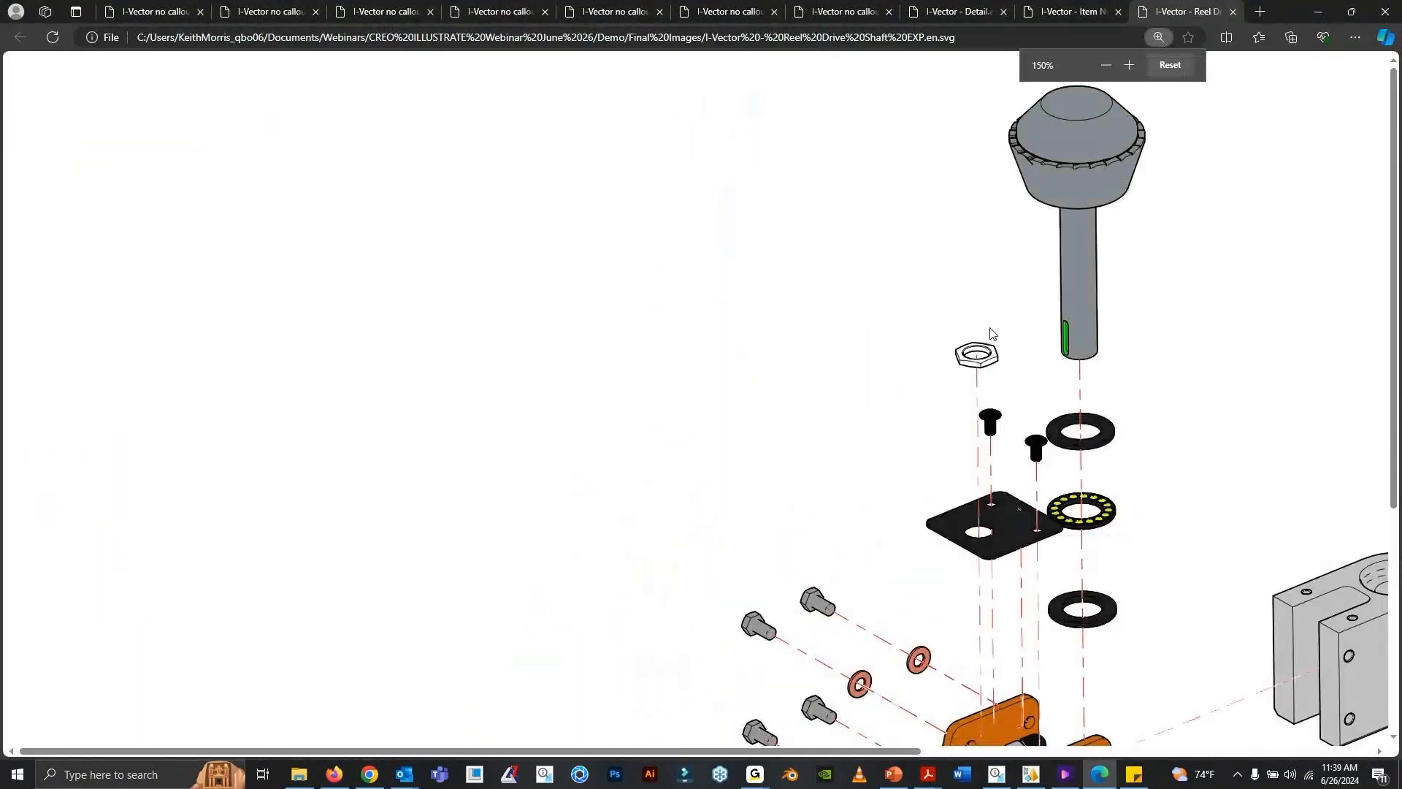
pyautogui.scroll(-7, 1094, 285)
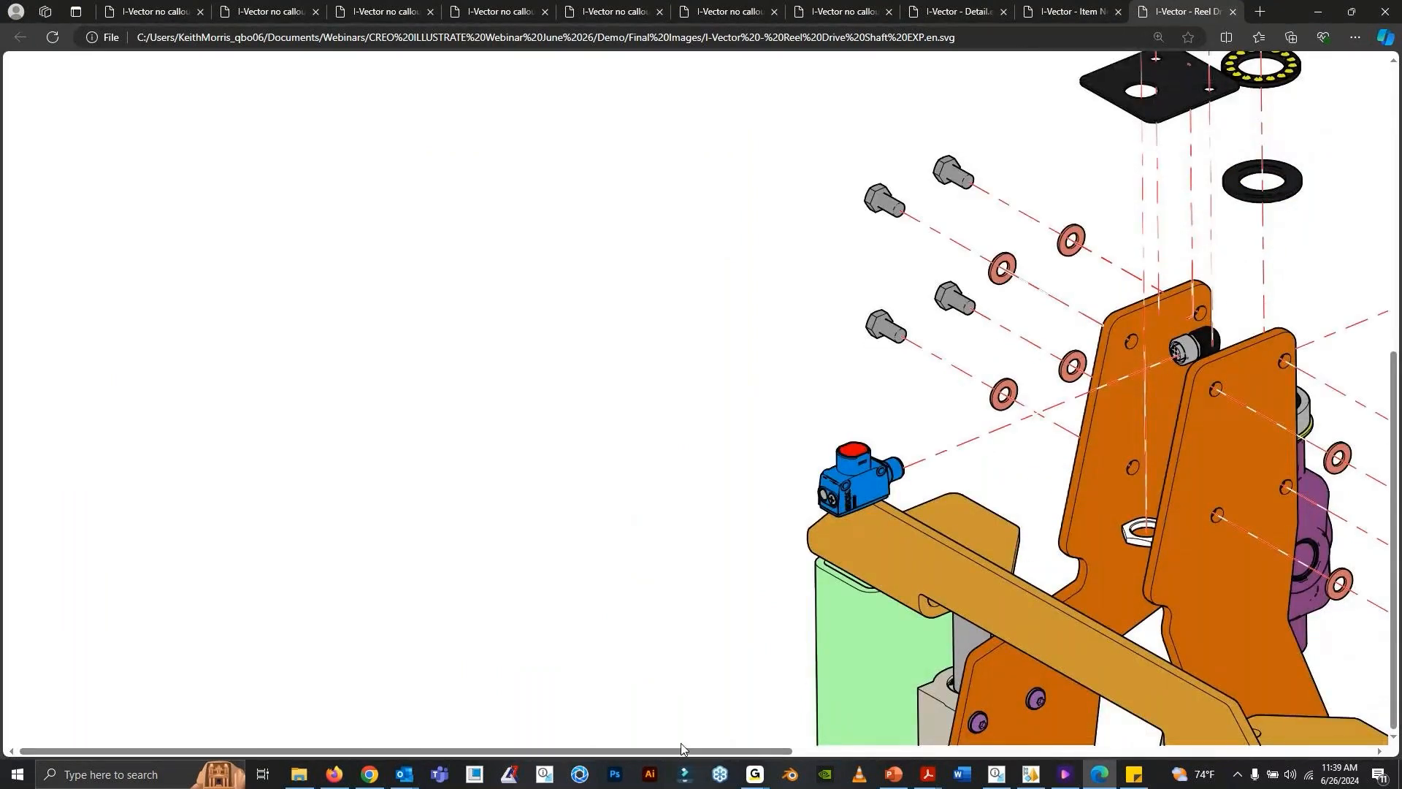
pyautogui.moveTo(681, 749); pyautogui.dragTo(983, 750)
pyautogui.scroll(6, 990, 492)
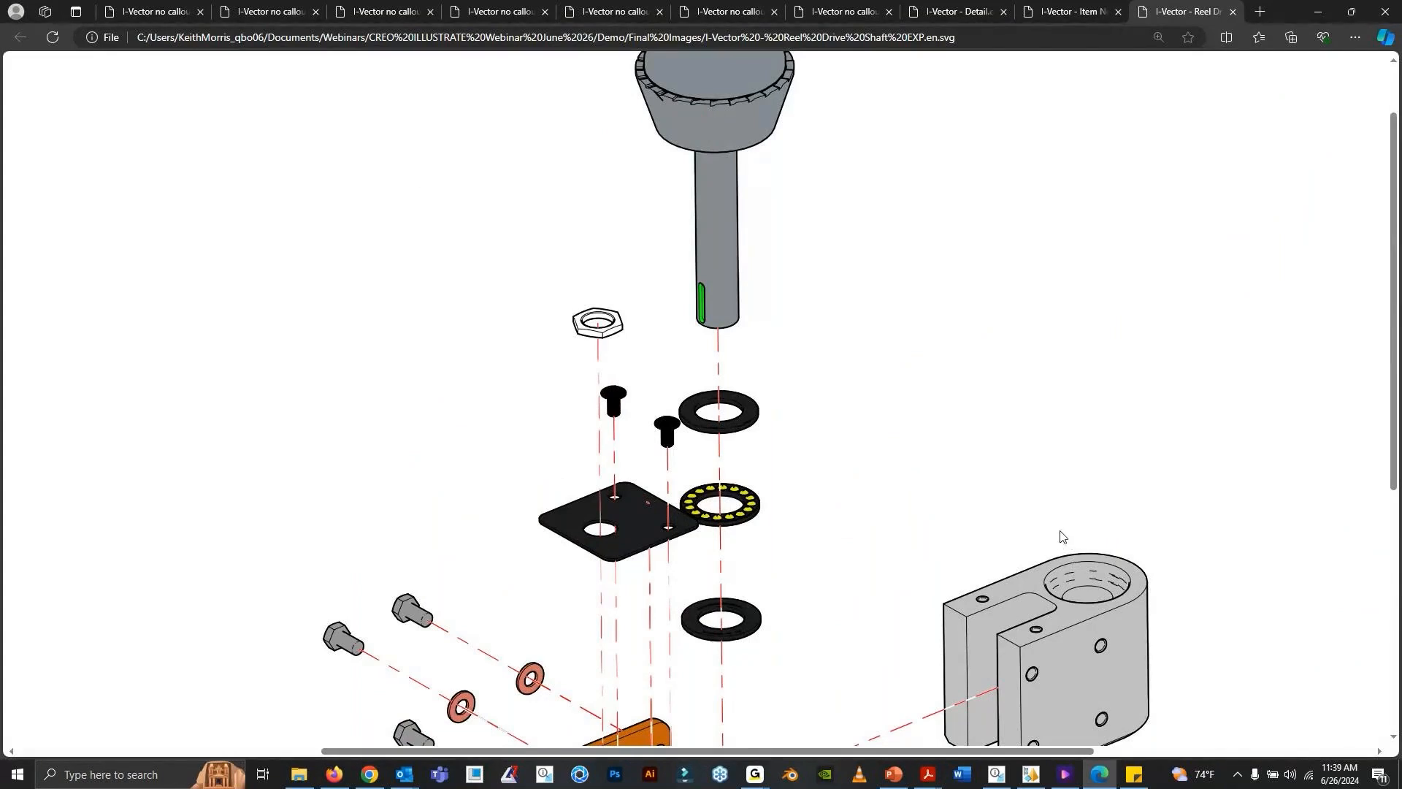
# - Review the reel drive shaft item list PDF in Adobe Acrobat and play the I-Step instruction video in Wondershare UniConverter Player
pyautogui.moveTo(928, 774)
pyautogui.click(970, 730)
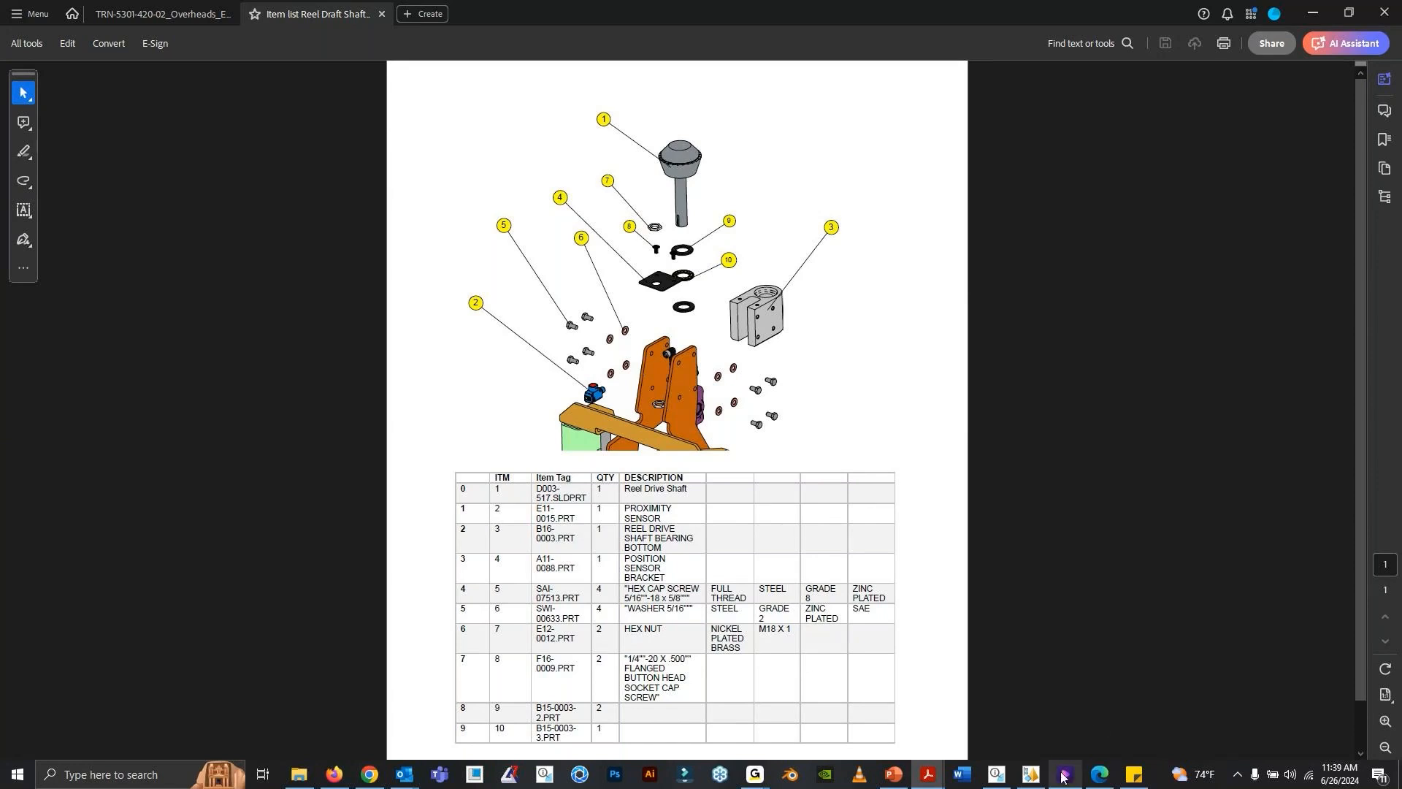
pyautogui.moveTo(1064, 777)
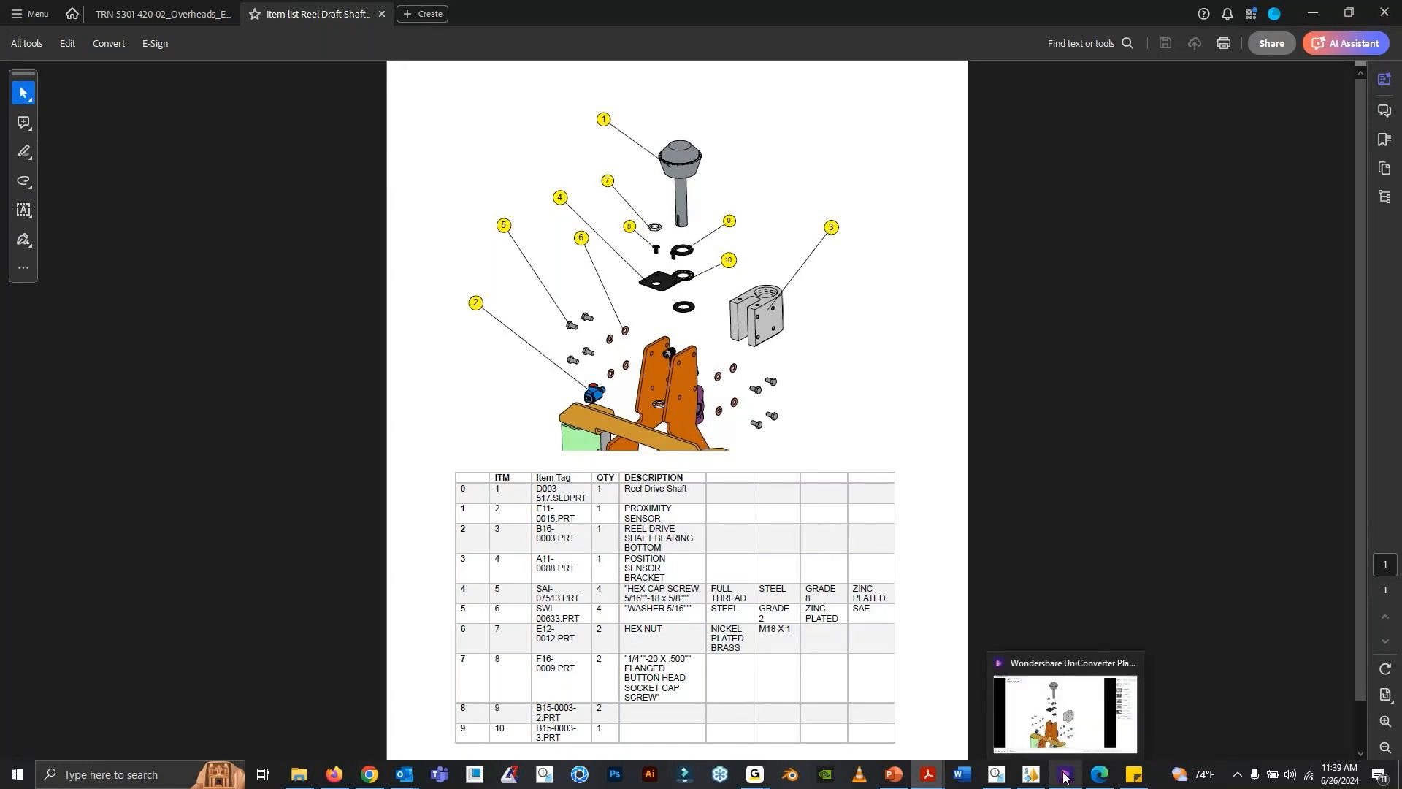
pyautogui.click(1065, 777)
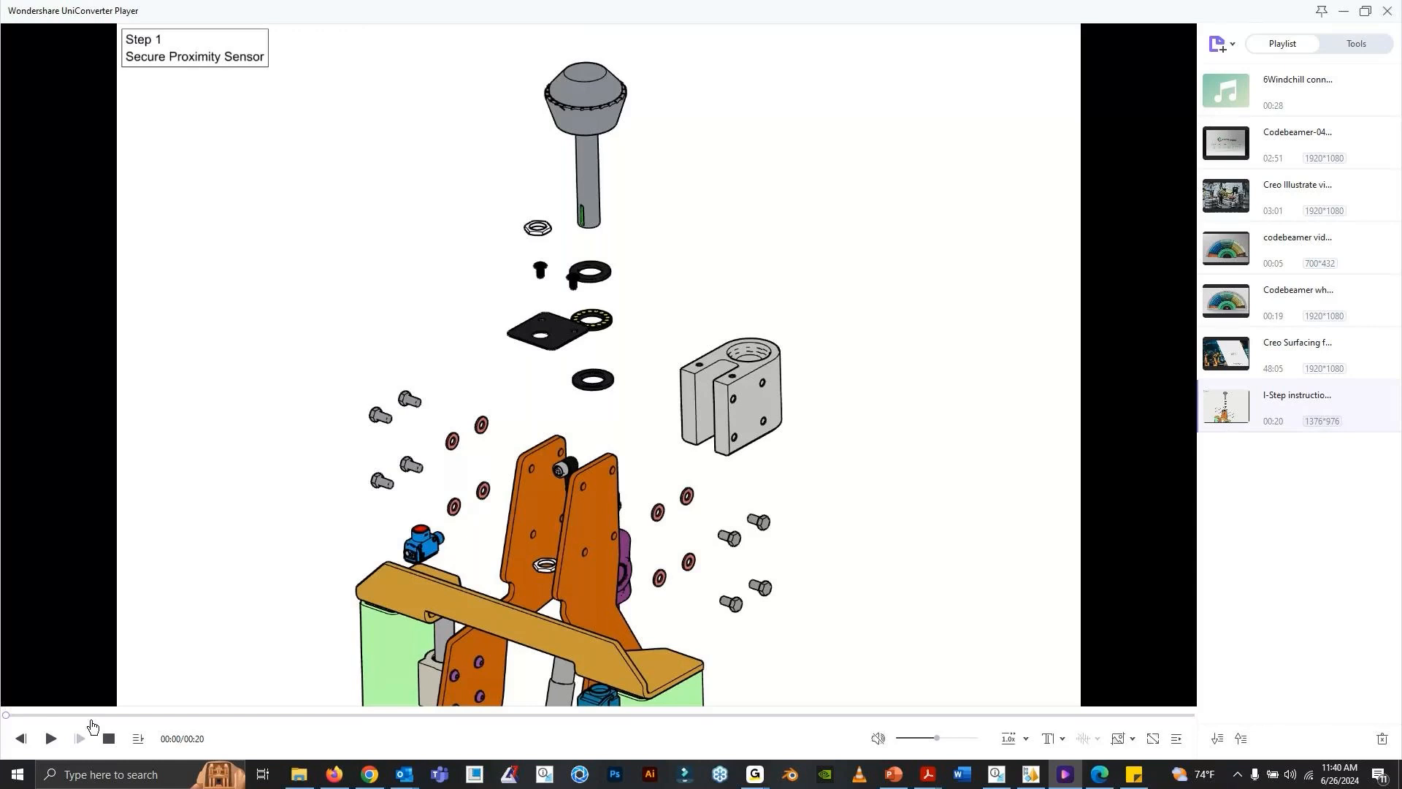
pyautogui.click(52, 739)
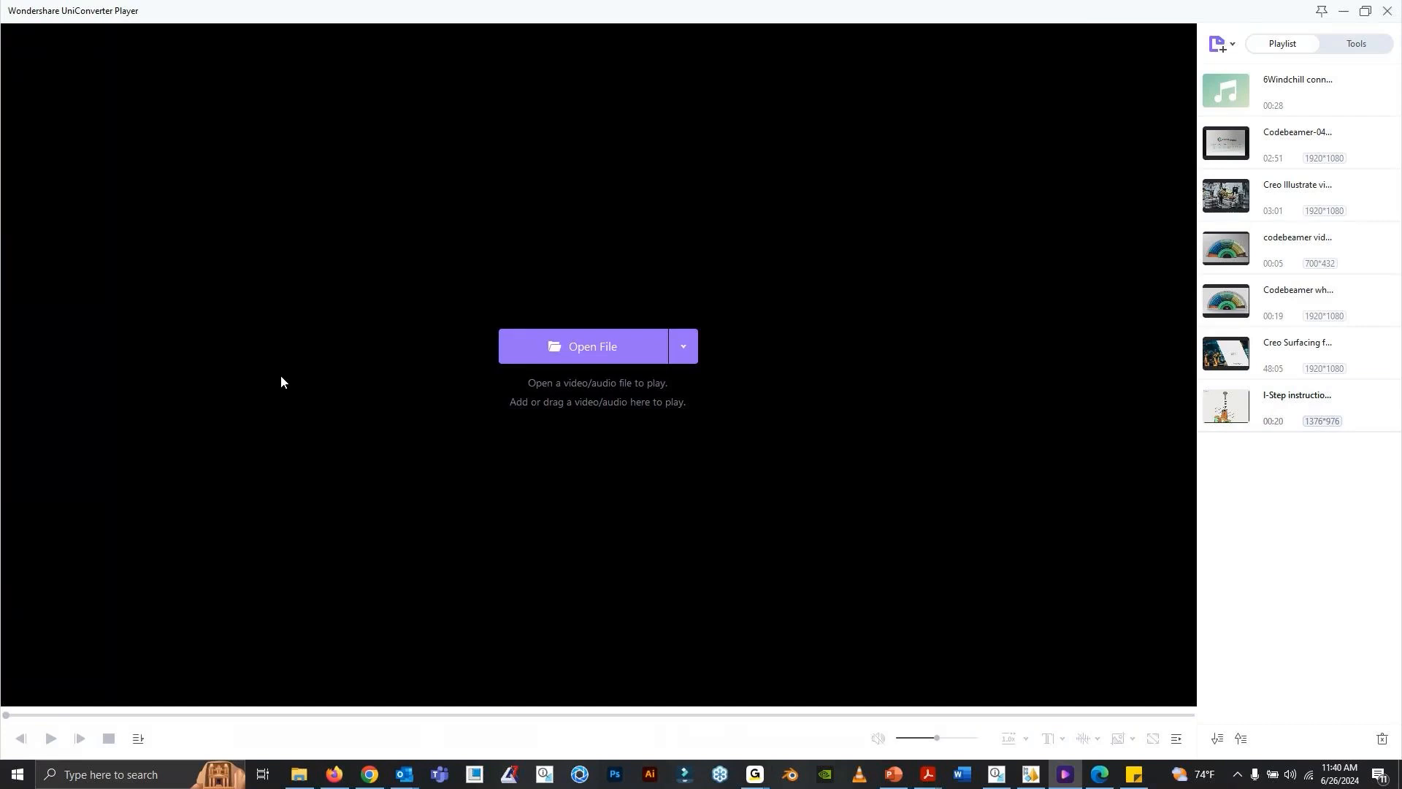
# - Switch back to Creo Illustrate with the Wrapping Machine Instructions - Reel Drive Shaft file
pyautogui.click(997, 774)
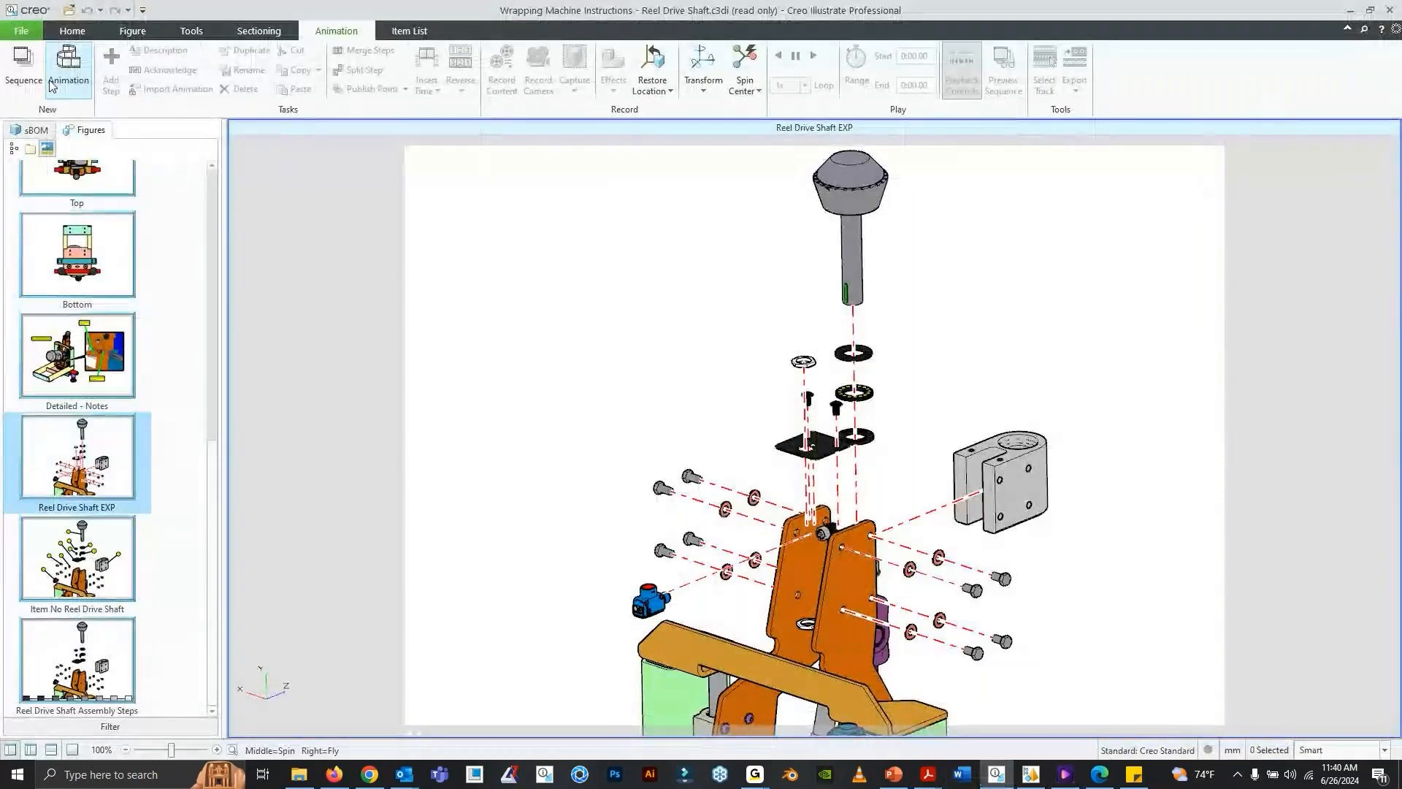
pyautogui.click(26, 33)
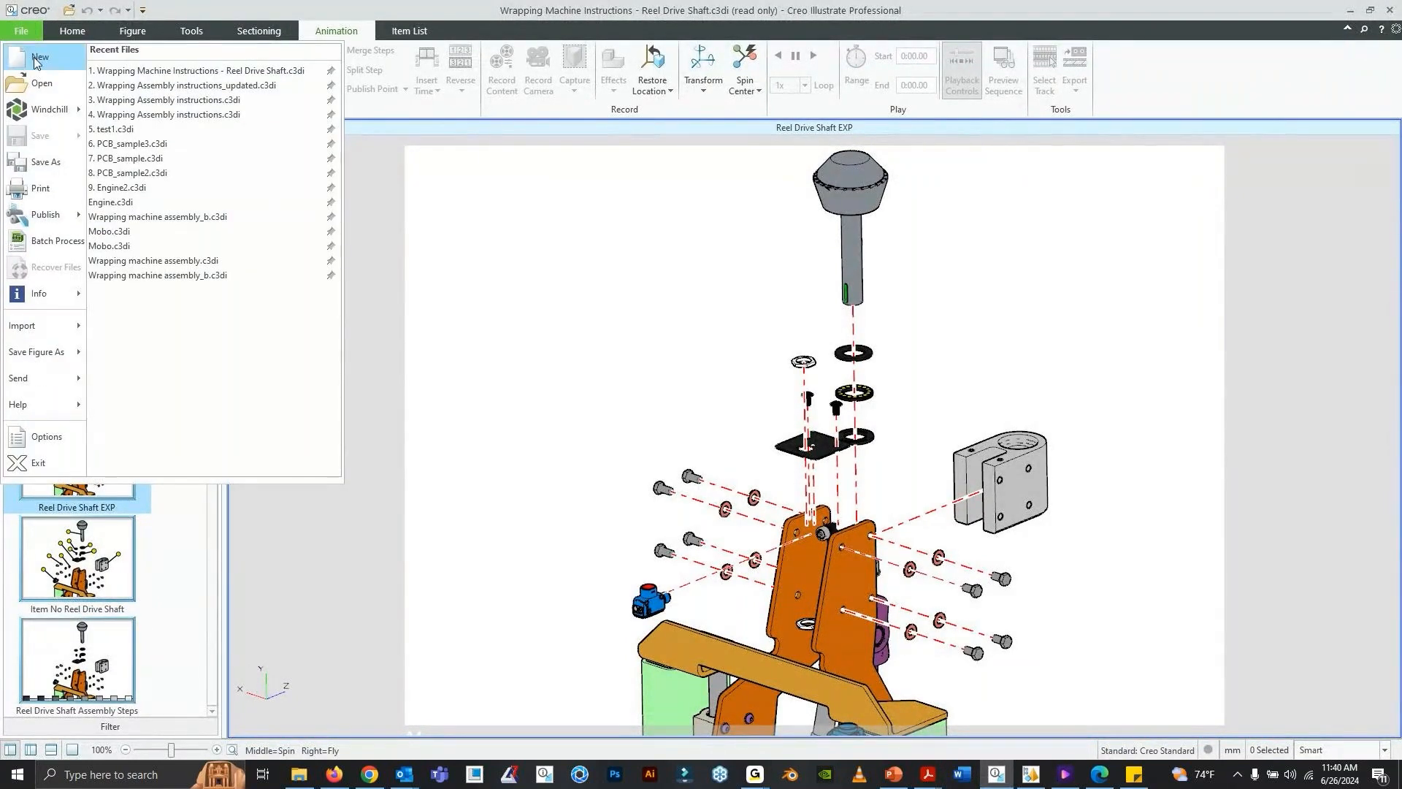
pyautogui.click(25, 32)
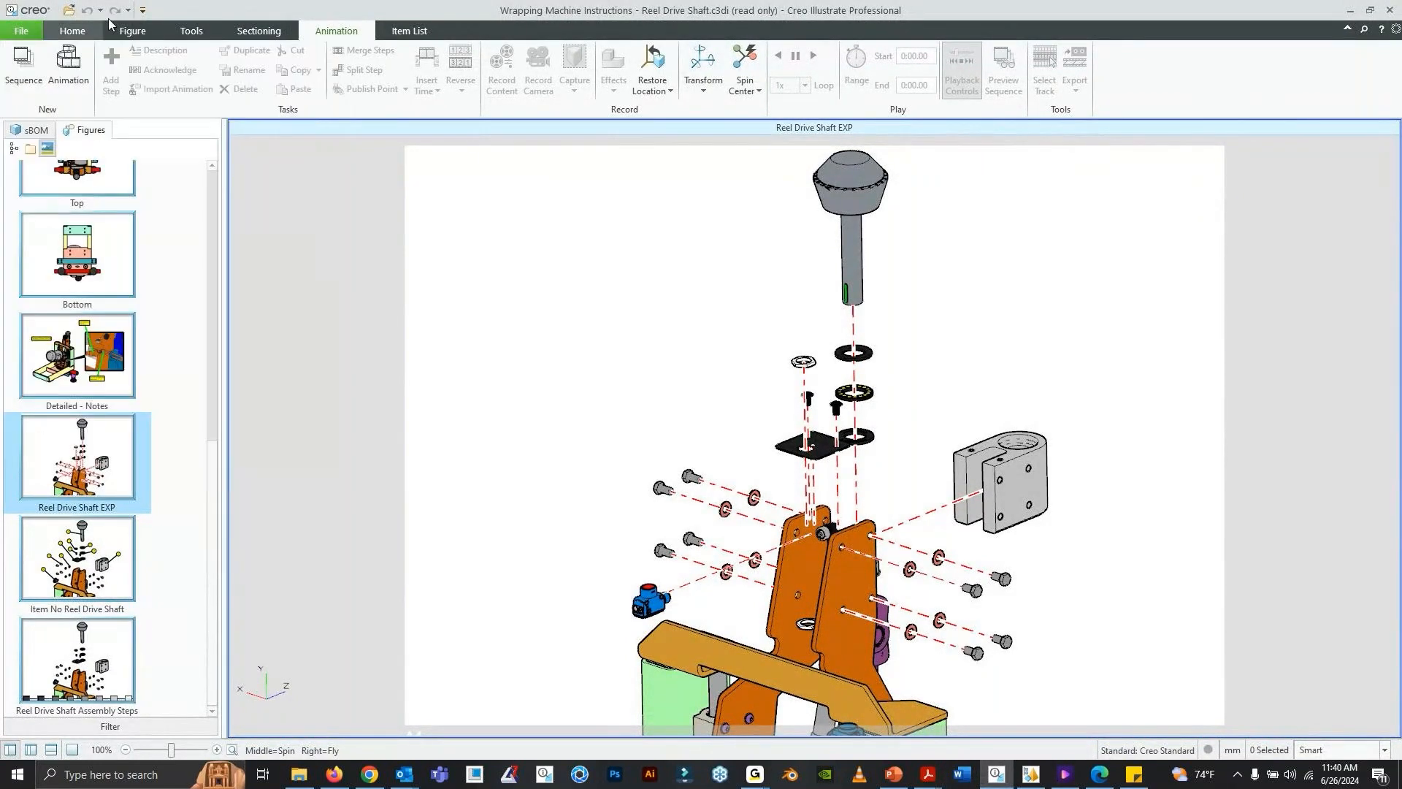
# - Create a new illustration and start importing a file as a link
pyautogui.click(22, 32)
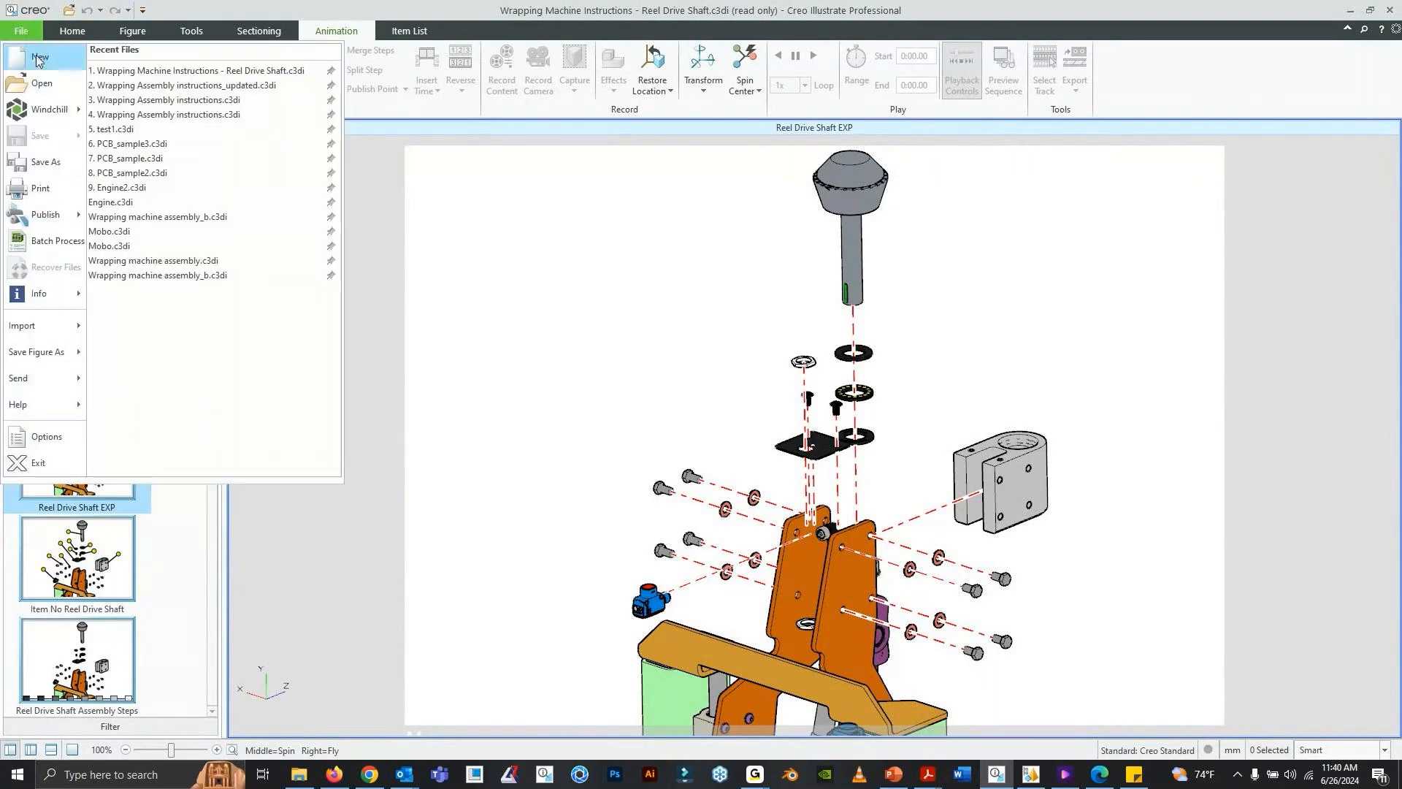
pyautogui.click(38, 58)
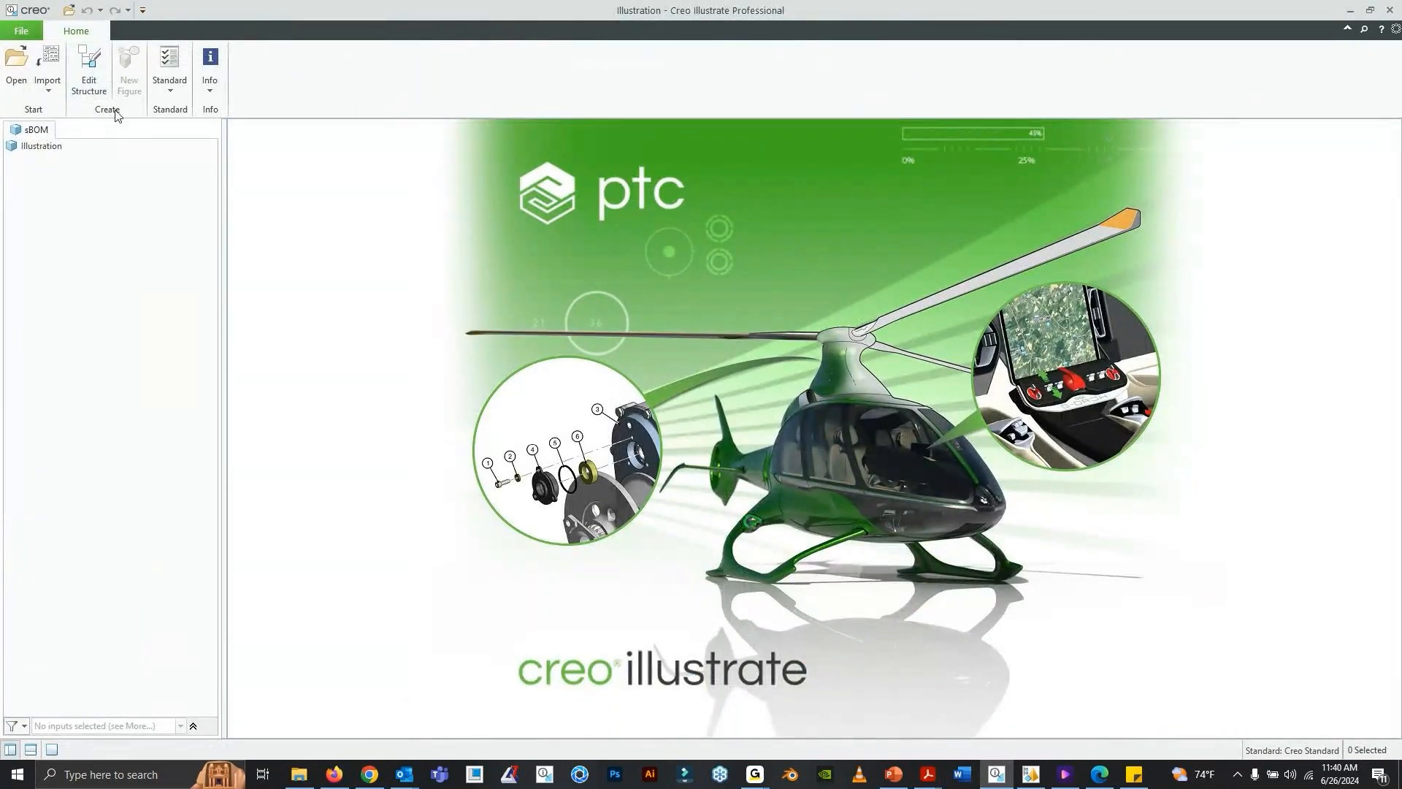
pyautogui.click(49, 91)
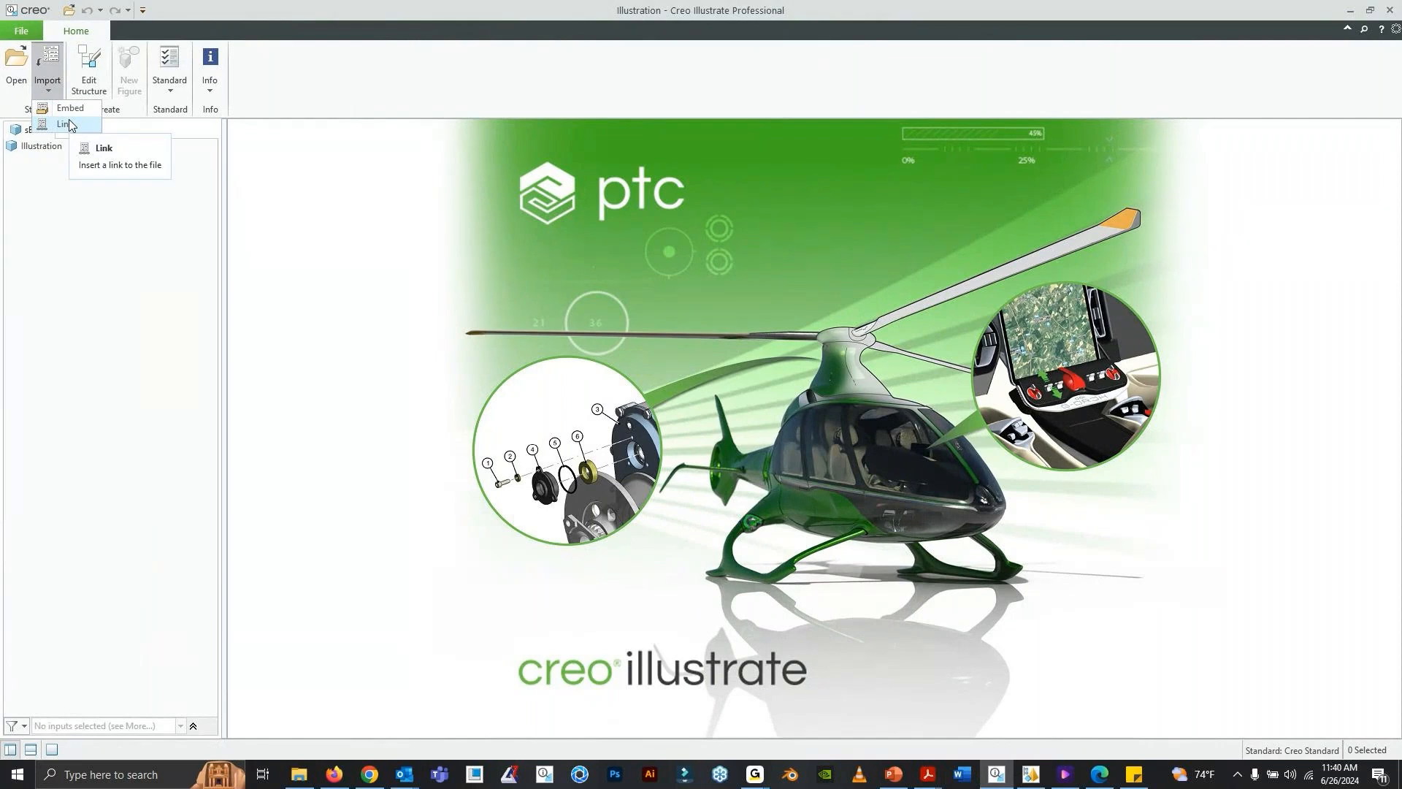
pyautogui.click(66, 124)
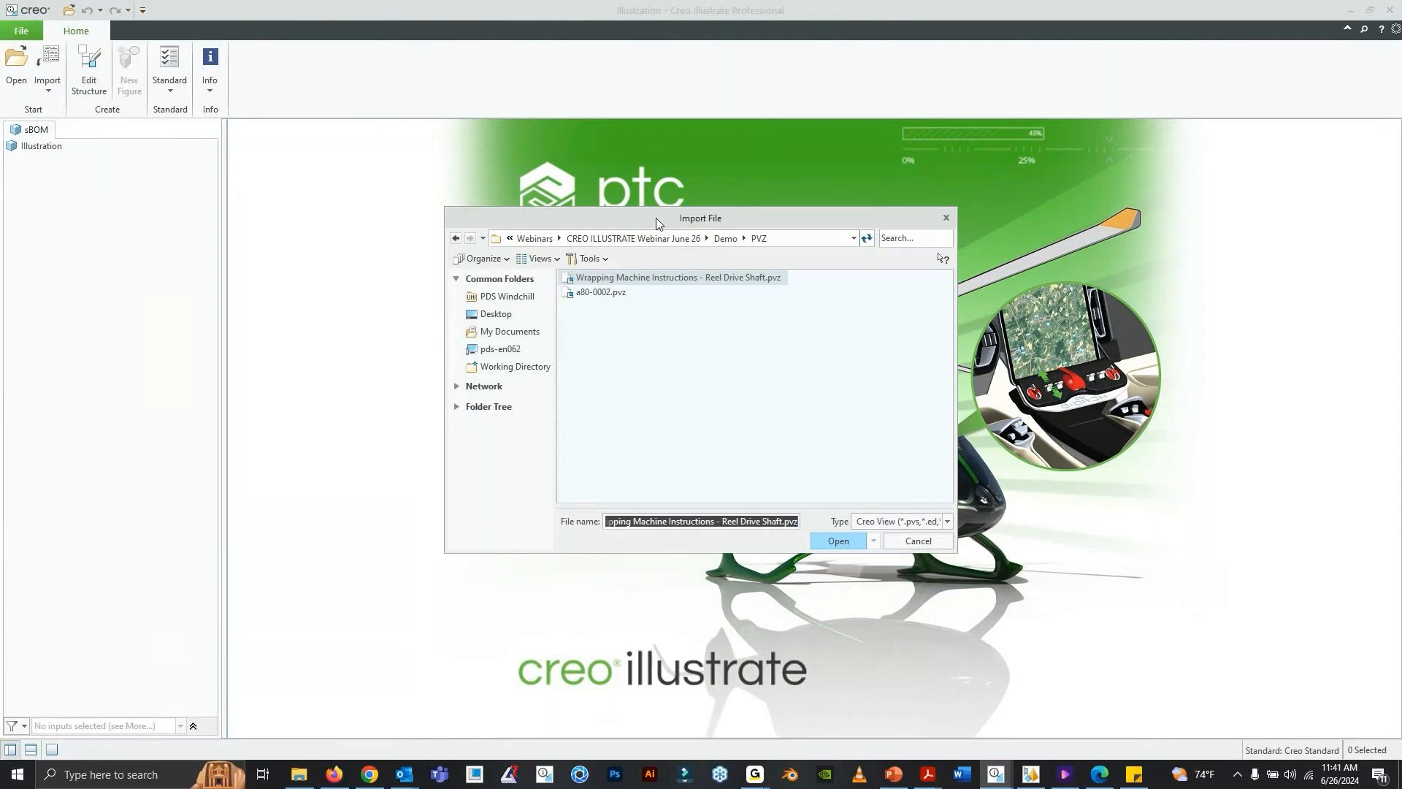
pyautogui.moveTo(656, 218); pyautogui.dragTo(488, 187)
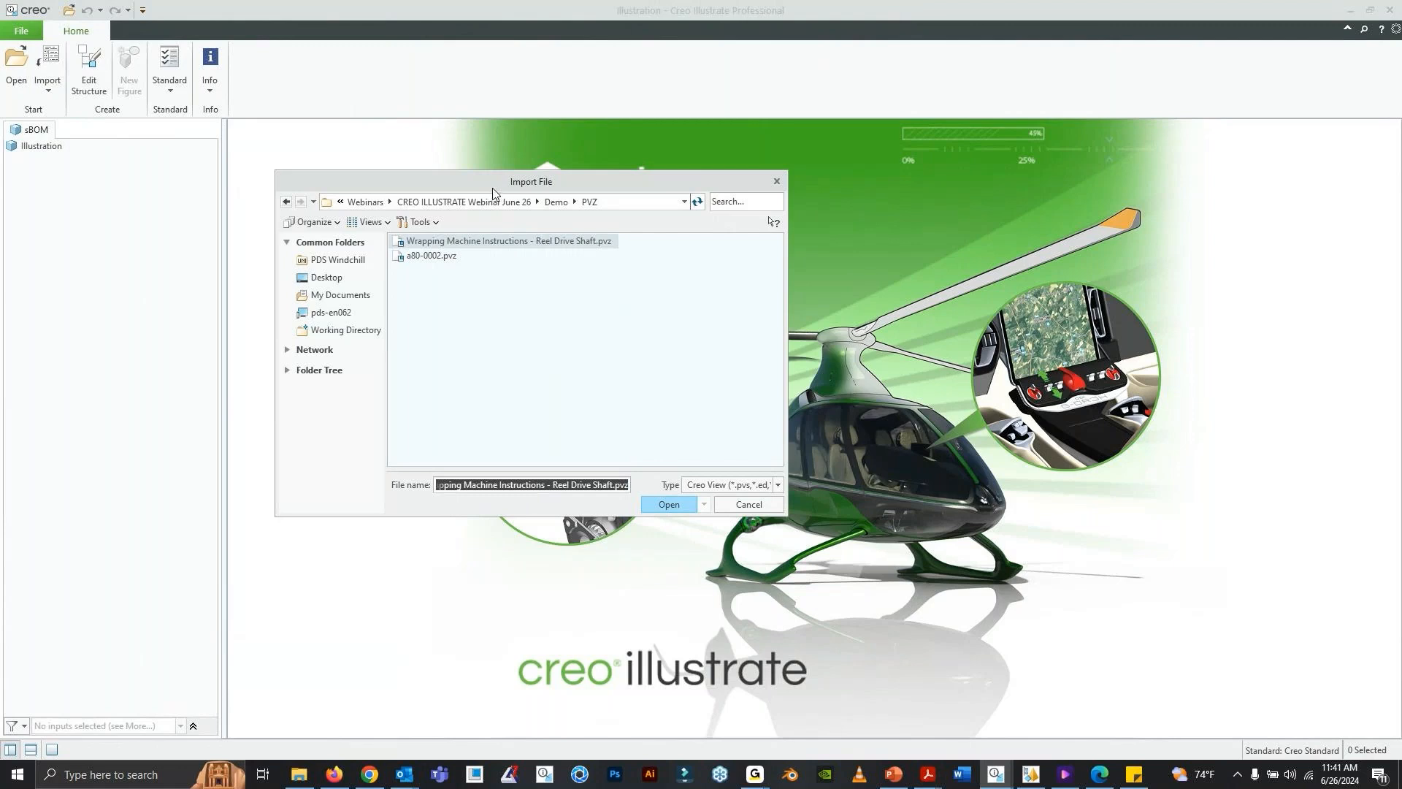
pyautogui.moveTo(492, 187); pyautogui.dragTo(503, 182)
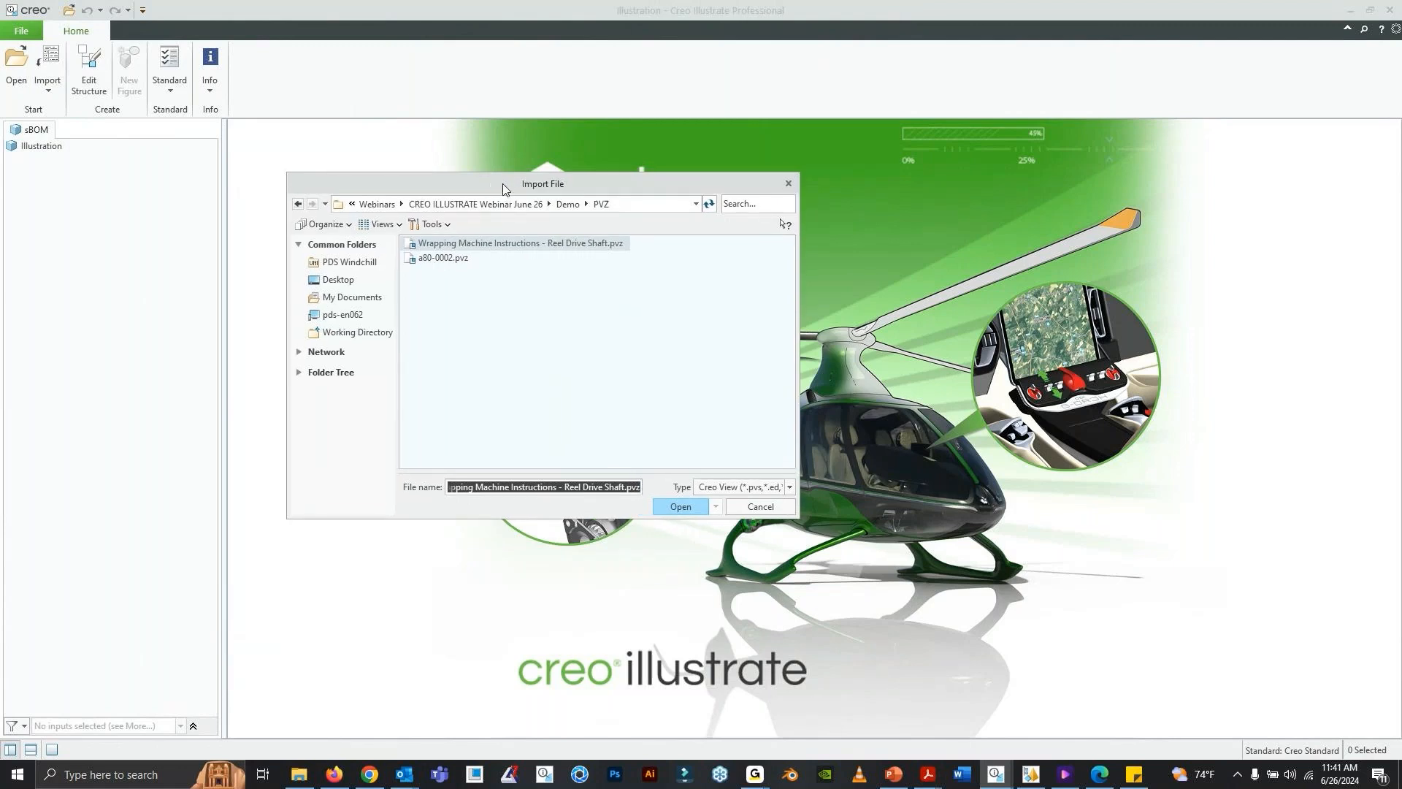
# - Browse the import source with the Creo Parametric and All Files types, down to the Demo > Creo Files > Wrapping machine folder
pyautogui.click(790, 487)
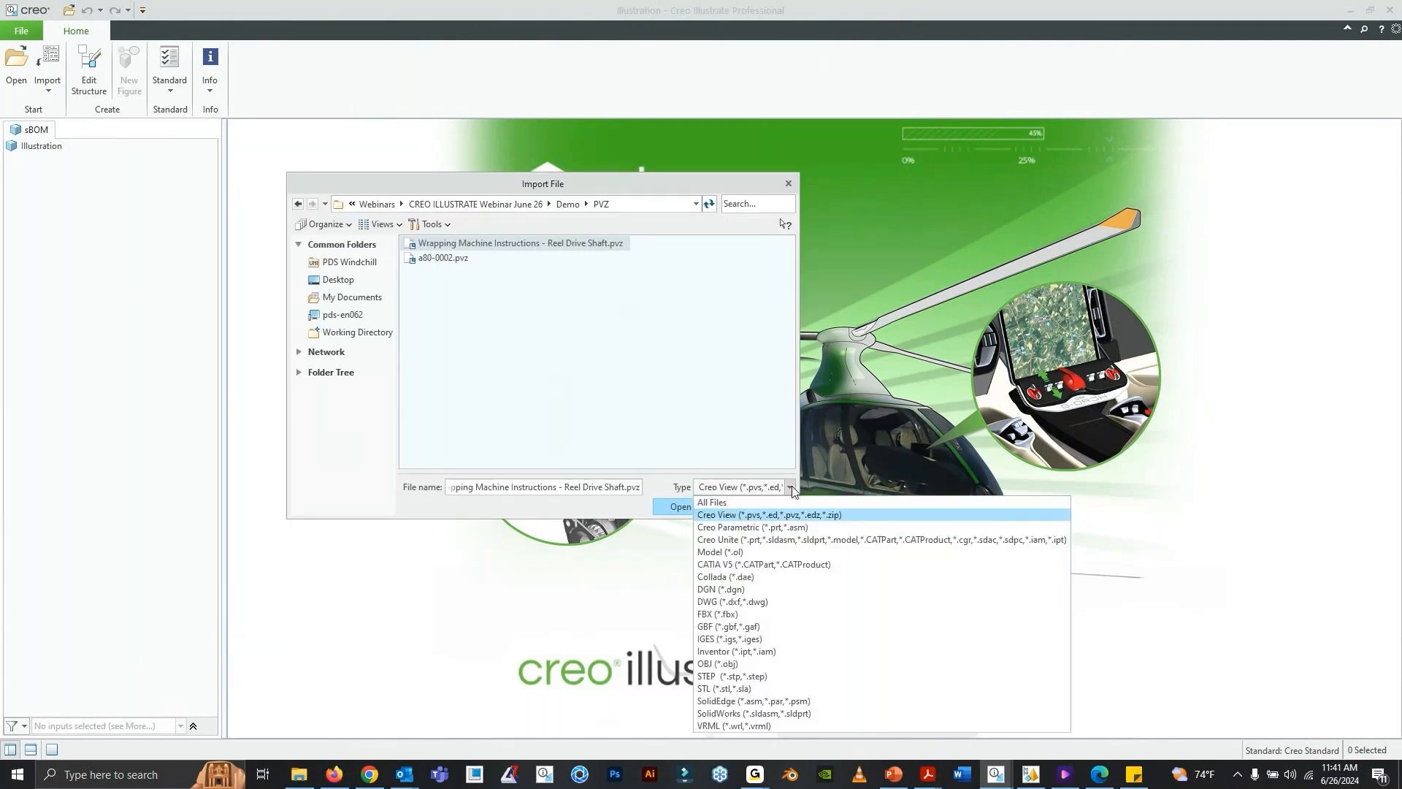
pyautogui.click(804, 526)
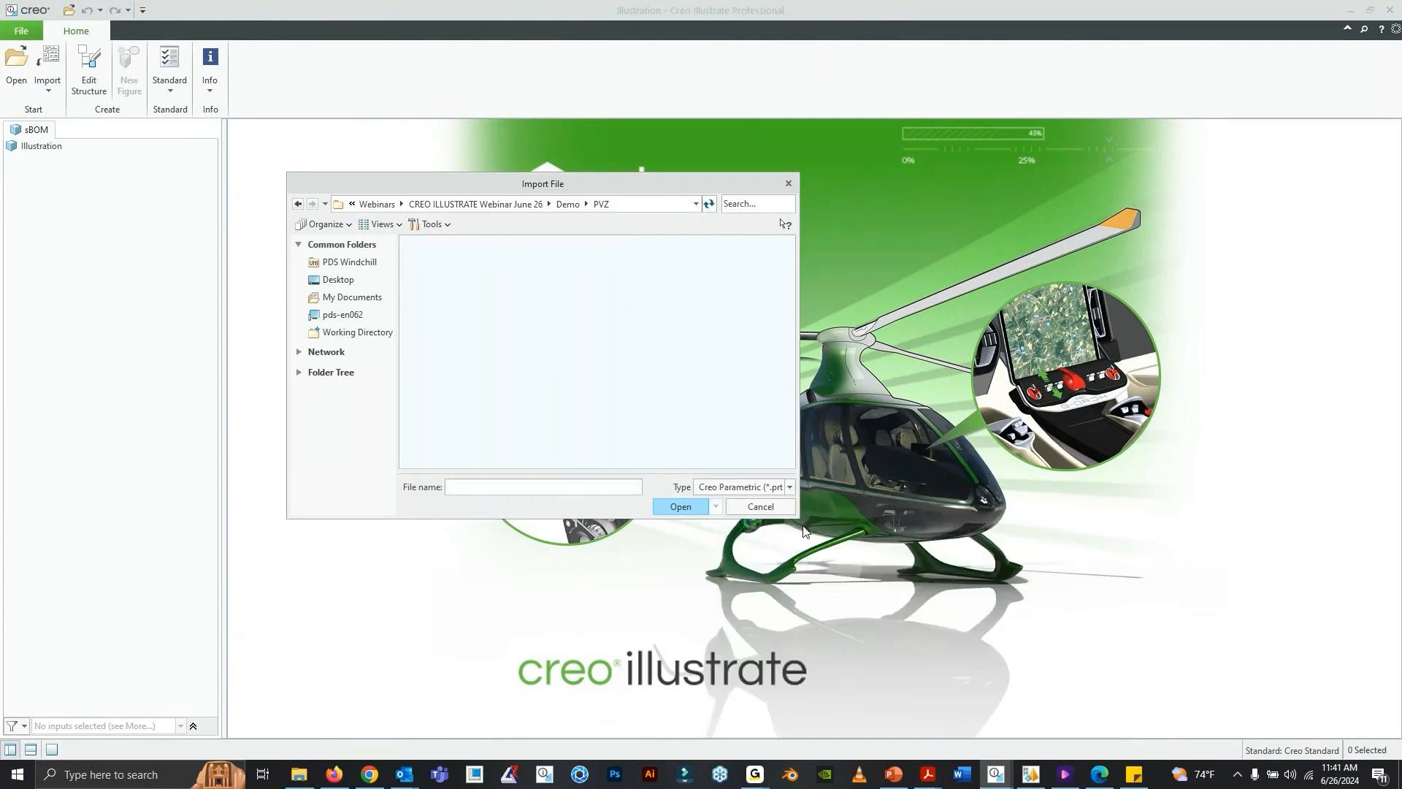
pyautogui.click(568, 208)
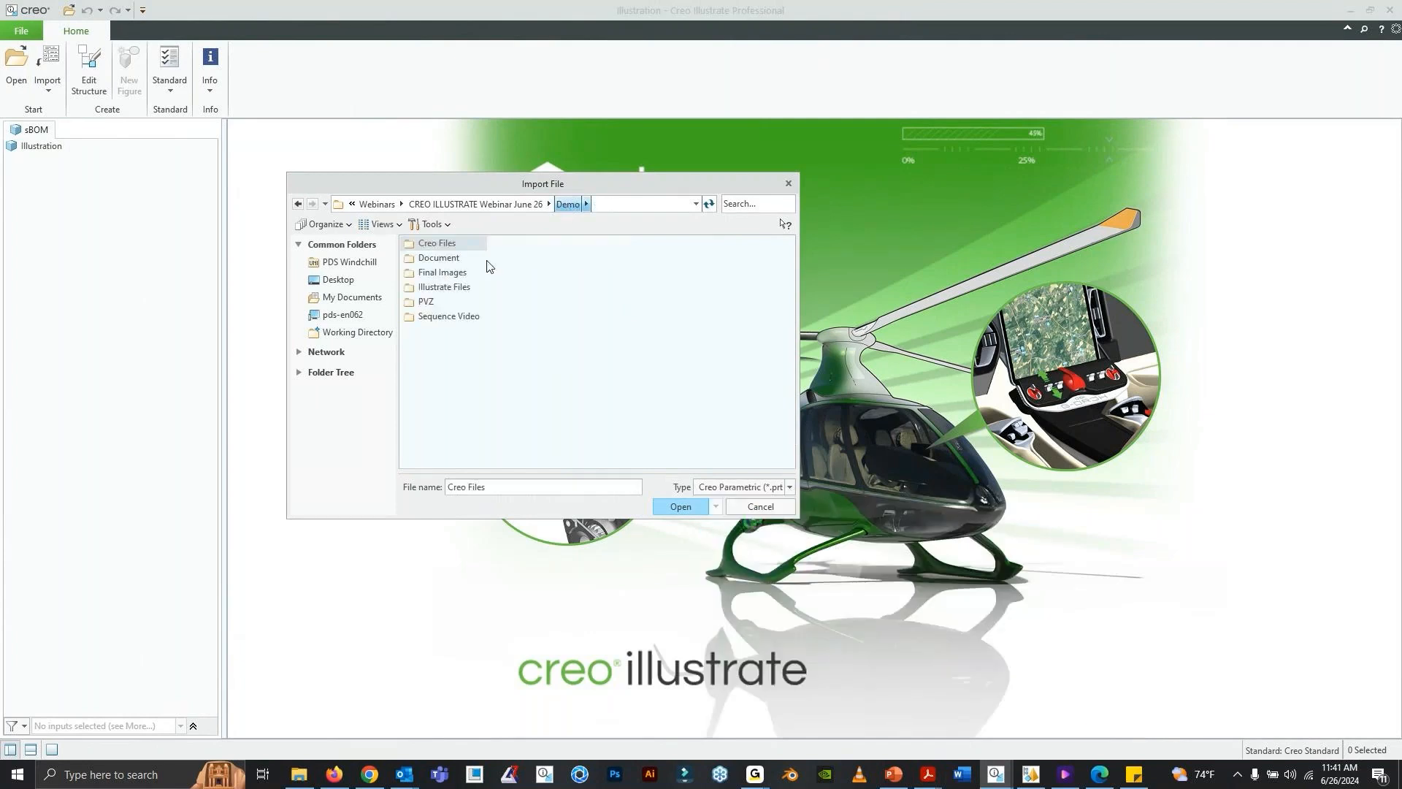
pyautogui.doubleClick(449, 247)
pyautogui.click(769, 487)
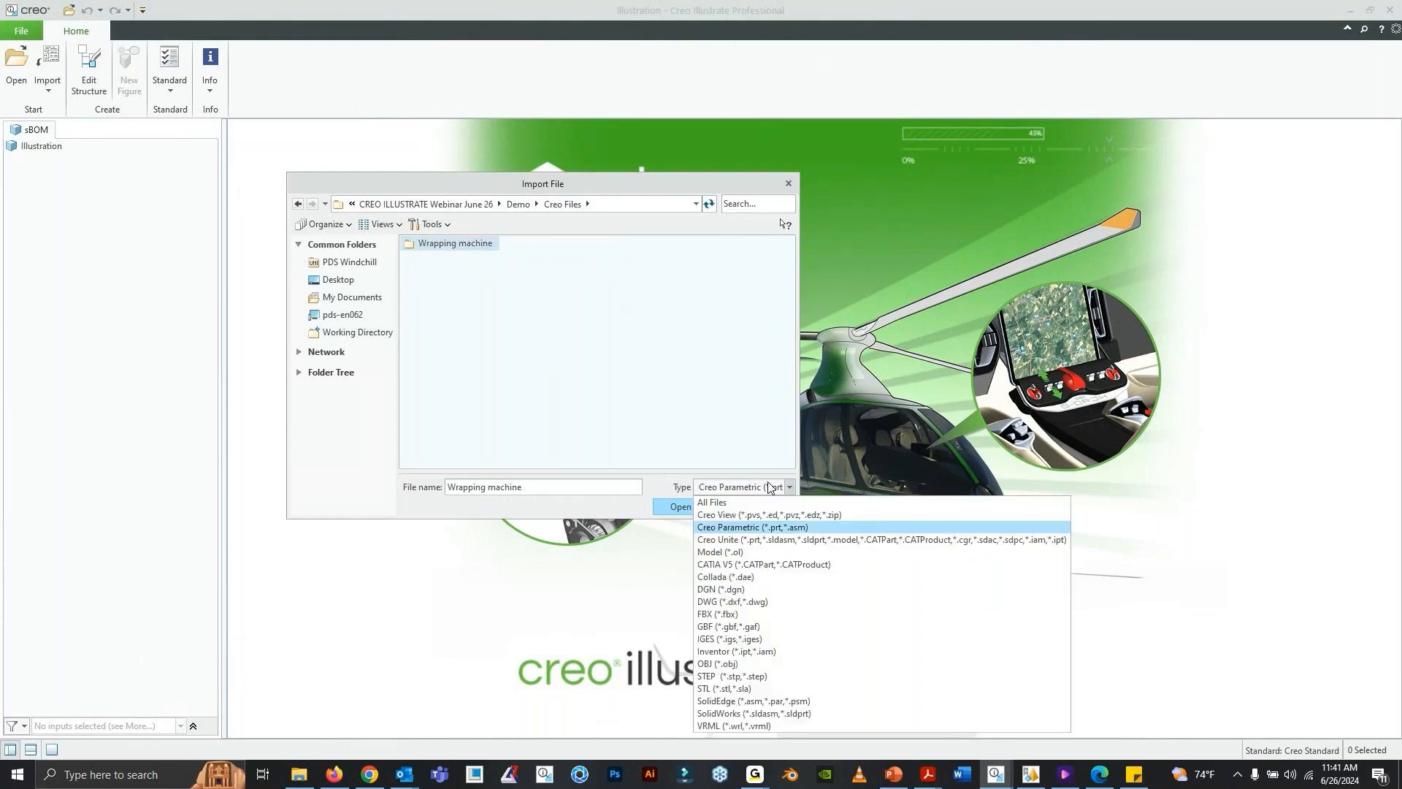
pyautogui.click(775, 502)
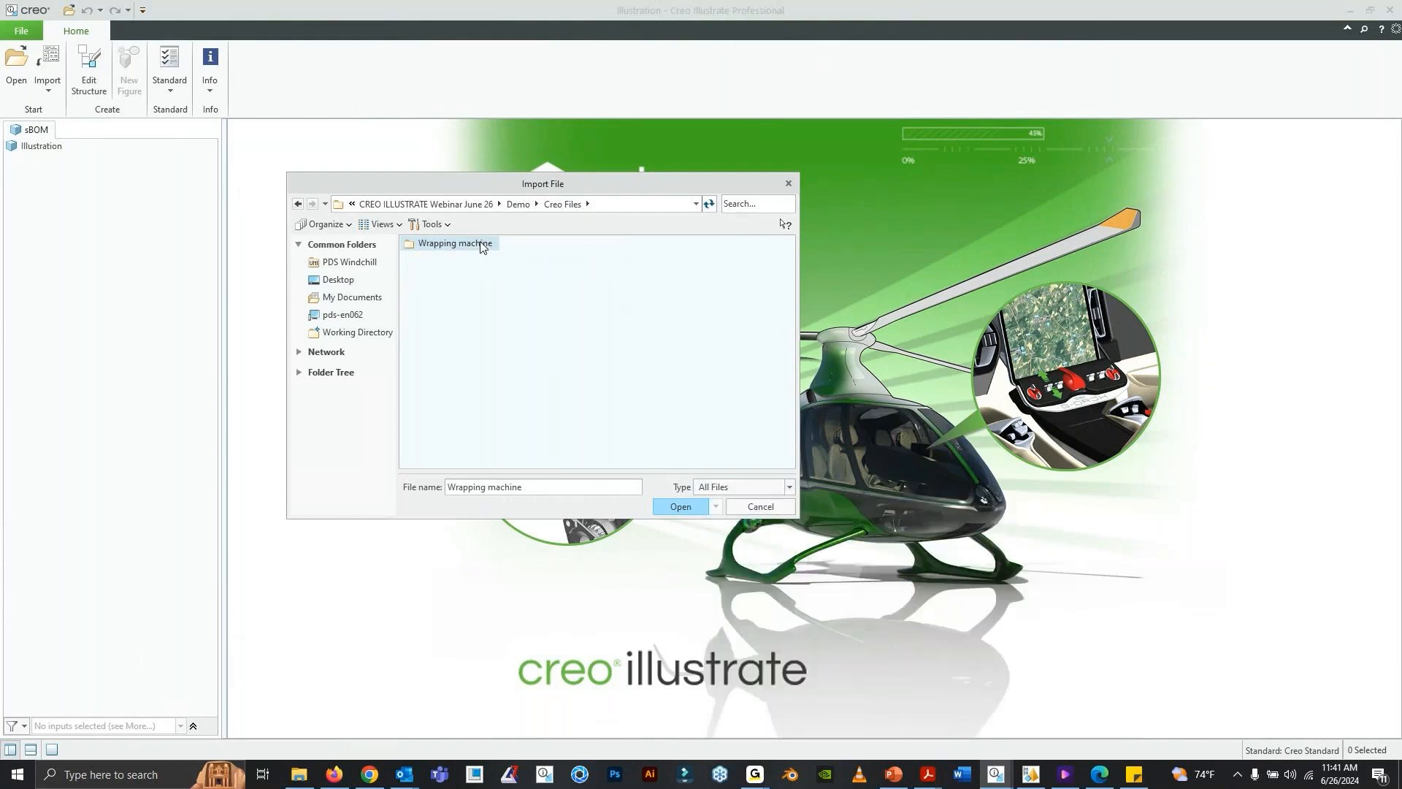
pyautogui.doubleClick(482, 245)
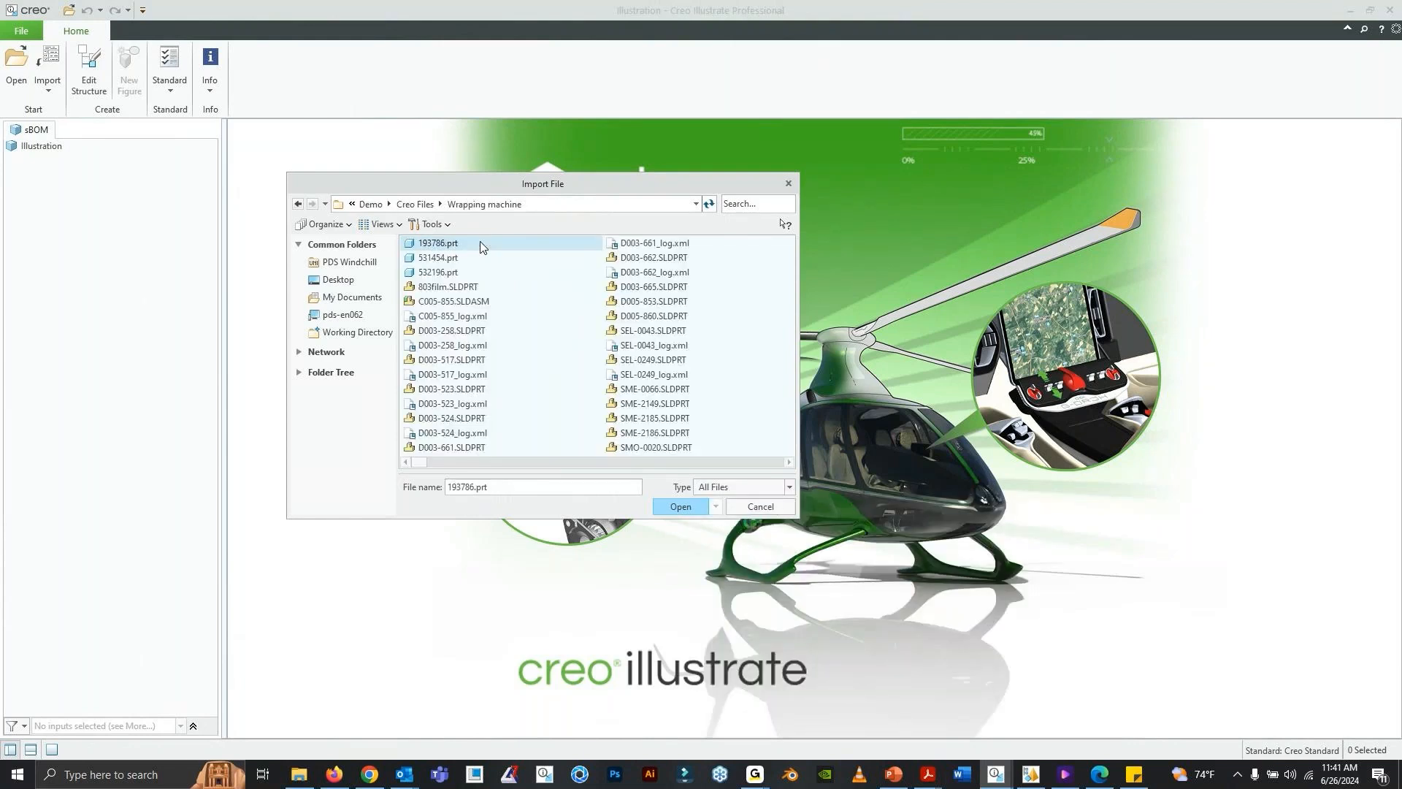
# - Review the importable file types, filter the Wrapping machine folder to IGES, and look through the files
pyautogui.click(785, 486)
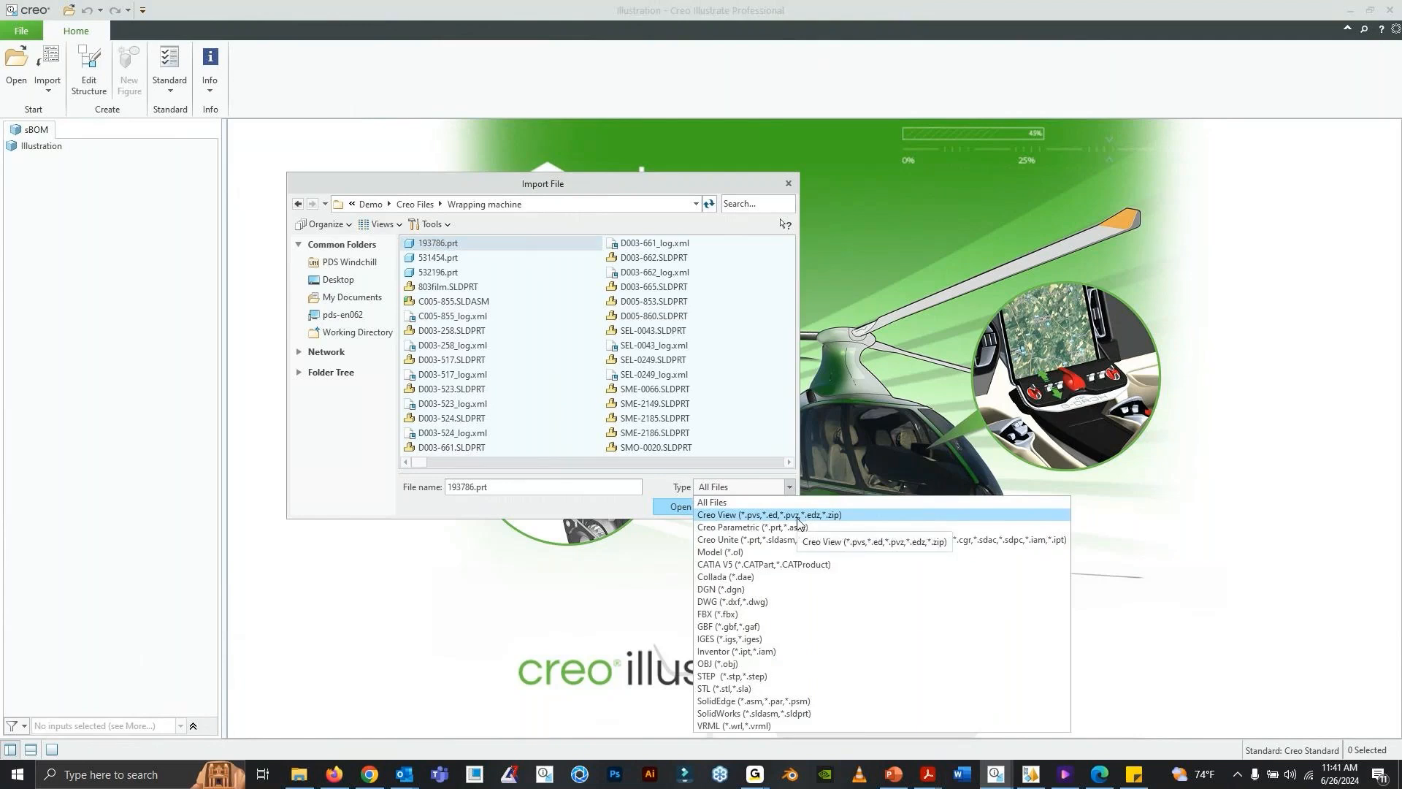
pyautogui.click(771, 638)
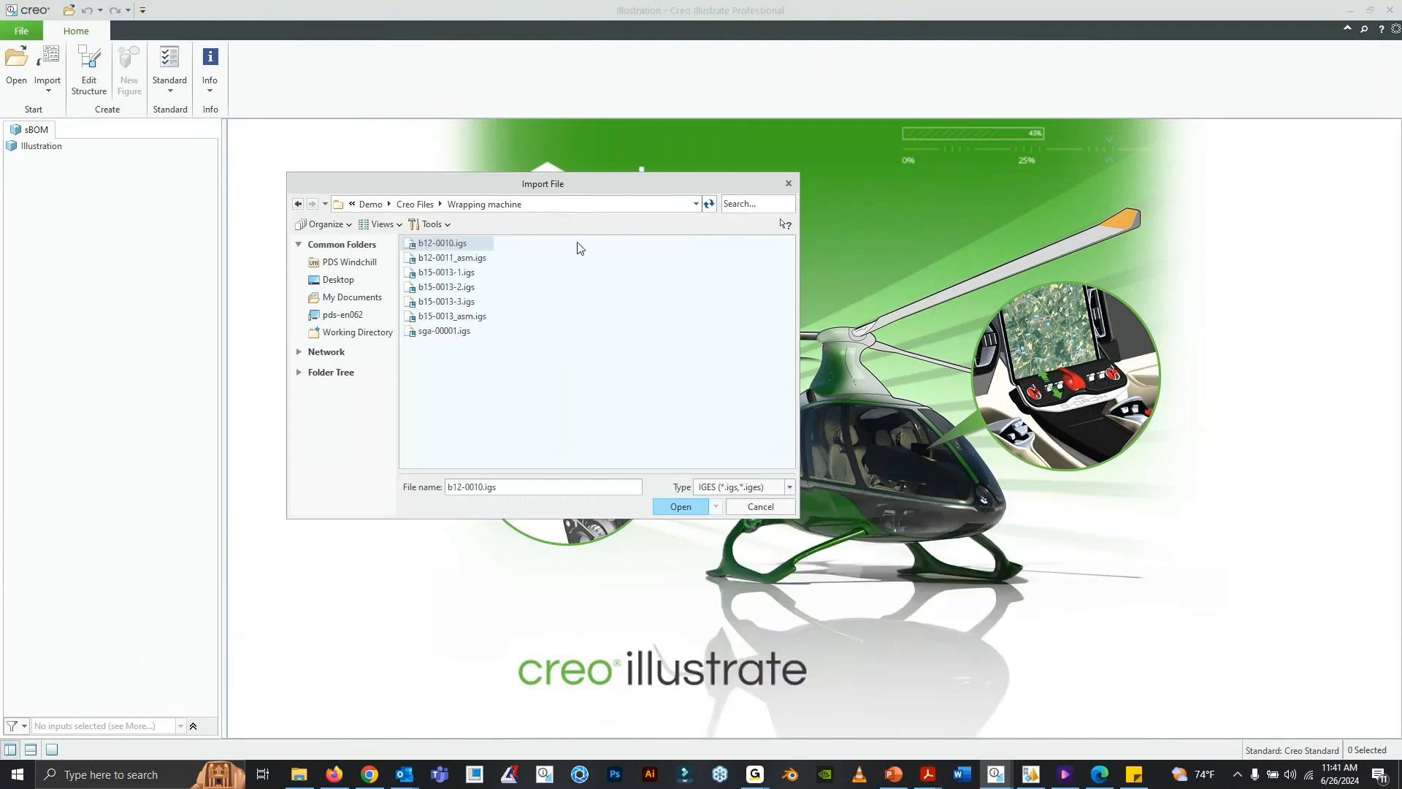
pyautogui.moveTo(499, 194); pyautogui.dragTo(470, 167)
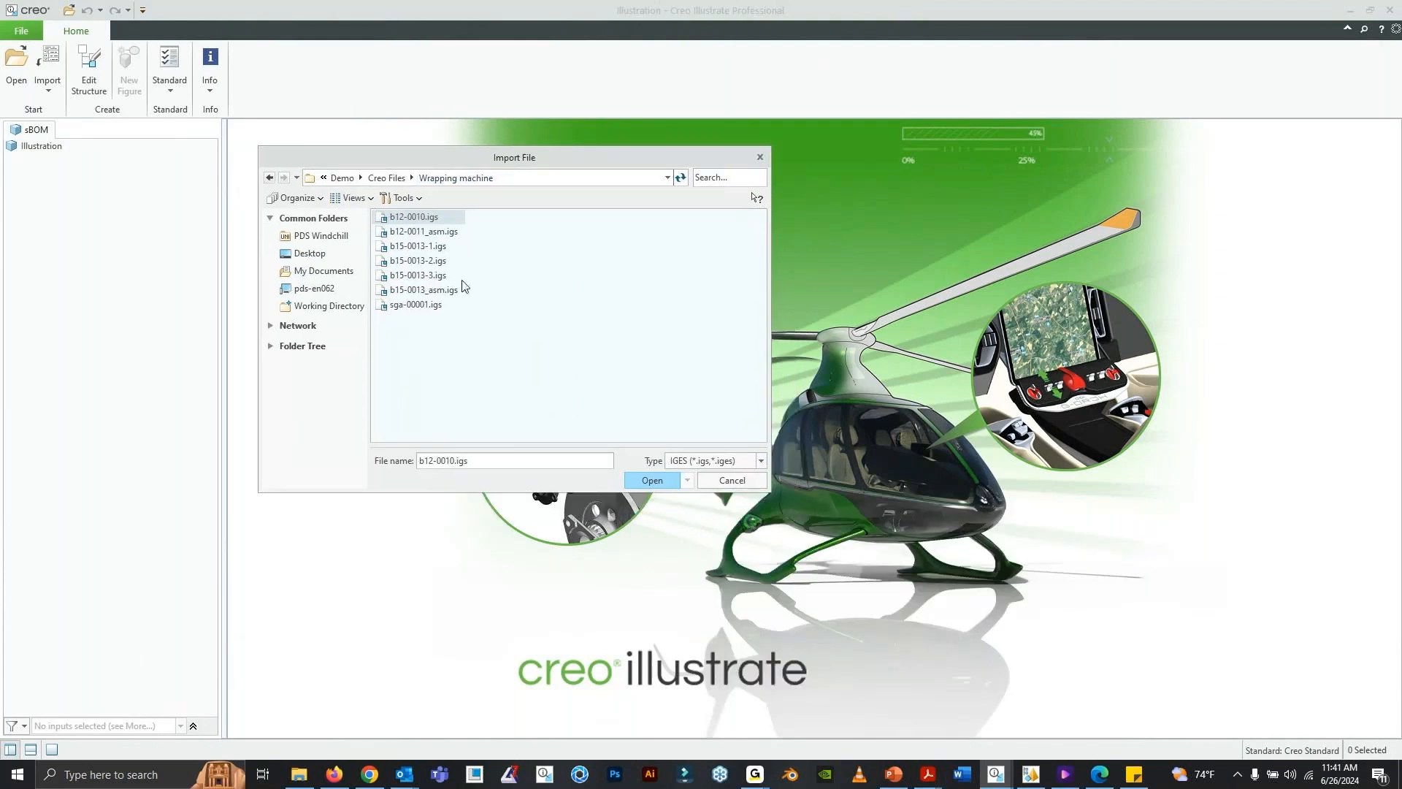
pyautogui.click(456, 246)
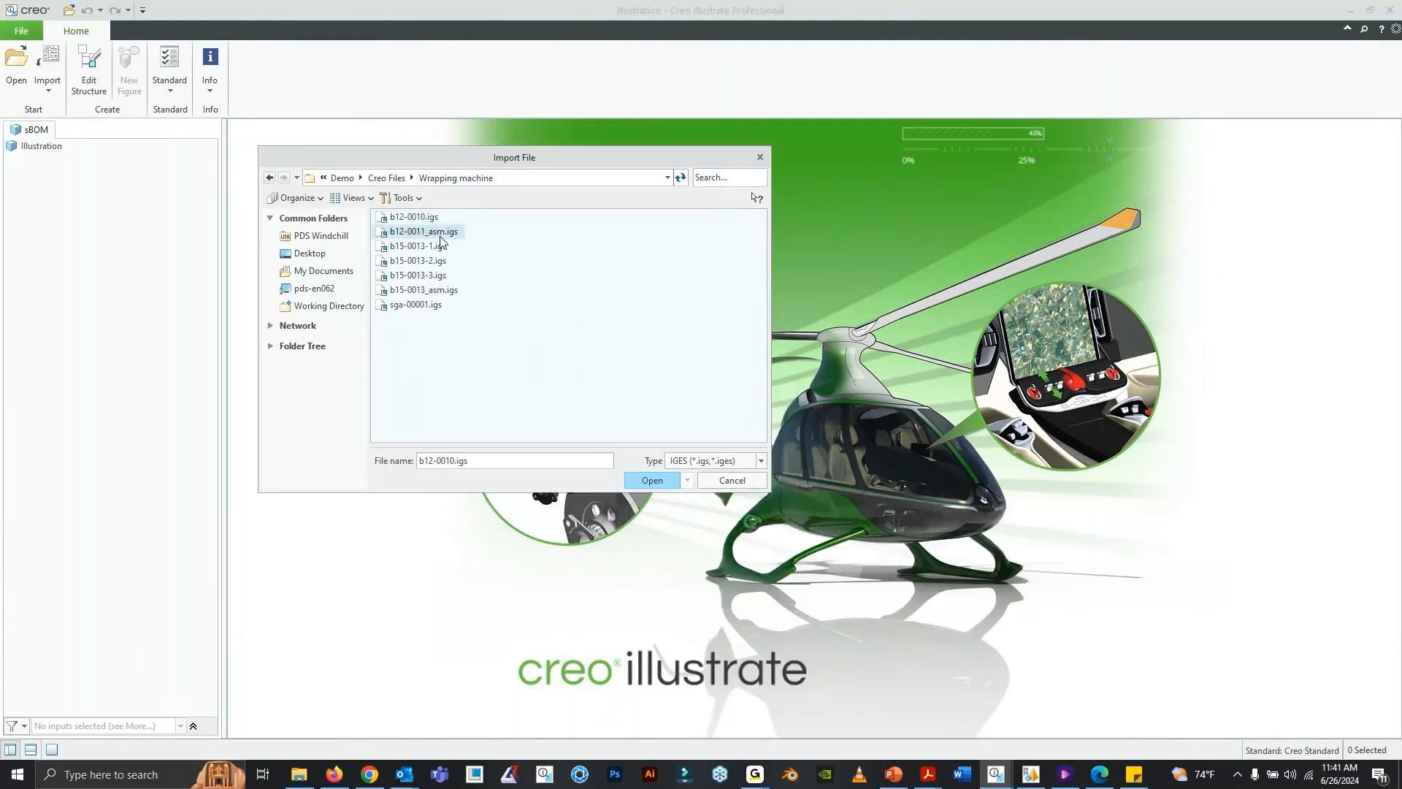
pyautogui.click(439, 290)
pyautogui.click(431, 319)
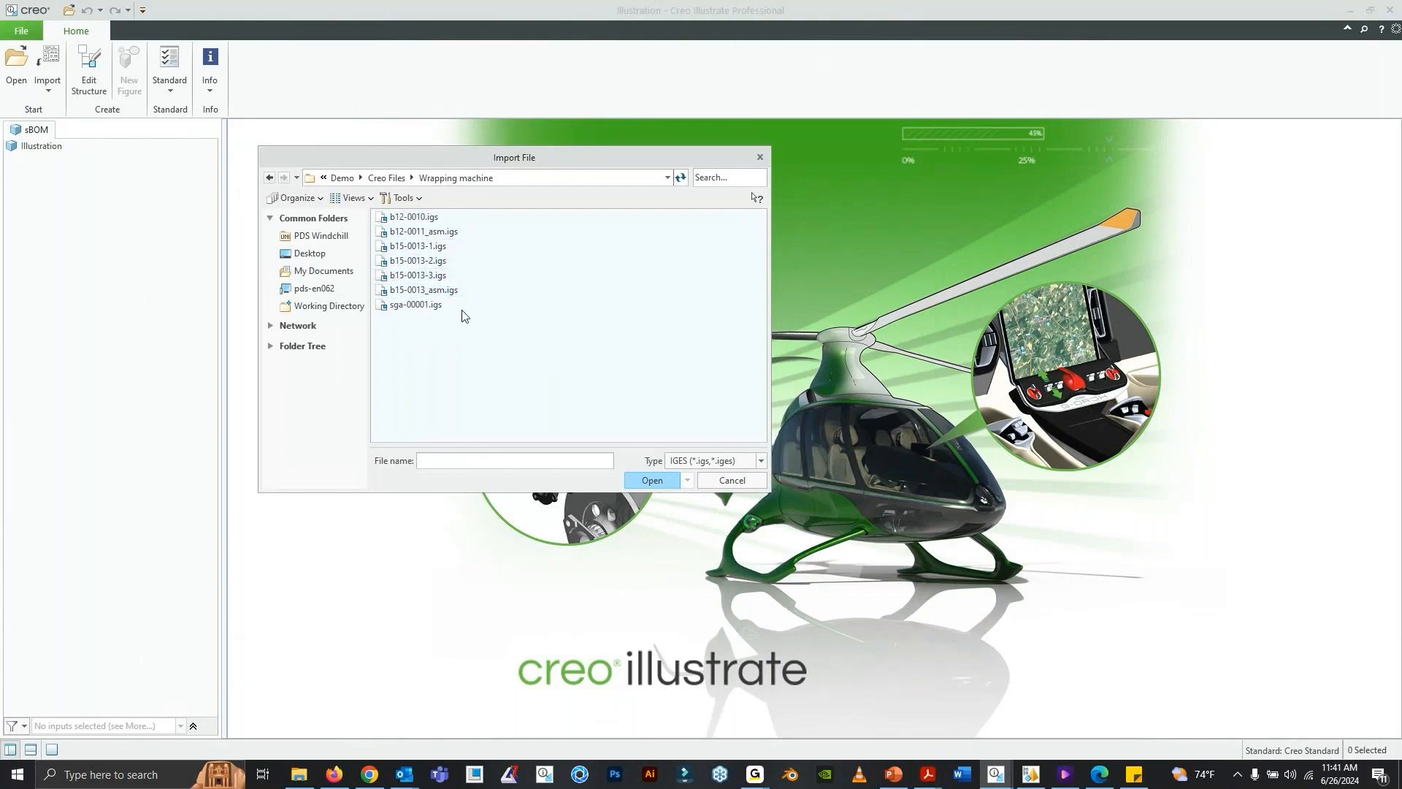
# - Import a80-0002.pvz as a link from the Demo > PVZ folder using the All Files type, and dismiss the new figure dialog
pyautogui.click(387, 179)
pyautogui.click(489, 179)
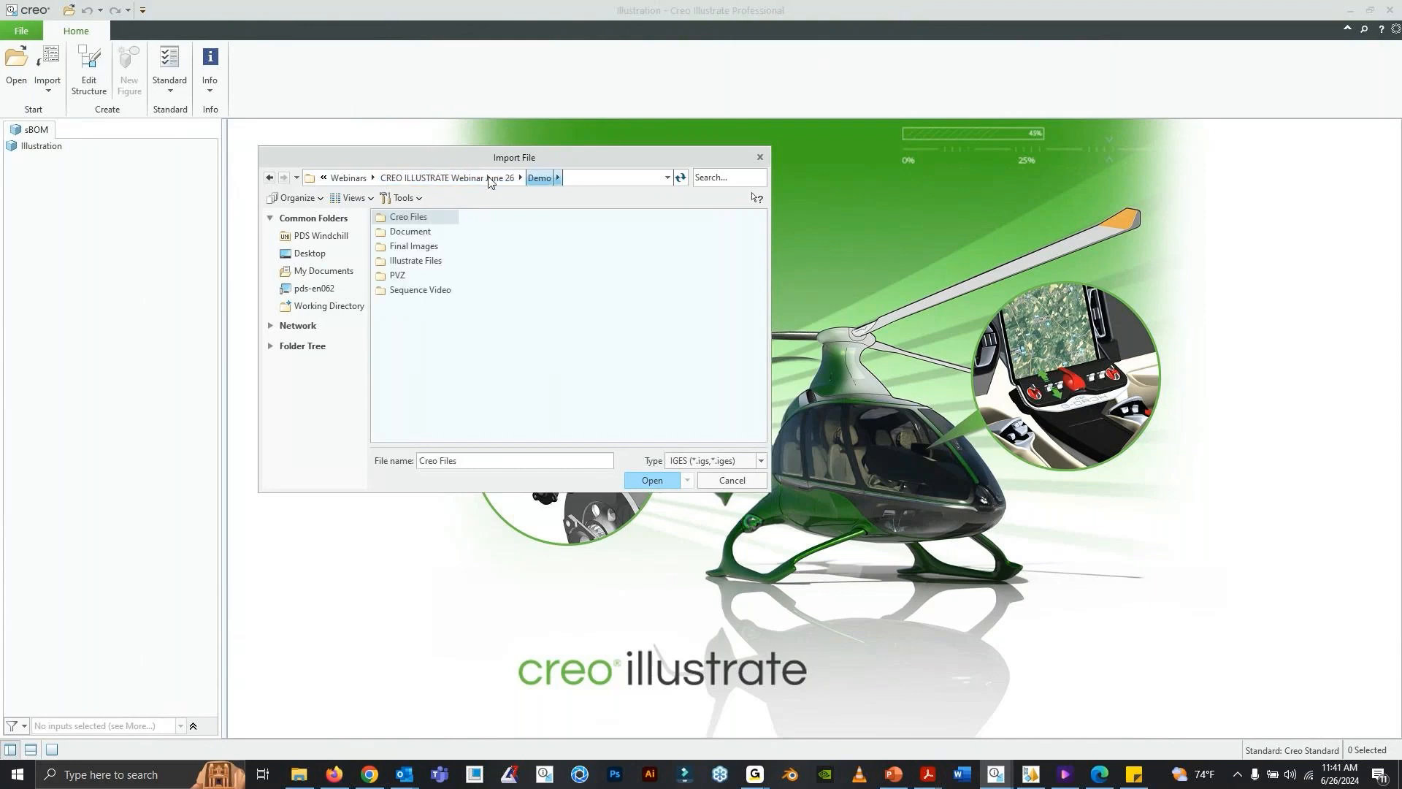
pyautogui.click(403, 281)
pyautogui.doubleClick(404, 281)
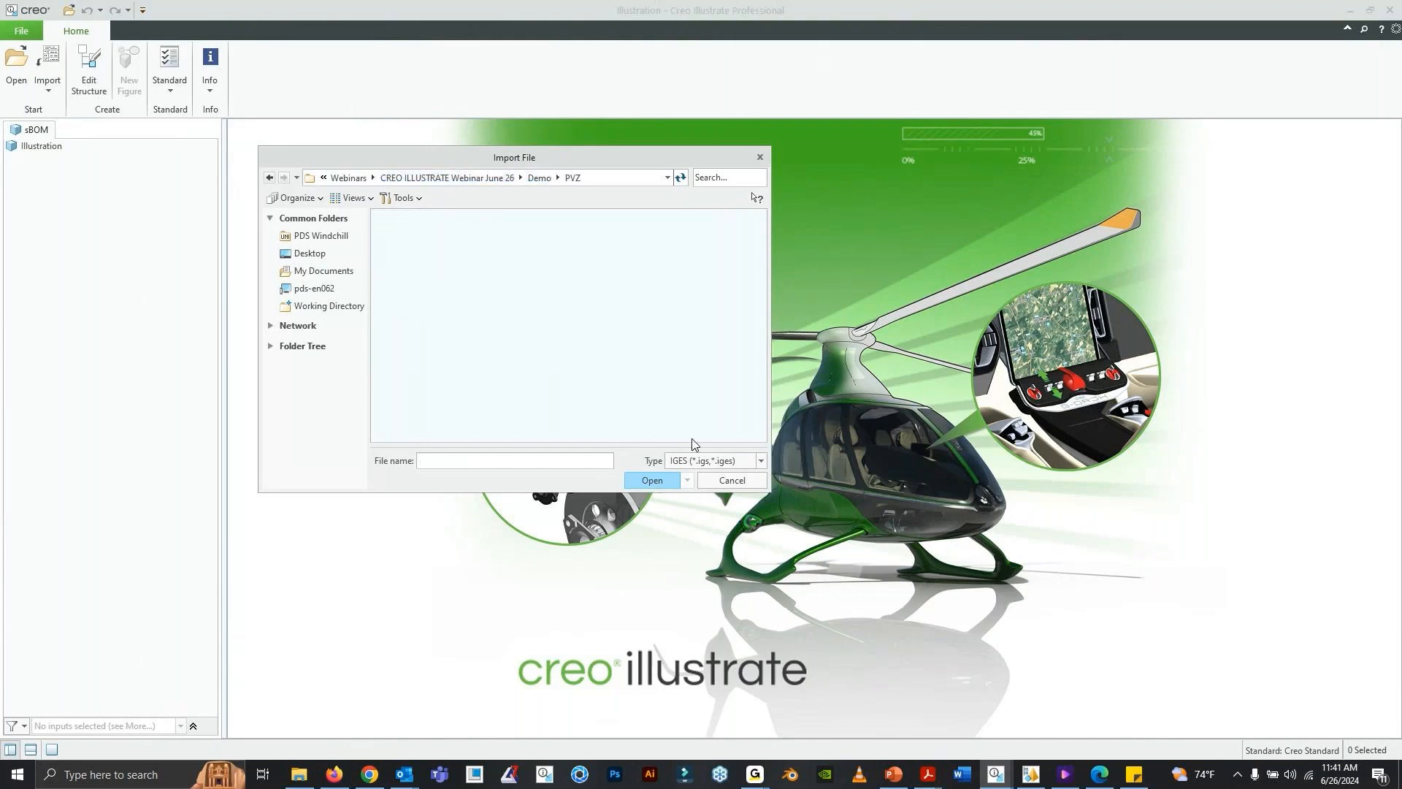
pyautogui.click(712, 461)
pyautogui.click(710, 475)
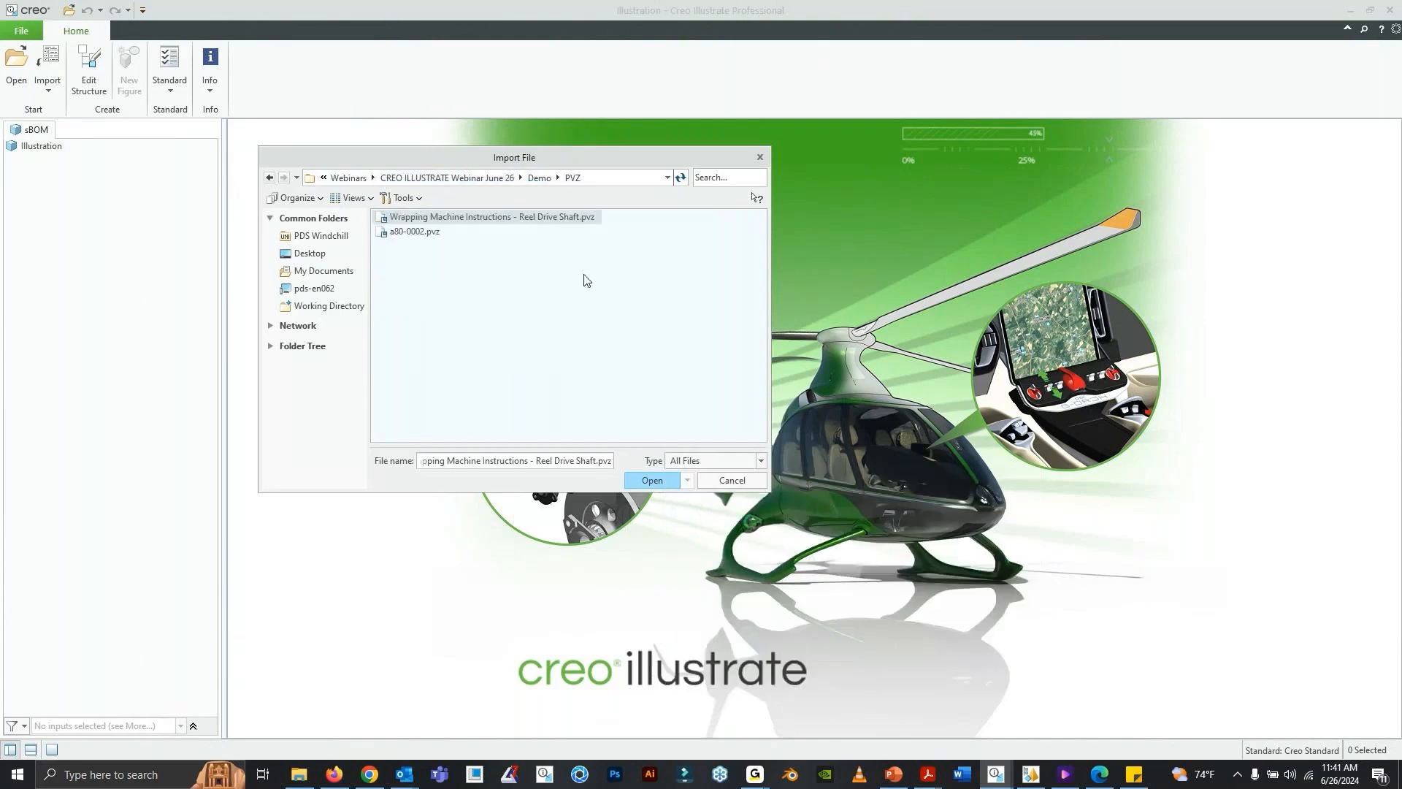
pyautogui.click(430, 241)
pyautogui.click(660, 482)
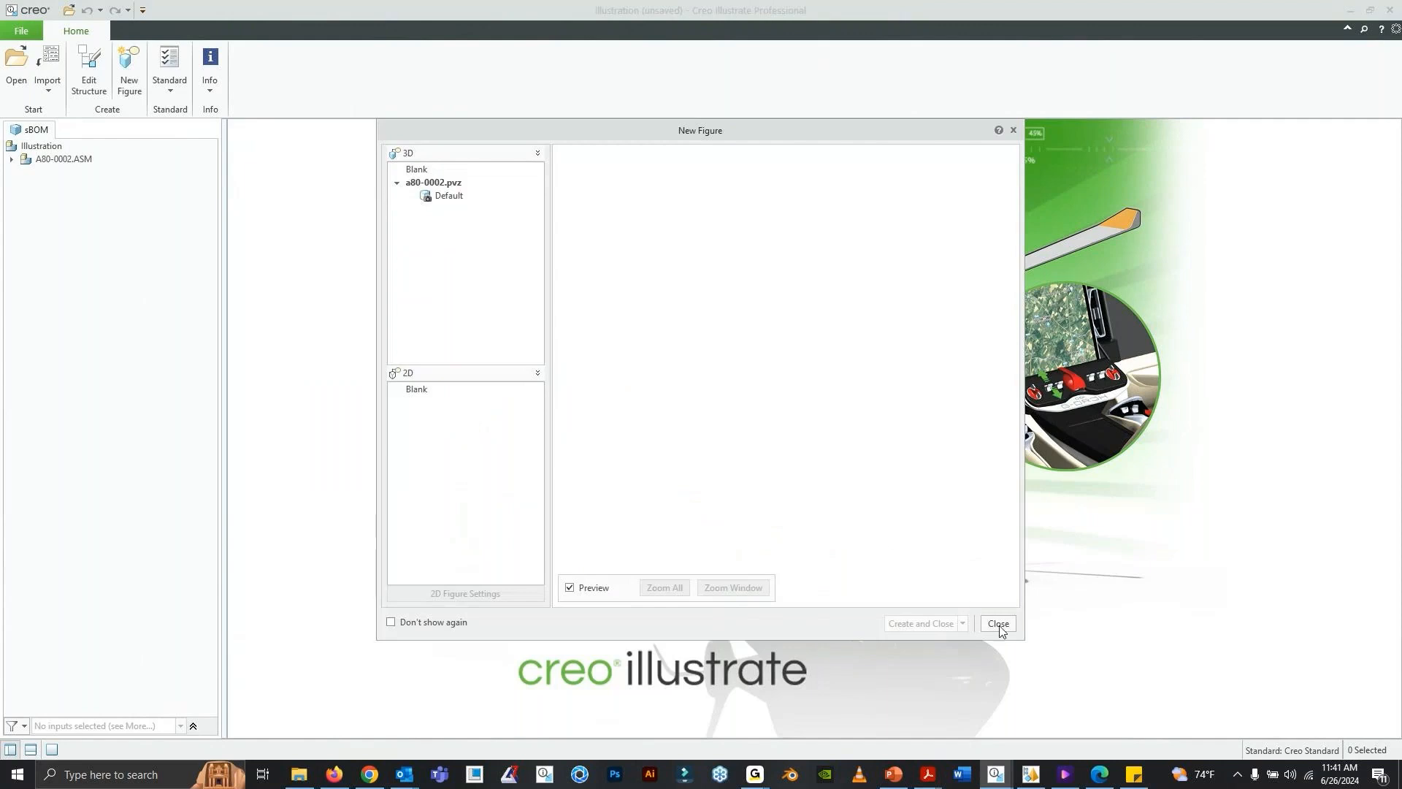
pyautogui.click(999, 626)
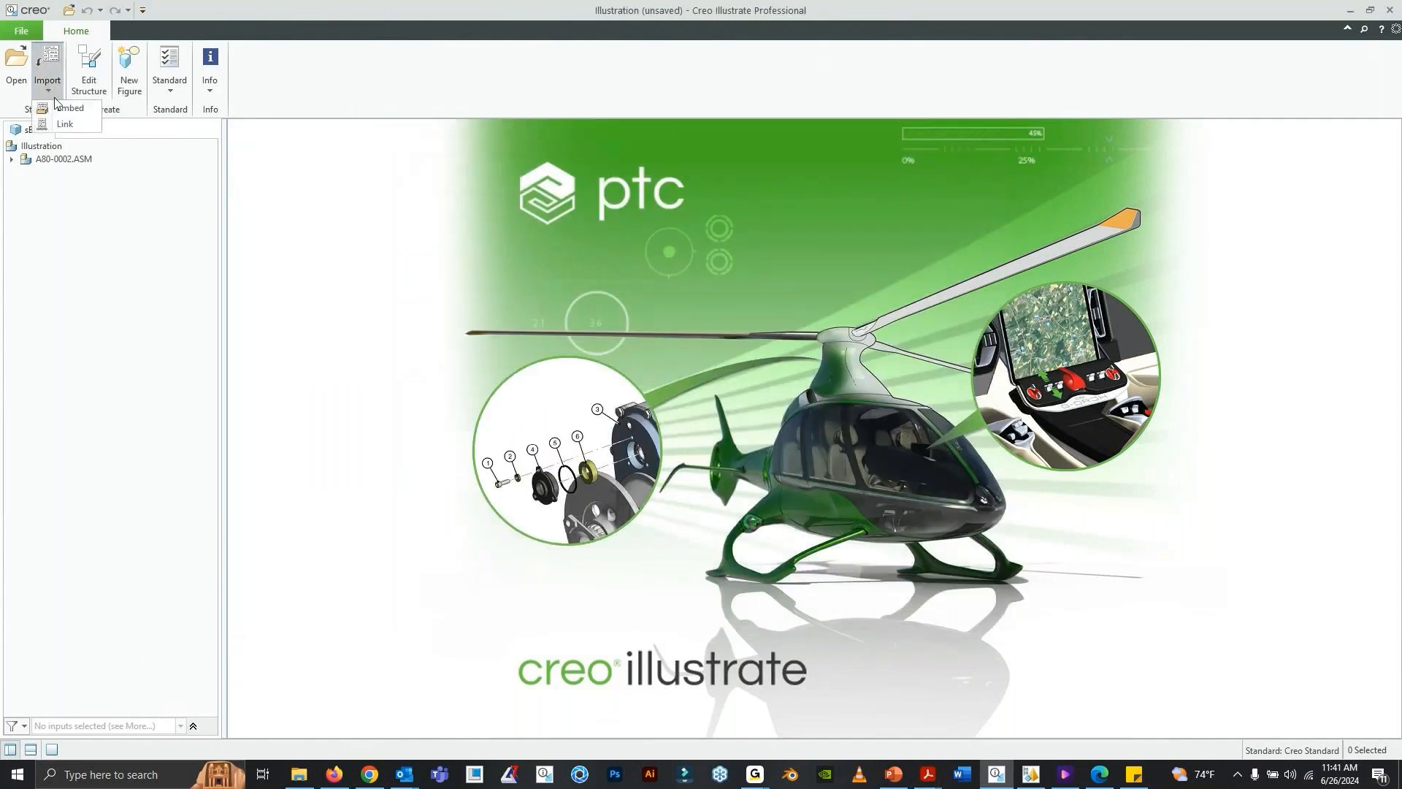
# - Try to import a80-0002.pvz as a link a second time
pyautogui.click(49, 93)
pyautogui.click(66, 125)
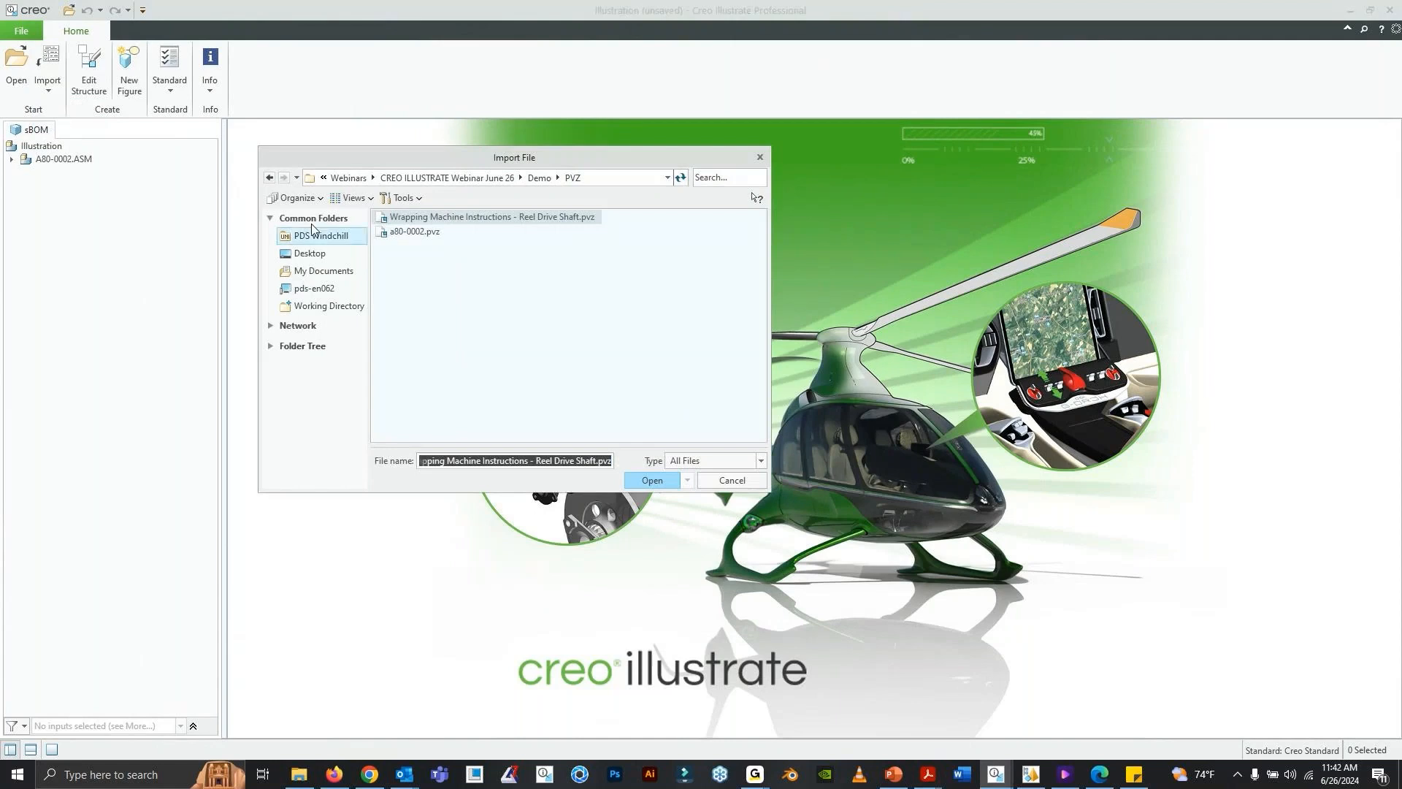
pyautogui.click(400, 231)
pyautogui.click(653, 485)
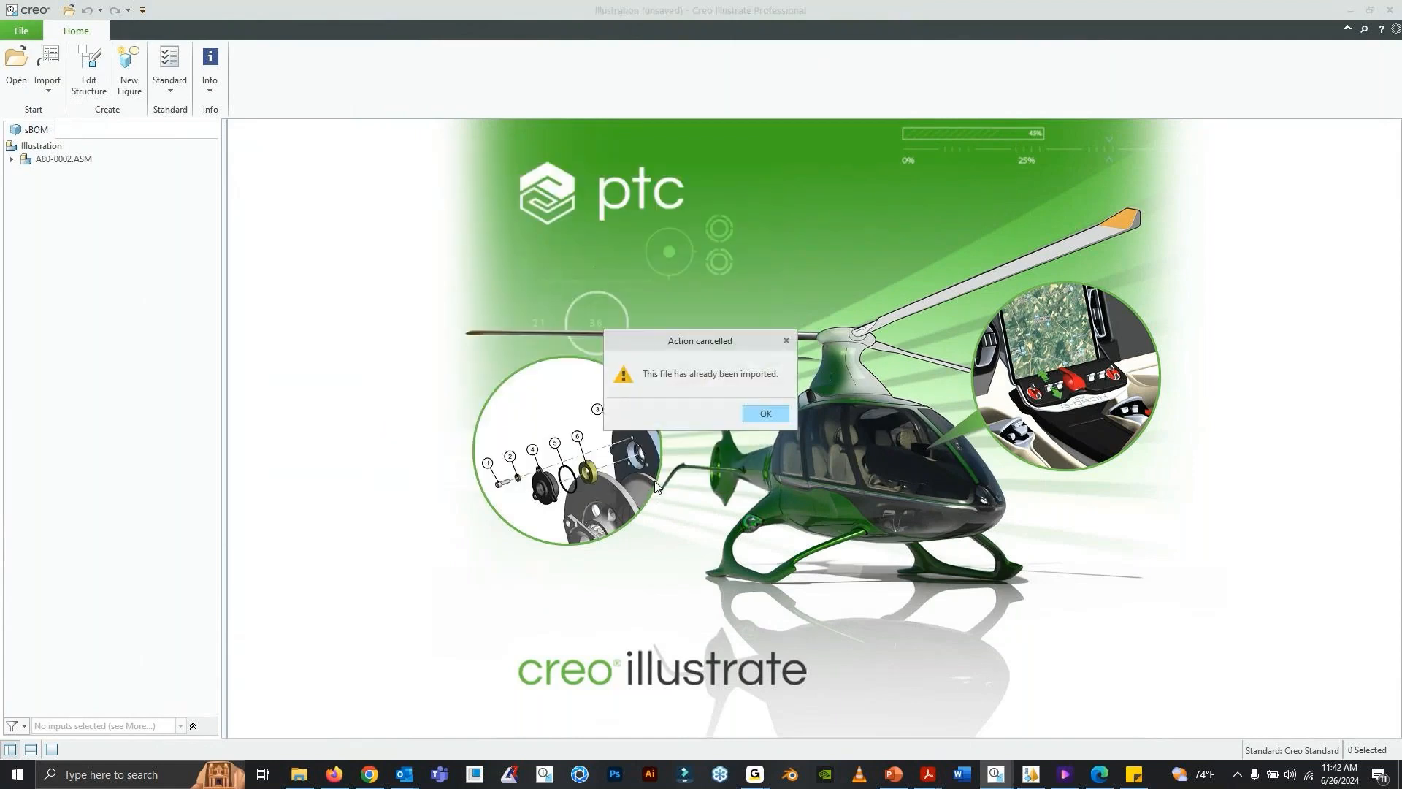
pyautogui.click(765, 414)
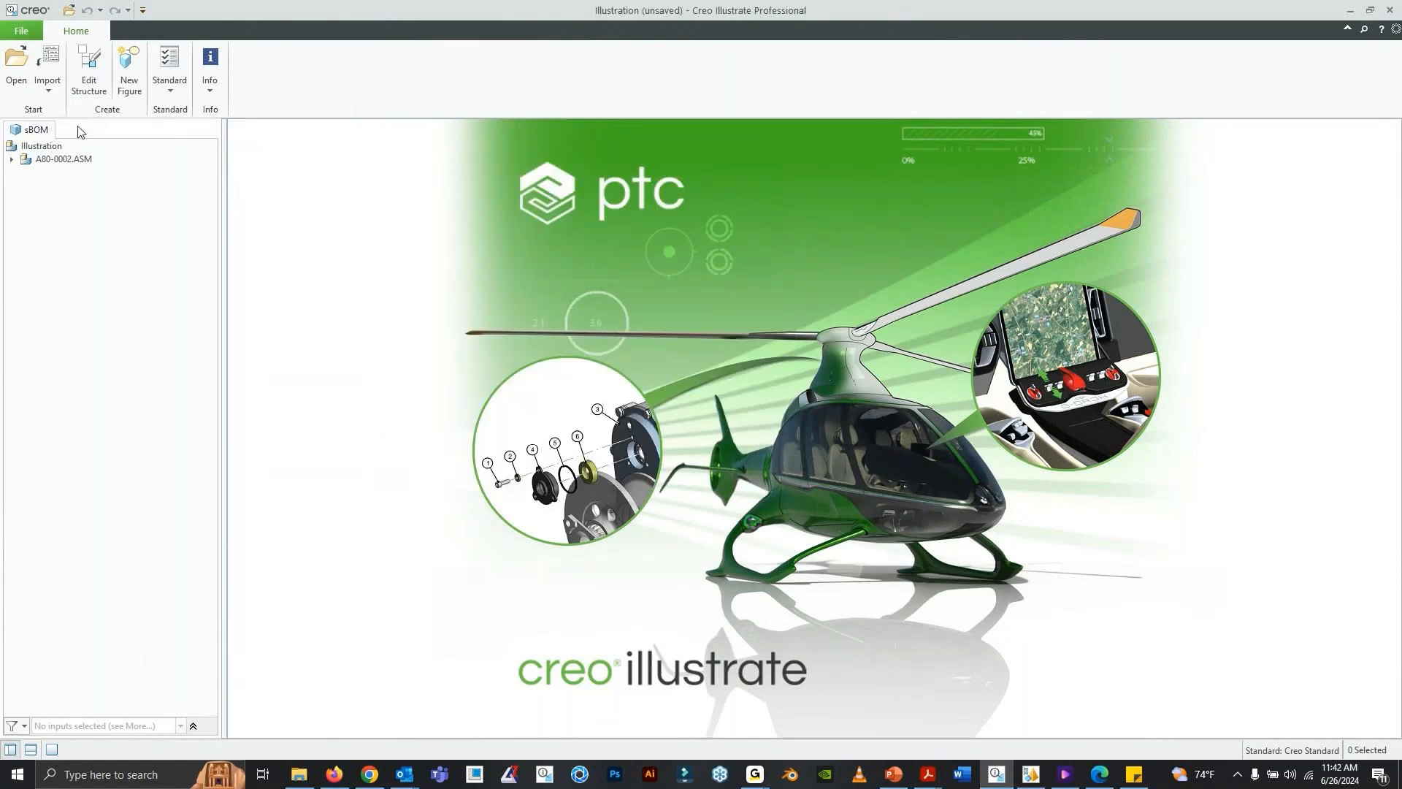
# - Expand the A80-0002.ASM assembly in the sBOM to examine its subassemblies and parts
pyautogui.rightClick(89, 220)
pyautogui.click(61, 146)
pyautogui.click(66, 159)
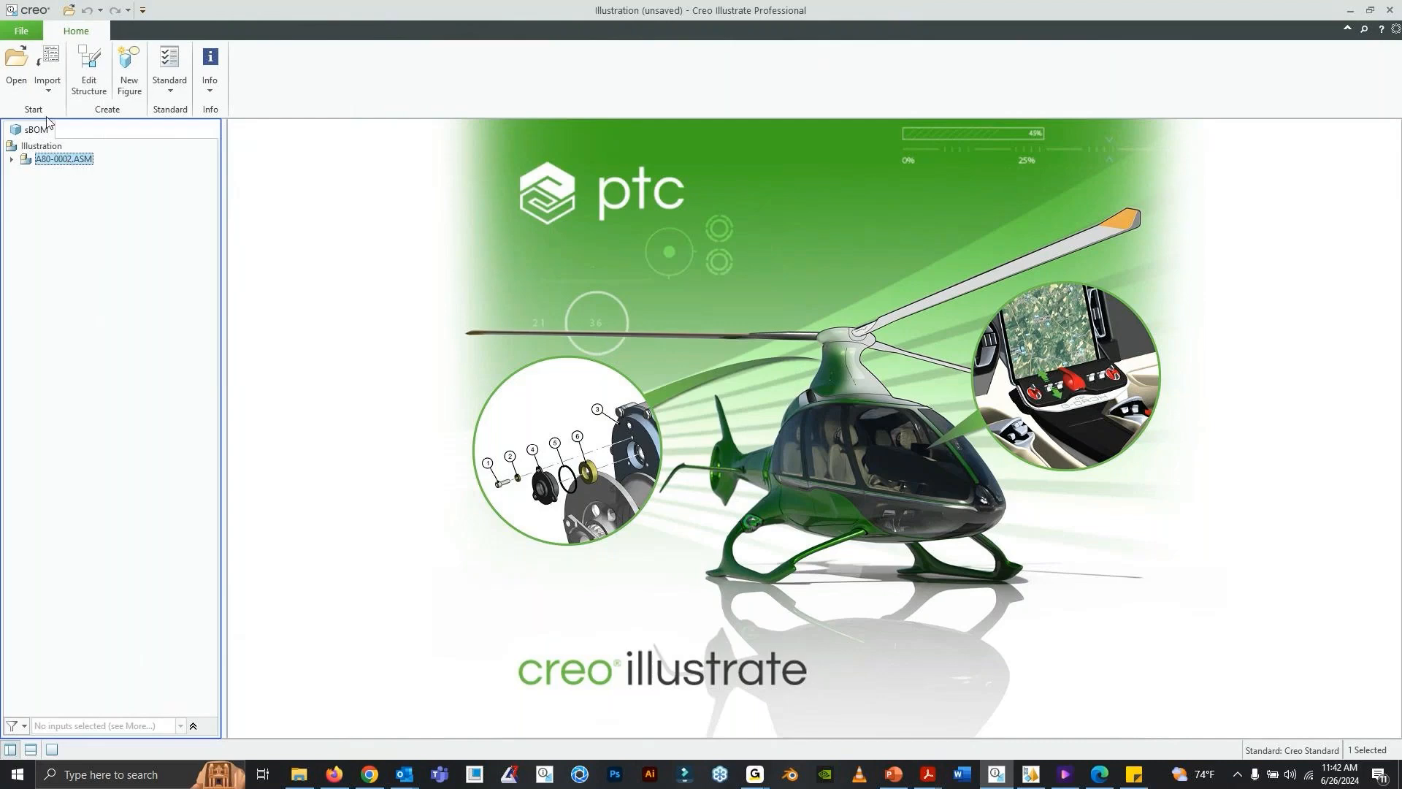
pyautogui.click(11, 161)
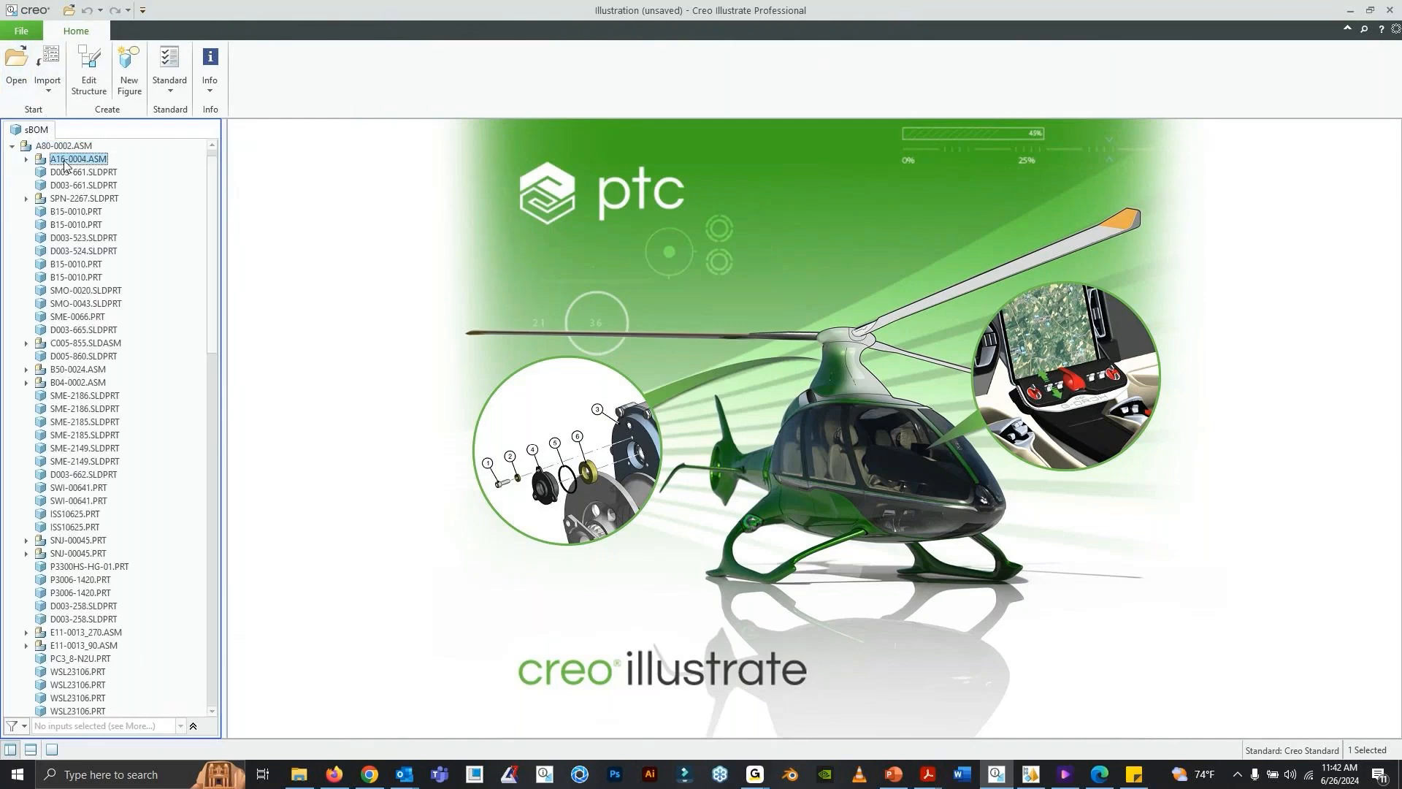
# - Create a 3D figure from the Default representation of a80-0002.pvz and use the current view as the figure view
pyautogui.click(131, 79)
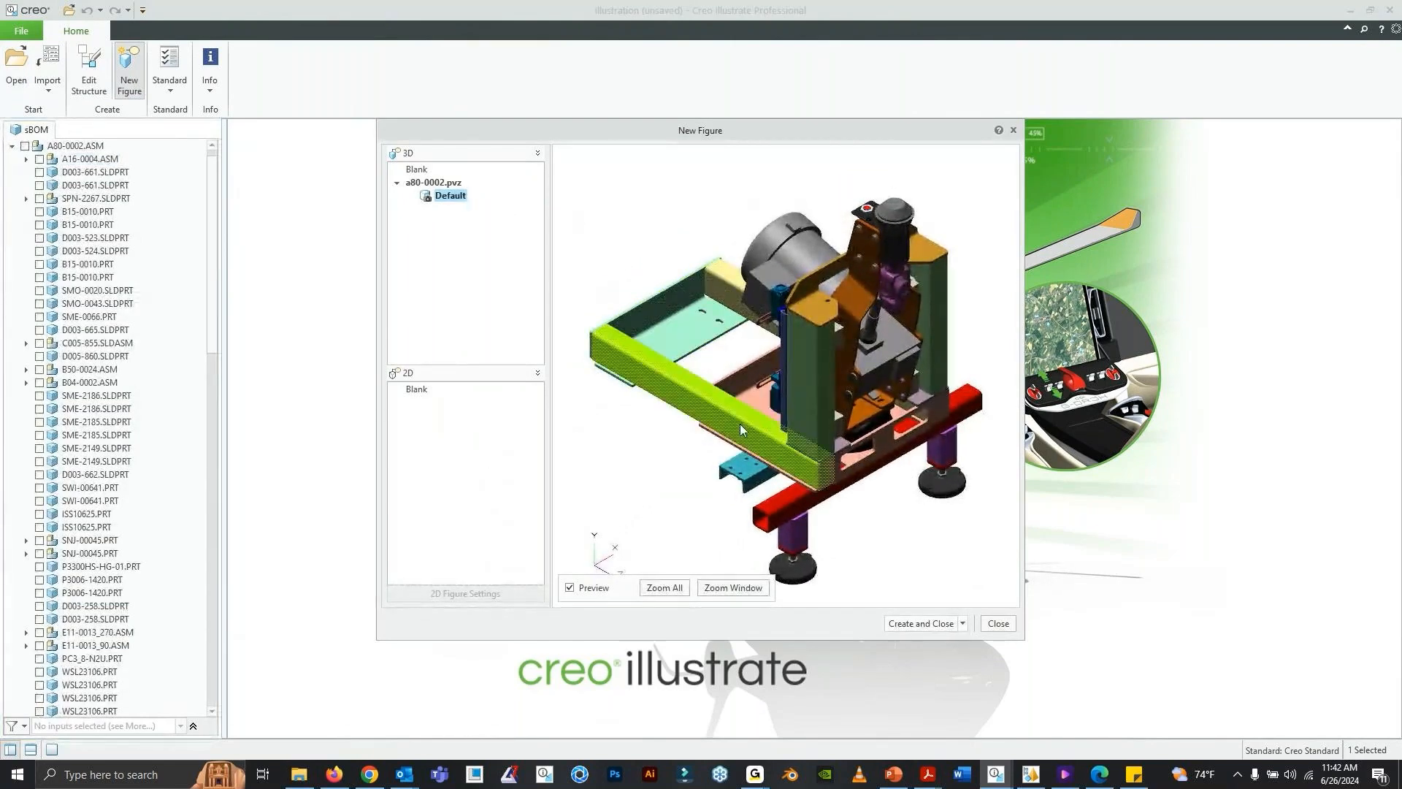
pyautogui.moveTo(706, 452); pyautogui.dragTo(769, 361, button='middle')
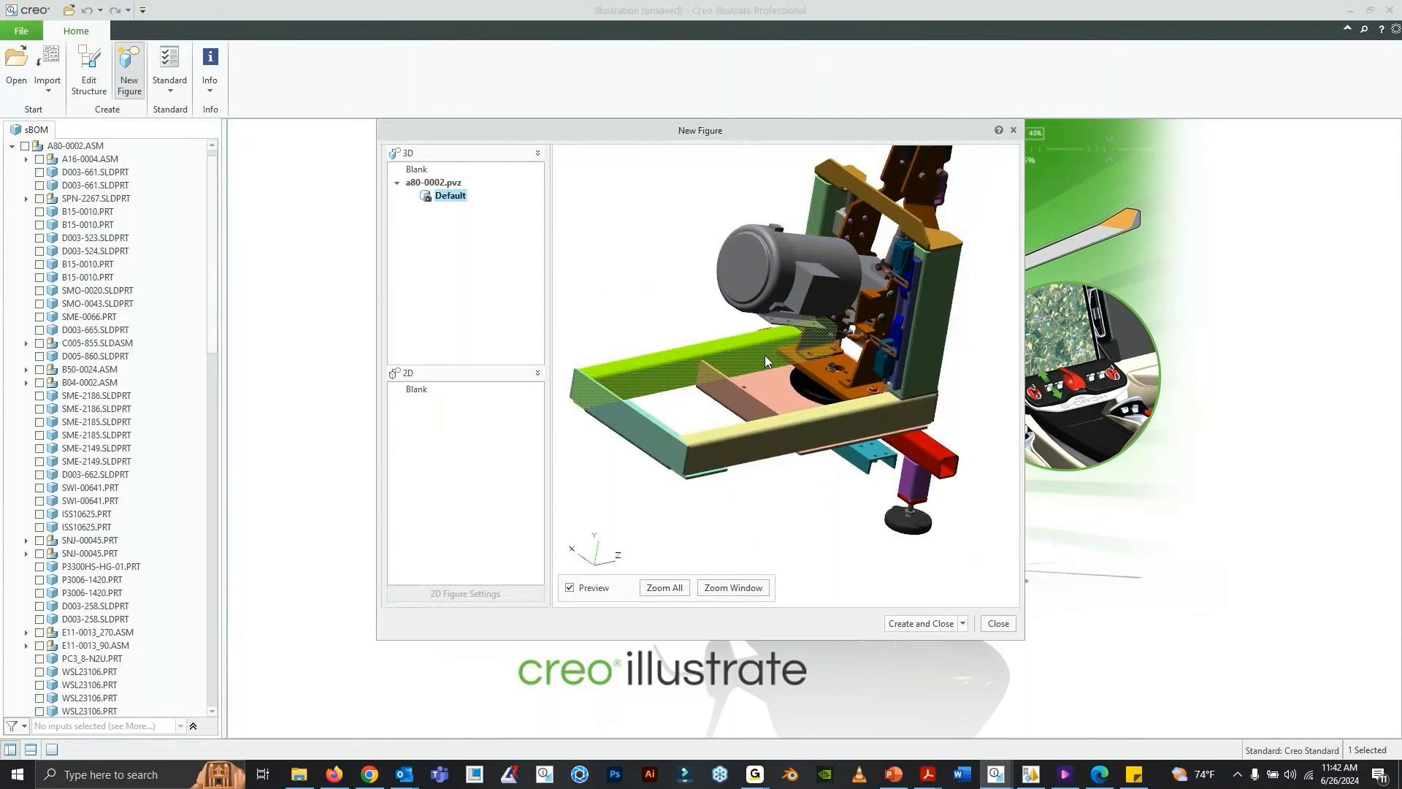
pyautogui.click(922, 623)
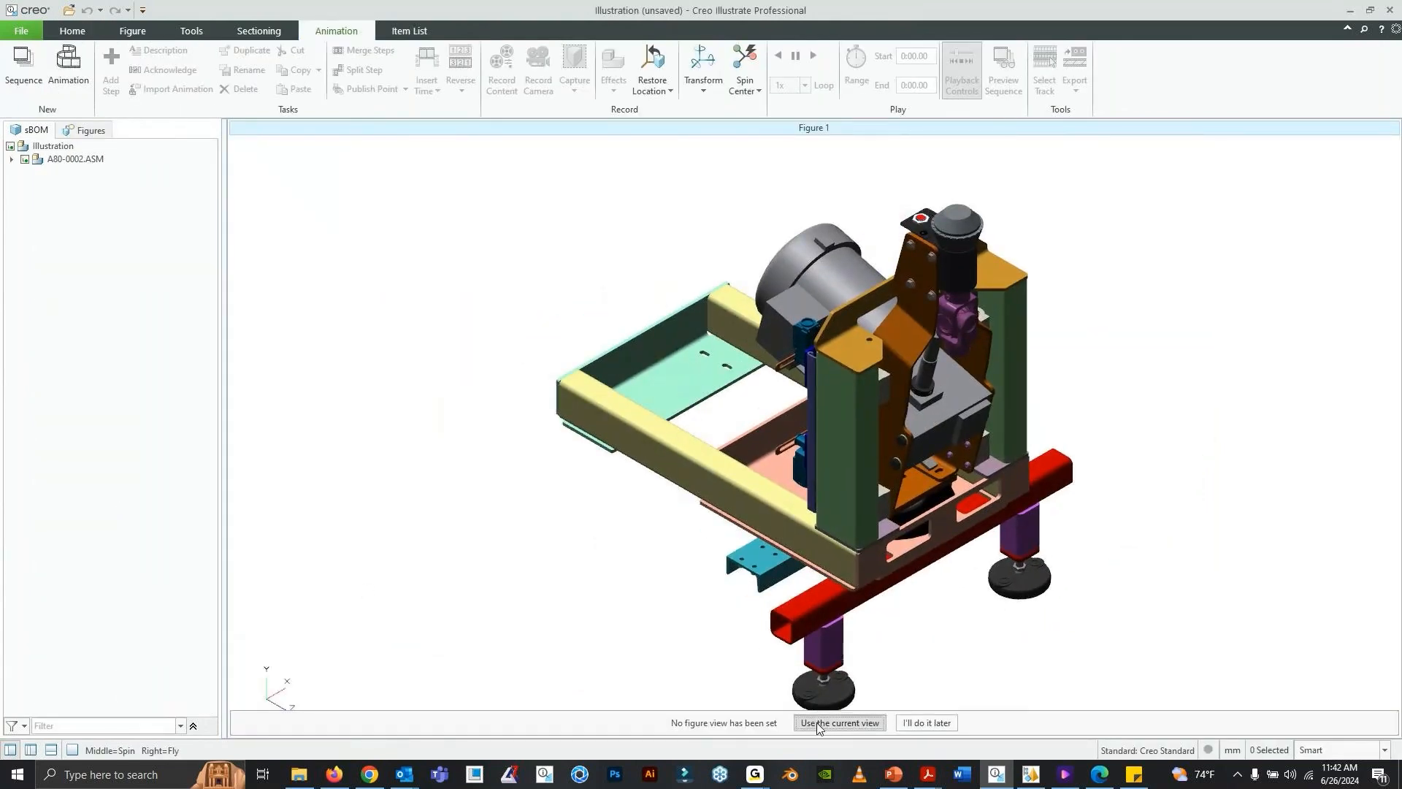
pyautogui.click(818, 723)
# - Inspect the wrapping machine in the new figure from several sides and display the figure list as thumbnails
pyautogui.moveTo(769, 455); pyautogui.dragTo(890, 410, button='middle')
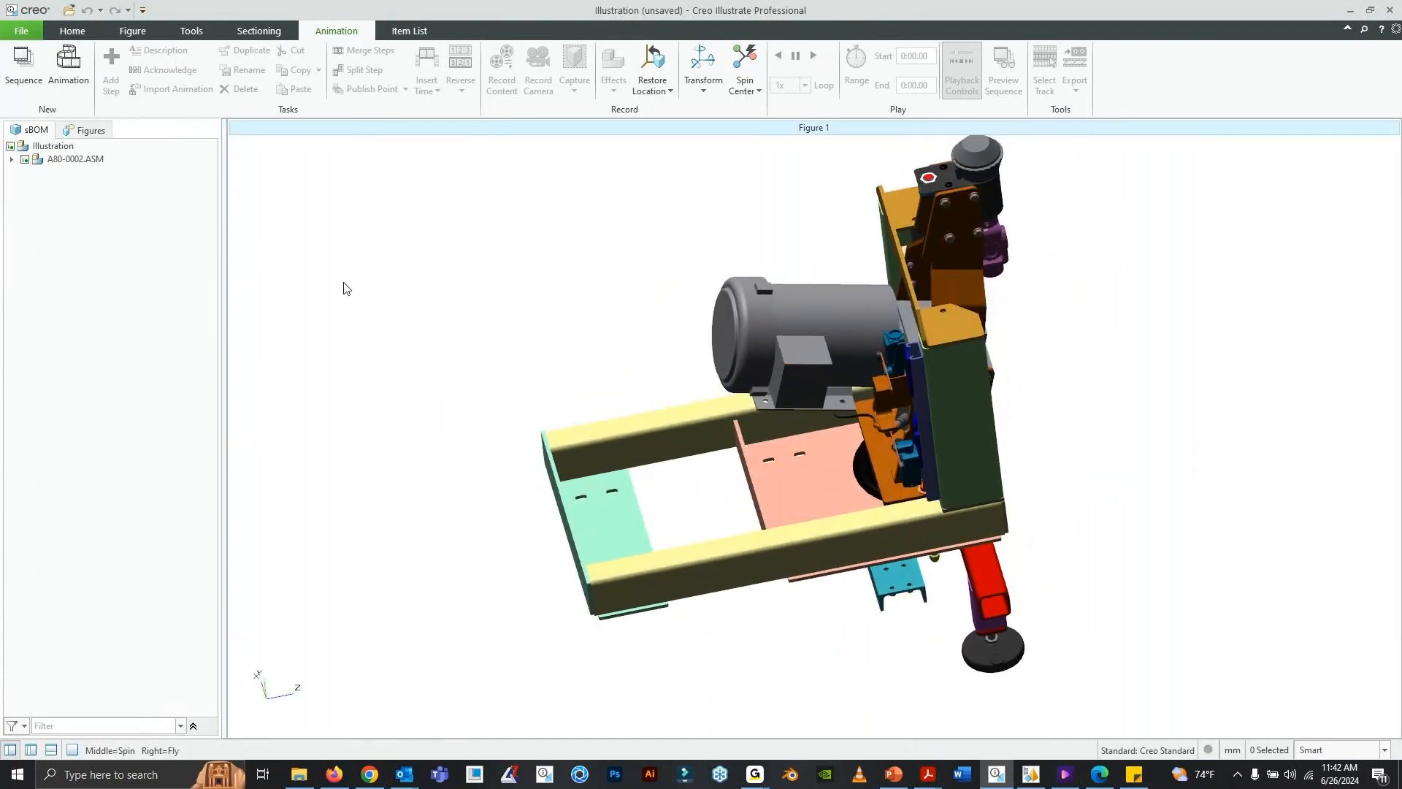
pyautogui.moveTo(796, 402); pyautogui.dragTo(824, 337, button='middle')
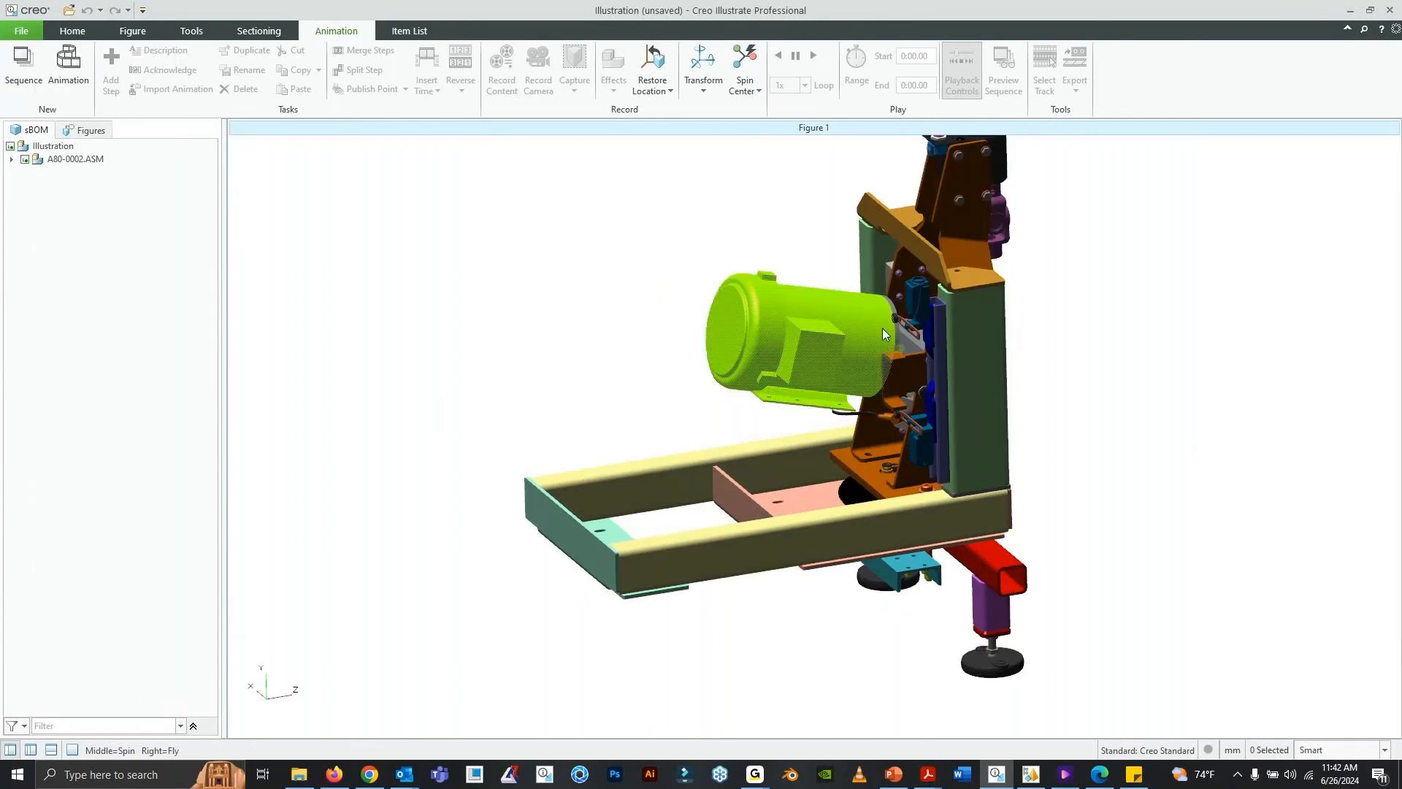
pyautogui.keyDown('shift'); pyautogui.moveTo(957, 327); pyautogui.dragTo(919, 371, button='middle'); pyautogui.keyUp('shift')
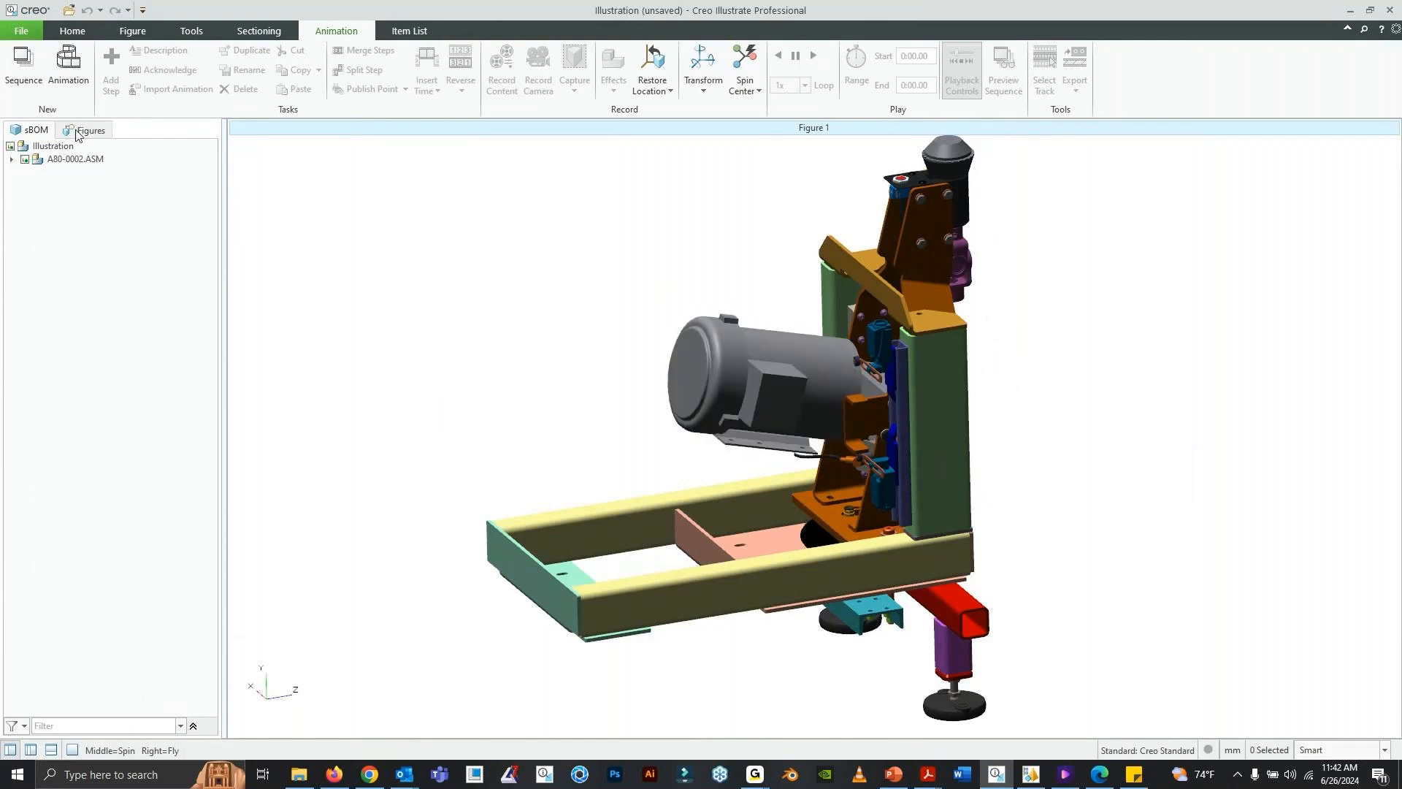
pyautogui.moveTo(636, 304); pyautogui.dragTo(908, 449, button='middle')
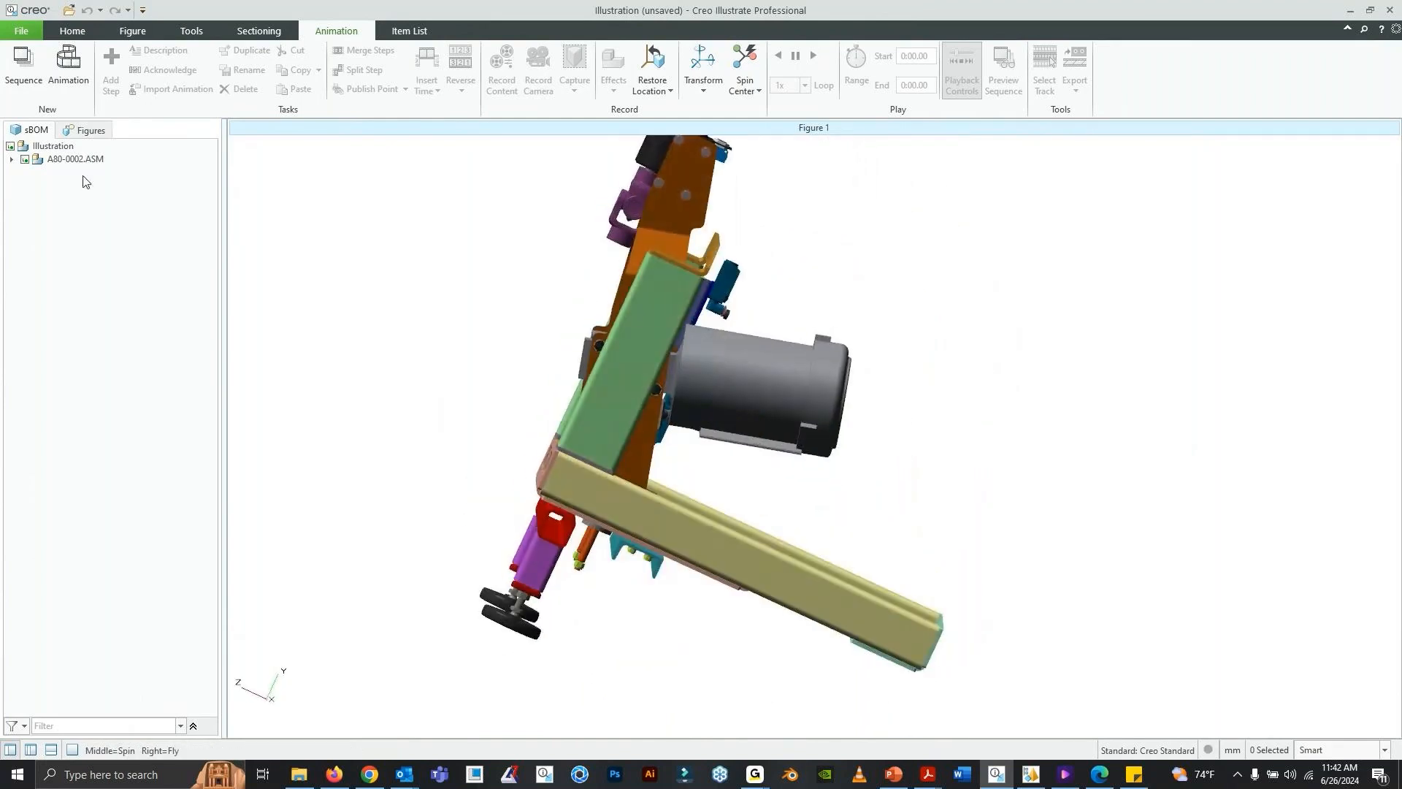
pyautogui.click(91, 130)
pyautogui.click(48, 148)
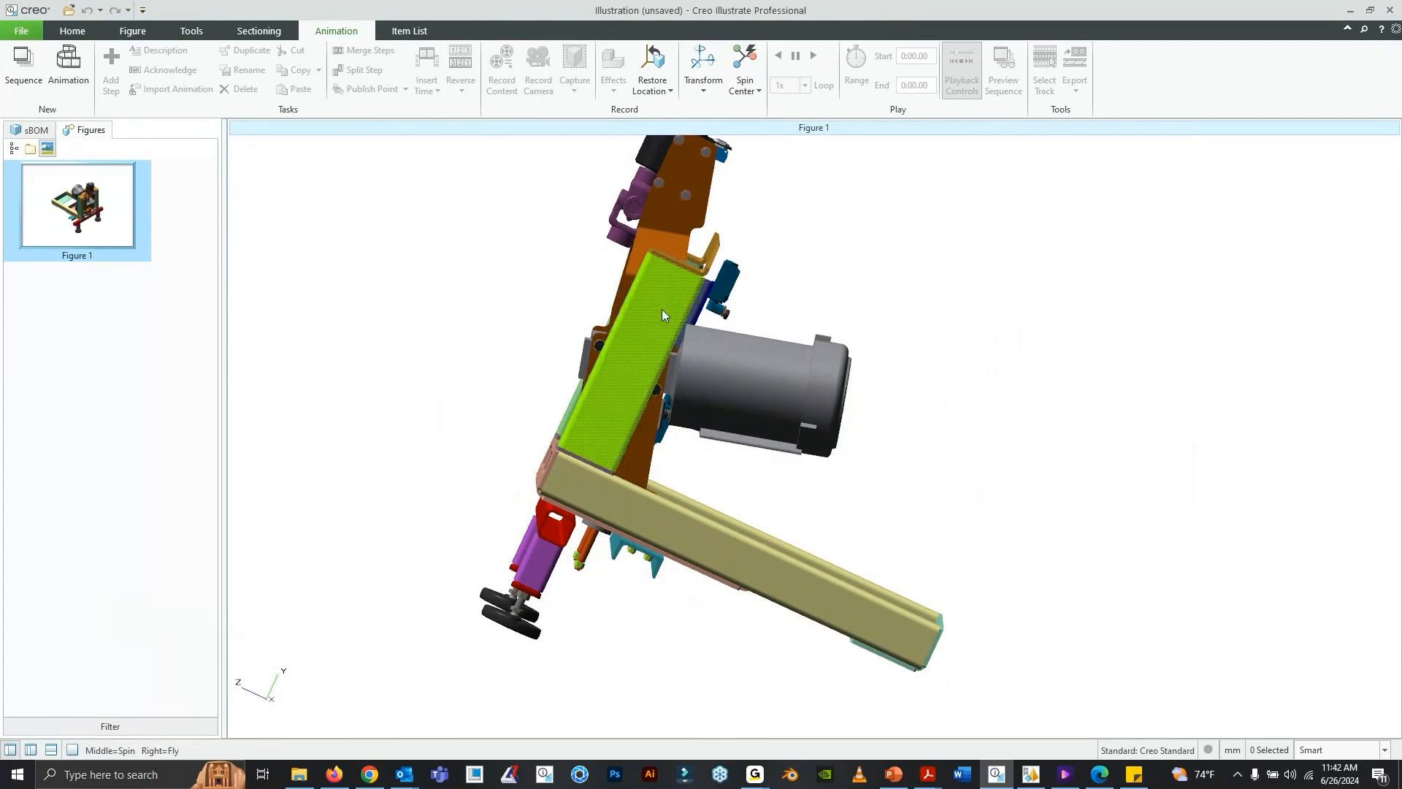
# - Switch the figure's render mode to HLR and inspect the wrapping machine from several sides
pyautogui.moveTo(662, 309); pyautogui.dragTo(966, 357, button='middle')
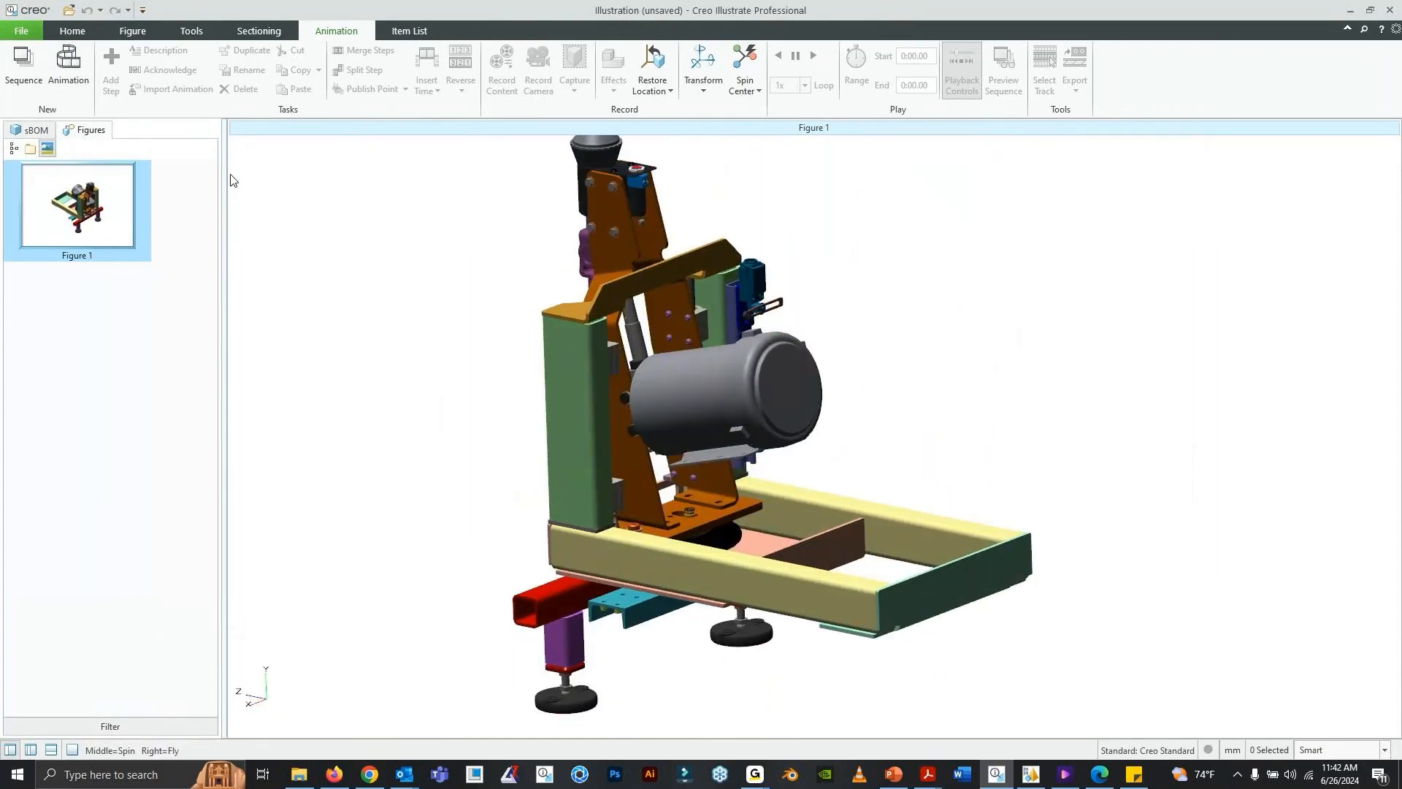
pyautogui.moveTo(651, 296); pyautogui.dragTo(719, 322, button='middle')
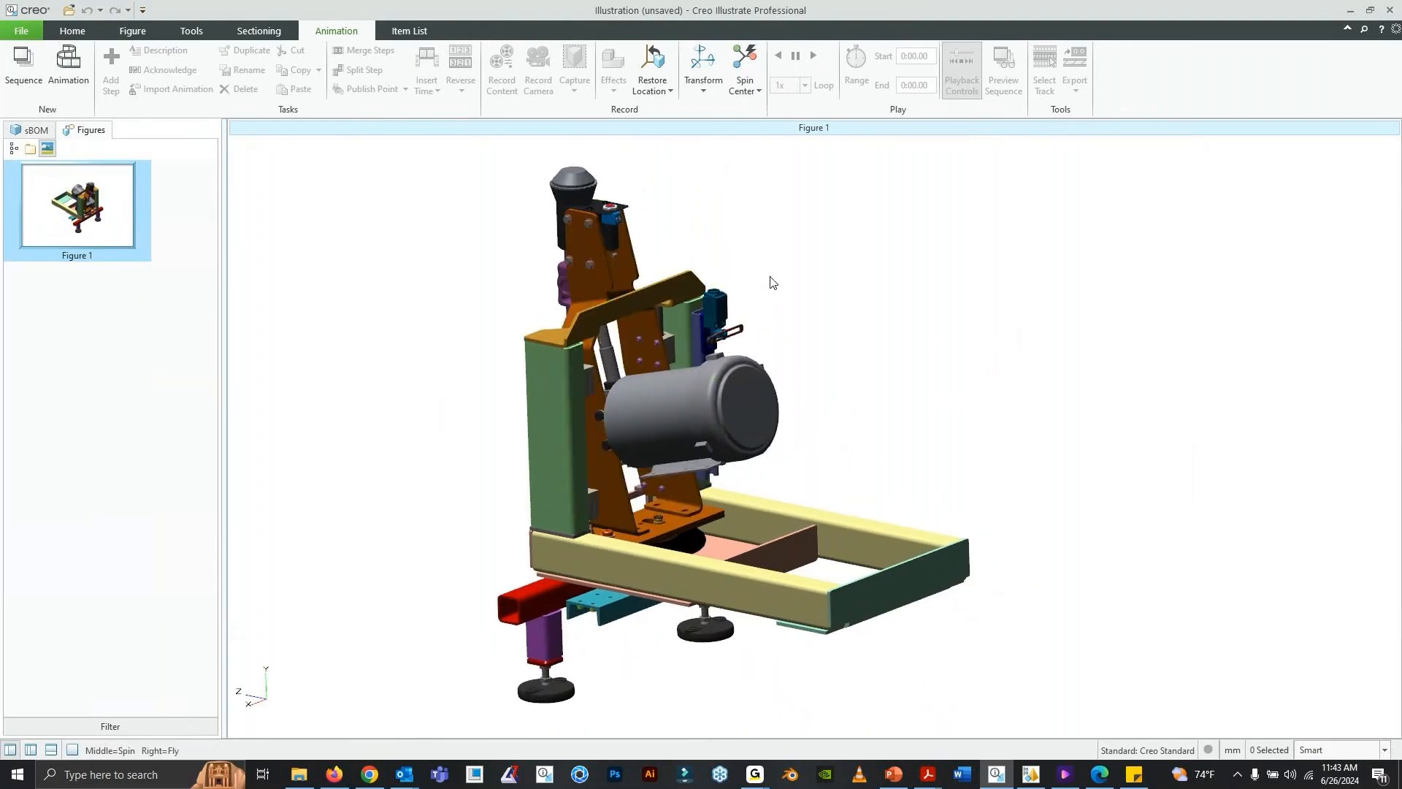
pyautogui.moveTo(775, 398)
pyautogui.mouseDown(button='middle')
pyautogui.moveTo(780, 431)
pyautogui.moveTo(778, 416)
pyautogui.mouseUp(button='middle')
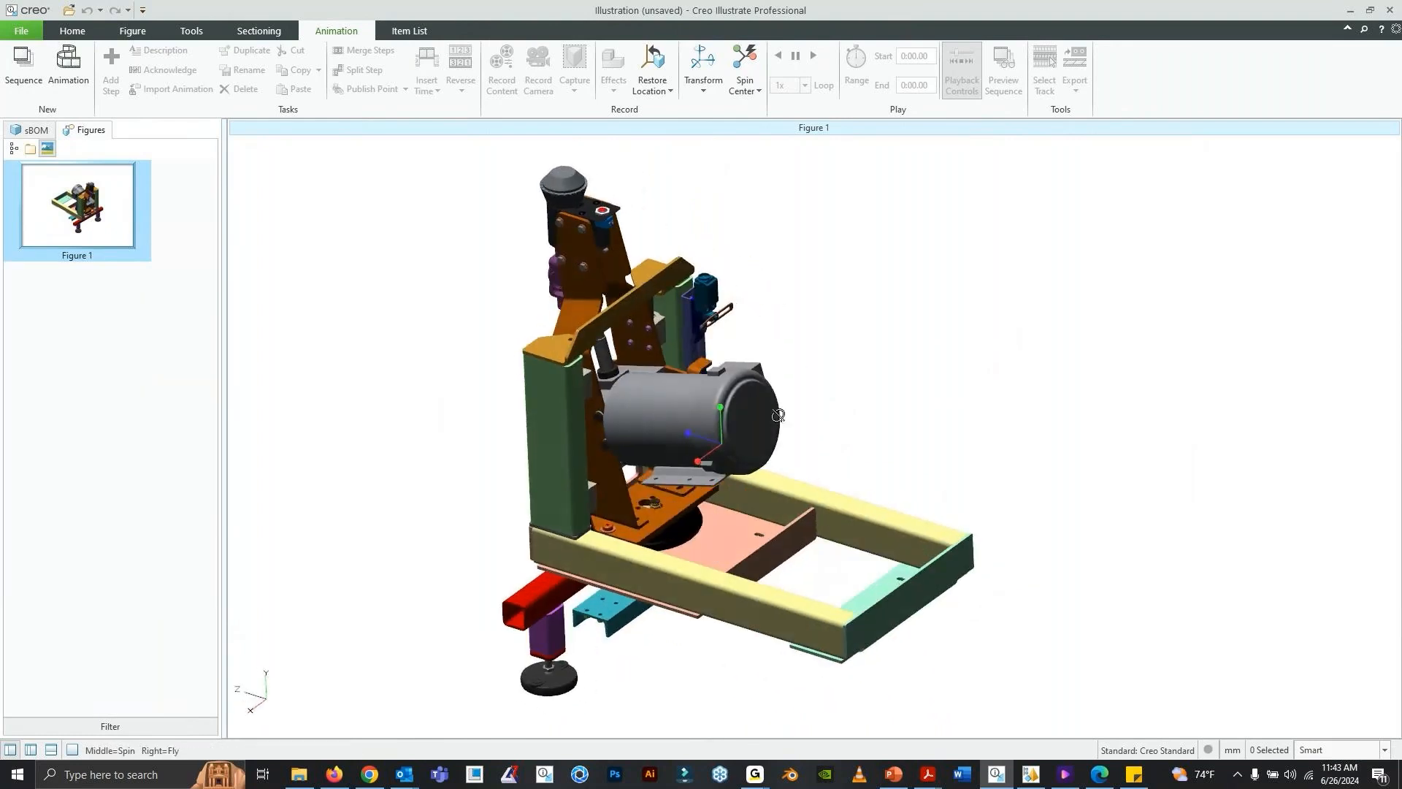
pyautogui.moveTo(865, 381); pyautogui.dragTo(873, 292, button='middle')
pyautogui.rightClick(867, 277)
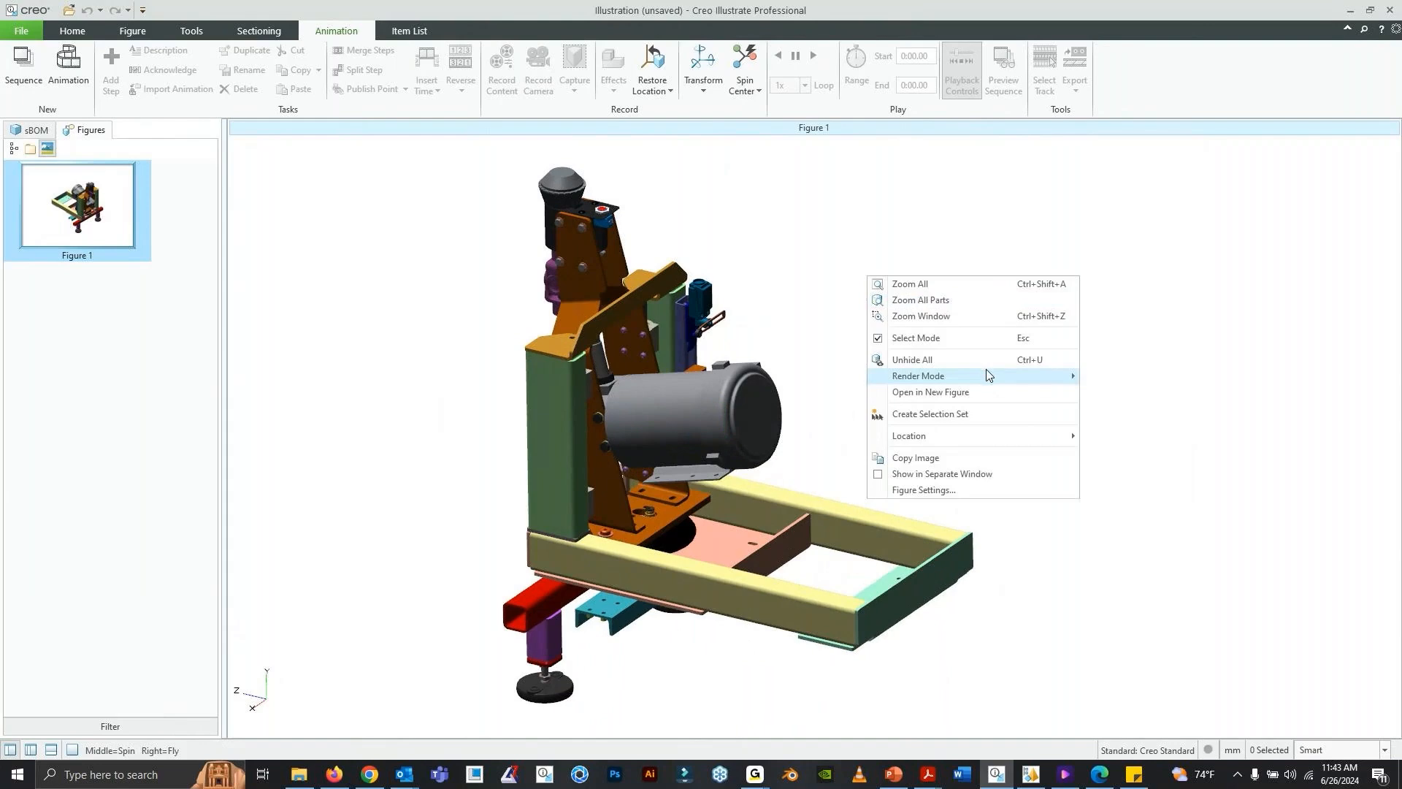
pyautogui.moveTo(988, 374)
pyautogui.click(1209, 442)
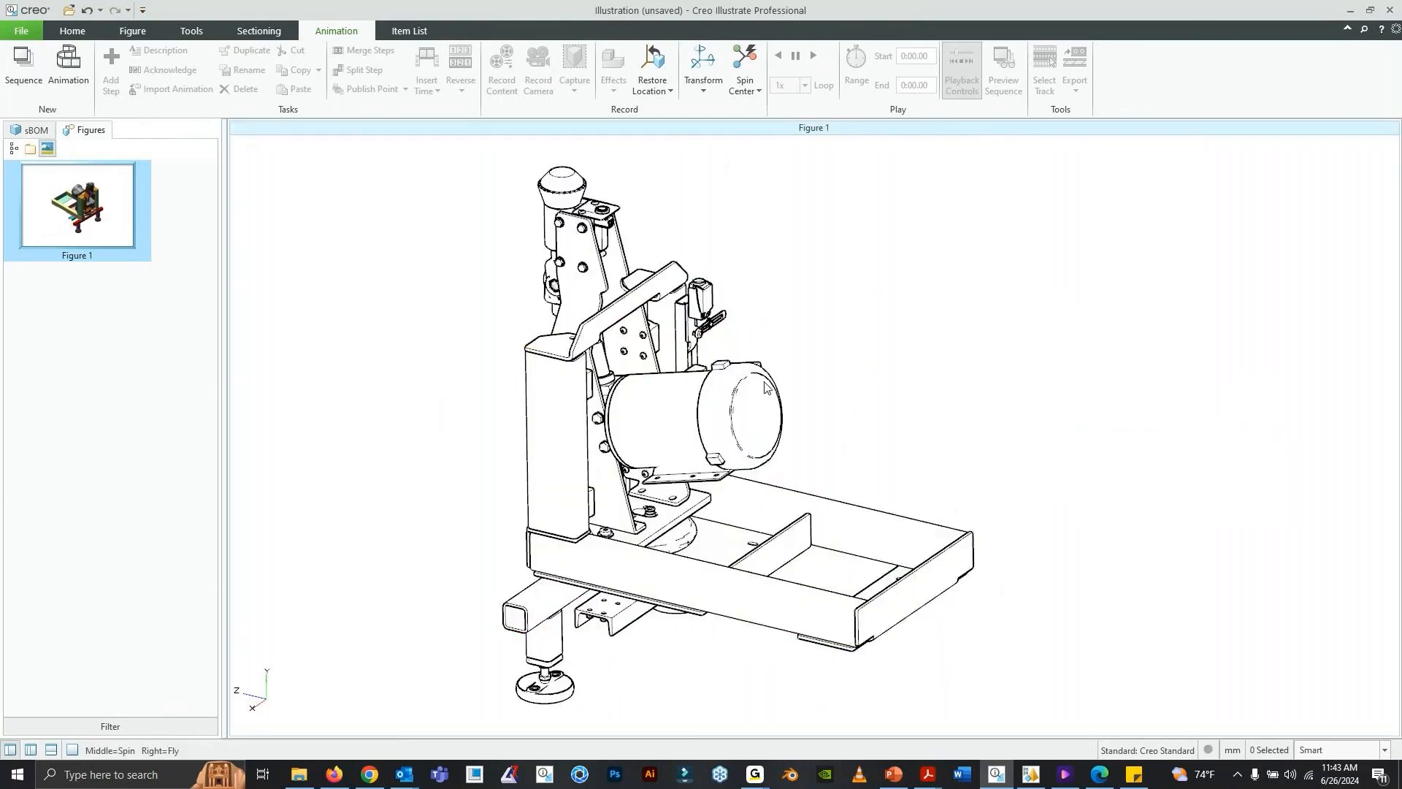
pyautogui.moveTo(764, 387); pyautogui.dragTo(866, 318, button='middle')
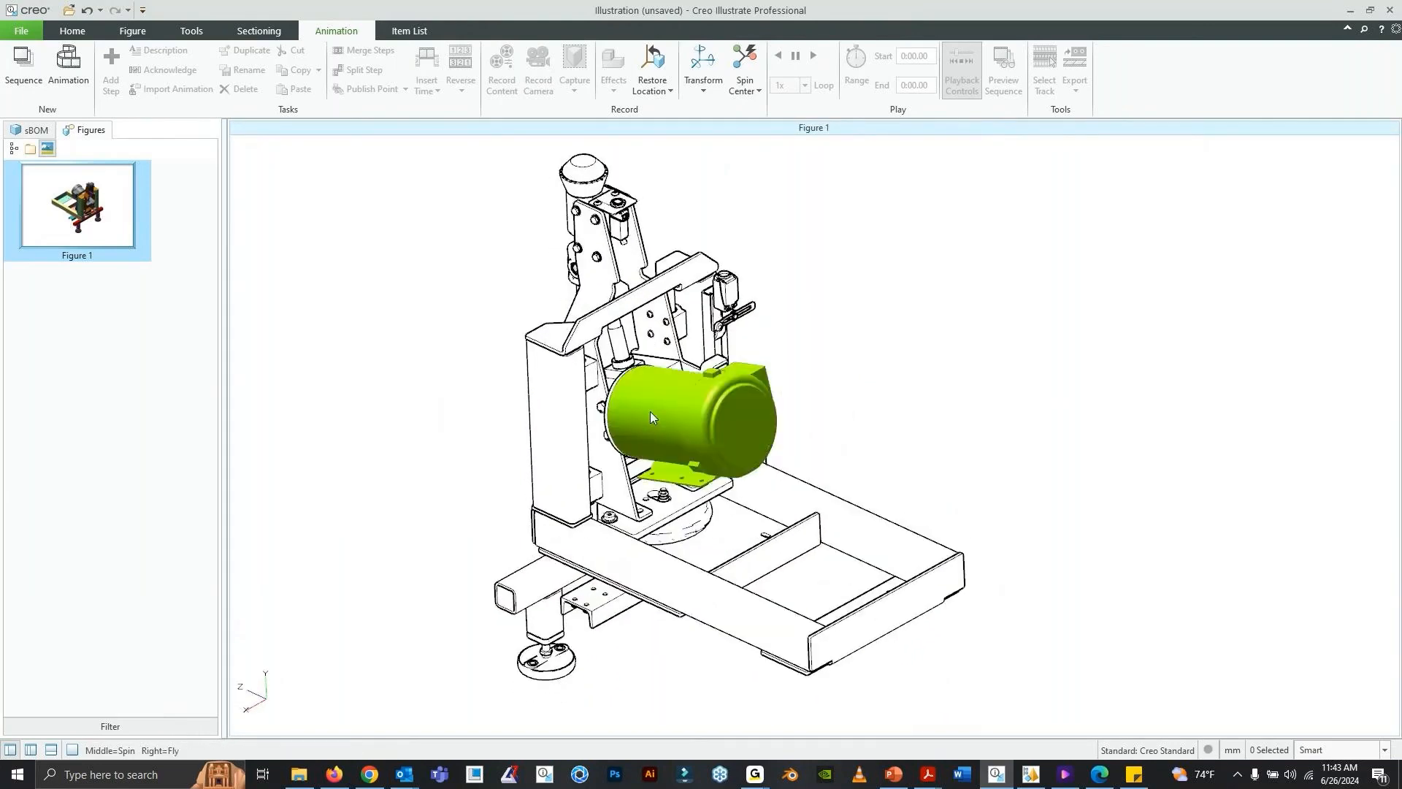
pyautogui.moveTo(652, 417); pyautogui.dragTo(838, 387, button='middle')
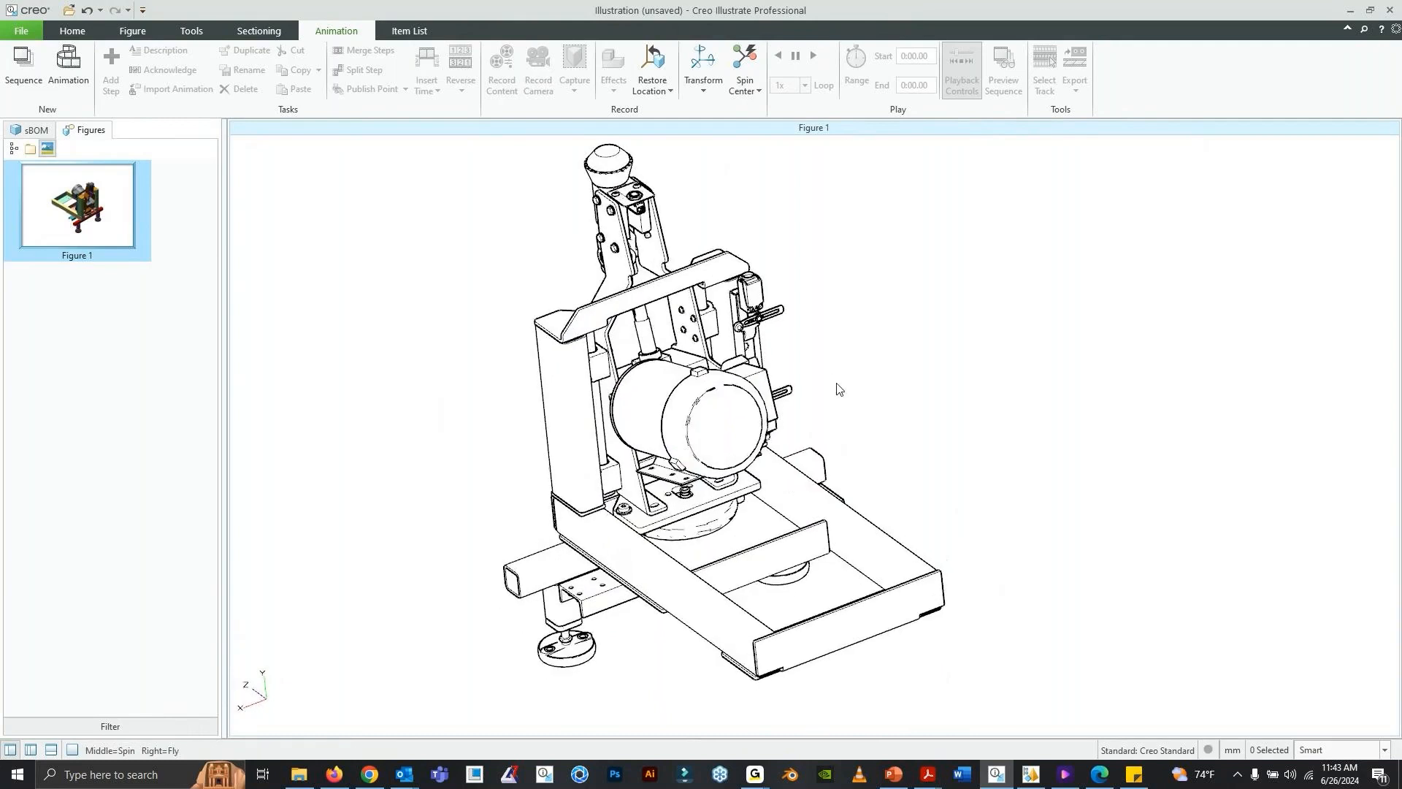
pyautogui.moveTo(896, 234); pyautogui.dragTo(869, 270, button='middle')
# - Set the figure's render mode to Flat Shaded with Edges and turn the machine to see its motor side
pyautogui.rightClick(880, 273)
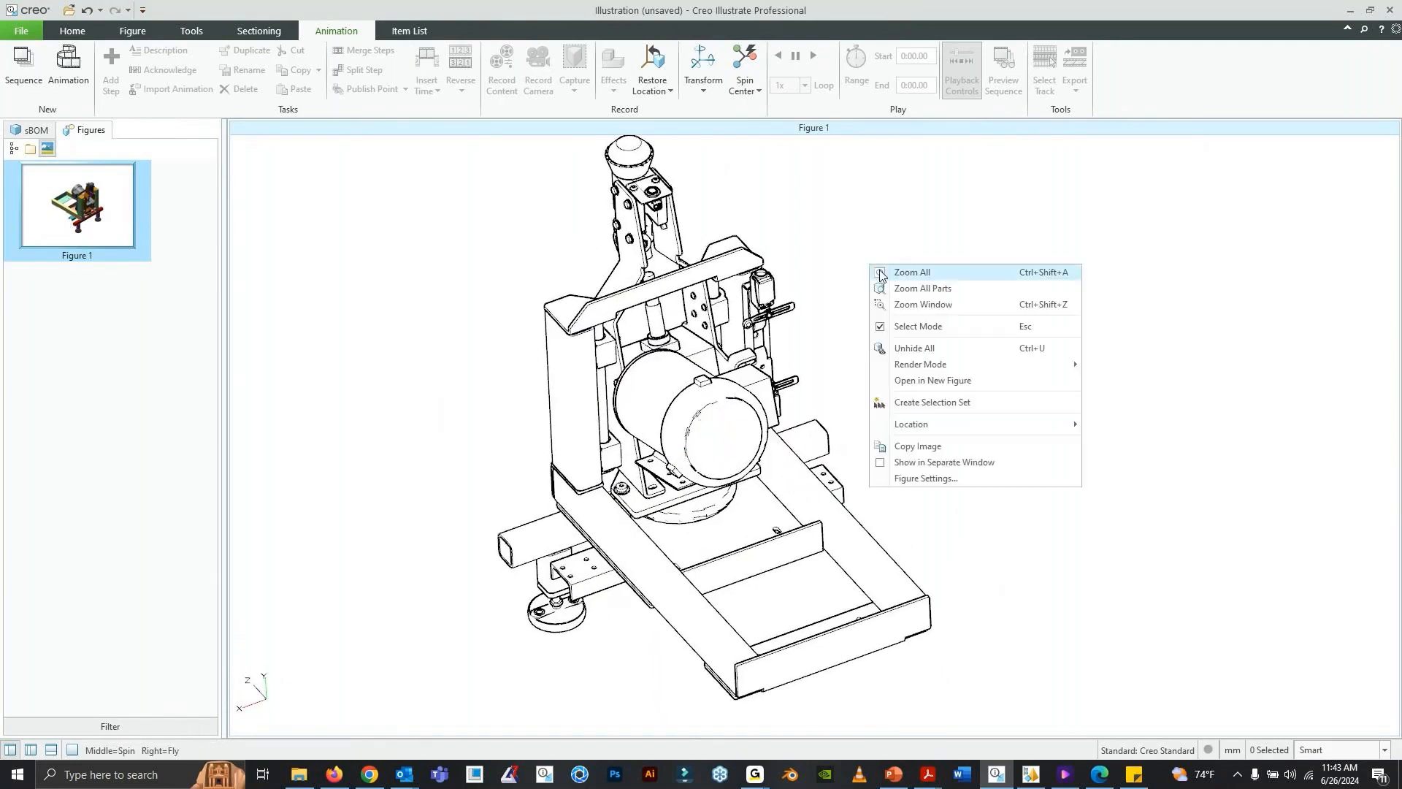
pyautogui.moveTo(1022, 364)
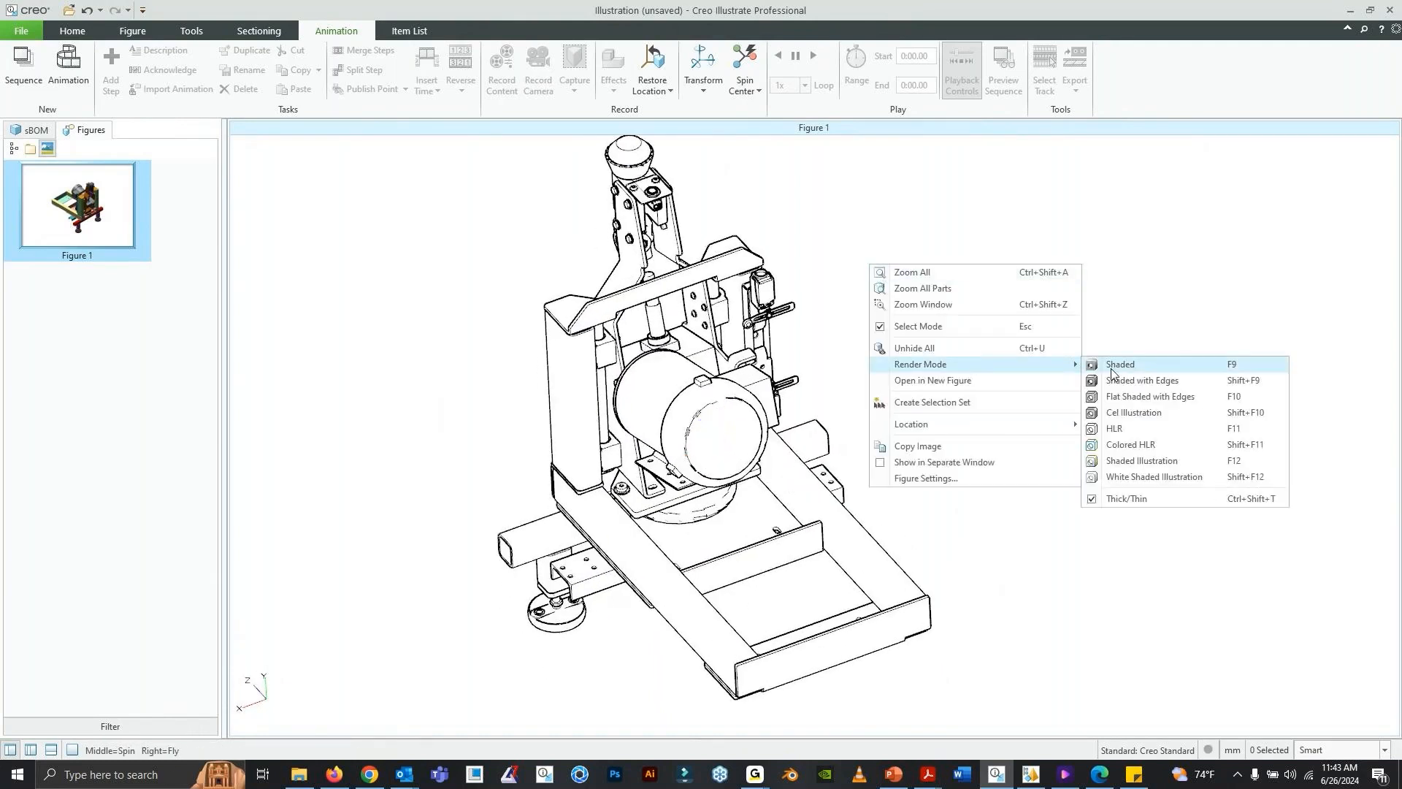
pyautogui.click(1143, 398)
pyautogui.moveTo(753, 398)
pyautogui.mouseDown(button='middle')
pyautogui.moveTo(716, 381)
pyautogui.moveTo(865, 339)
pyautogui.moveTo(879, 425)
pyautogui.moveTo(875, 406)
pyautogui.moveTo(847, 427)
pyautogui.mouseUp(button='middle')
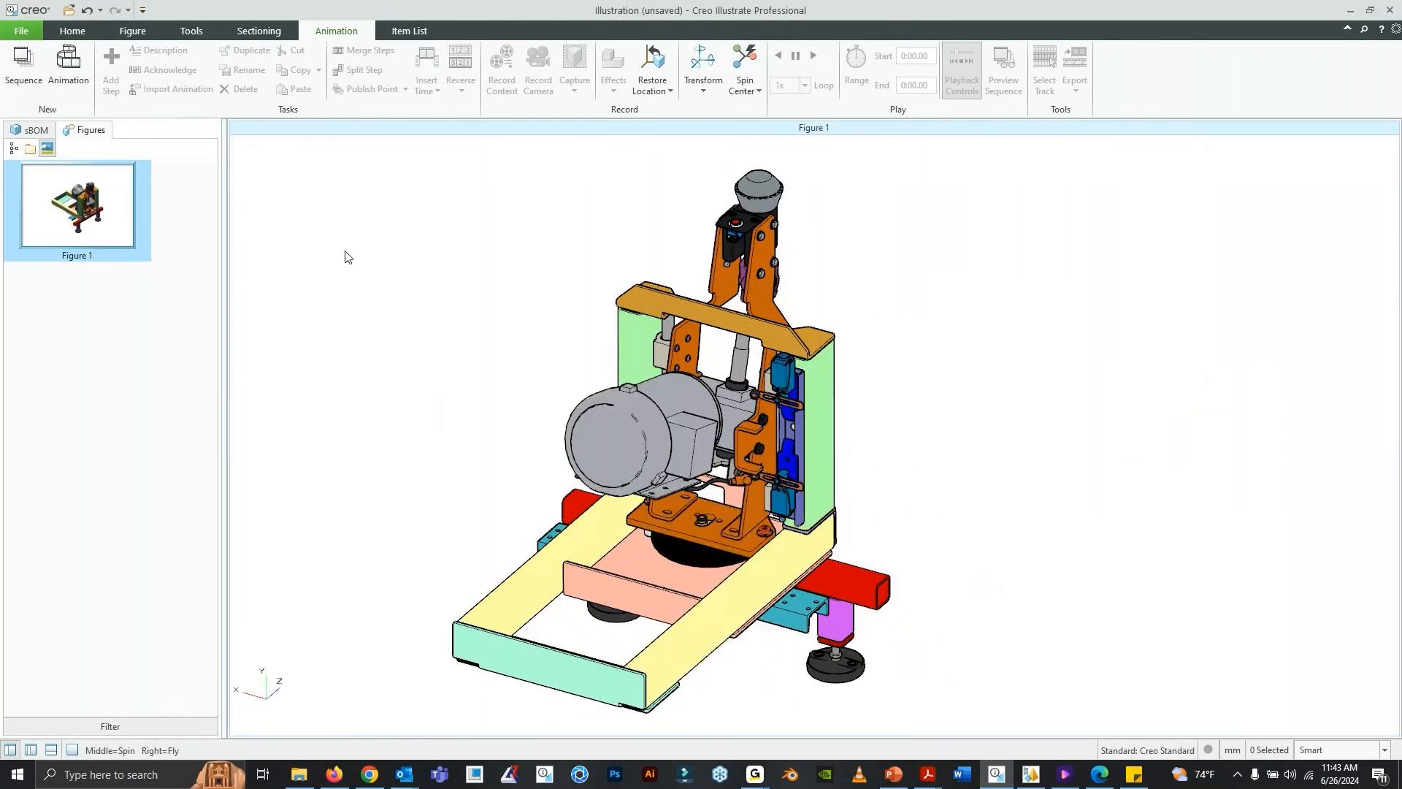
pyautogui.moveTo(661, 444); pyautogui.dragTo(803, 338, button='middle')
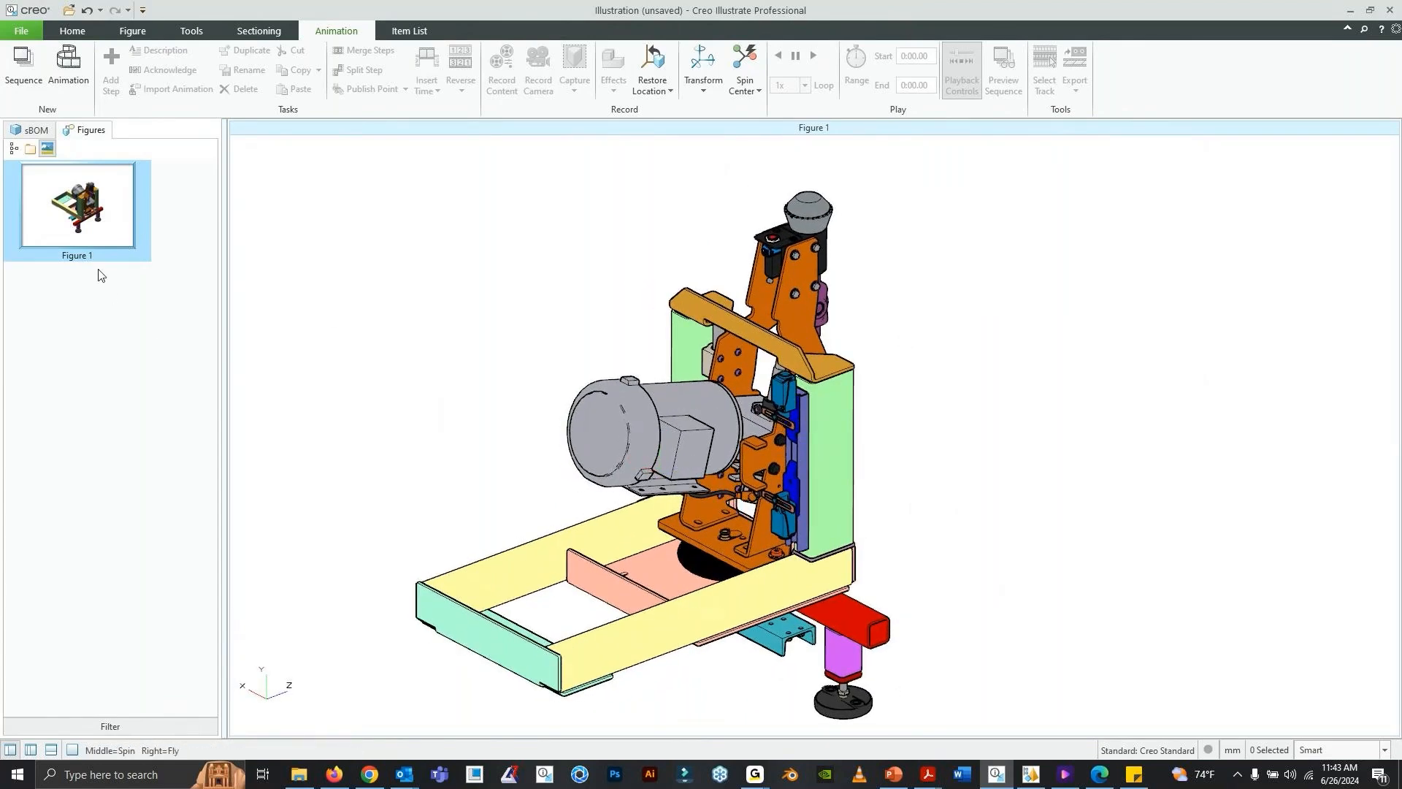
# - Orient the wrapping machine to the Isometric 2 view
pyautogui.click(72, 31)
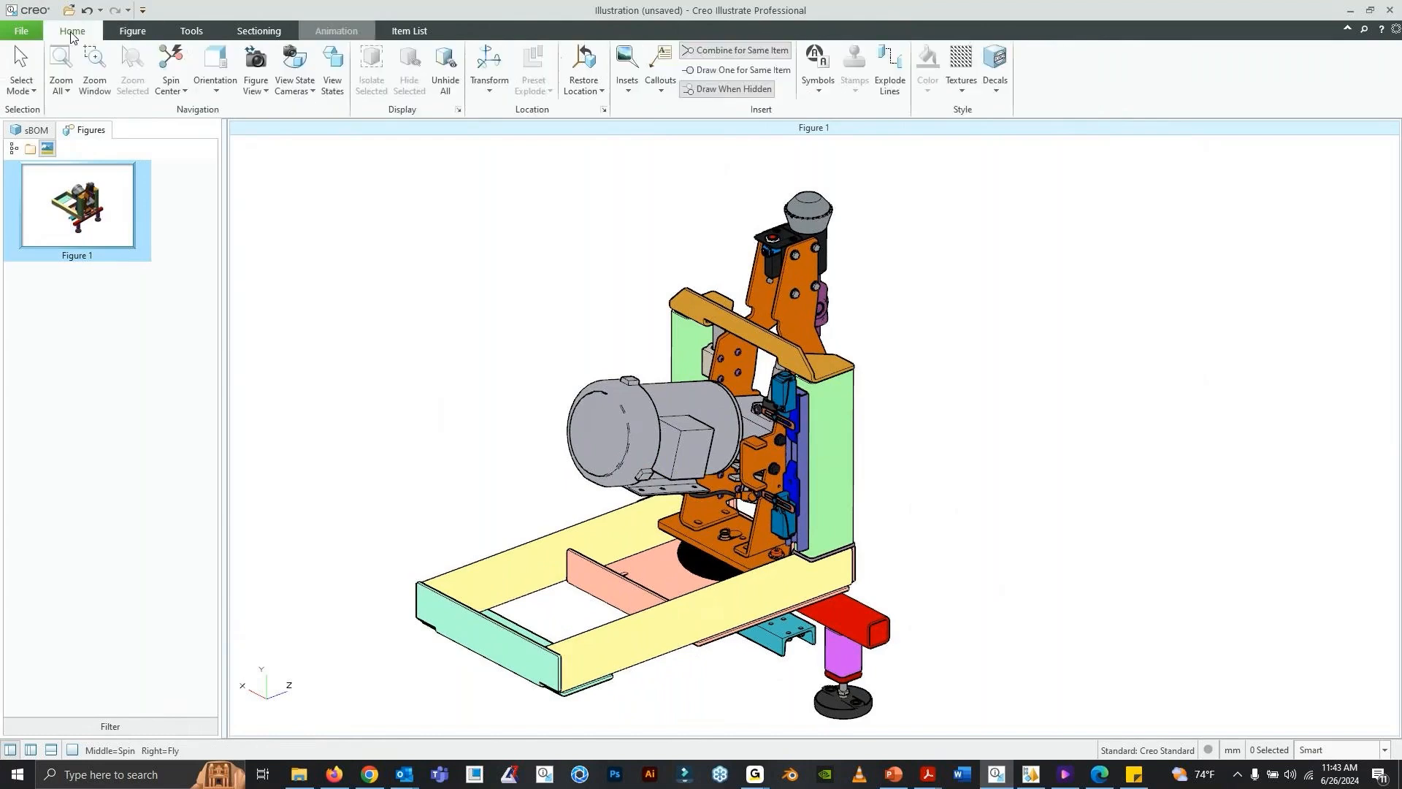
pyautogui.click(225, 93)
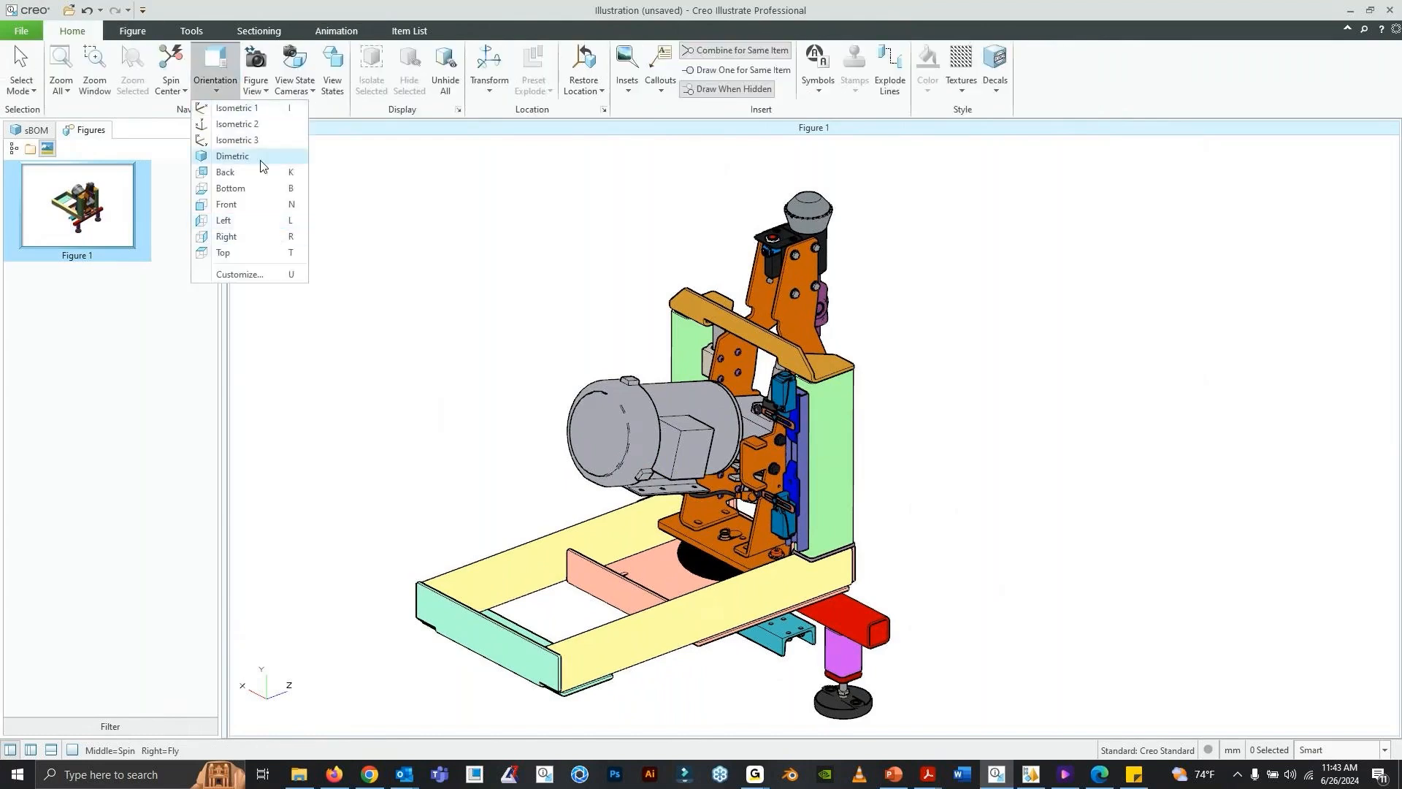
pyautogui.click(260, 126)
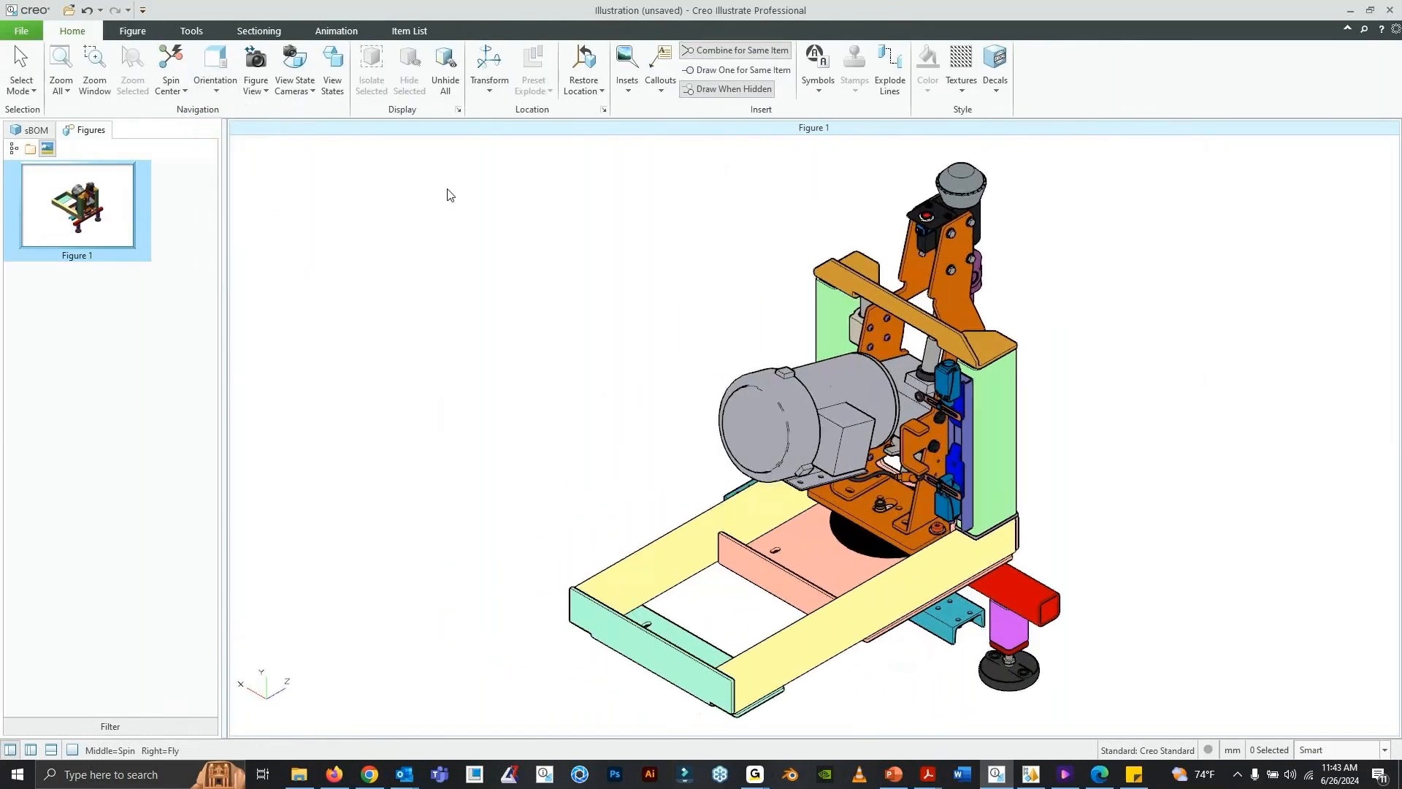
# - Rename Figure 1 as Main View ASSY
pyautogui.rightClick(86, 223)
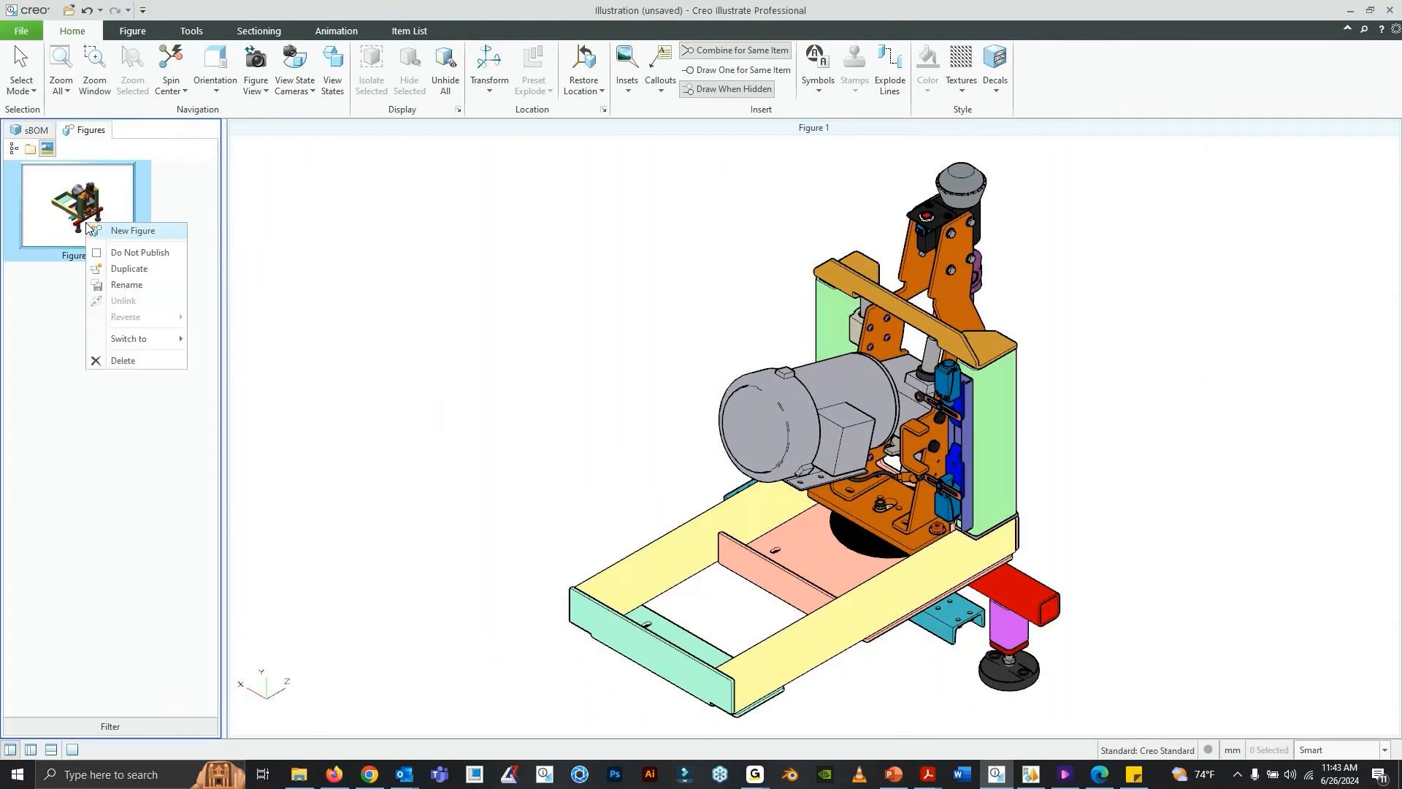
pyautogui.click(128, 284)
pyautogui.write('Main View ASSY')
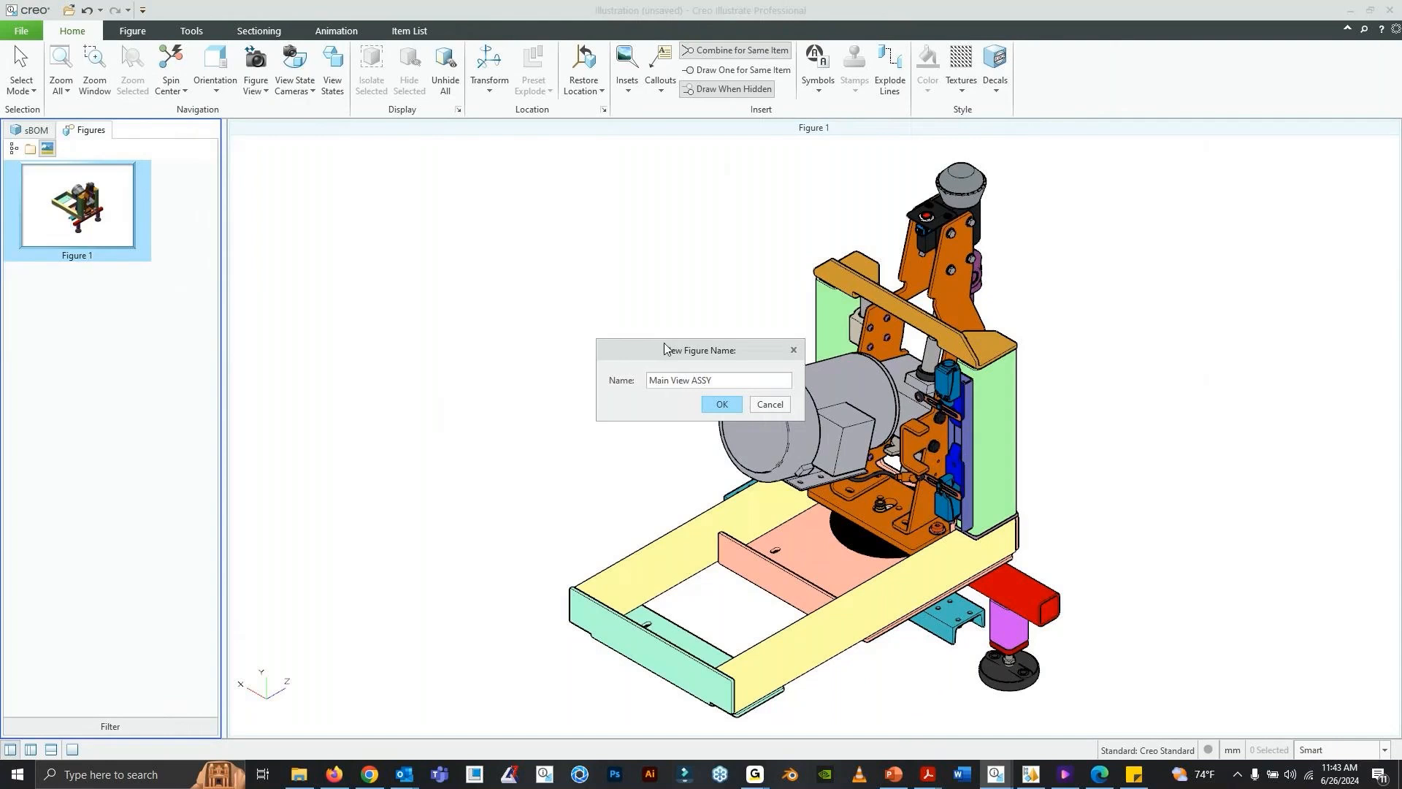
pyautogui.click(732, 405)
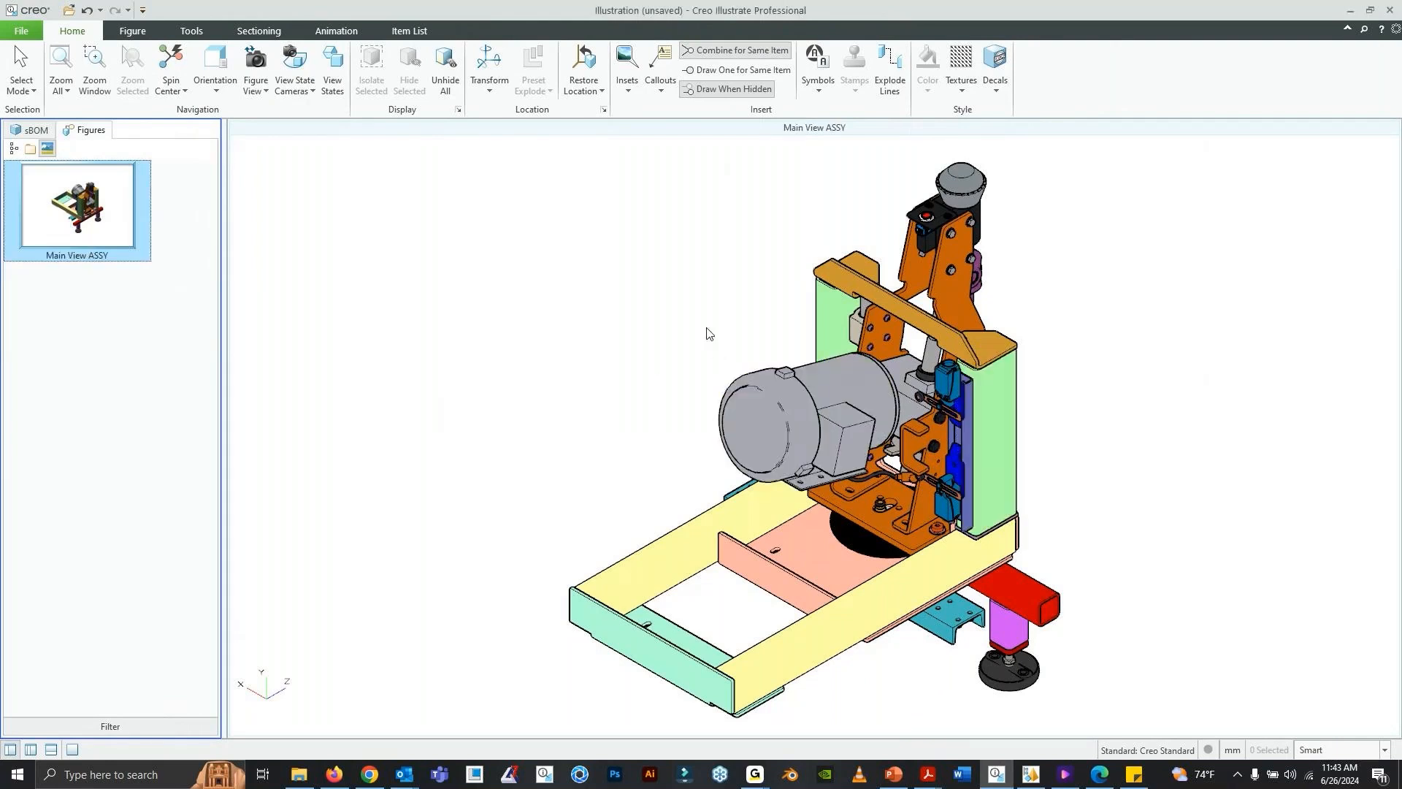
# - Save the current view as the figure view, then spin the model away and return to the saved figure view
pyautogui.click(261, 91)
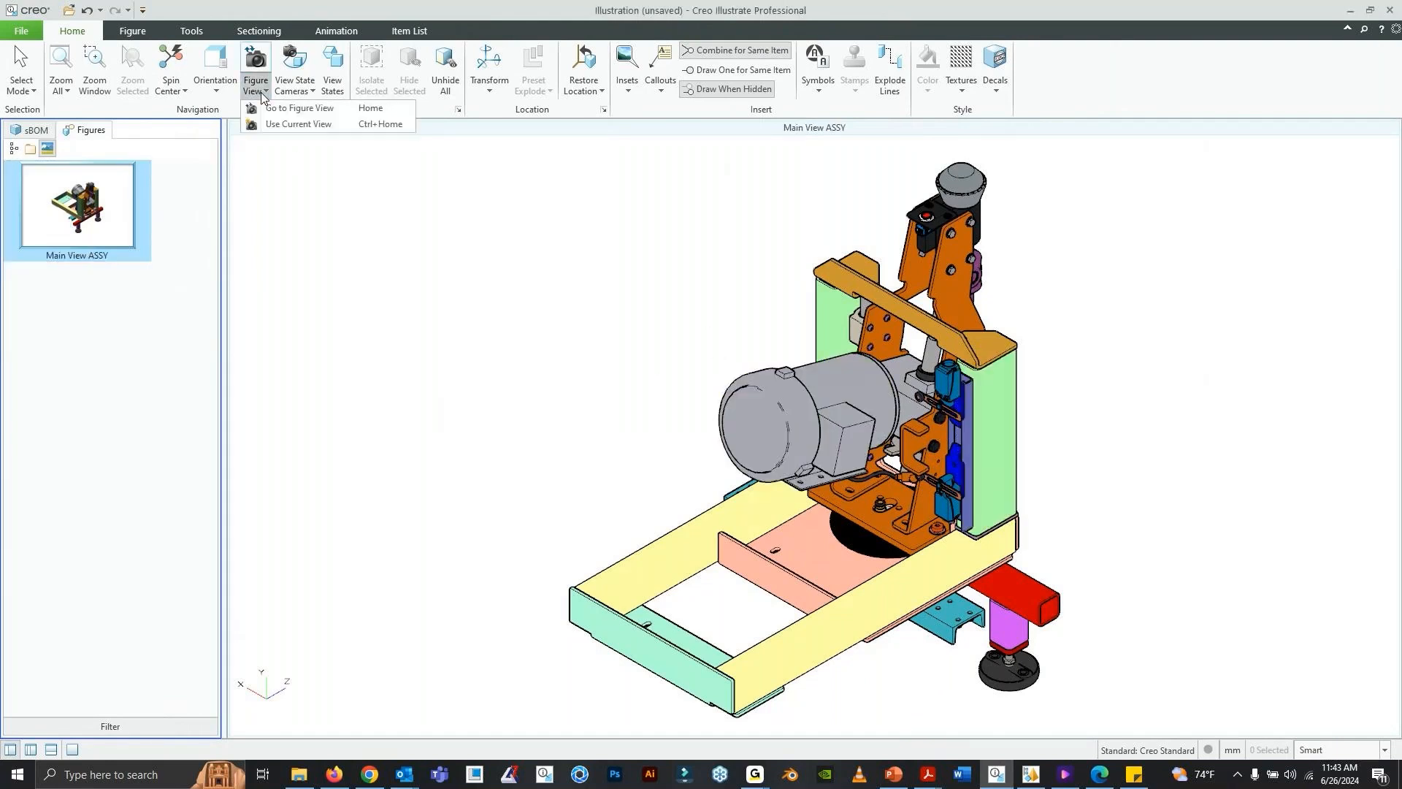
pyautogui.click(286, 123)
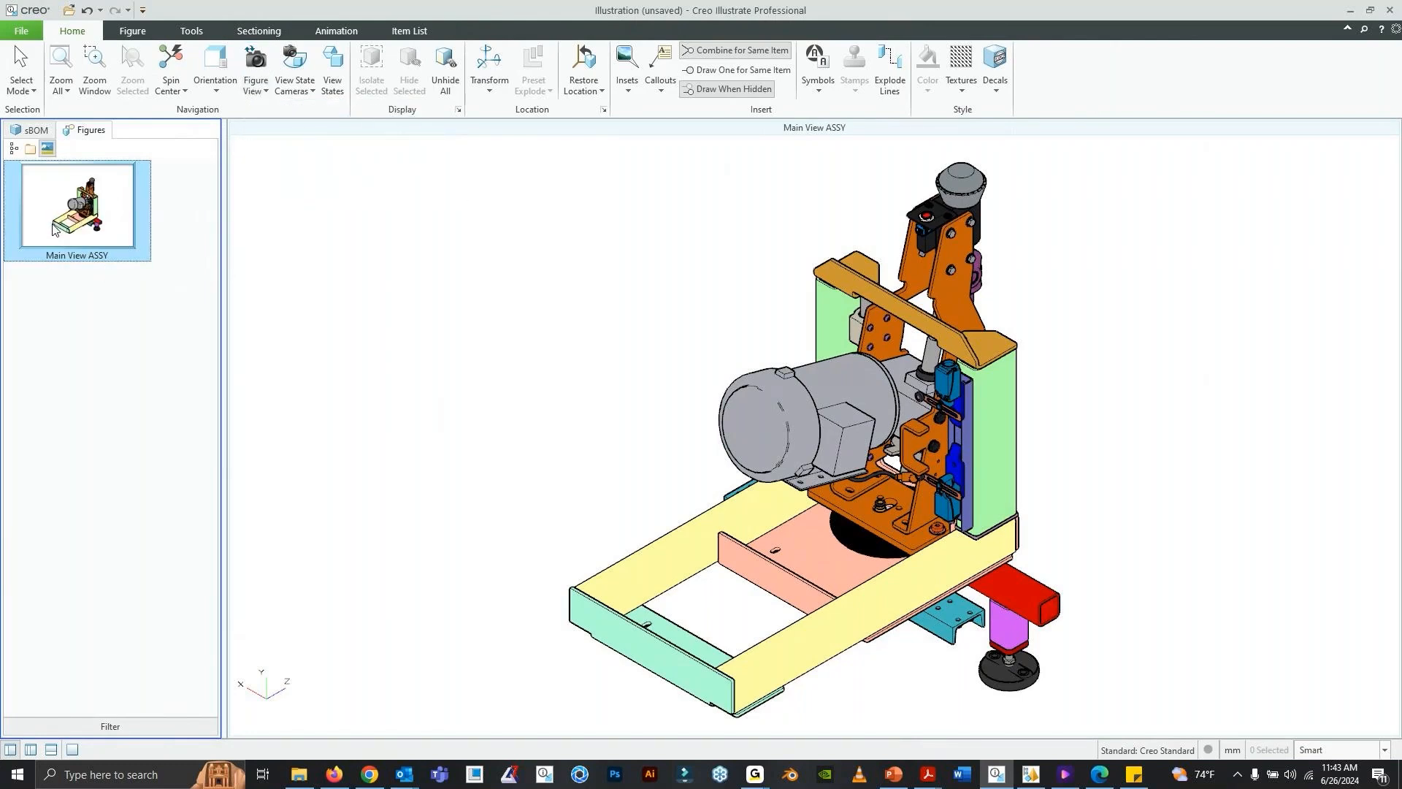
pyautogui.moveTo(672, 399); pyautogui.dragTo(641, 365, button='middle')
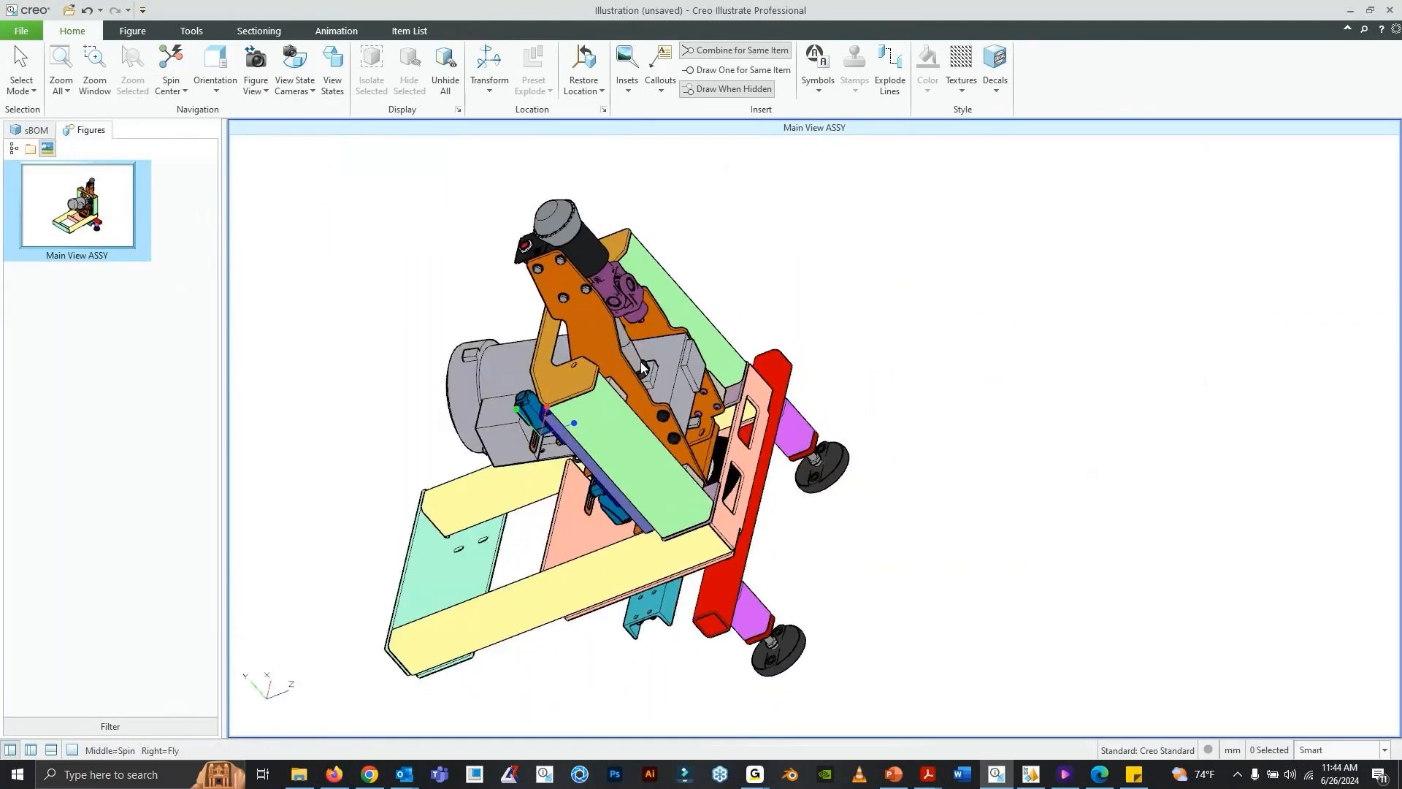
pyautogui.click(252, 84)
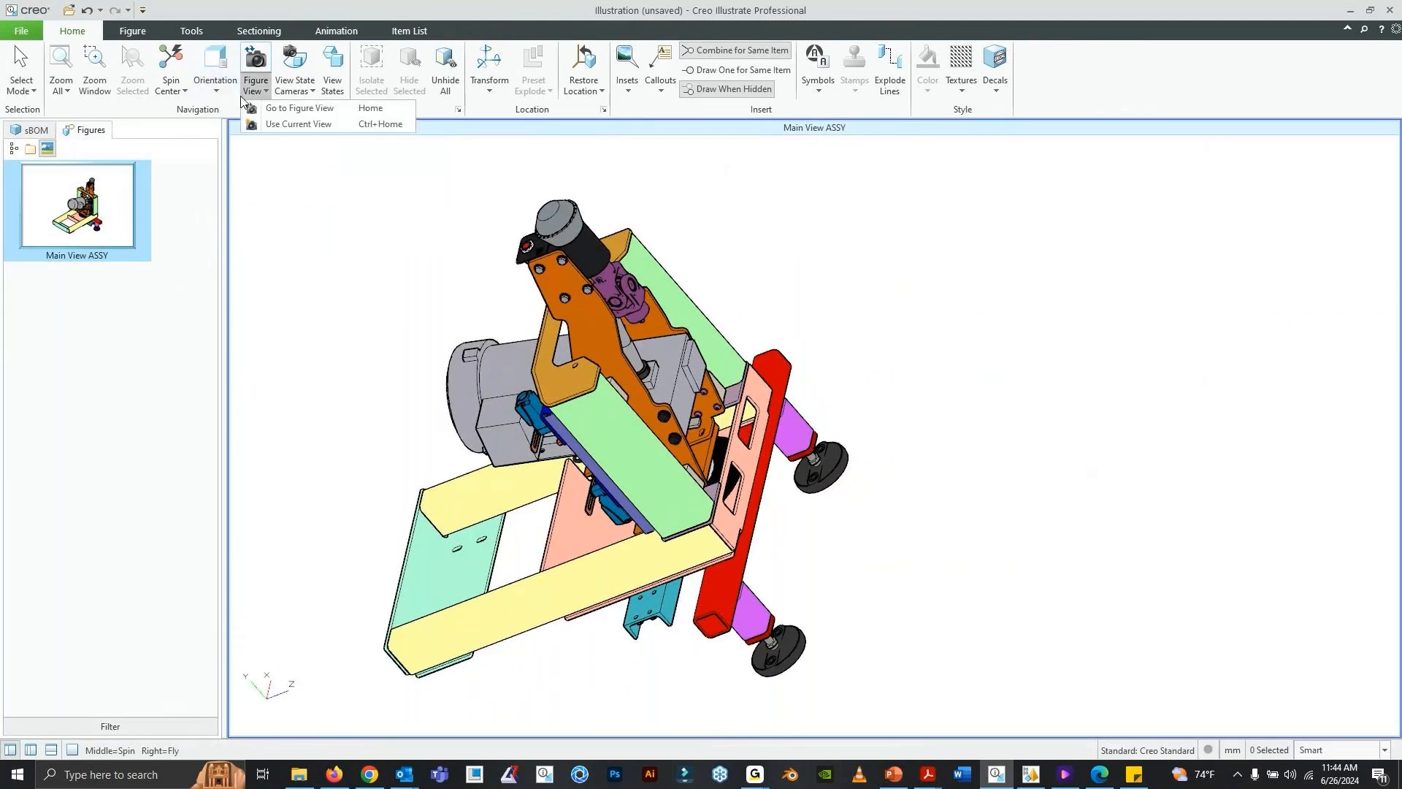
pyautogui.click(290, 110)
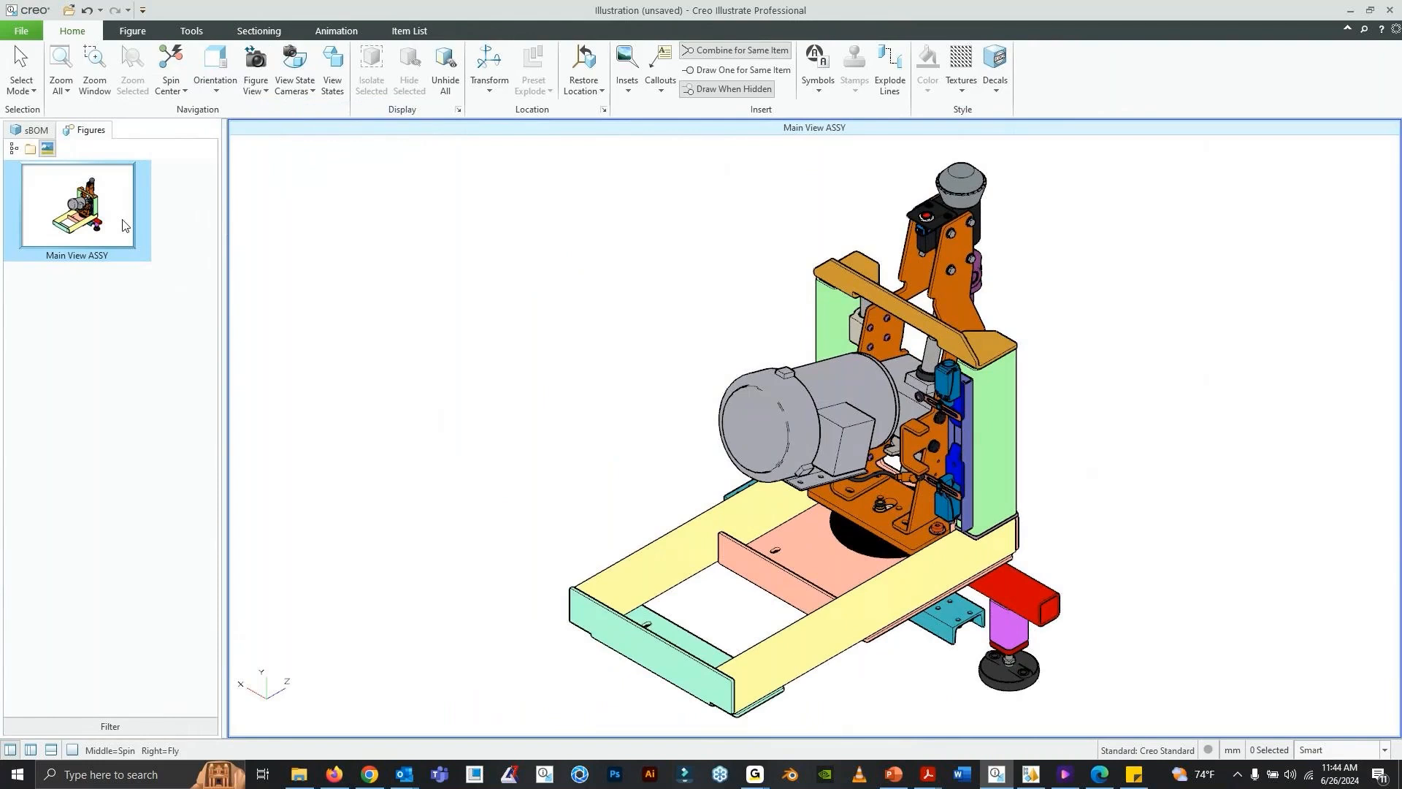
# - Duplicate the Main View ASSY figure
pyautogui.rightClick(92, 236)
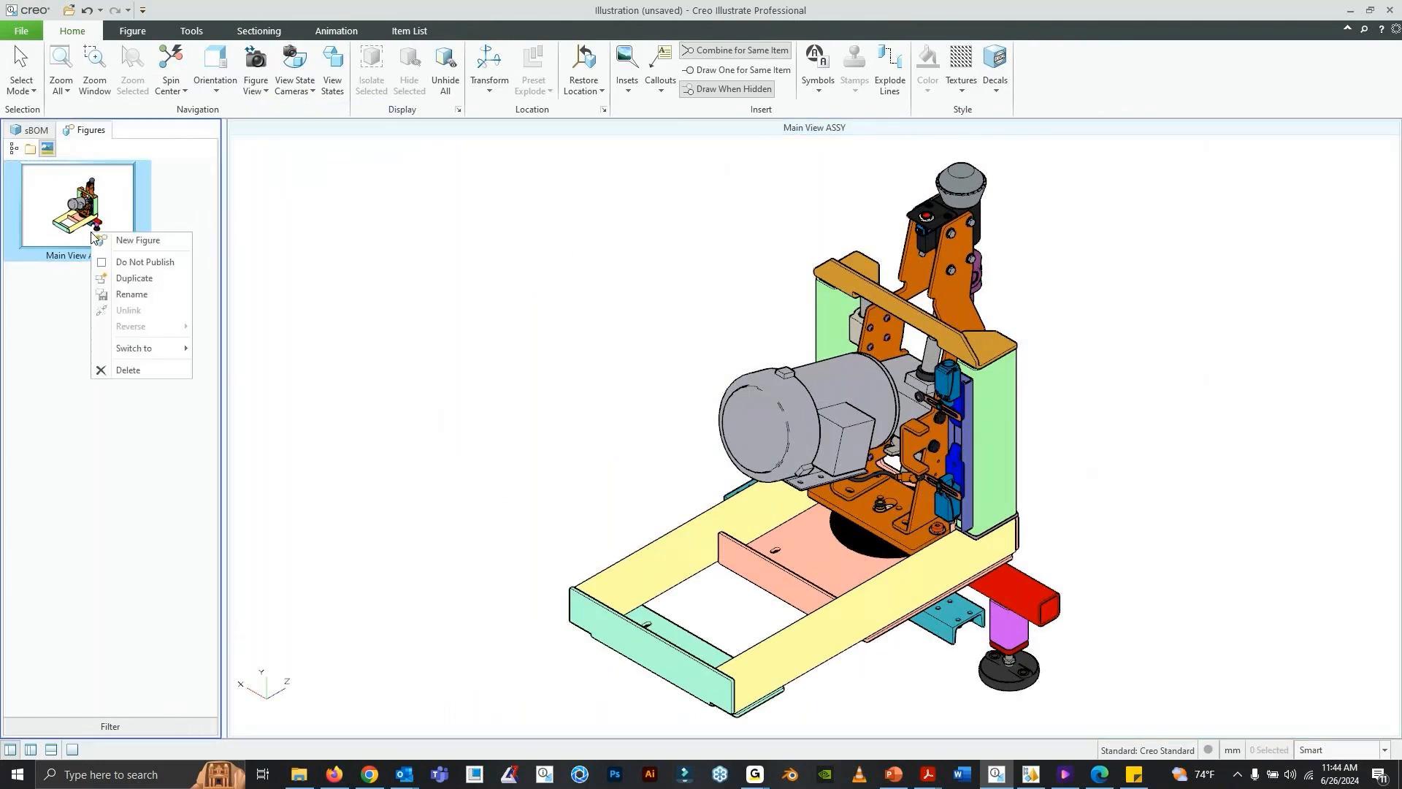
pyautogui.click(134, 278)
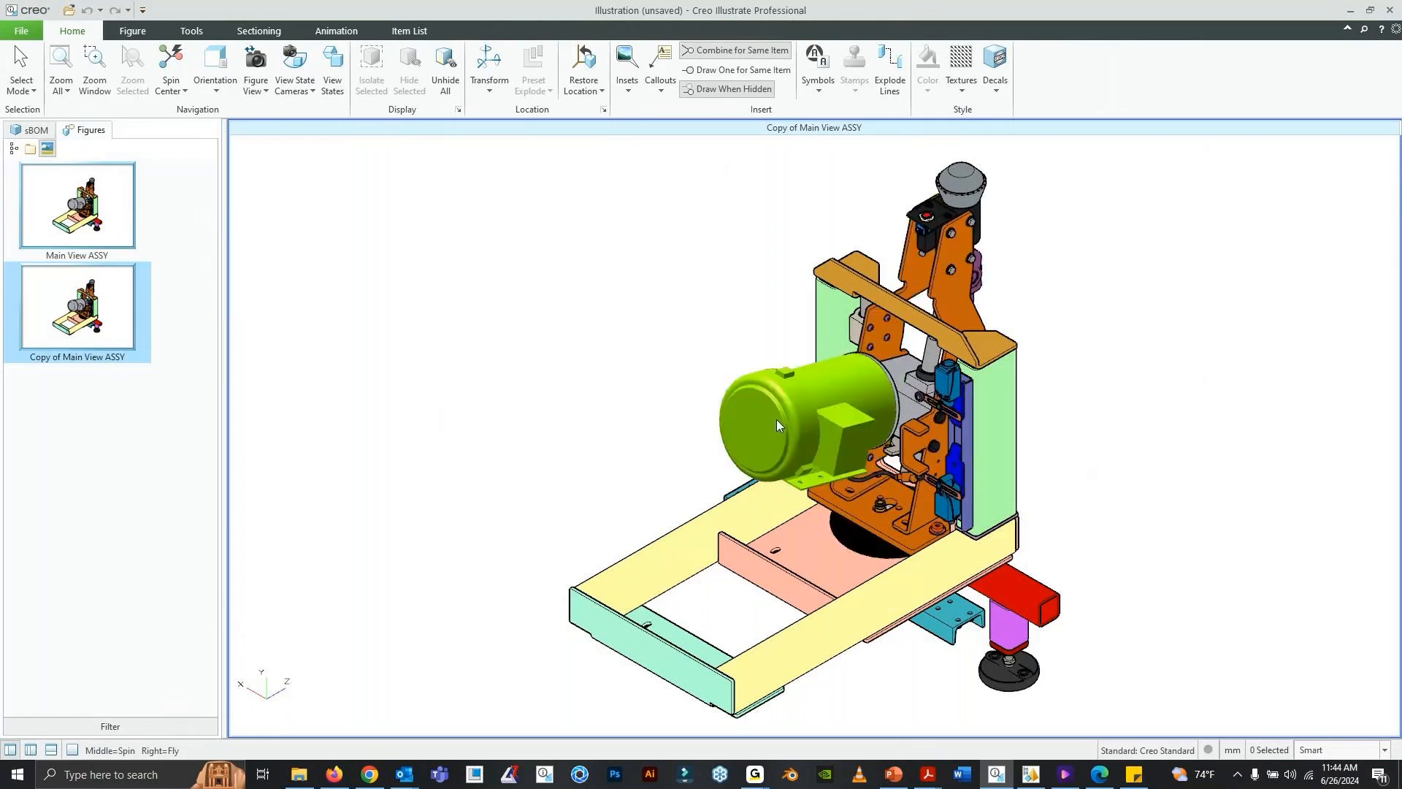
pyautogui.rightClick(184, 187)
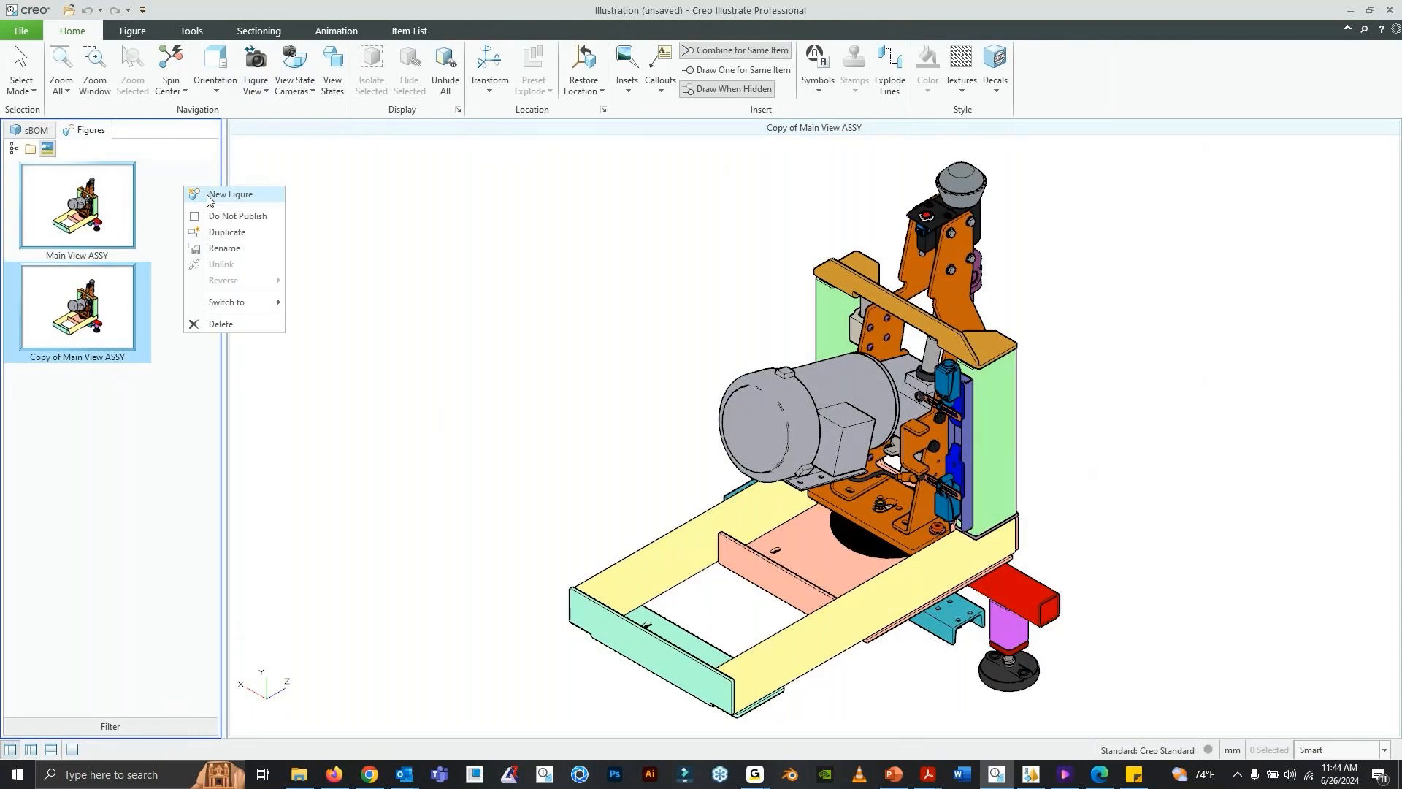
pyautogui.click(109, 318)
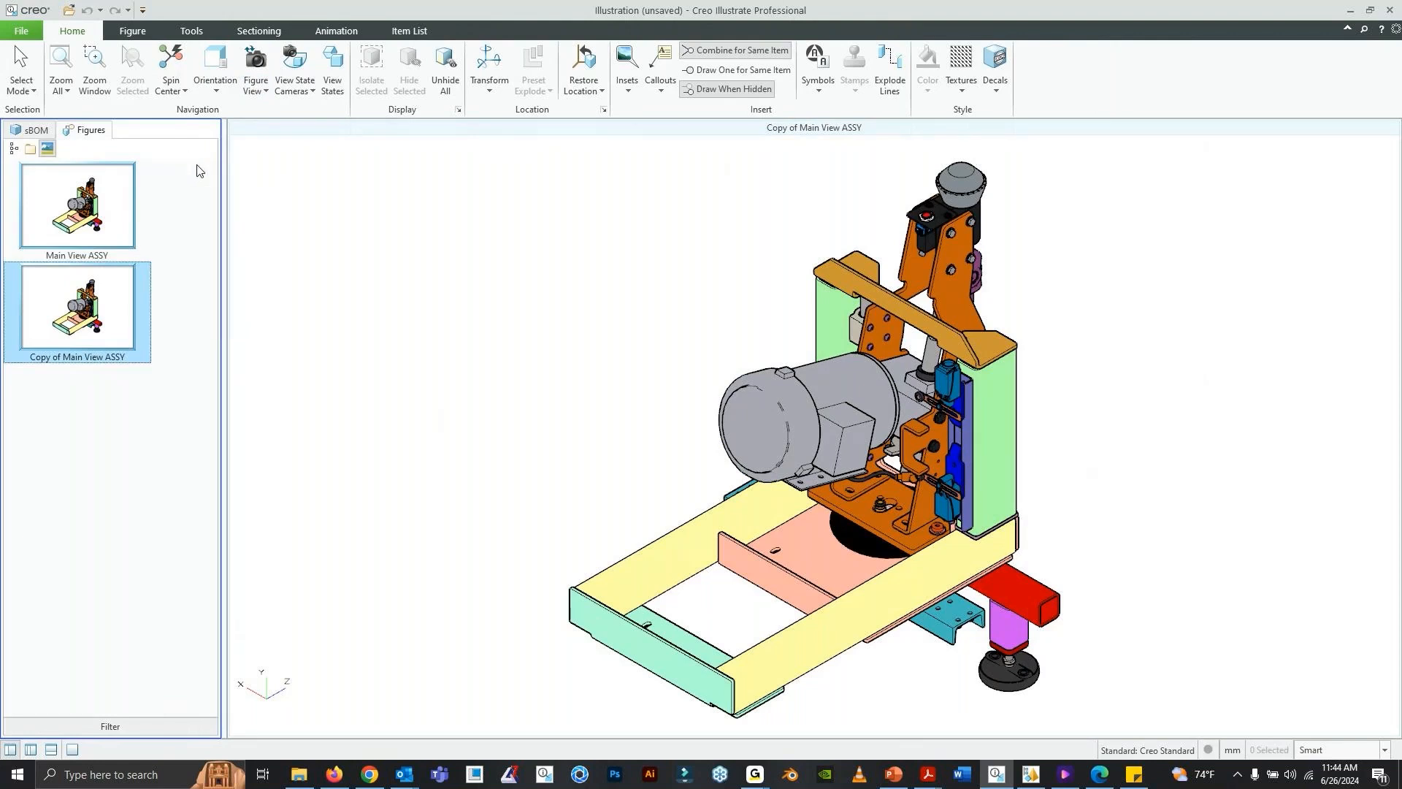
pyautogui.rightClick(107, 315)
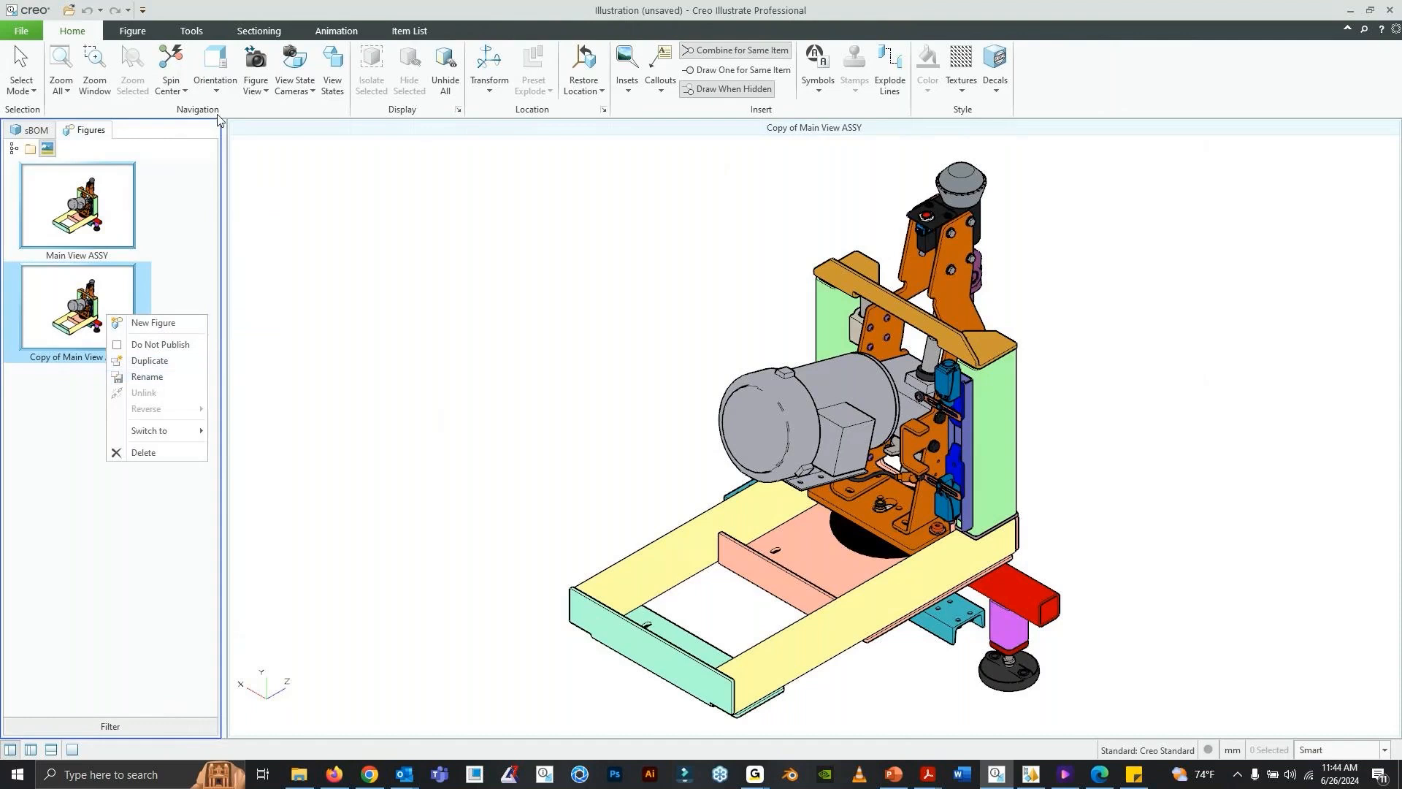
# - Orient the duplicated figure to the Bottom view and rename it as Bottom
pyautogui.click(214, 82)
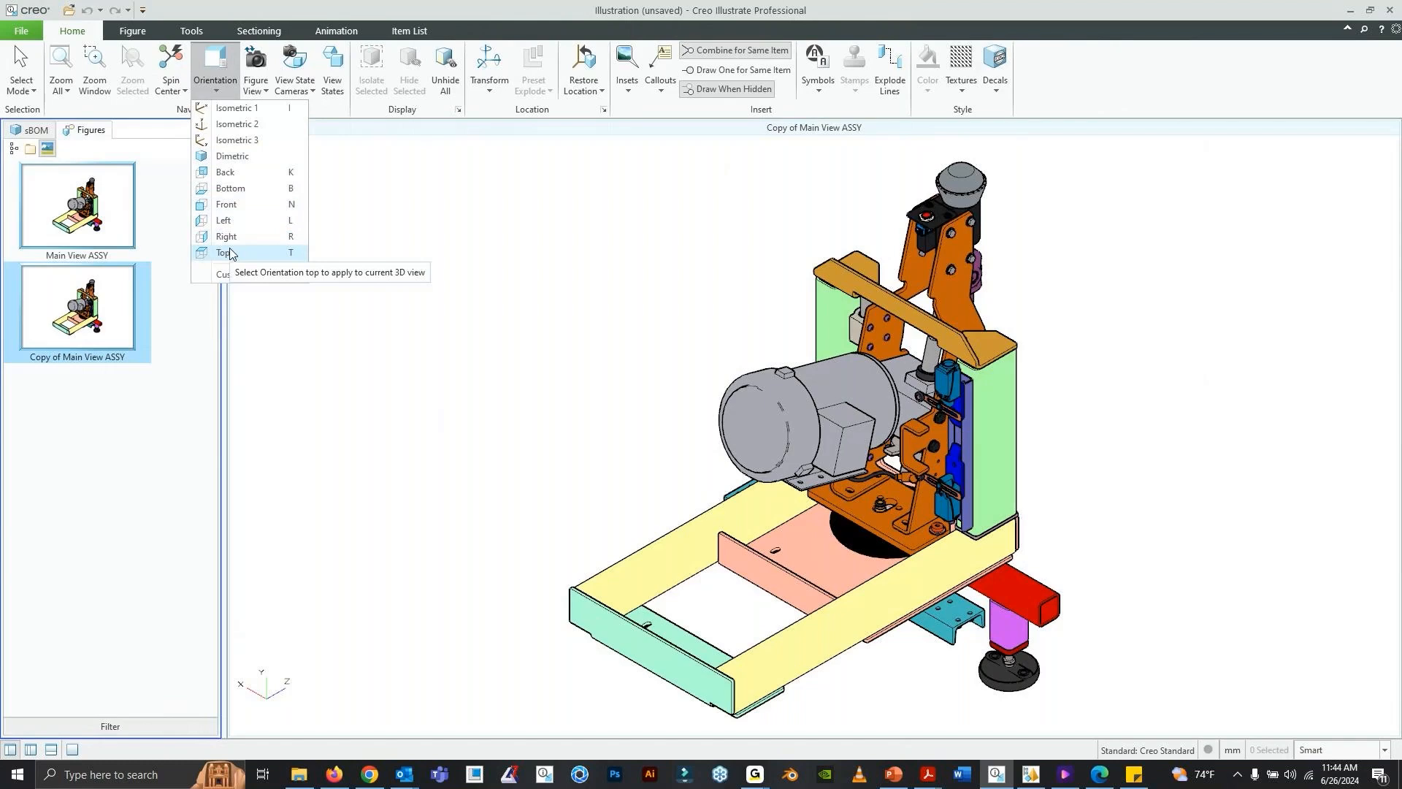
pyautogui.click(244, 192)
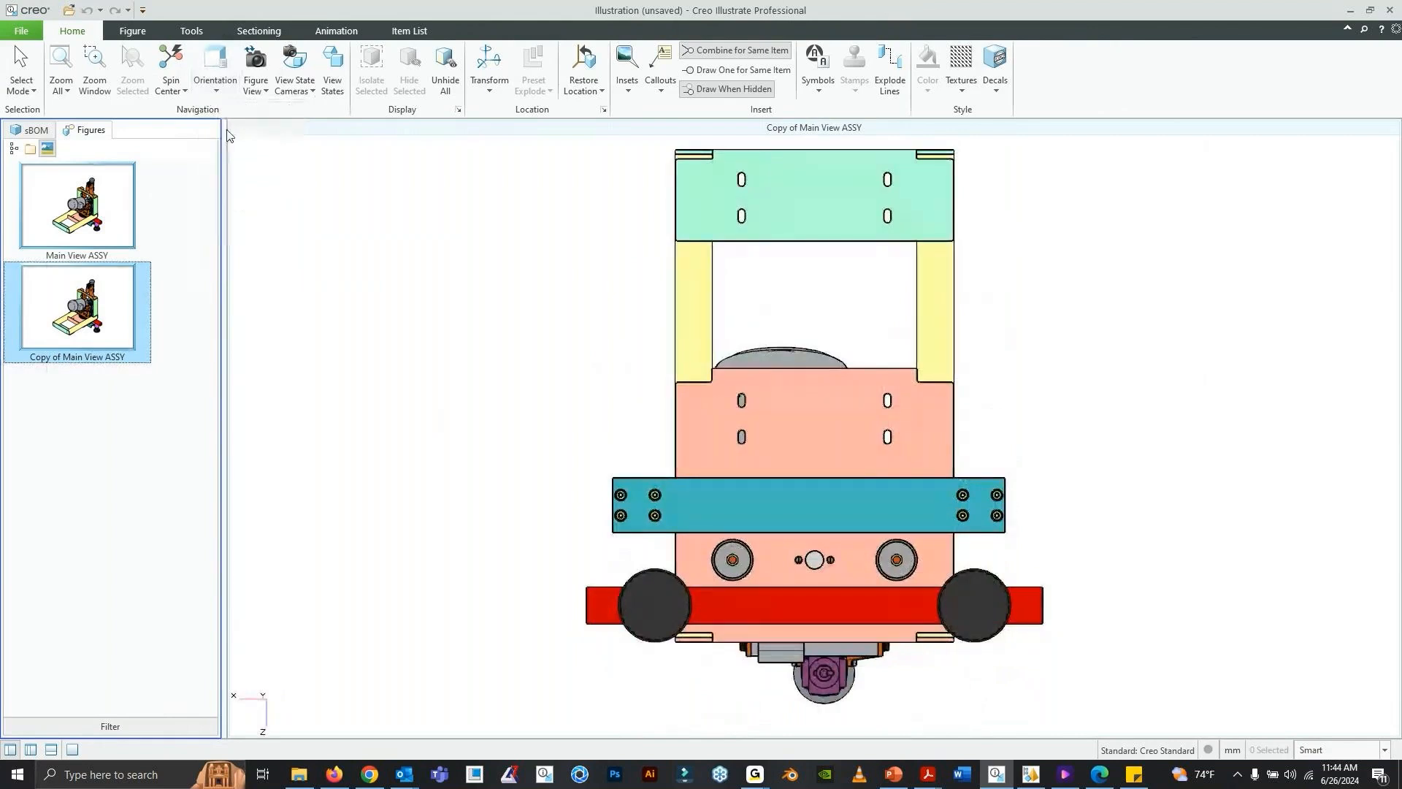
pyautogui.rightClick(99, 303)
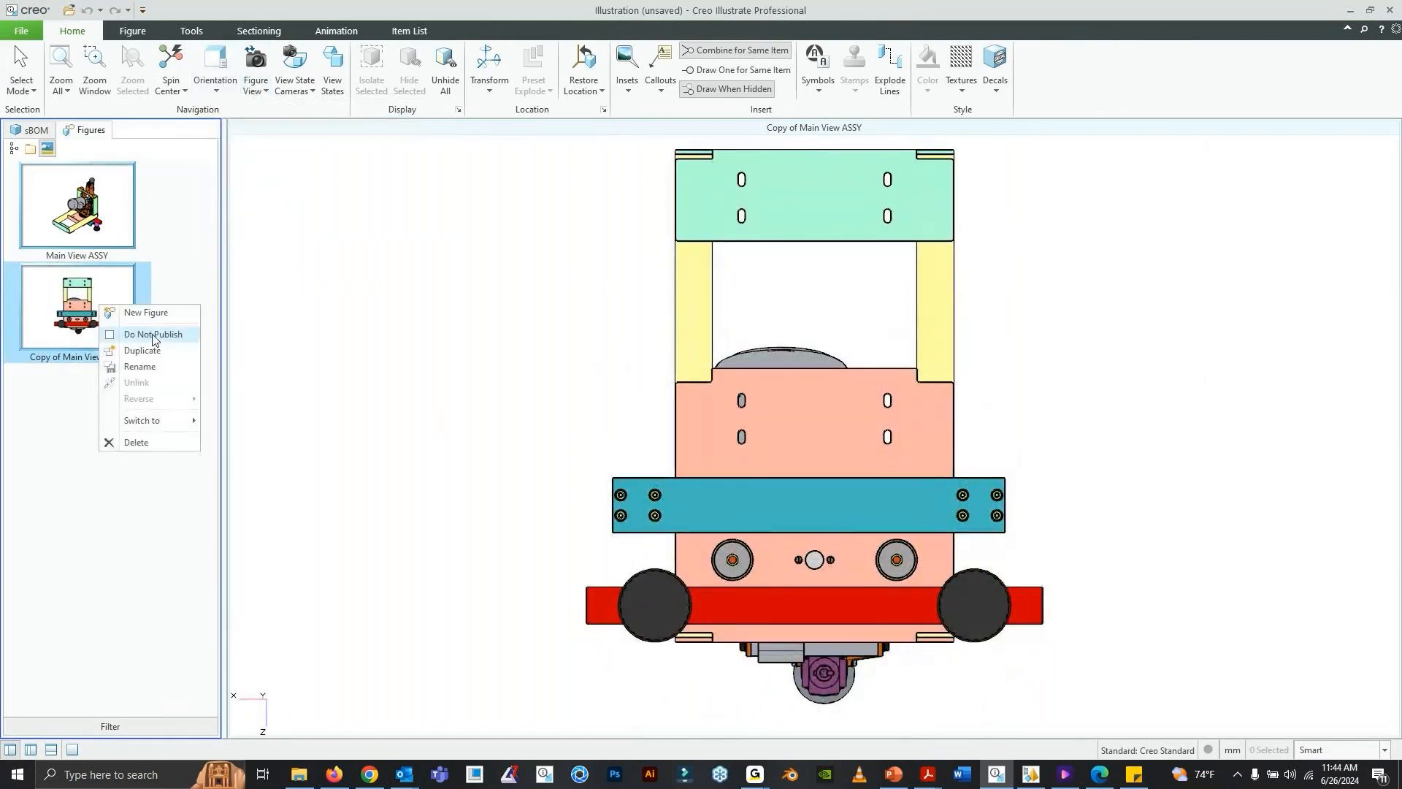
pyautogui.click(139, 366)
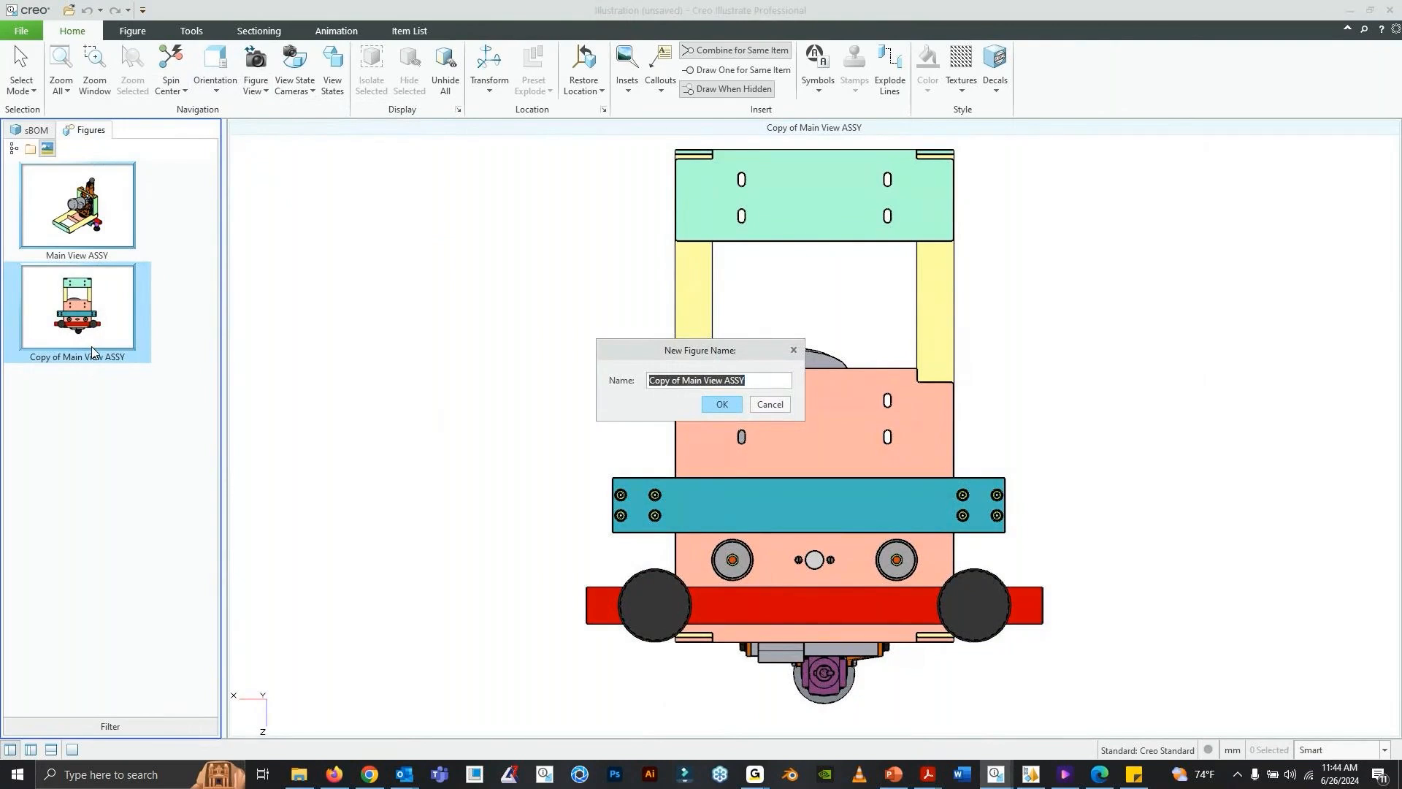
pyautogui.write('Bottom')
pyautogui.press('Return')
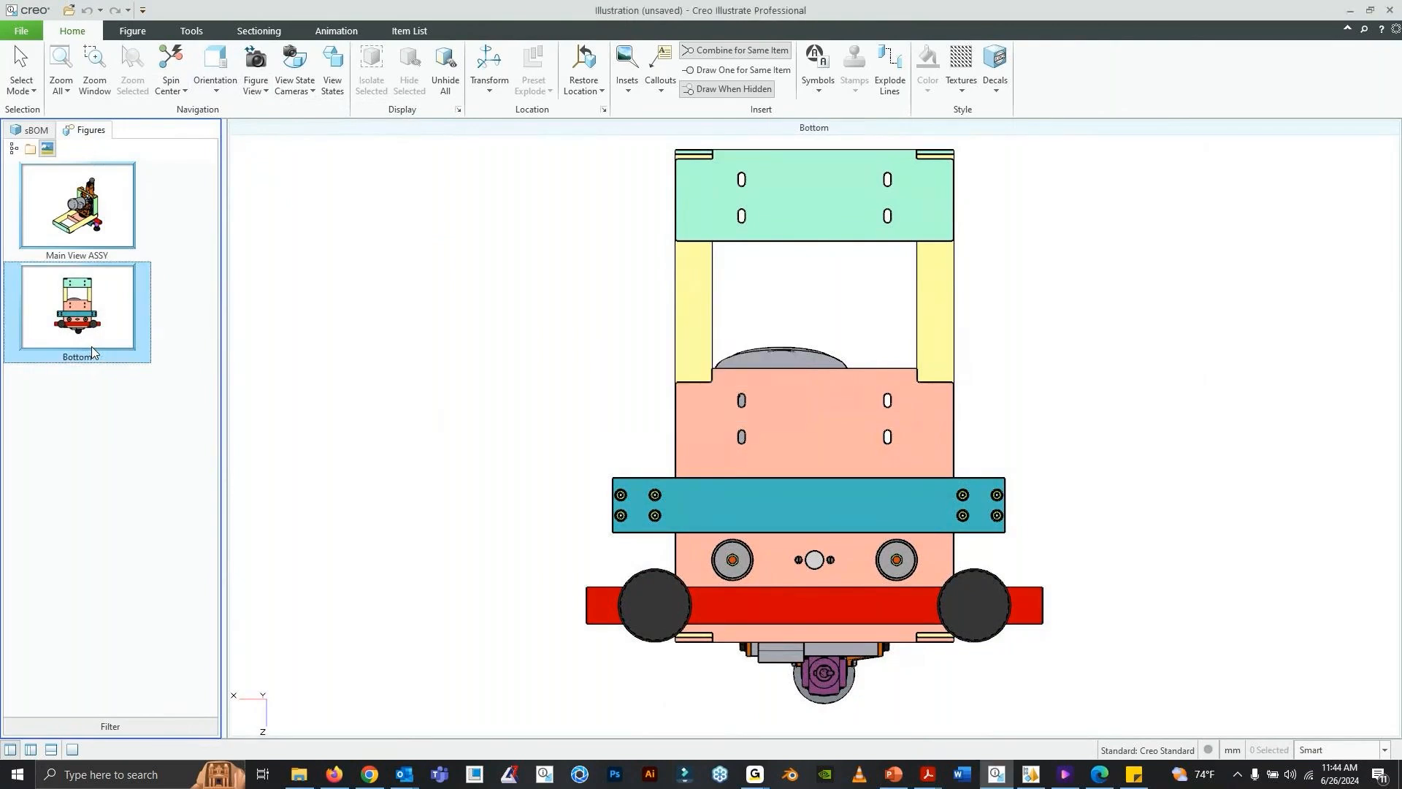
# - Duplicate the Bottom figure and spin the copy to an angled view of the machine's motor side
pyautogui.rightClick(90, 347)
pyautogui.click(136, 392)
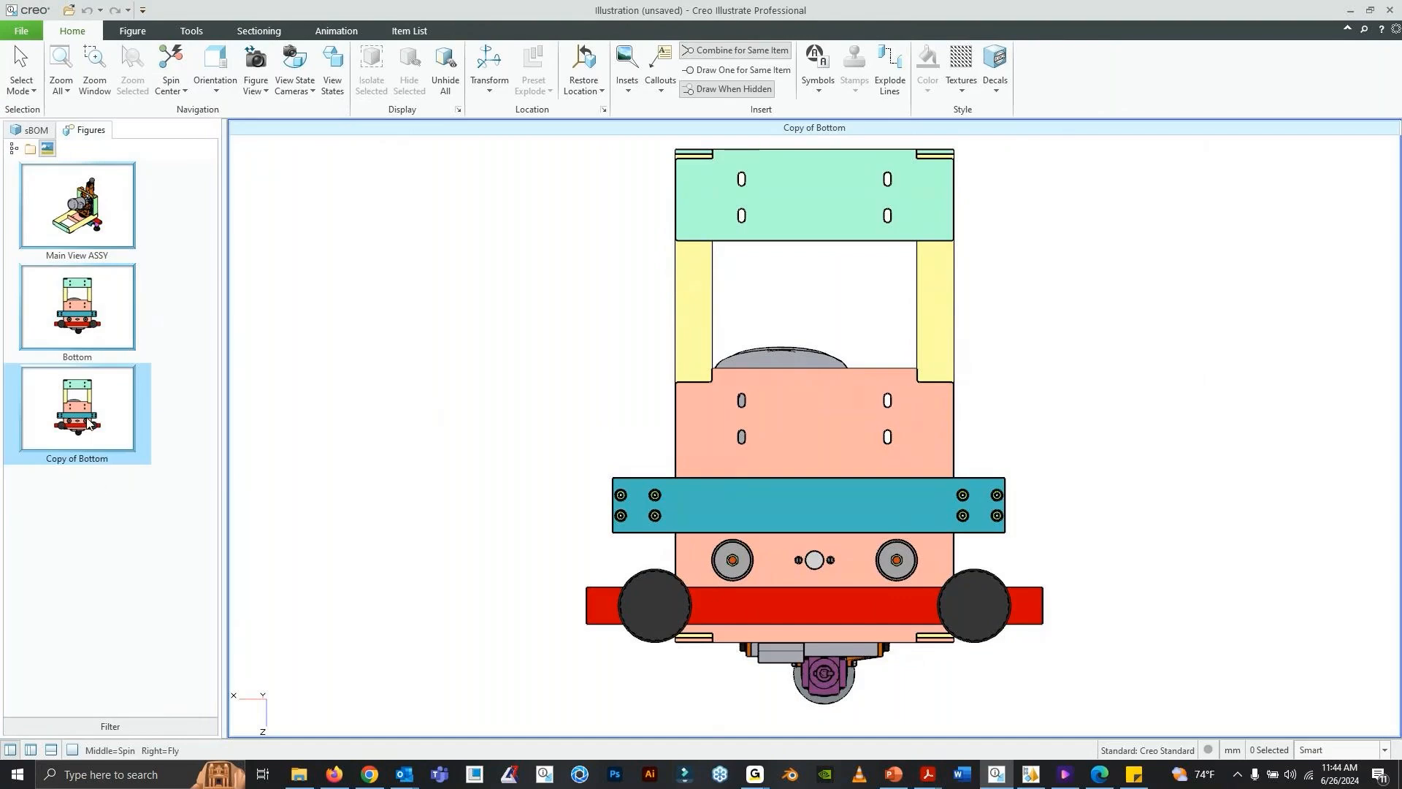
pyautogui.moveTo(285, 308); pyautogui.dragTo(306, 386, button='middle')
pyautogui.moveTo(1031, 257); pyautogui.dragTo(818, 369, button='middle')
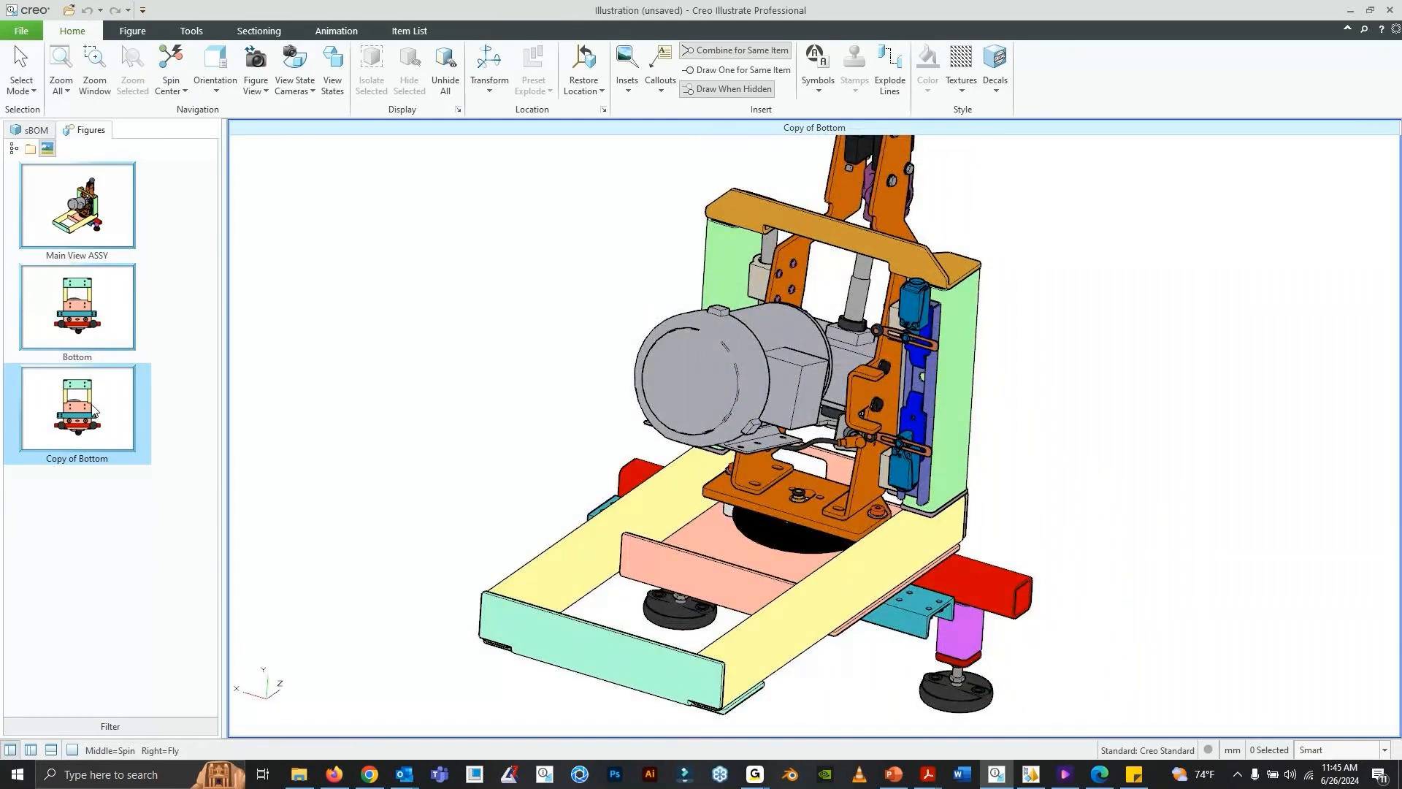
# - Examine the A80-0002.ASM component structure in the sBOM, inspecting the machine and locating the base frame's parts in it
pyautogui.click(42, 132)
pyautogui.click(11, 160)
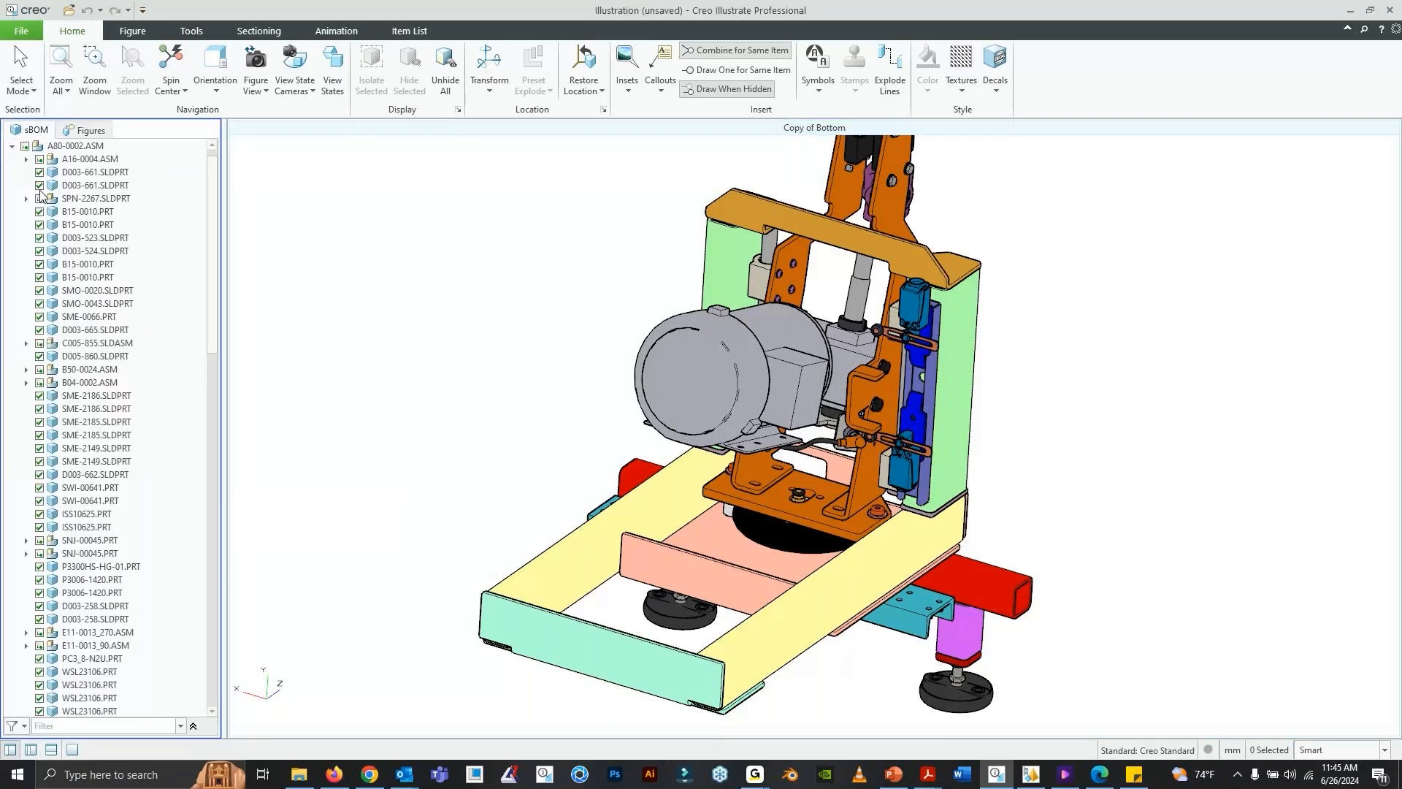
pyautogui.scroll(-1, 93, 339)
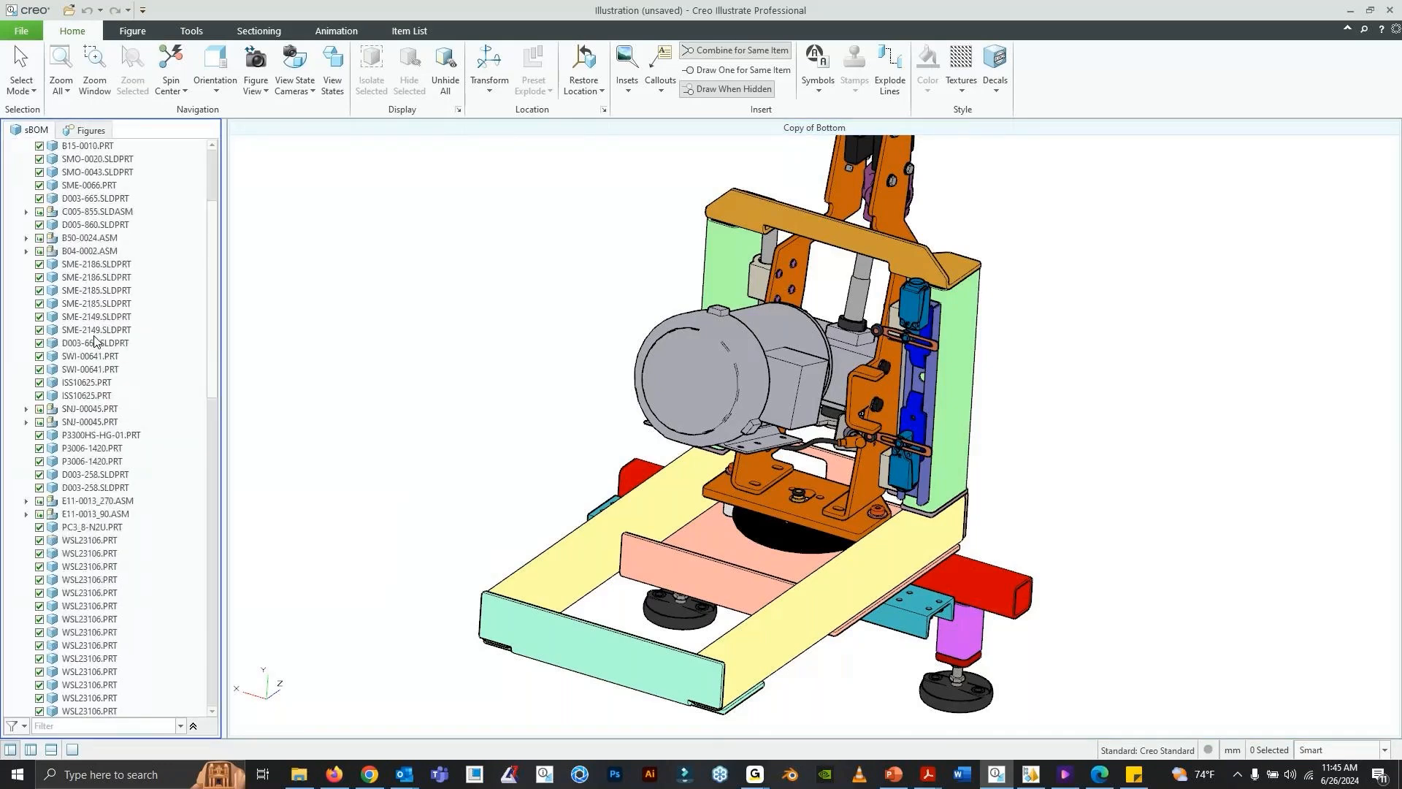
pyautogui.scroll(3, 91, 292)
pyautogui.scroll(1, 88, 238)
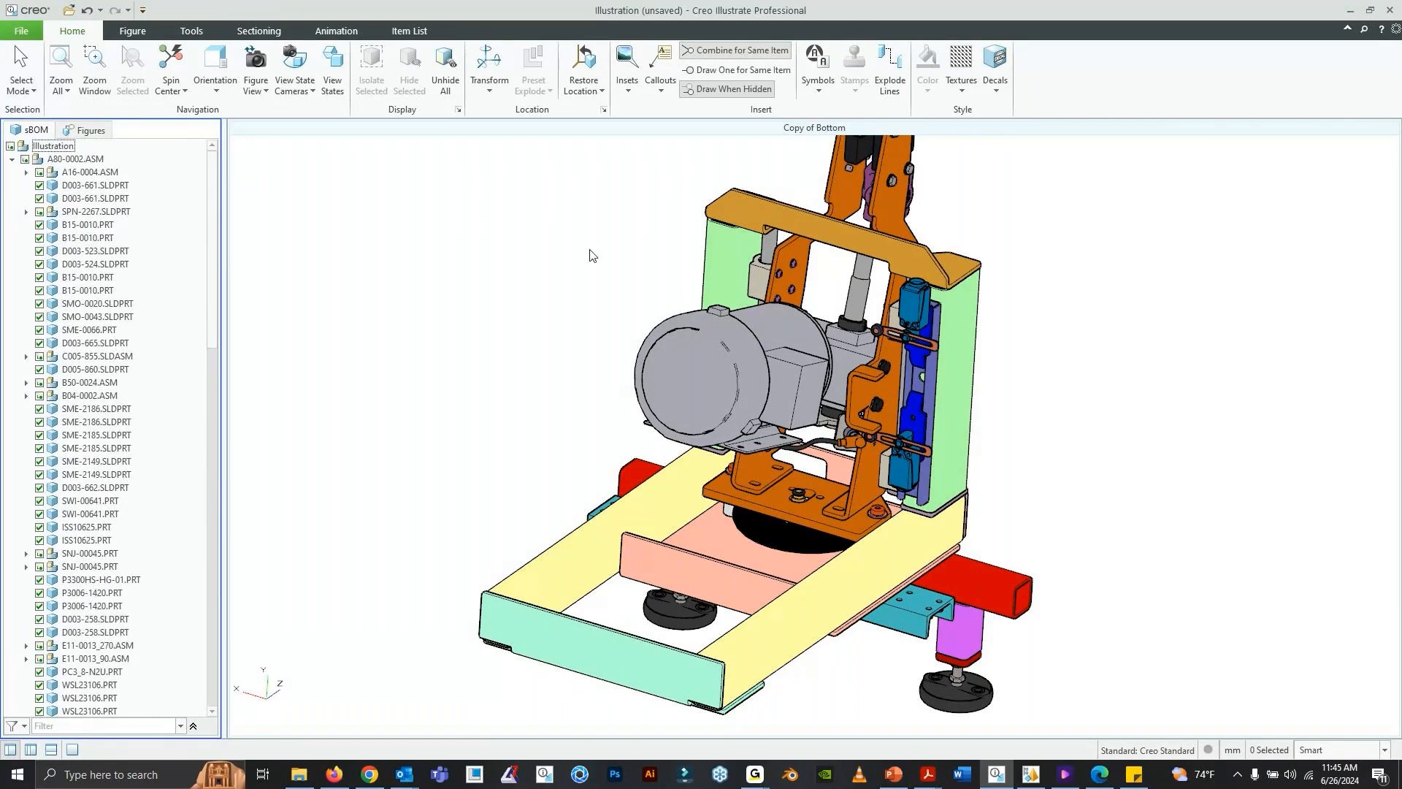
pyautogui.moveTo(753, 366); pyautogui.dragTo(726, 362, button='middle')
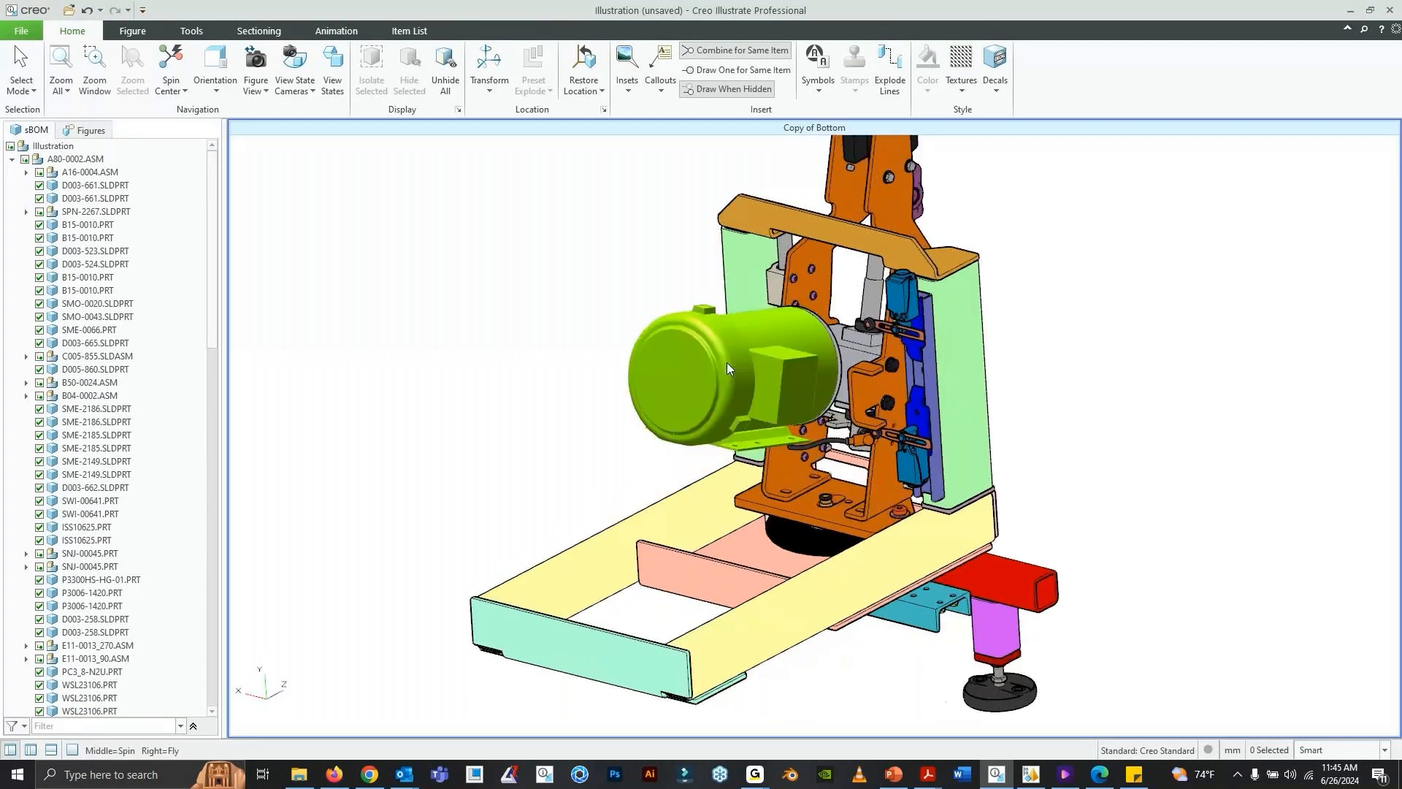
pyautogui.moveTo(974, 311); pyautogui.dragTo(932, 341, button='middle')
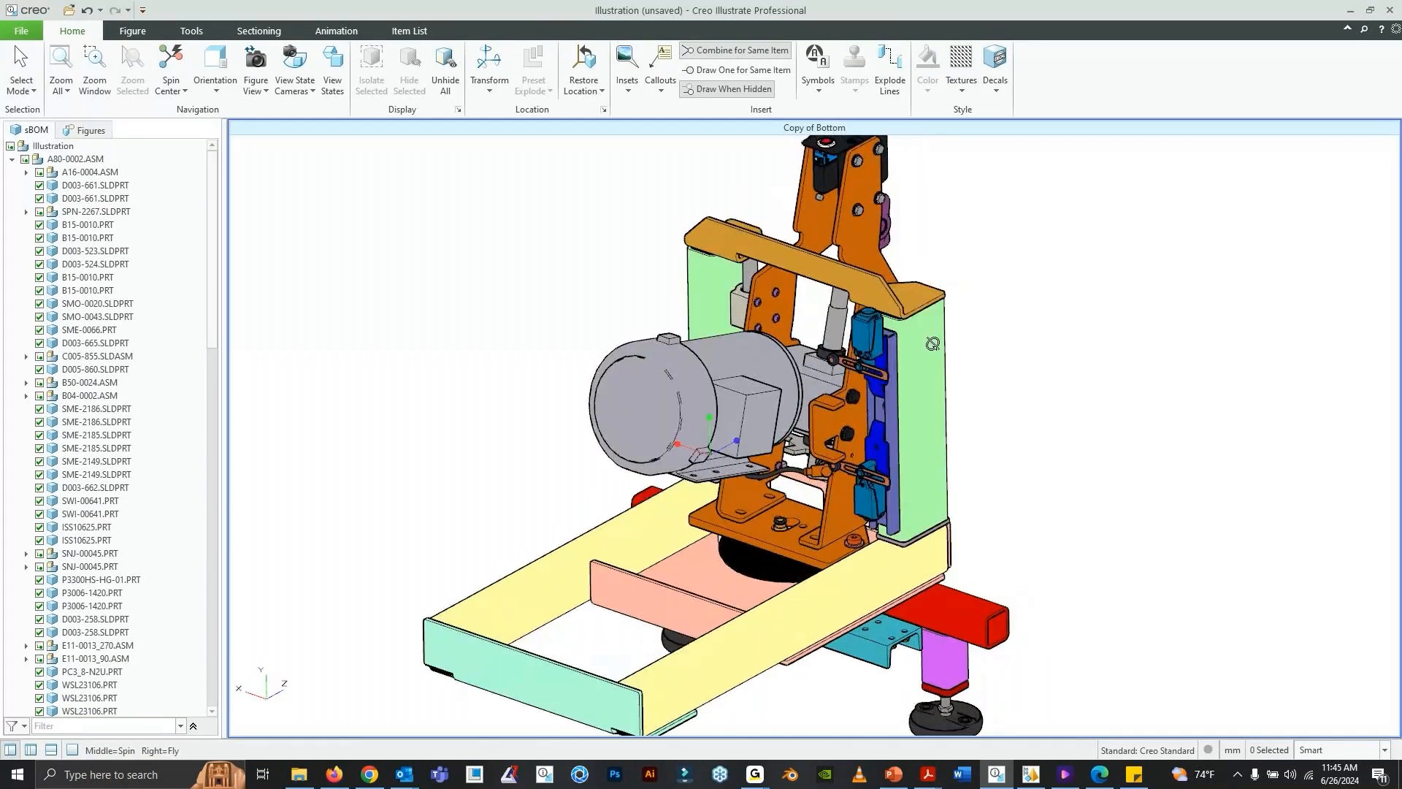
pyautogui.scroll(-3, 756, 391)
pyautogui.moveTo(756, 397); pyautogui.dragTo(722, 392, button='middle')
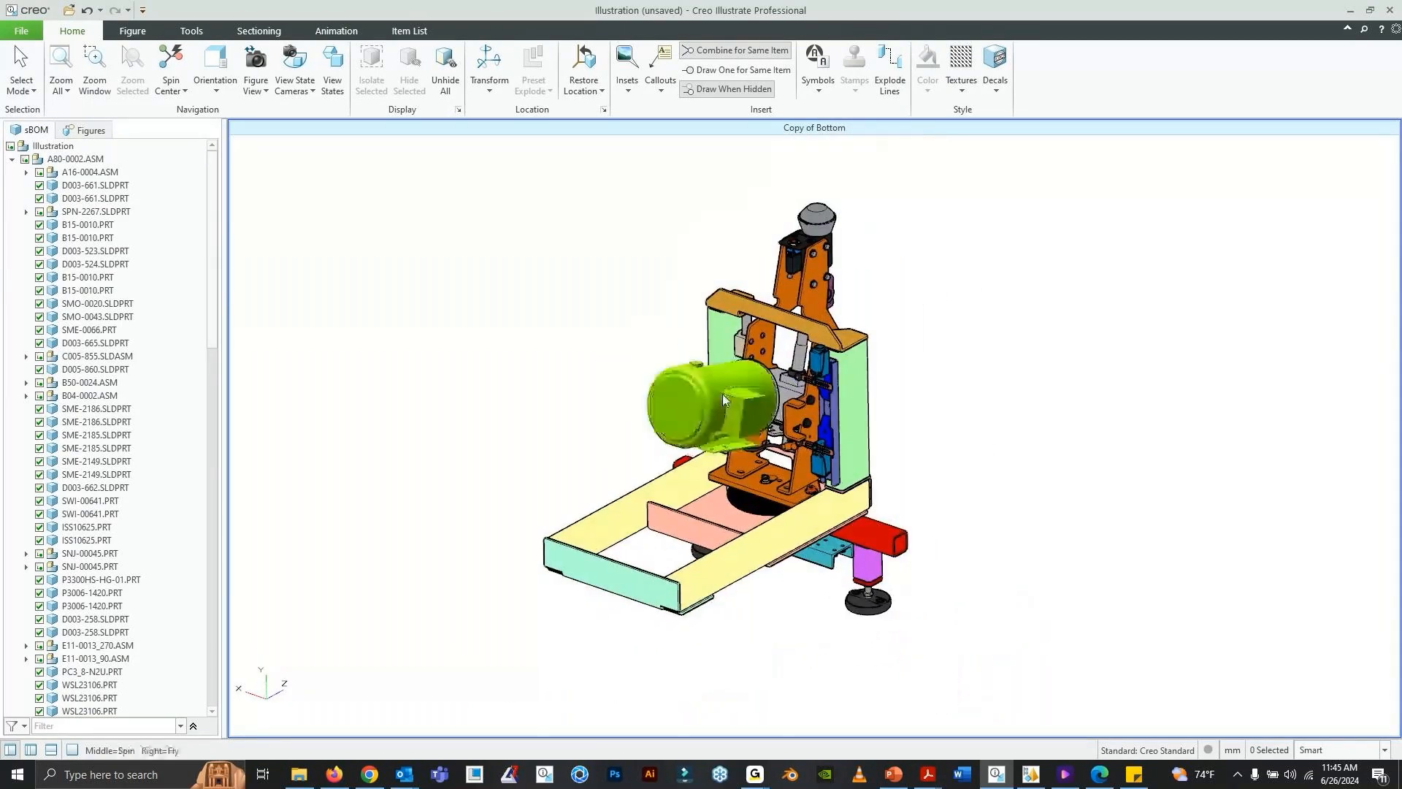
pyautogui.click(625, 590)
pyautogui.click(606, 523)
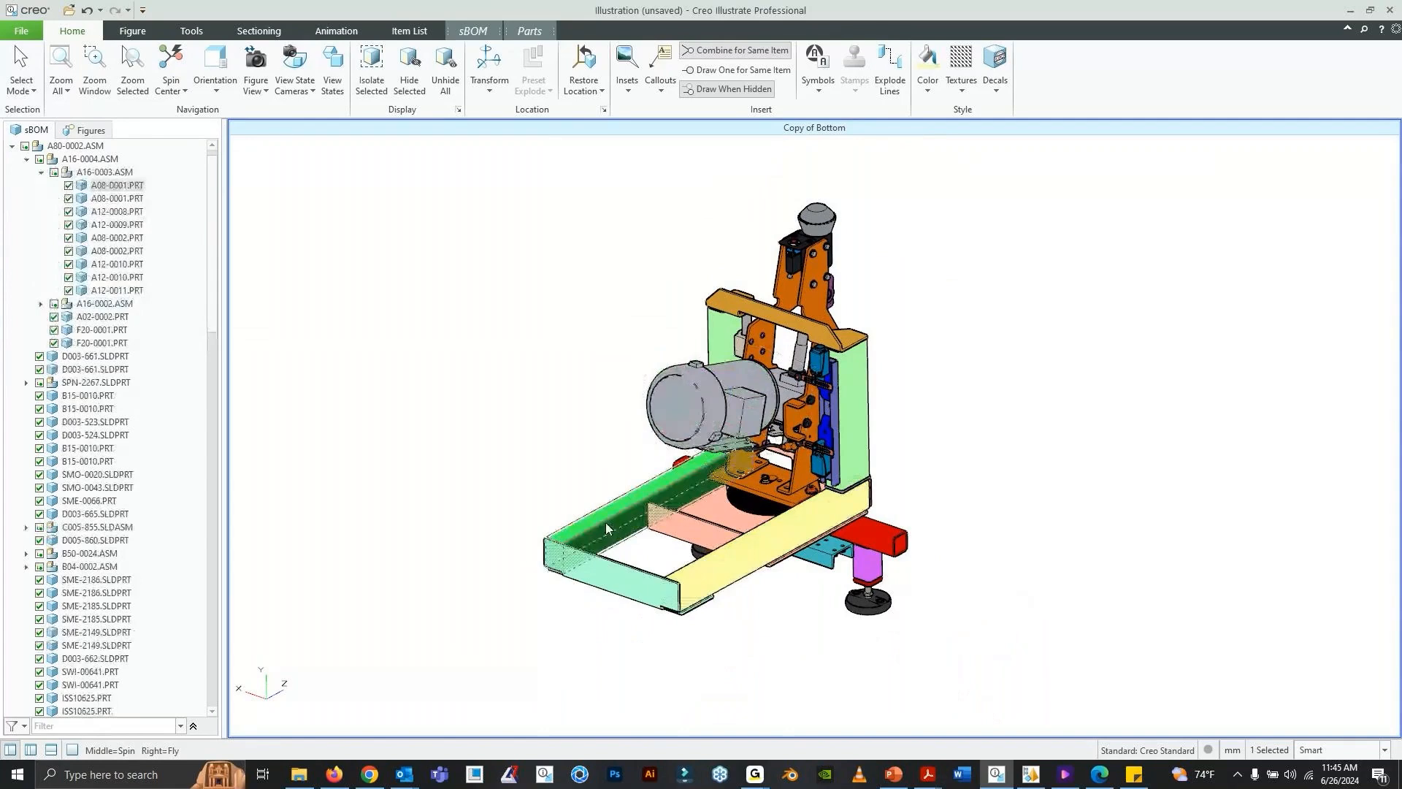
# - Orient the Copy of Bottom figure to the Left view and clear the part selection
pyautogui.click(103, 135)
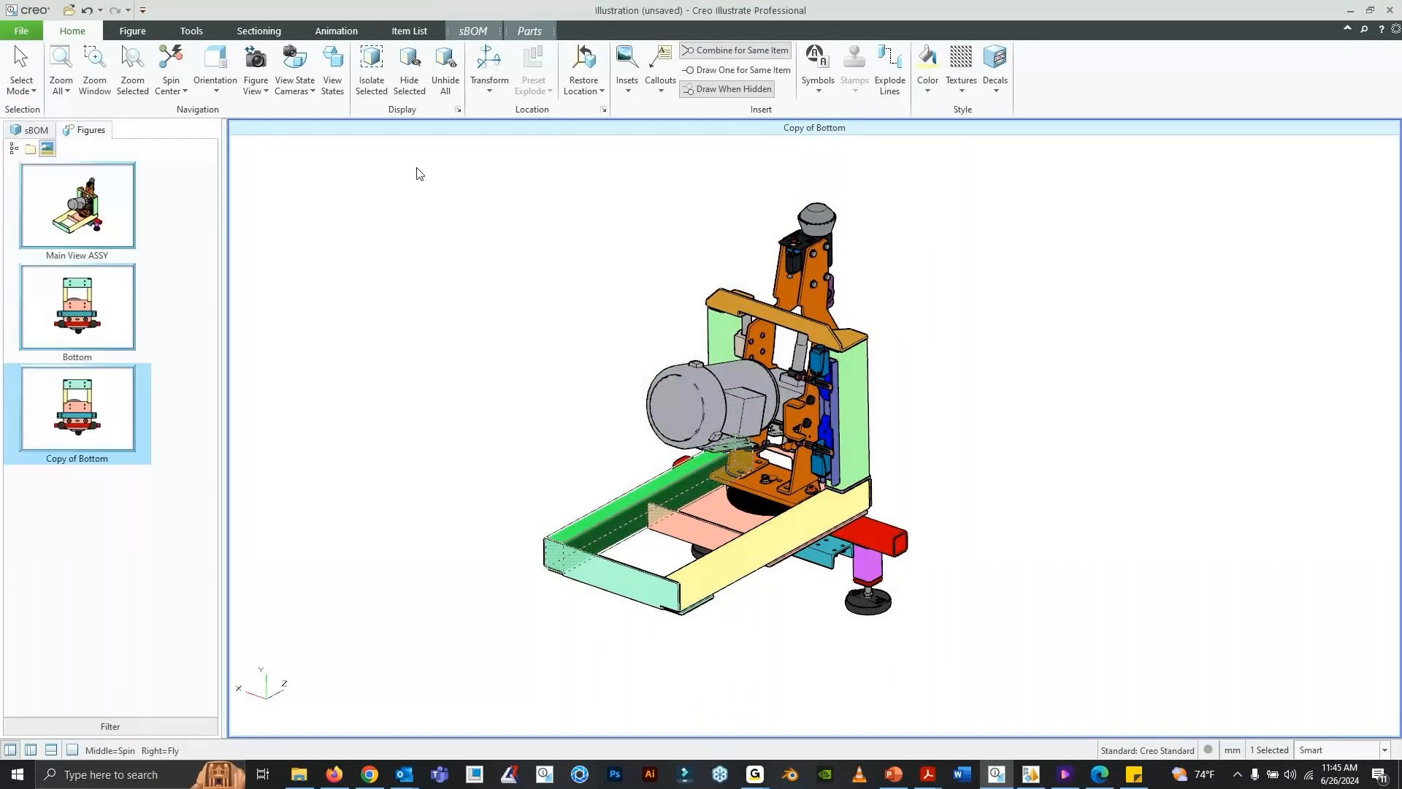
pyautogui.click(213, 92)
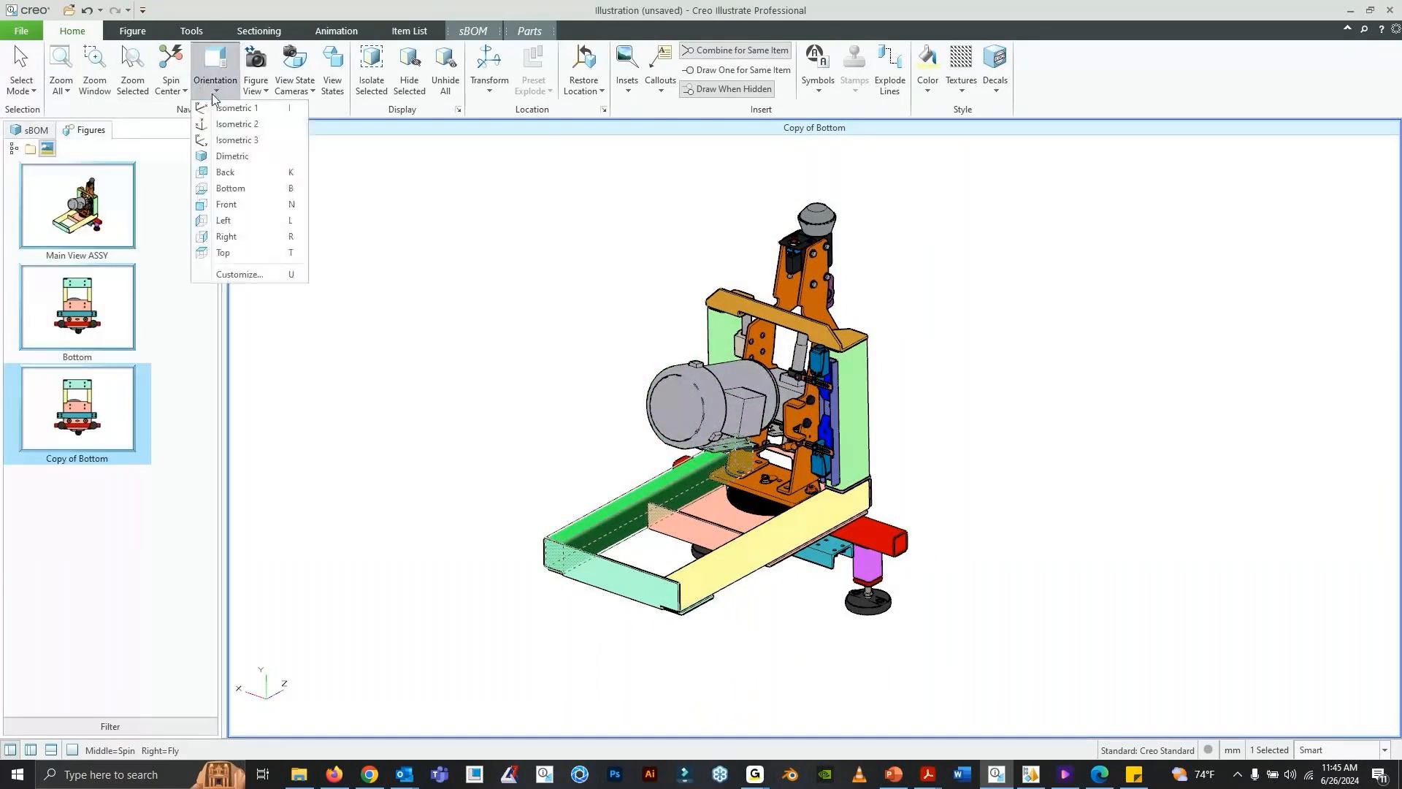
pyautogui.click(262, 220)
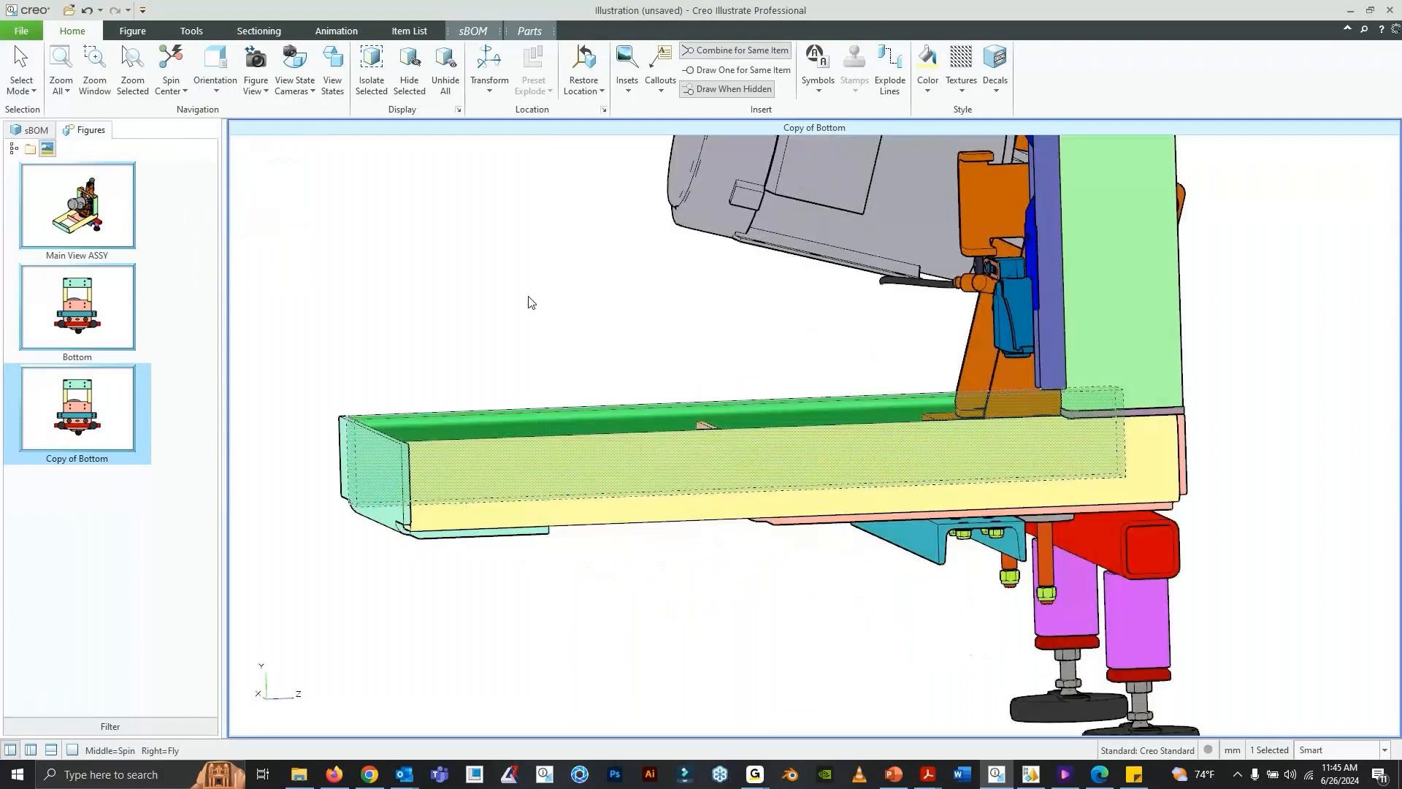
pyautogui.click(1026, 432)
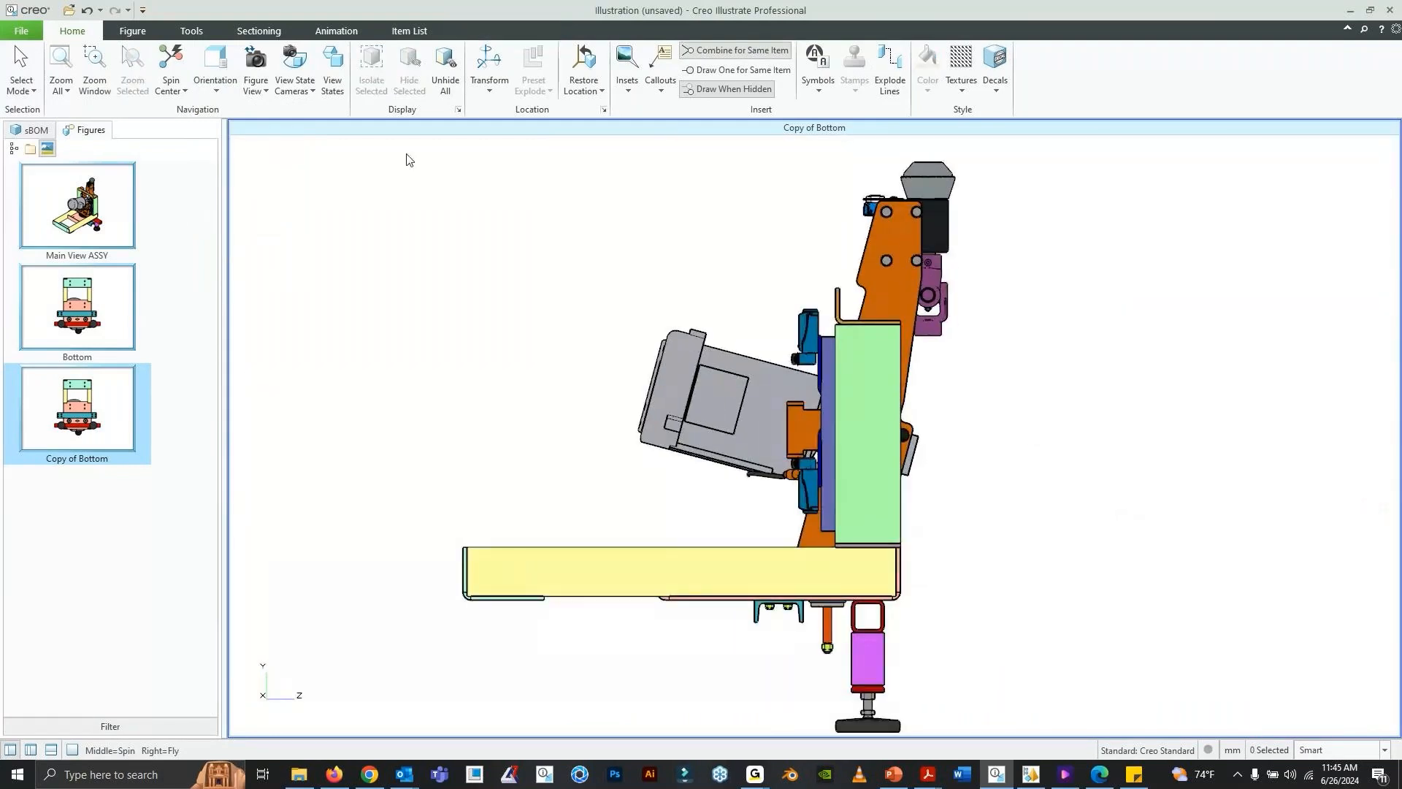
pyautogui.click(215, 82)
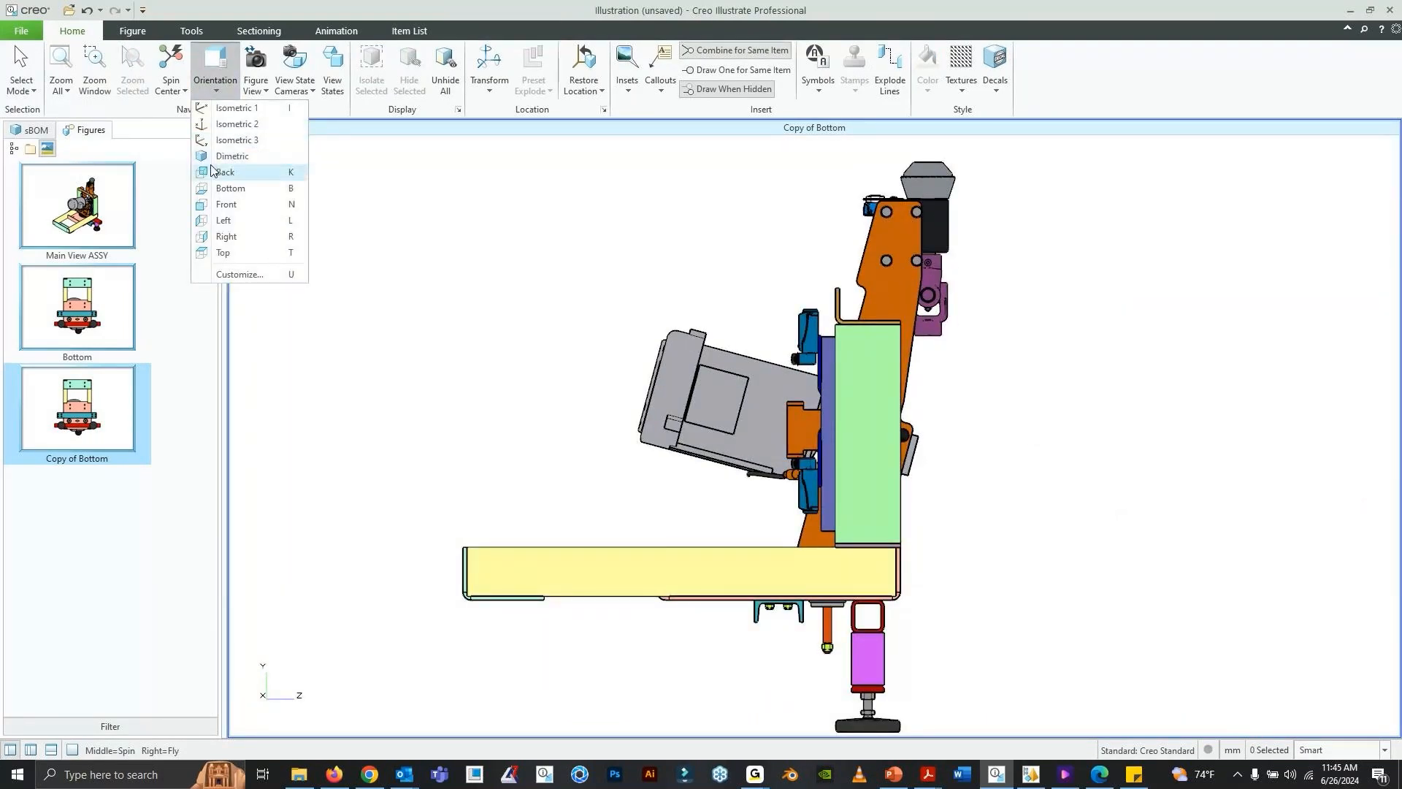
# - Rename the Copy of Bottom figure as Left
pyautogui.rightClick(111, 382)
pyautogui.click(152, 443)
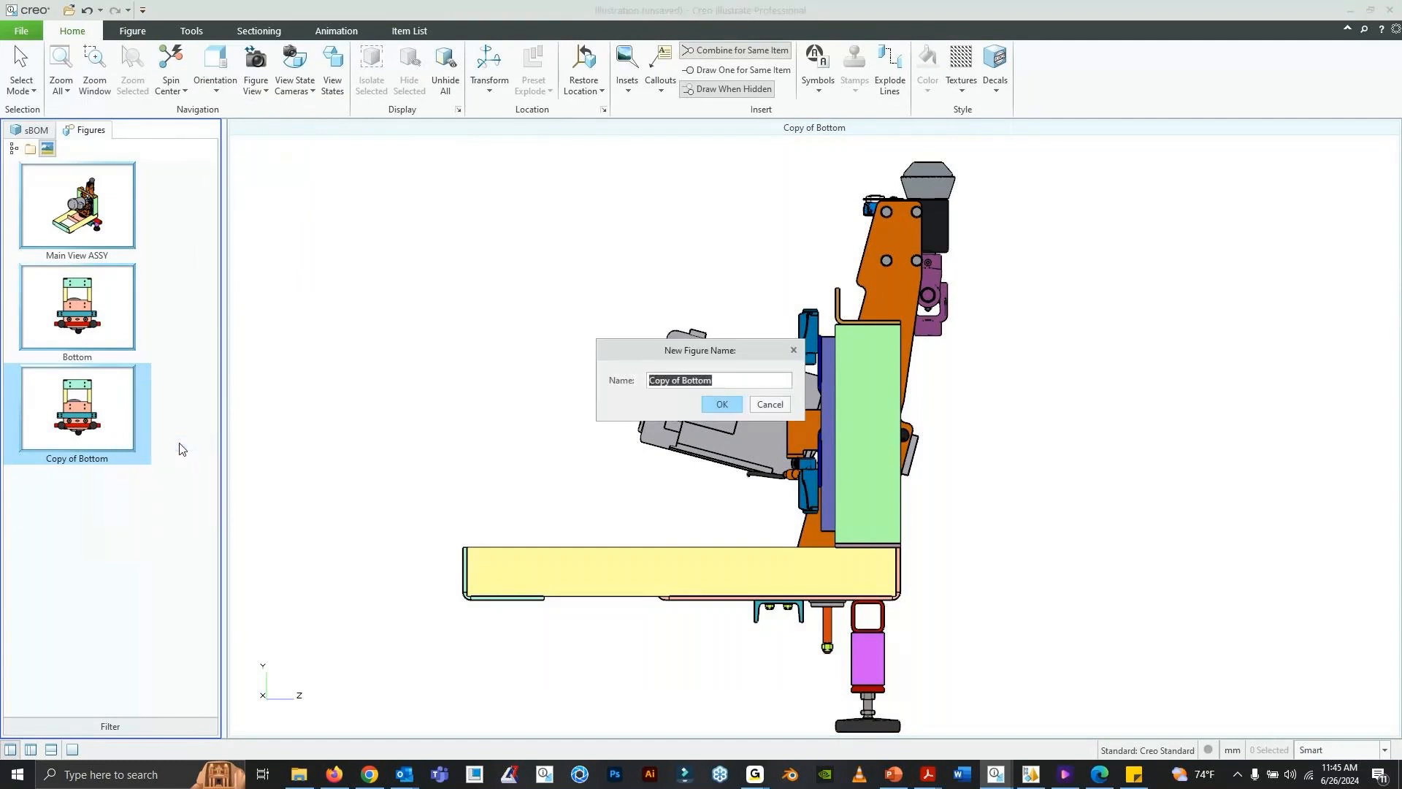
pyautogui.write('left')
pyautogui.press('Return')
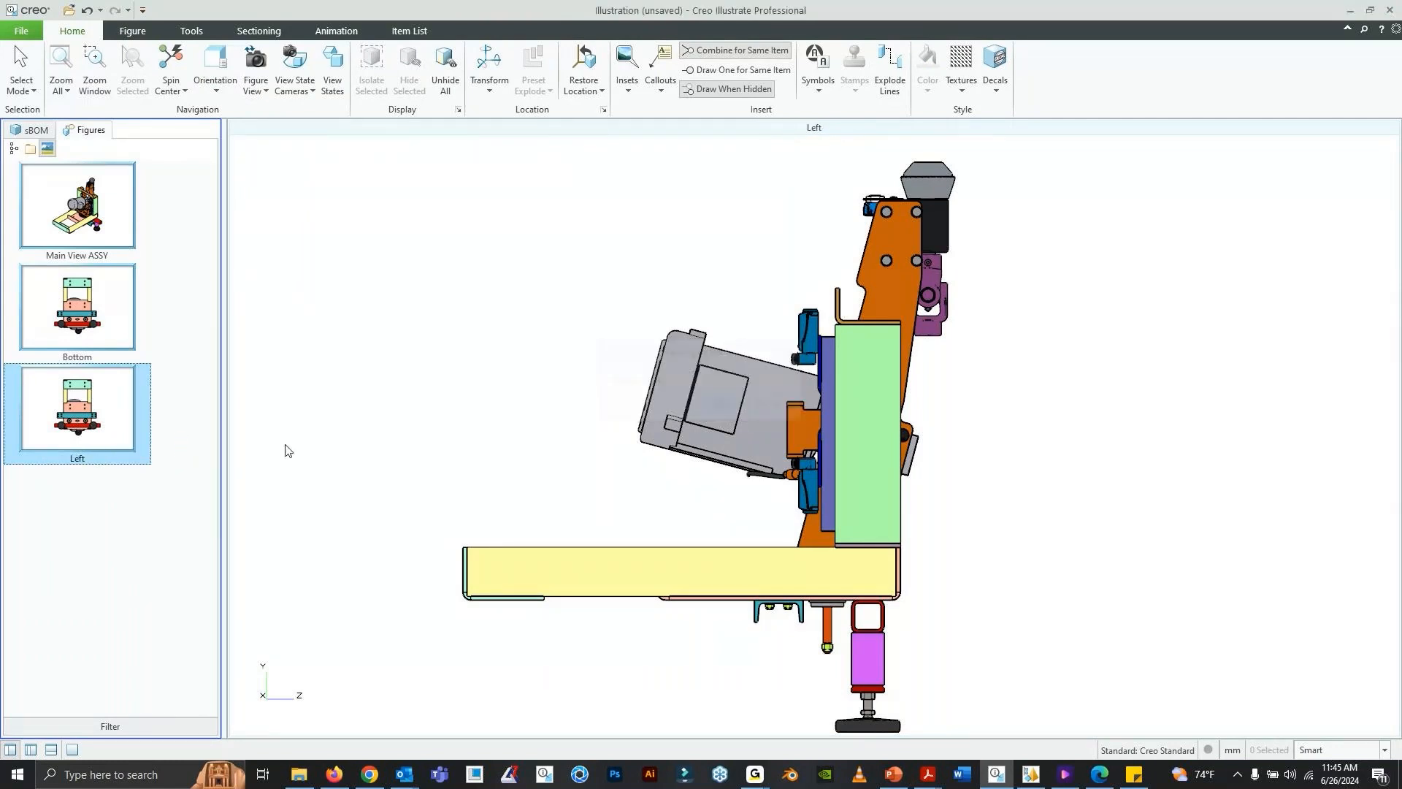
# - Save the zoomed-out left-side view as the figure view of the Left figure
pyautogui.click(252, 94)
pyautogui.click(293, 124)
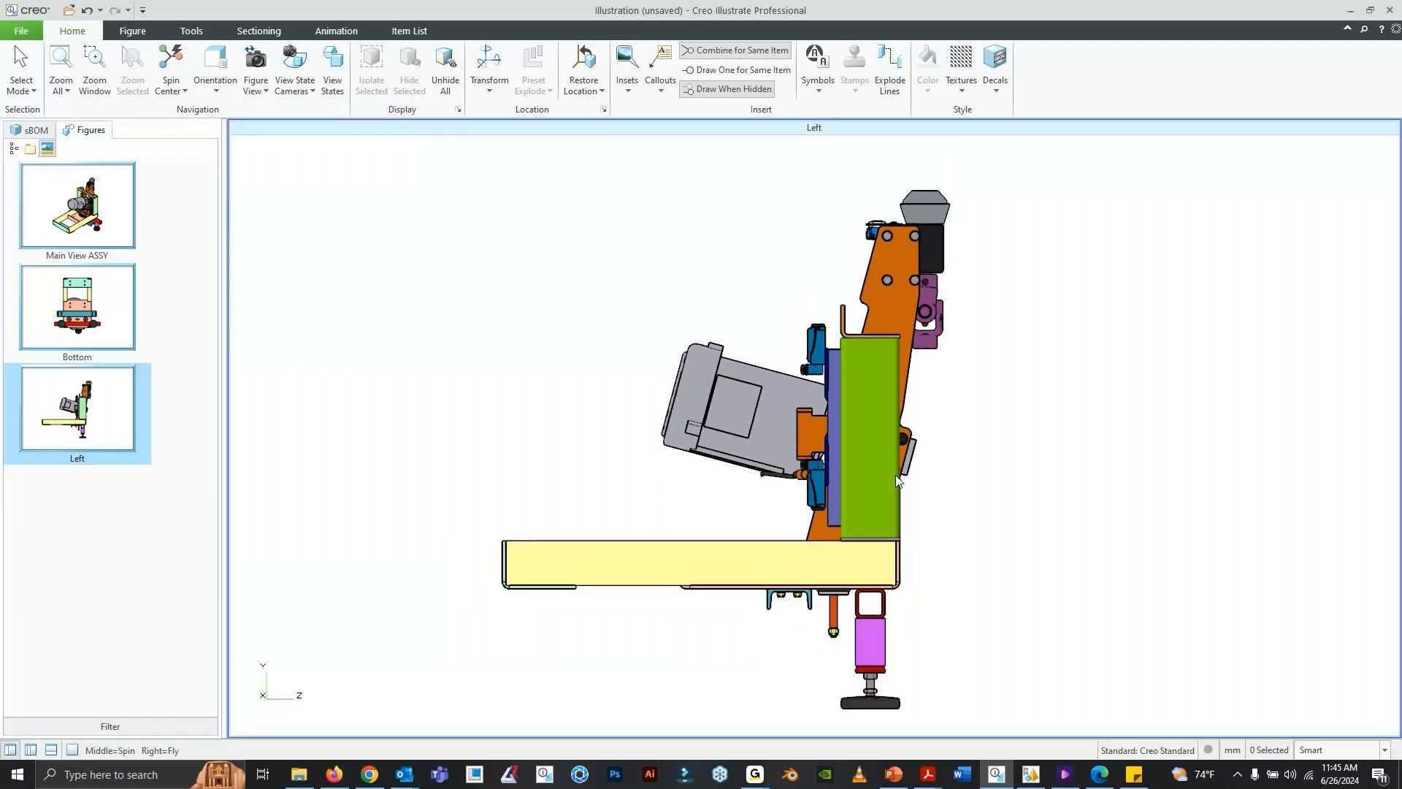
pyautogui.click(262, 93)
pyautogui.click(292, 125)
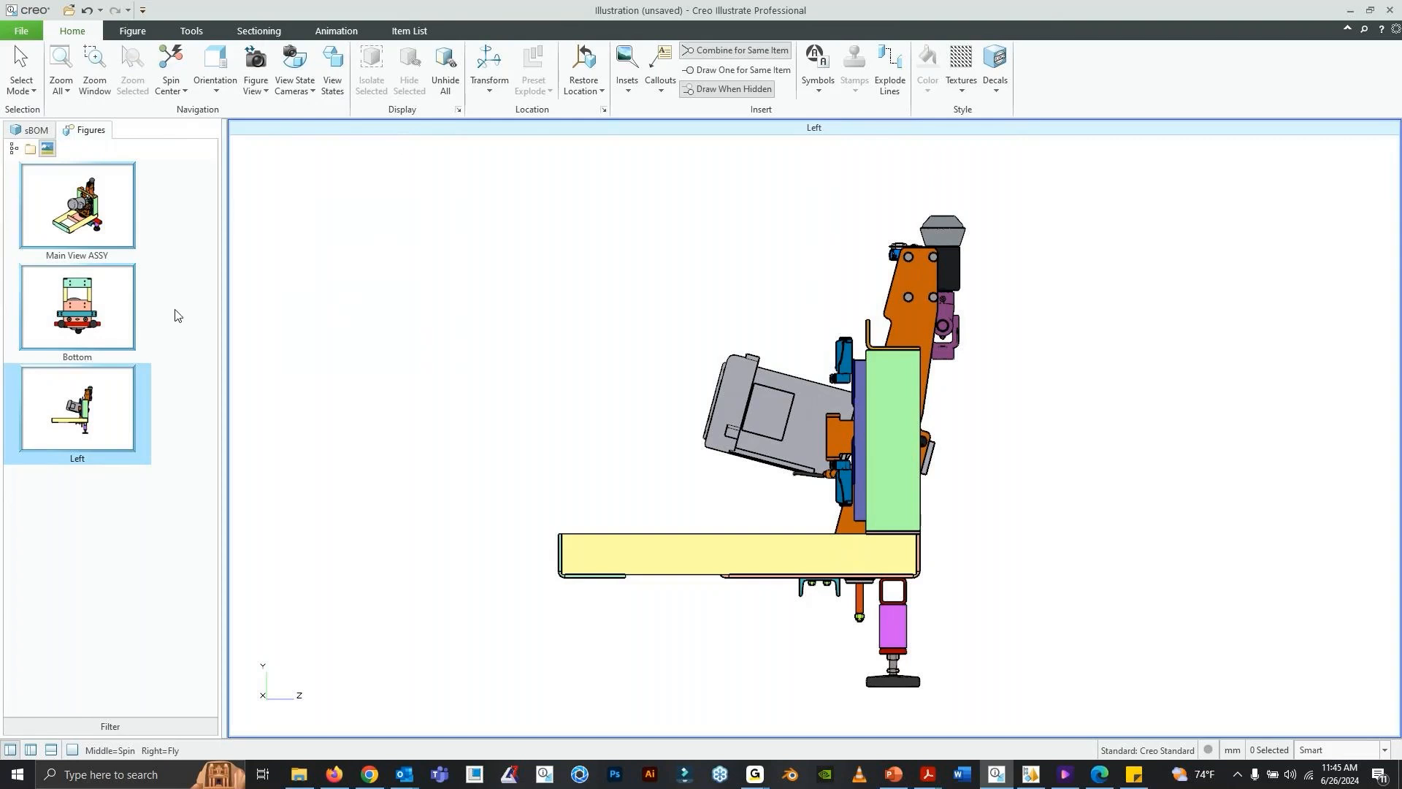
# - Duplicate the Main View ASSY figure and spin the copy to a slightly lower viewing angle with free space beside the machine
pyautogui.rightClick(70, 209)
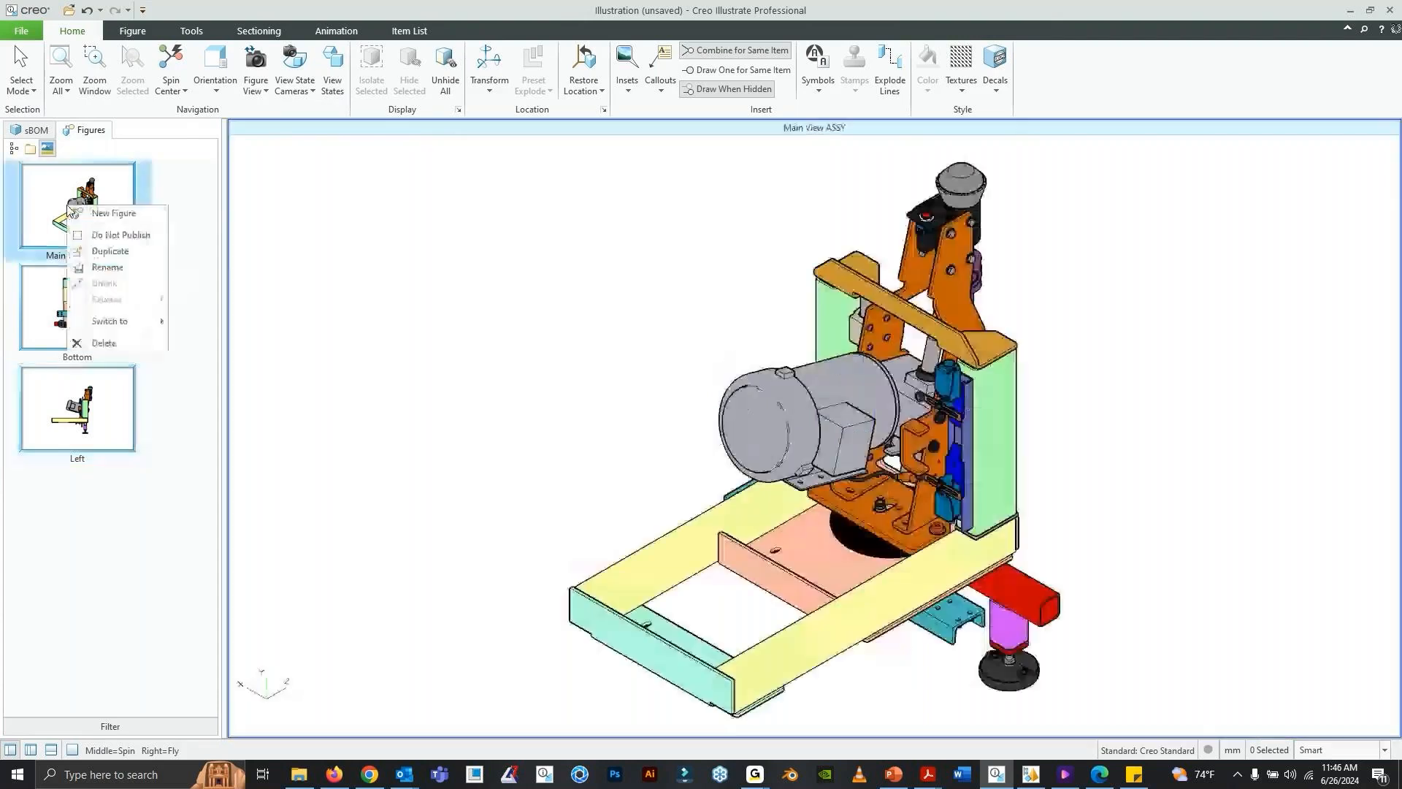
pyautogui.click(111, 250)
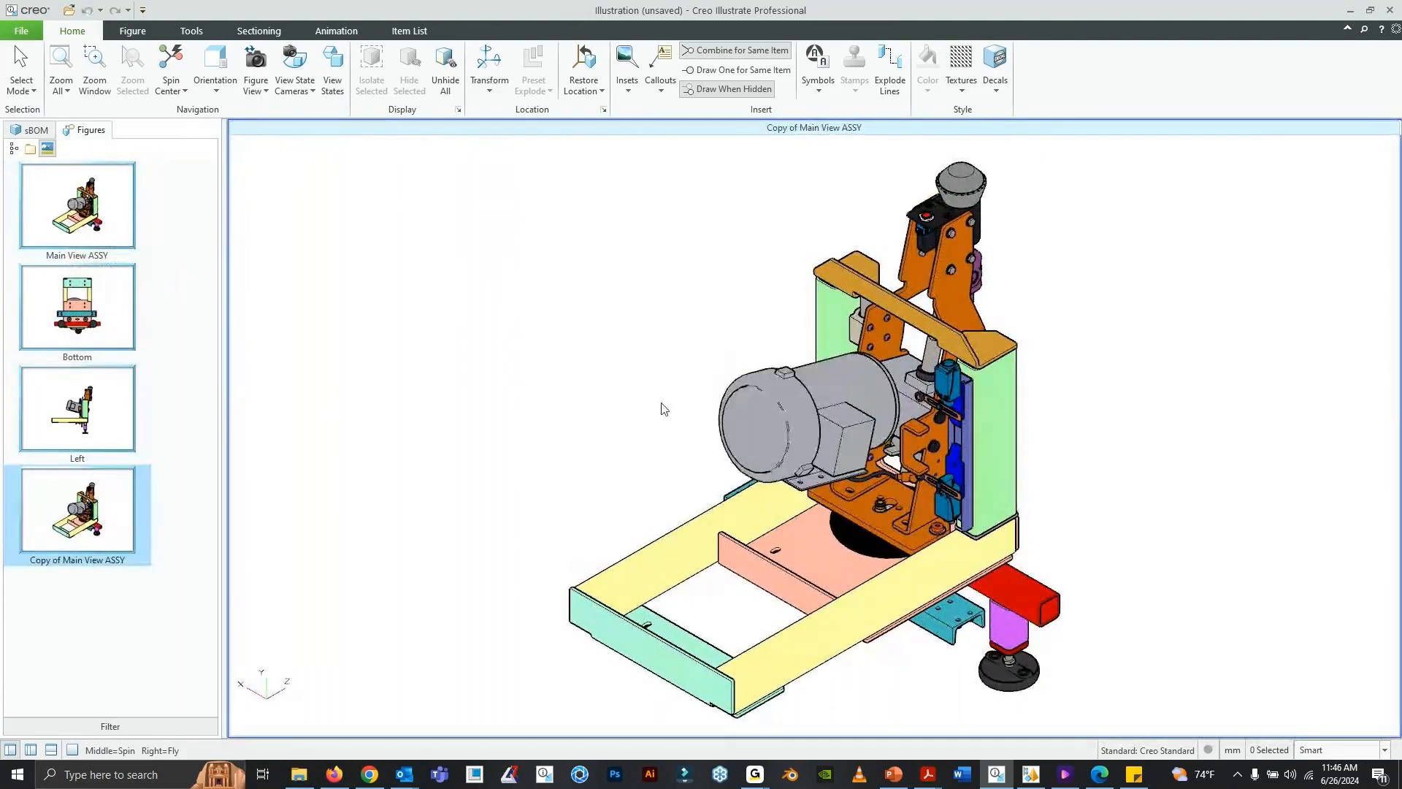
pyautogui.moveTo(661, 407); pyautogui.dragTo(835, 460, button='middle')
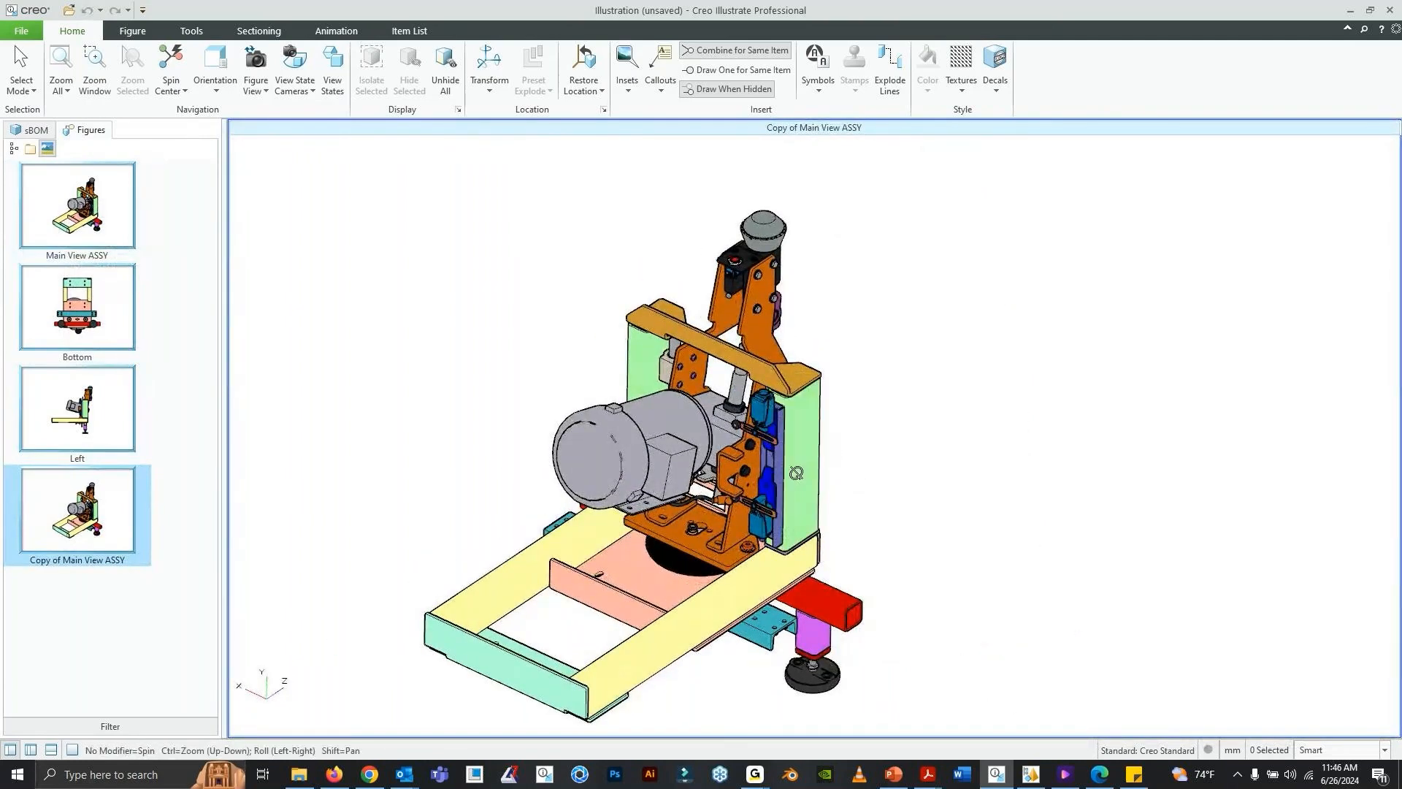
pyautogui.moveTo(791, 433); pyautogui.dragTo(795, 560, button='middle')
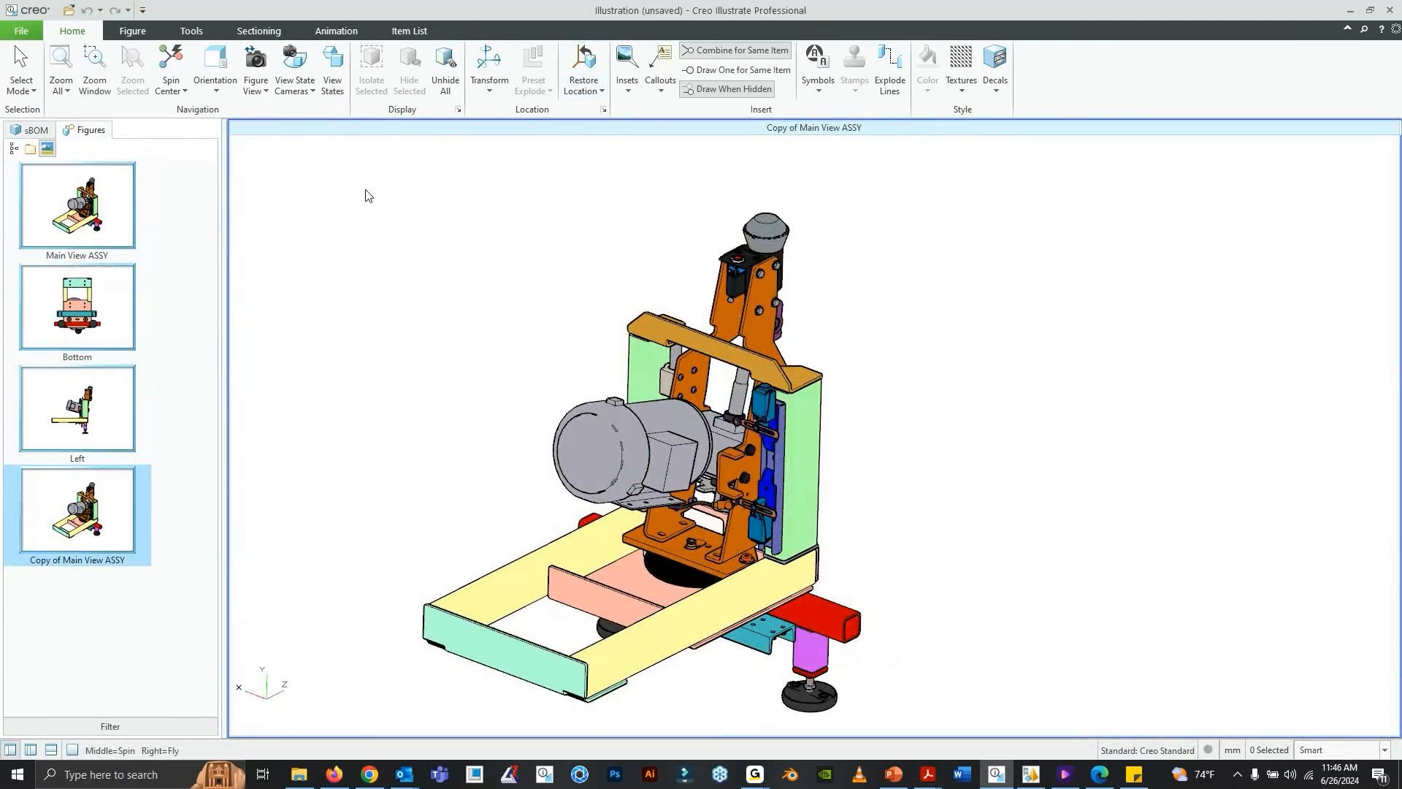
# - Insert an Inset A detail of the slotted link near the lower blue bracket, placed in the empty space beside the machine
pyautogui.click(629, 91)
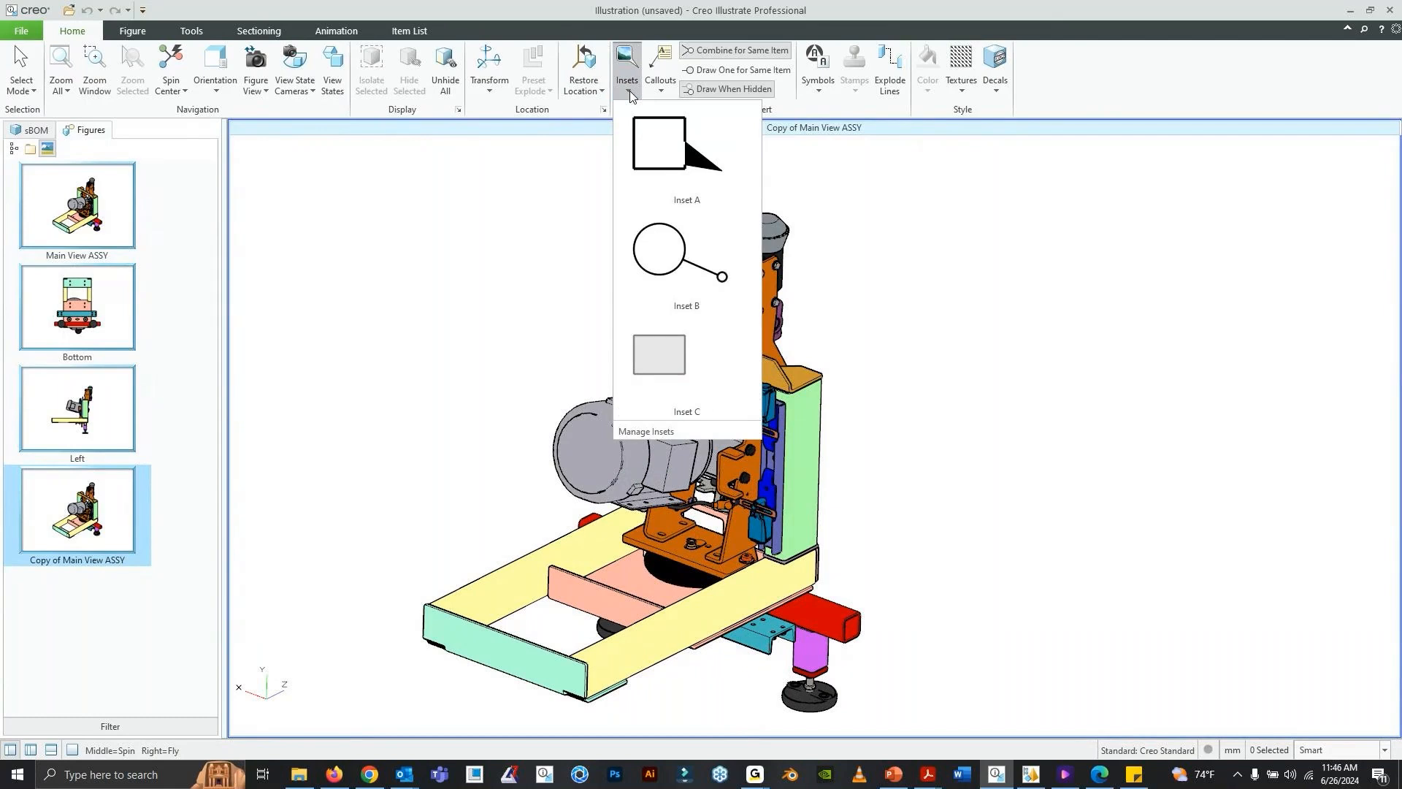
pyautogui.click(692, 182)
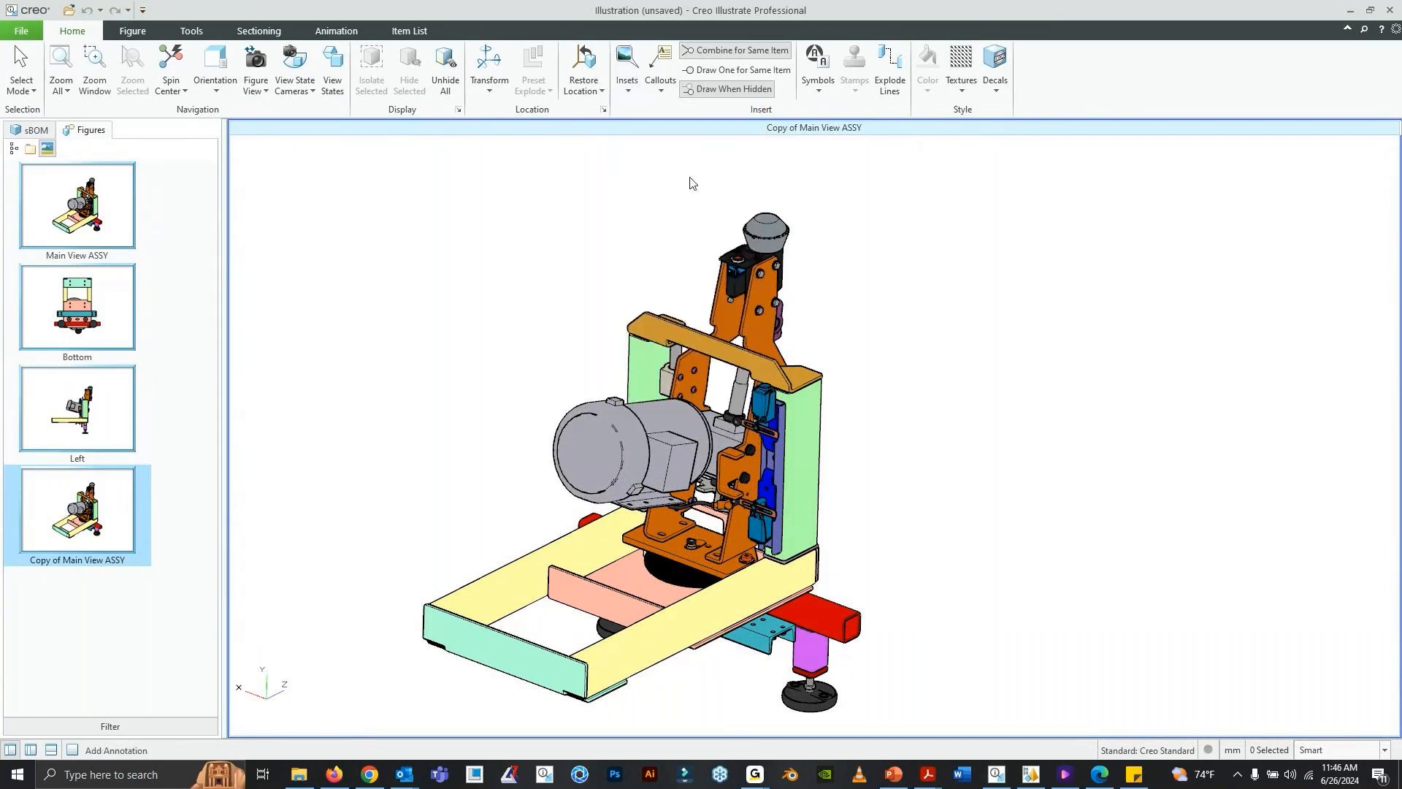
pyautogui.click(747, 502)
pyautogui.click(1001, 440)
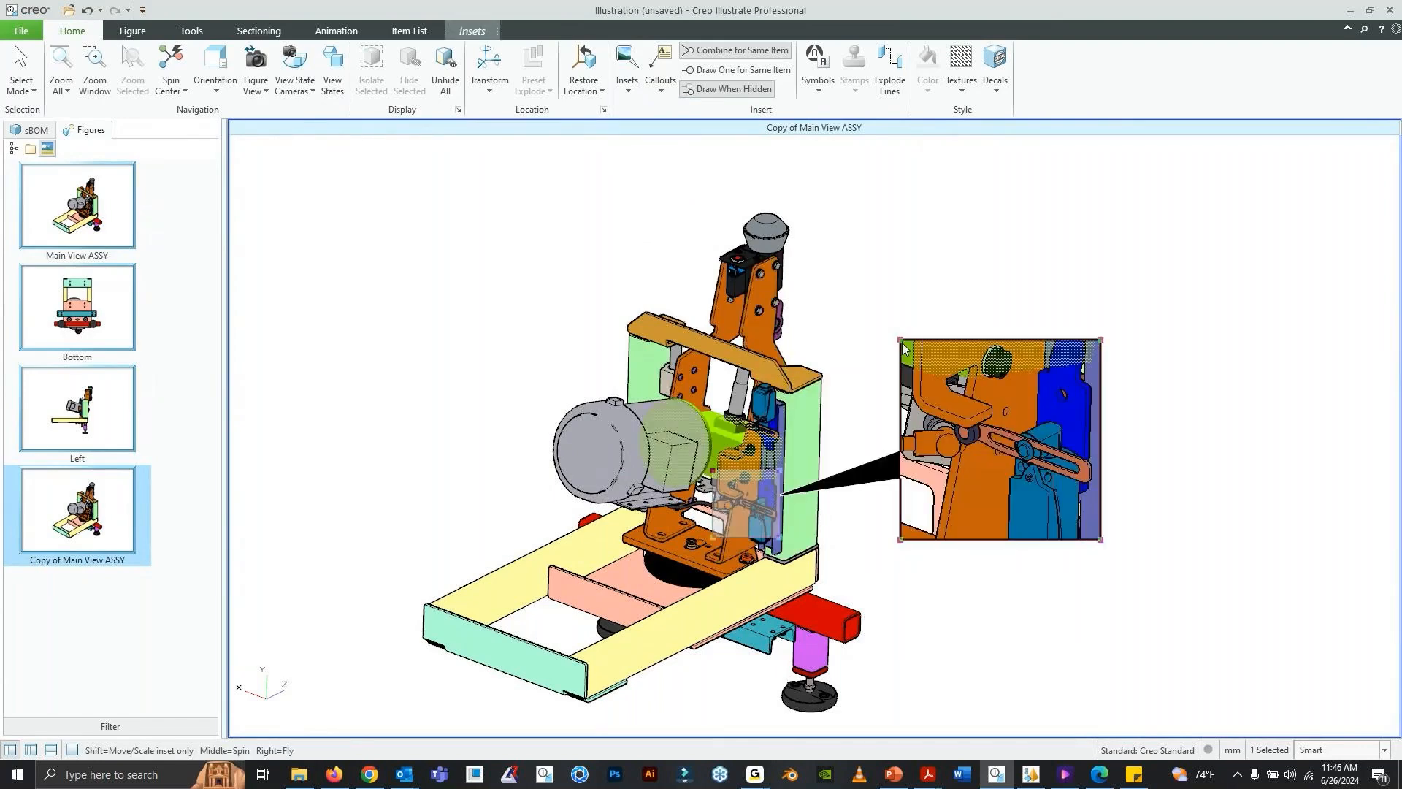
# - Enlarge the square detail inset and move it up and away from the machine, keeping the model clear of it
pyautogui.moveTo(927, 332); pyautogui.dragTo(920, 295)
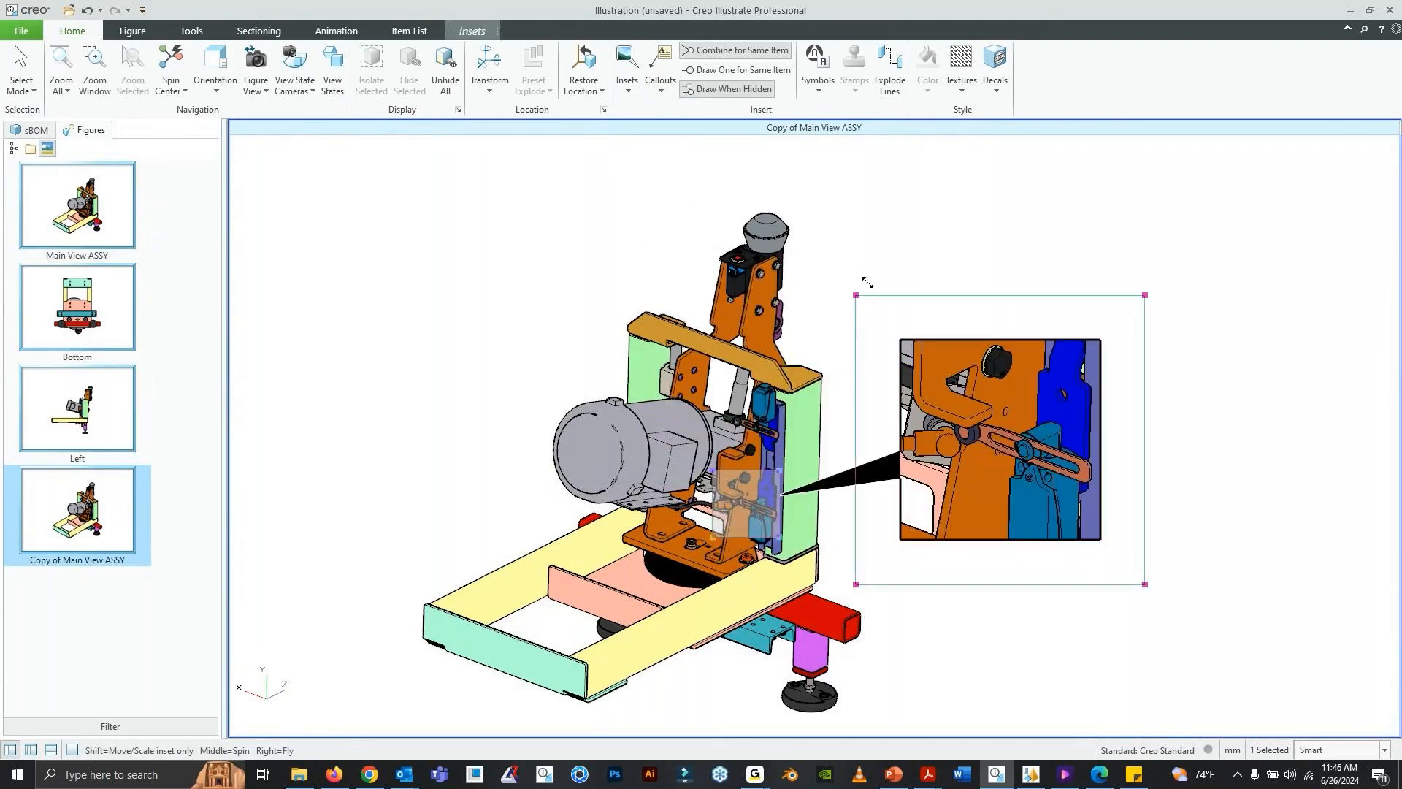
pyautogui.click(919, 295)
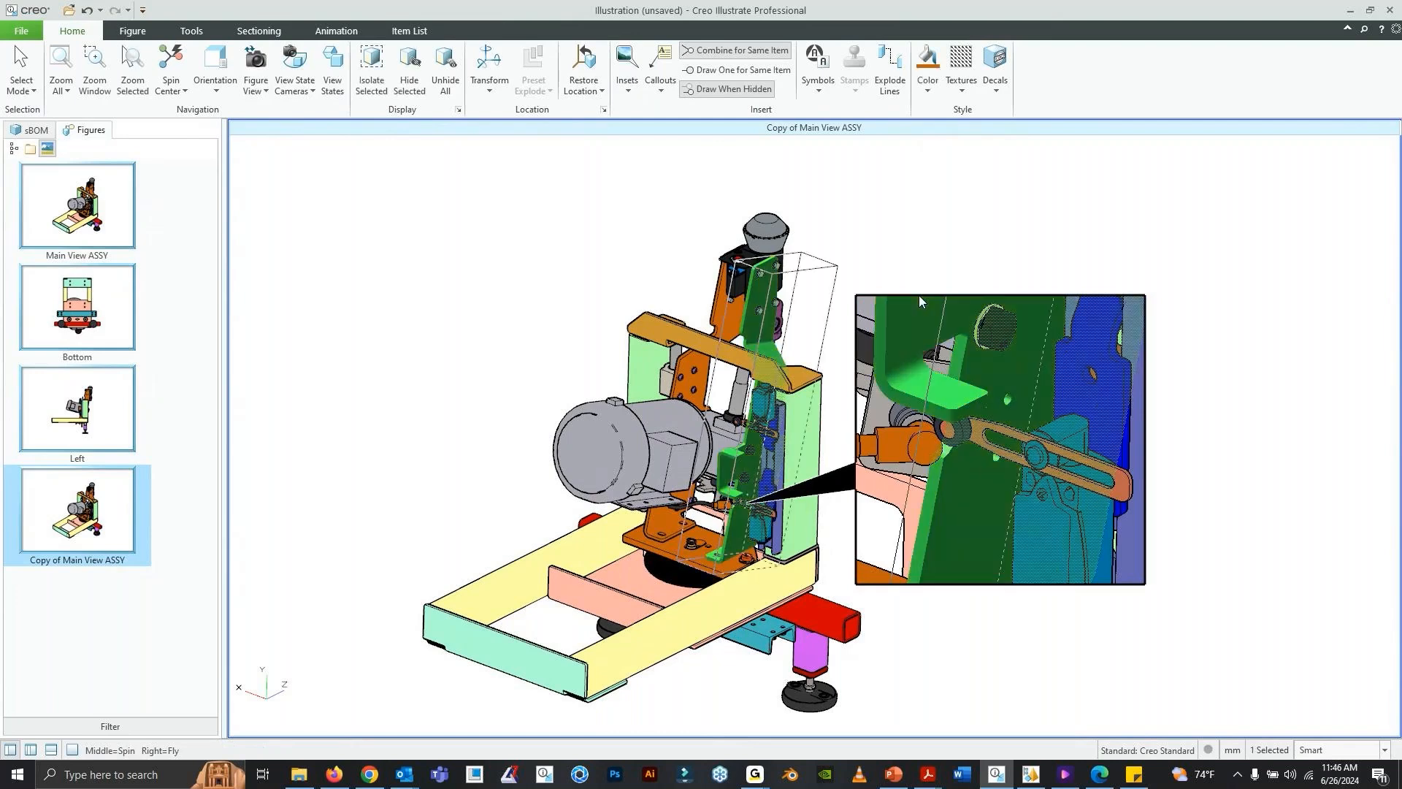
pyautogui.click(925, 292)
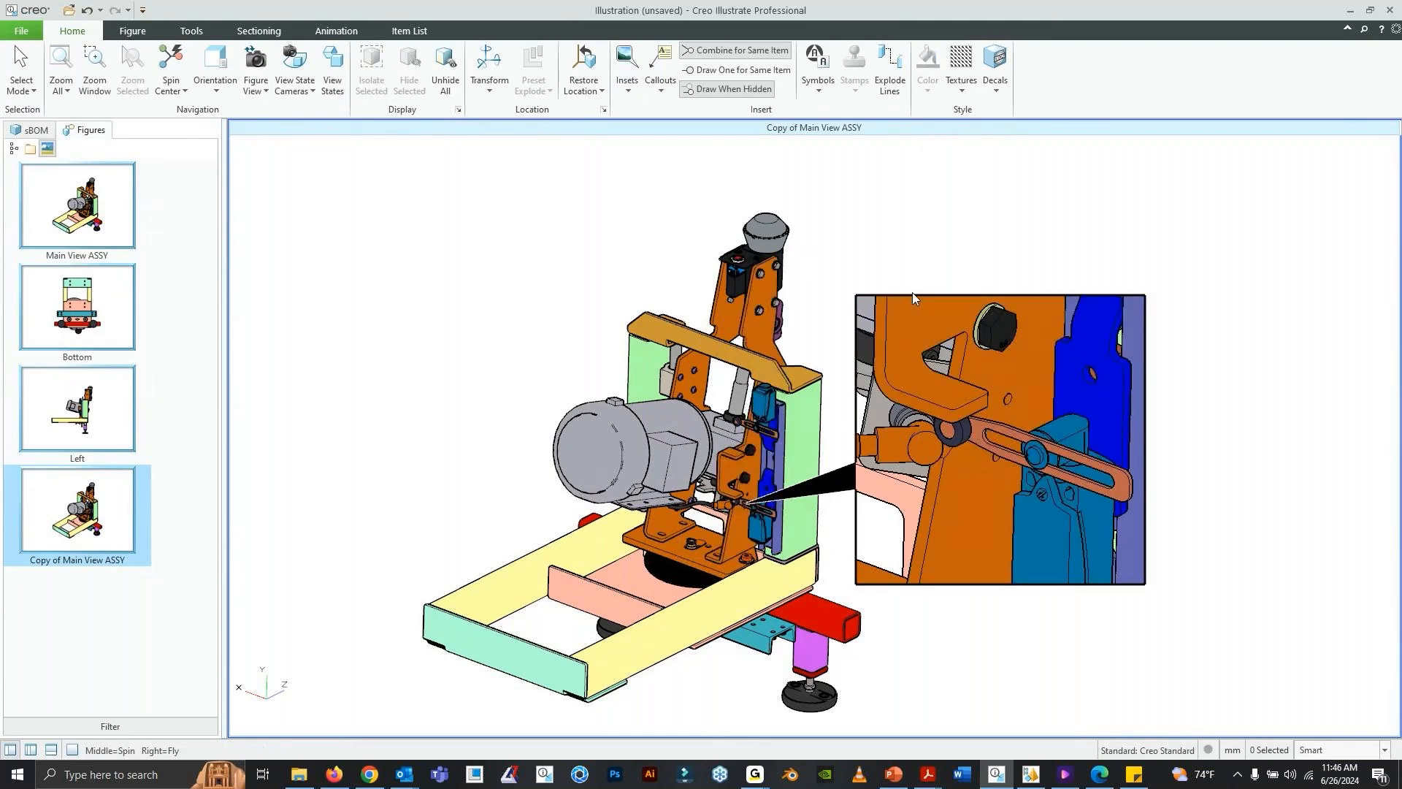
pyautogui.moveTo(914, 294); pyautogui.dragTo(961, 256)
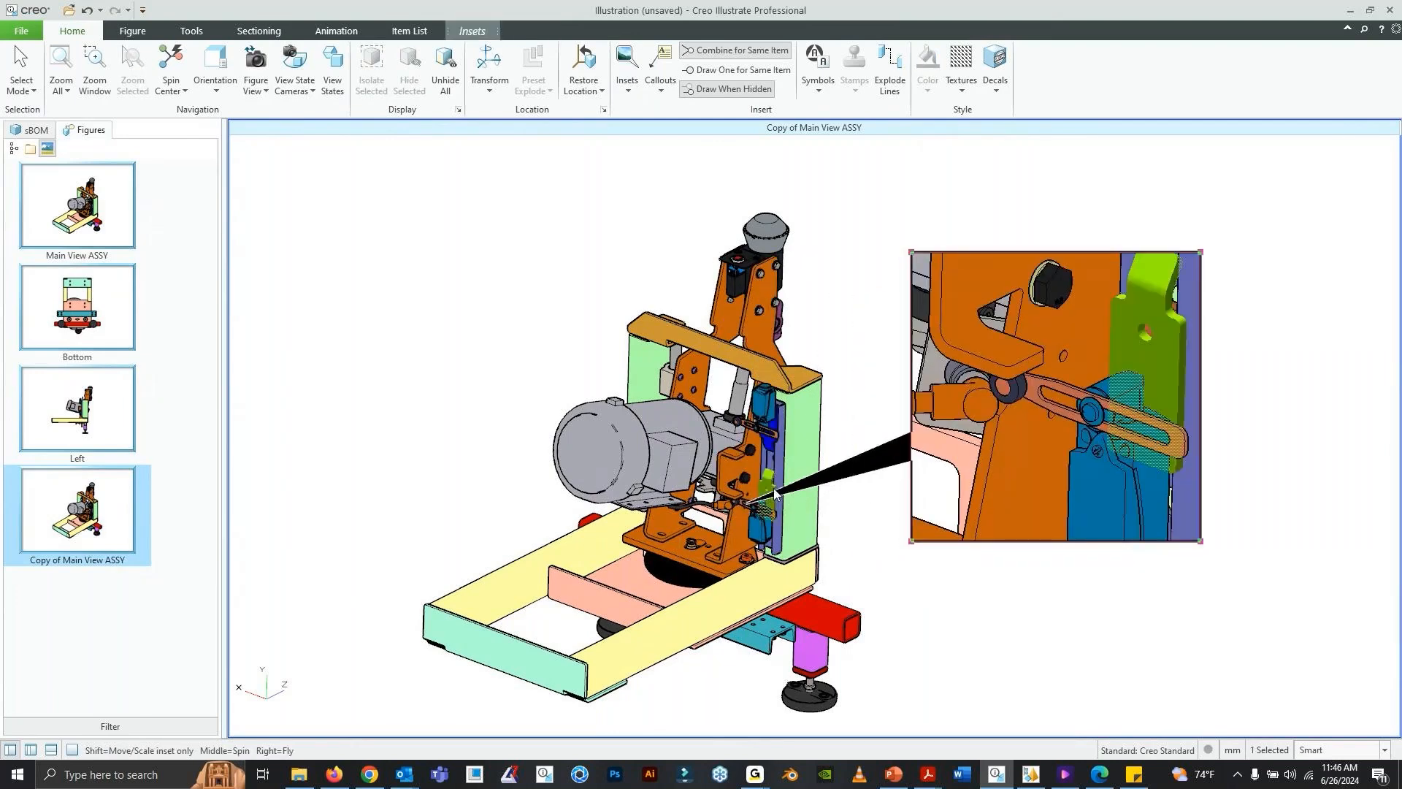
pyautogui.click(763, 517)
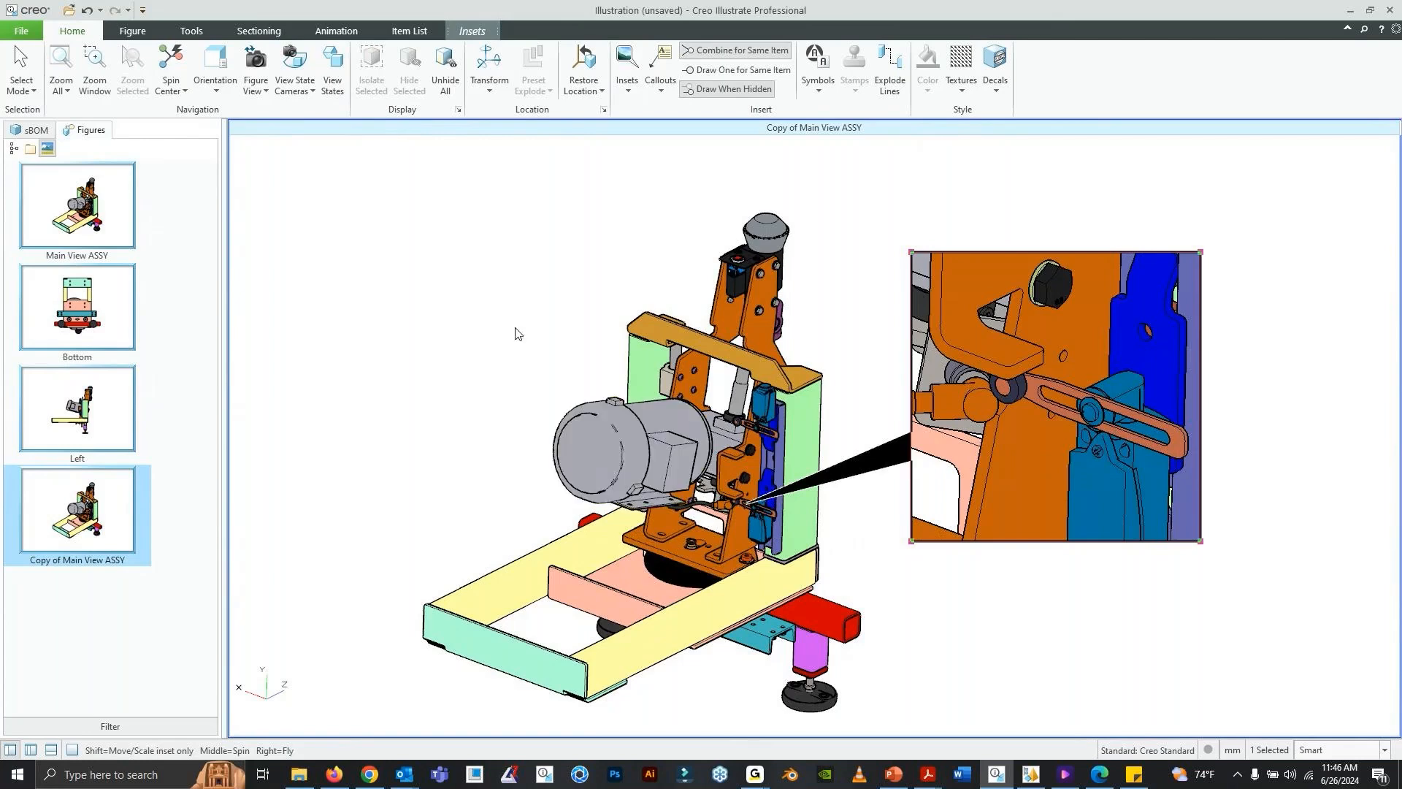
pyautogui.scroll(-1, 979, 393)
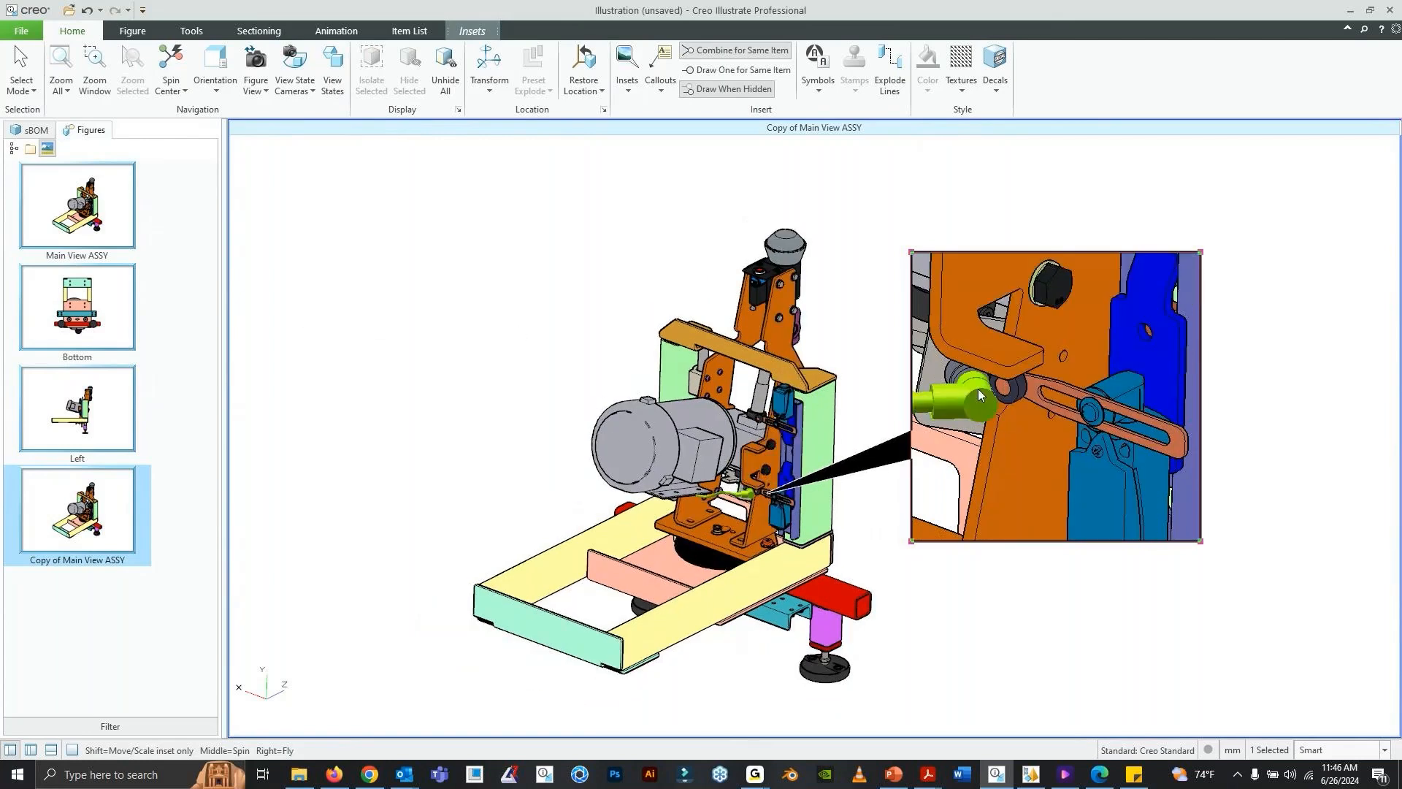
pyautogui.keyDown('shift'); pyautogui.moveTo(881, 317); pyautogui.dragTo(849, 327, button='middle'); pyautogui.keyUp('shift')
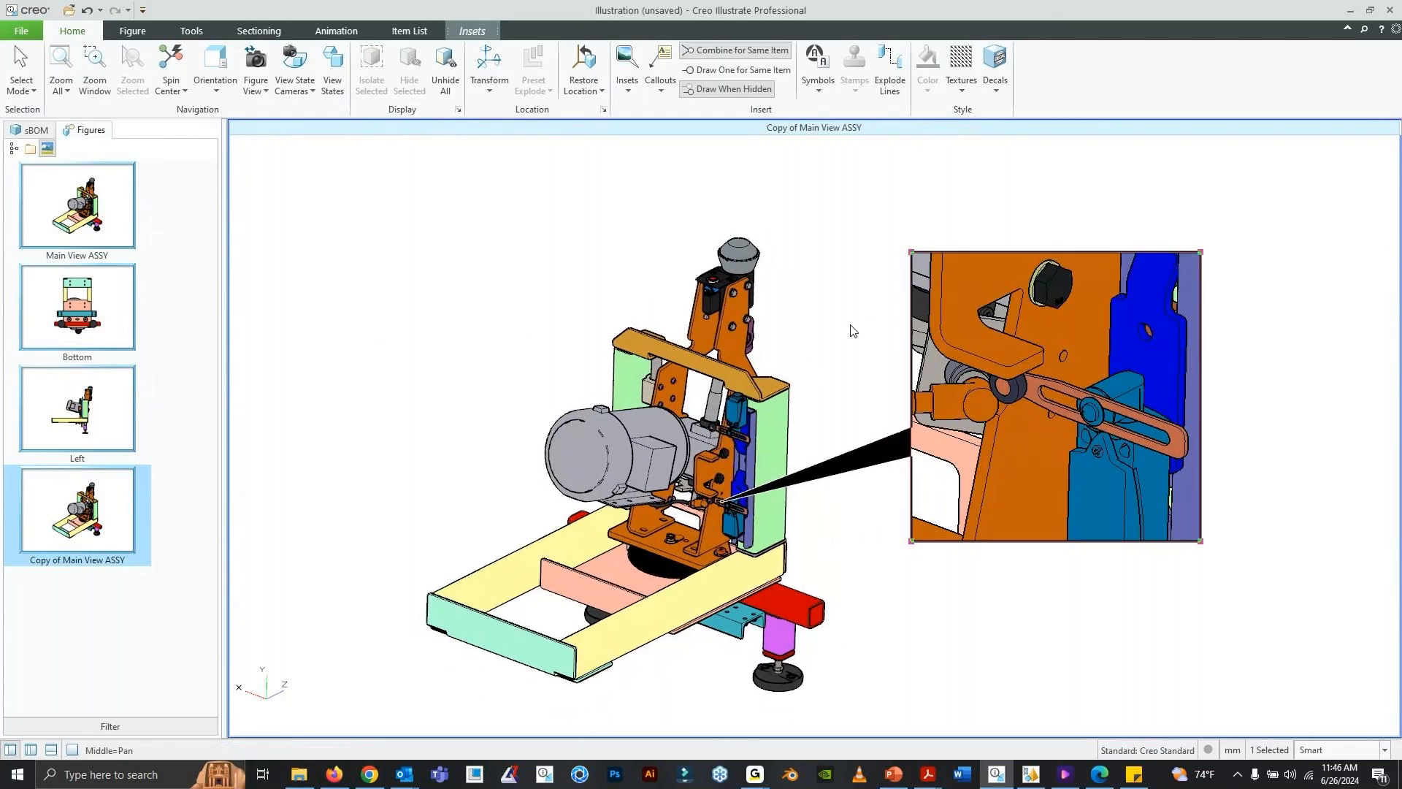
pyautogui.click(665, 88)
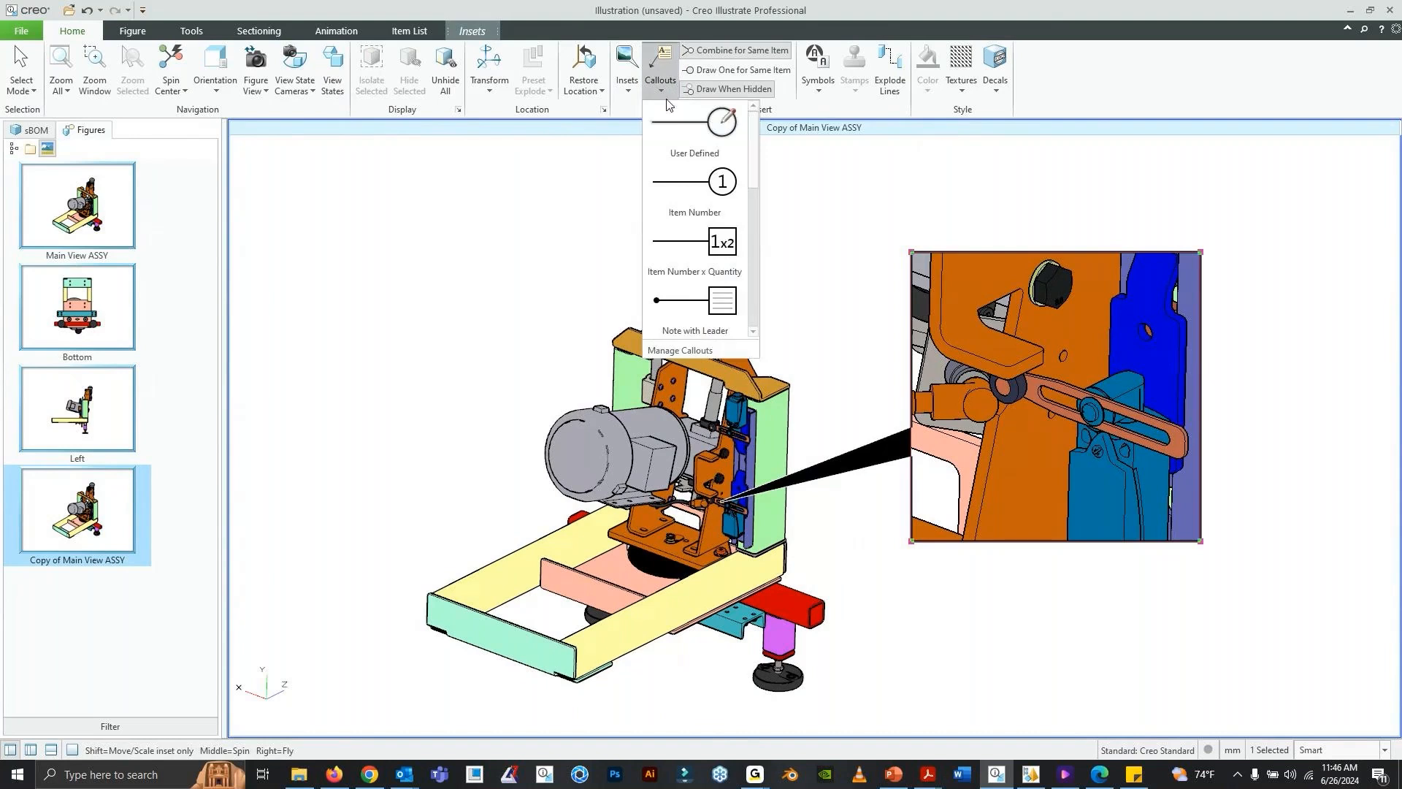
pyautogui.scroll(-1, 699, 213)
pyautogui.scroll(1, 699, 214)
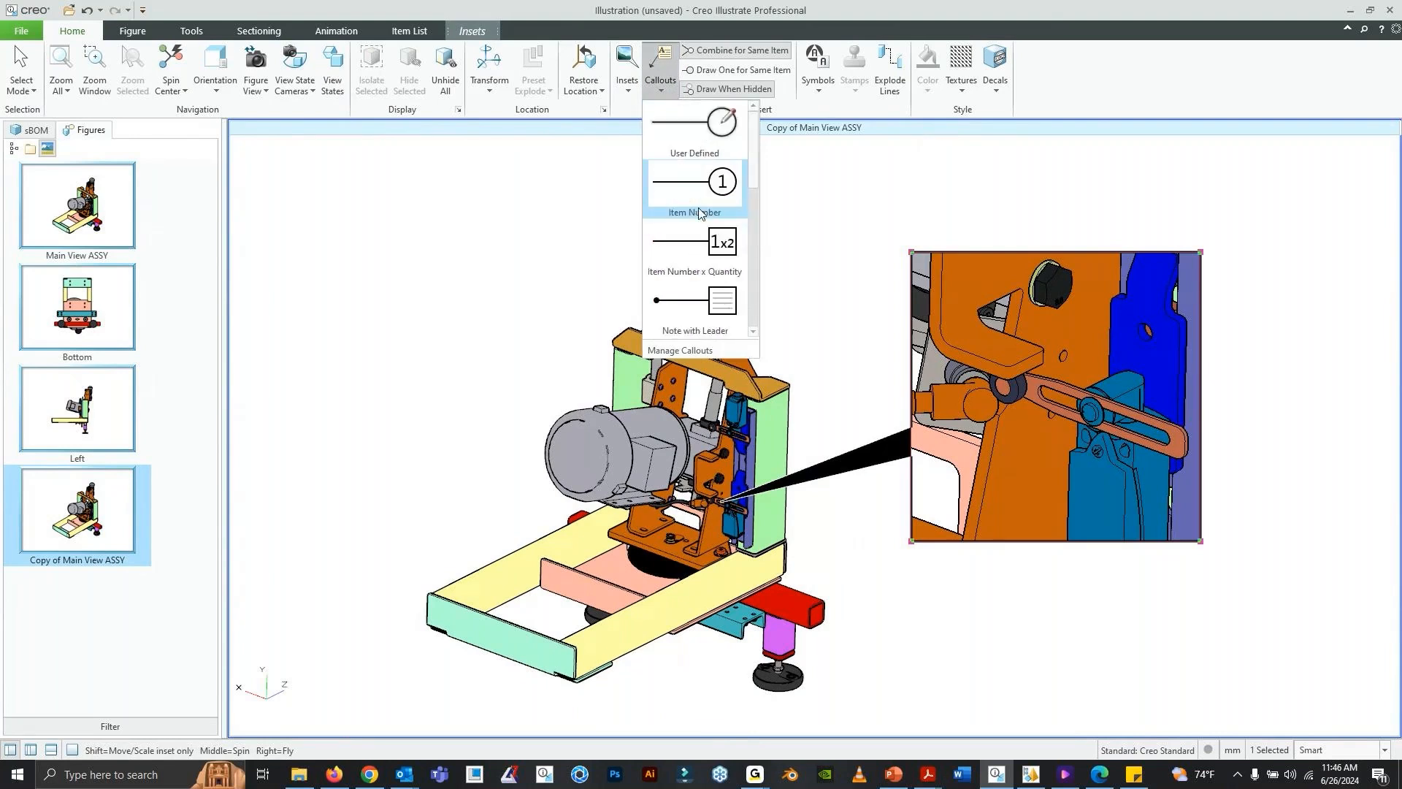
pyautogui.scroll(-1, 699, 213)
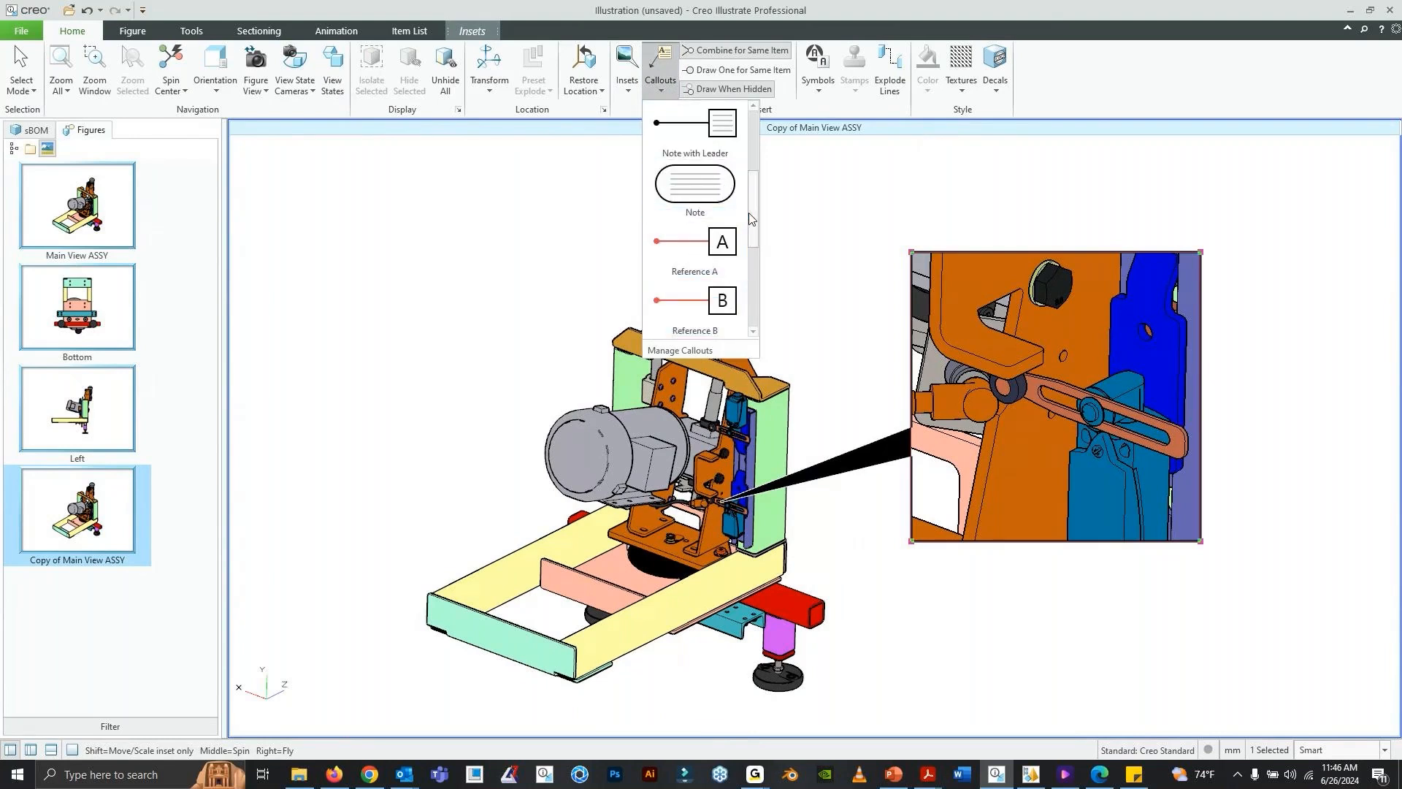
pyautogui.click(449, 239)
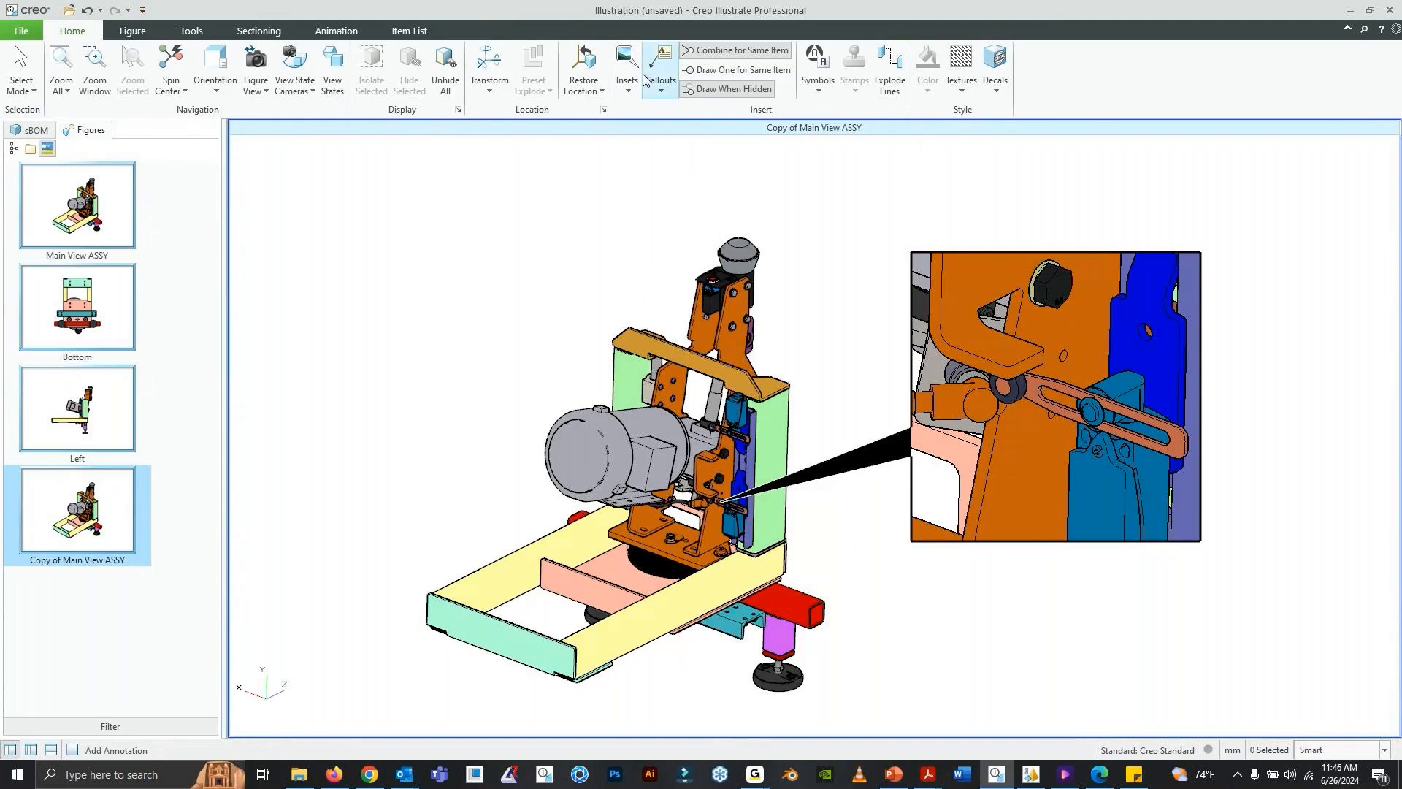
# - Insert a Note callout without a leader in the empty space beside the upper part of the machine, on the motor side
pyautogui.click(660, 89)
pyautogui.scroll(-2, 694, 199)
pyautogui.scroll(2, 721, 242)
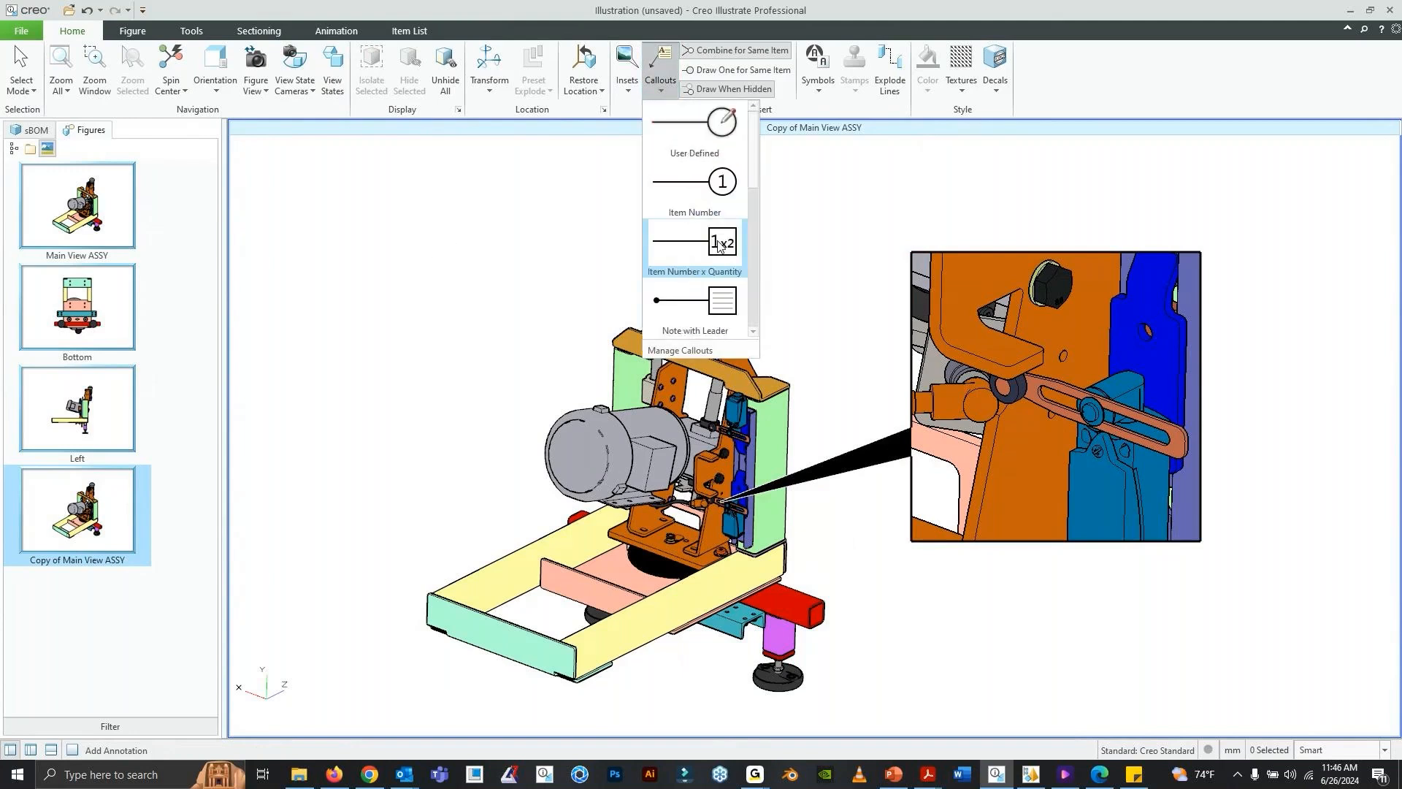
pyautogui.scroll(-1, 721, 241)
pyautogui.scroll(1, 721, 241)
pyautogui.scroll(-2, 698, 173)
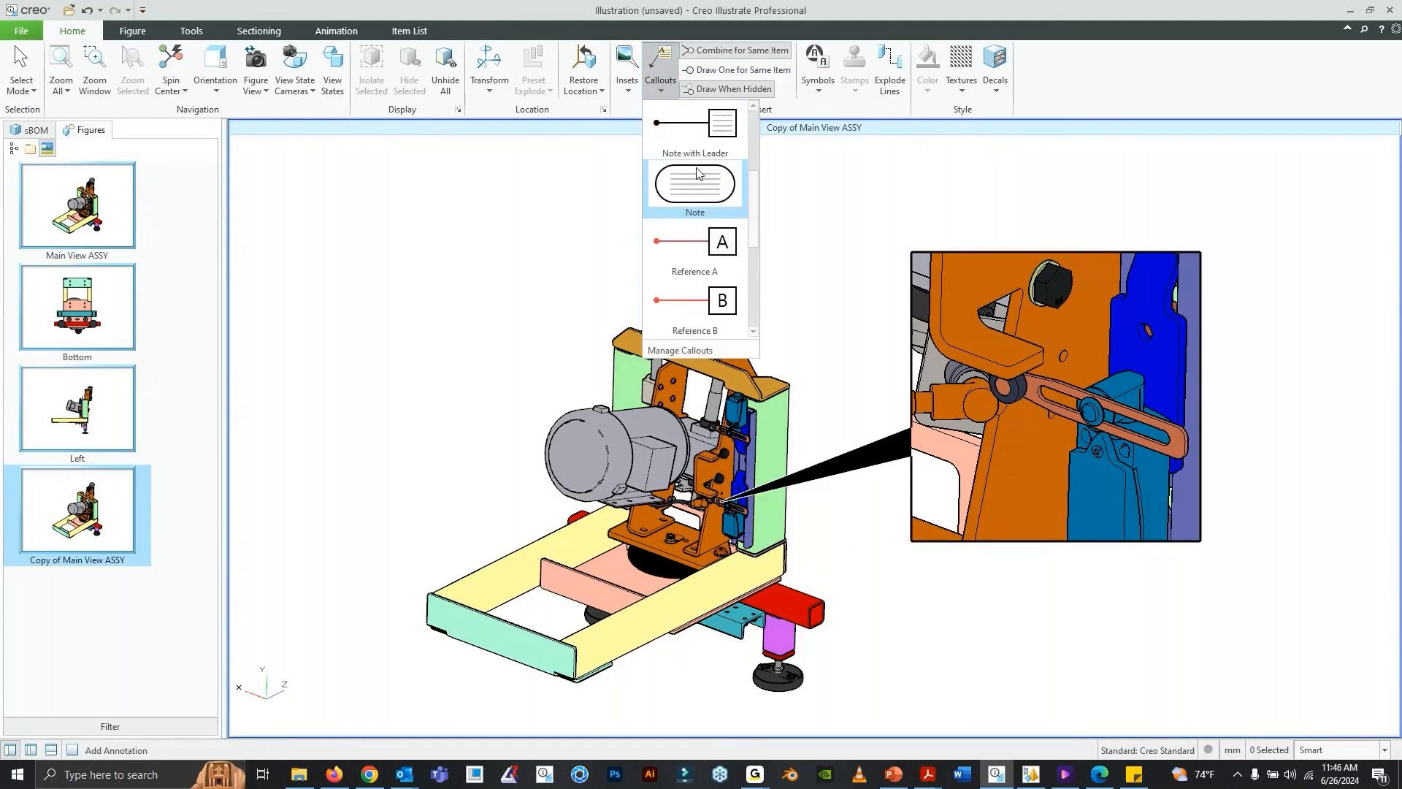
pyautogui.scroll(3, 697, 173)
pyautogui.click(691, 183)
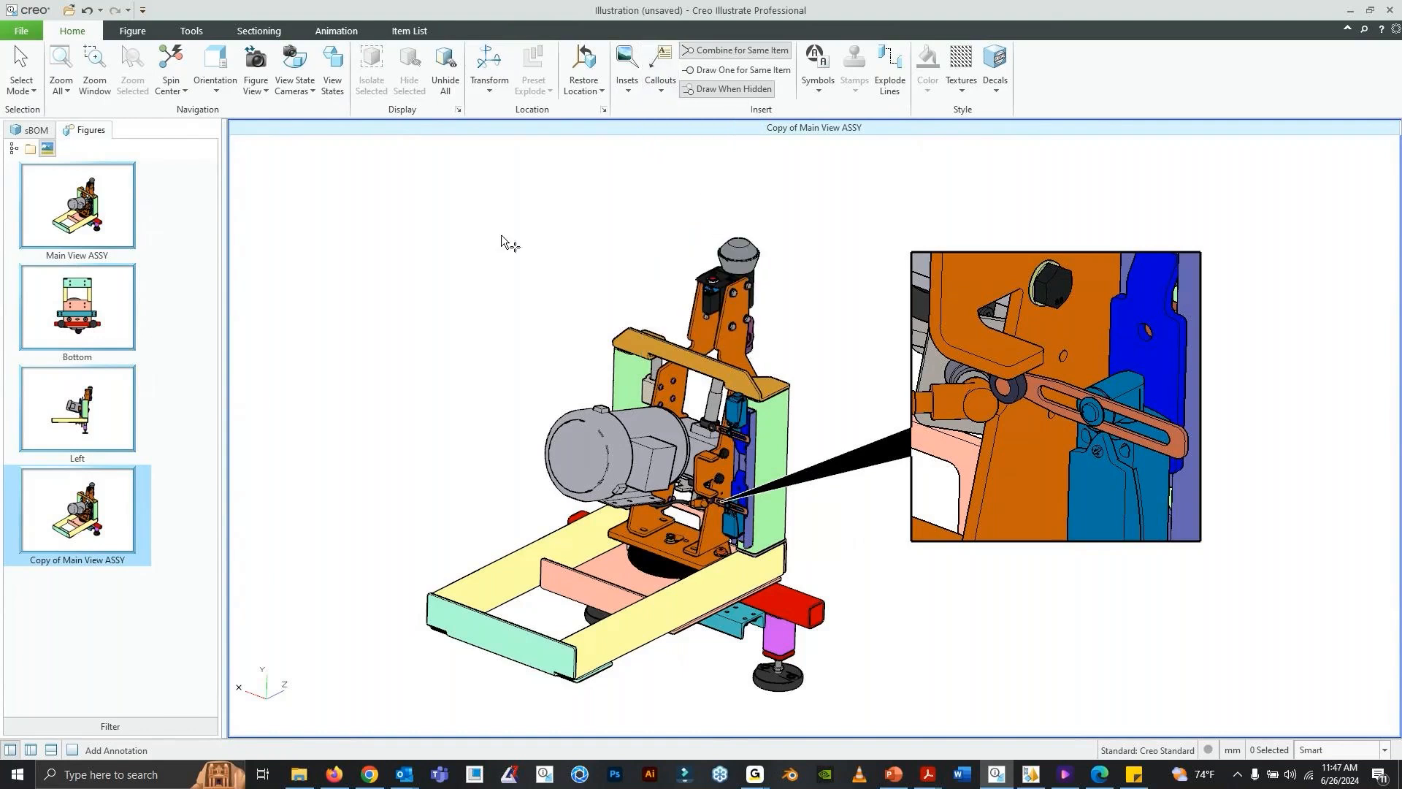
pyautogui.click(395, 263)
# - Replace the placeholder text of the new note with "DETAIL FOR LATCH"
pyautogui.doubleClick(436, 266)
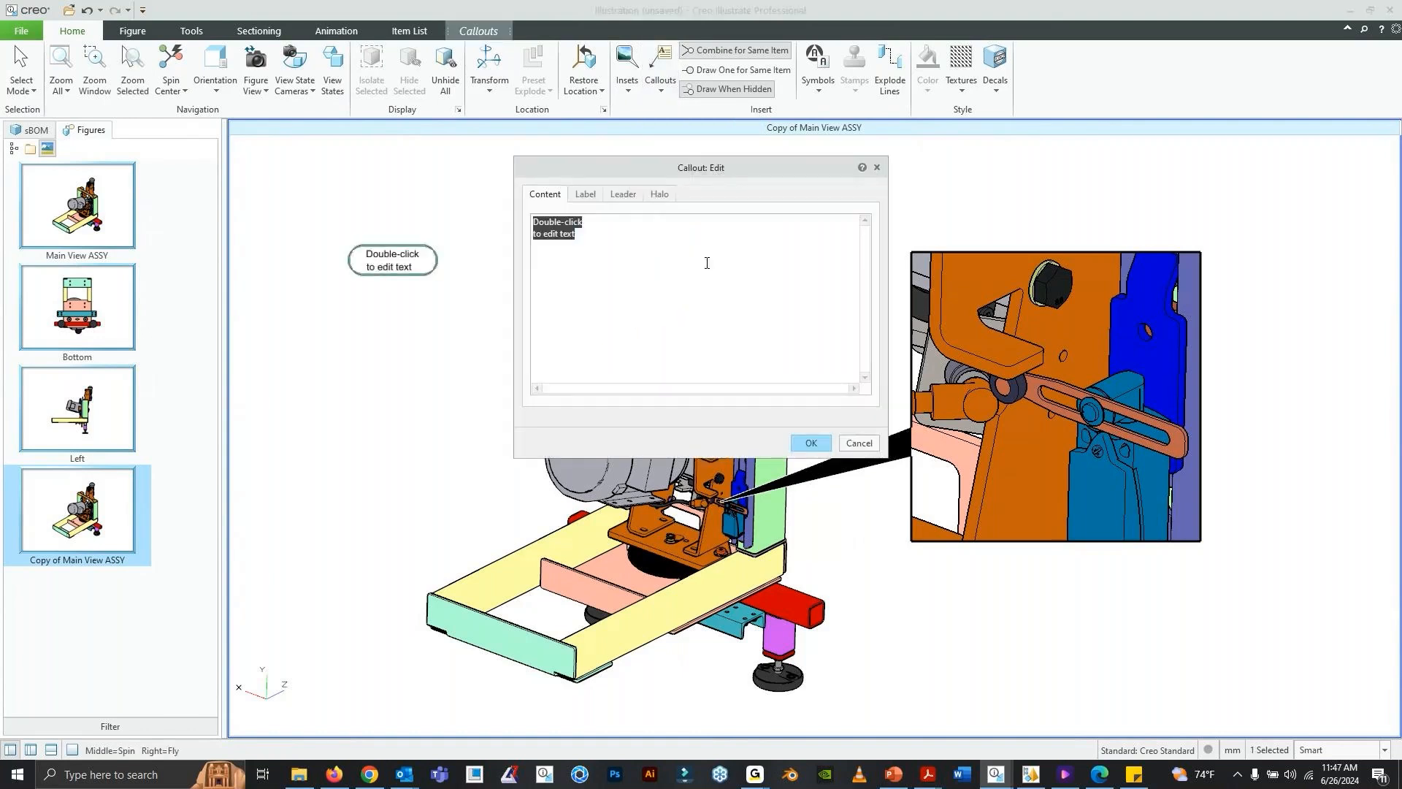
pyautogui.write('DETAILED ')
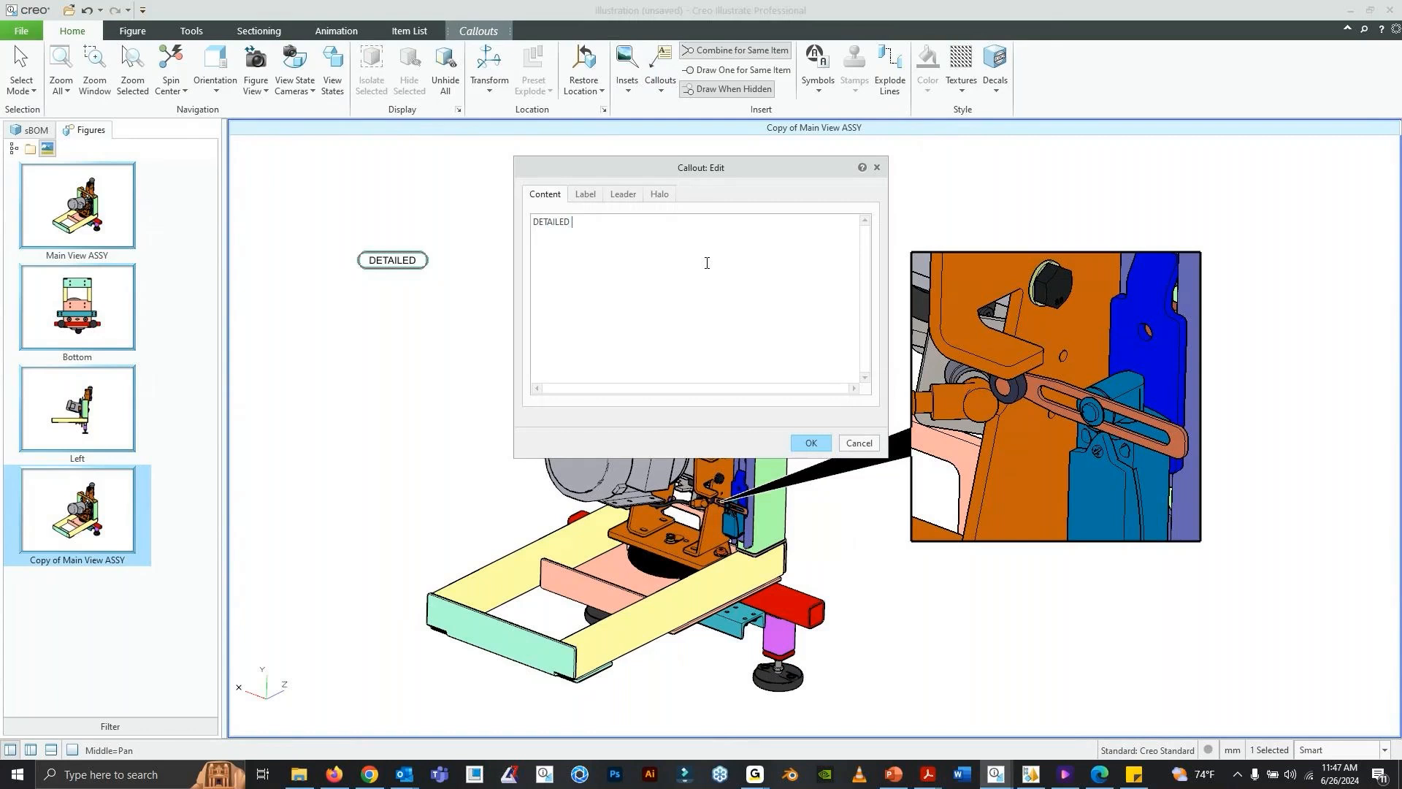
pyautogui.write('LATCH')
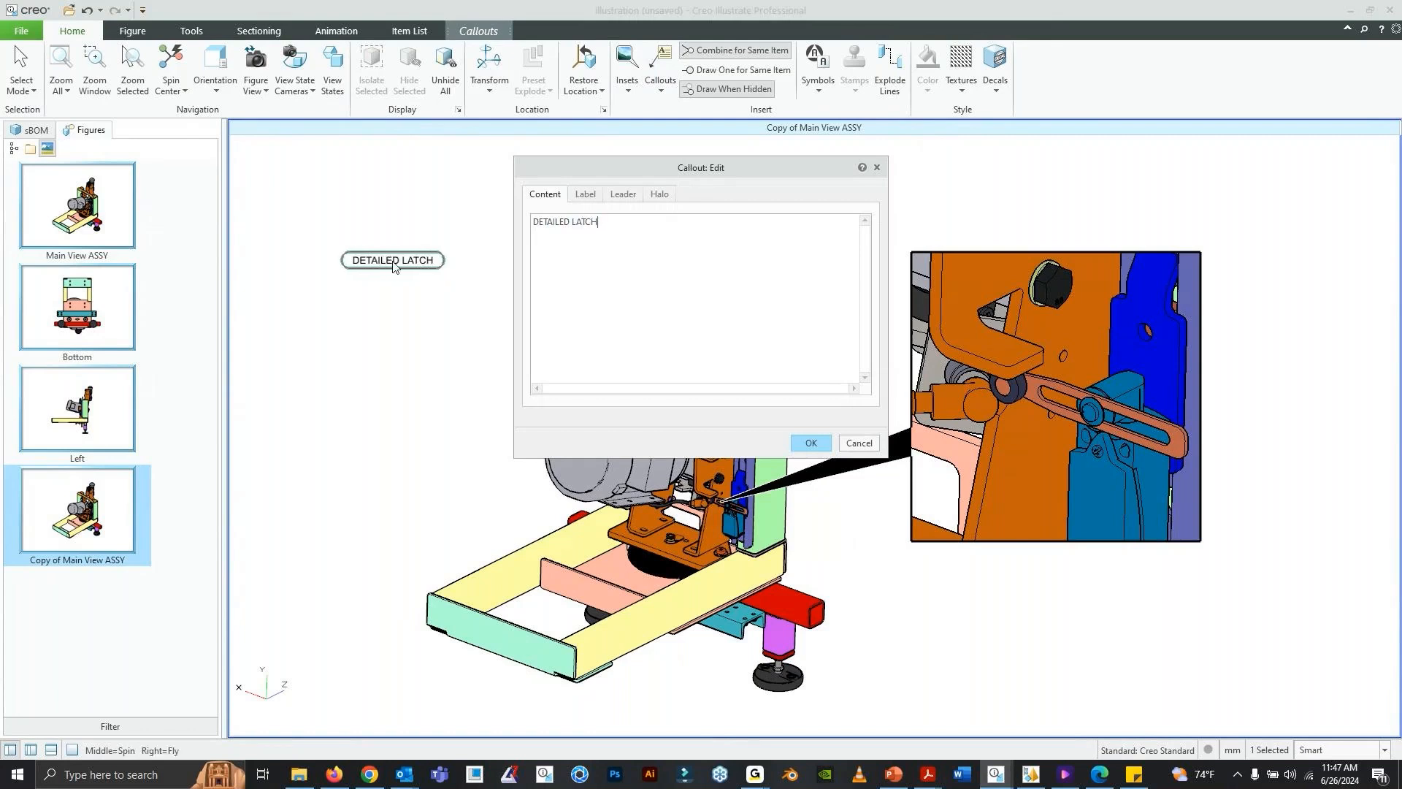
pyautogui.press('Left')
pyautogui.press('Left')
pyautogui.press('Left')
pyautogui.press('Left')
pyautogui.press('Left')
pyautogui.press('Left')
pyautogui.press('BackSpace')
pyautogui.press('BackSpace')
pyautogui.write('FOR')
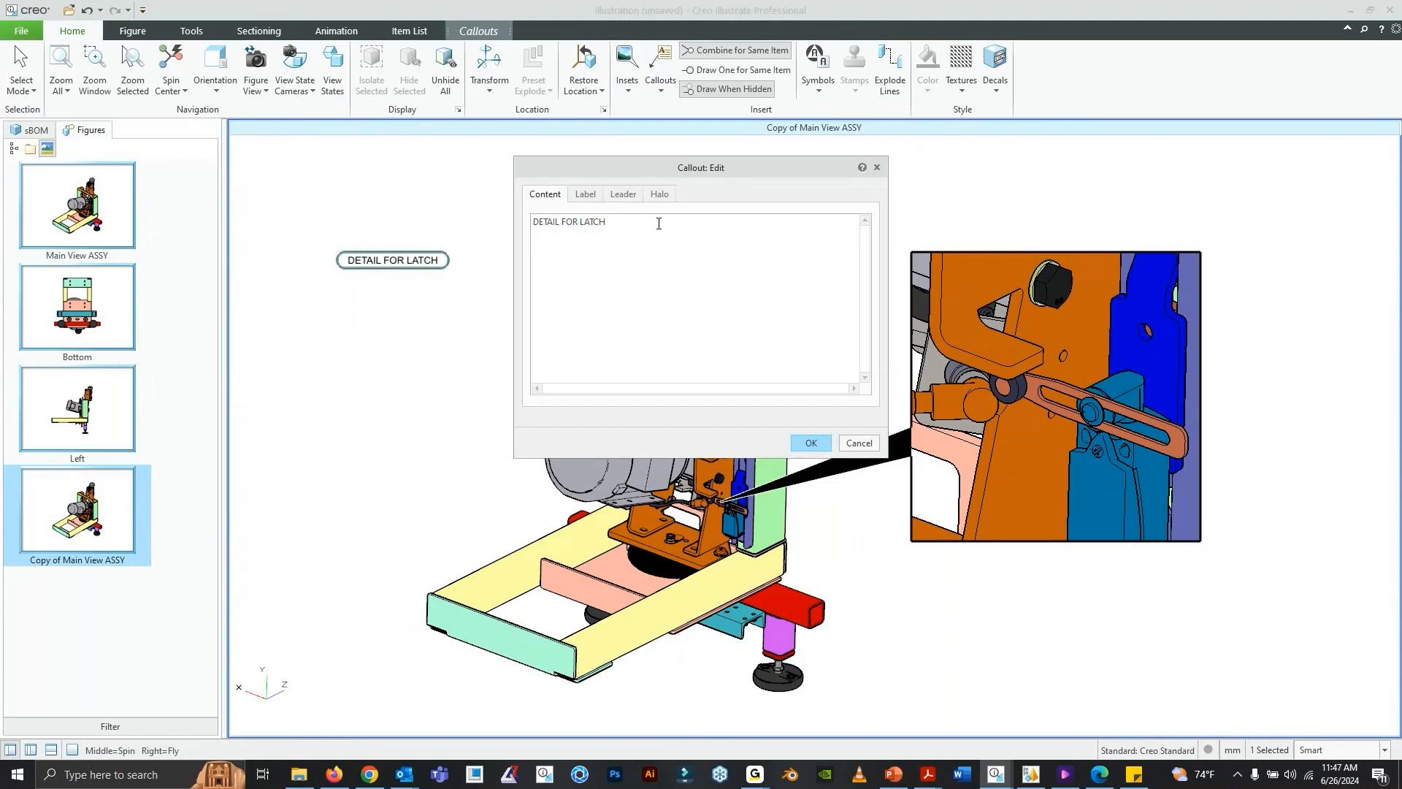
# - Give the DETAIL FOR LATCH note a Rectangle label shape and a font size of 16
pyautogui.click(593, 197)
pyautogui.click(706, 222)
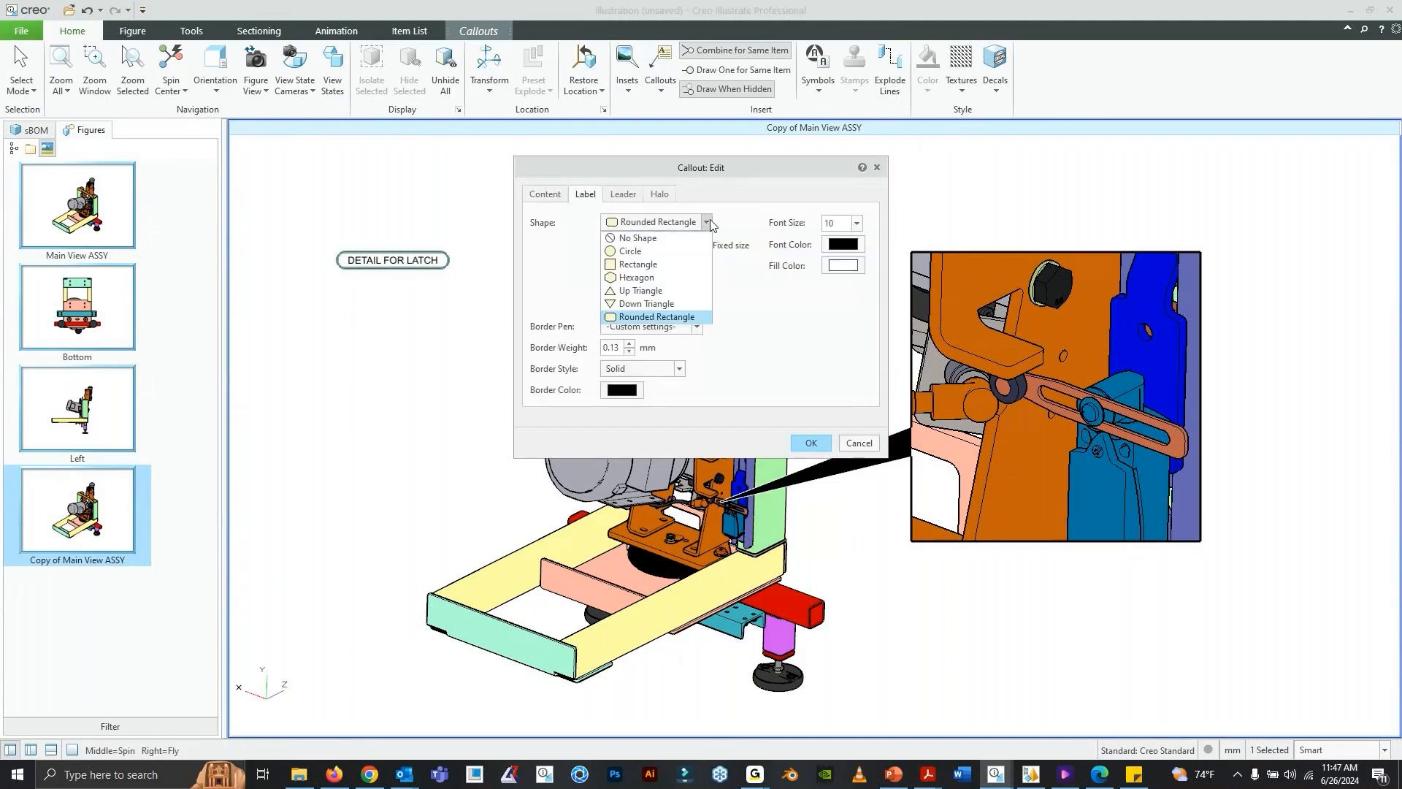
pyautogui.click(713, 170)
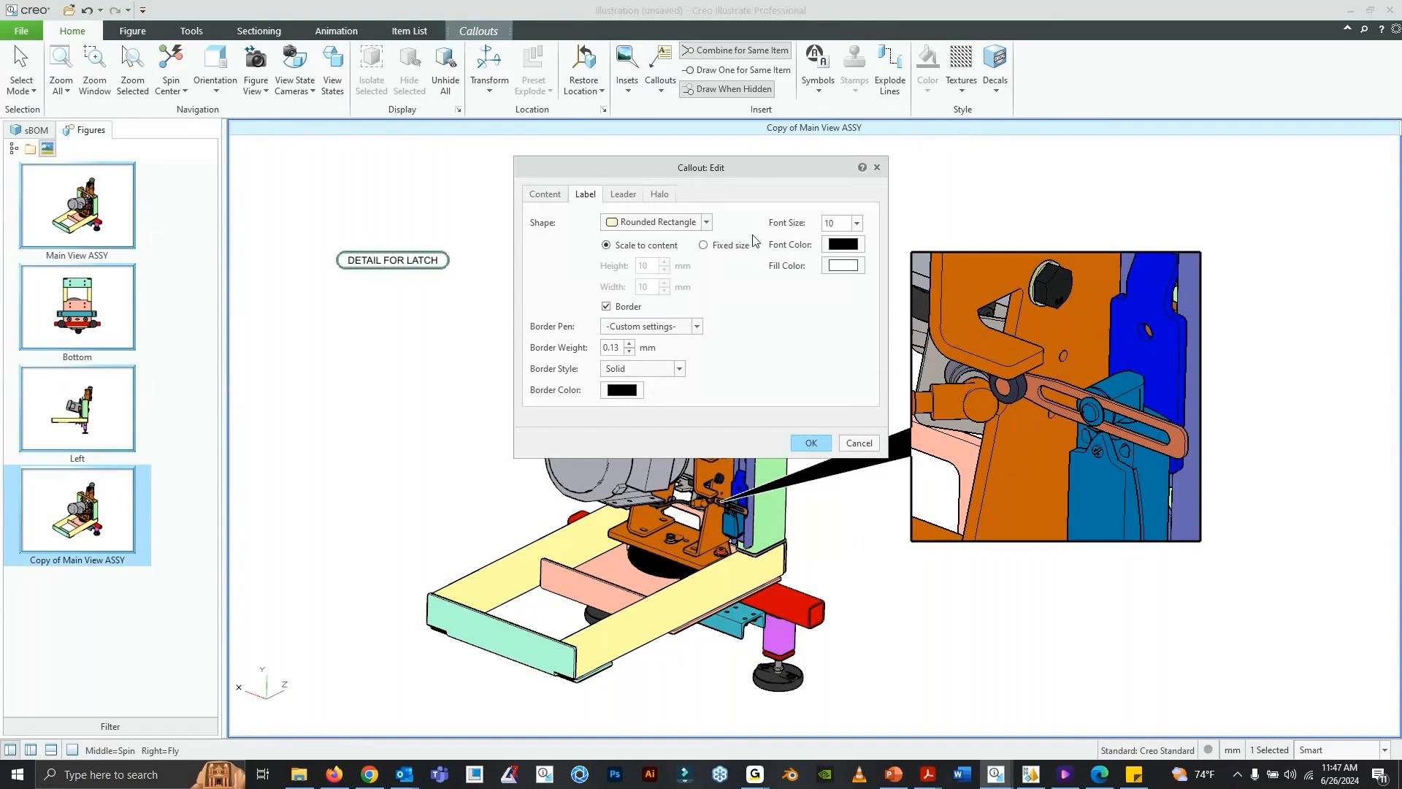
pyautogui.click(706, 223)
pyautogui.click(666, 261)
pyautogui.click(857, 223)
pyautogui.click(842, 314)
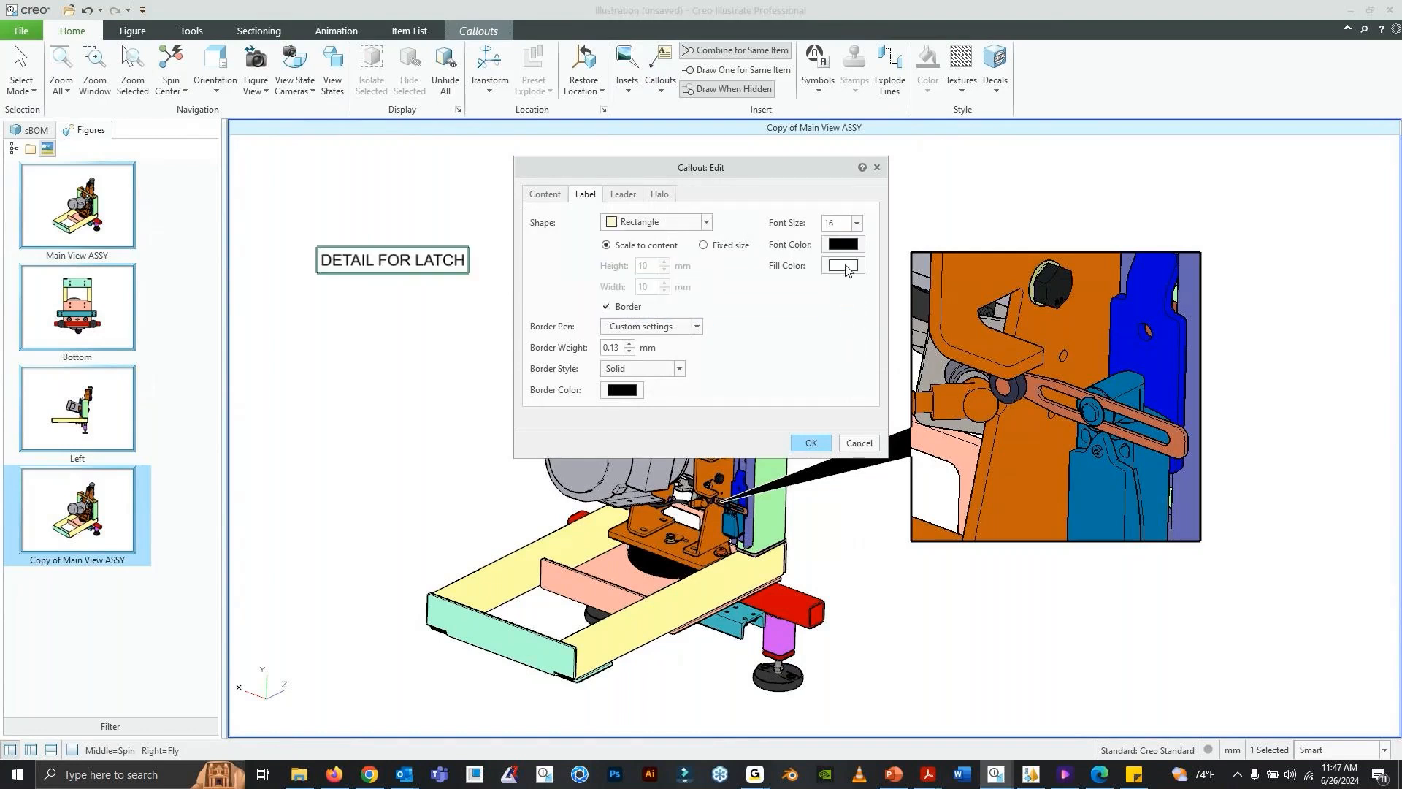
# - Fill the DETAIL FOR LATCH label with yellow, set its border weight to 0.2 mm and apply the callout settings
pyautogui.click(844, 267)
pyautogui.click(617, 348)
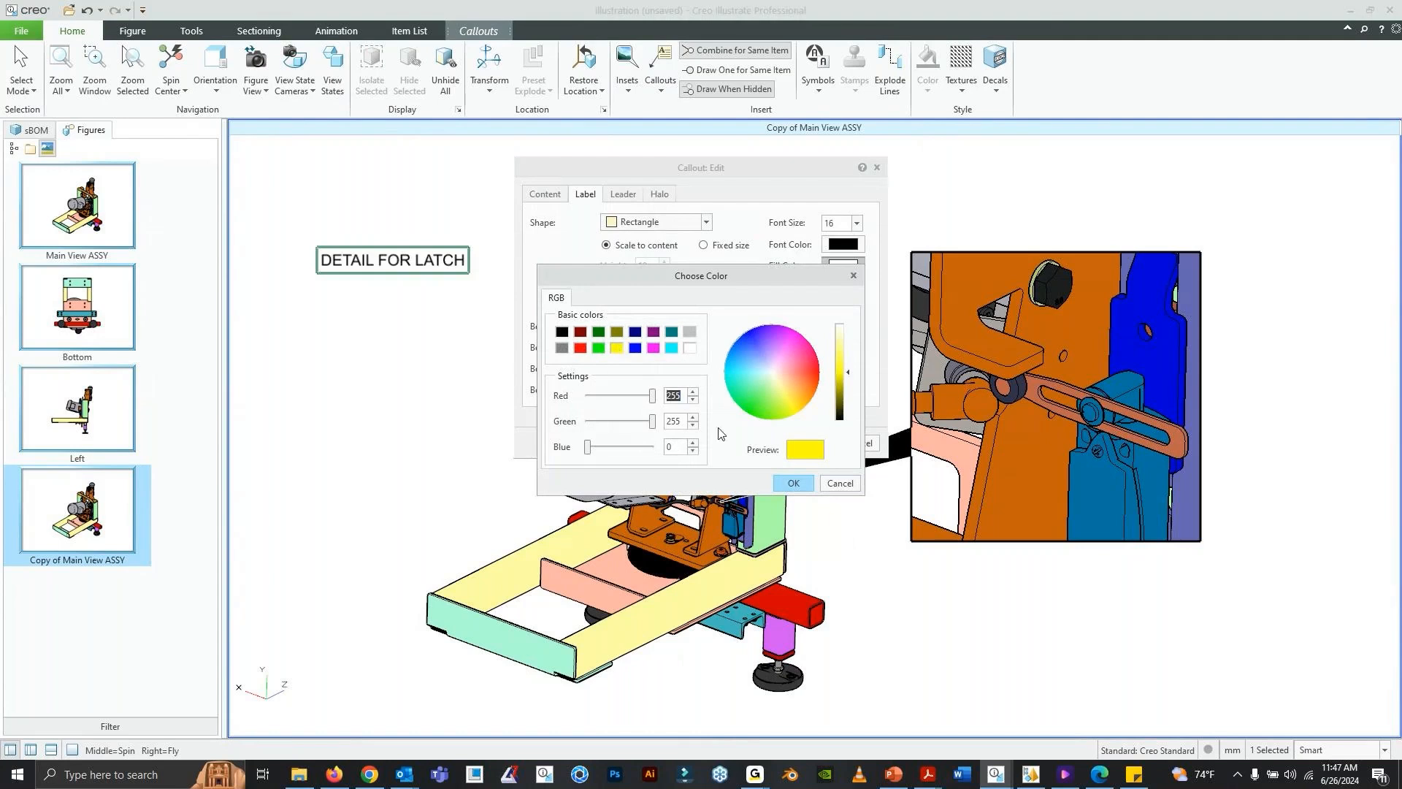
pyautogui.click(791, 483)
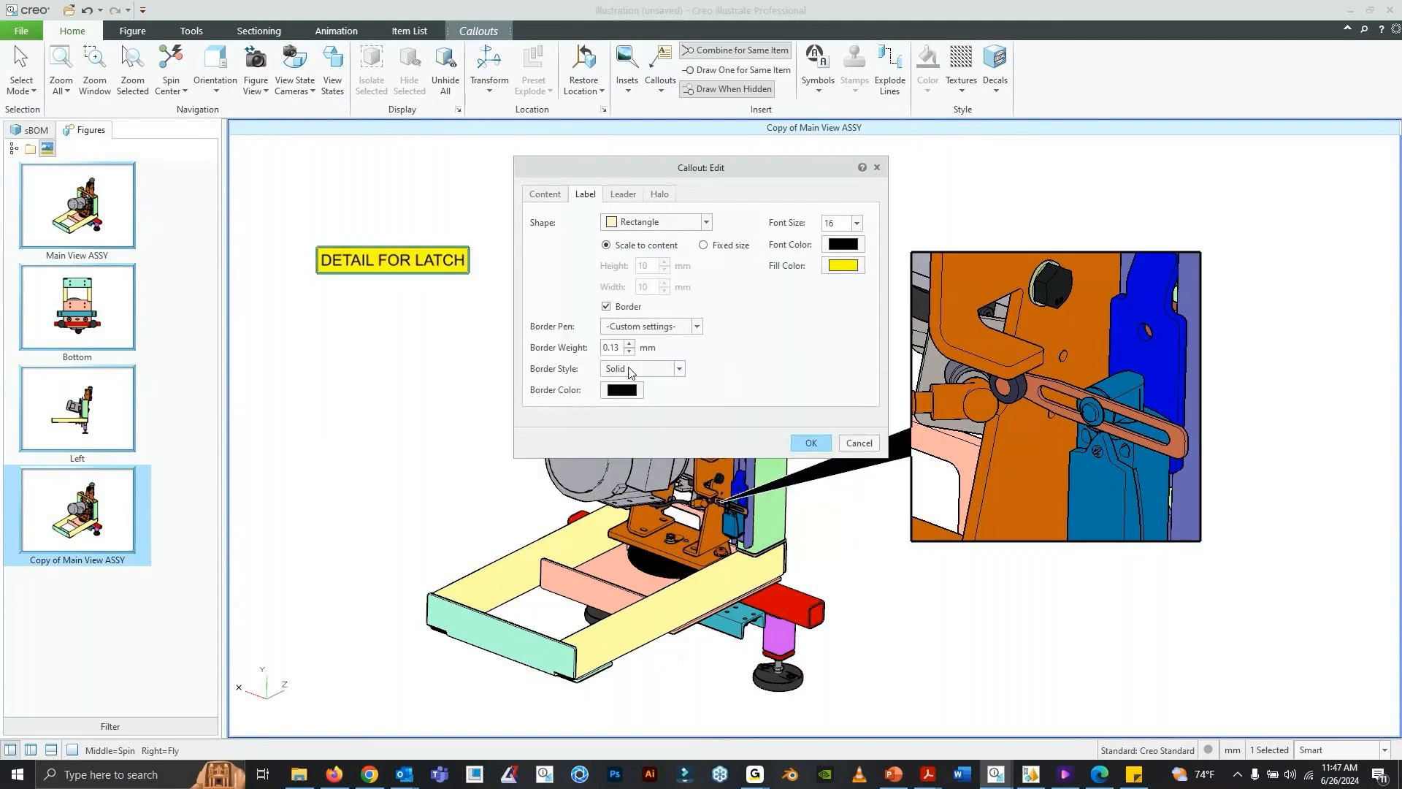
pyautogui.doubleClick(617, 348)
pyautogui.click(626, 197)
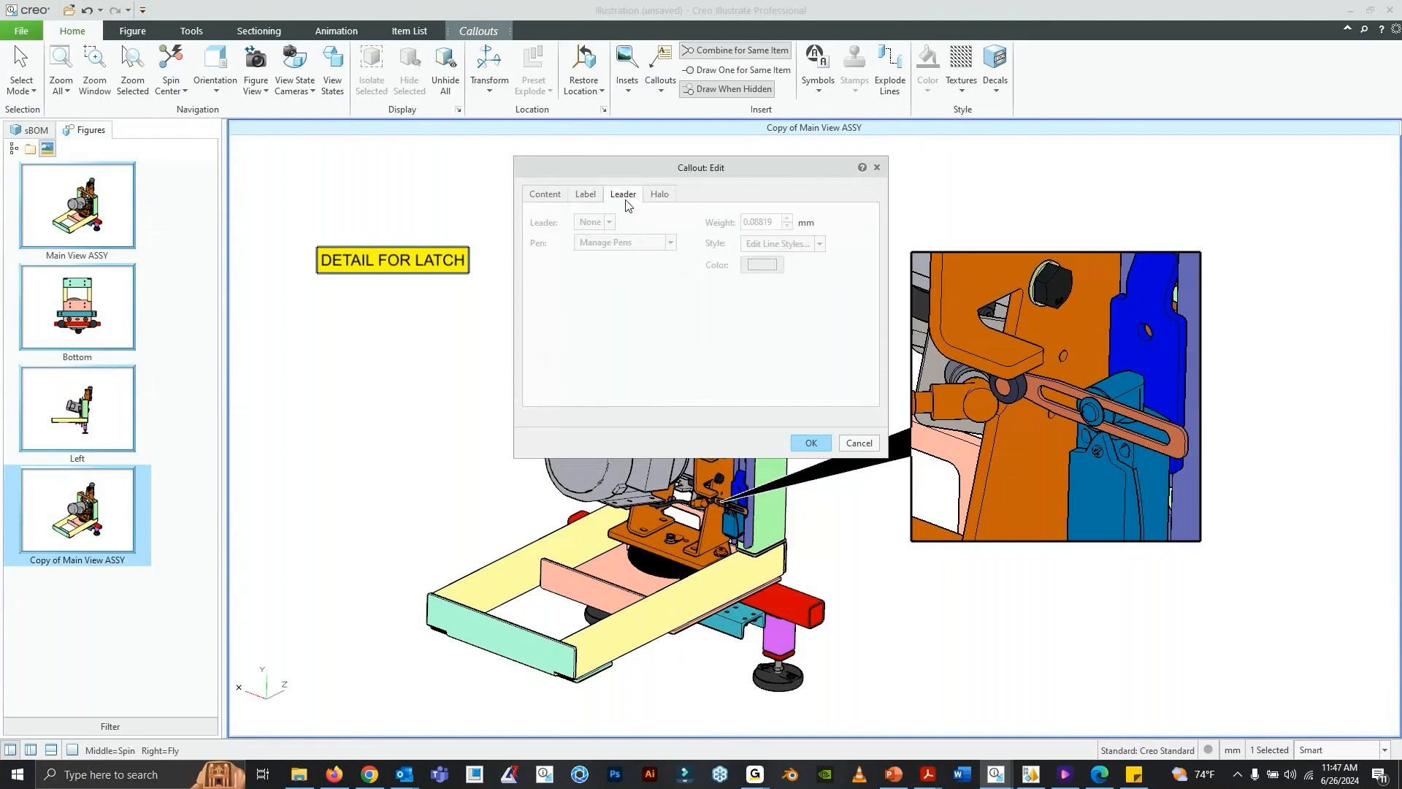
pyautogui.click(588, 197)
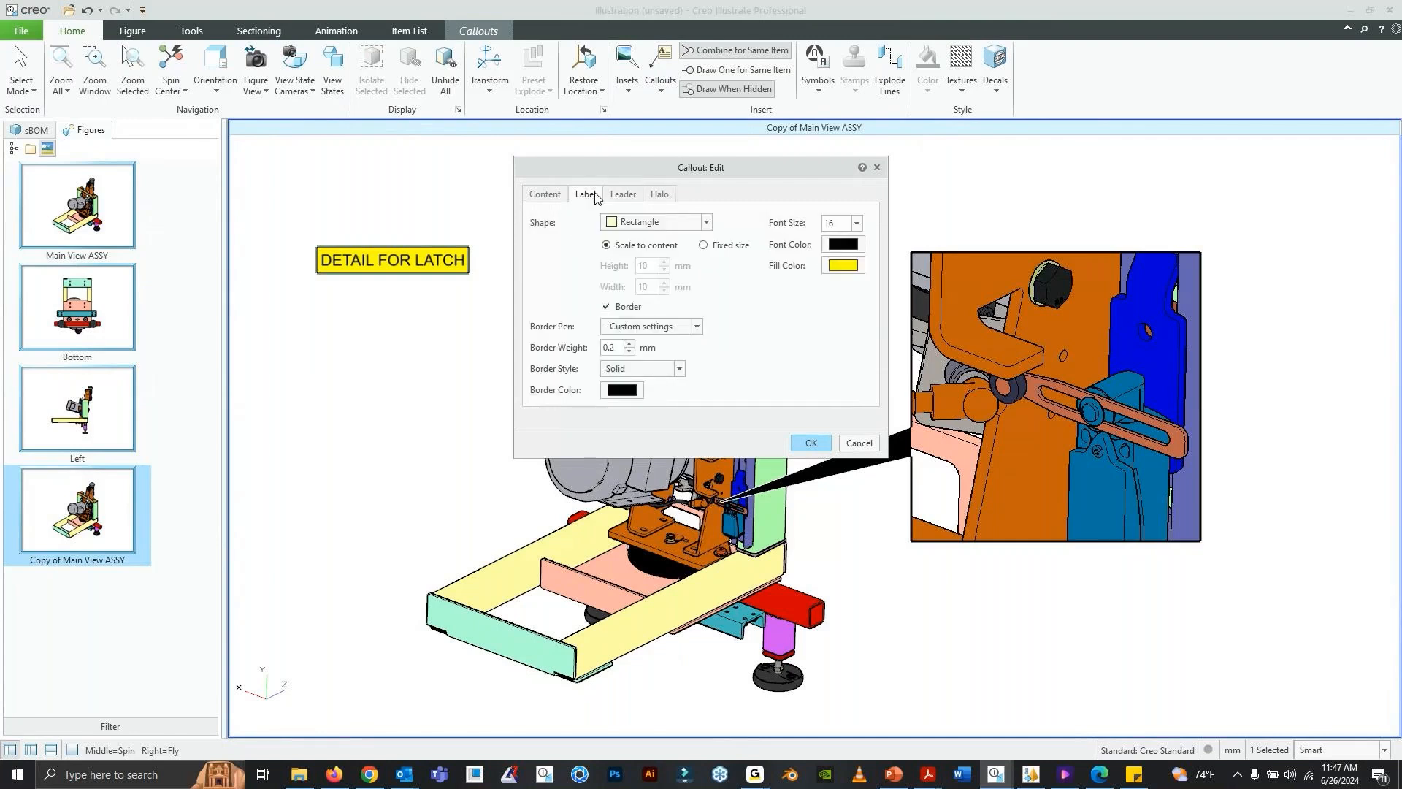
pyautogui.click(817, 444)
# - Move the DETAIL FOR LATCH note closer to the machine and save a slightly spun view as the copied figure's figure view
pyautogui.moveTo(437, 254); pyautogui.dragTo(507, 261)
pyautogui.click(516, 215)
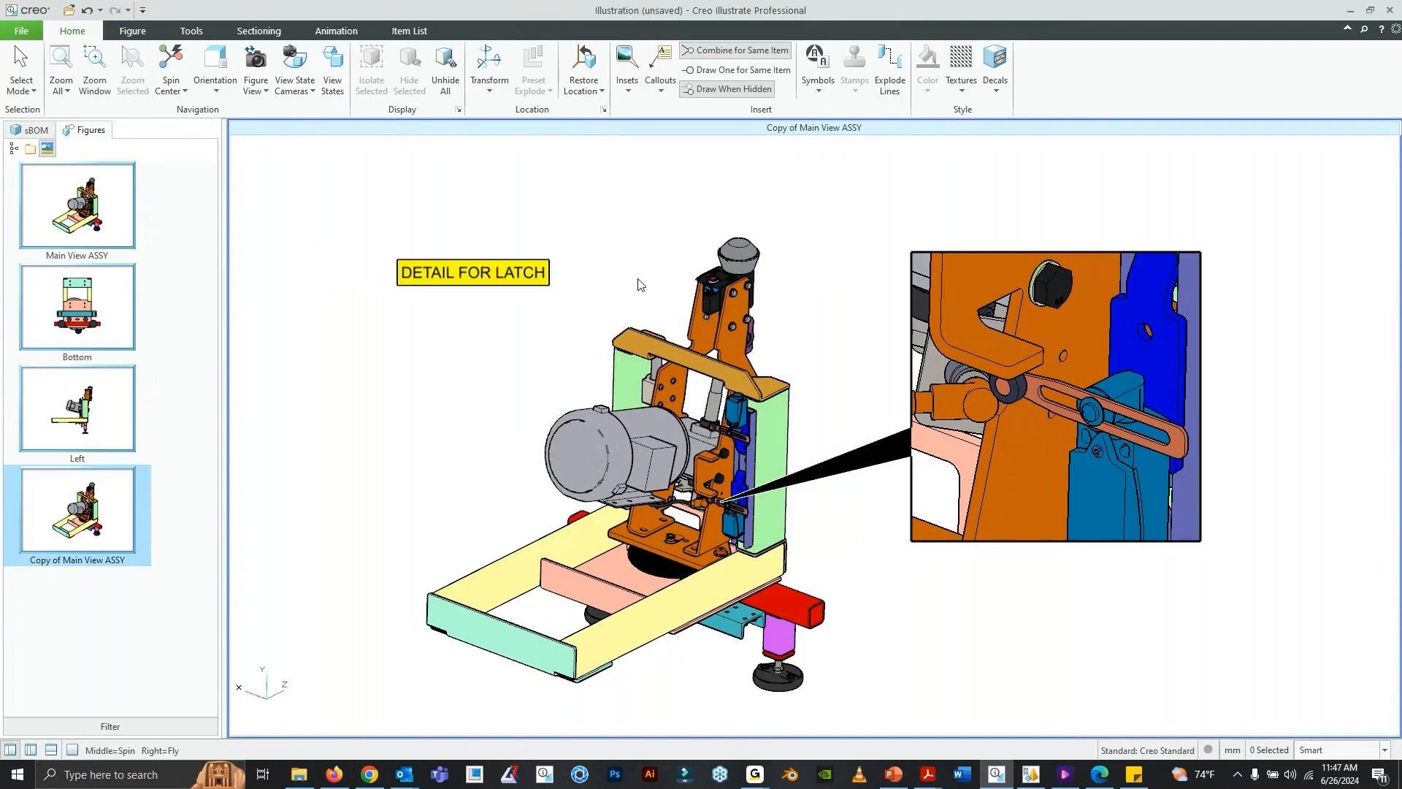
pyautogui.moveTo(628, 438); pyautogui.dragTo(678, 476, button='middle')
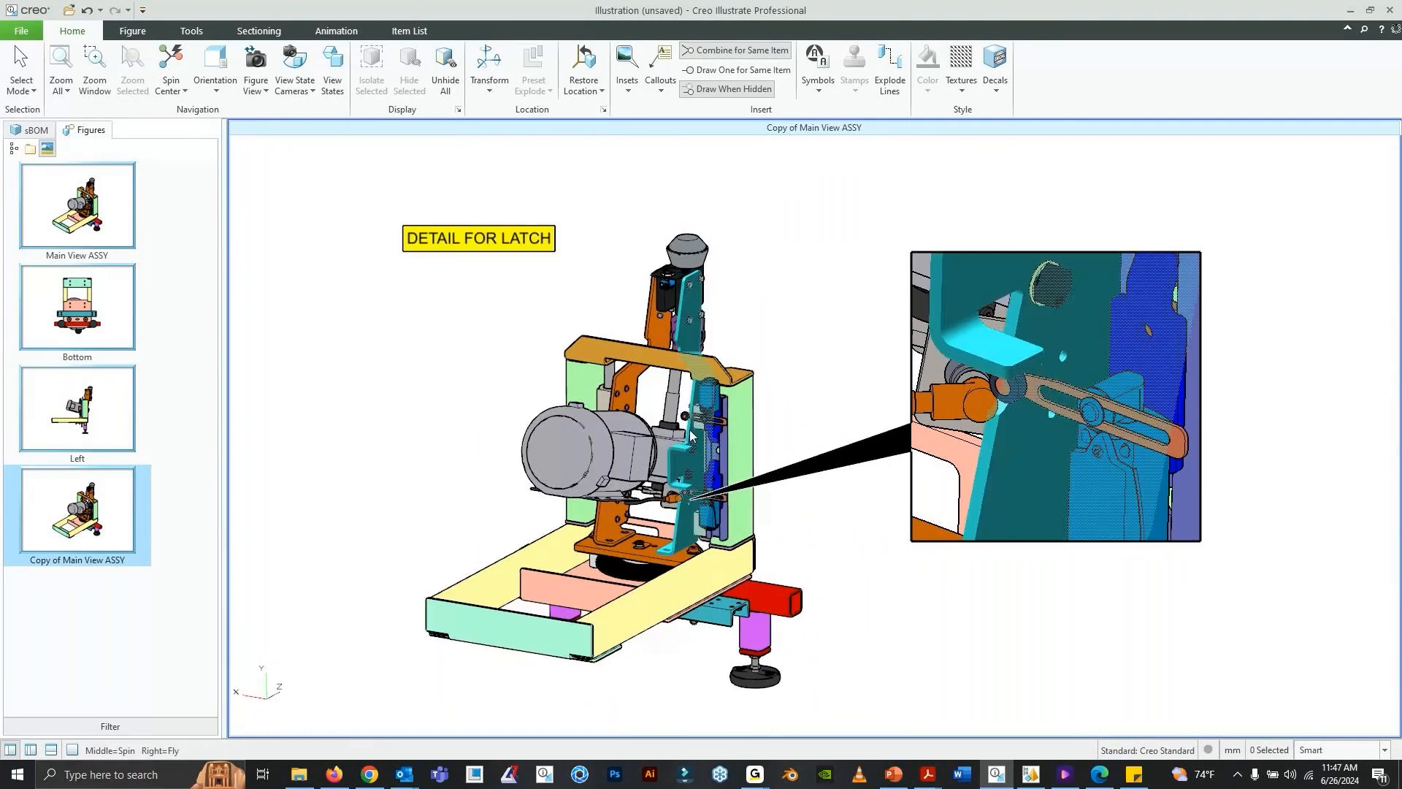
pyautogui.moveTo(695, 389)
pyautogui.keyDown('shift'); pyautogui.mouseDown(button='middle')
pyautogui.moveTo(727, 395)
pyautogui.moveTo(704, 398)
pyautogui.mouseUp(button='middle'); pyautogui.keyUp('shift')
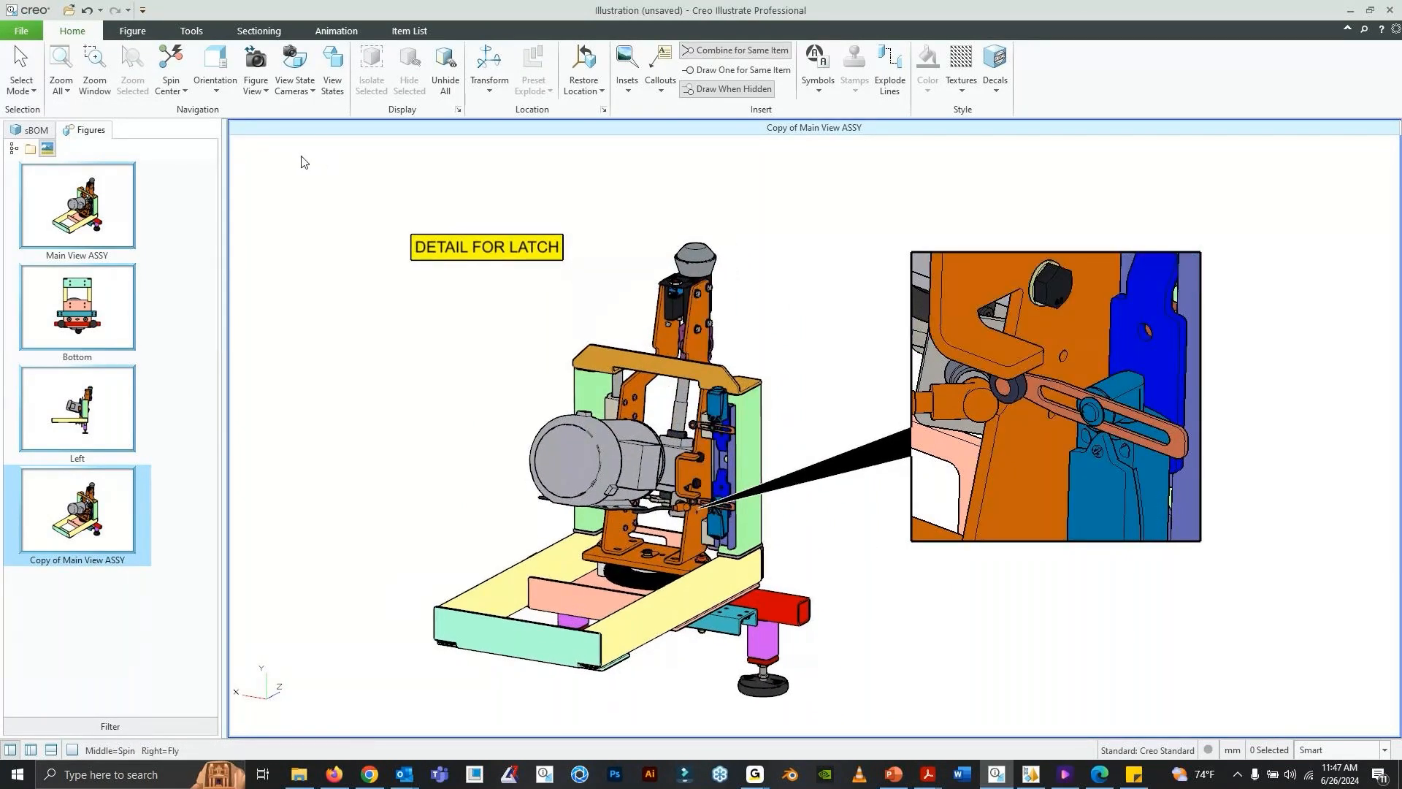
pyautogui.click(257, 82)
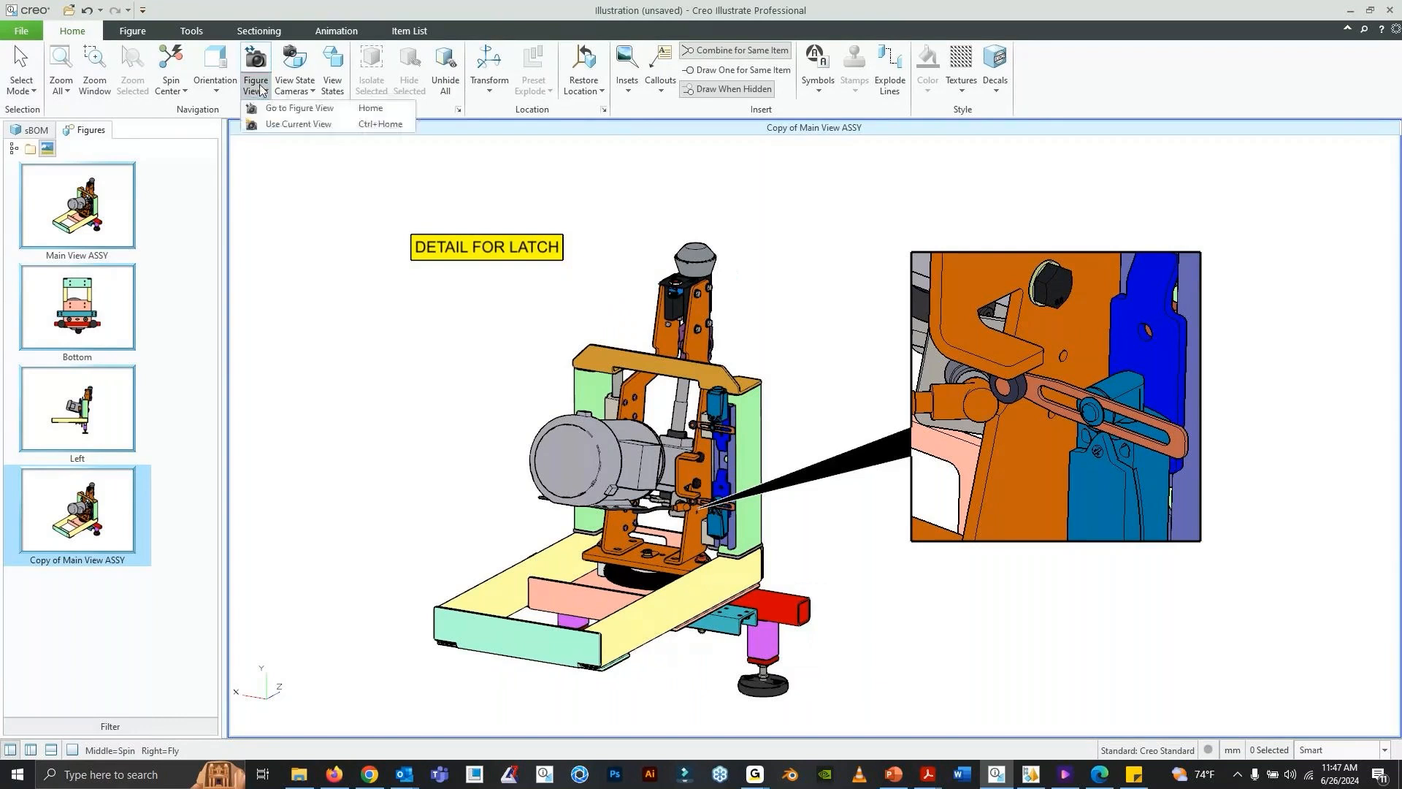
pyautogui.click(295, 126)
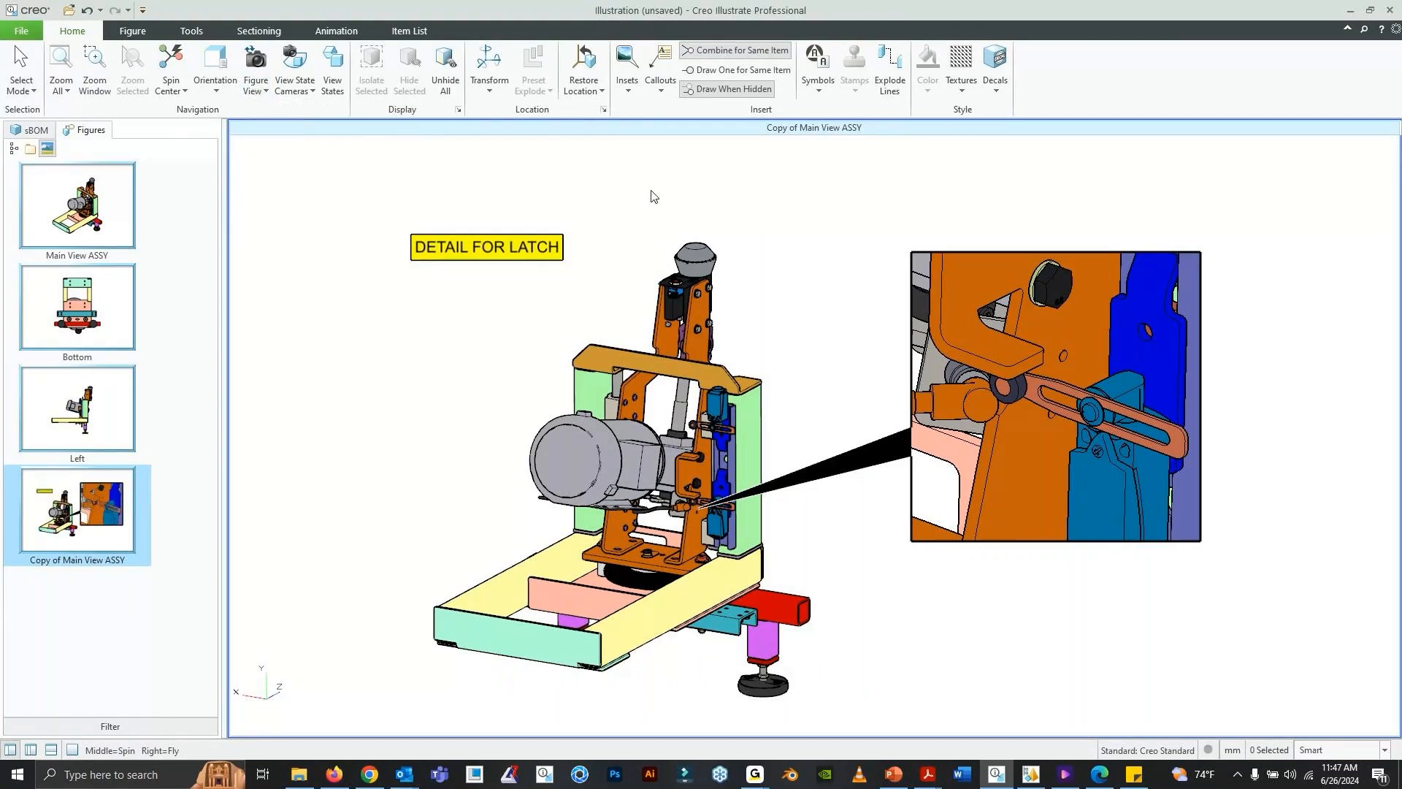
# - Attach a Note with Leader to the slotted link in the inset, placed below the inset and reading "Move latch to left, and push to snap"
pyautogui.click(662, 88)
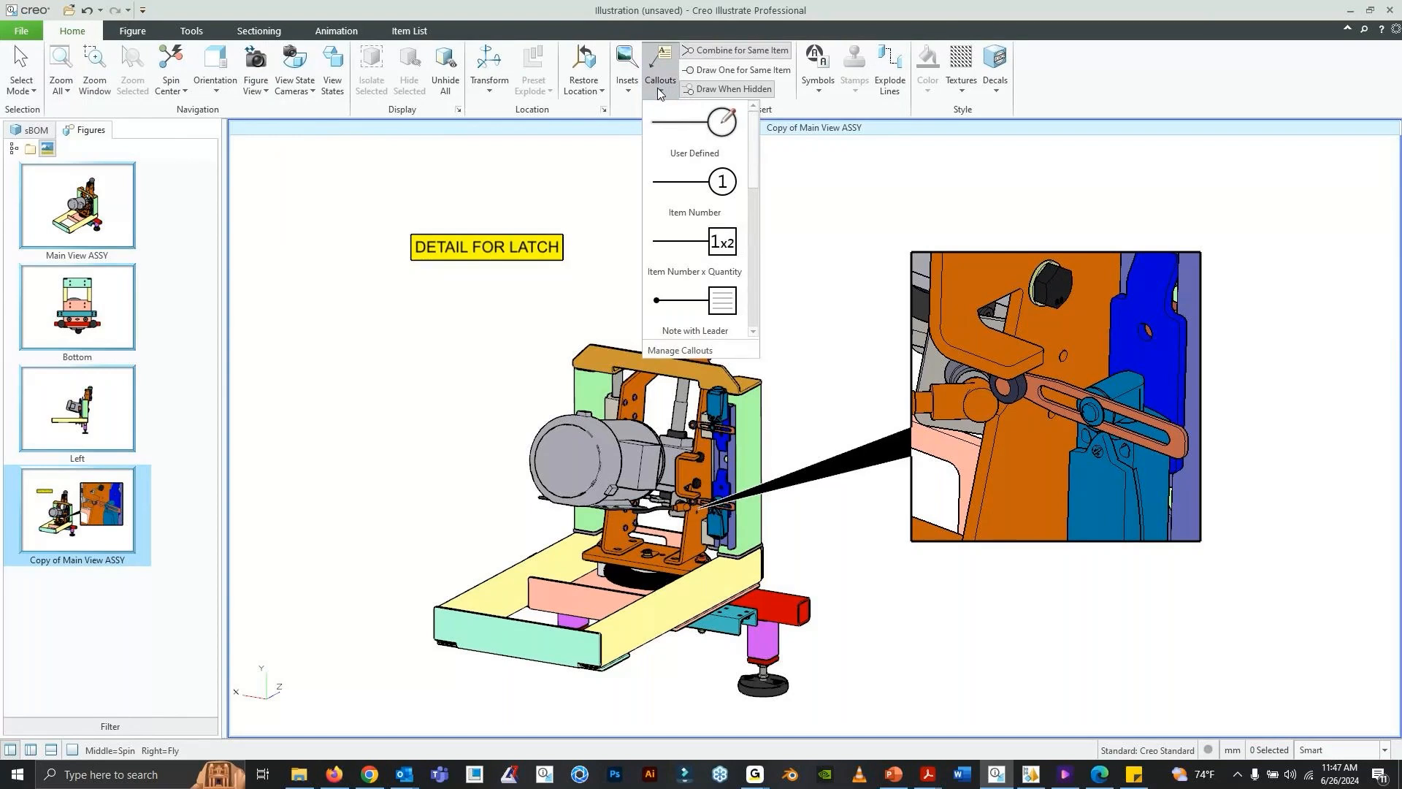
pyautogui.click(713, 320)
pyautogui.click(1034, 403)
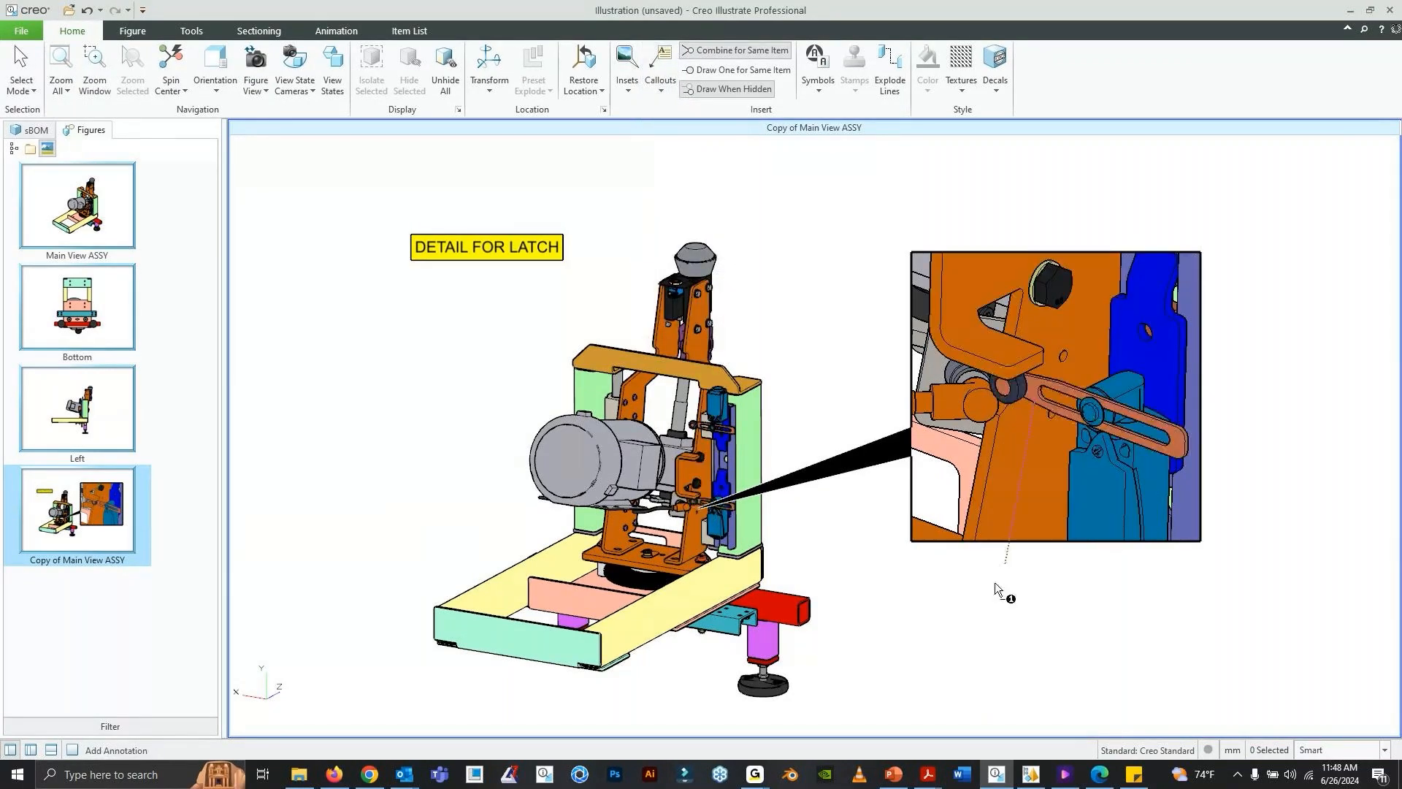
pyautogui.click(976, 613)
pyautogui.doubleClick(986, 616)
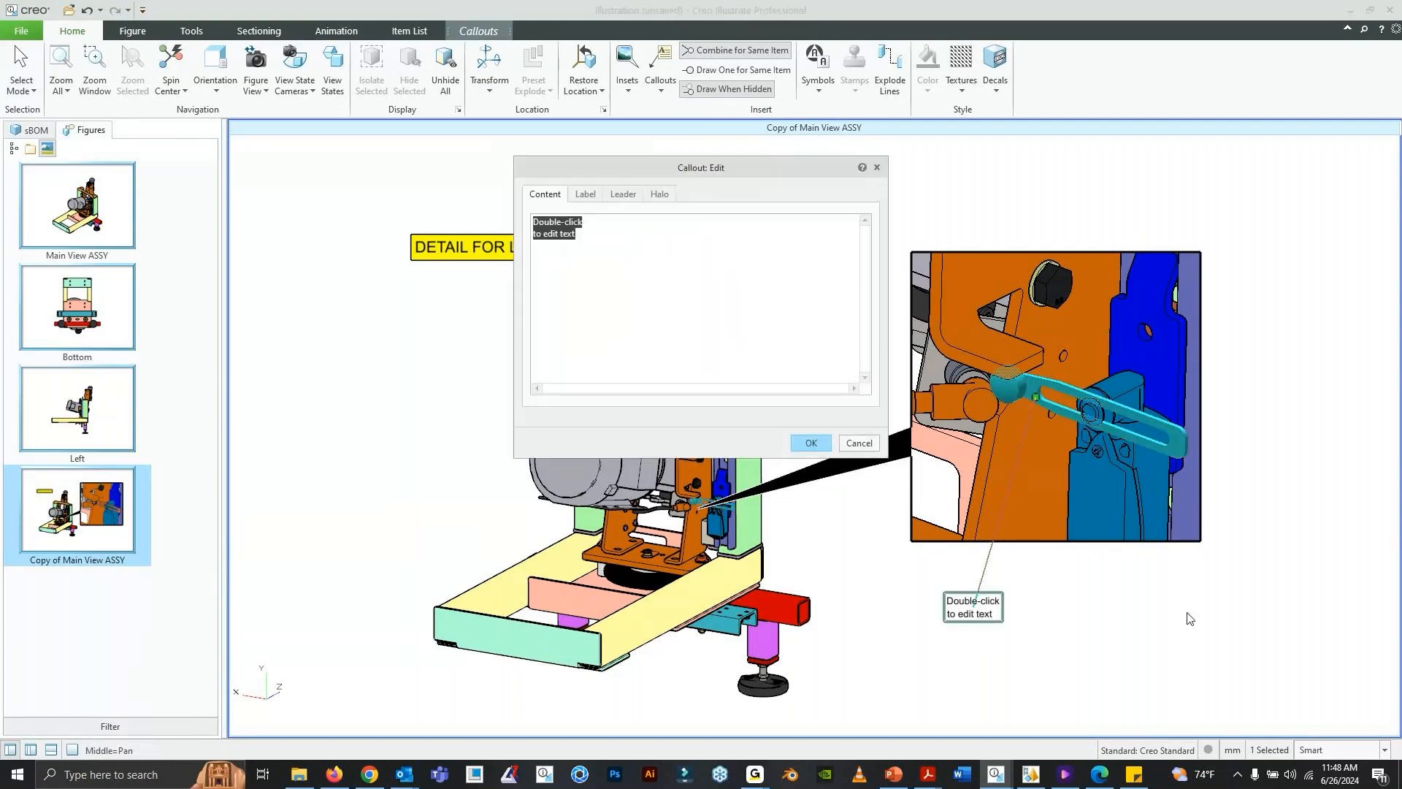
pyautogui.write('Mov')
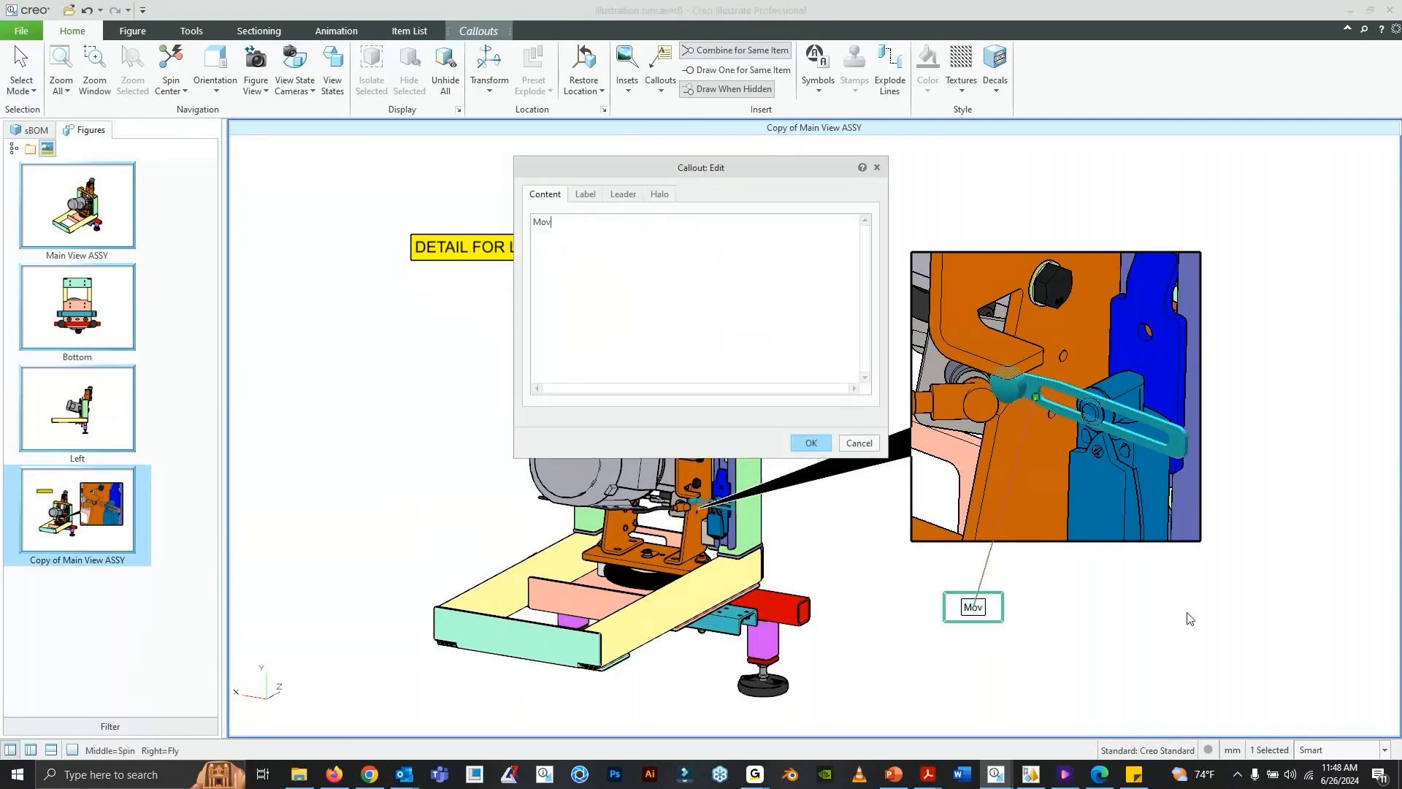
pyautogui.write('e latch to left, and push to snap')
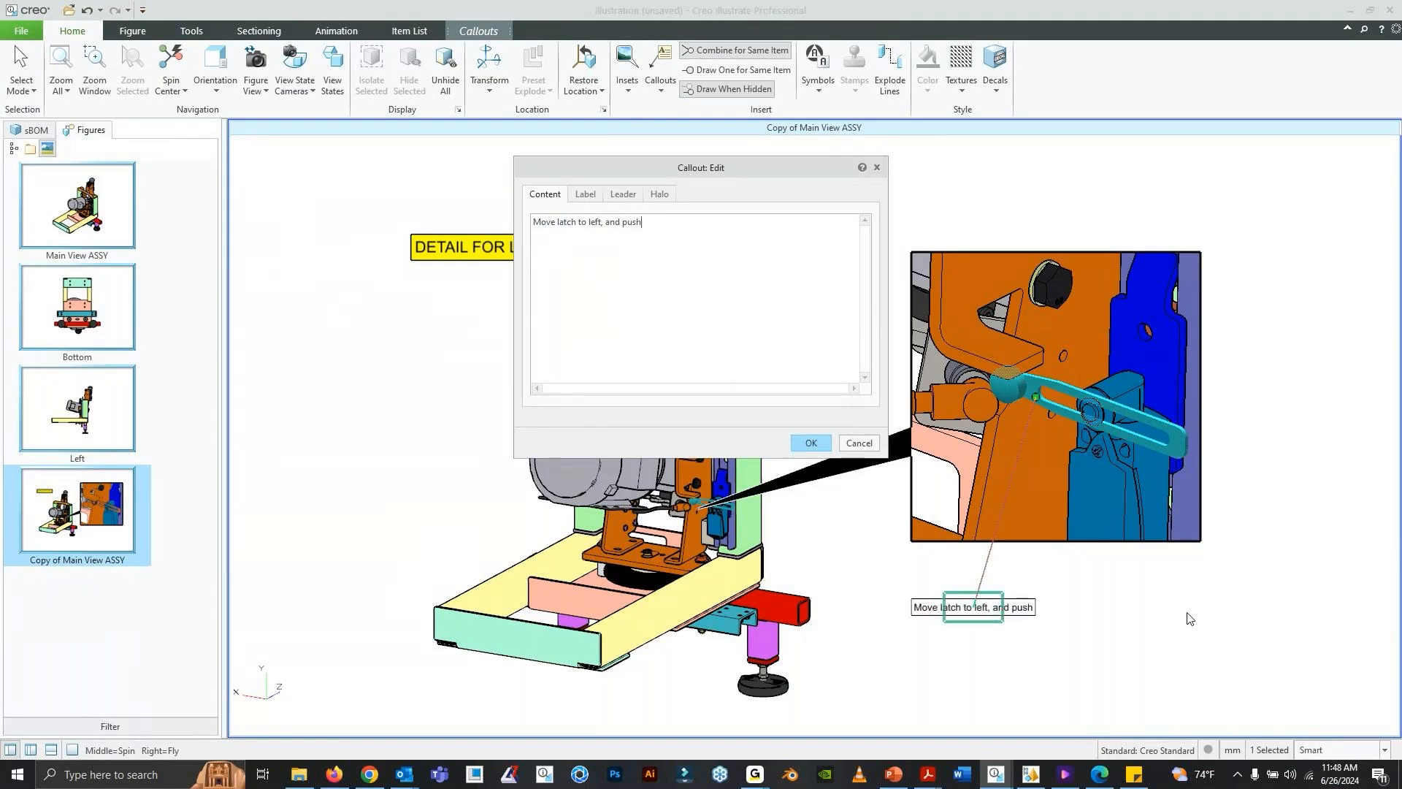
# - Set the latch instruction note's font size to 12 and its border weight to 0.2 mm
pyautogui.click(582, 195)
pyautogui.click(858, 224)
pyautogui.click(849, 289)
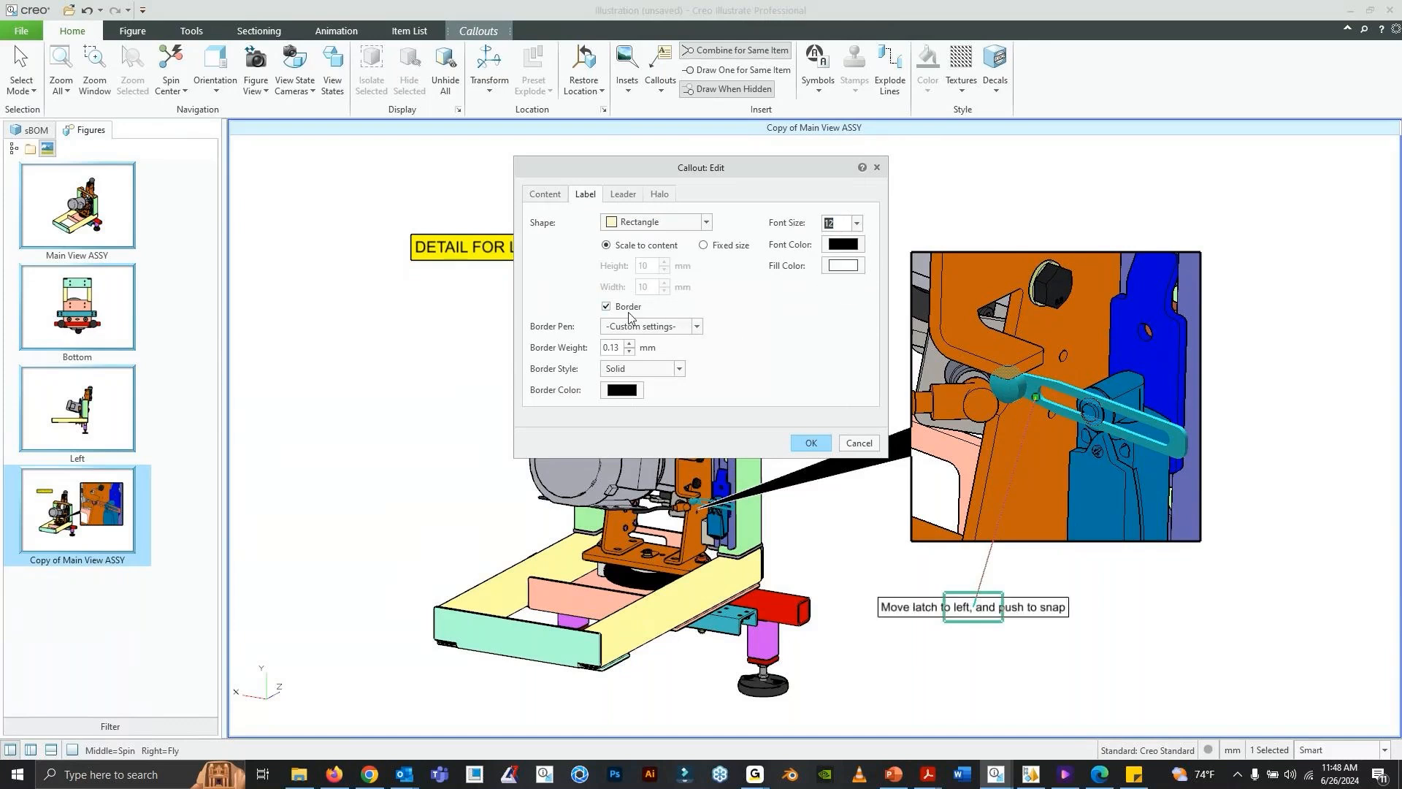
pyautogui.doubleClick(612, 347)
pyautogui.press('BackSpace')
pyautogui.press('Return')
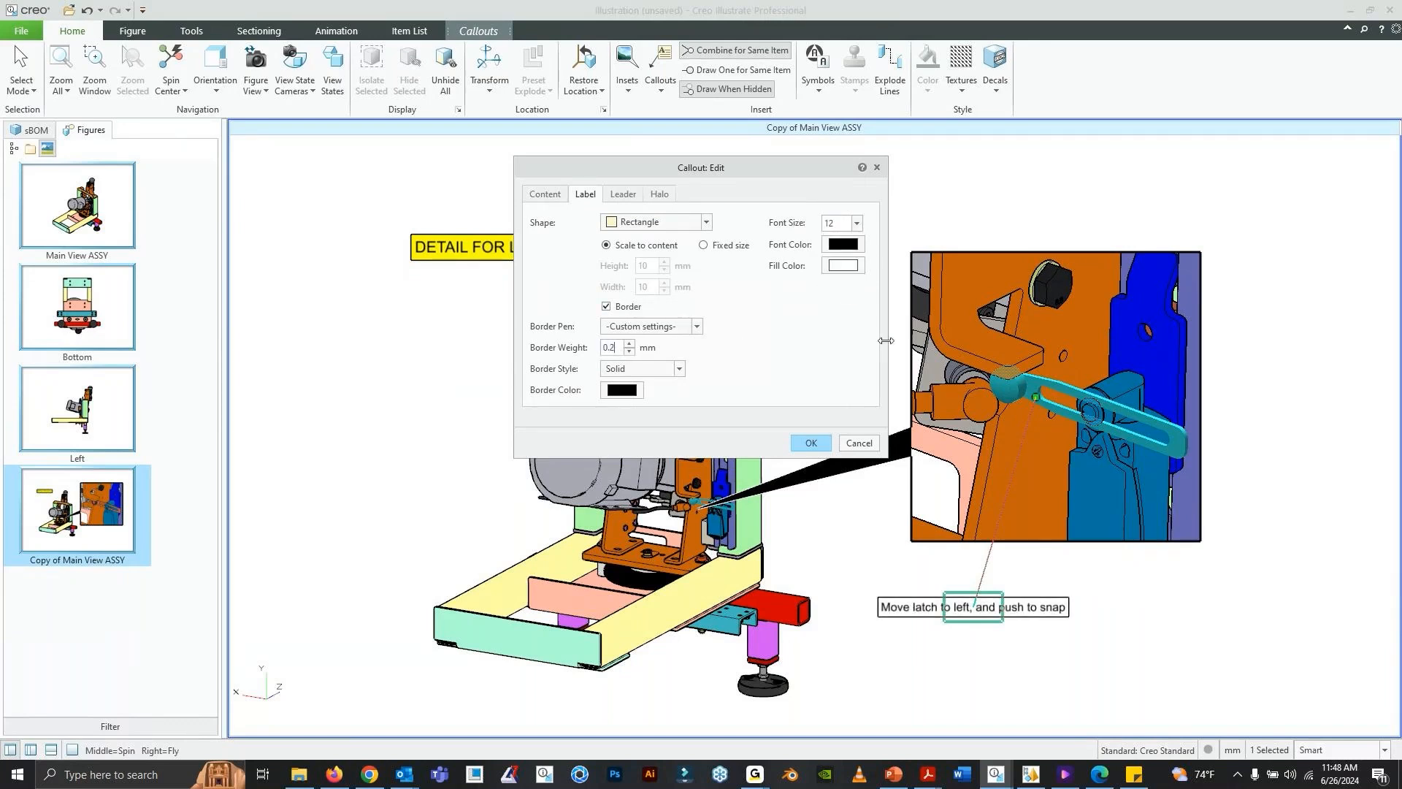
# - Set the fill color of the latch instruction note to yellow
pyautogui.click(848, 270)
pyautogui.click(617, 348)
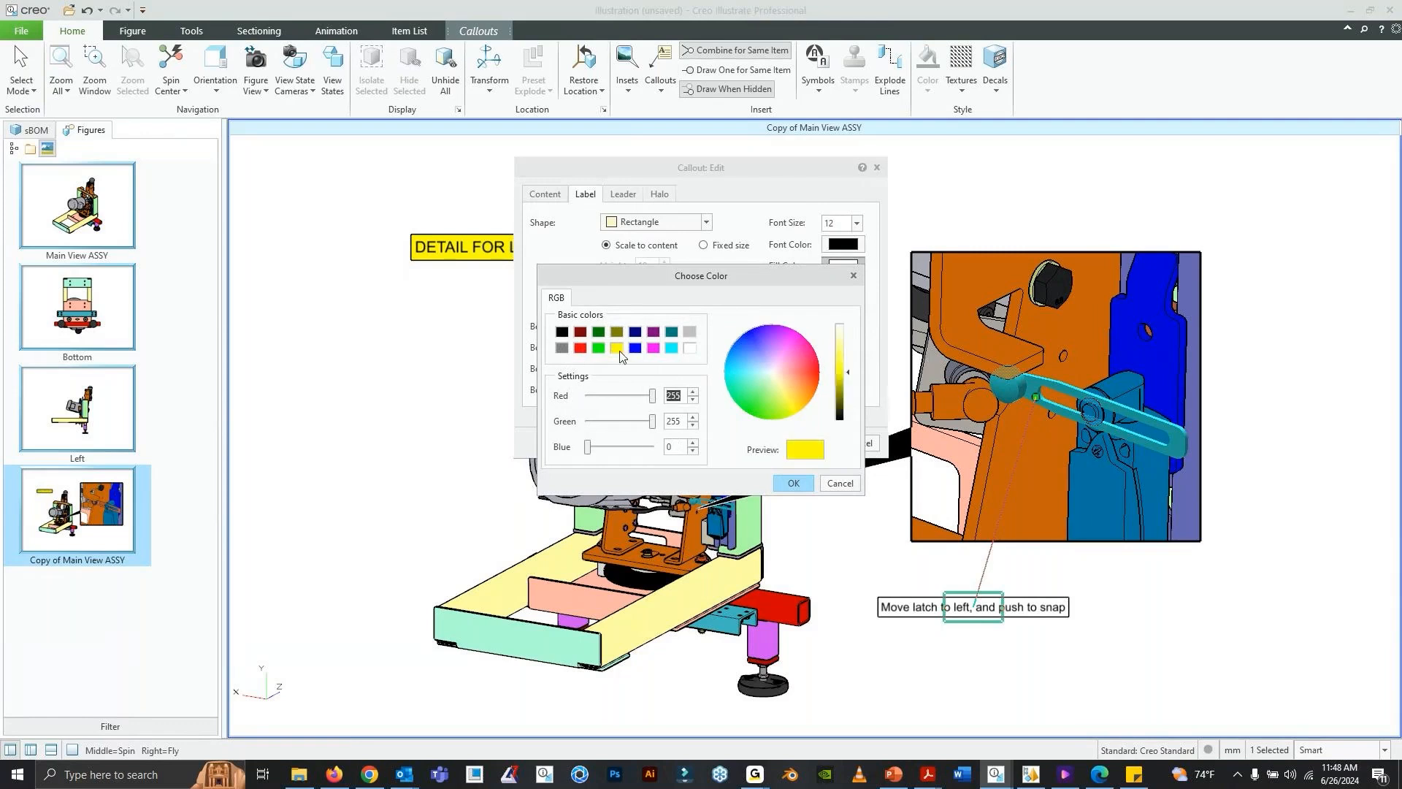
pyautogui.click(794, 484)
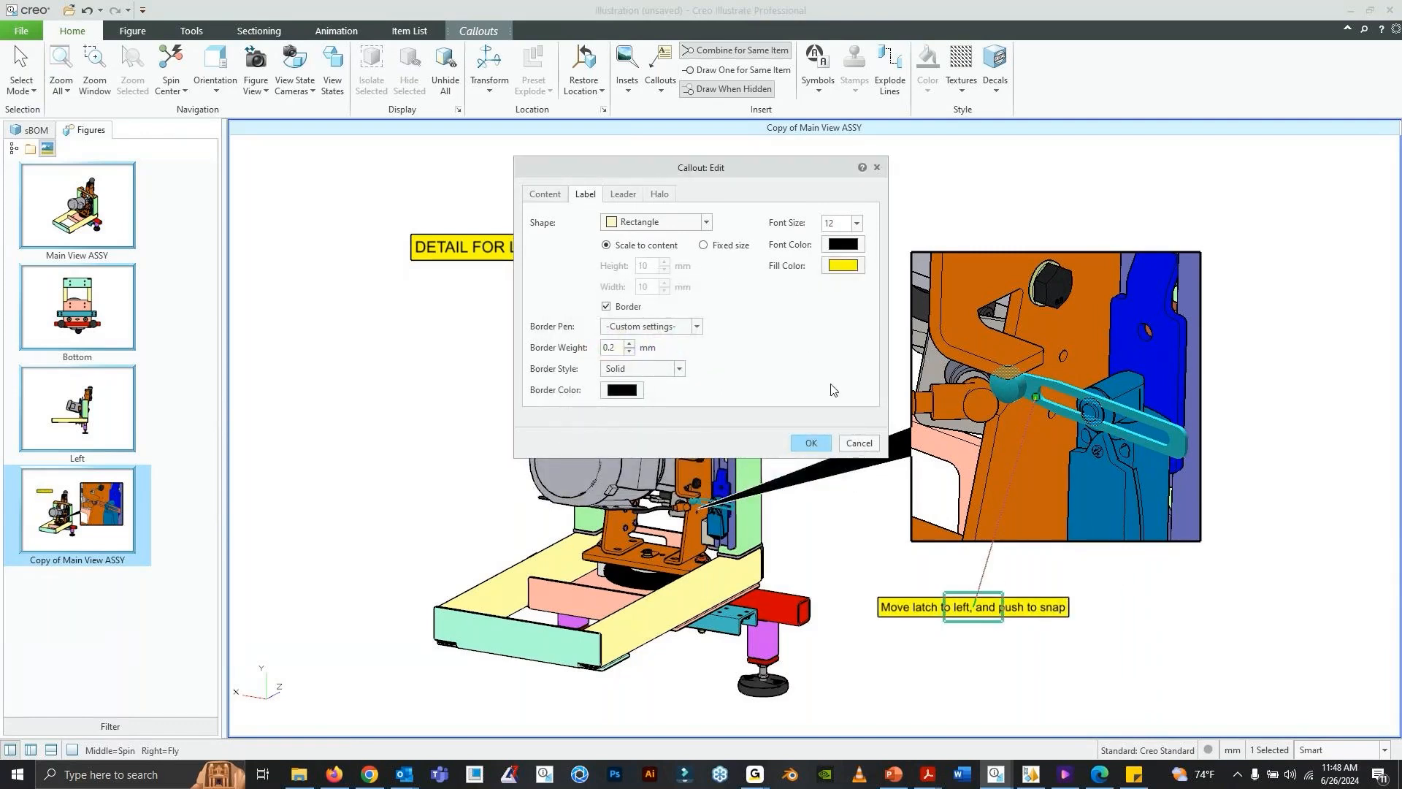
# - Set the leader pen of the latch instruction note to Thick
pyautogui.click(633, 196)
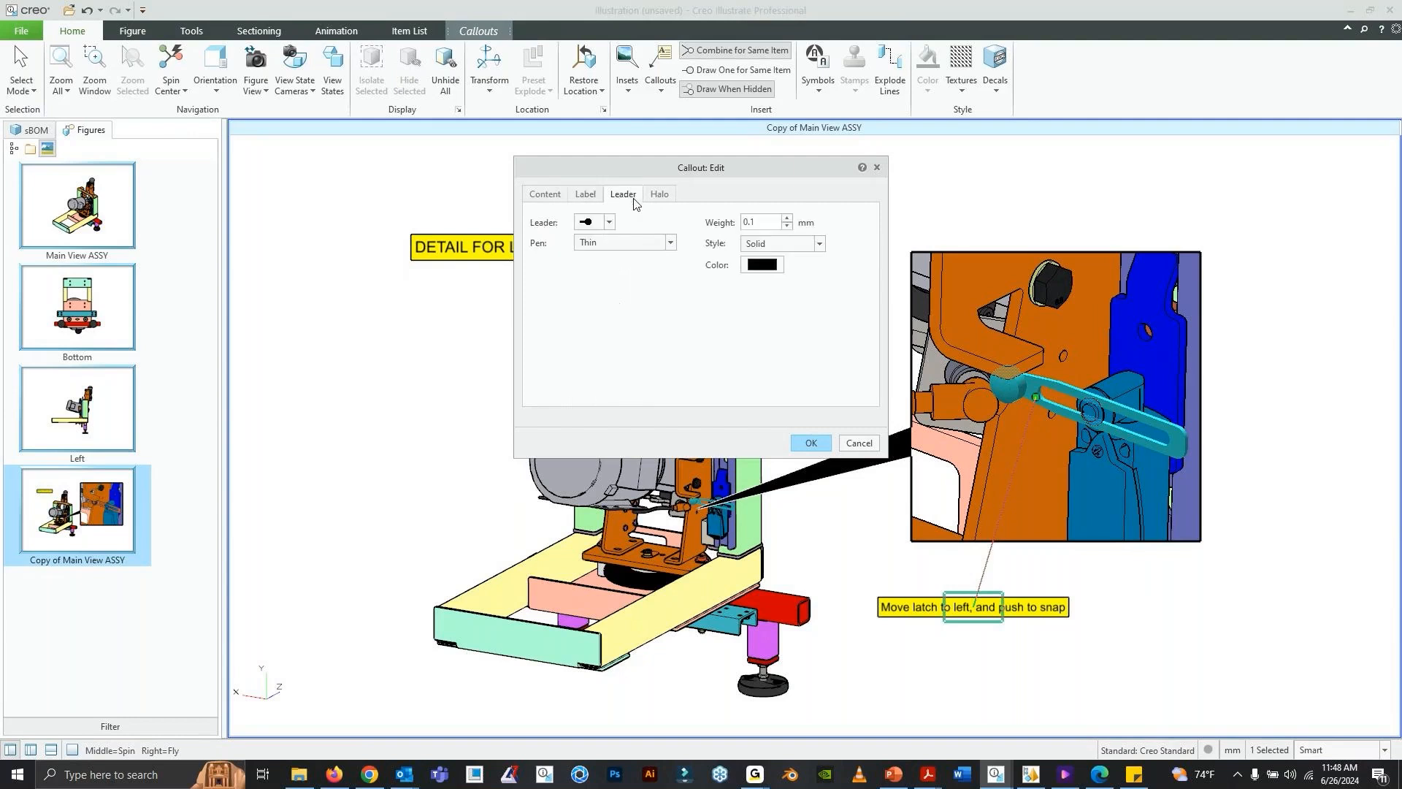
pyautogui.click(609, 222)
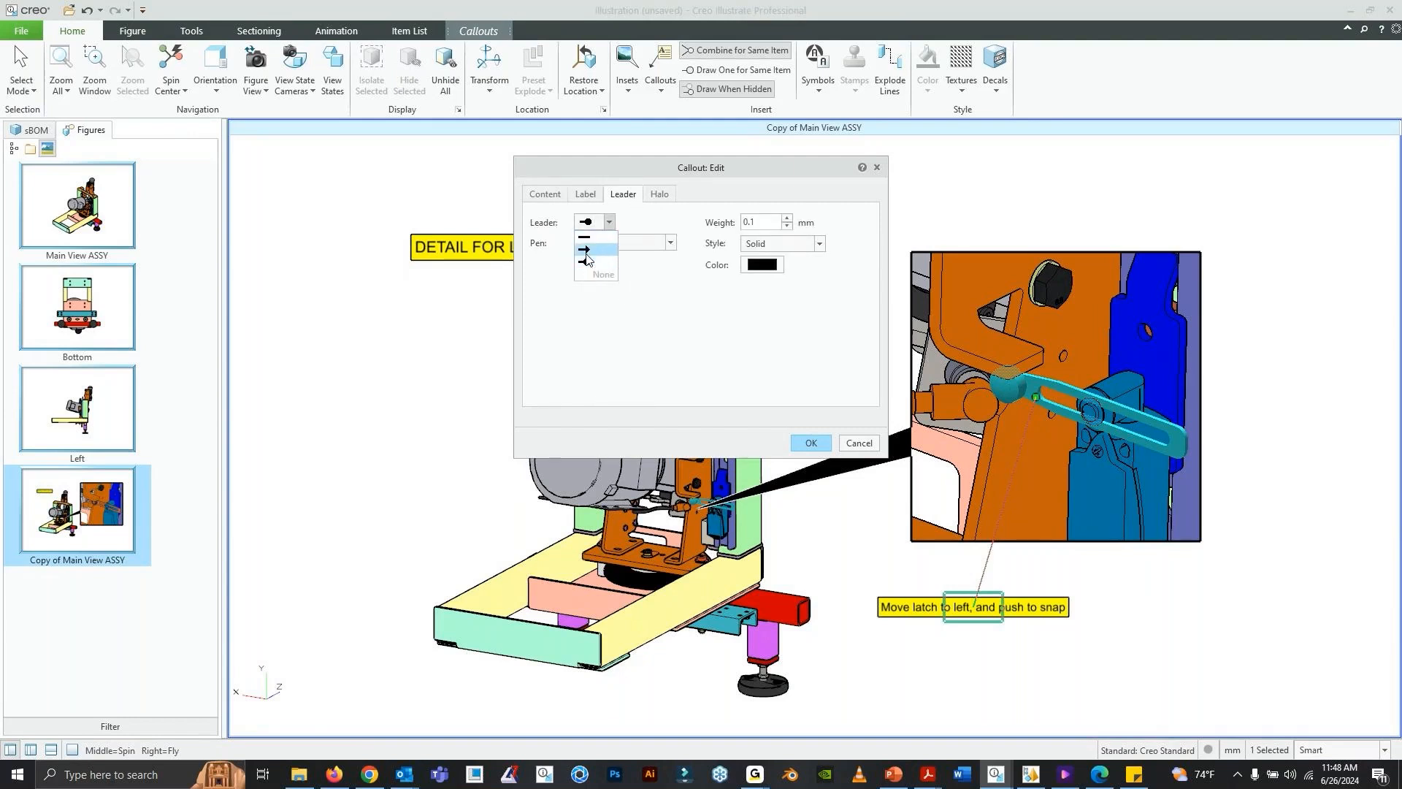
pyautogui.click(639, 257)
pyautogui.click(636, 243)
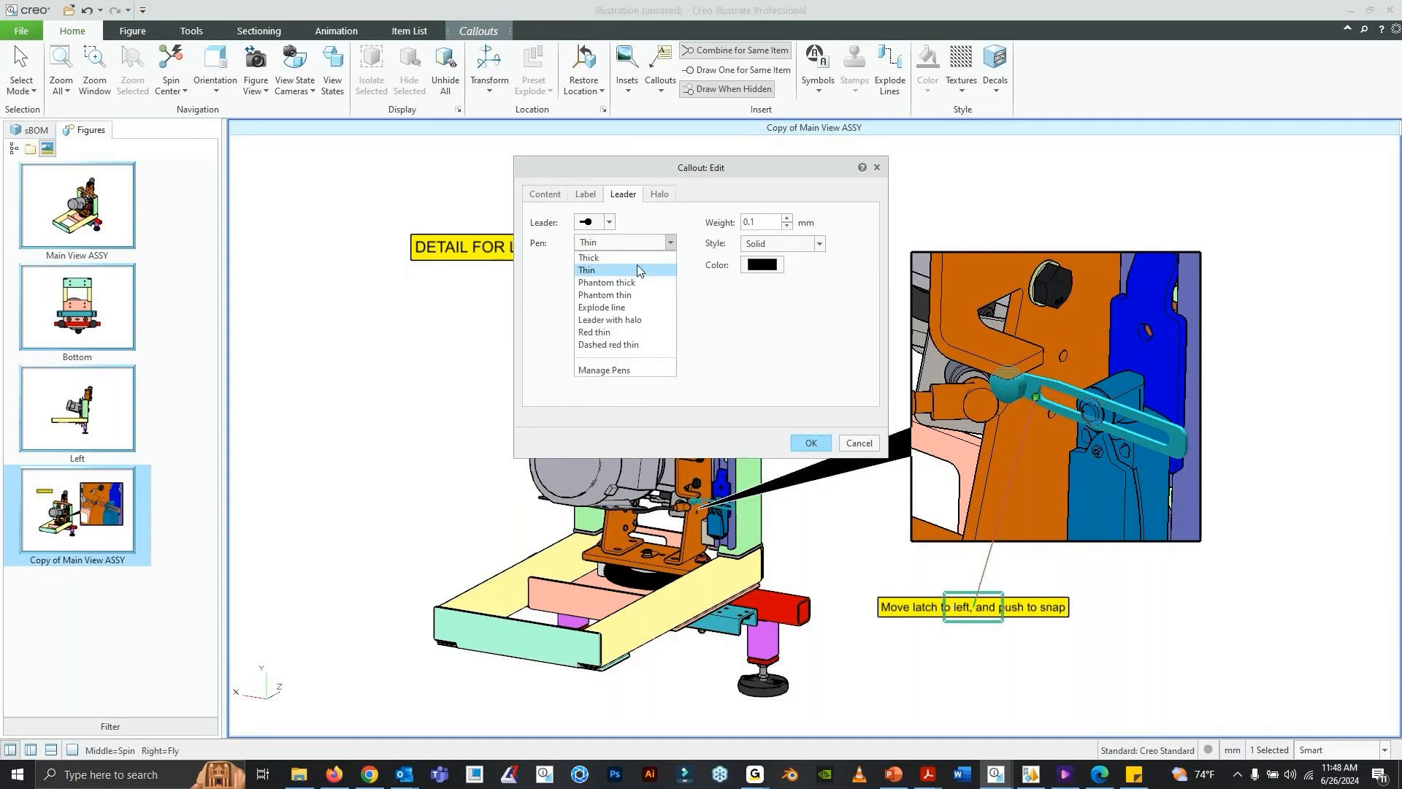
pyautogui.click(635, 264)
# - Color the latch instruction note's leader green, set its weight to 0.35 mm and apply the callout changes
pyautogui.click(778, 267)
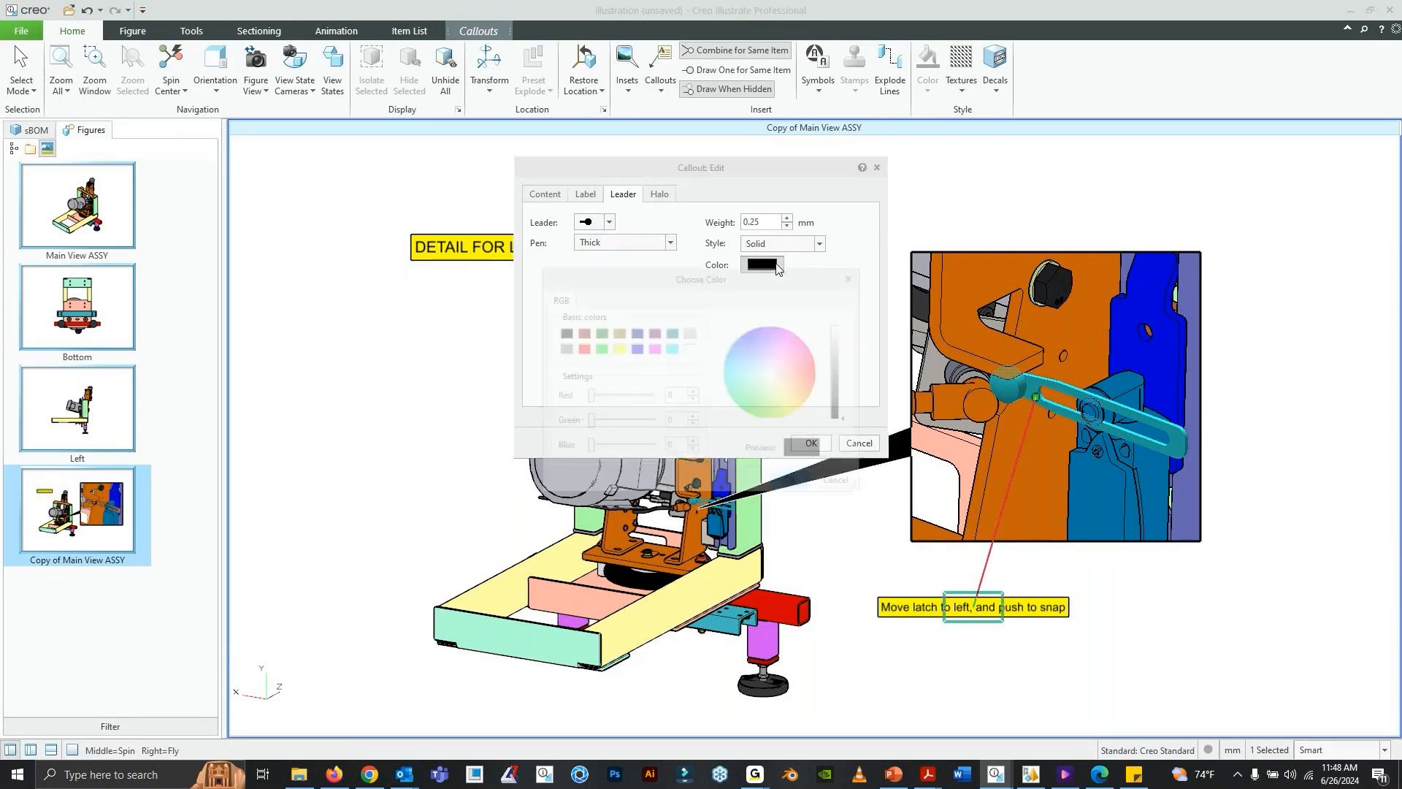
pyautogui.click(598, 348)
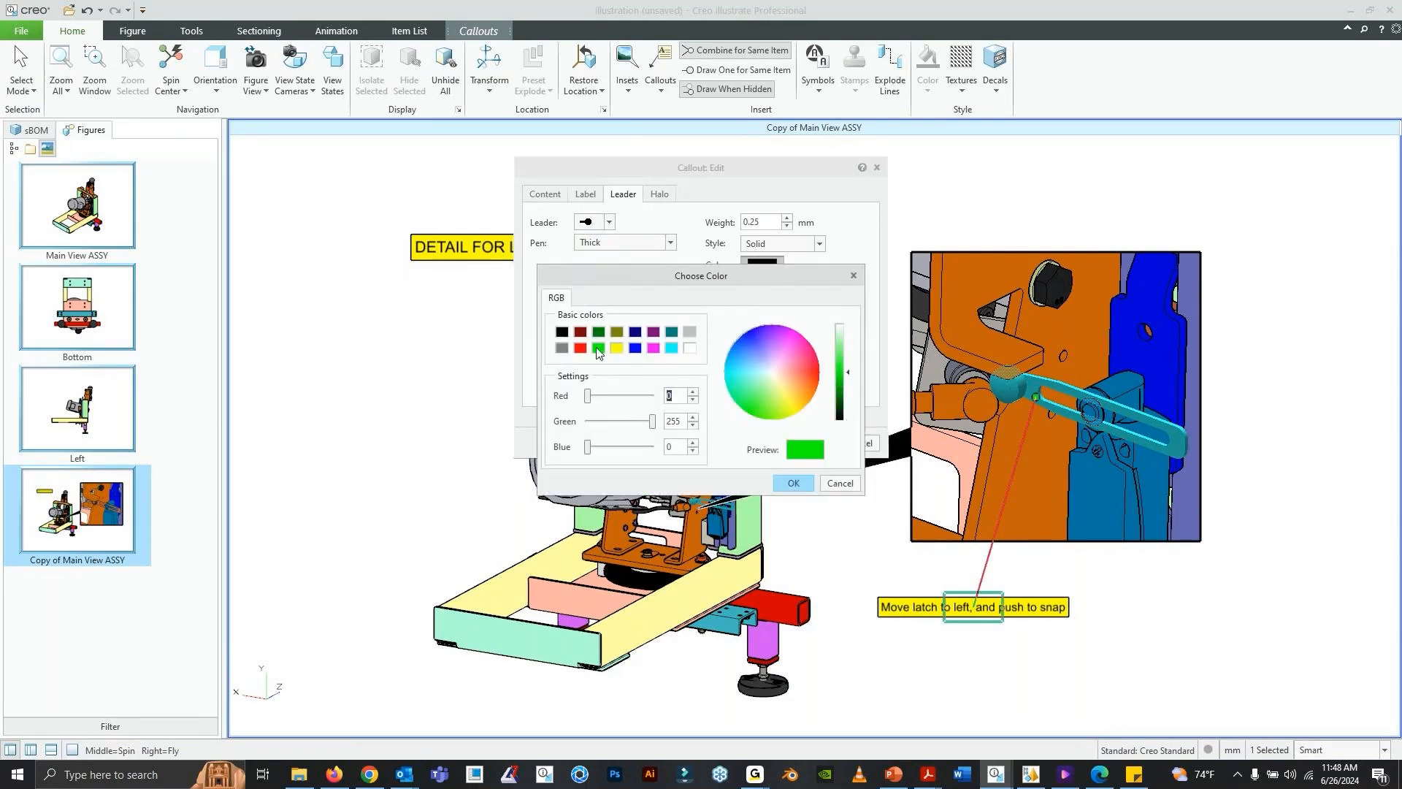
pyautogui.click(810, 479)
pyautogui.doubleClick(766, 221)
pyautogui.write('.35')
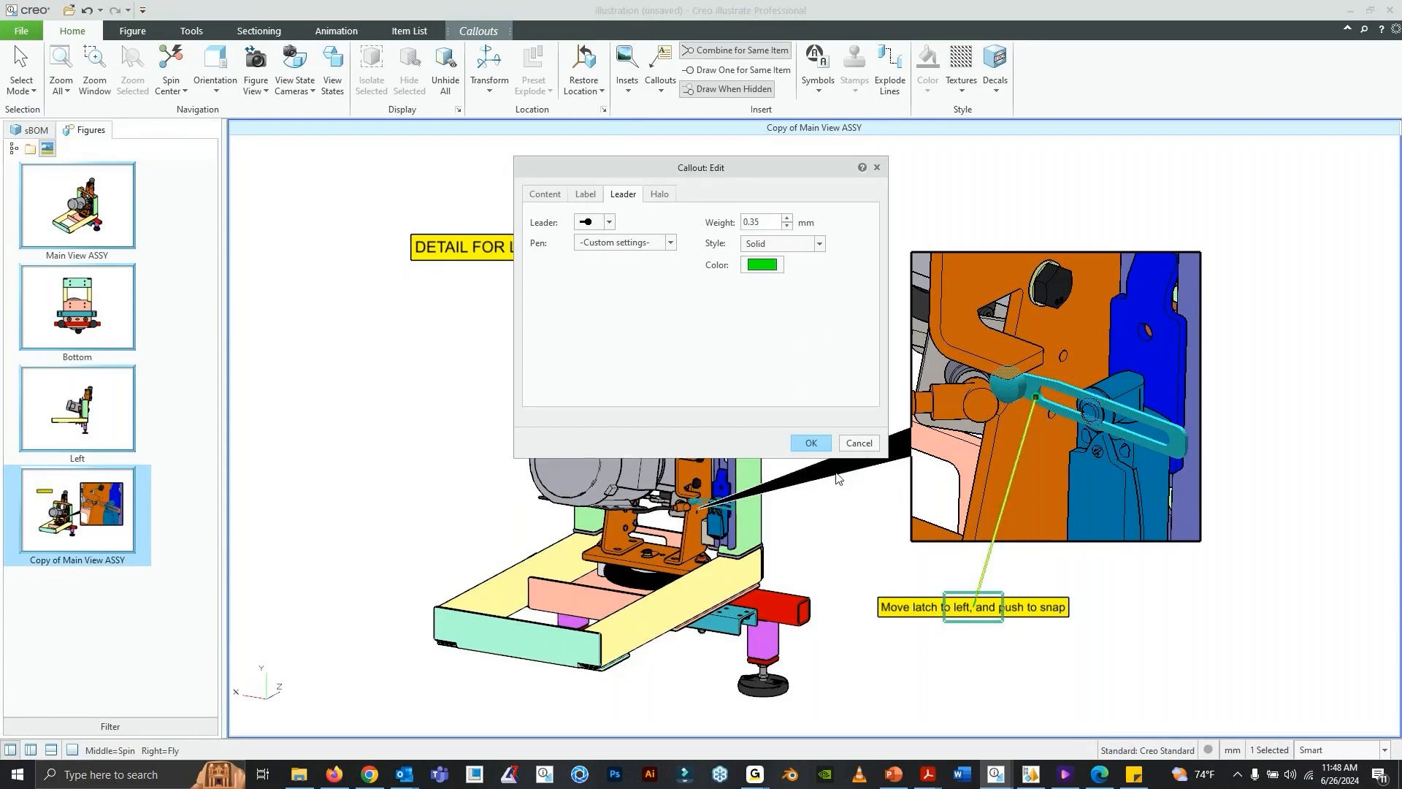
pyautogui.click(812, 444)
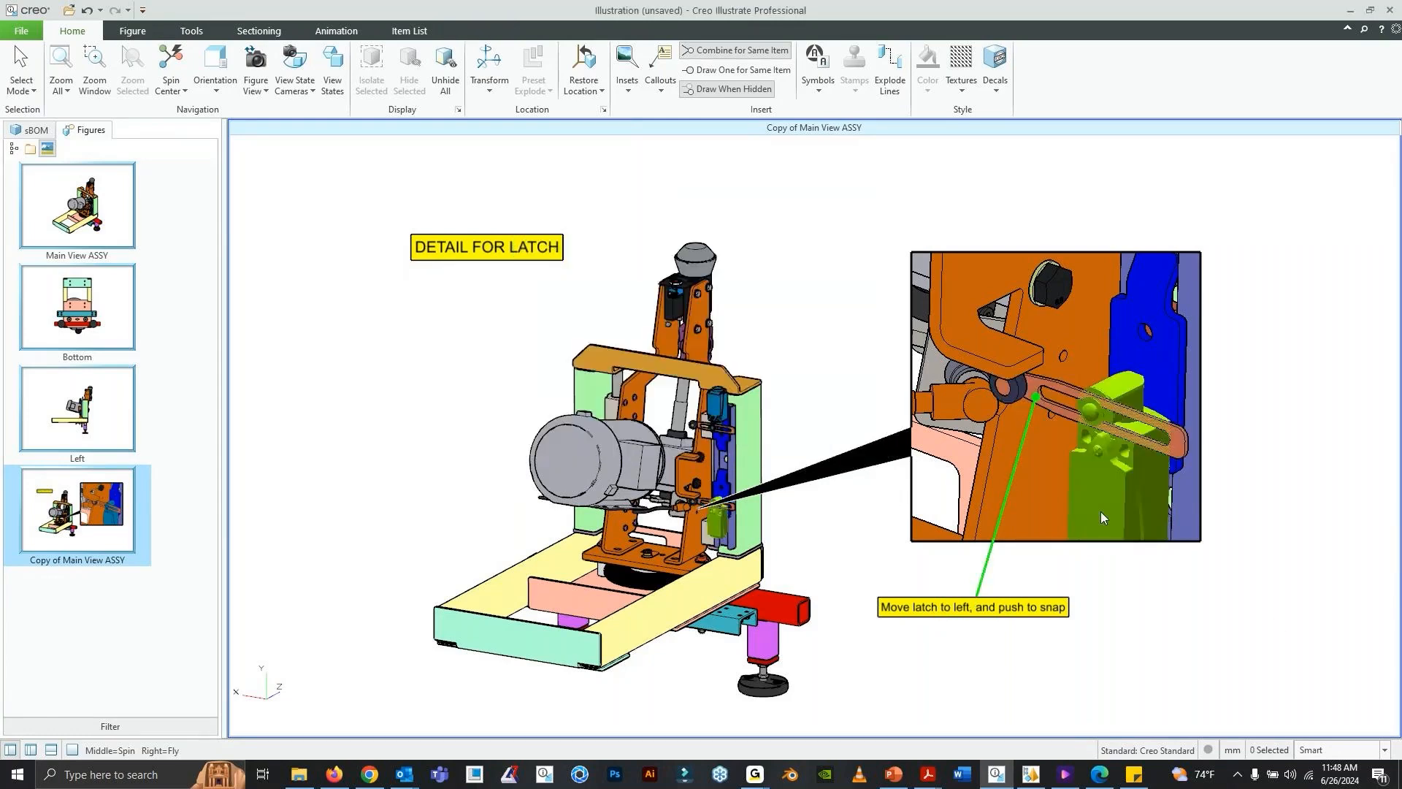
# - Save the current view as the latch detail figure's view, and duplicate the Main View ASSY figure
pyautogui.click(257, 87)
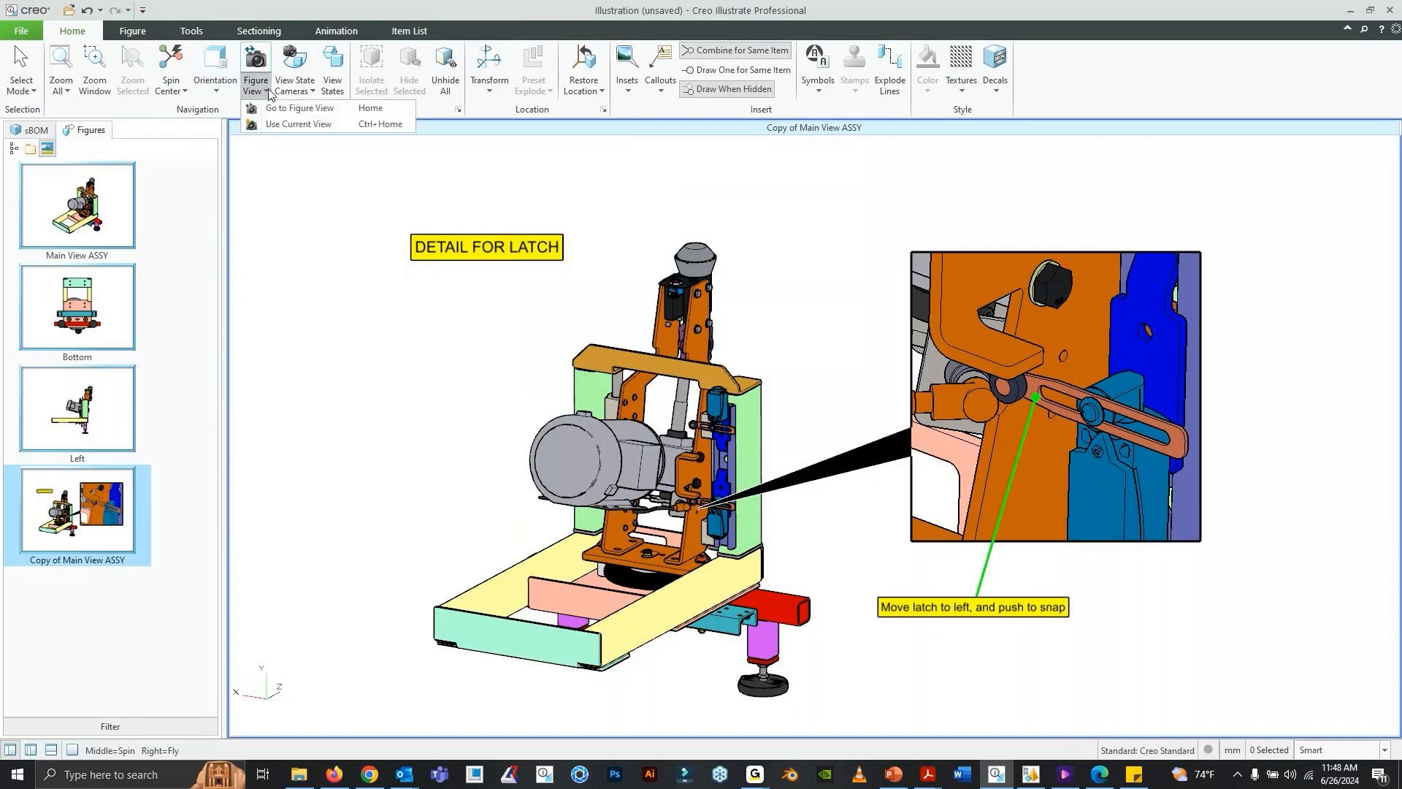
pyautogui.click(279, 126)
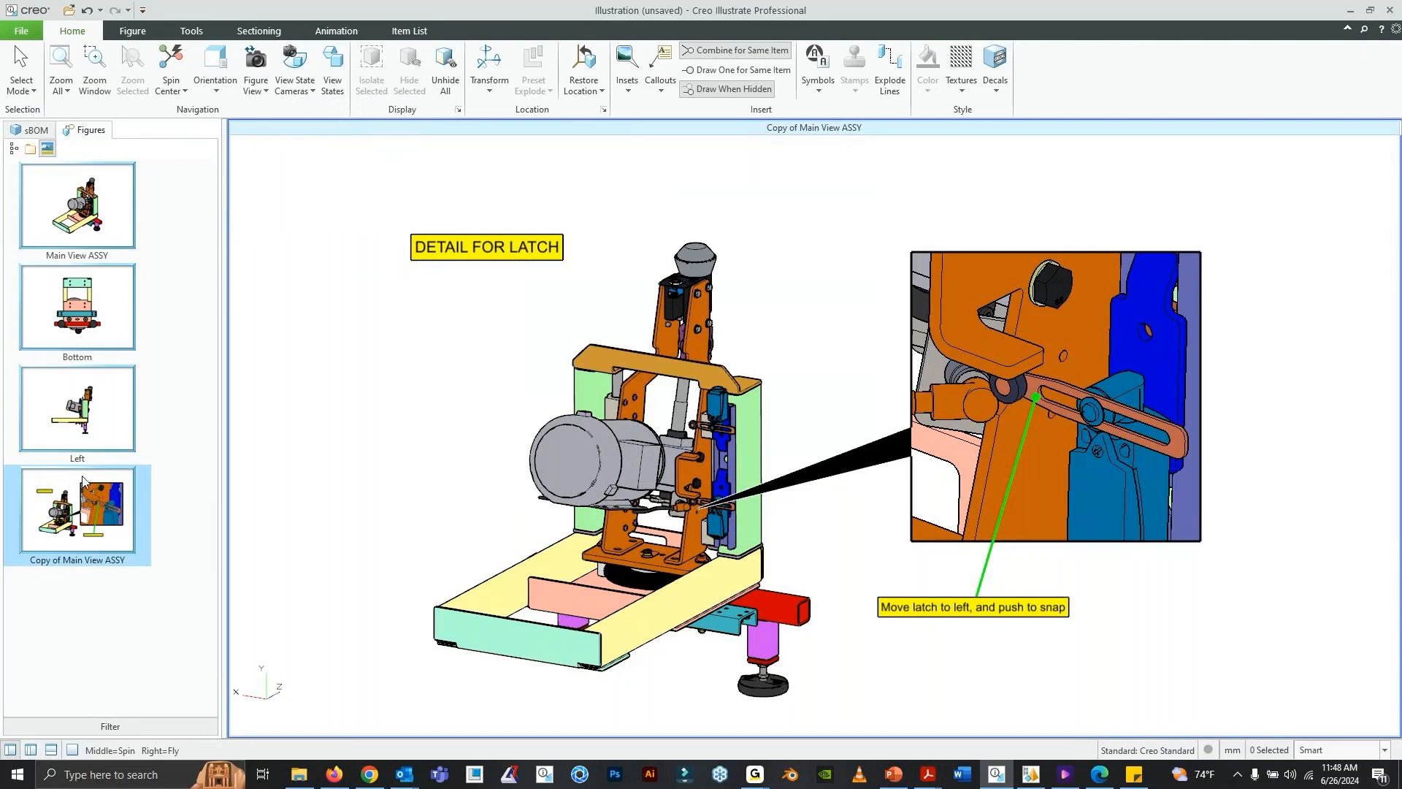
pyautogui.rightClick(67, 209)
pyautogui.click(107, 251)
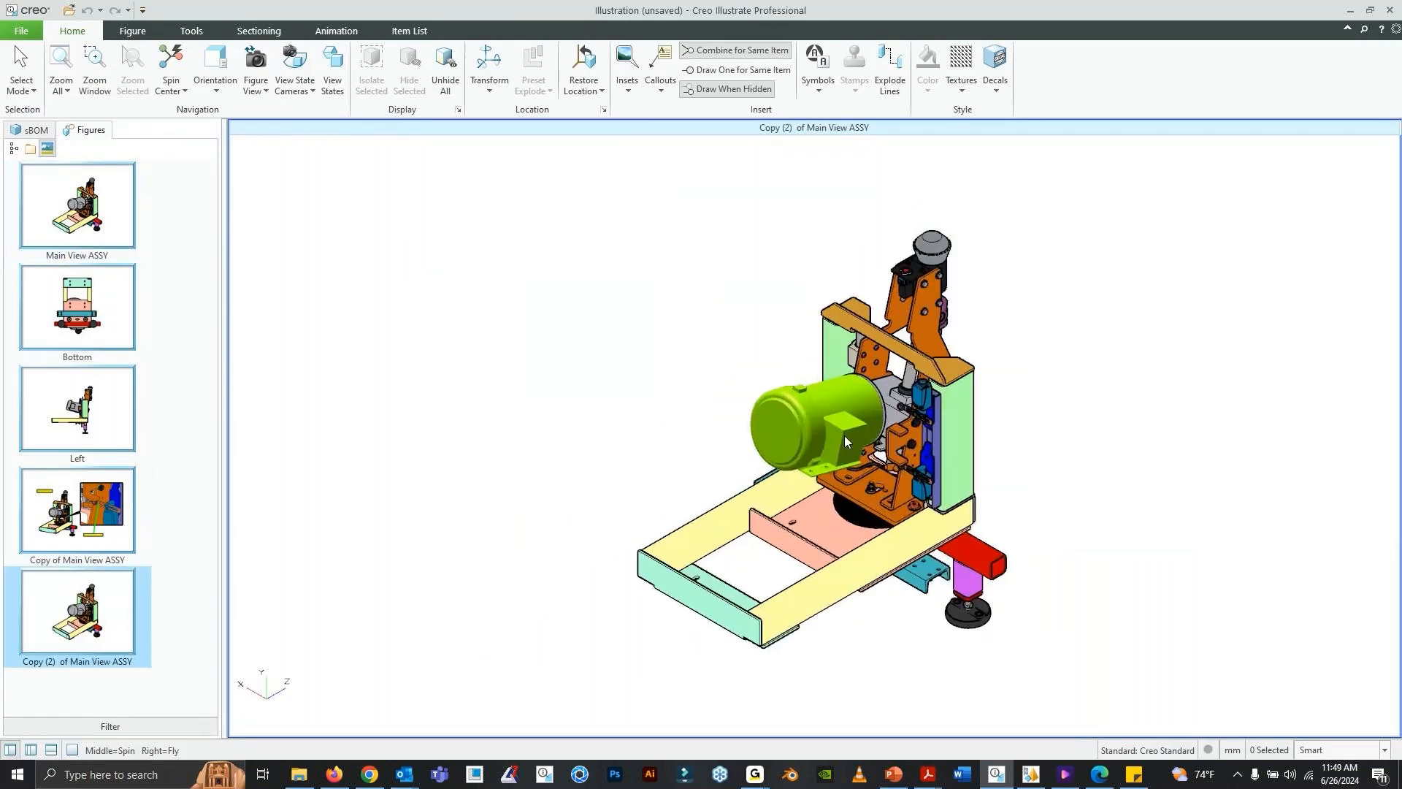
# - Transform the four hex bolts of the upper orange arm plate on the latch side, moving them straight outward from the machine
pyautogui.scroll(4, 845, 435)
pyautogui.scroll(5, 859, 391)
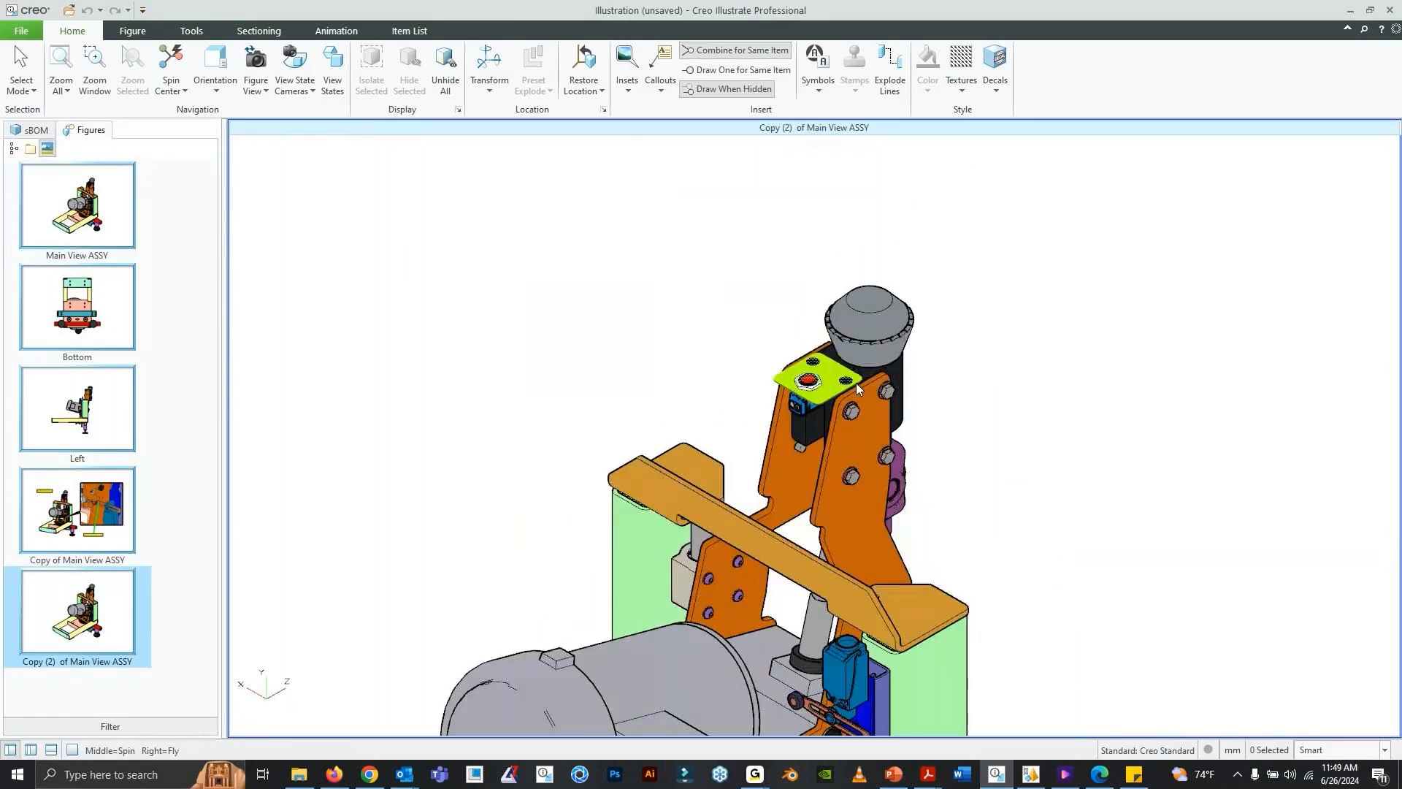
pyautogui.scroll(-1, 849, 334)
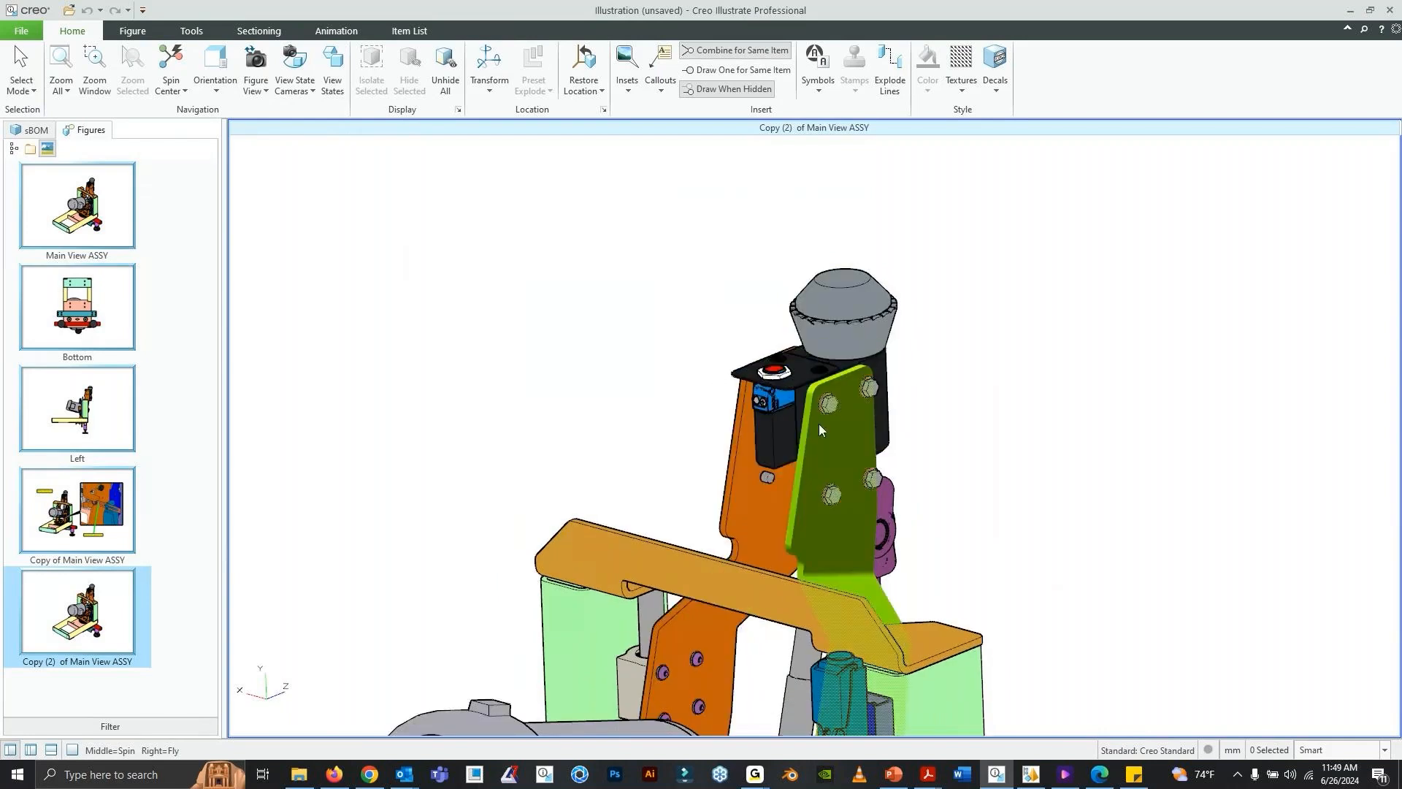
pyautogui.moveTo(824, 412)
pyautogui.mouseDown(button='middle')
pyautogui.moveTo(856, 468)
pyautogui.moveTo(832, 430)
pyautogui.mouseUp(button='middle')
pyautogui.scroll(-3, 711, 303)
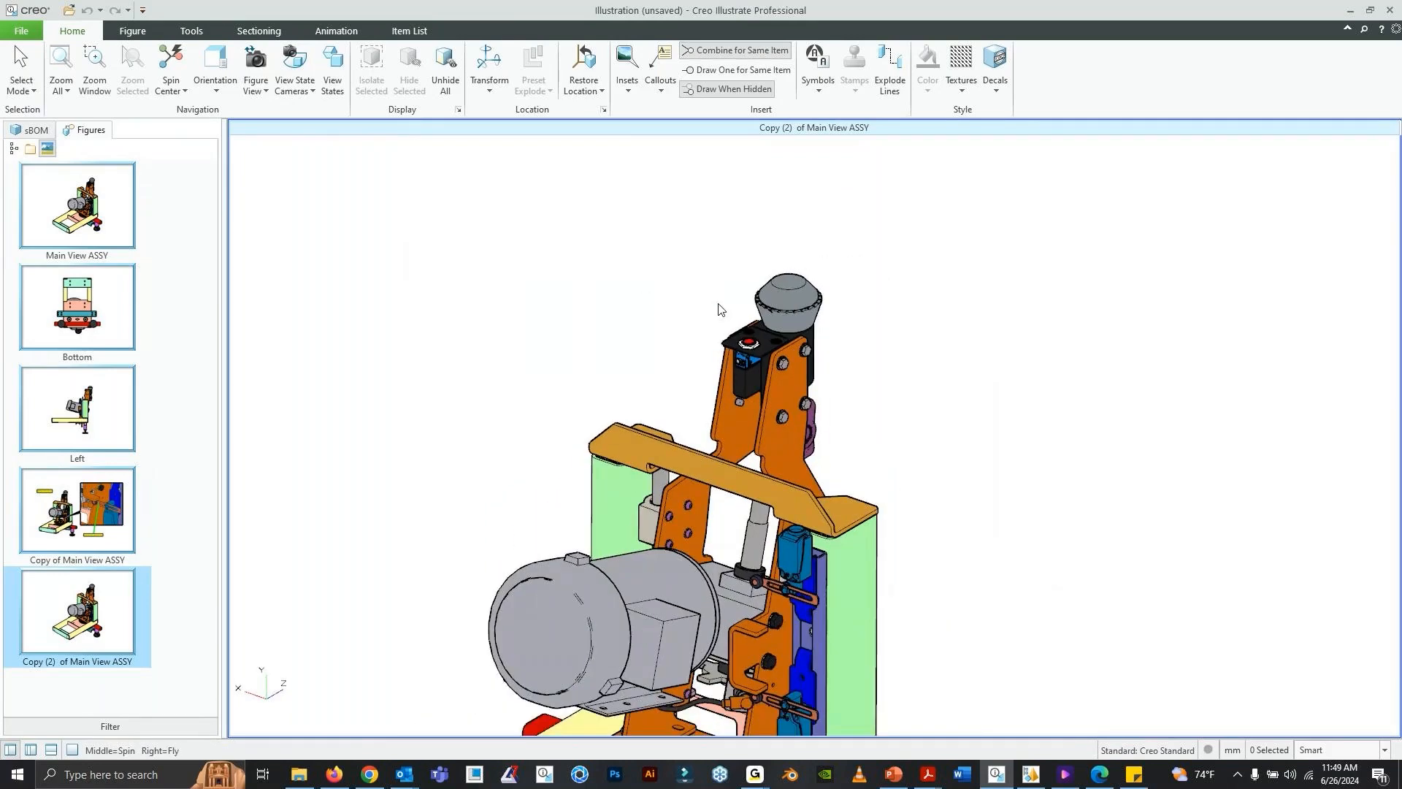
pyautogui.scroll(2, 718, 309)
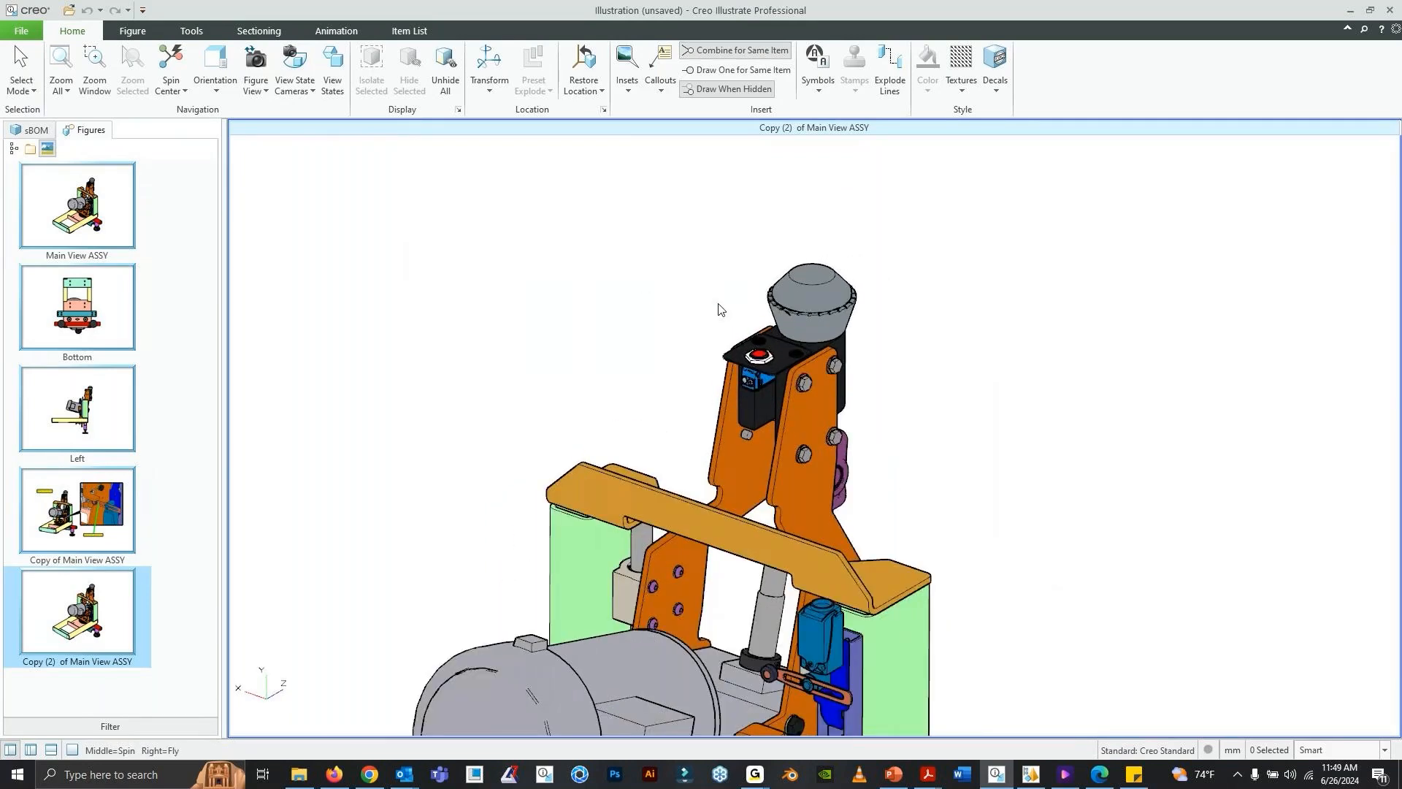
pyautogui.scroll(-2, 721, 310)
pyautogui.click(791, 371)
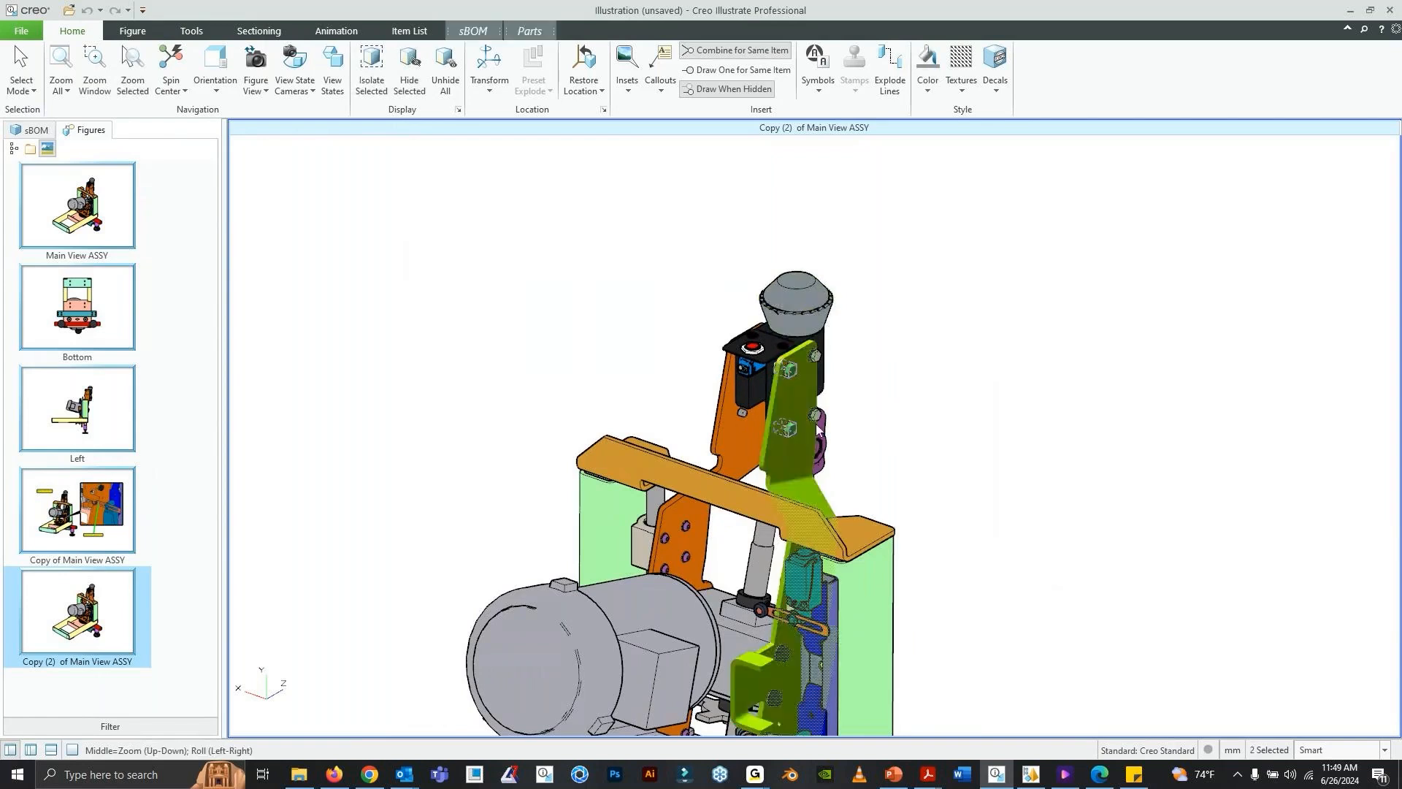
pyautogui.keyDown('ctrl'); pyautogui.click(790, 430); pyautogui.keyUp('ctrl')
pyautogui.keyDown('ctrl'); pyautogui.click(815, 416); pyautogui.keyUp('ctrl')
pyautogui.keyDown('ctrl'); pyautogui.click(814, 355); pyautogui.keyUp('ctrl')
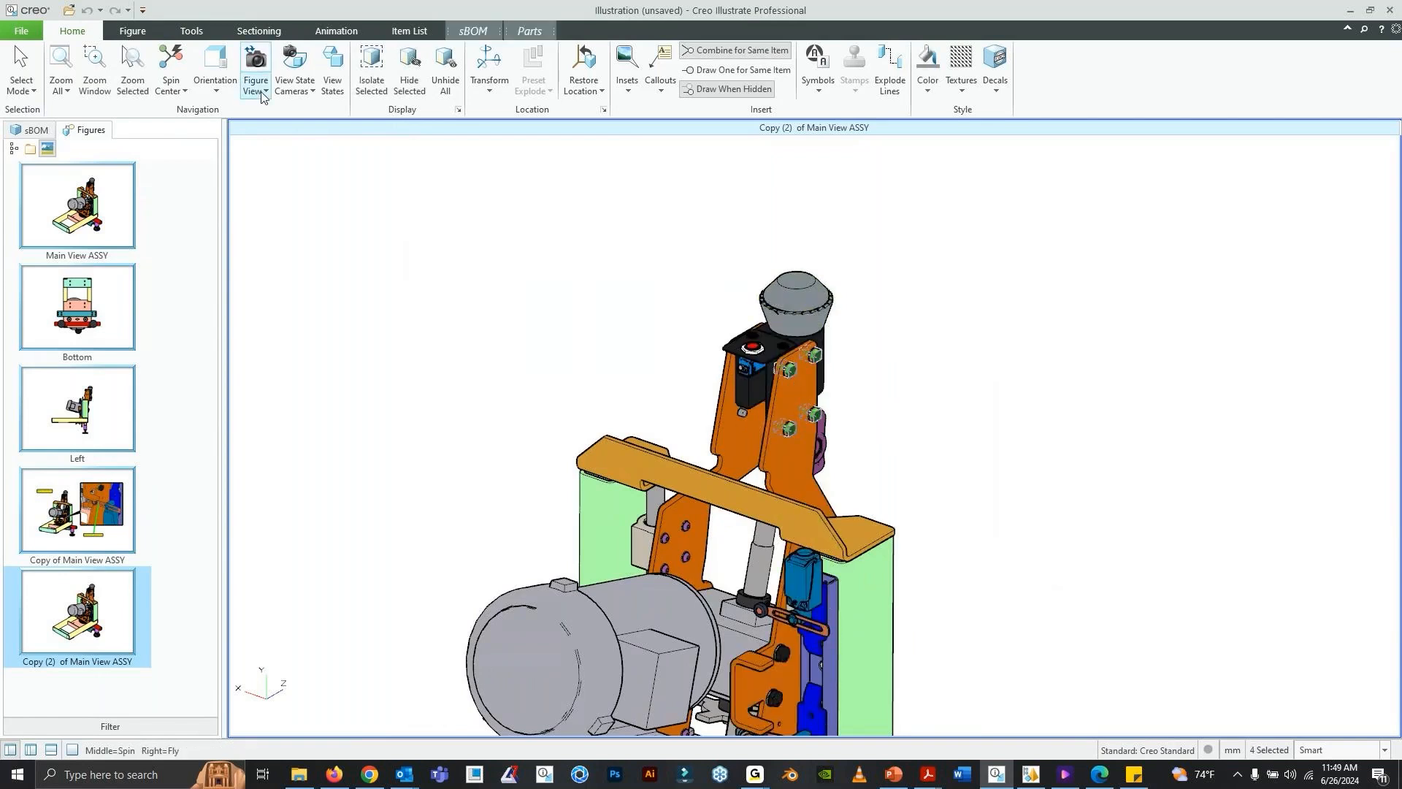
pyautogui.click(500, 93)
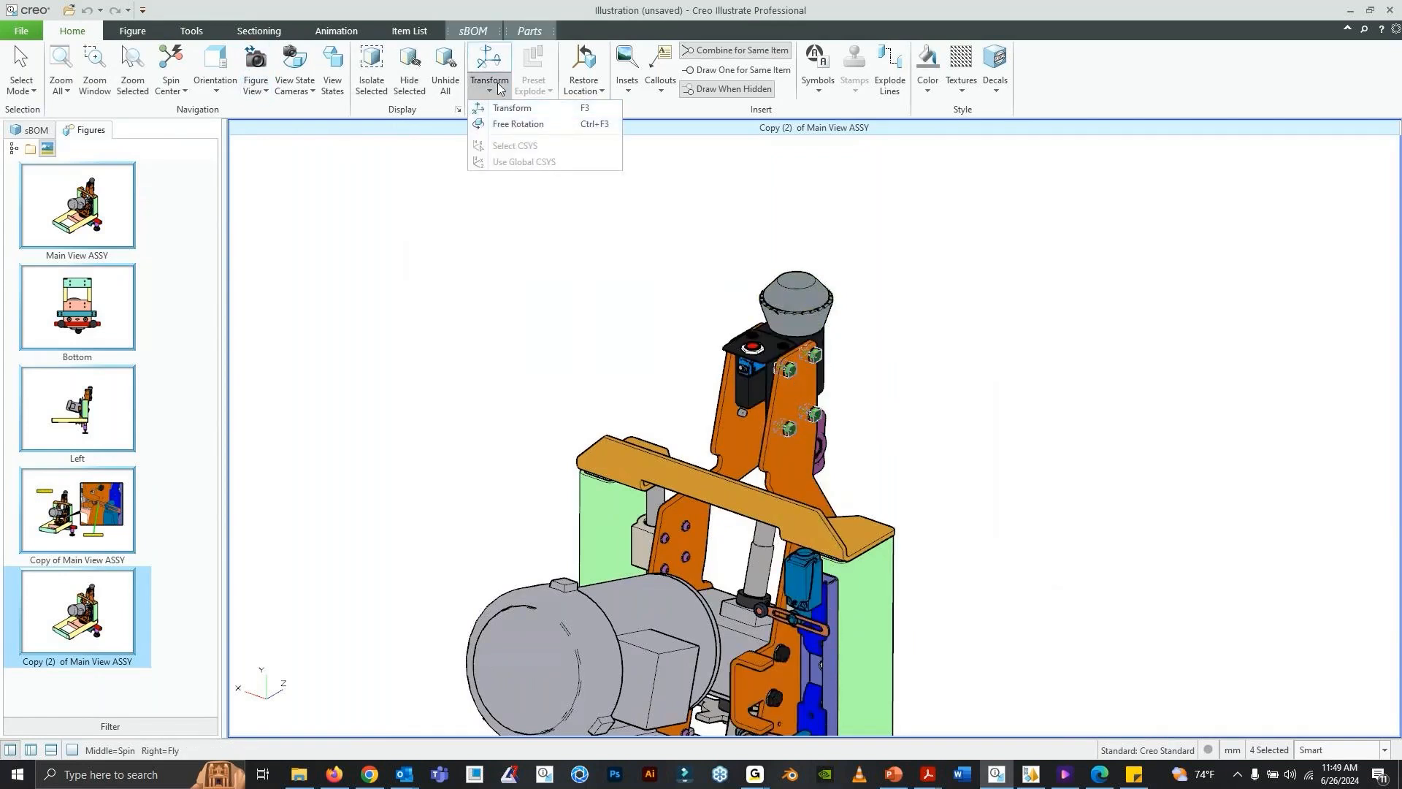
pyautogui.click(494, 16)
pyautogui.click(490, 62)
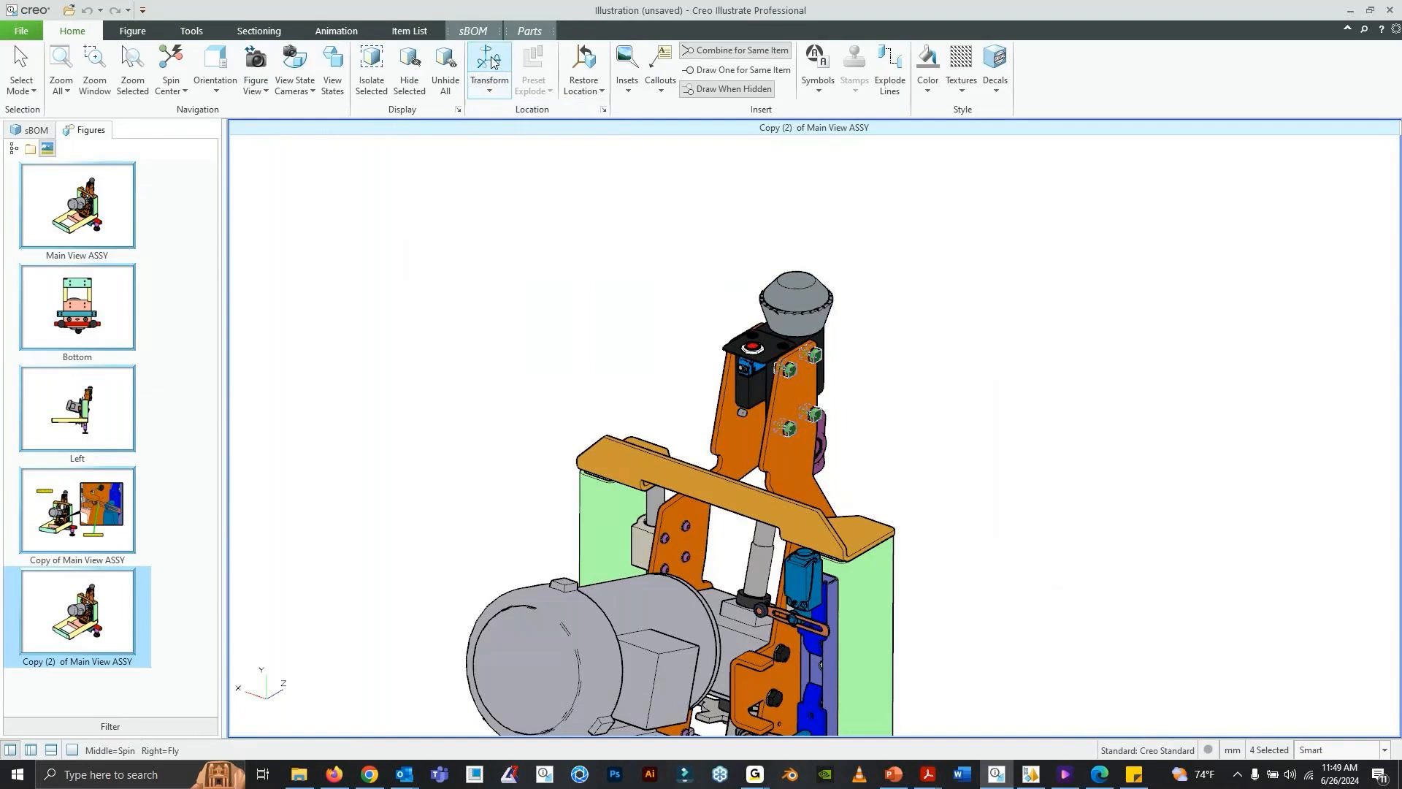
pyautogui.moveTo(892, 424); pyautogui.dragTo(1057, 487)
pyautogui.click(501, 448)
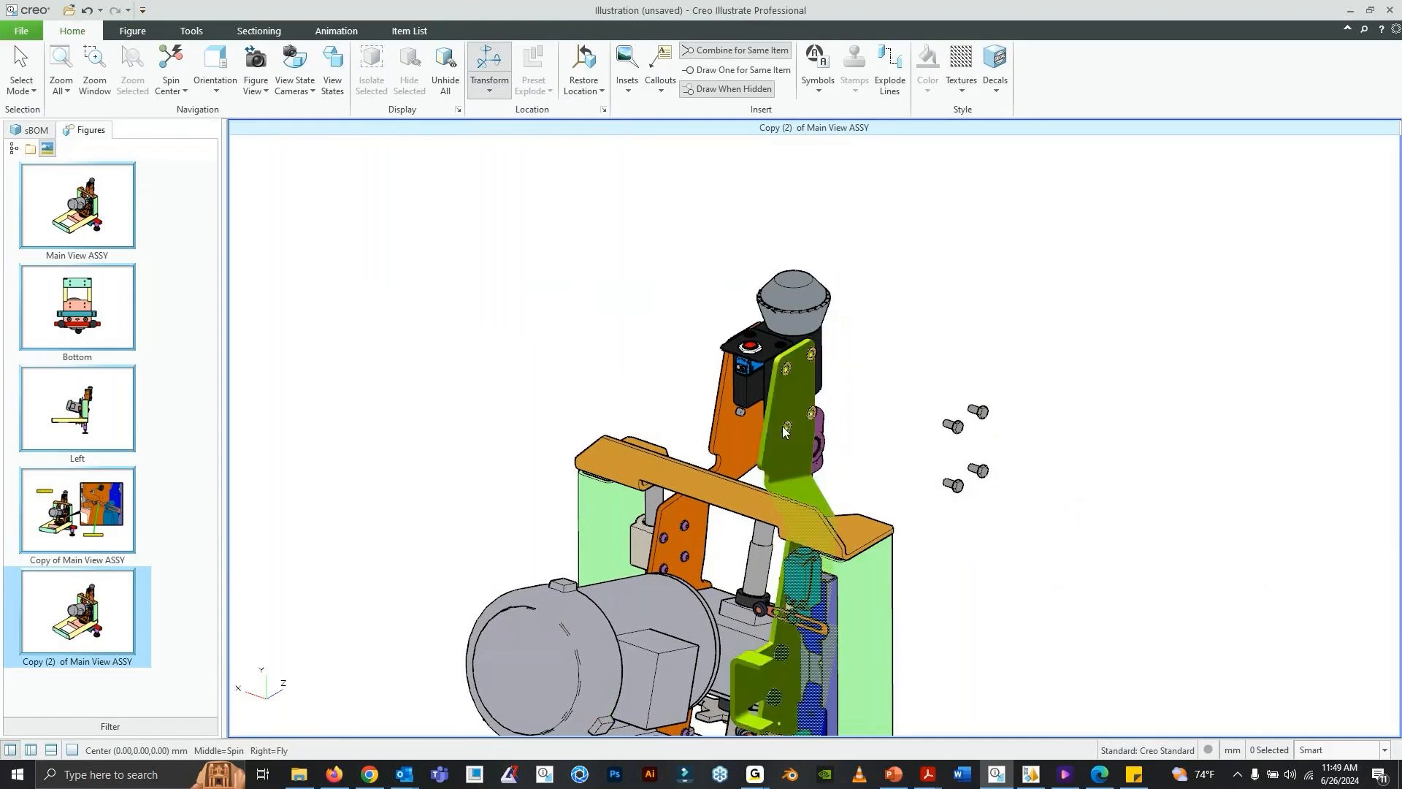
# - Move the four hex bolts of the opposite upper orange arm plate straight outward, away from the machine
pyautogui.moveTo(782, 427); pyautogui.dragTo(803, 468, button='middle')
pyautogui.click(625, 350)
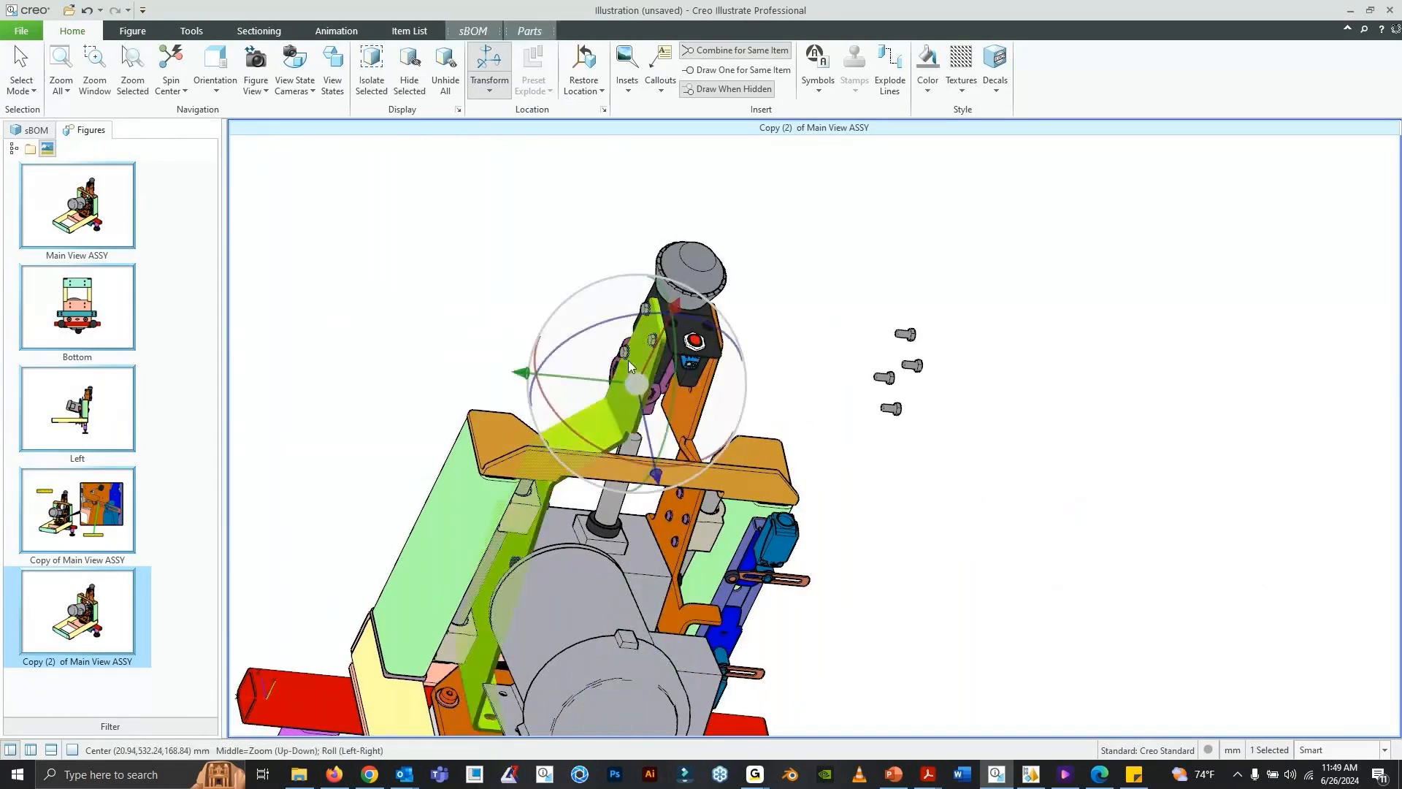
pyautogui.keyDown('ctrl'); pyautogui.click(645, 320); pyautogui.keyUp('ctrl')
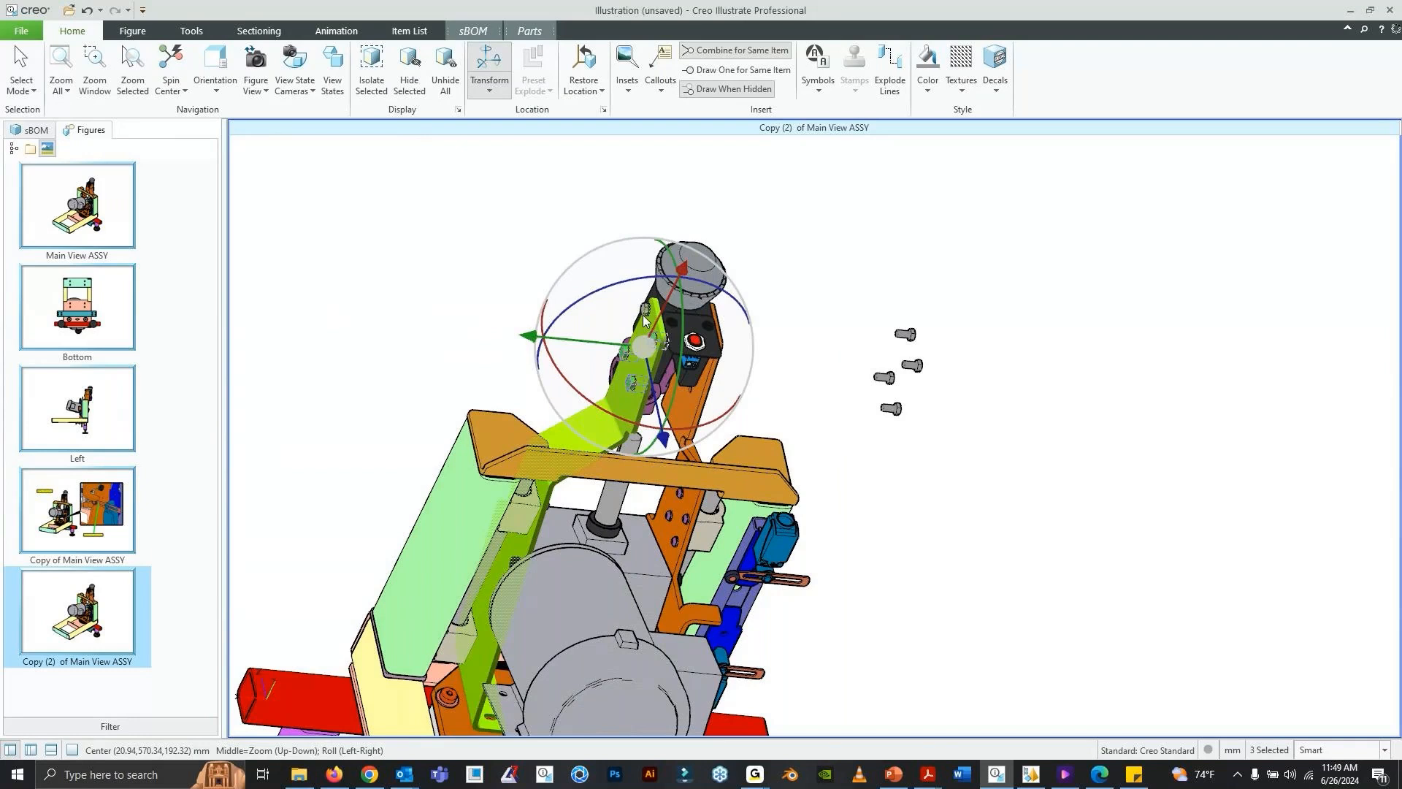
pyautogui.moveTo(529, 336); pyautogui.dragTo(333, 311)
pyautogui.click(499, 184)
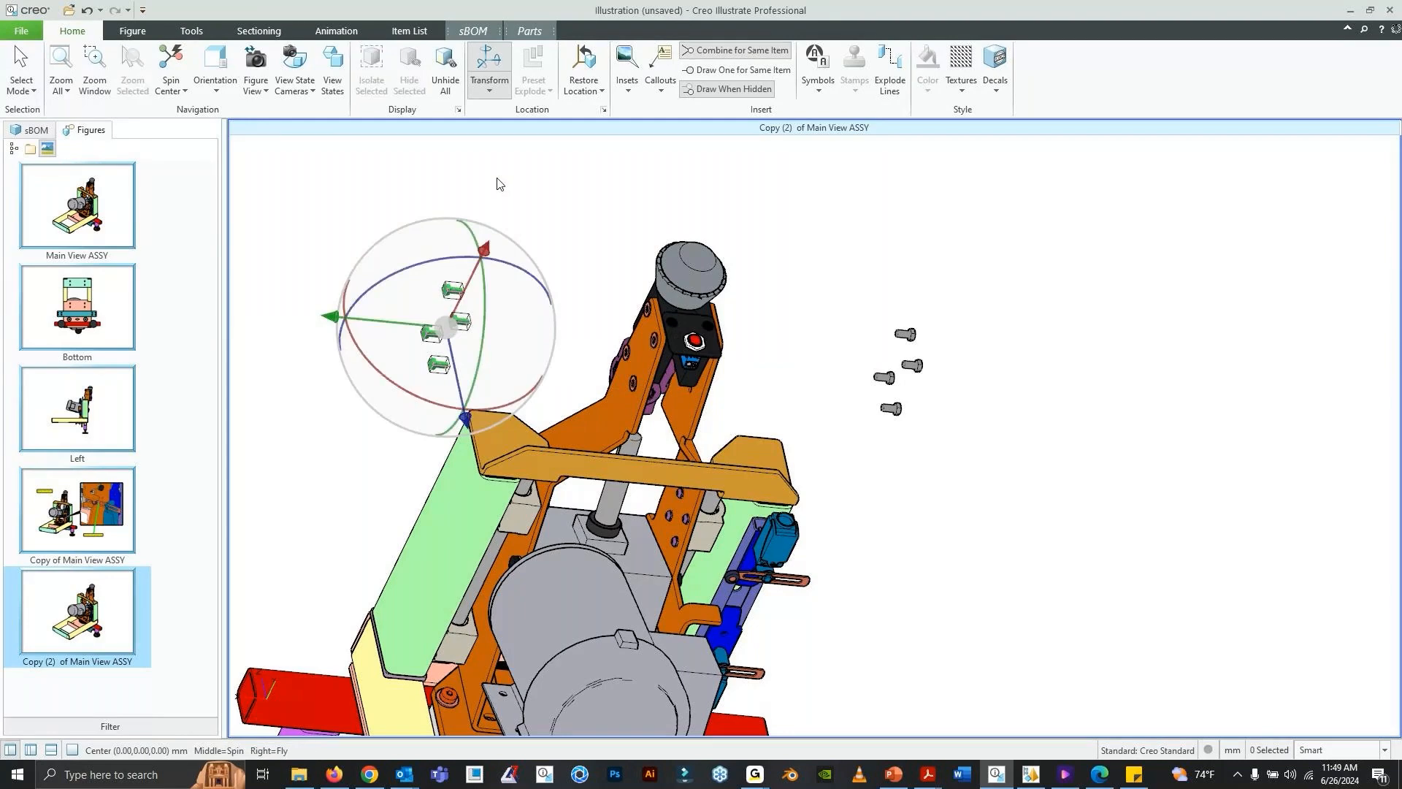
# - Move the four washers on the latch-side arm plate outward about 126 mm, between the plate and its exploded bolts
pyautogui.moveTo(499, 184); pyautogui.dragTo(747, 411, button='middle')
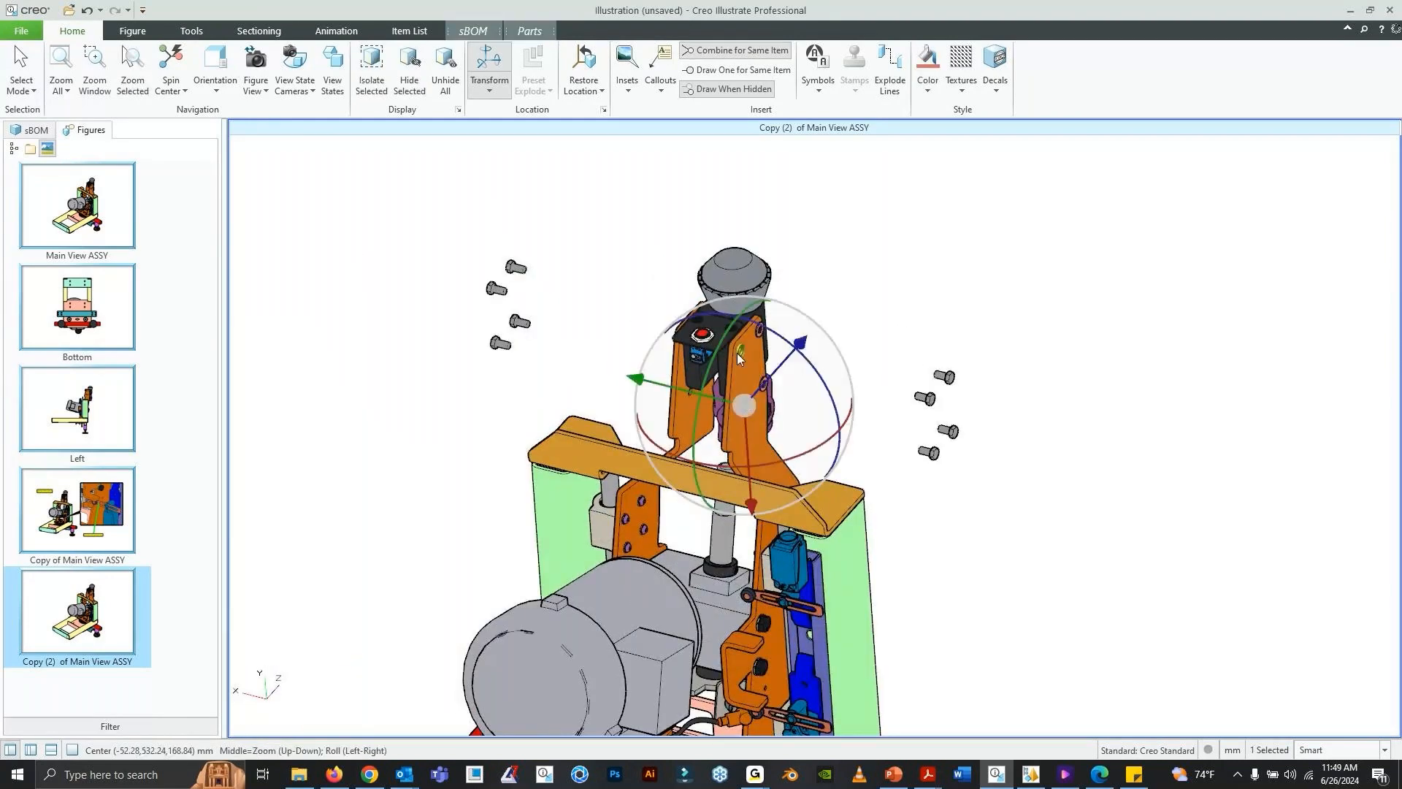
pyautogui.keyDown('ctrl'); pyautogui.click(741, 352); pyautogui.keyUp('ctrl')
pyautogui.keyDown('ctrl'); pyautogui.click(760, 329); pyautogui.keyUp('ctrl')
pyautogui.keyDown('ctrl'); pyautogui.click(773, 387); pyautogui.keyUp('ctrl')
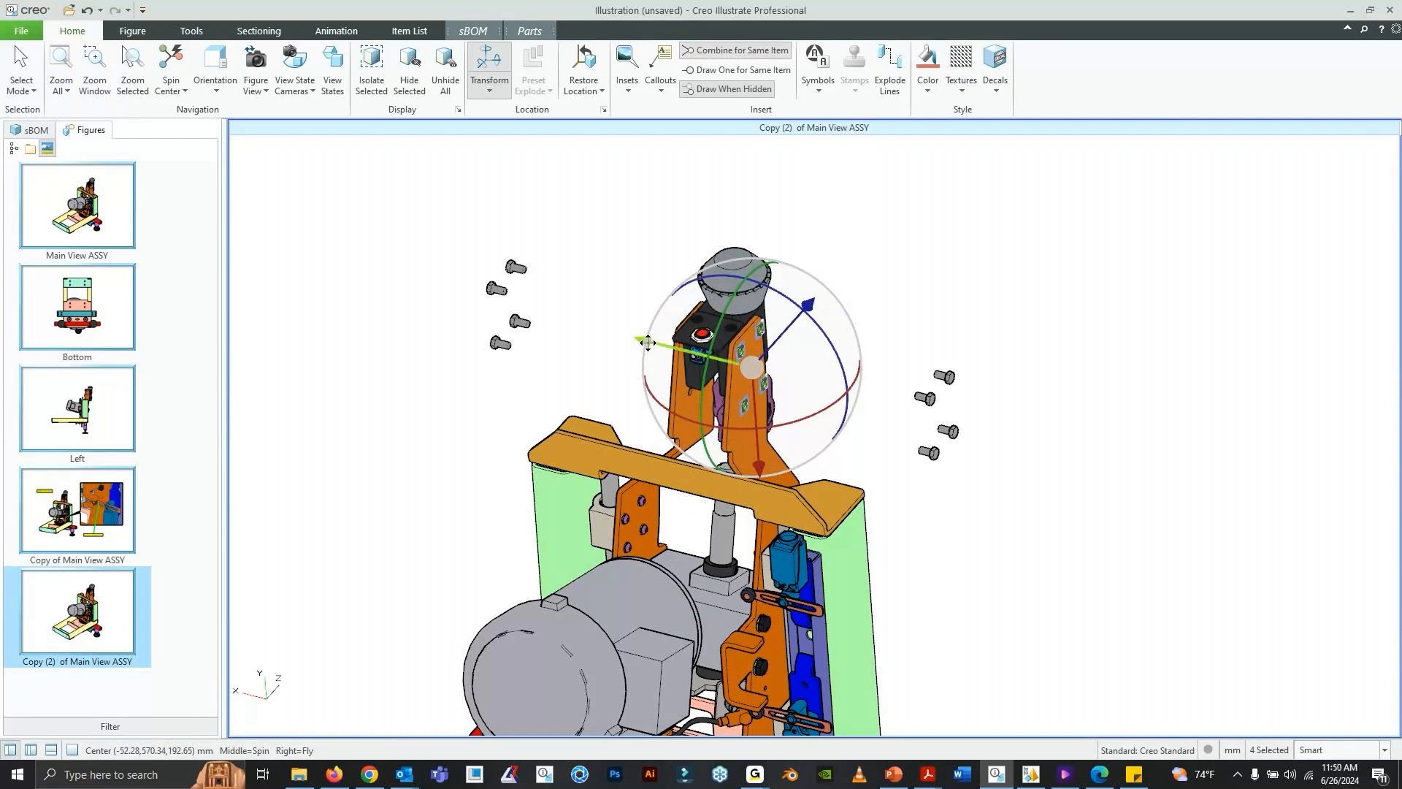
pyautogui.moveTo(648, 342); pyautogui.dragTo(745, 367)
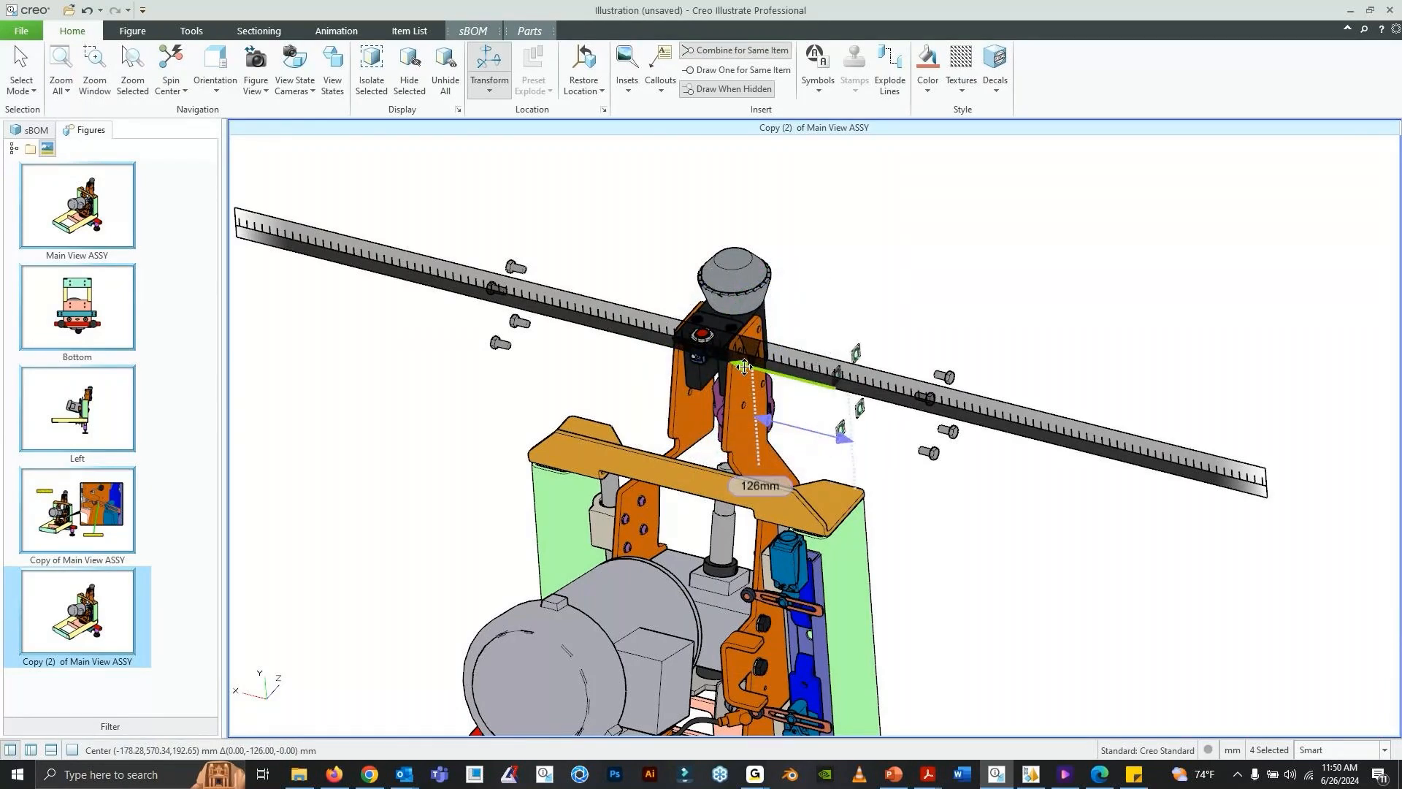
pyautogui.press('Escape')
# - Move the four washers on the opposite arm plate outward, between the plate and its exploded bolts
pyautogui.moveTo(780, 332)
pyautogui.mouseDown(button='middle')
pyautogui.moveTo(714, 404)
pyautogui.moveTo(654, 408)
pyautogui.mouseUp(button='middle')
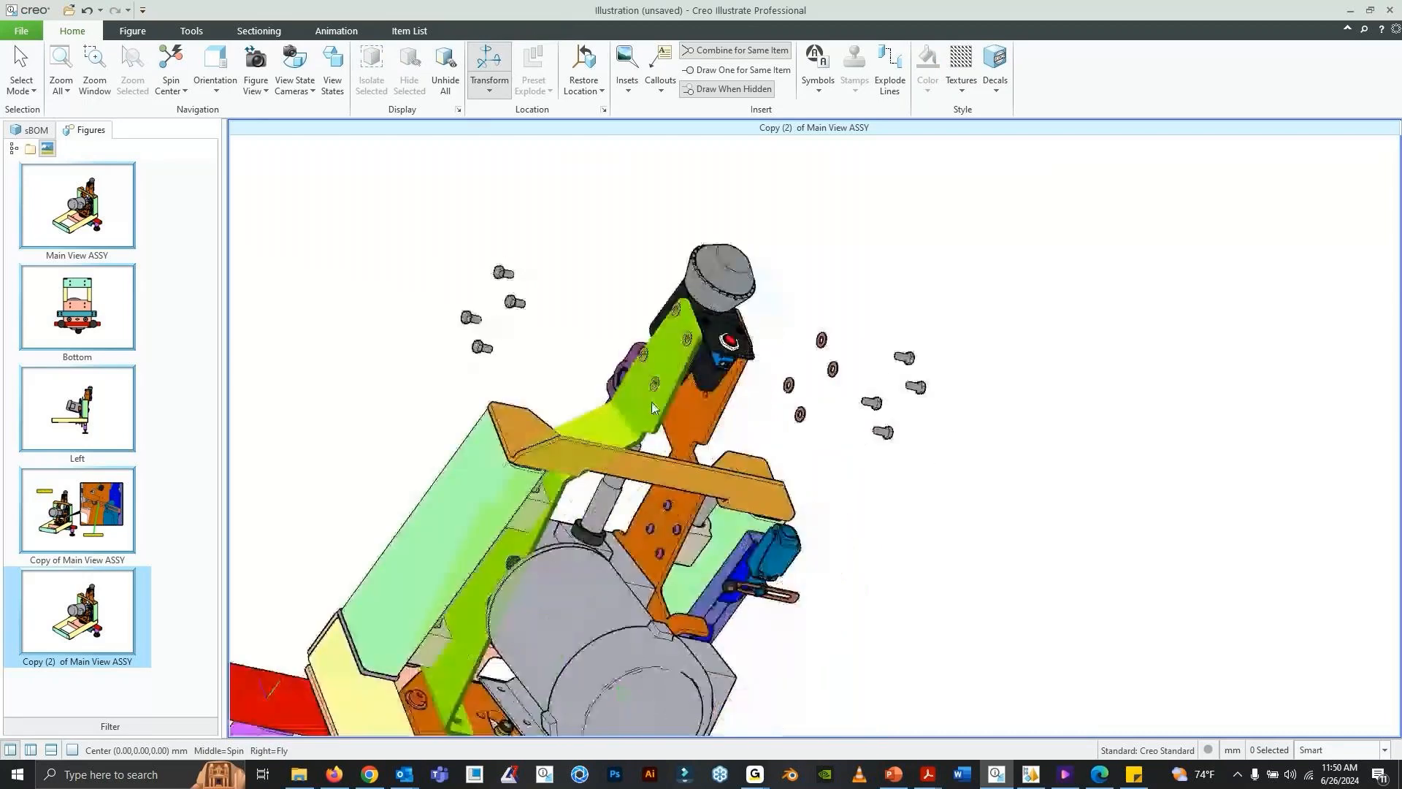
pyautogui.click(654, 391)
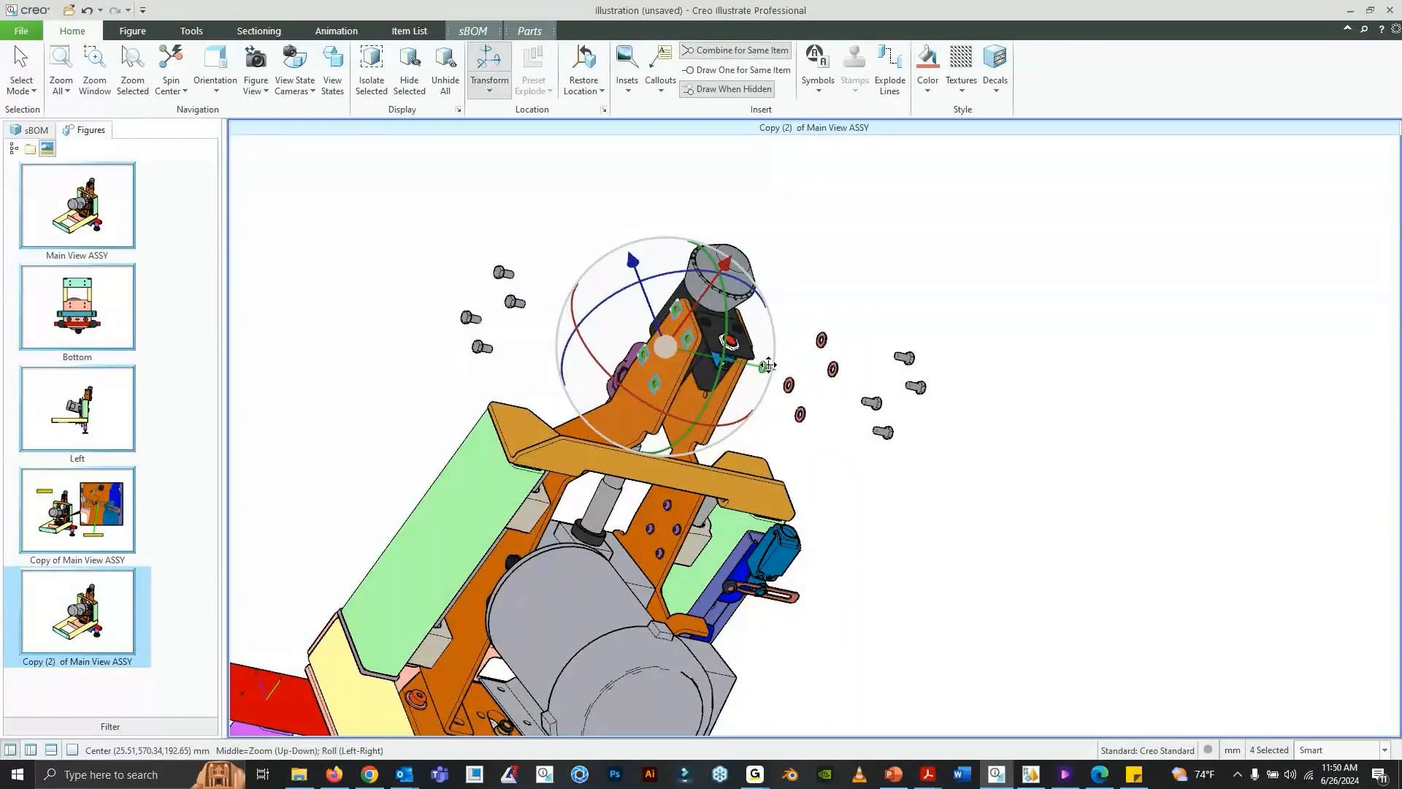
pyautogui.moveTo(767, 365); pyautogui.dragTo(689, 350)
pyautogui.click(840, 438)
# - Raise the two black screws of the black switch bracket straight up, above the gray knob
pyautogui.moveTo(840, 438); pyautogui.dragTo(729, 408, button='middle')
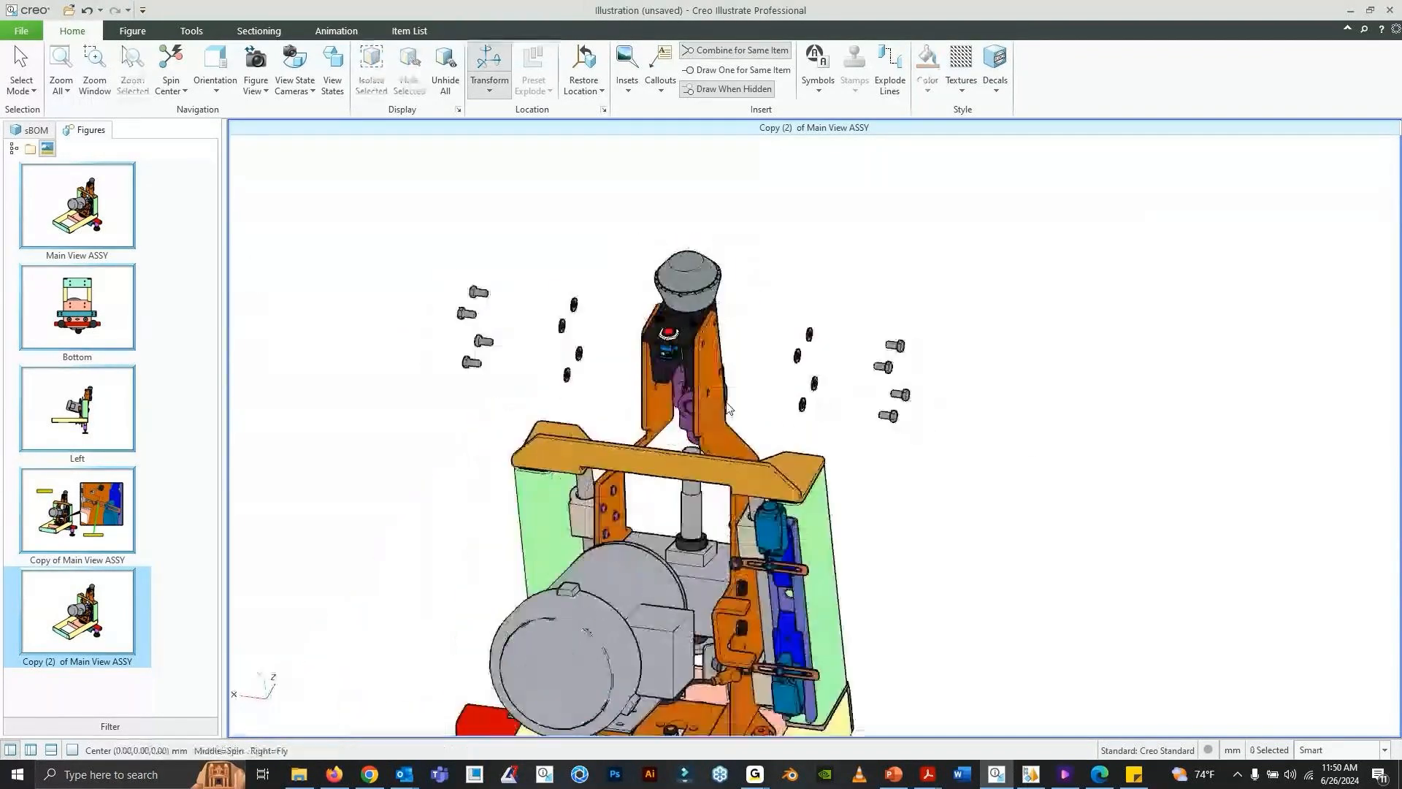
pyautogui.scroll(3, 729, 408)
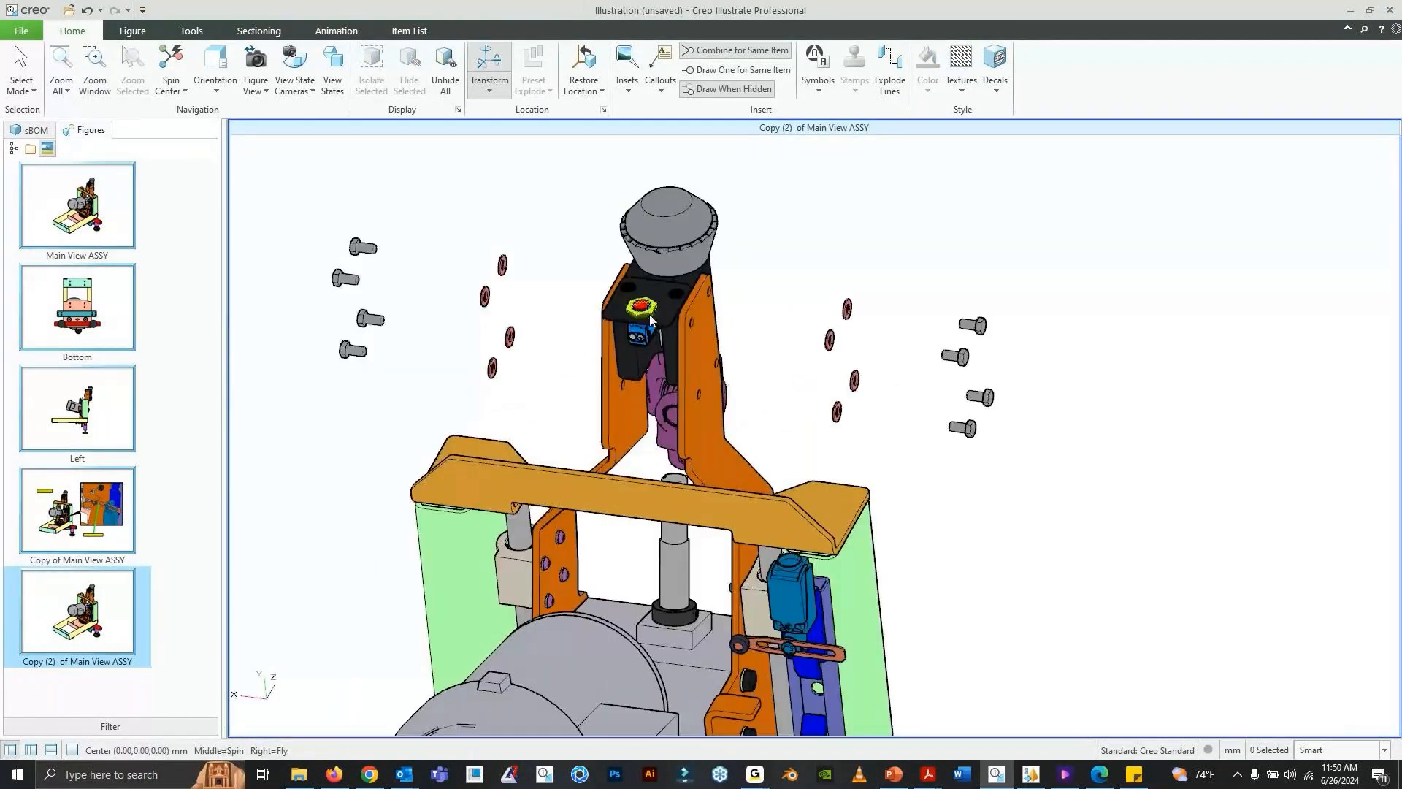
pyautogui.click(680, 297)
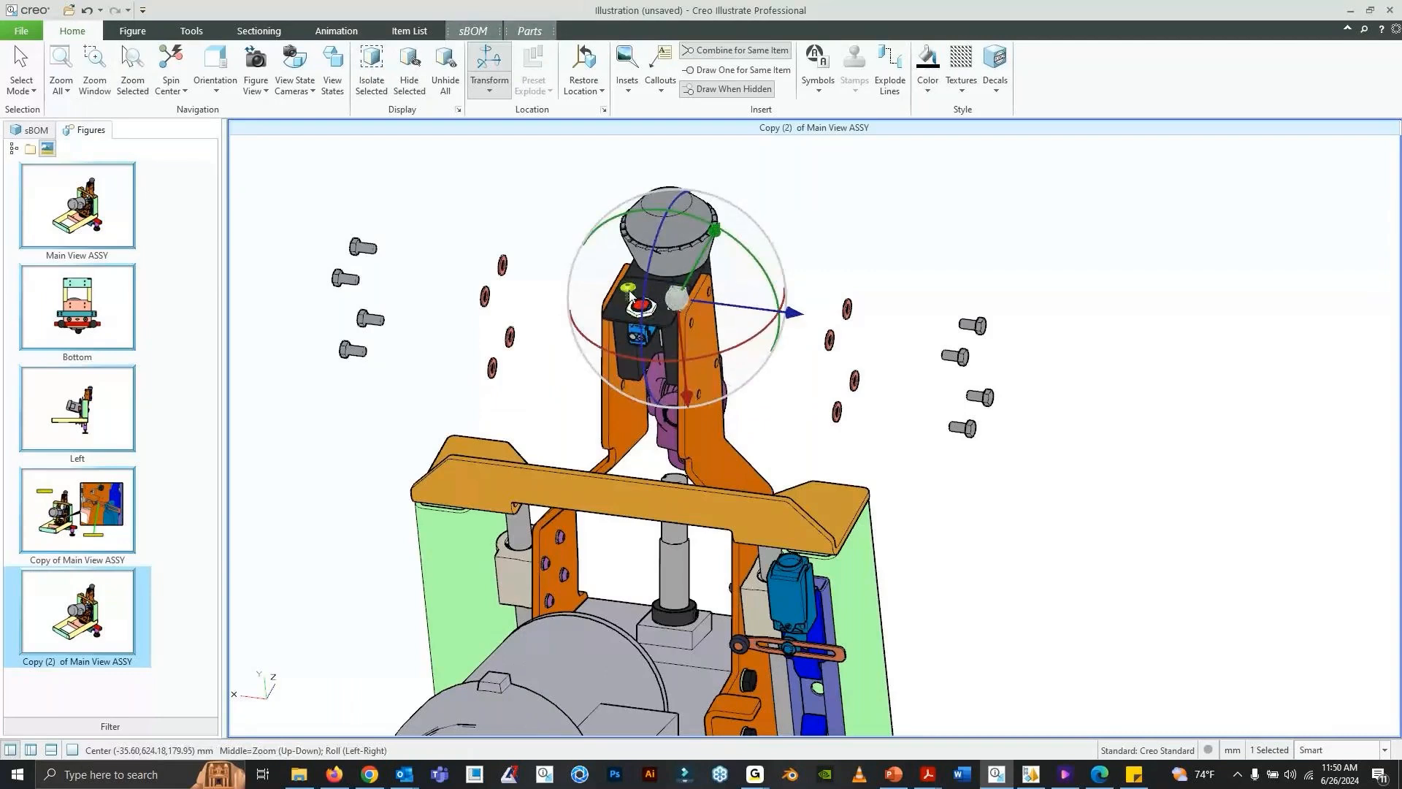
pyautogui.keyDown('ctrl'); pyautogui.click(632, 292); pyautogui.keyUp('ctrl')
pyautogui.scroll(-3, 651, 340)
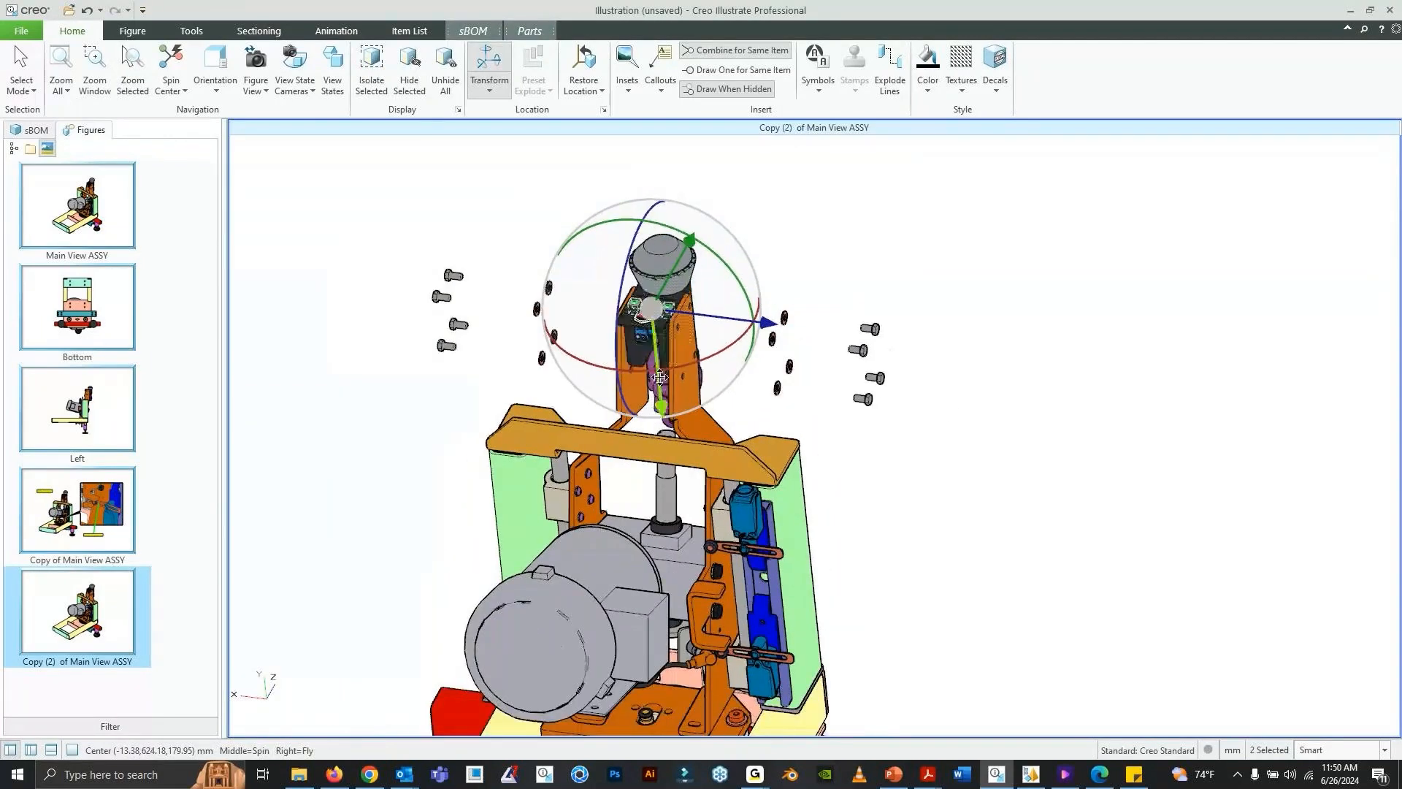
pyautogui.moveTo(662, 407); pyautogui.dragTo(665, 285)
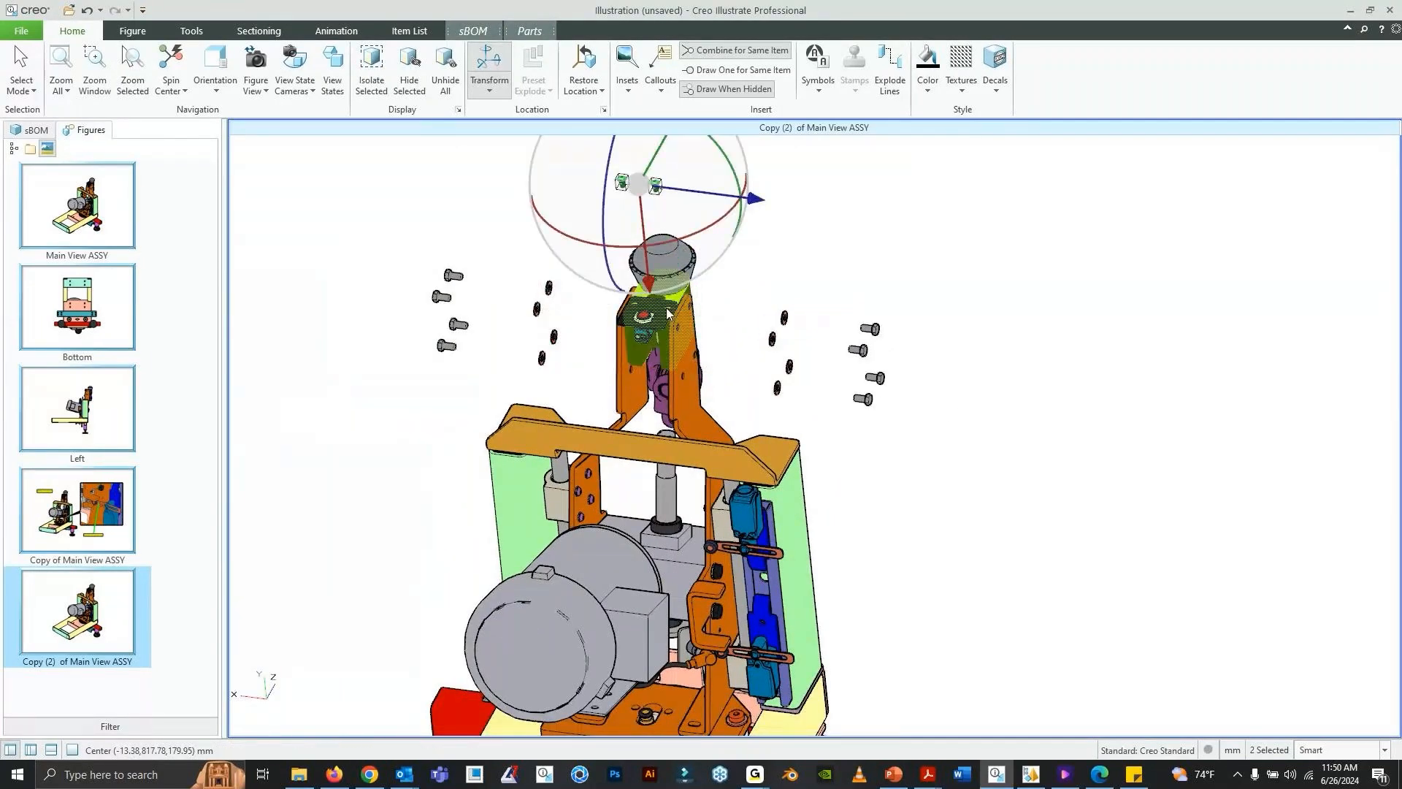
# - Raise the ring around the red push button straight up, out of the black switch bracket and below the two exploded screws
pyautogui.keyDown('shift'); pyautogui.moveTo(682, 330); pyautogui.dragTo(696, 411, button='middle'); pyautogui.keyUp('shift')
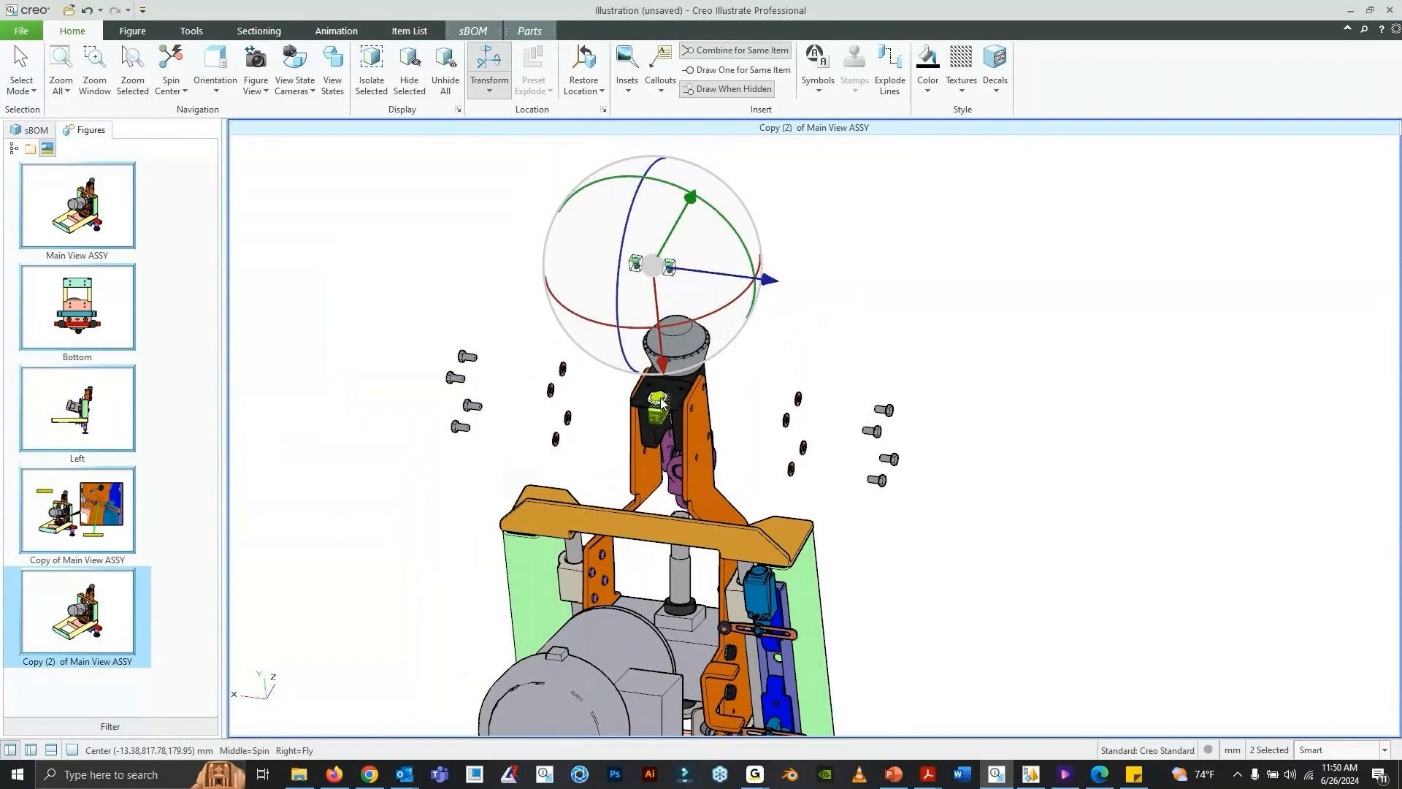
pyautogui.click(666, 406)
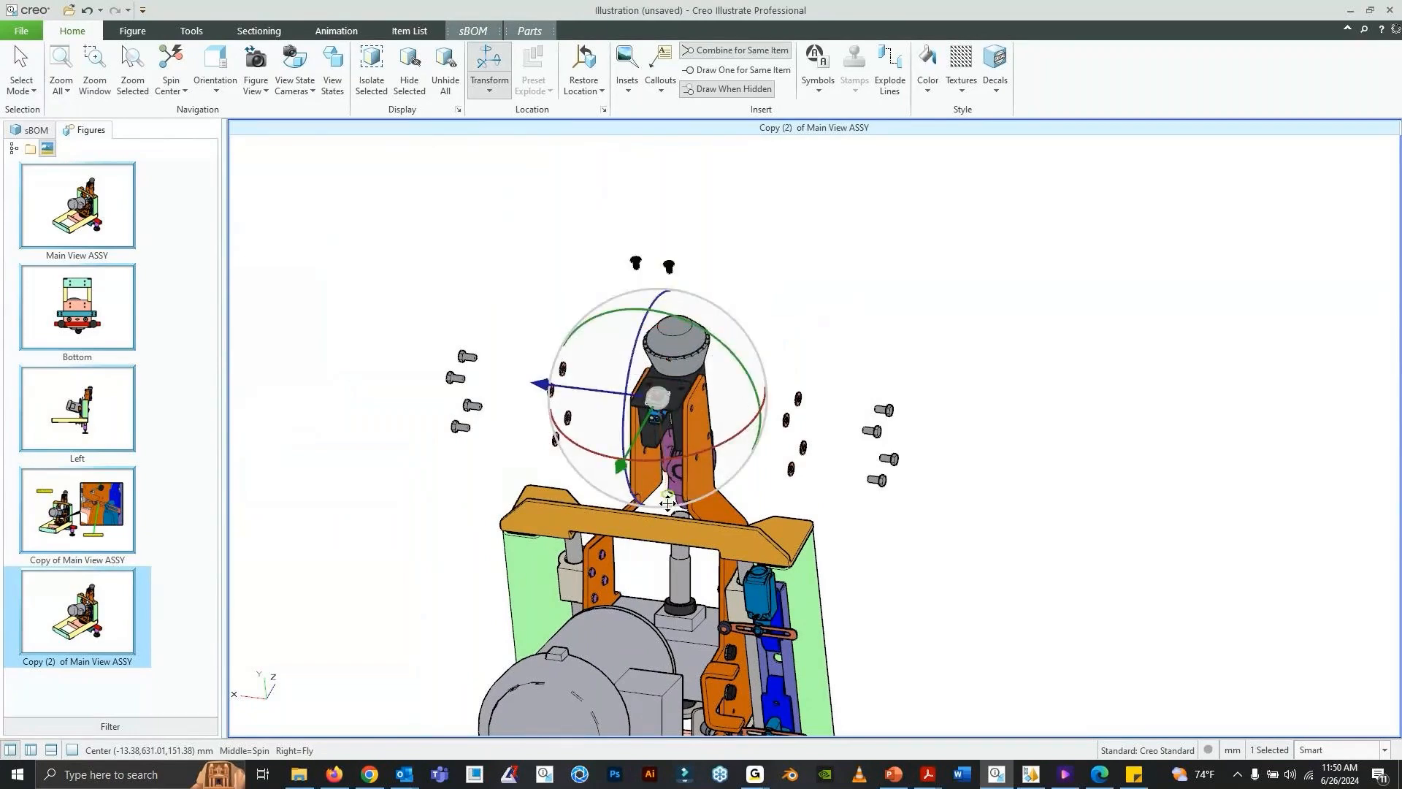
pyautogui.moveTo(664, 496); pyautogui.dragTo(658, 404)
pyautogui.moveTo(719, 468); pyautogui.dragTo(709, 437, button='middle')
pyautogui.scroll(2, 703, 419)
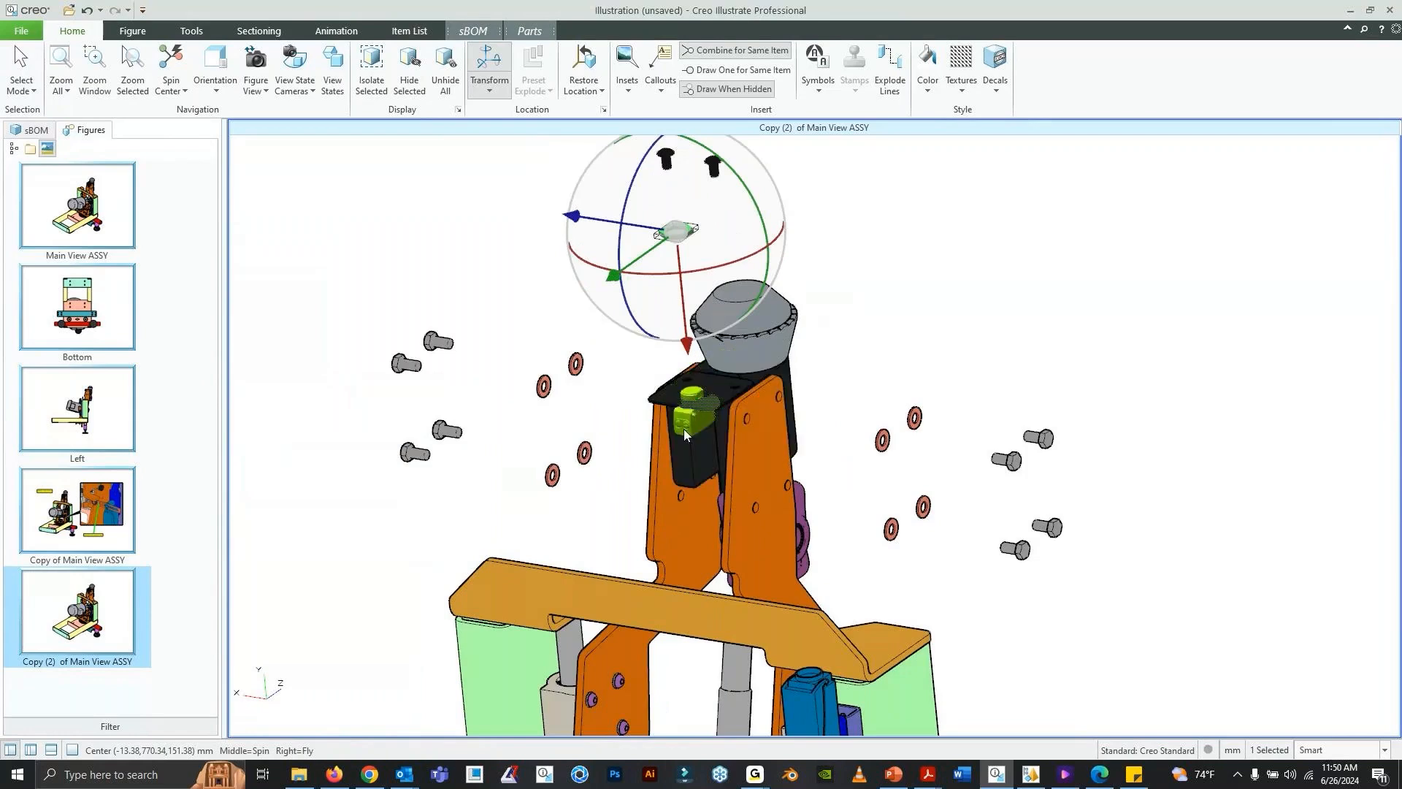
# - Move the blue switch with the red push button down and out of the black block between the arm plates
pyautogui.click(684, 428)
pyautogui.click(924, 369)
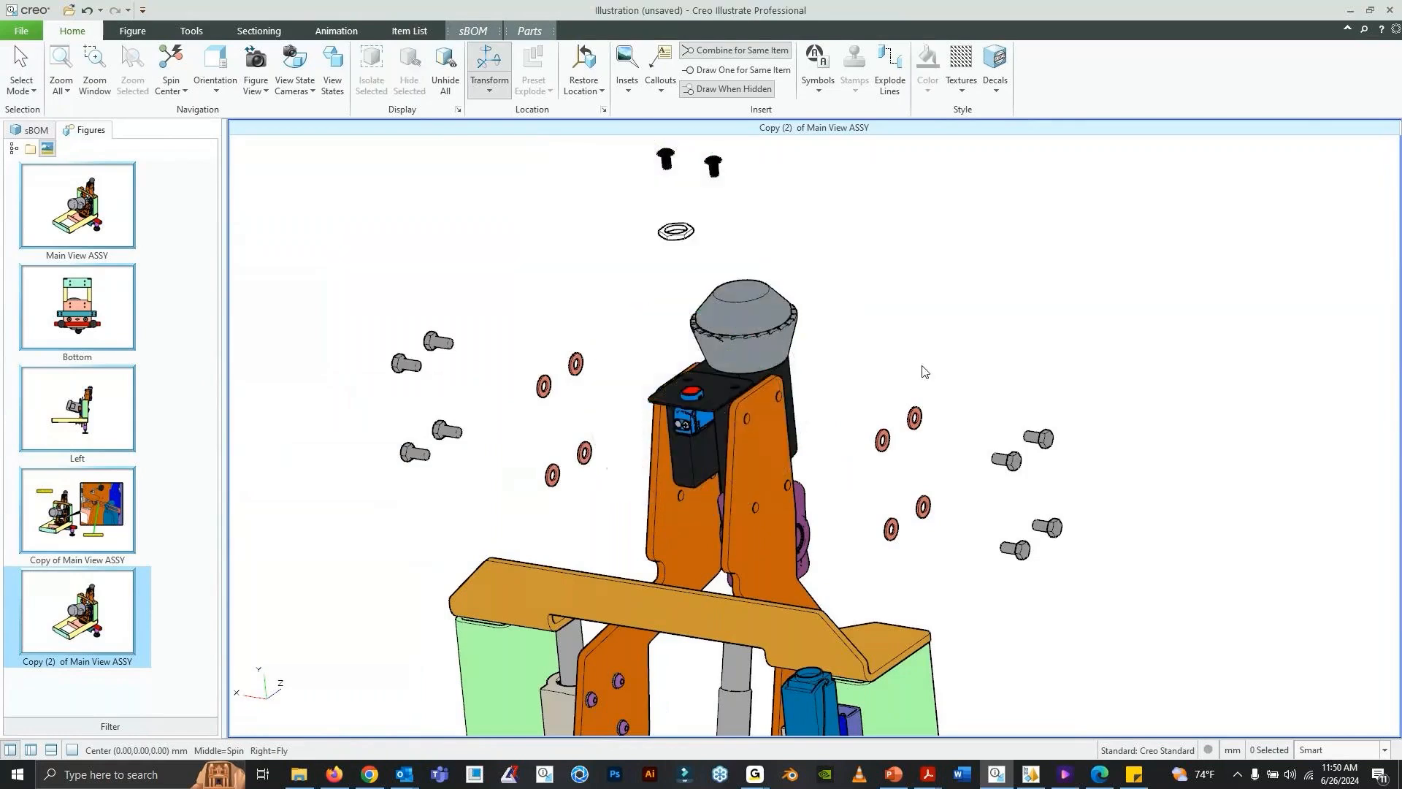
pyautogui.moveTo(923, 369); pyautogui.dragTo(773, 374, button='middle')
pyautogui.click(741, 508)
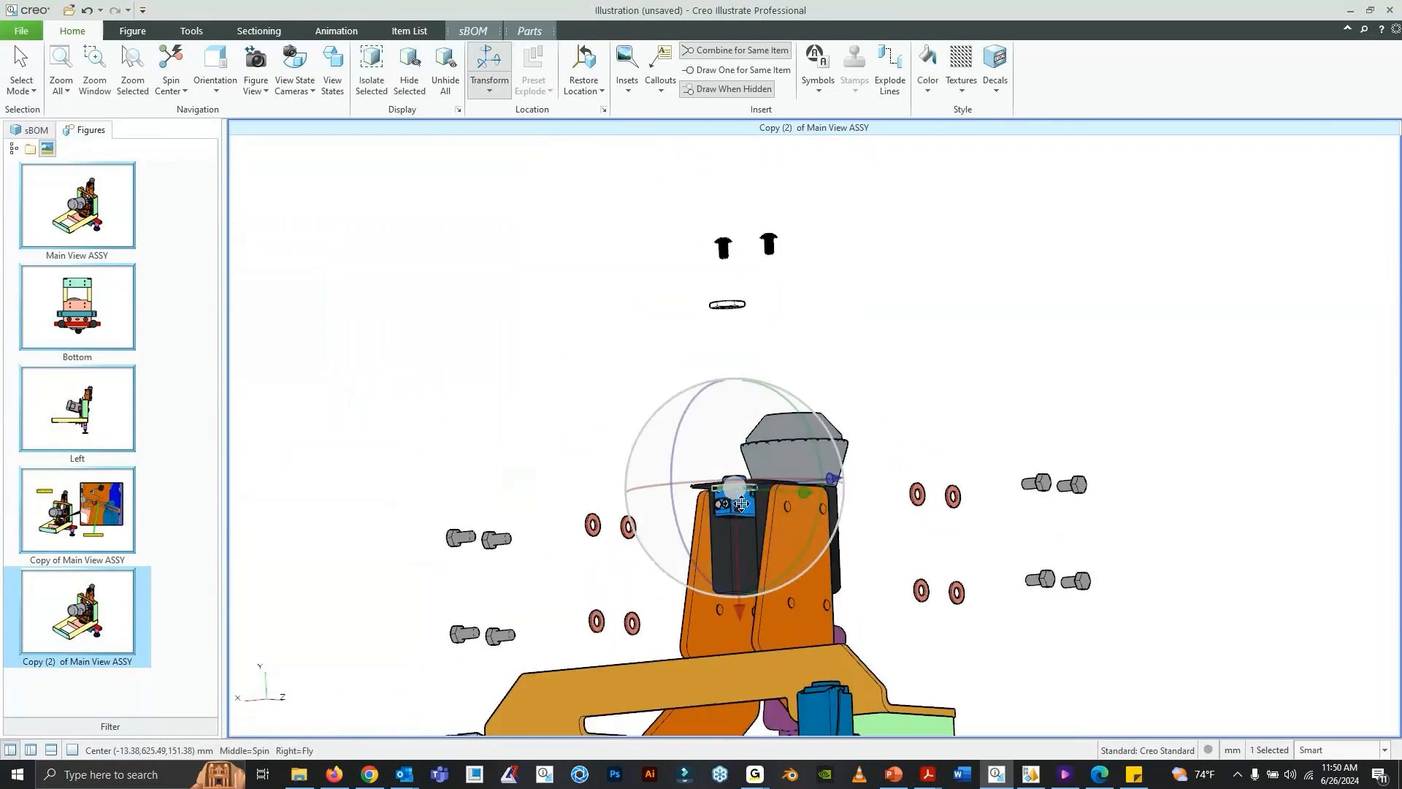
pyautogui.moveTo(741, 510)
pyautogui.mouseDown()
pyautogui.moveTo(741, 568)
pyautogui.moveTo(733, 505)
pyautogui.mouseUp()
pyautogui.moveTo(795, 510); pyautogui.dragTo(804, 594, button='middle')
pyautogui.moveTo(888, 403); pyautogui.dragTo(726, 485)
# - Raise the black switch bracket plate straight up, above the arm plates and below the exploded ring
pyautogui.click(826, 430)
pyautogui.moveTo(814, 347); pyautogui.dragTo(820, 286)
pyautogui.scroll(-3, 883, 314)
pyautogui.click(886, 297)
pyautogui.moveTo(802, 211); pyautogui.dragTo(911, 296)
pyautogui.moveTo(841, 361); pyautogui.dragTo(842, 258)
pyautogui.click(827, 302)
pyautogui.moveTo(824, 401); pyautogui.dragTo(919, 254)
pyautogui.click(827, 354)
pyautogui.click(918, 254)
# - Move the black block out from between the orange arm plates, about 228 mm horizontally away from the blue switch
pyautogui.moveTo(927, 329); pyautogui.dragTo(807, 438, button='middle')
pyautogui.click(803, 464)
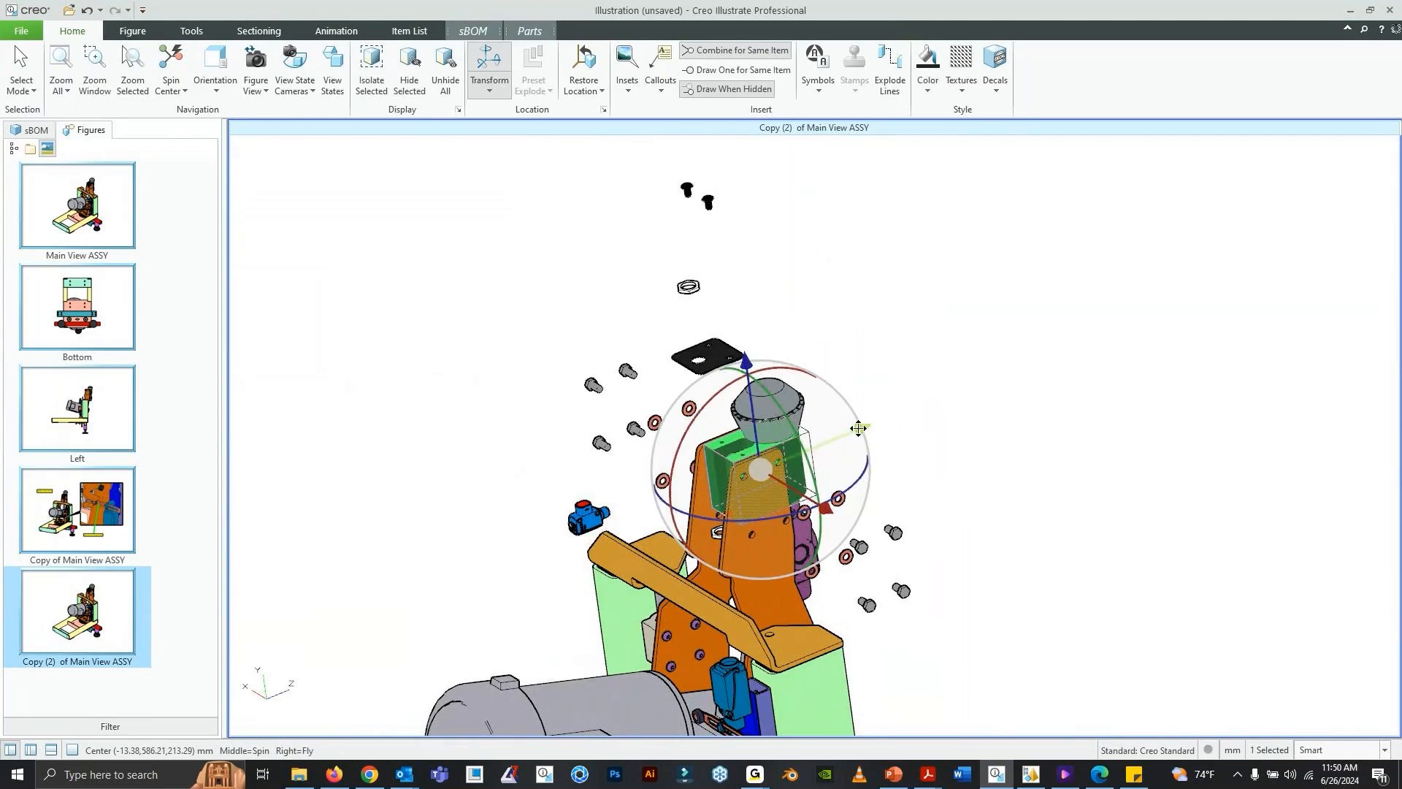
pyautogui.moveTo(857, 431); pyautogui.dragTo(1017, 359)
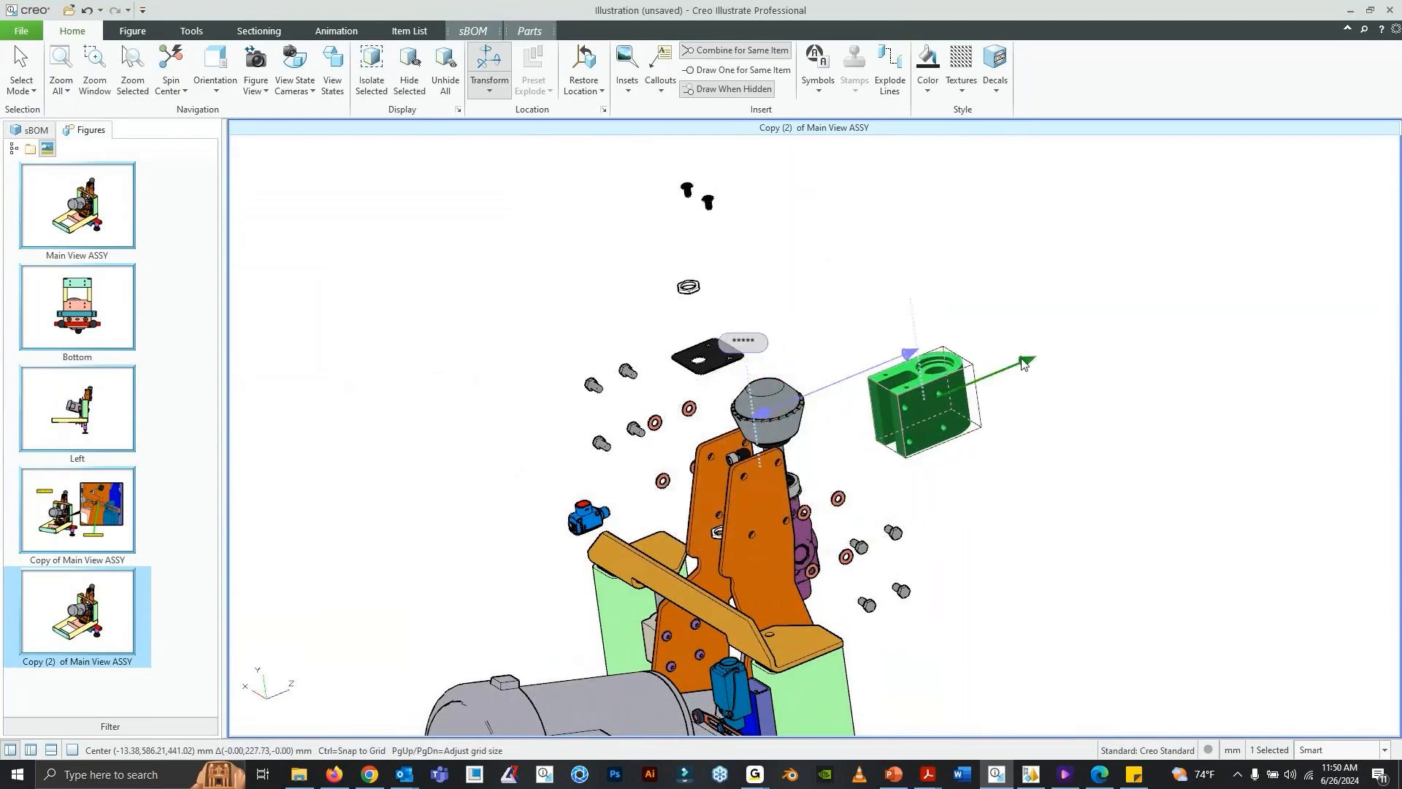
# - Raise the gray knob with its shaft straight up until its shaft clears the arm plates and the knob sits above the black screws
pyautogui.click(748, 405)
pyautogui.moveTo(761, 343); pyautogui.dragTo(682, 95)
pyautogui.keyDown('shift'); pyautogui.moveTo(752, 248); pyautogui.dragTo(825, 414, button='middle'); pyautogui.keyUp('shift')
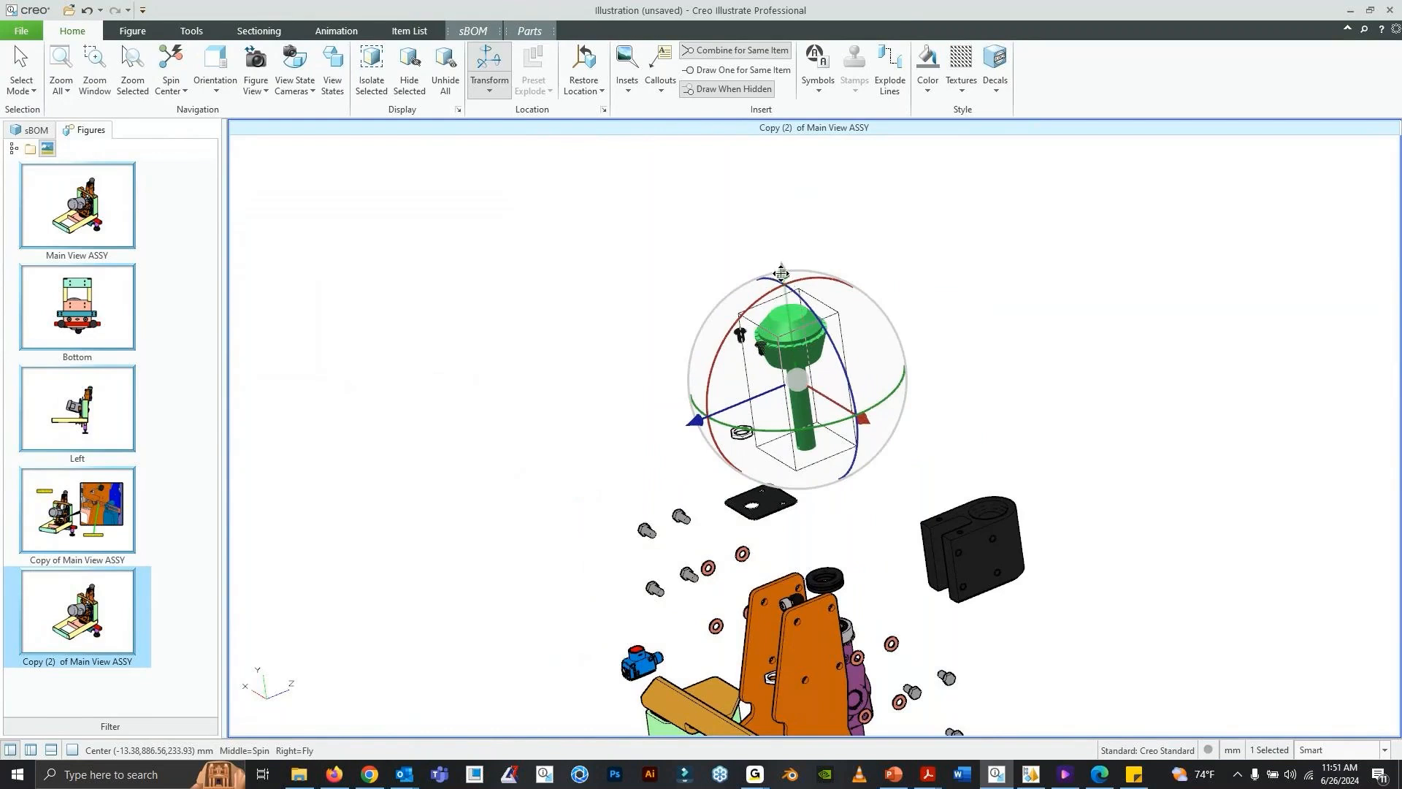
pyautogui.moveTo(783, 274); pyautogui.dragTo(765, 211)
pyautogui.keyDown('shift'); pyautogui.moveTo(806, 384); pyautogui.dragTo(758, 295, button='middle'); pyautogui.keyUp('shift')
pyautogui.click(802, 373)
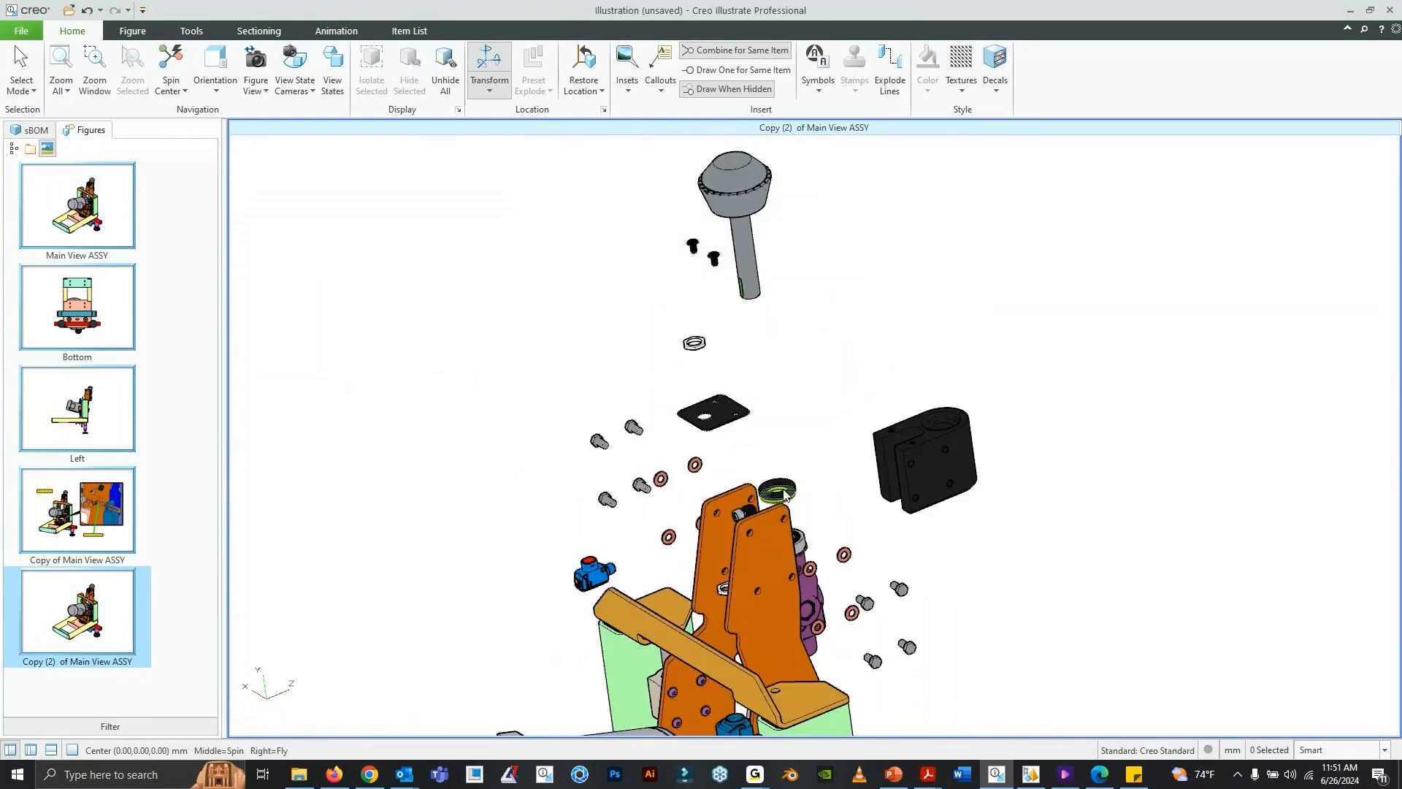
# - Raise the stacked black rings below the gray knob and space them vertically along the axis of its shaft
pyautogui.click(779, 493)
pyautogui.click(825, 399)
pyautogui.click(779, 492)
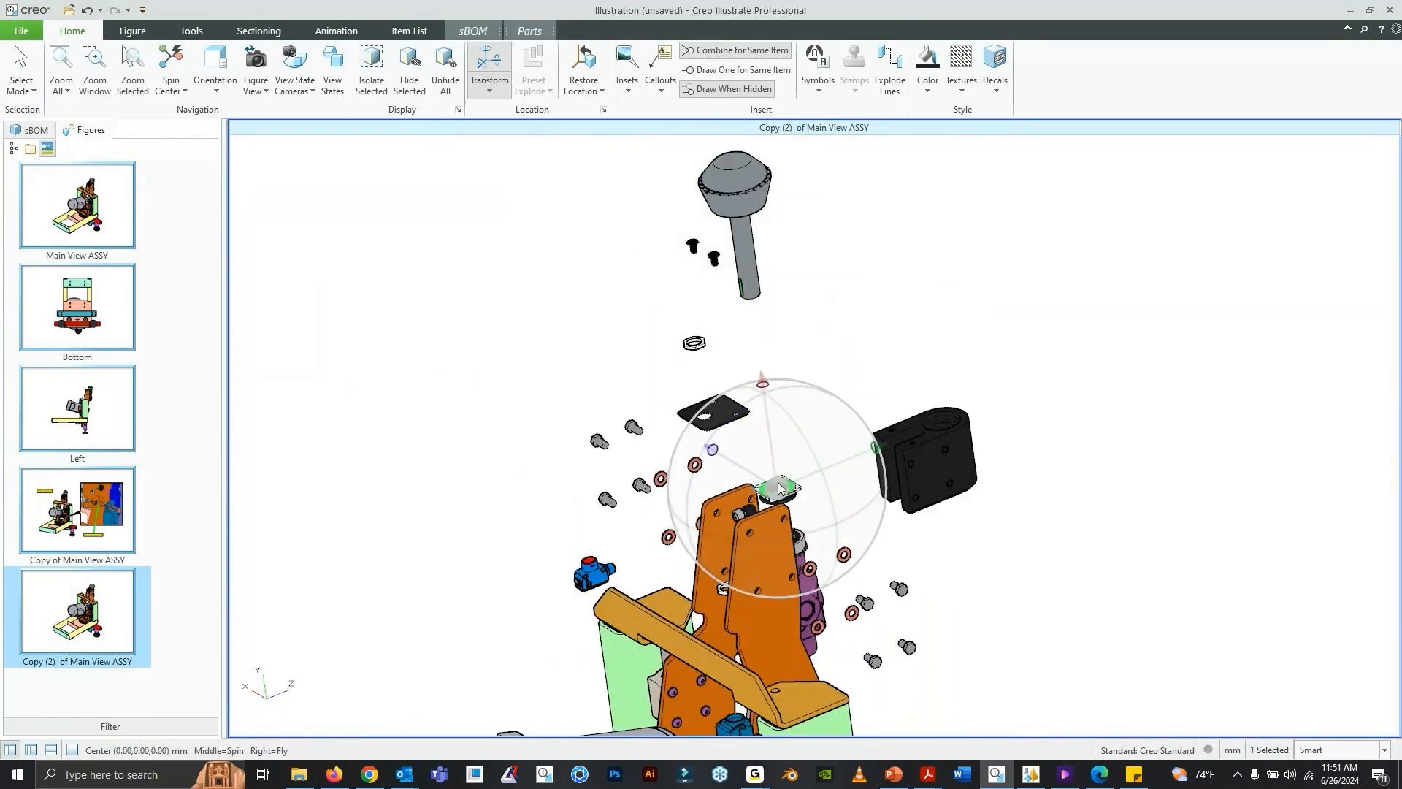
pyautogui.moveTo(751, 383); pyautogui.dragTo(729, 234)
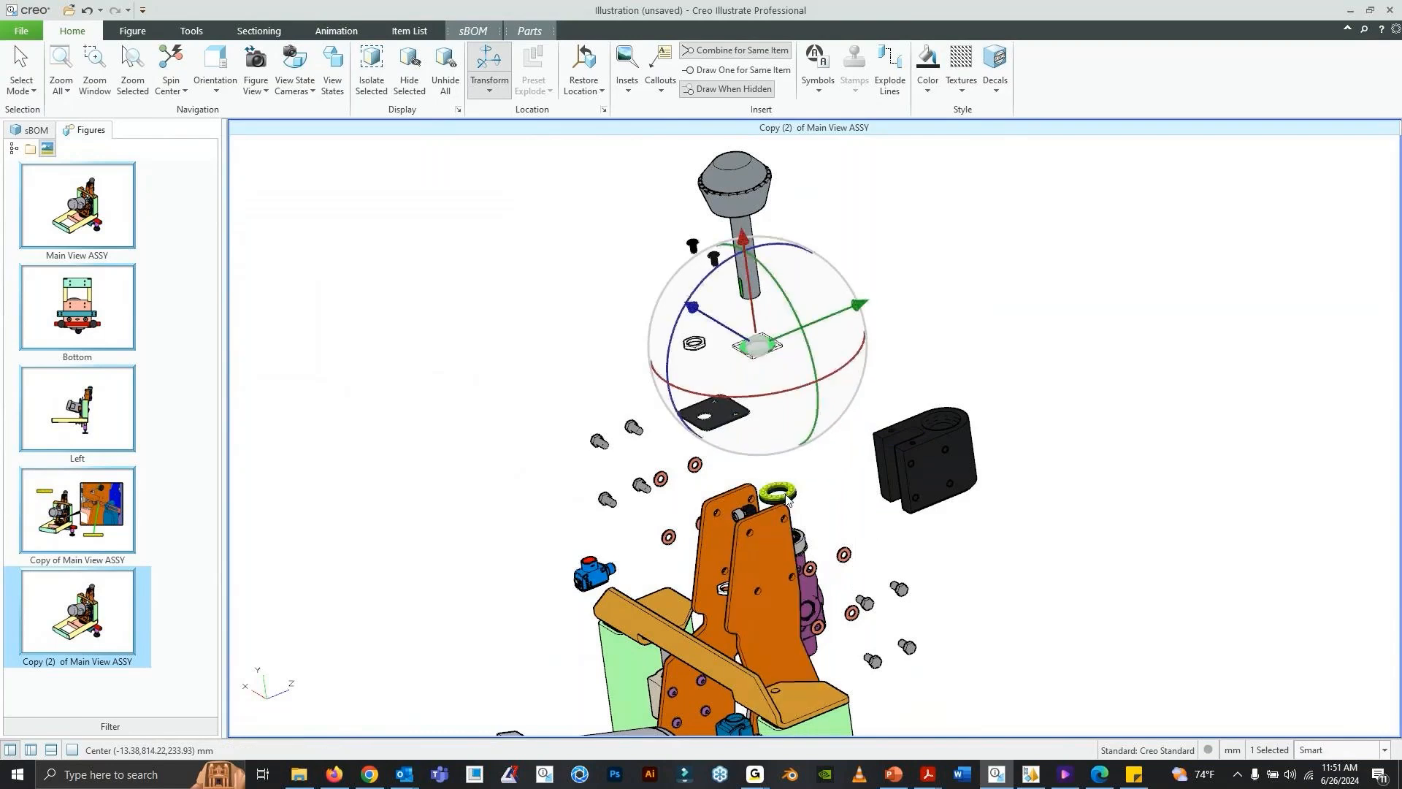
pyautogui.click(788, 490)
pyautogui.moveTo(762, 383); pyautogui.dragTo(752, 351)
pyautogui.click(817, 437)
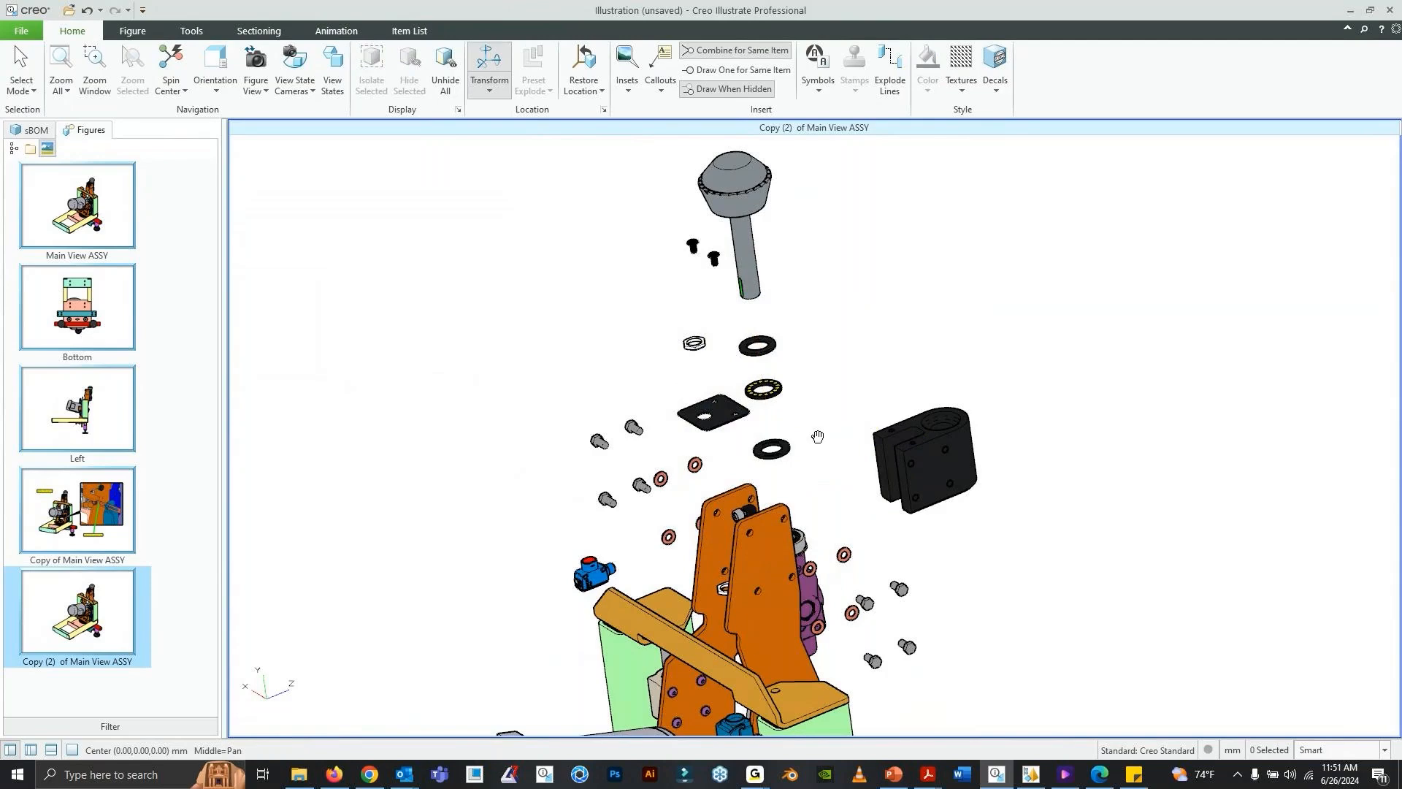
pyautogui.moveTo(817, 437); pyautogui.dragTo(818, 474, button='middle')
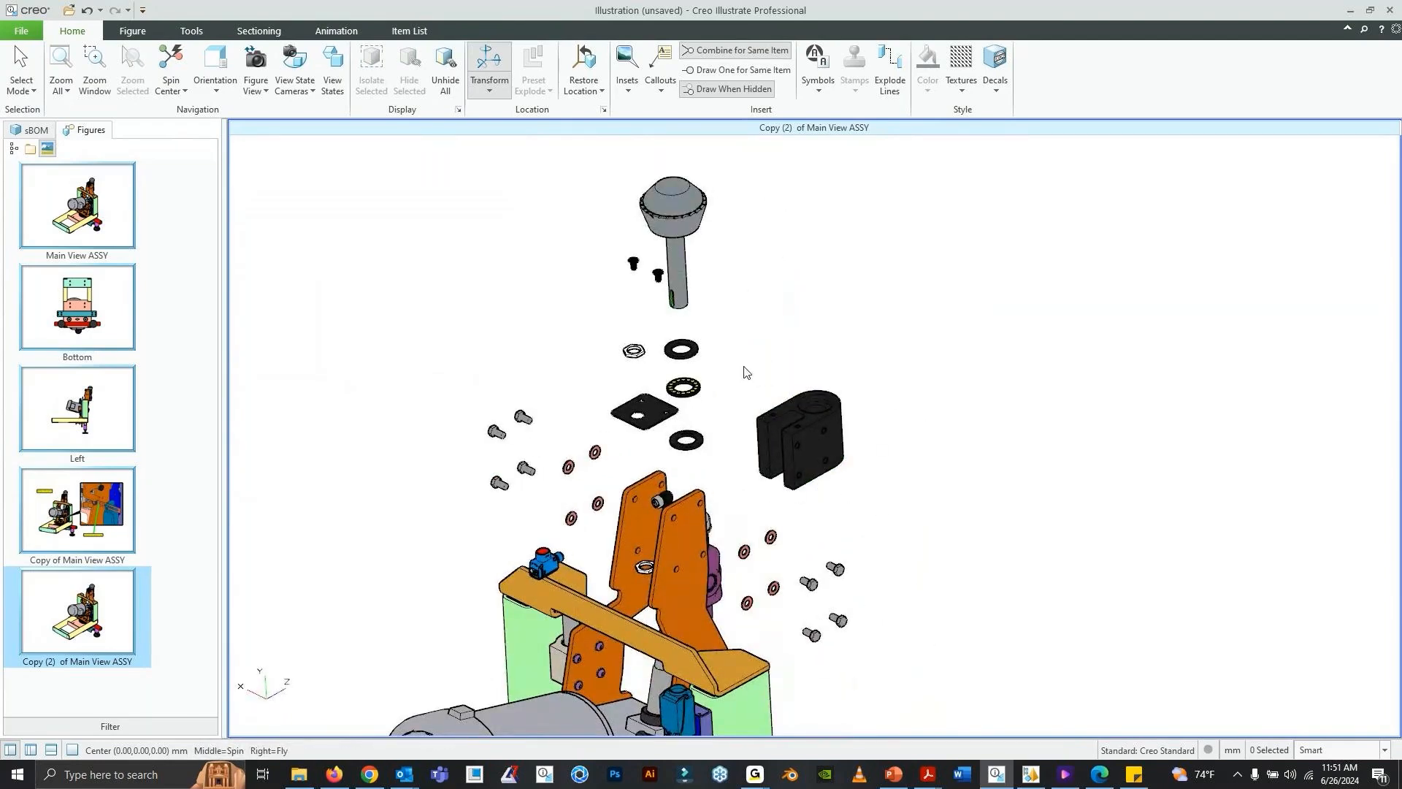
pyautogui.moveTo(796, 420); pyautogui.dragTo(803, 422, button='middle')
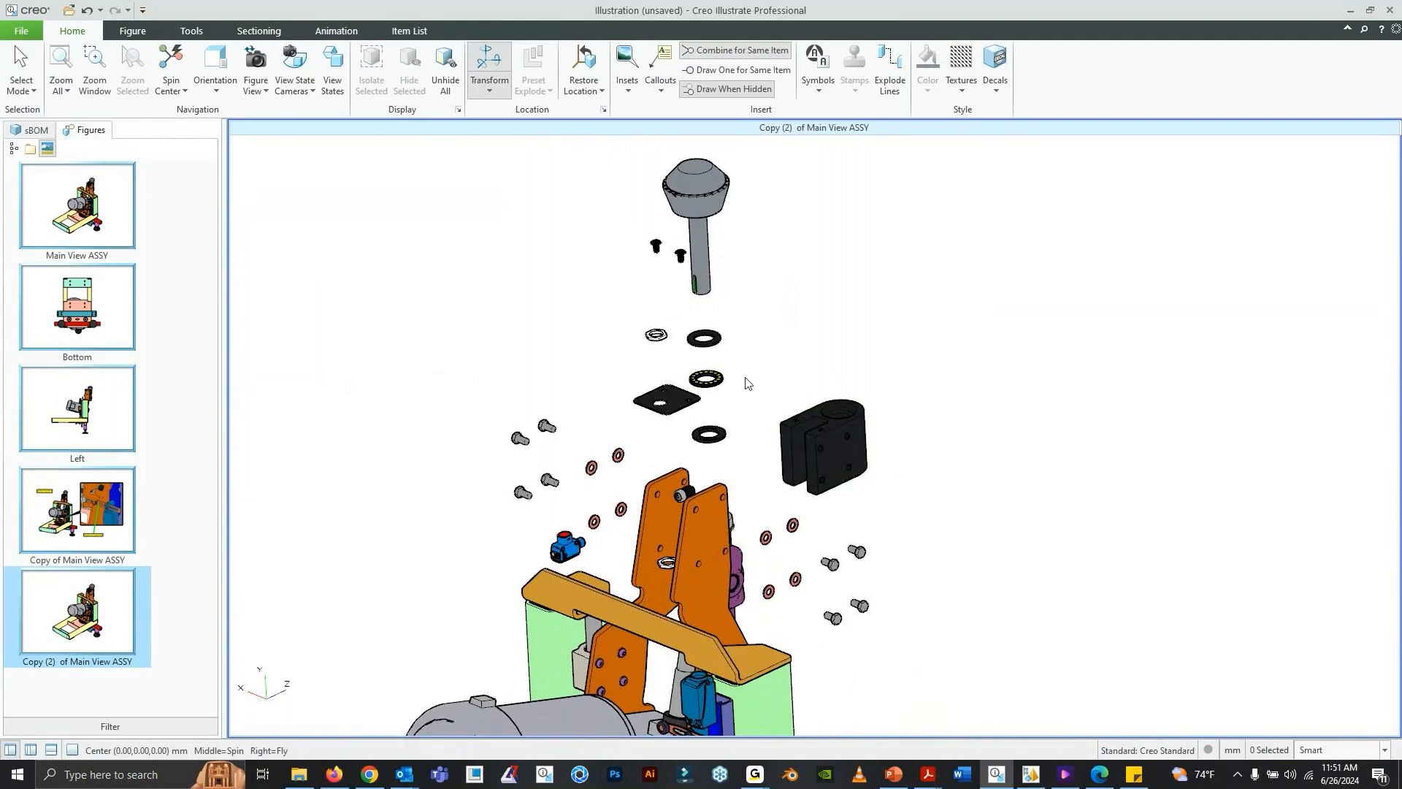
pyautogui.keyDown('shift'); pyautogui.moveTo(743, 385); pyautogui.dragTo(756, 407, button='middle'); pyautogui.keyUp('shift')
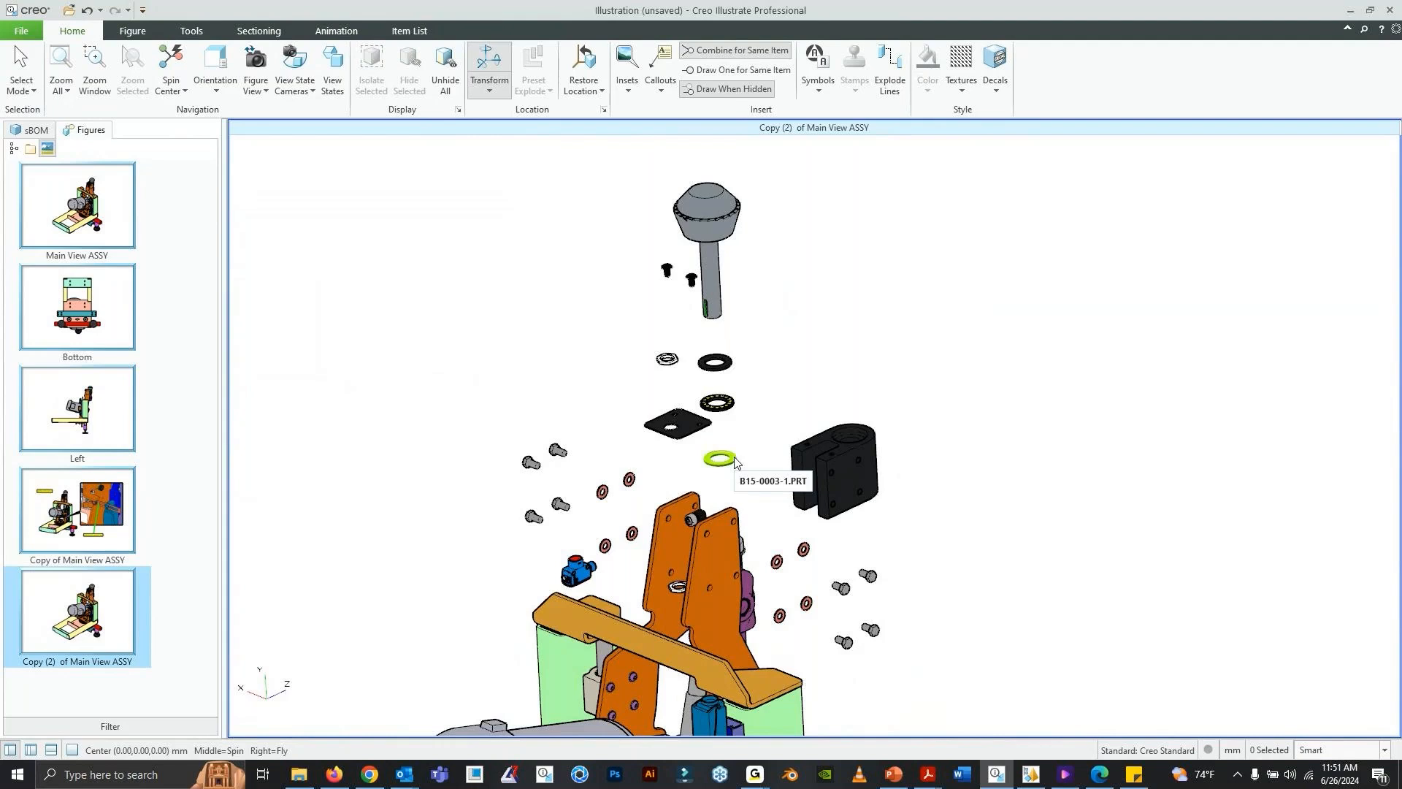
pyautogui.moveTo(595, 428); pyautogui.dragTo(591, 412, button='middle')
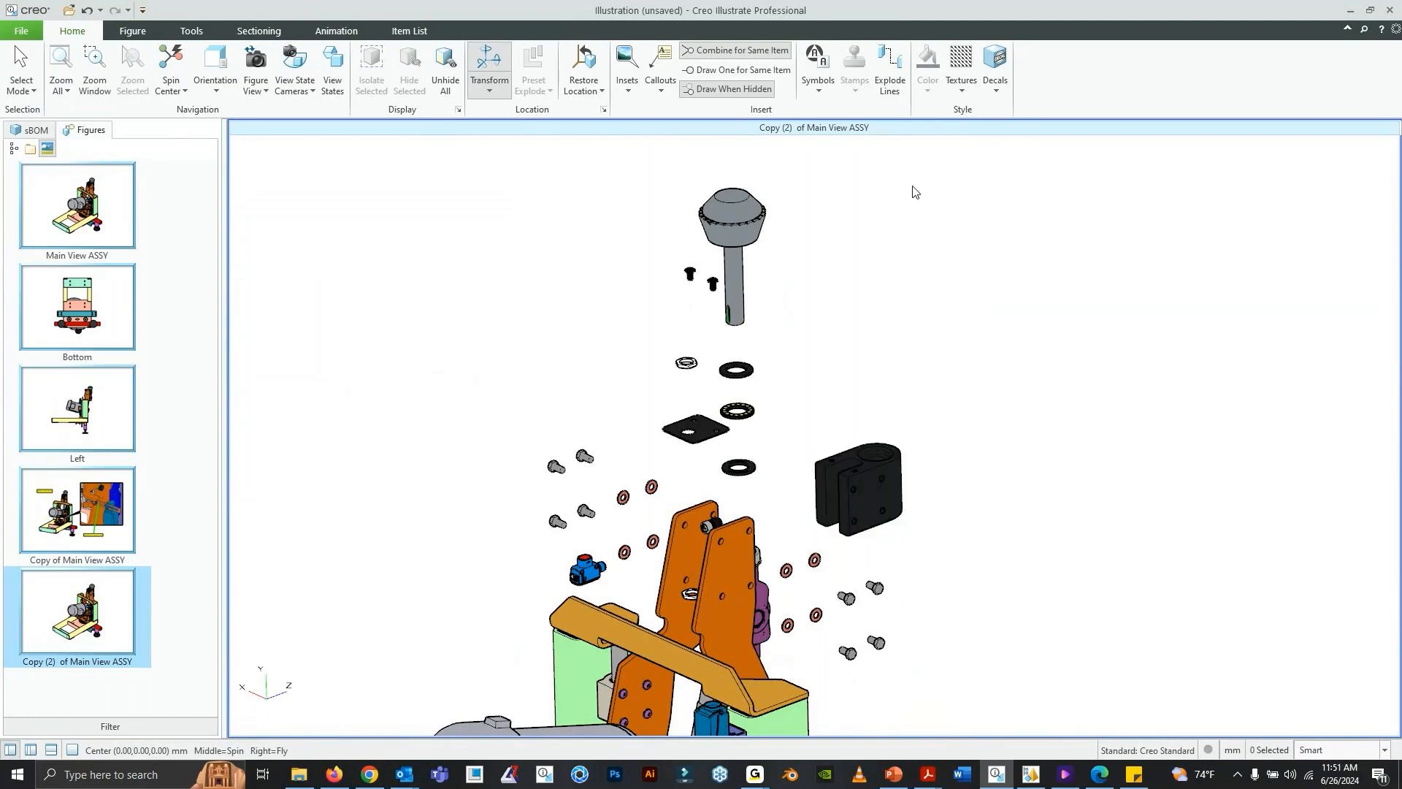
# - Set the figure color of the exploded black block to light gray, RGB 192, 192, 192
pyautogui.click(887, 459)
pyautogui.click(867, 561)
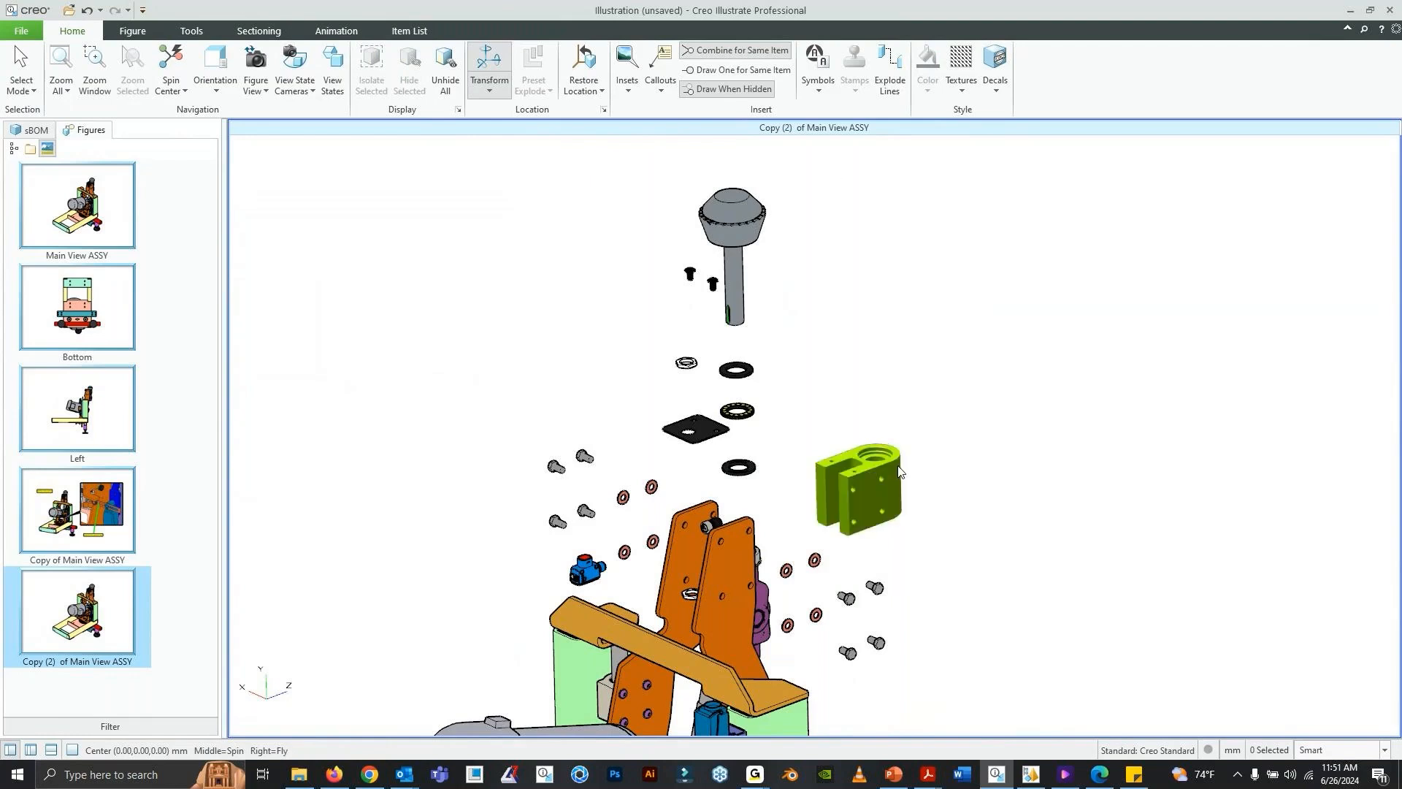
pyautogui.click(858, 471)
pyautogui.click(929, 90)
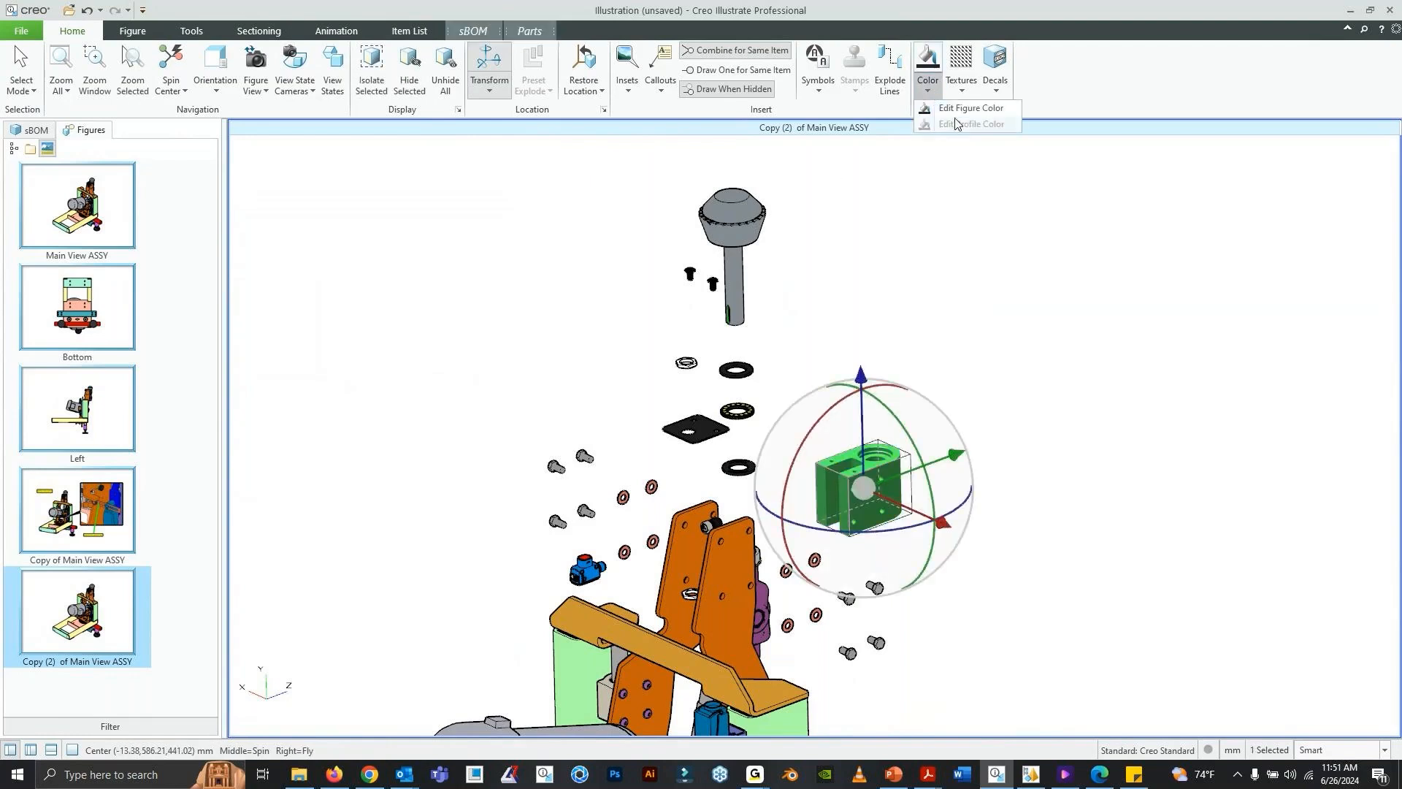
pyautogui.click(964, 113)
pyautogui.click(693, 334)
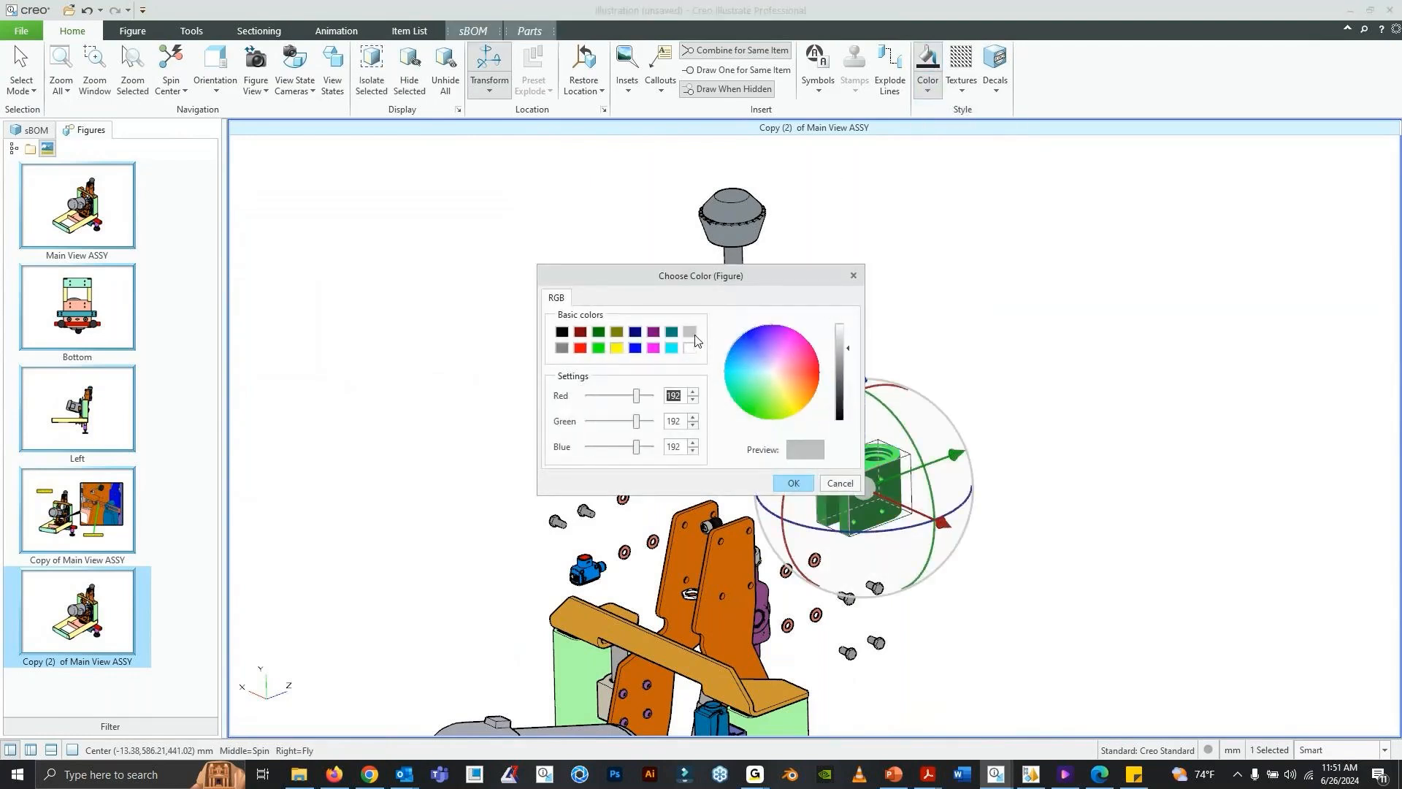
pyautogui.click(795, 484)
# - Add explode lines to the four exploded bolts of the nearer orange arm plate
pyautogui.keyDown('shift'); pyautogui.moveTo(859, 438); pyautogui.dragTo(901, 412, button='middle'); pyautogui.keyUp('shift')
pyautogui.moveTo(772, 456)
pyautogui.mouseDown(button='middle')
pyautogui.moveTo(755, 444)
pyautogui.moveTo(771, 452)
pyautogui.mouseUp(button='middle')
pyautogui.moveTo(672, 484); pyautogui.dragTo(699, 510, button='middle')
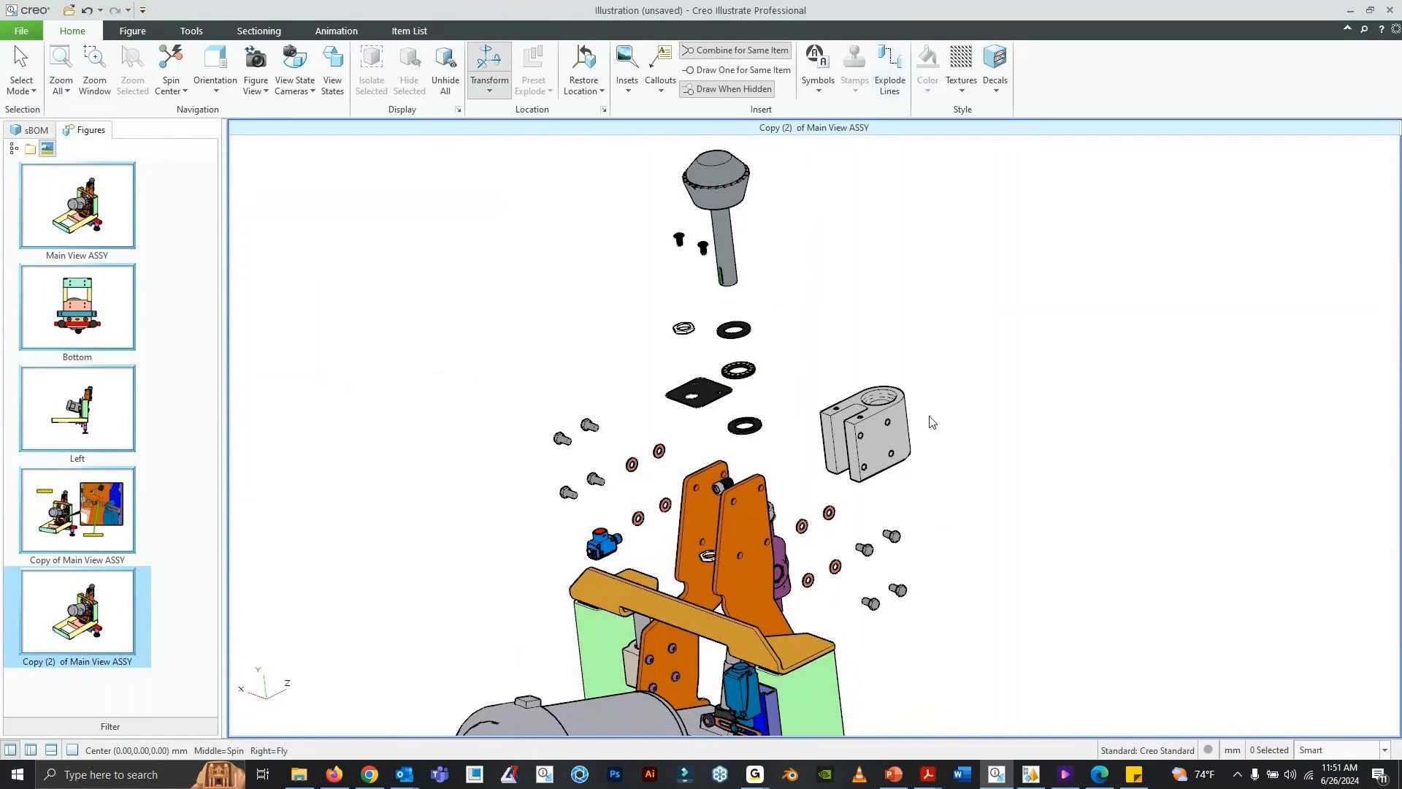
pyautogui.click(872, 603)
pyautogui.keyDown('ctrl'); pyautogui.click(892, 536); pyautogui.keyUp('ctrl')
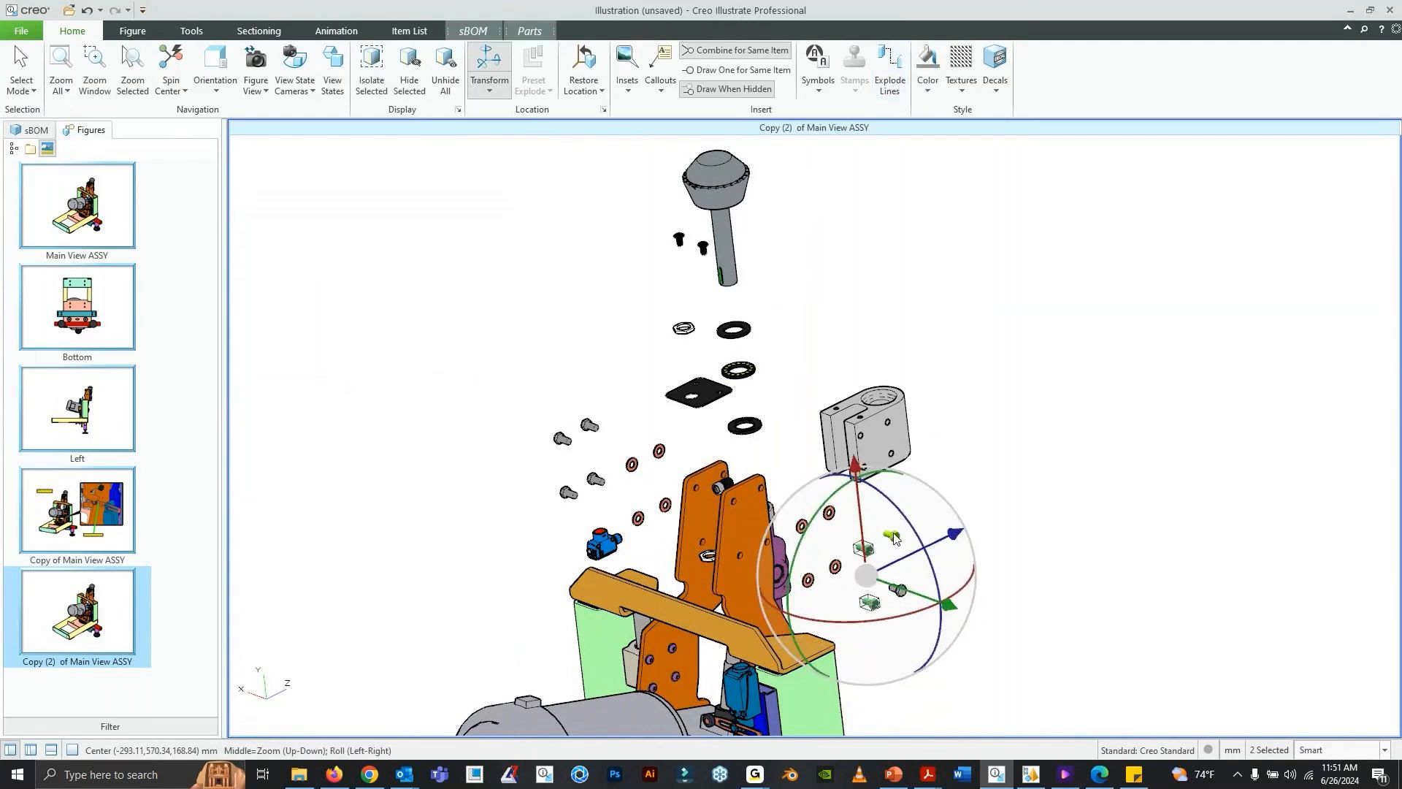
pyautogui.click(890, 76)
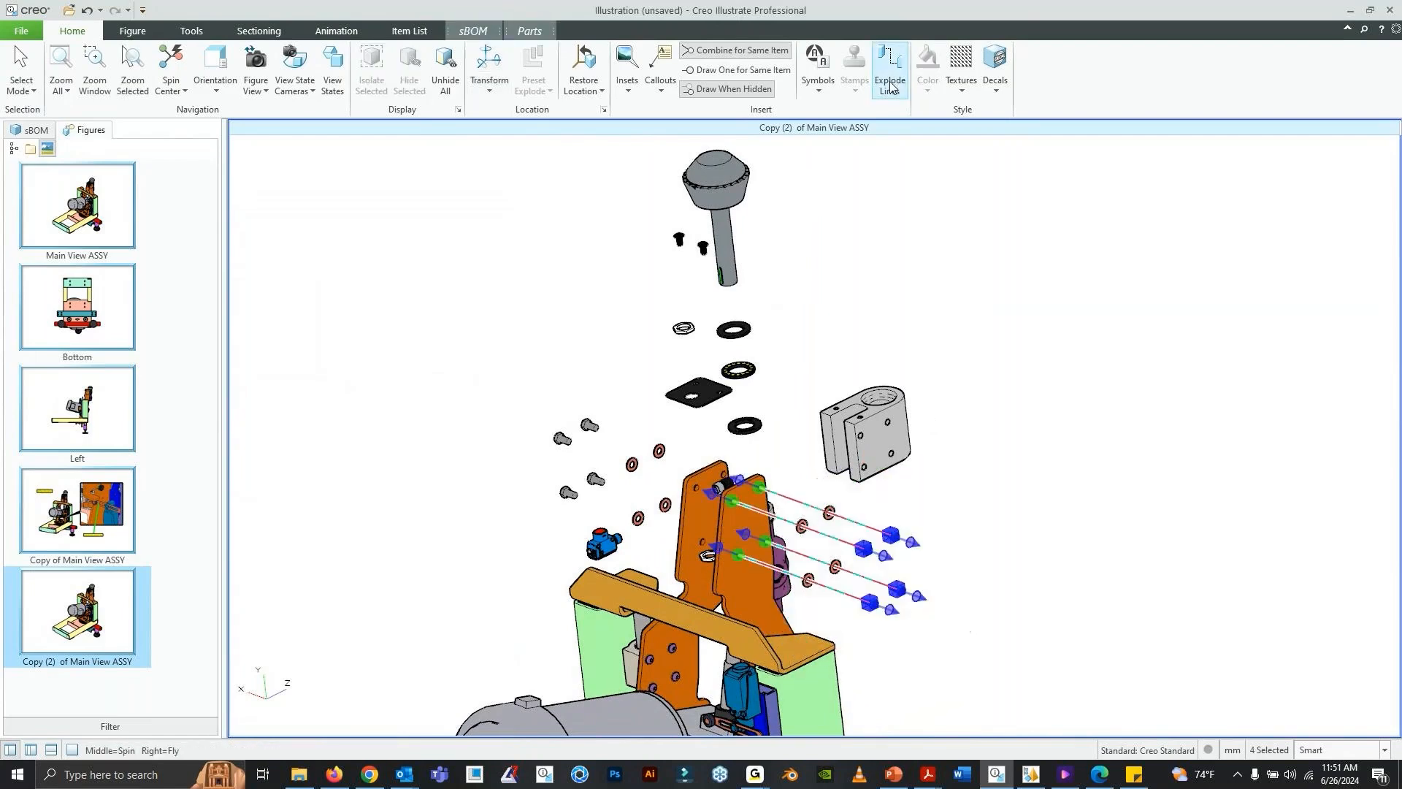
pyautogui.click(928, 483)
pyautogui.moveTo(926, 482); pyautogui.dragTo(953, 474, button='middle')
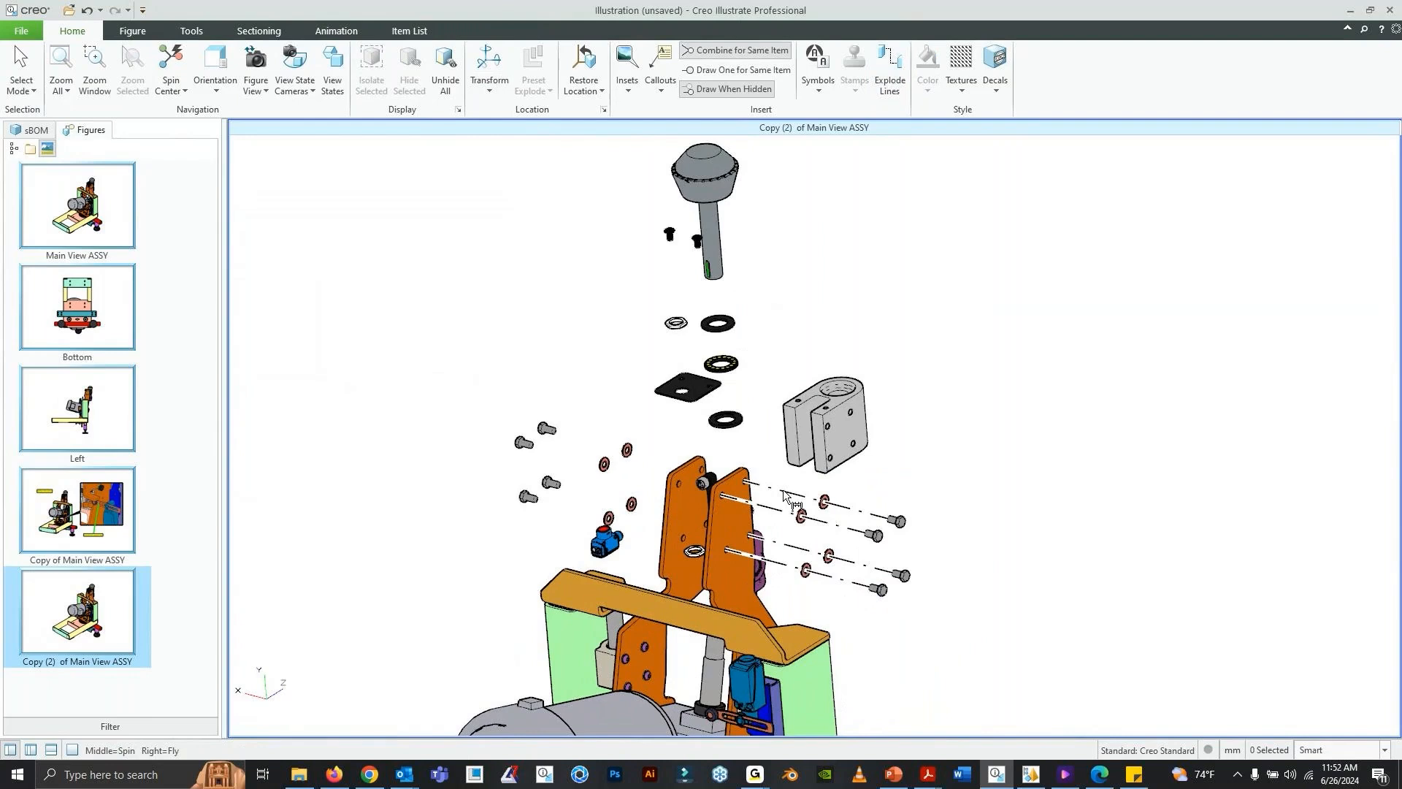
# - Open the properties of the explode line at the upper outer bolt of the nearer arm plate
pyautogui.doubleClick(791, 493)
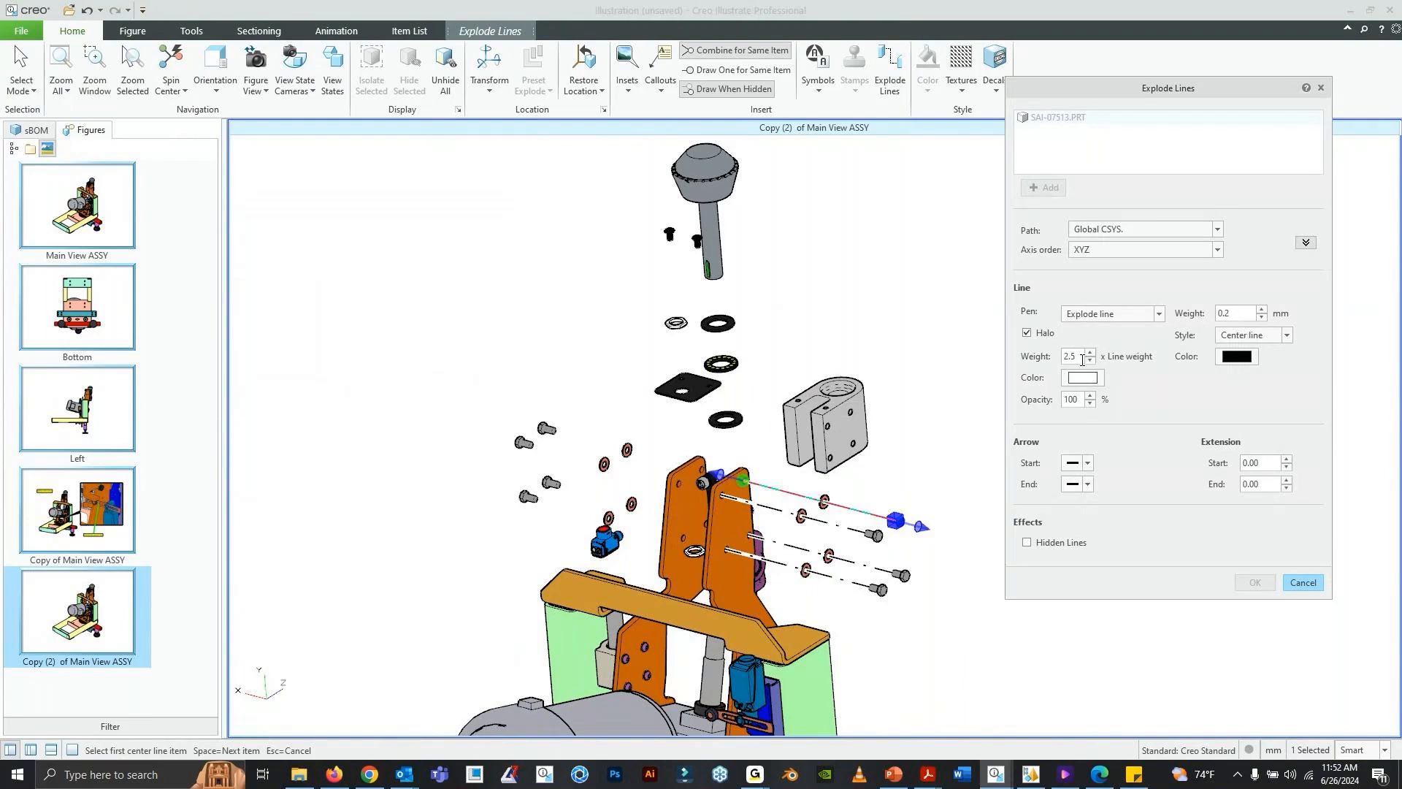
# - Give the explode line at the upper outer bolt halo weight 1.5, line weight 0.15 mm, Dash-Dot-Dash style and red color
pyautogui.moveTo(1081, 358); pyautogui.dragTo(1033, 354)
pyautogui.write('1.5')
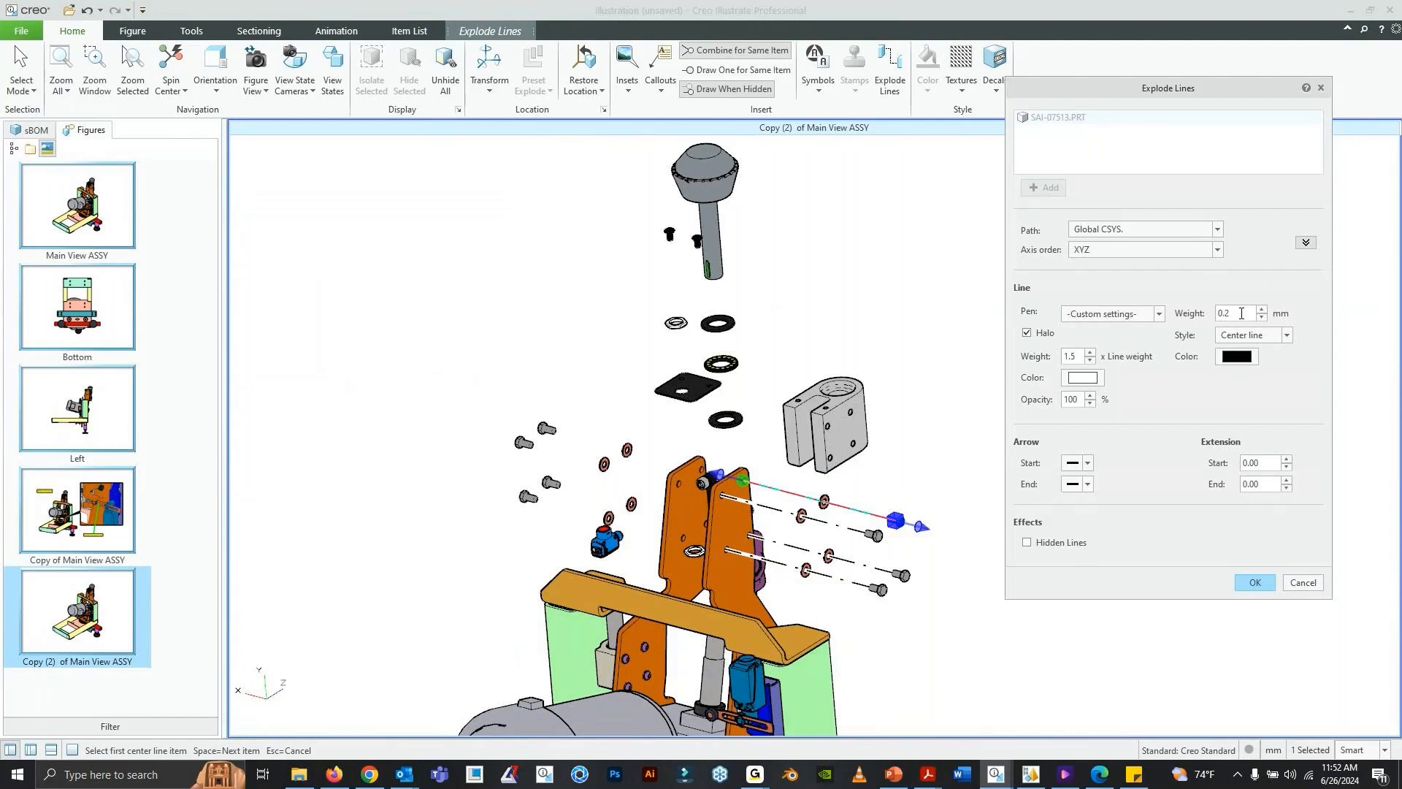
pyautogui.write('0.15')
pyautogui.click(1287, 335)
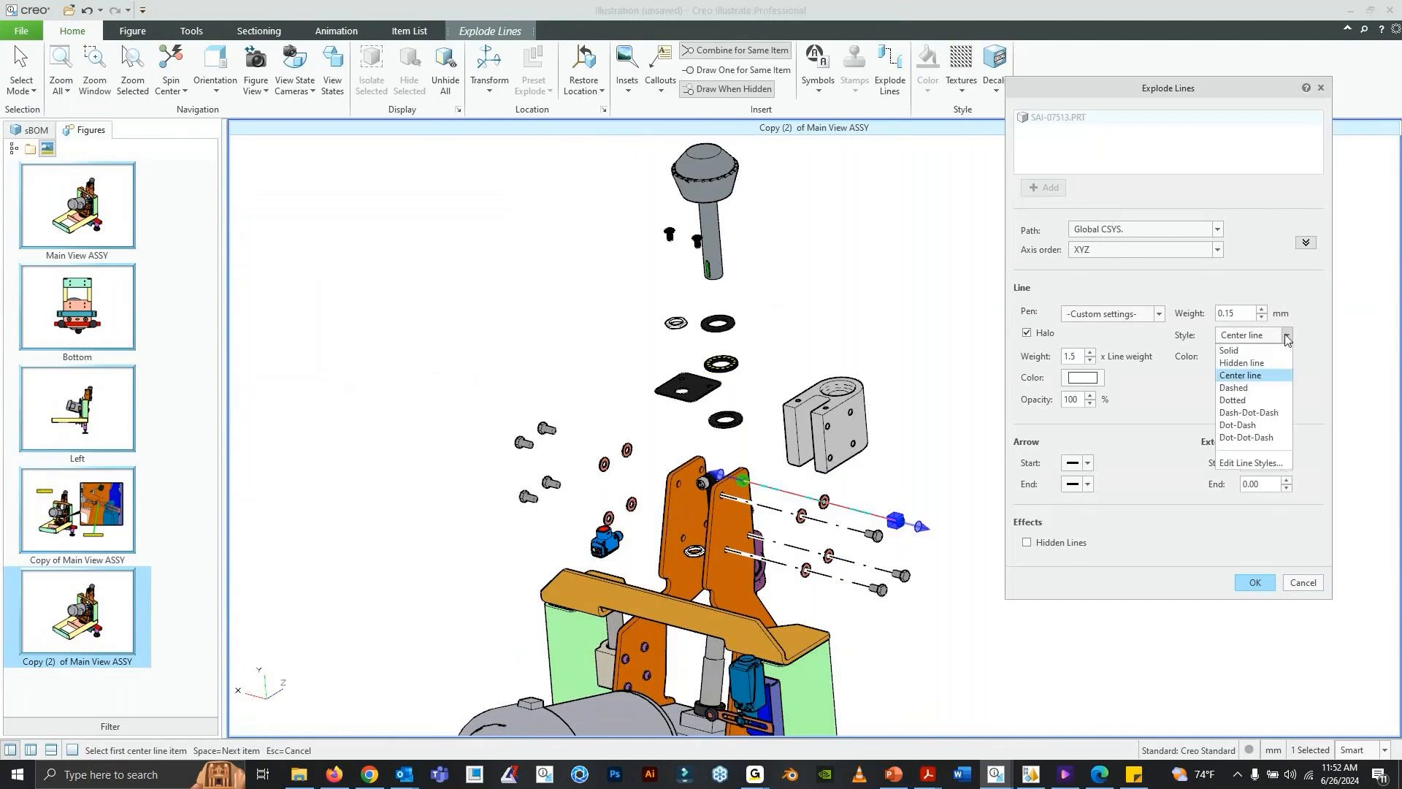
pyautogui.click(1278, 414)
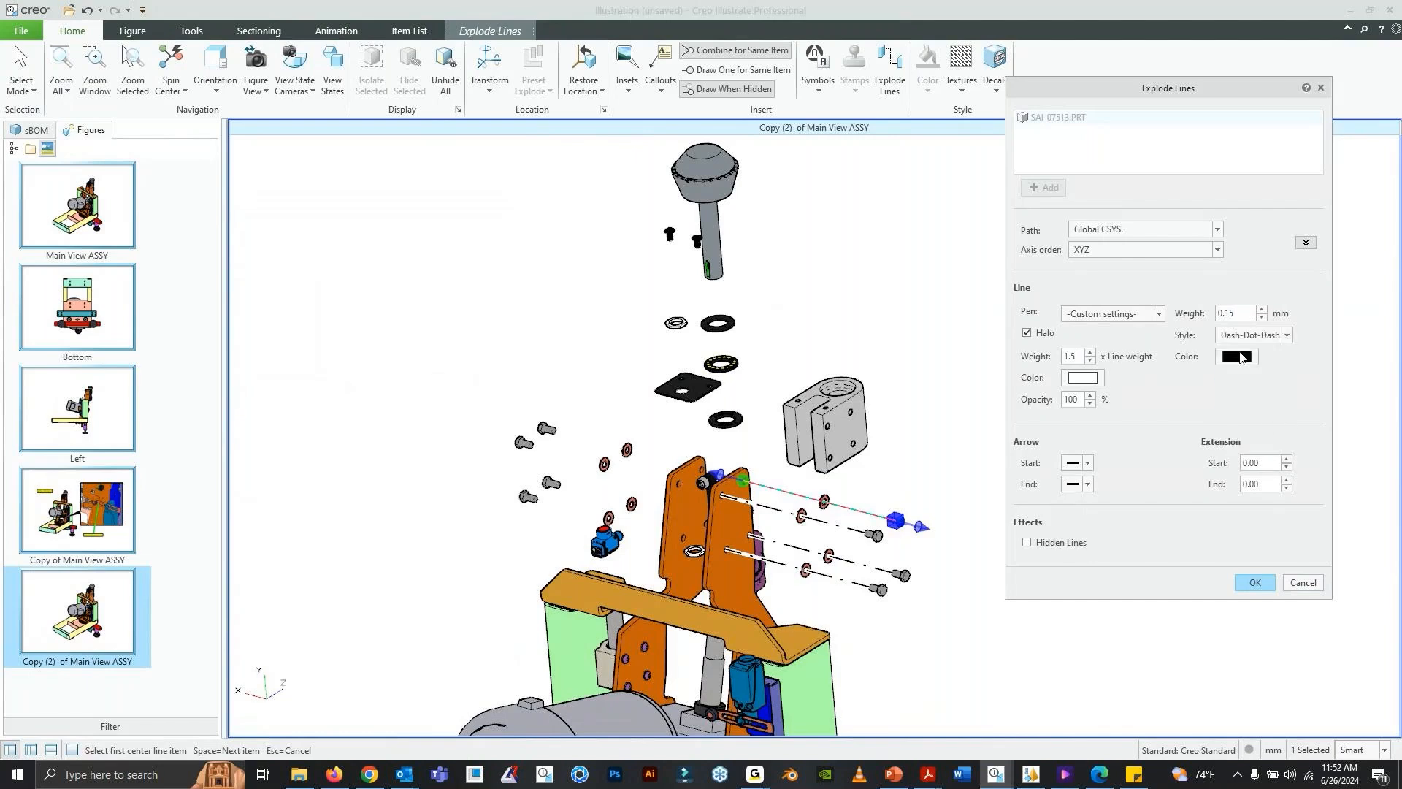
pyautogui.click(1241, 358)
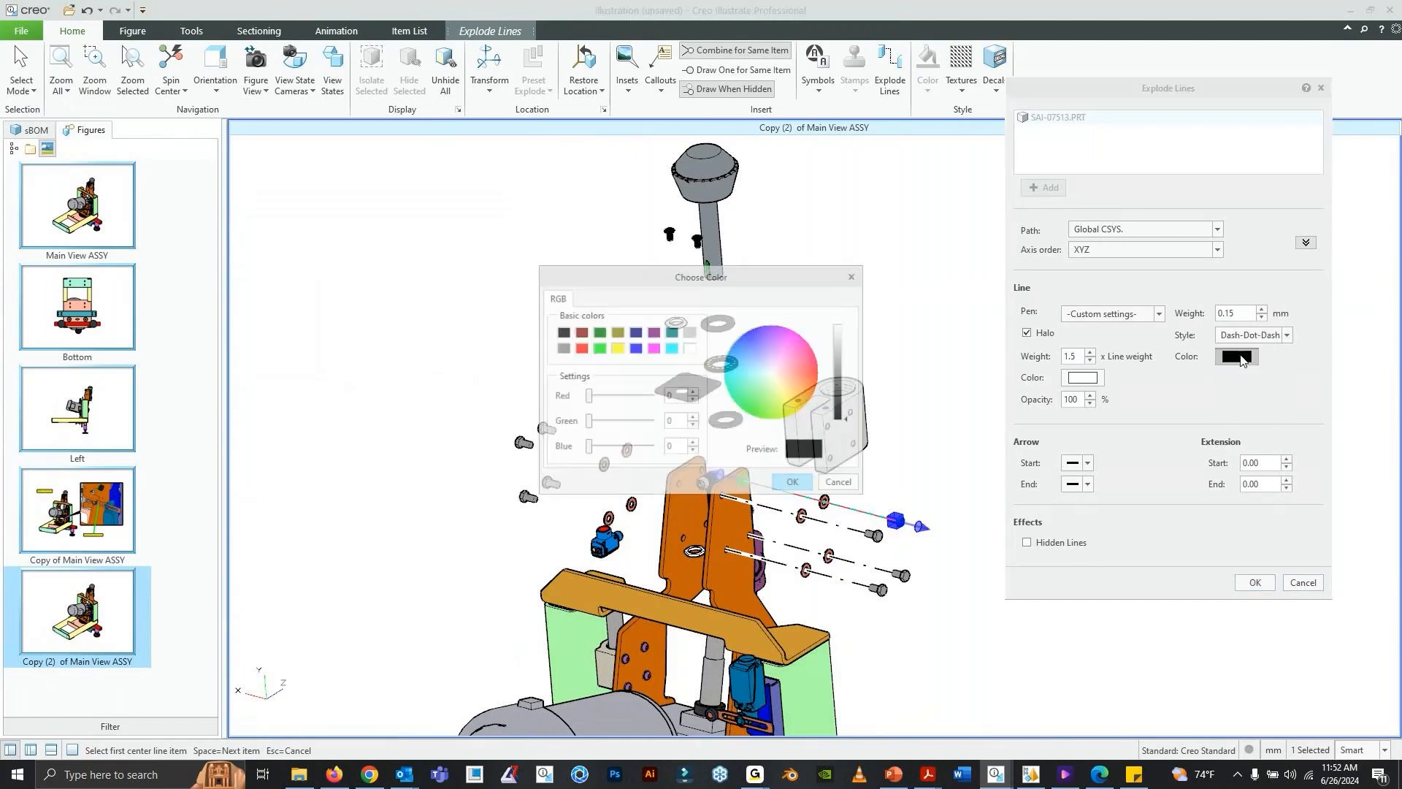
pyautogui.click(581, 349)
pyautogui.click(792, 484)
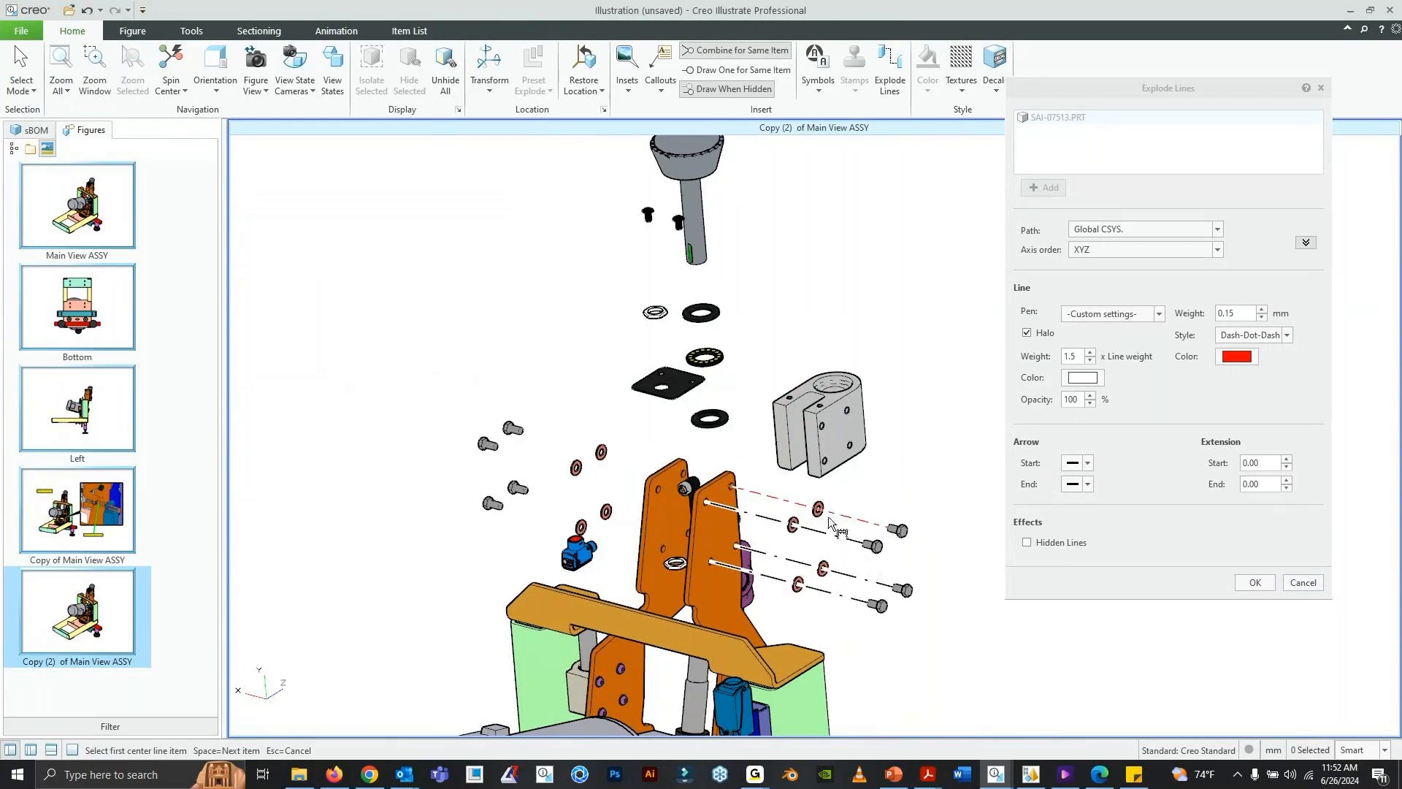
pyautogui.click(1269, 584)
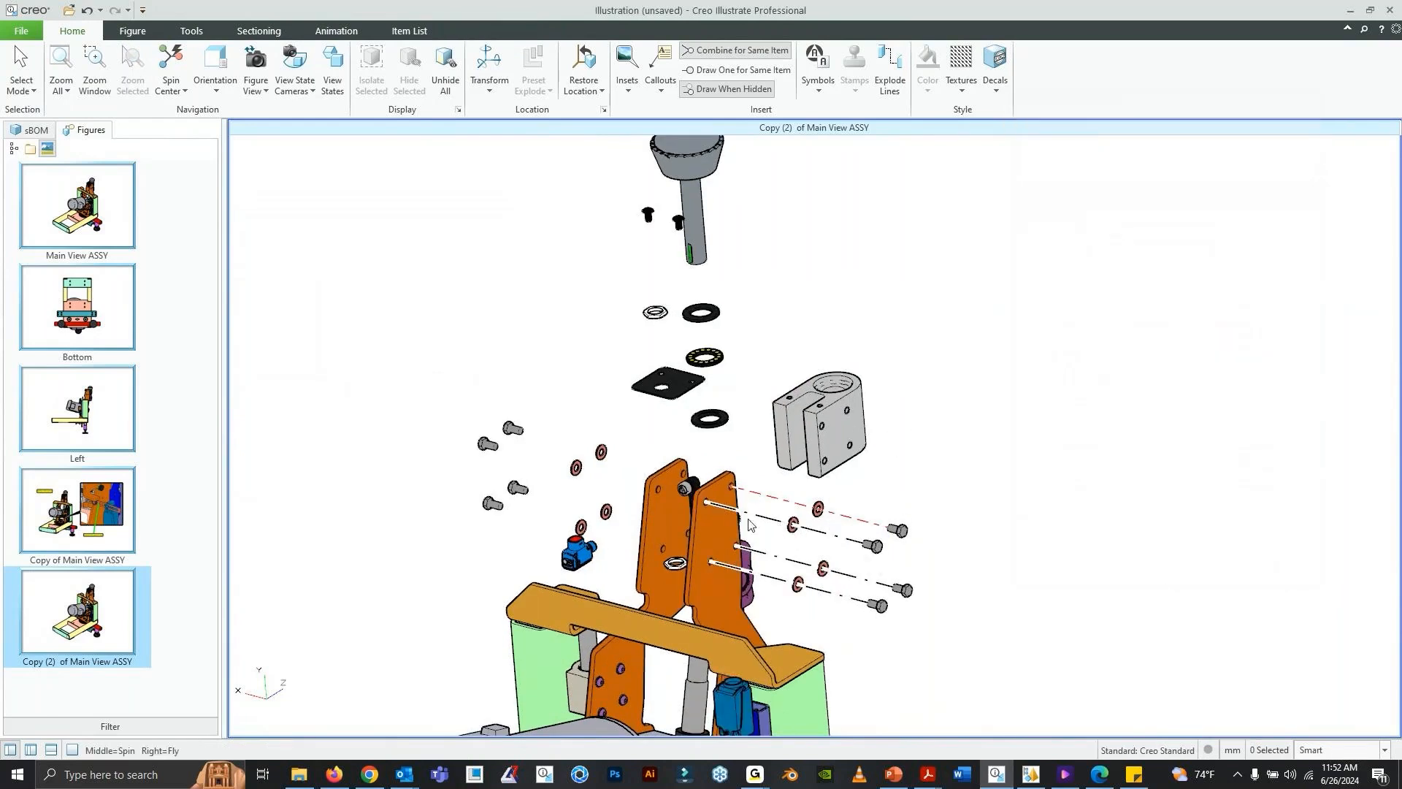
# - Restyle the explode line at the other upper bolt with halo weight 1.5, line weight 0.15 mm, Dash-Dot-Dash style and red
pyautogui.click(767, 520)
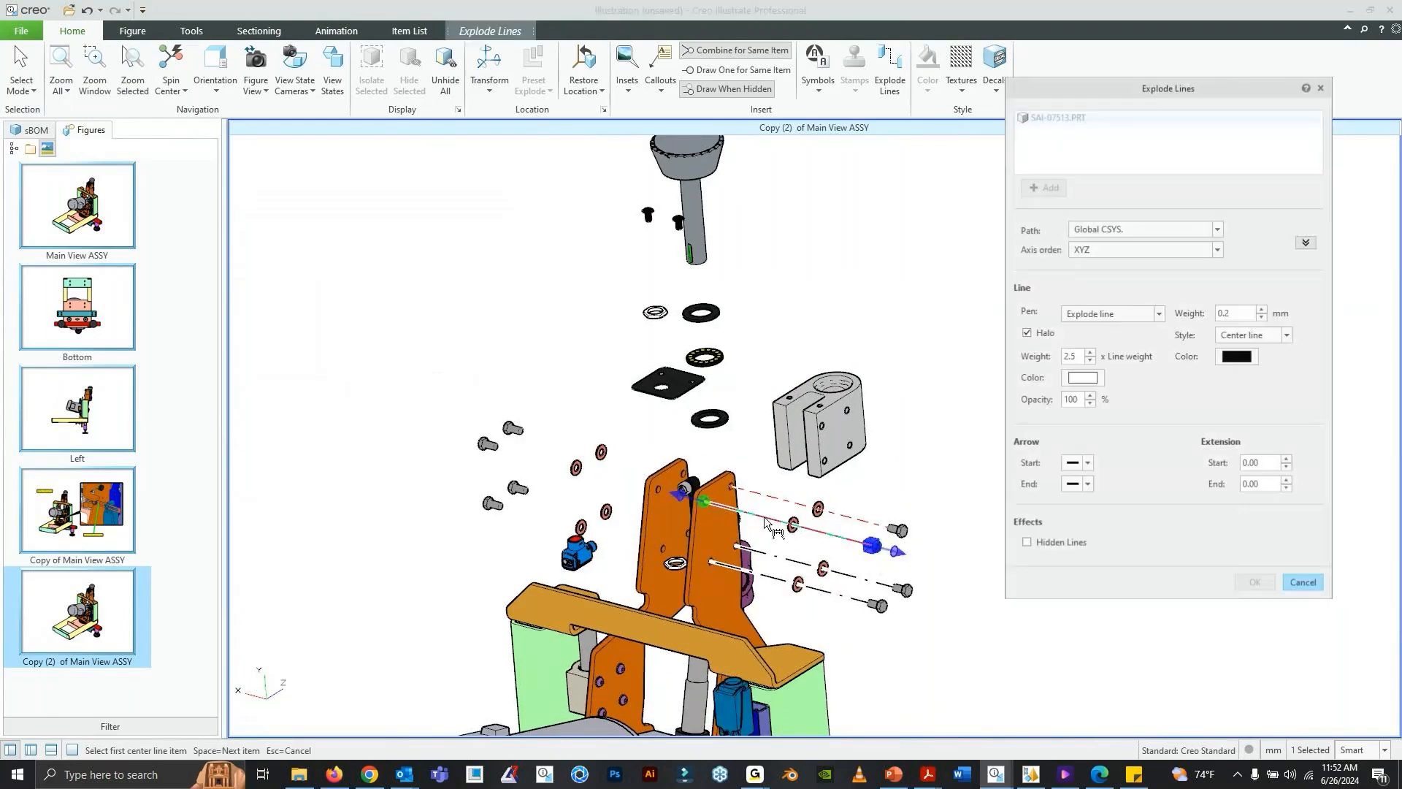
pyautogui.doubleClick(1084, 357)
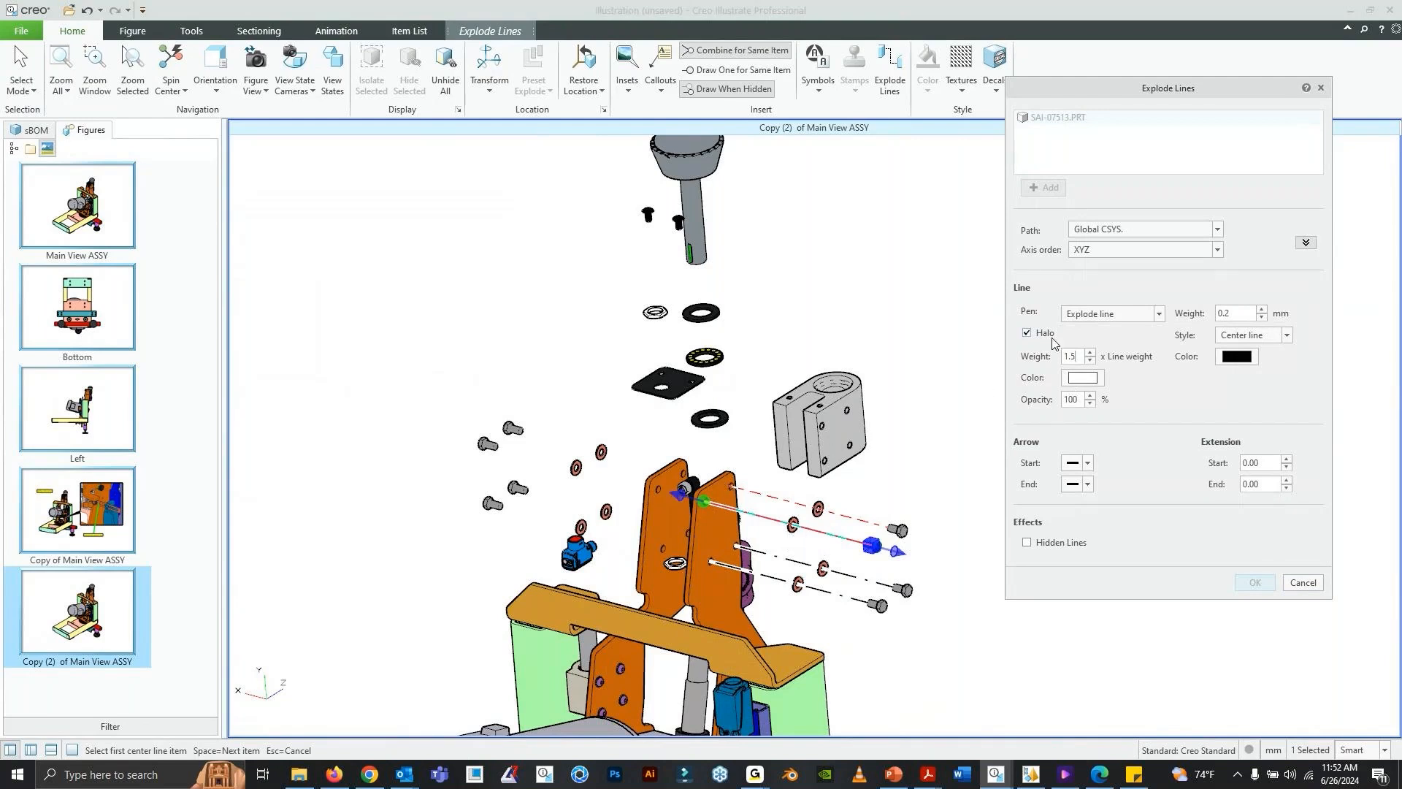
pyautogui.doubleClick(1248, 311)
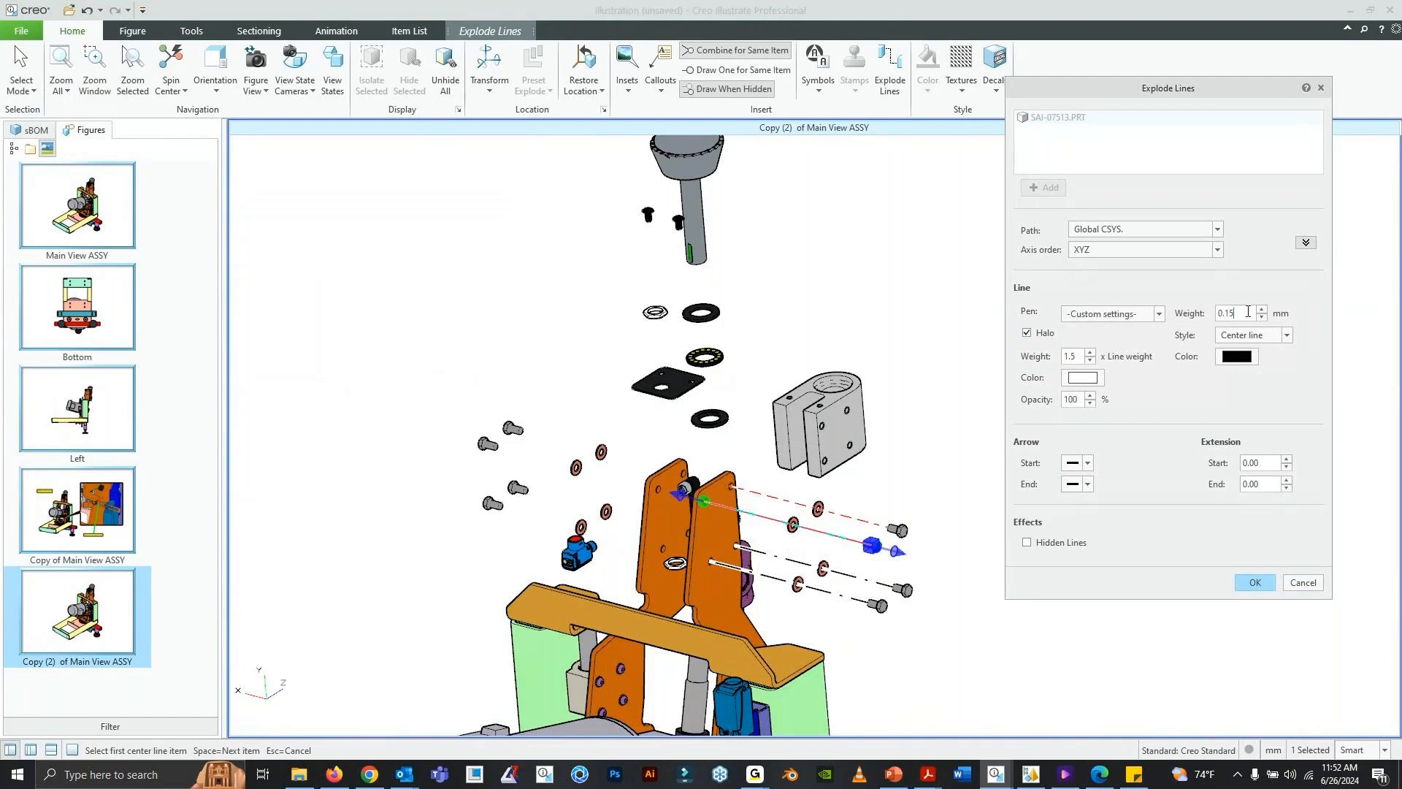
pyautogui.click(1273, 336)
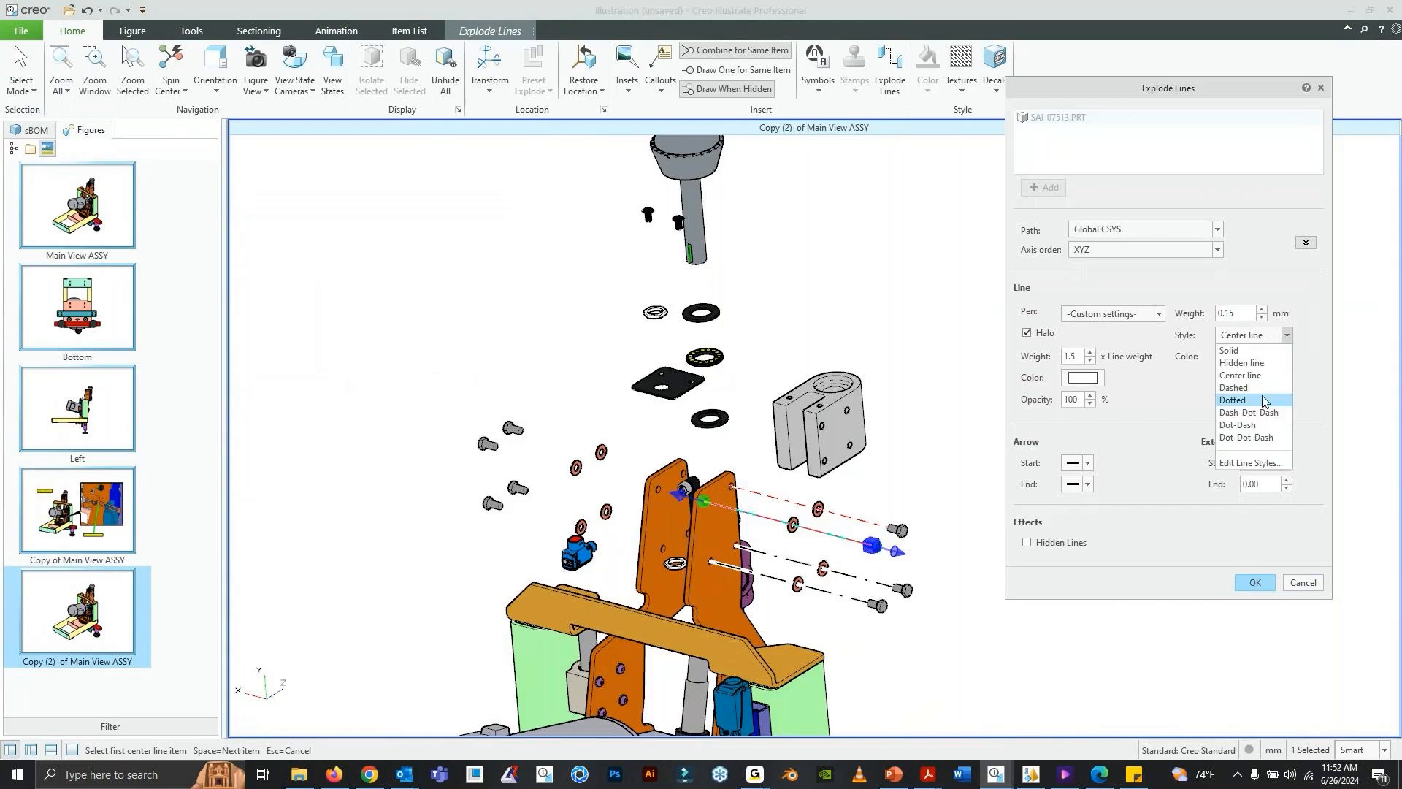
pyautogui.click(1266, 412)
pyautogui.click(1237, 356)
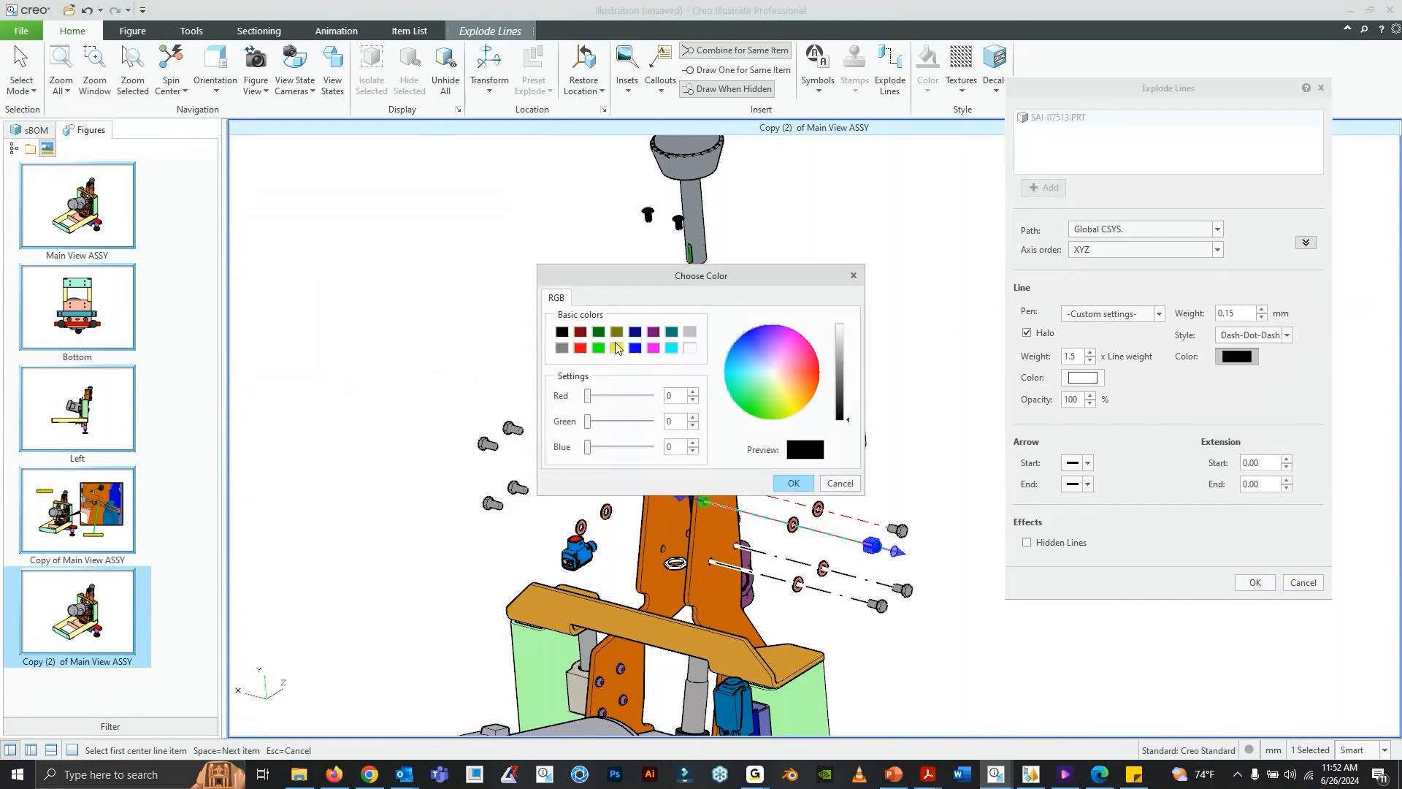
pyautogui.click(580, 349)
pyautogui.click(793, 483)
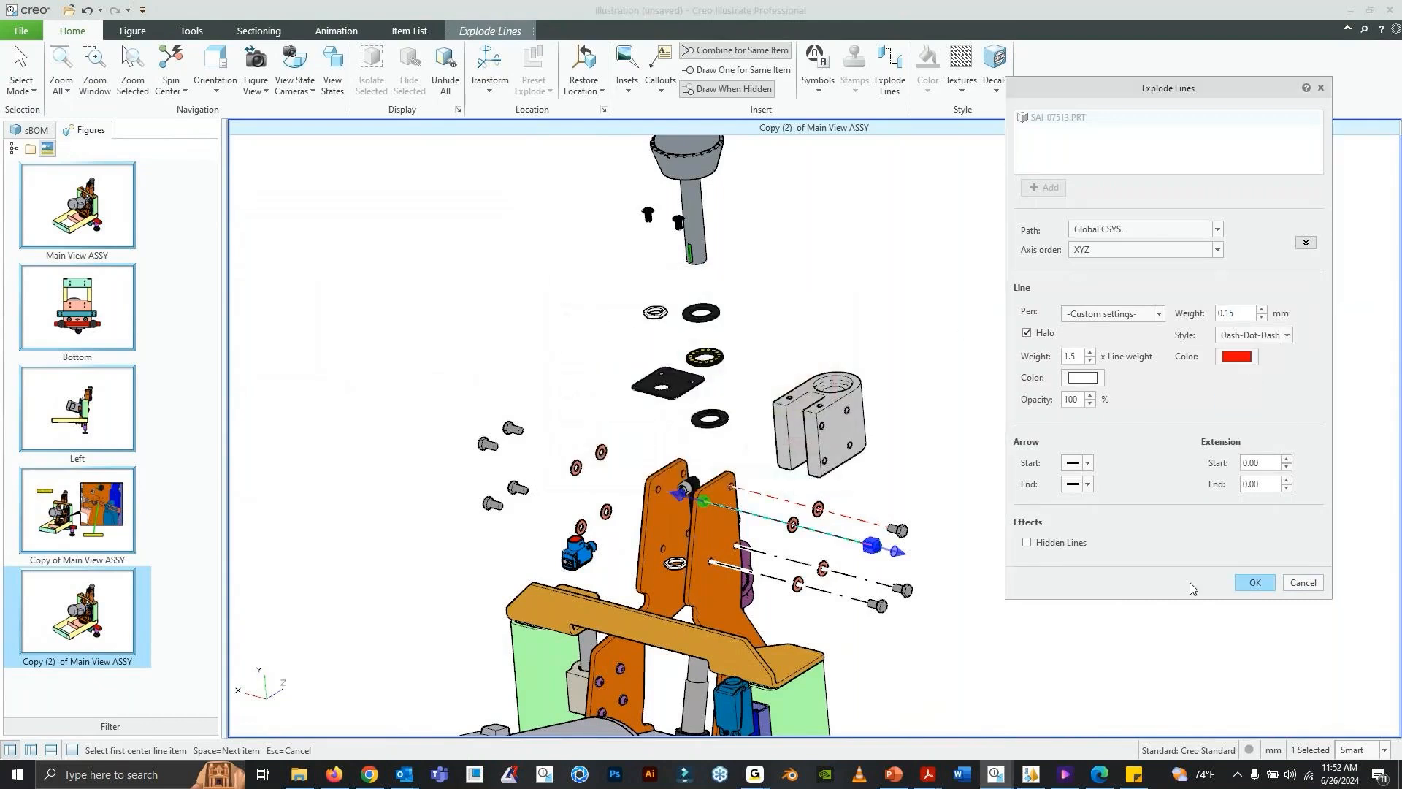
pyautogui.click(1250, 583)
# - Frame the exploded drive shaft parts above the orange arm plates and store the current view as the figure view
pyautogui.keyDown('shift'); pyautogui.moveTo(766, 458); pyautogui.dragTo(785, 511, button='middle'); pyautogui.keyUp('shift')
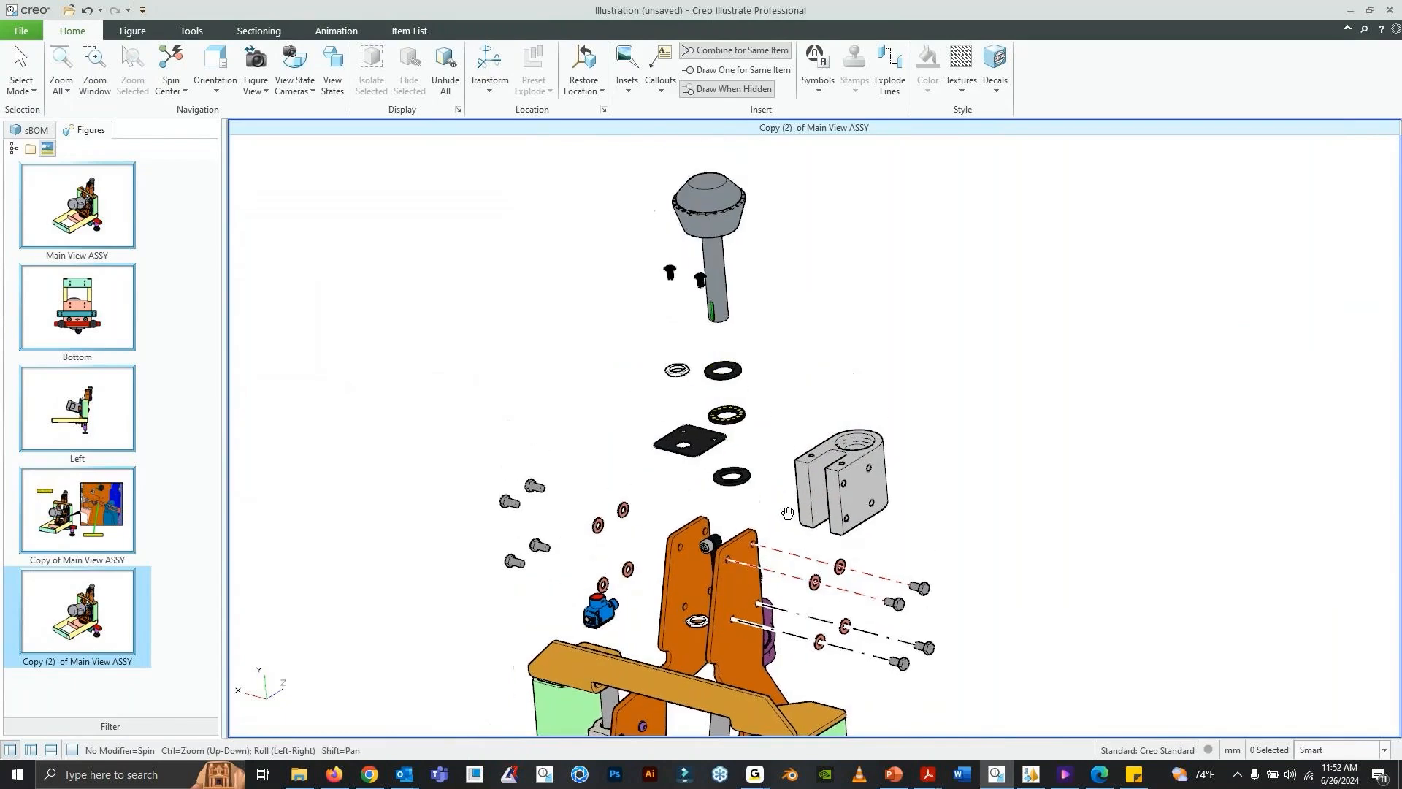
pyautogui.moveTo(985, 396); pyautogui.dragTo(942, 409, button='middle')
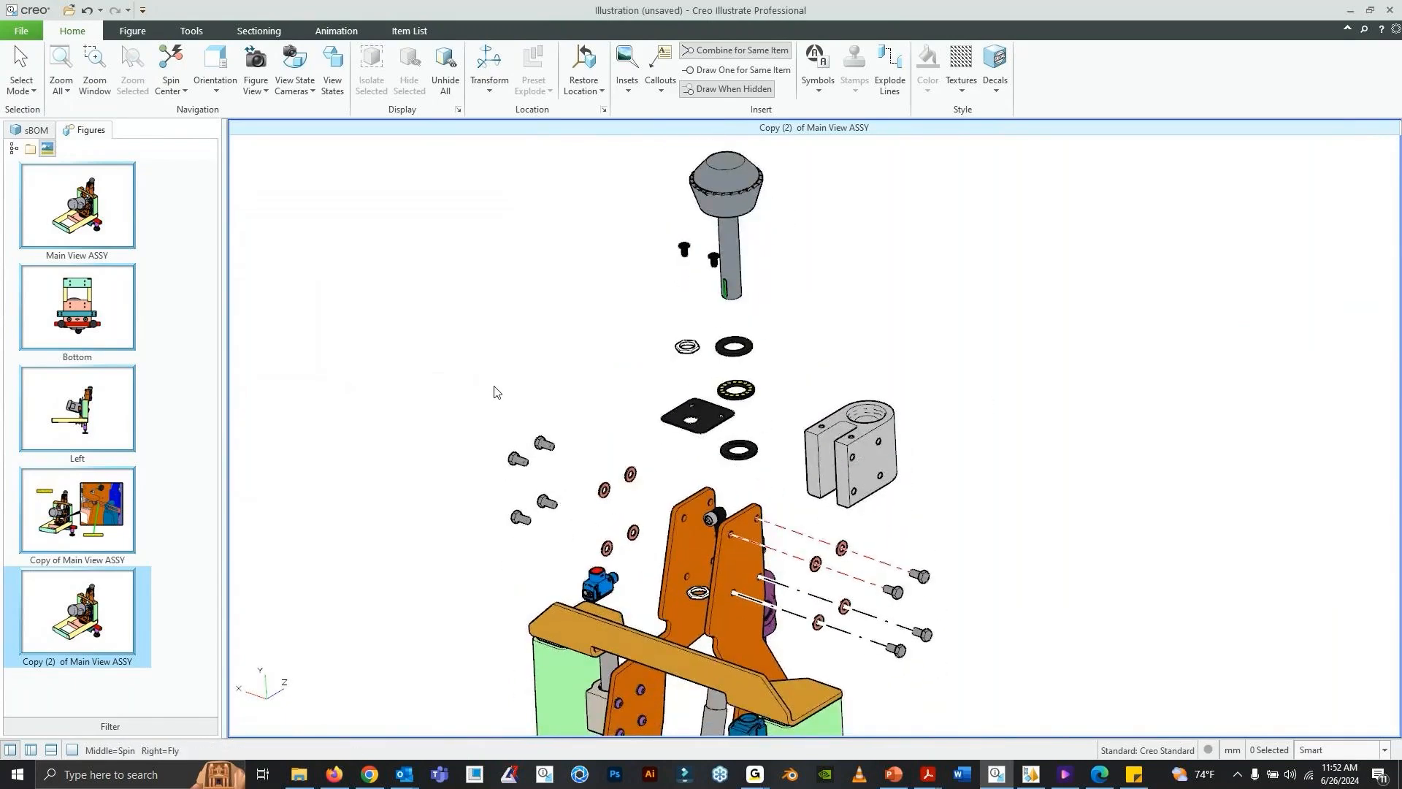
pyautogui.moveTo(710, 389); pyautogui.dragTo(706, 388, button='middle')
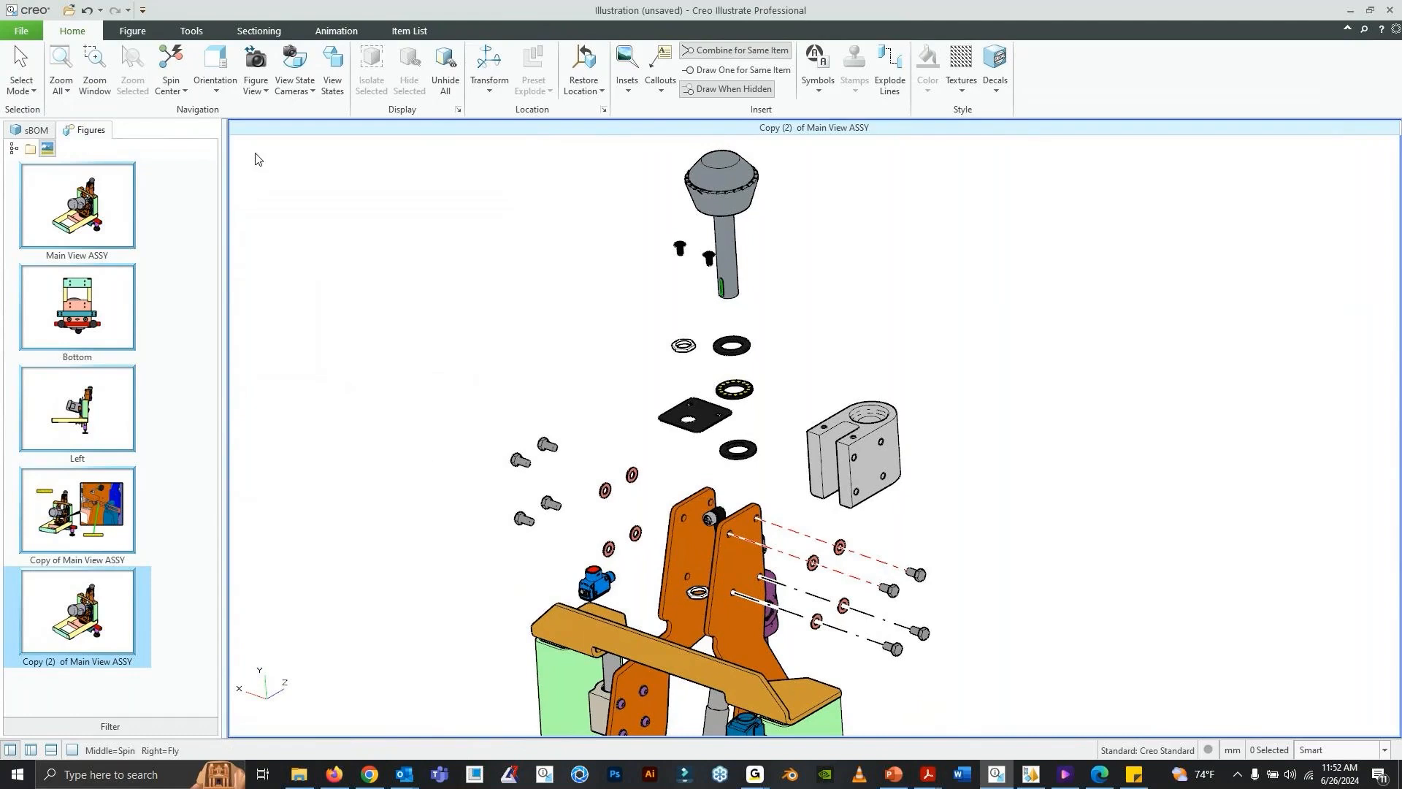
pyautogui.click(256, 84)
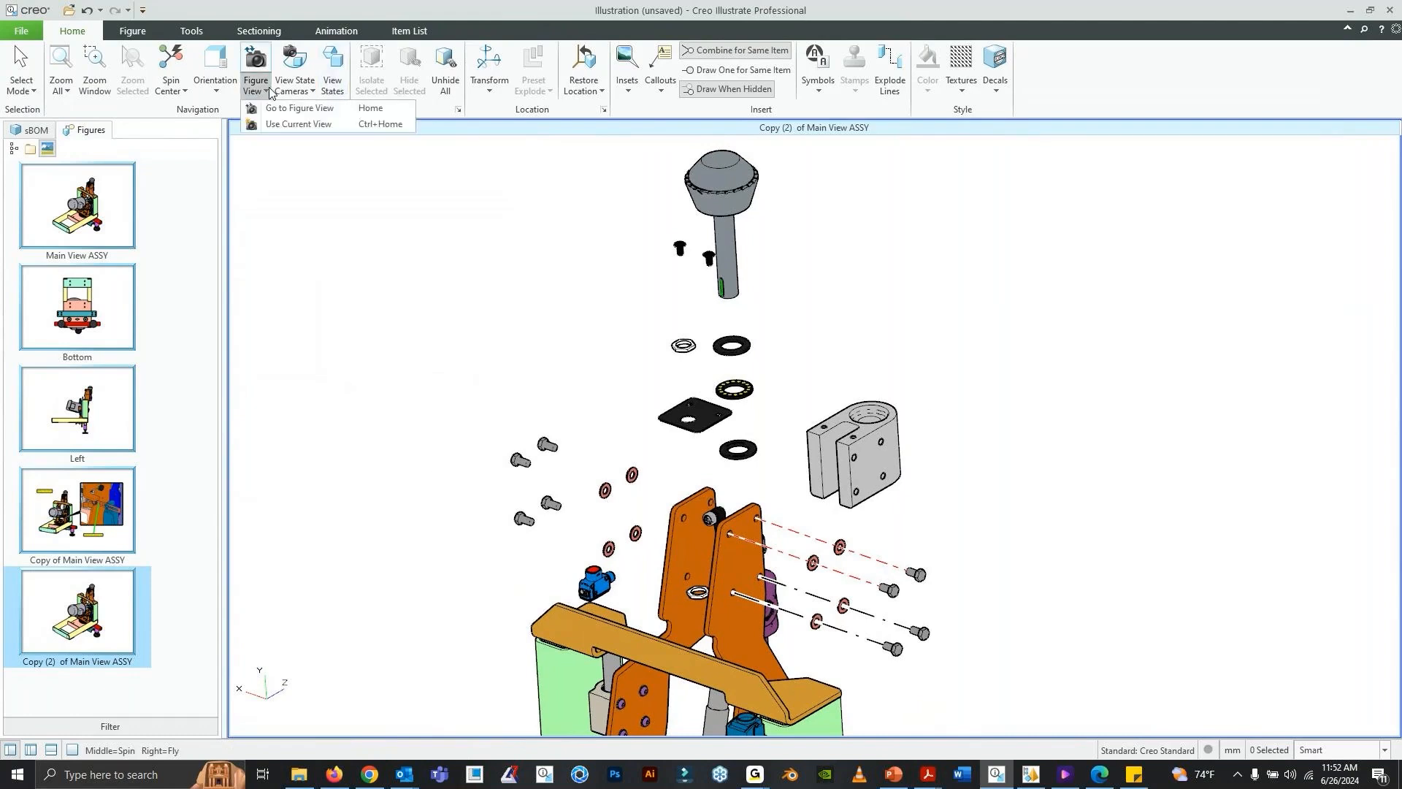
pyautogui.click(287, 126)
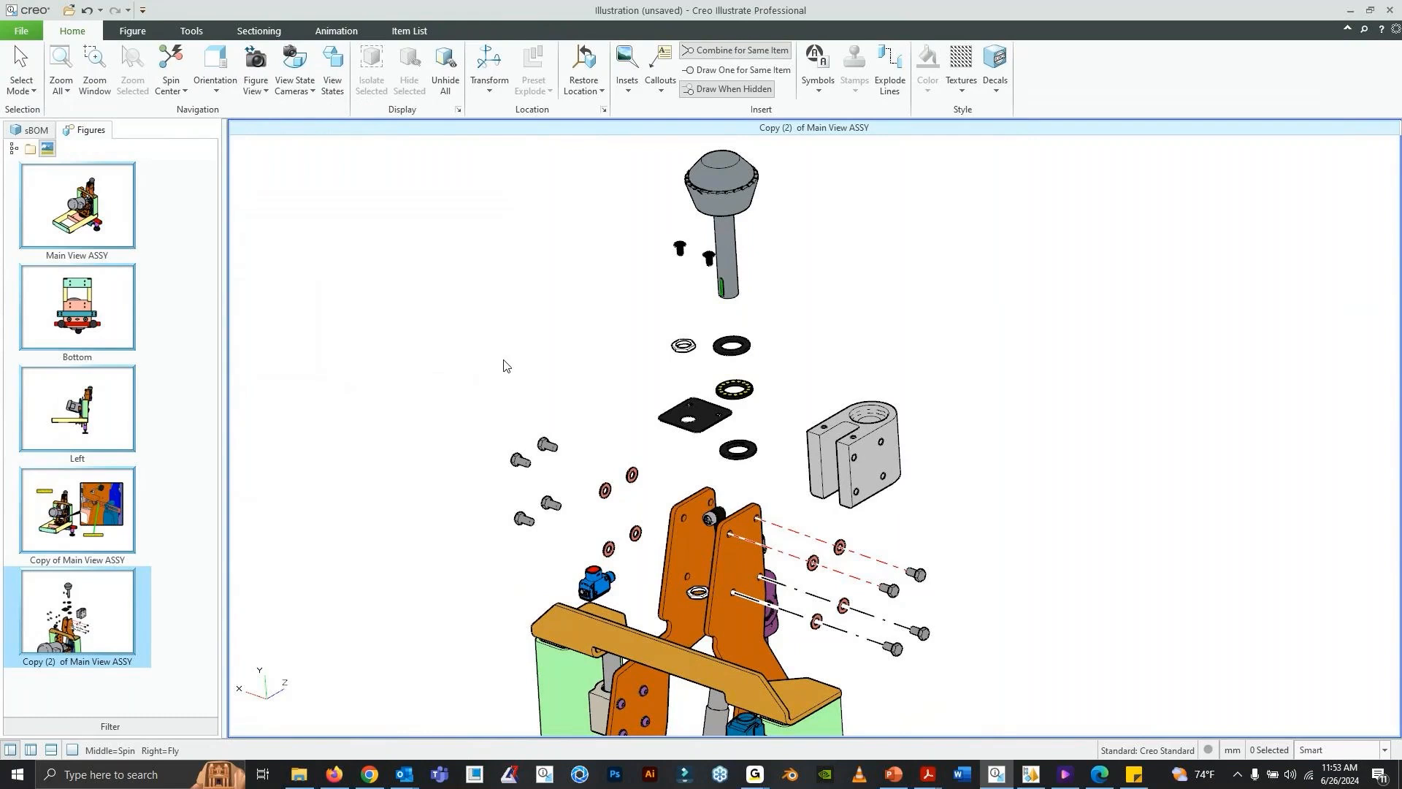
# - Rename the figure Copy (2) of Main View ASSY as Reel Drive Shaft Exploded
pyautogui.rightClick(91, 650)
pyautogui.click(139, 567)
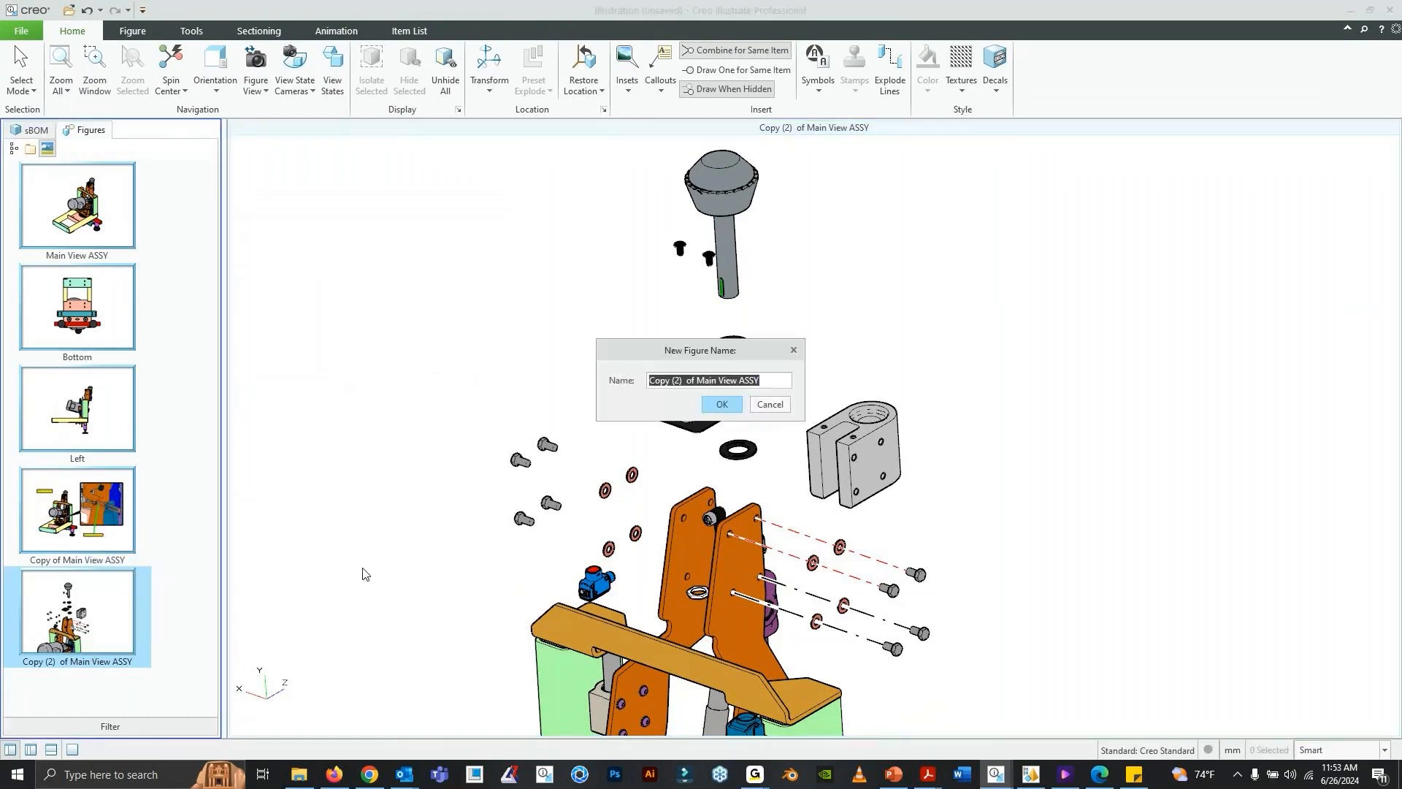
pyautogui.write('Reel Drive Shaft Exploded')
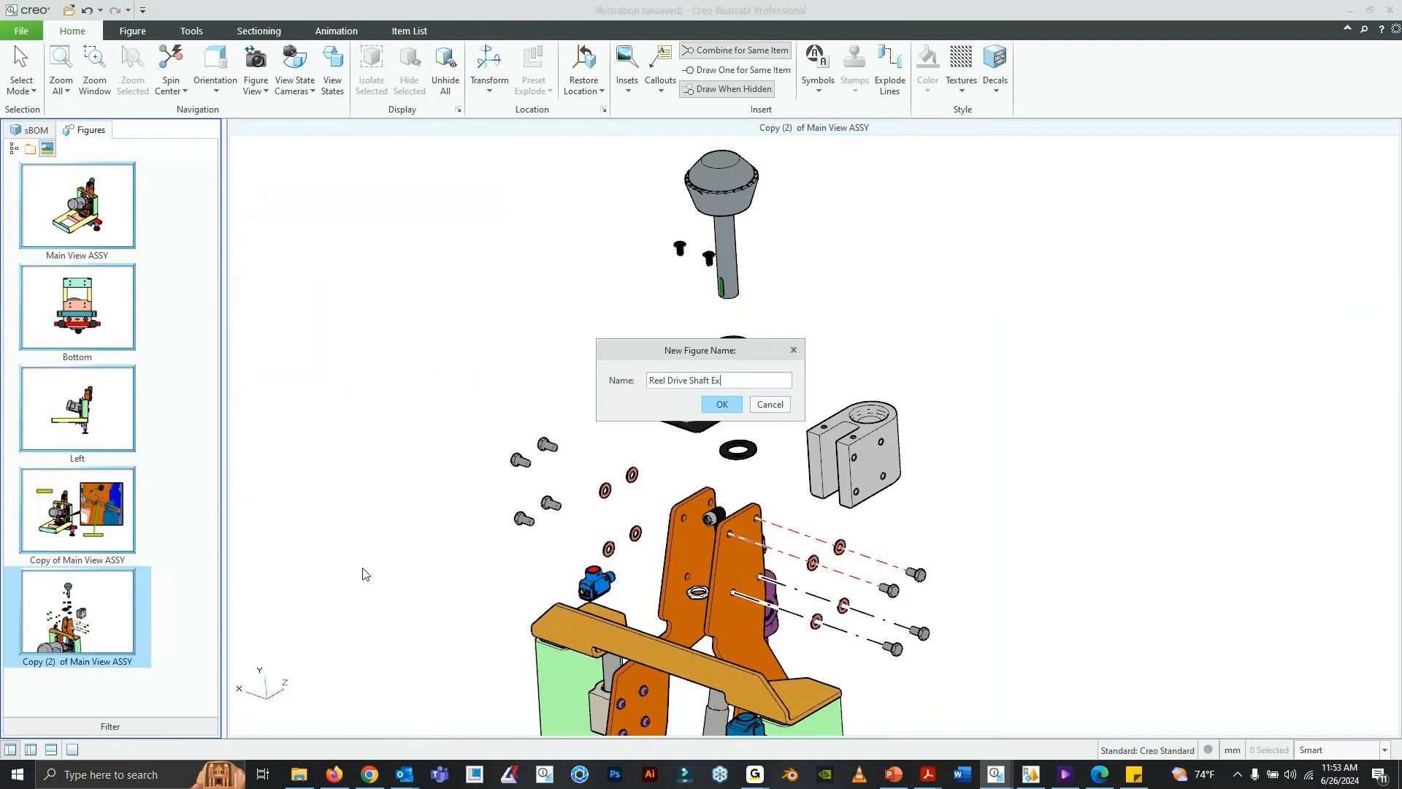
pyautogui.click(721, 405)
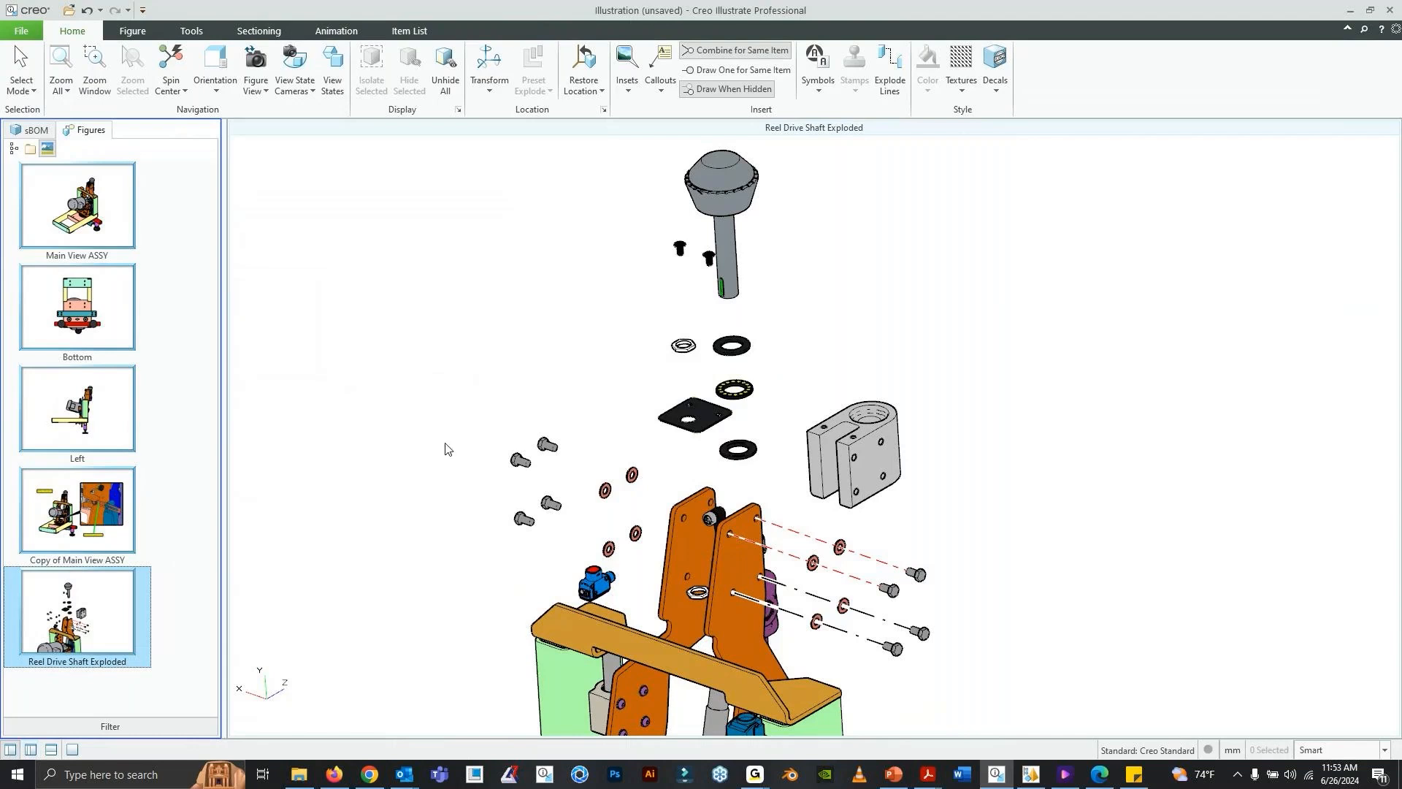
# - Duplicate the Reel Drive Shaft Exploded figure and delete all four explode lines from the copy
pyautogui.rightClick(80, 608)
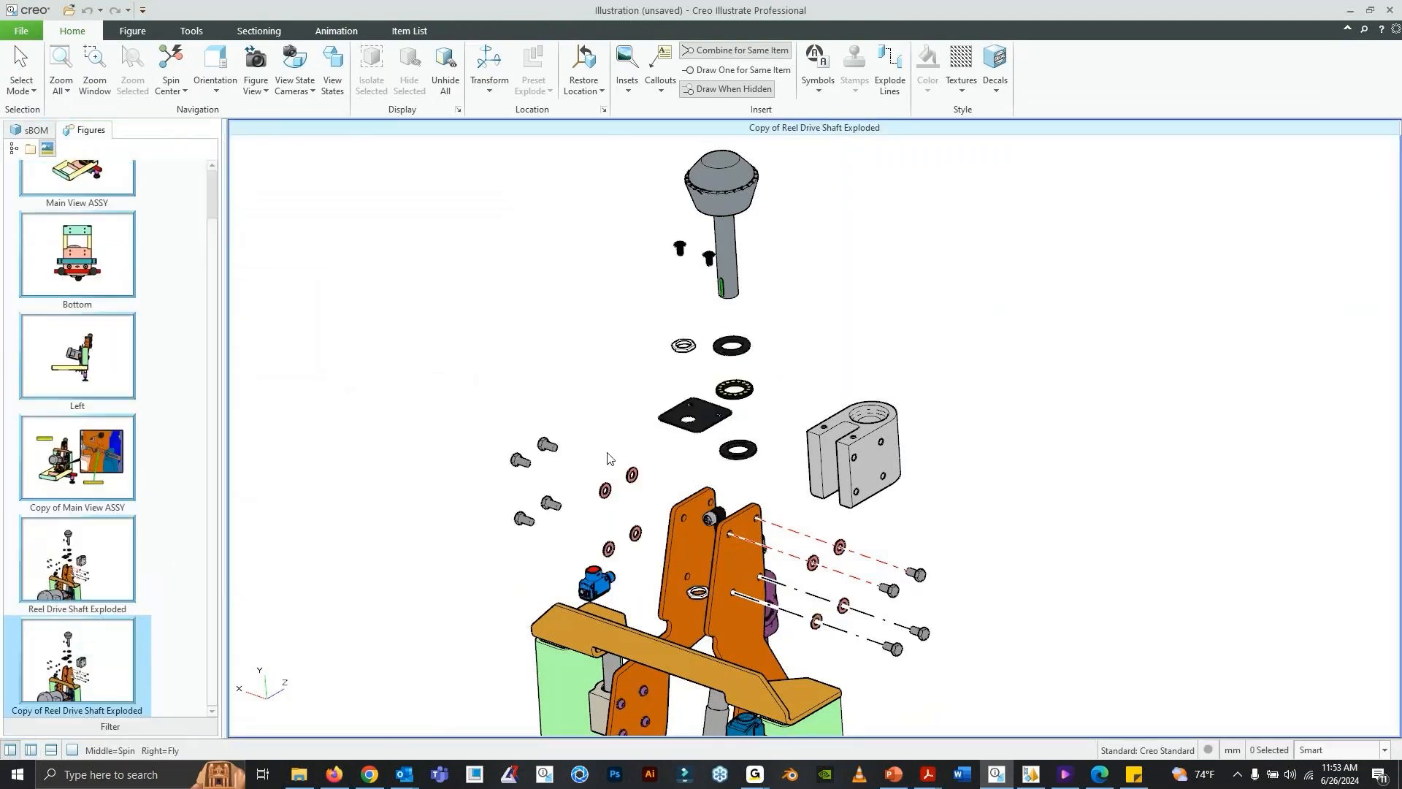
pyautogui.click(794, 531)
pyautogui.press('Delete')
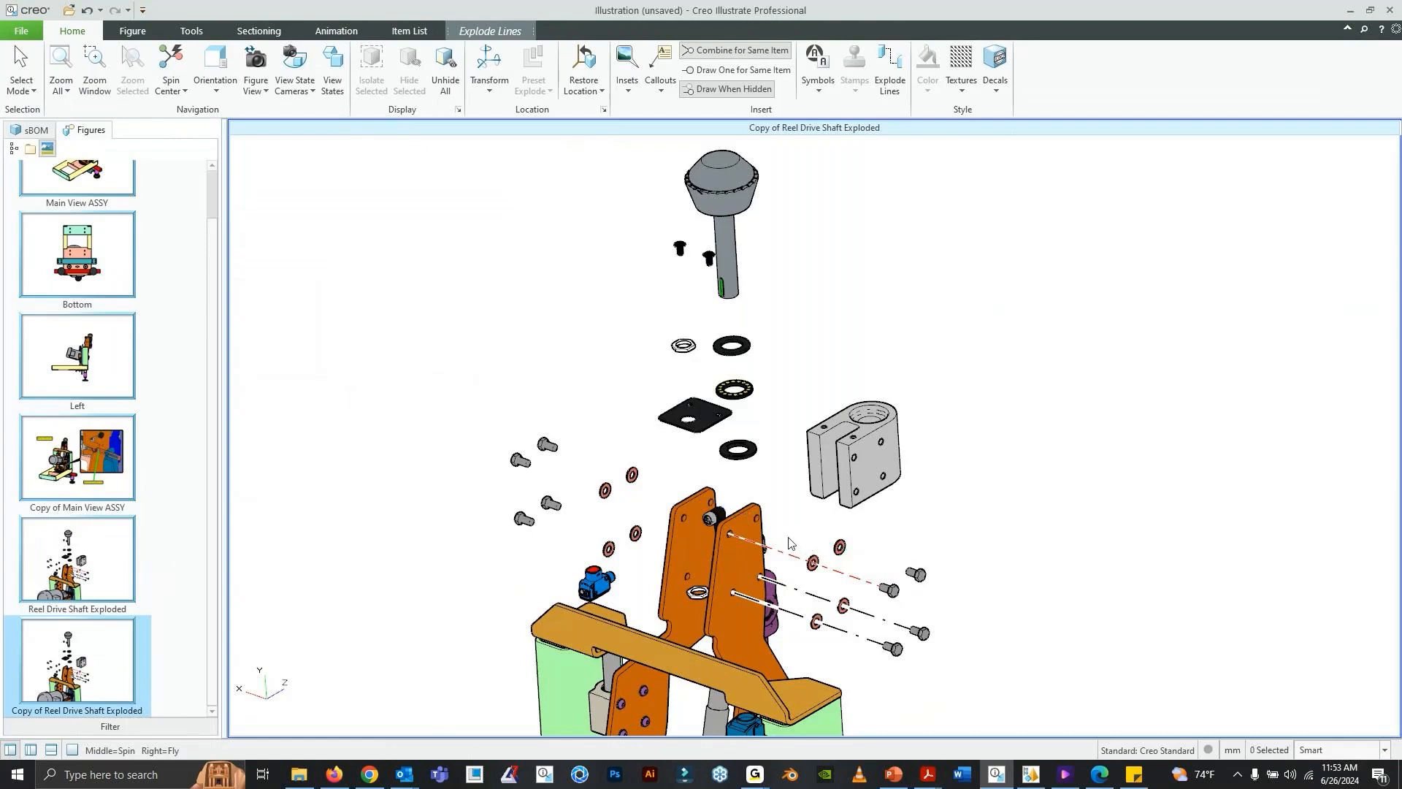
pyautogui.click(785, 554)
pyautogui.press('Delete')
pyautogui.click(796, 589)
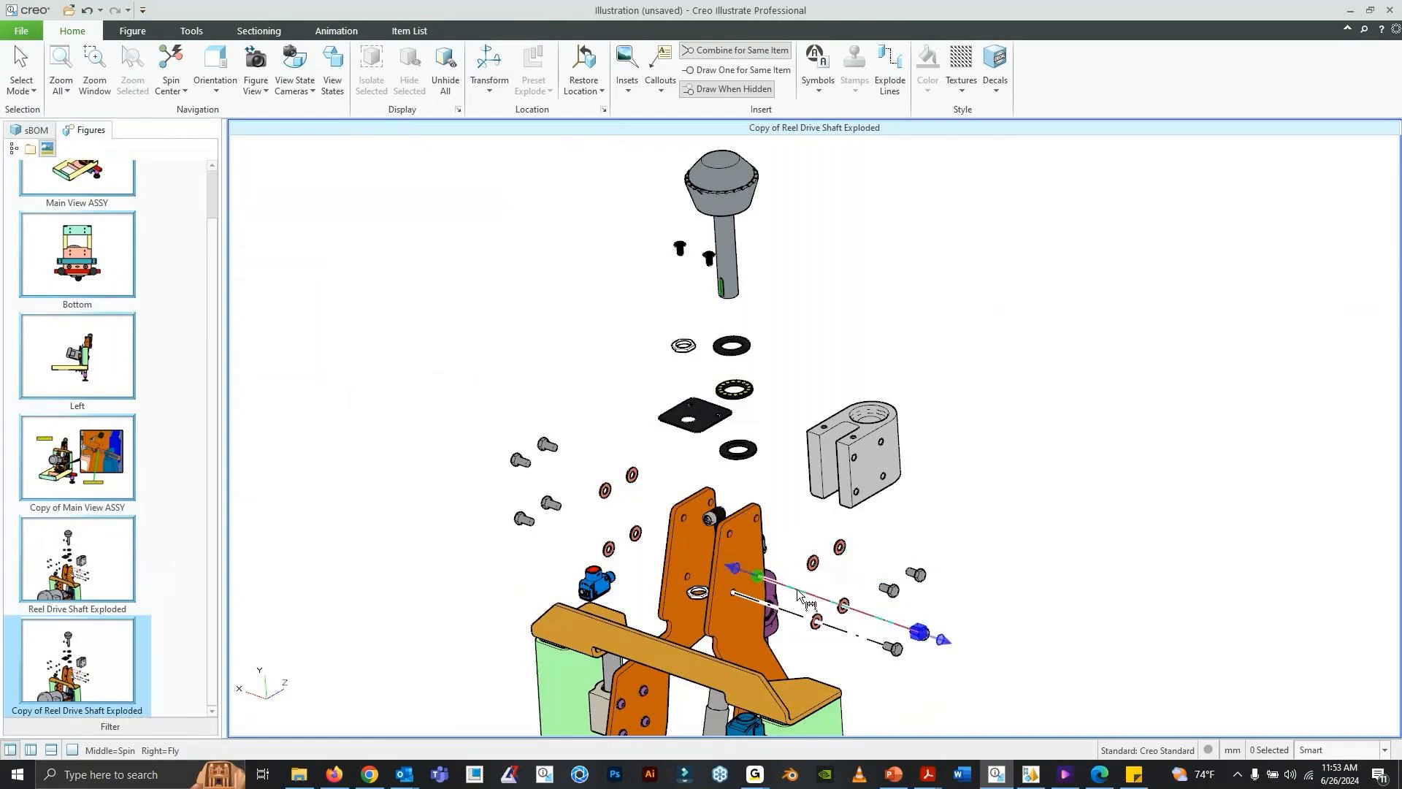
pyautogui.press('Delete')
pyautogui.click(794, 618)
pyautogui.press('Delete')
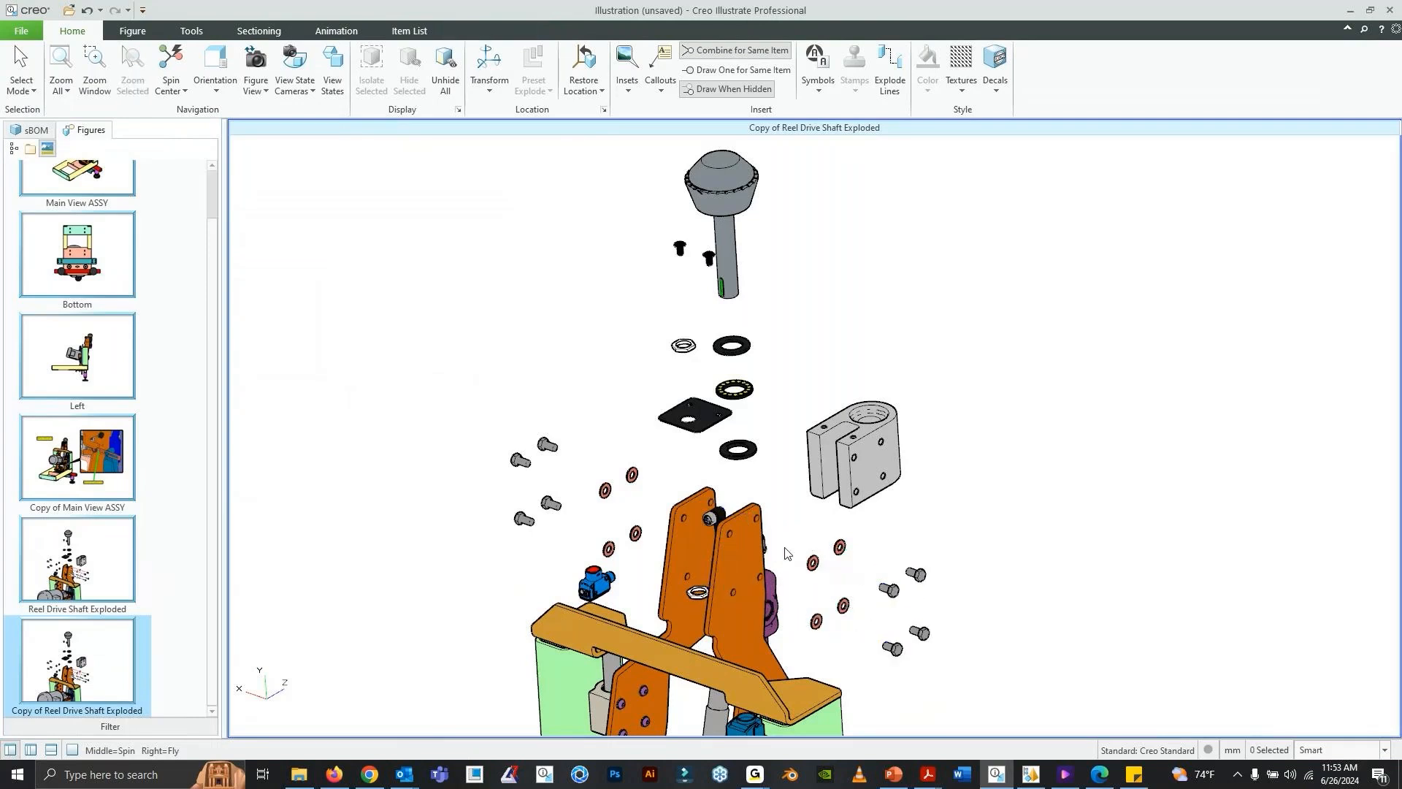
# - Switch to Acrobat to view the reel drive shaft item list with its numbered callouts, and return to Creo Illustrate
pyautogui.moveTo(929, 774)
pyautogui.click(1048, 724)
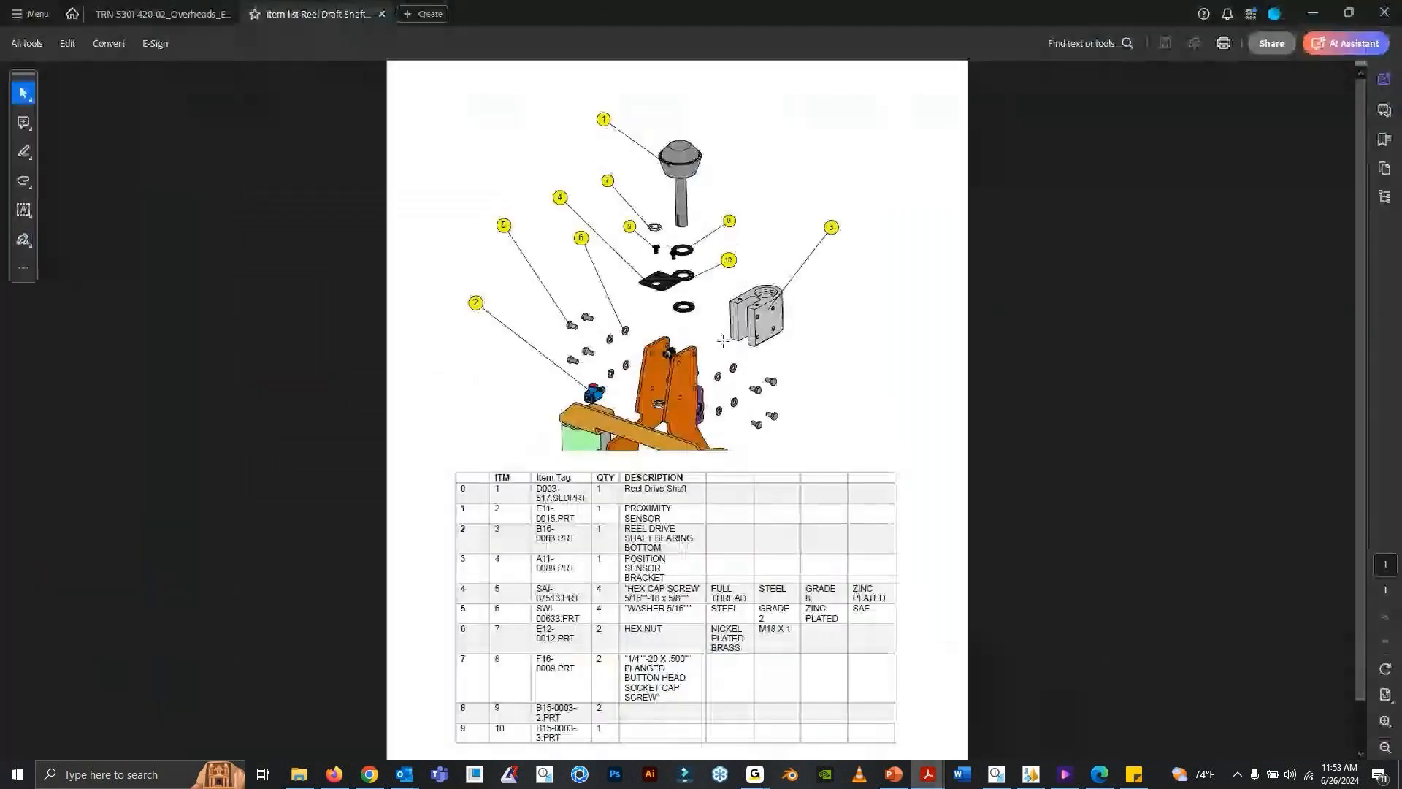
pyautogui.click(1313, 14)
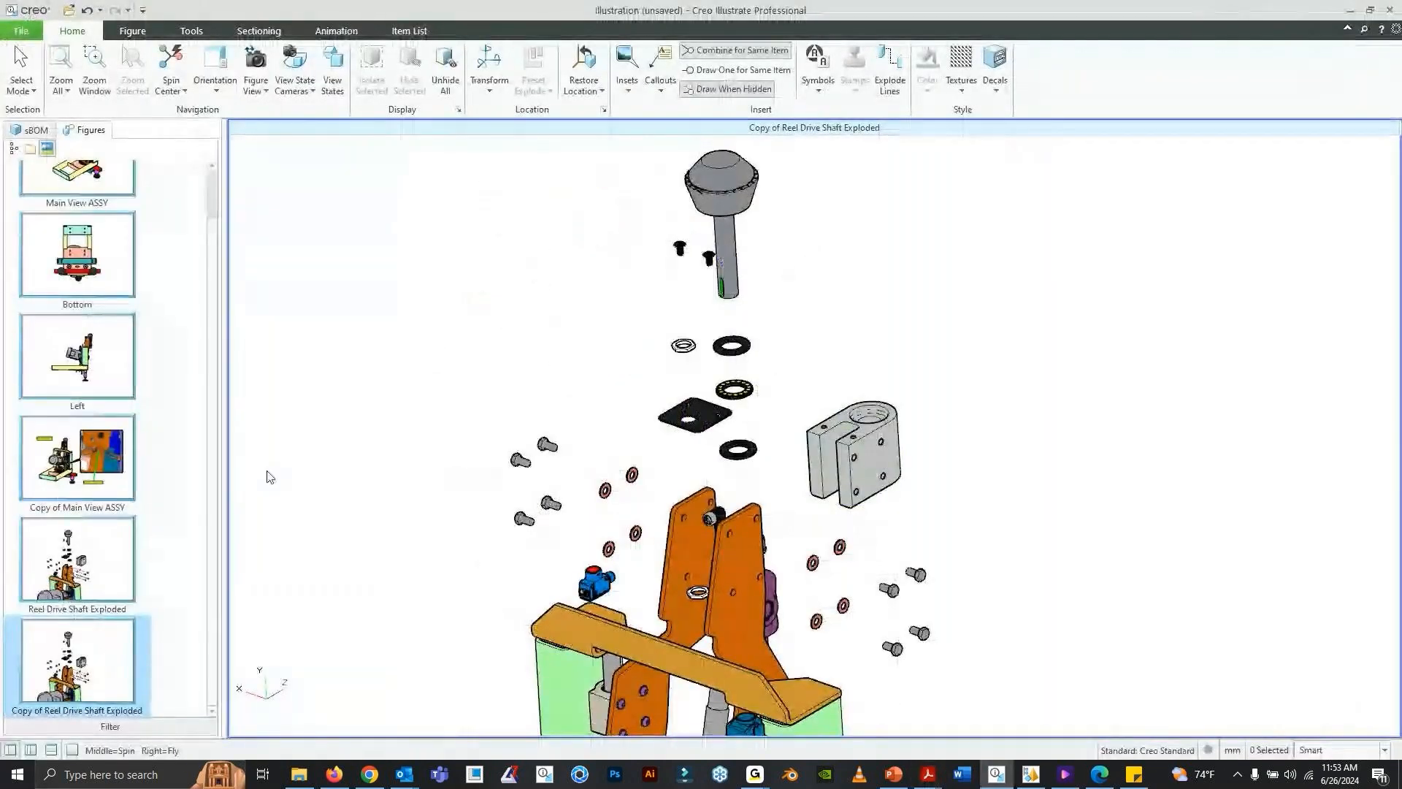
# - Edit the illustration's Item Number callout template to use font size 14 and a yellow label fill
pyautogui.click(663, 93)
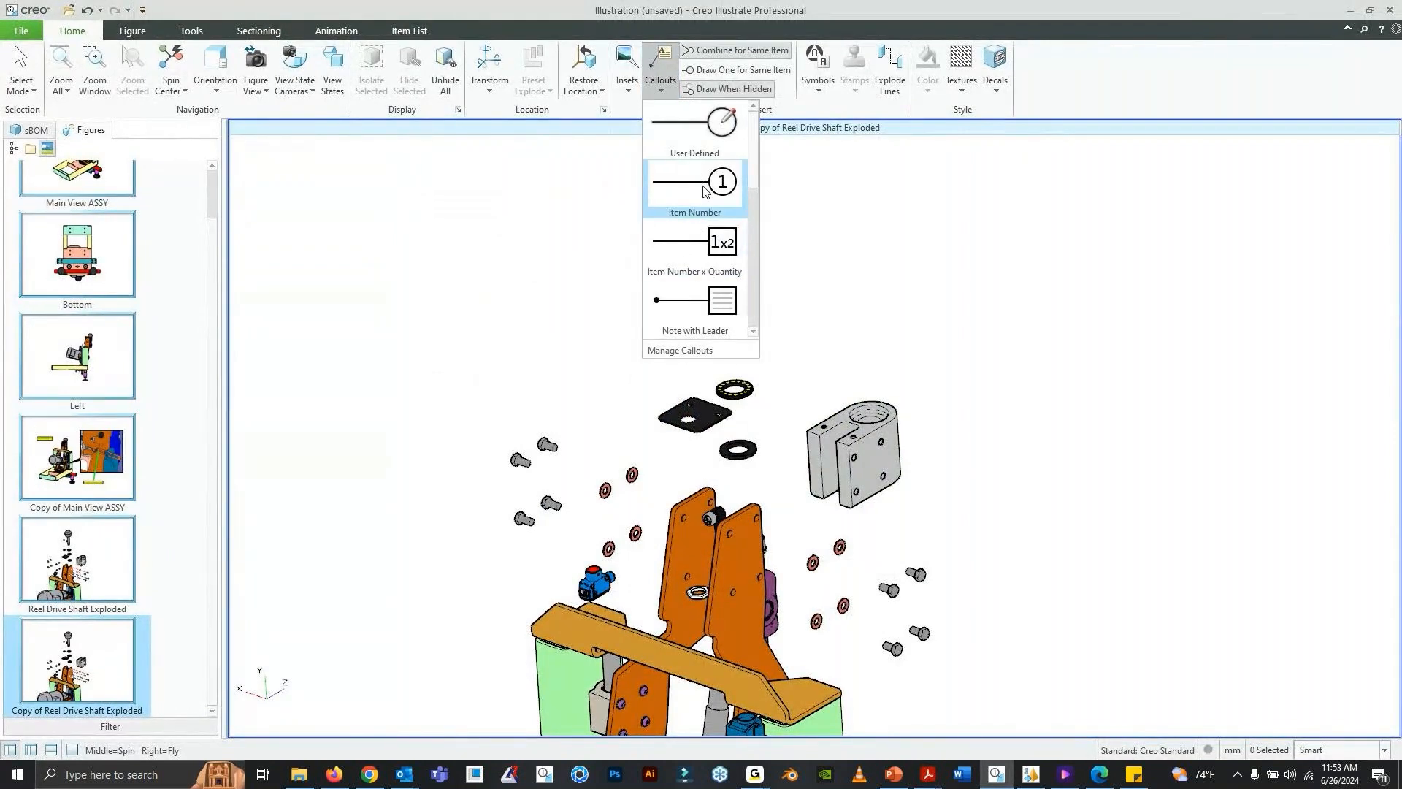
pyautogui.click(708, 352)
pyautogui.moveTo(742, 166); pyautogui.dragTo(610, 166)
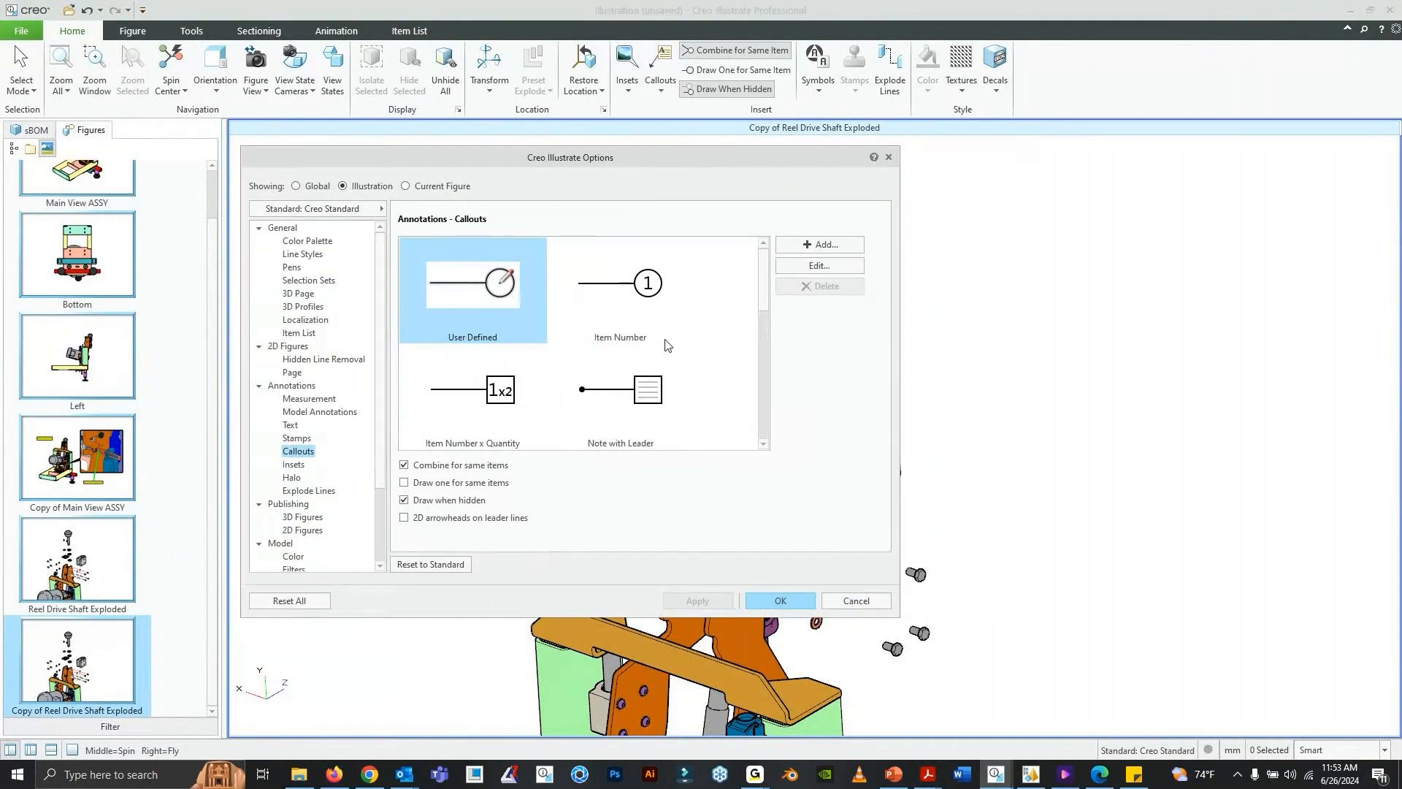
pyautogui.click(646, 303)
pyautogui.click(804, 266)
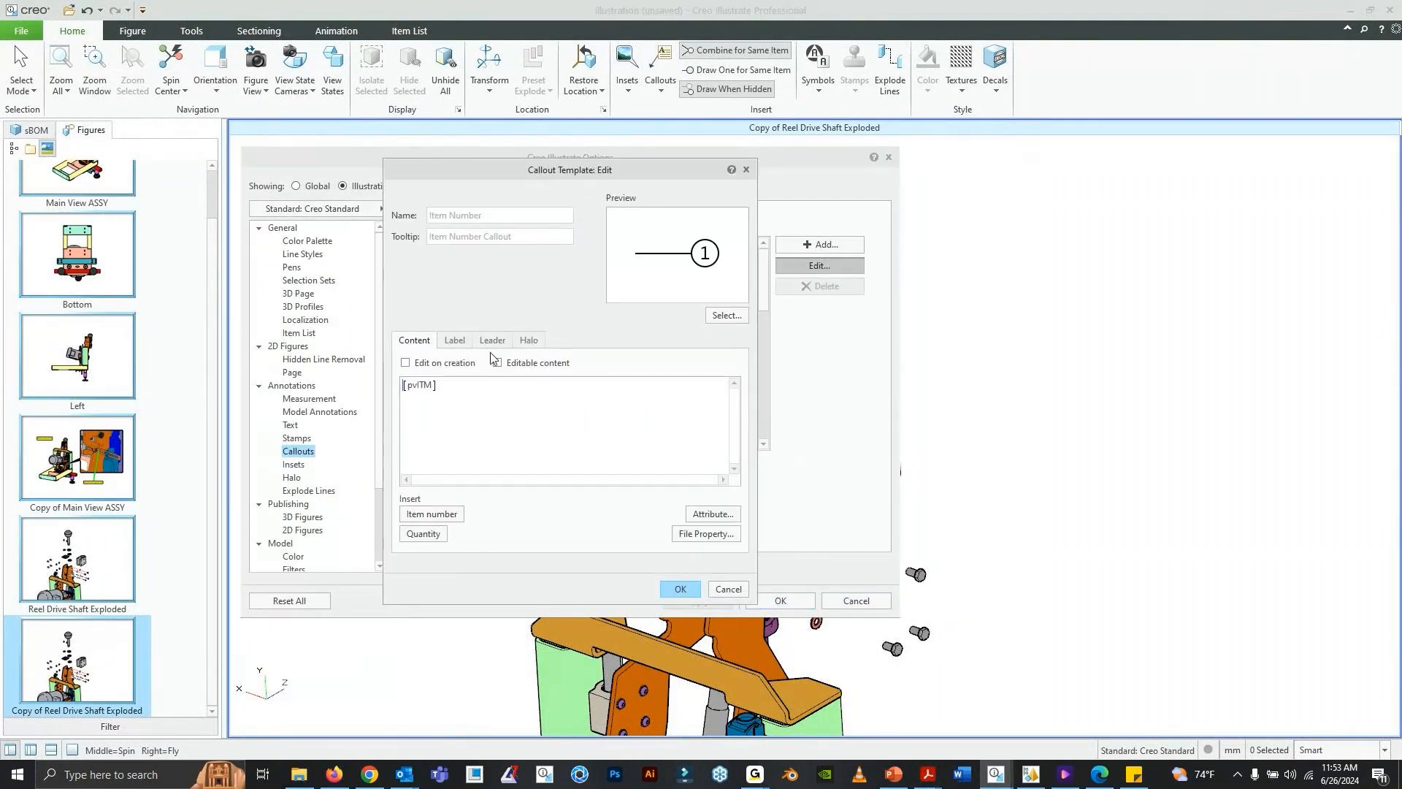
pyautogui.click(465, 343)
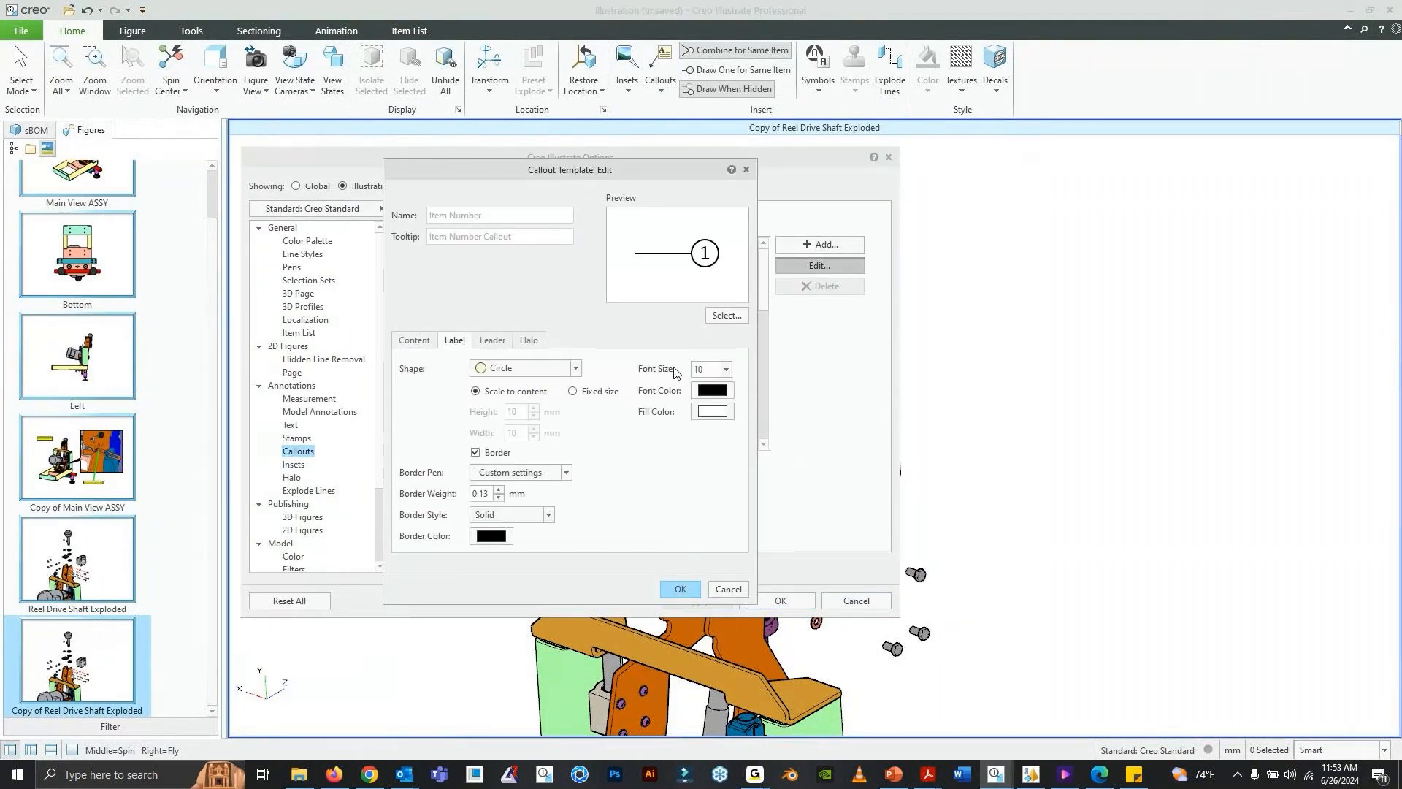
pyautogui.click(726, 370)
pyautogui.click(720, 448)
pyautogui.click(712, 413)
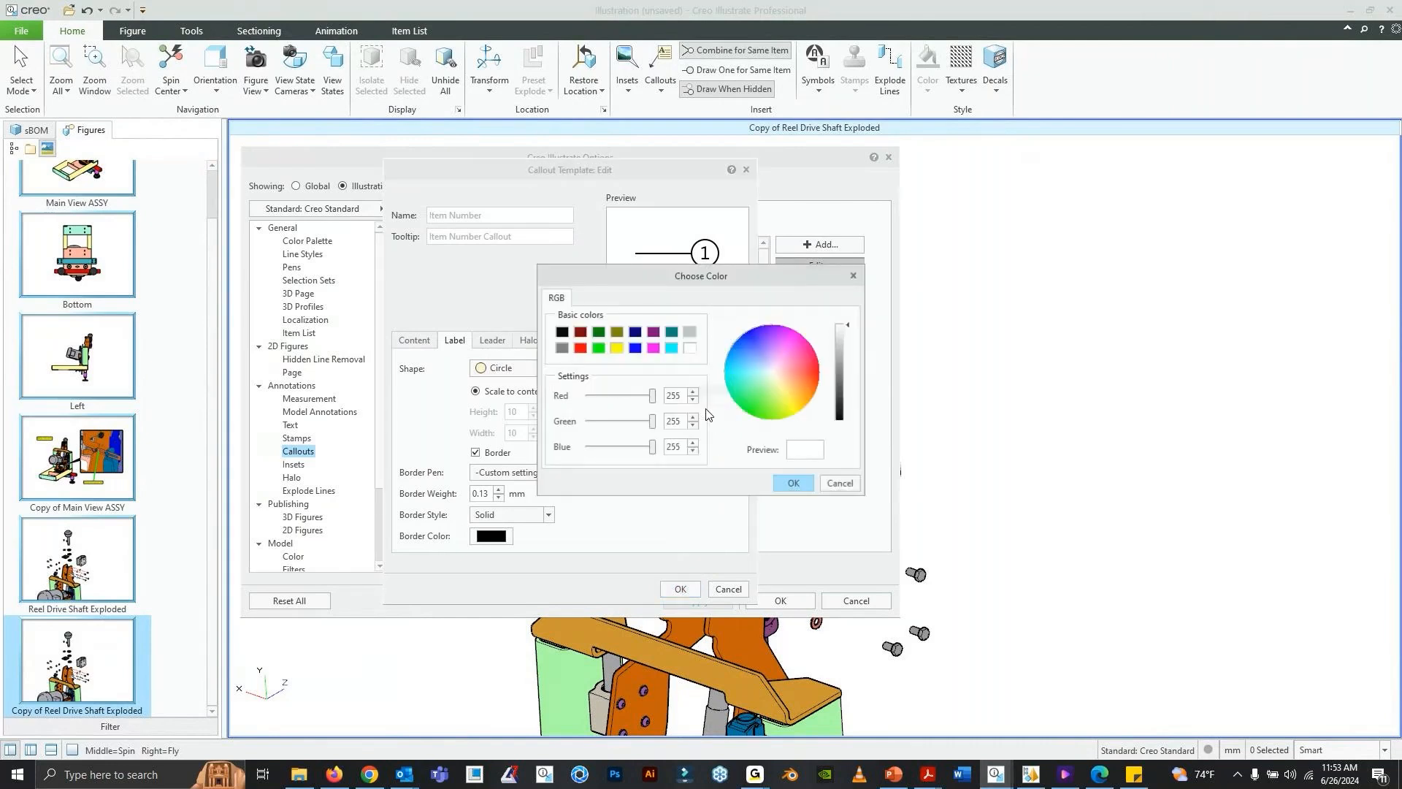
pyautogui.click(618, 348)
pyautogui.click(796, 485)
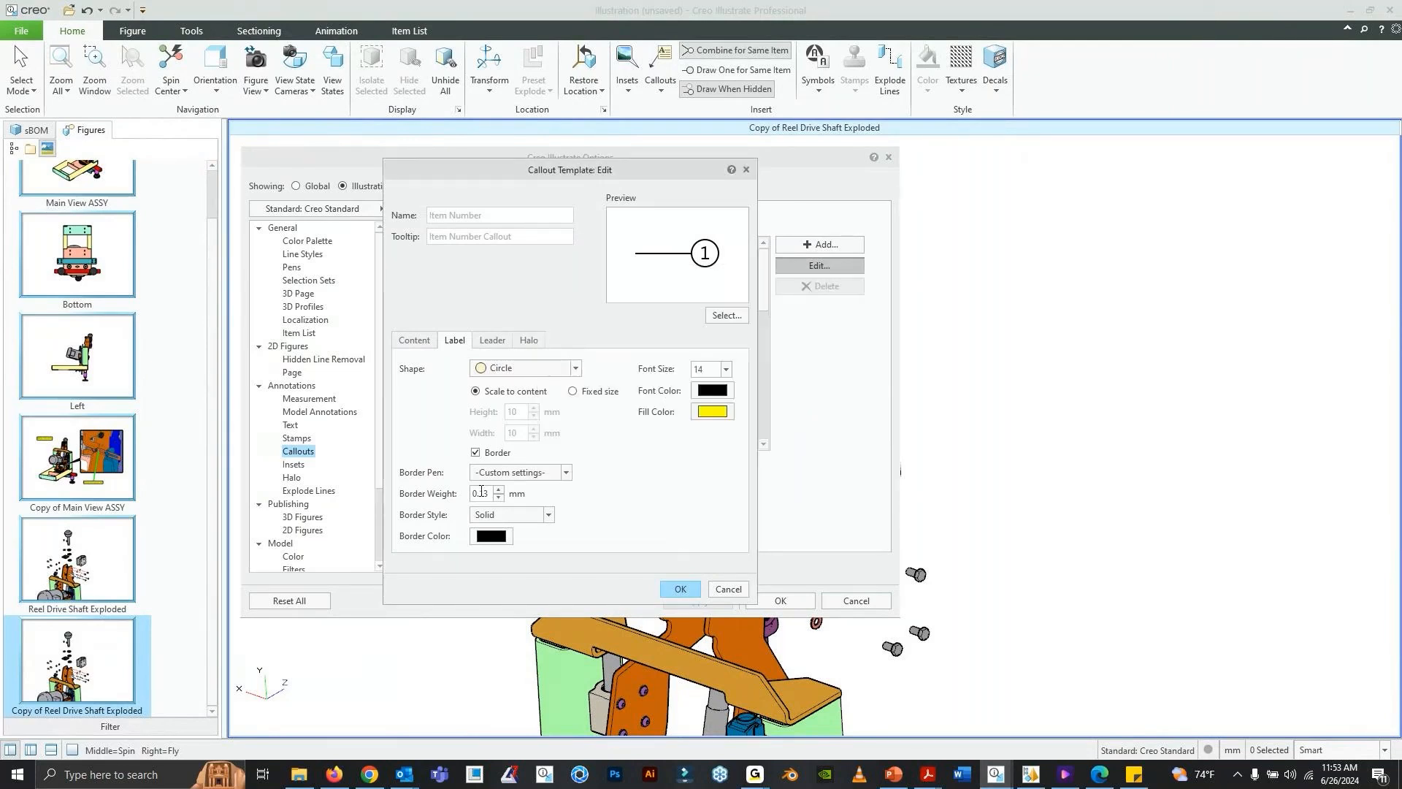
# - Set the Item Number callout's border weight to 0.2 mm and accept the template and option changes
pyautogui.doubleClick(488, 494)
pyautogui.write('.2')
pyautogui.click(687, 594)
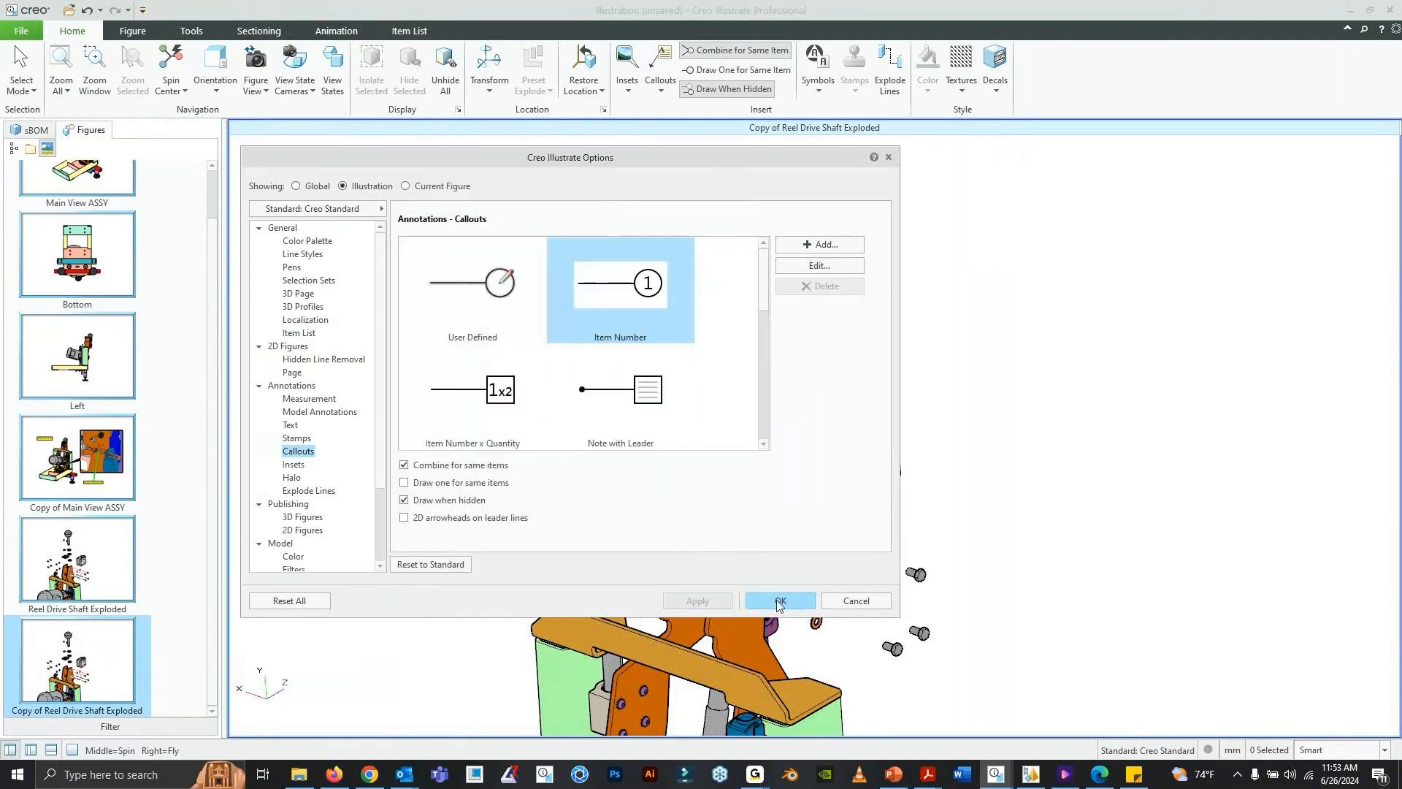
pyautogui.click(779, 600)
# - Attach an Item Number callout to the gray knob of the drive shaft, with its label placed beside the knob
pyautogui.click(660, 80)
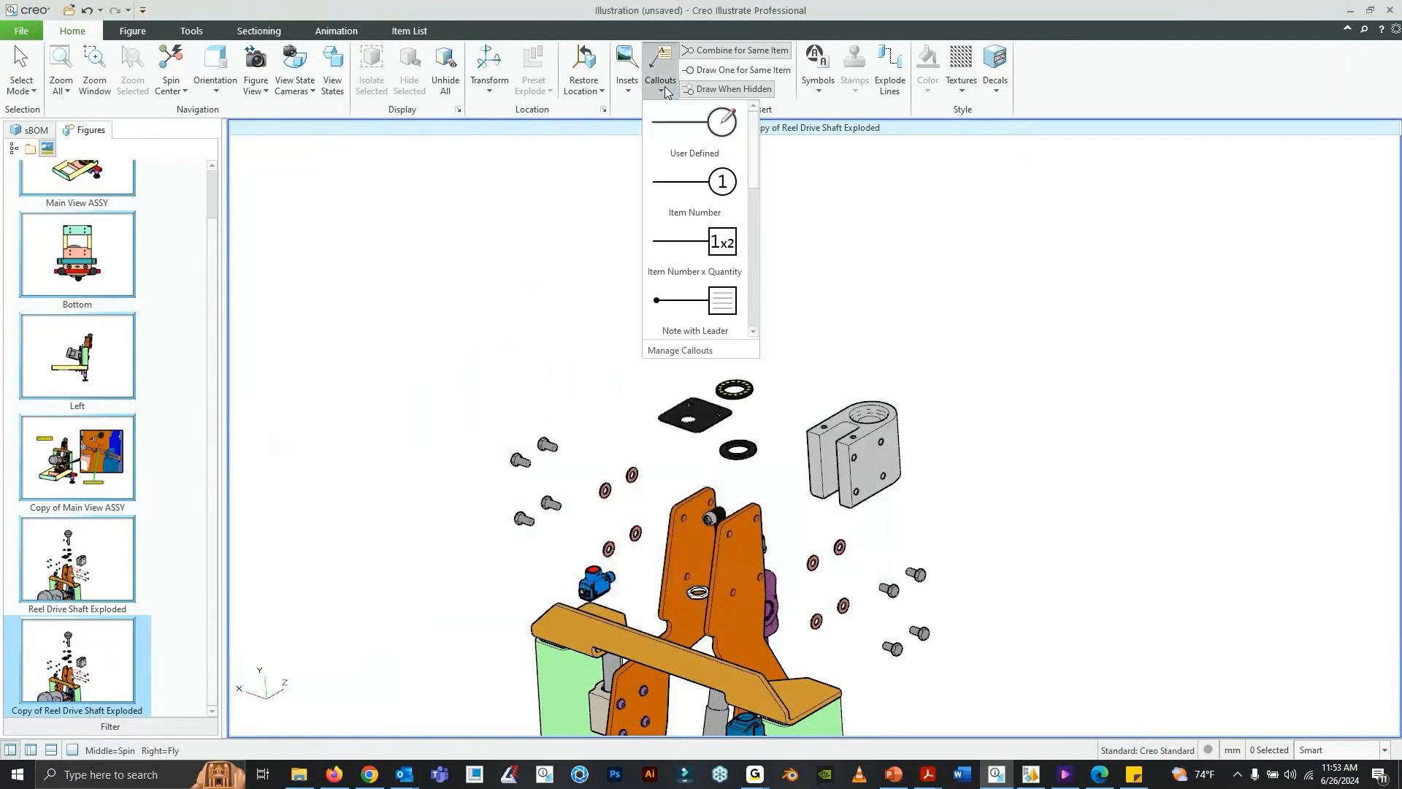
pyautogui.click(682, 146)
pyautogui.click(706, 192)
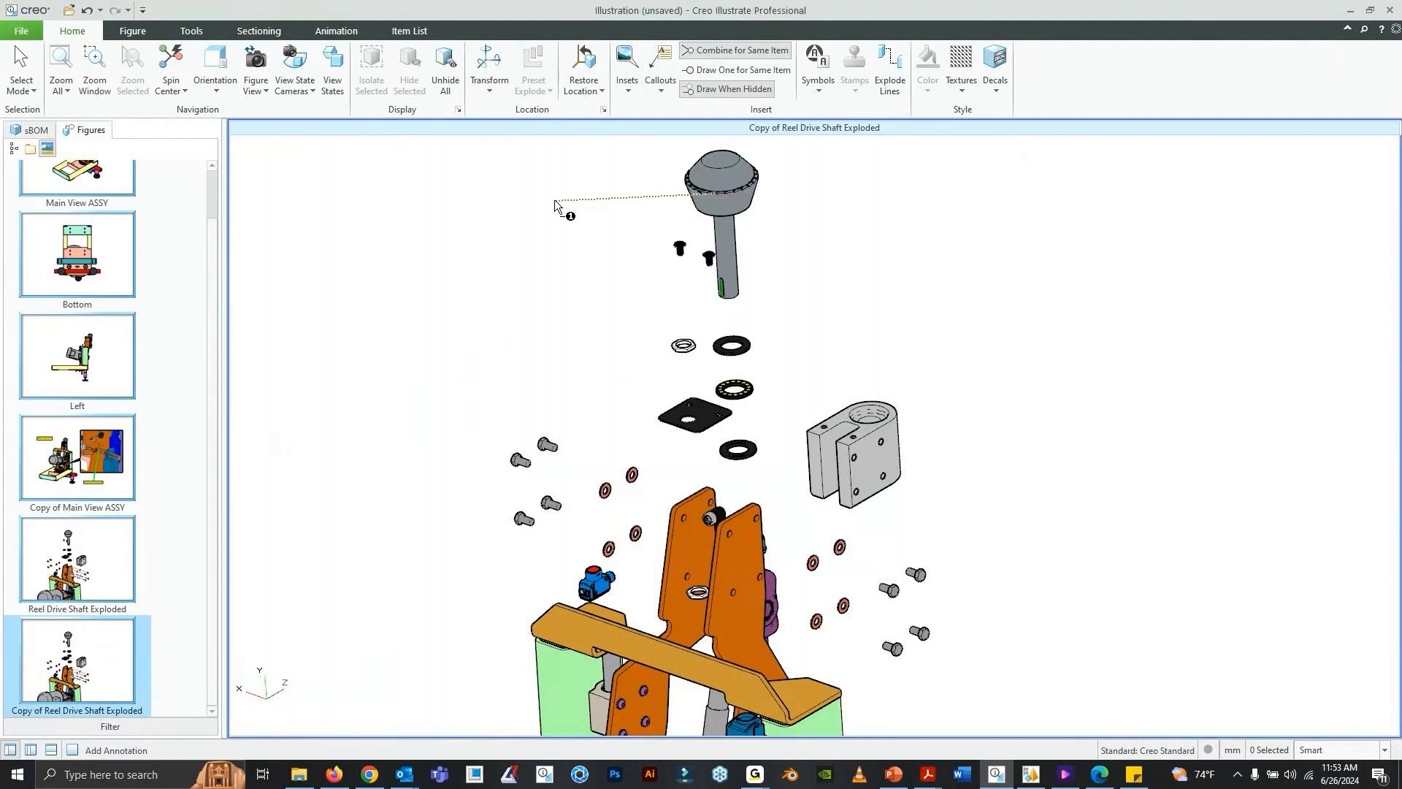
pyautogui.click(555, 200)
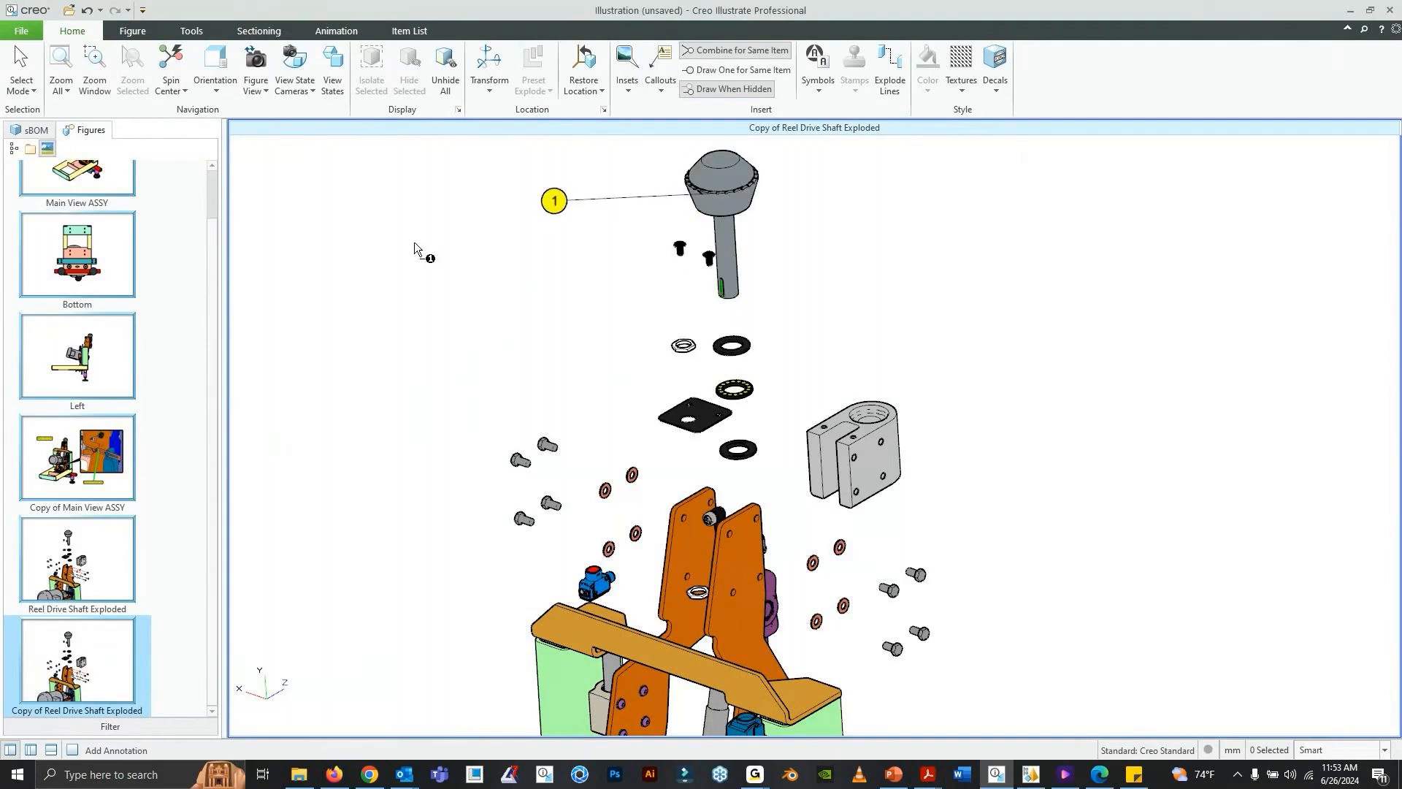
# - Remove the knob's callout, then set the leader pen to Thick in the illustration's Item Number callout template and accept the options
pyautogui.press('Escape')
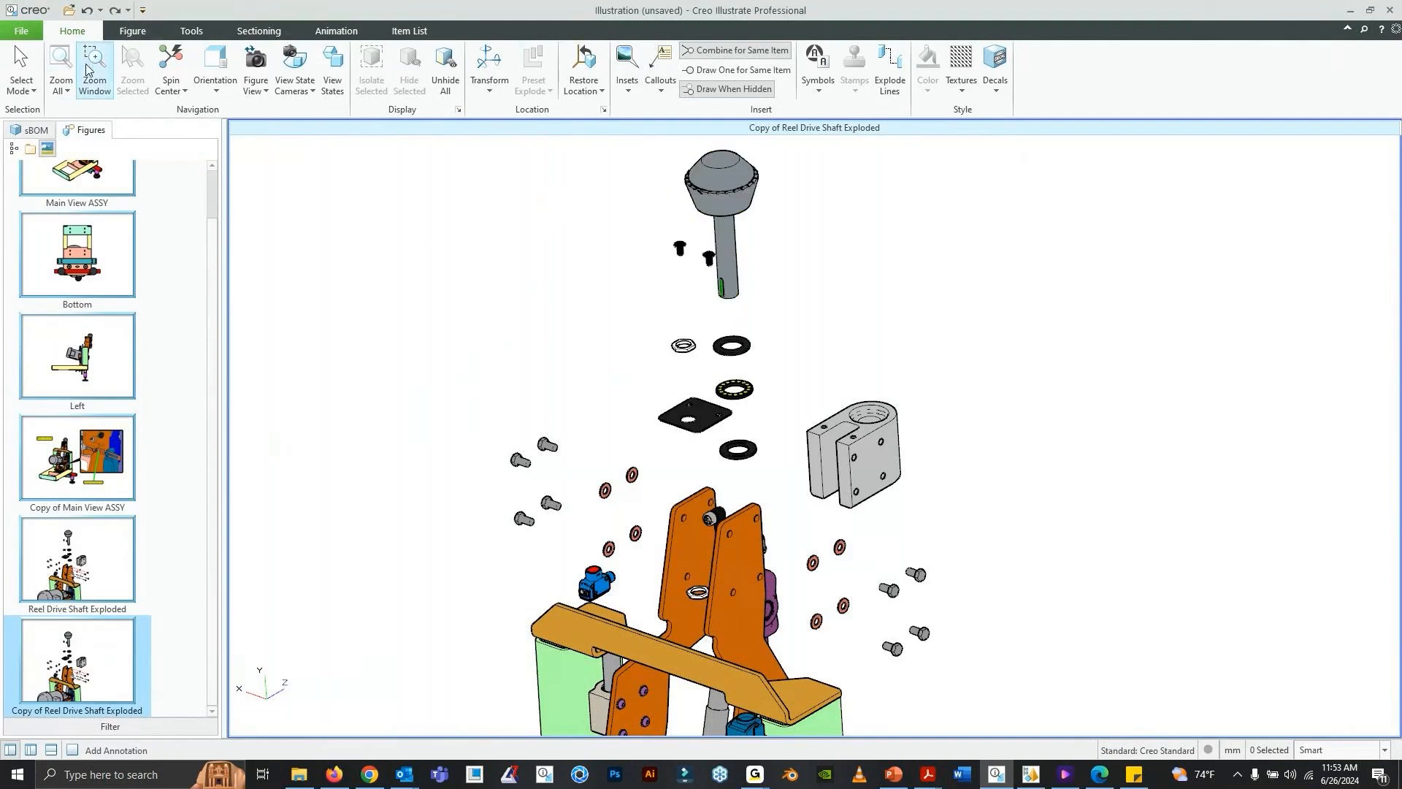
pyautogui.click(660, 88)
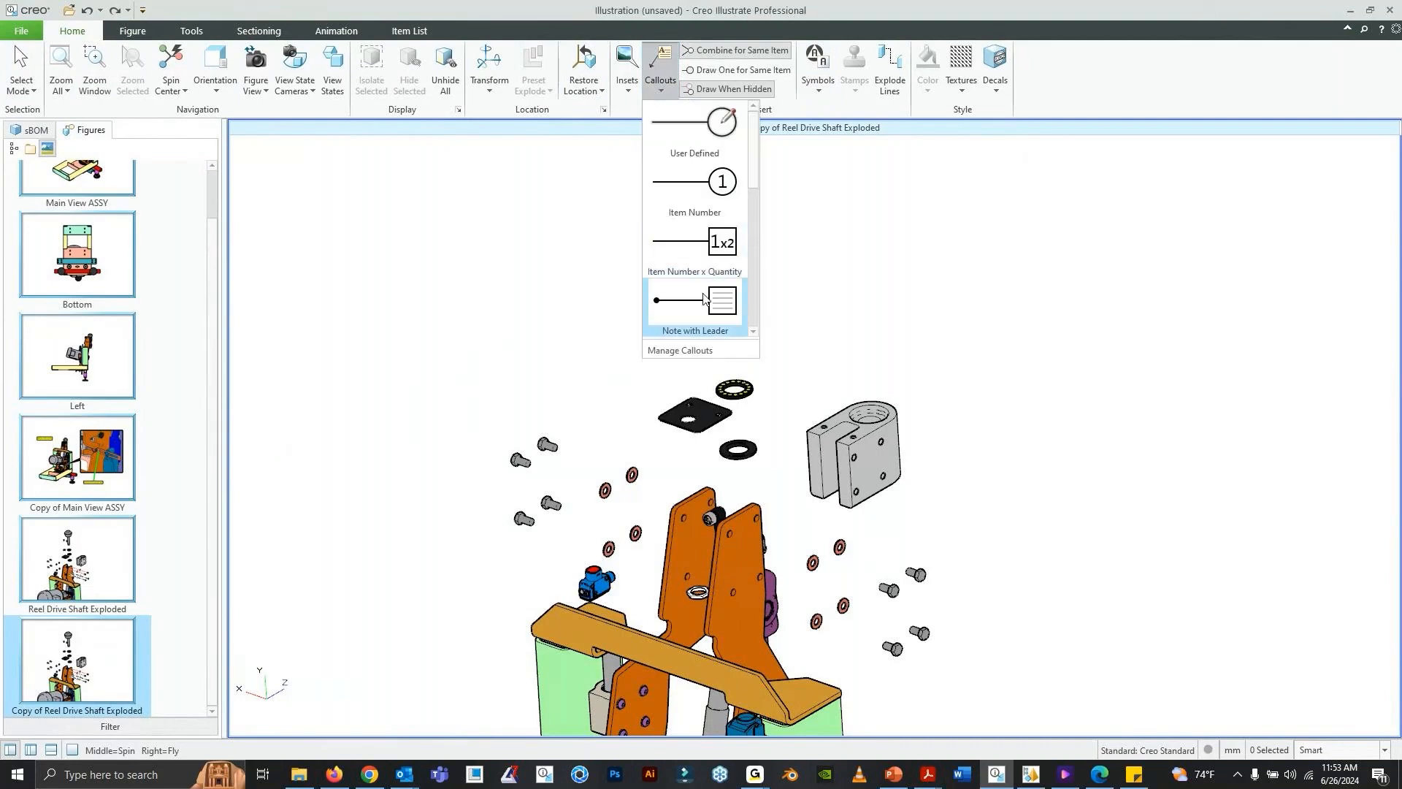
pyautogui.click(682, 348)
pyautogui.moveTo(642, 154); pyautogui.dragTo(580, 160)
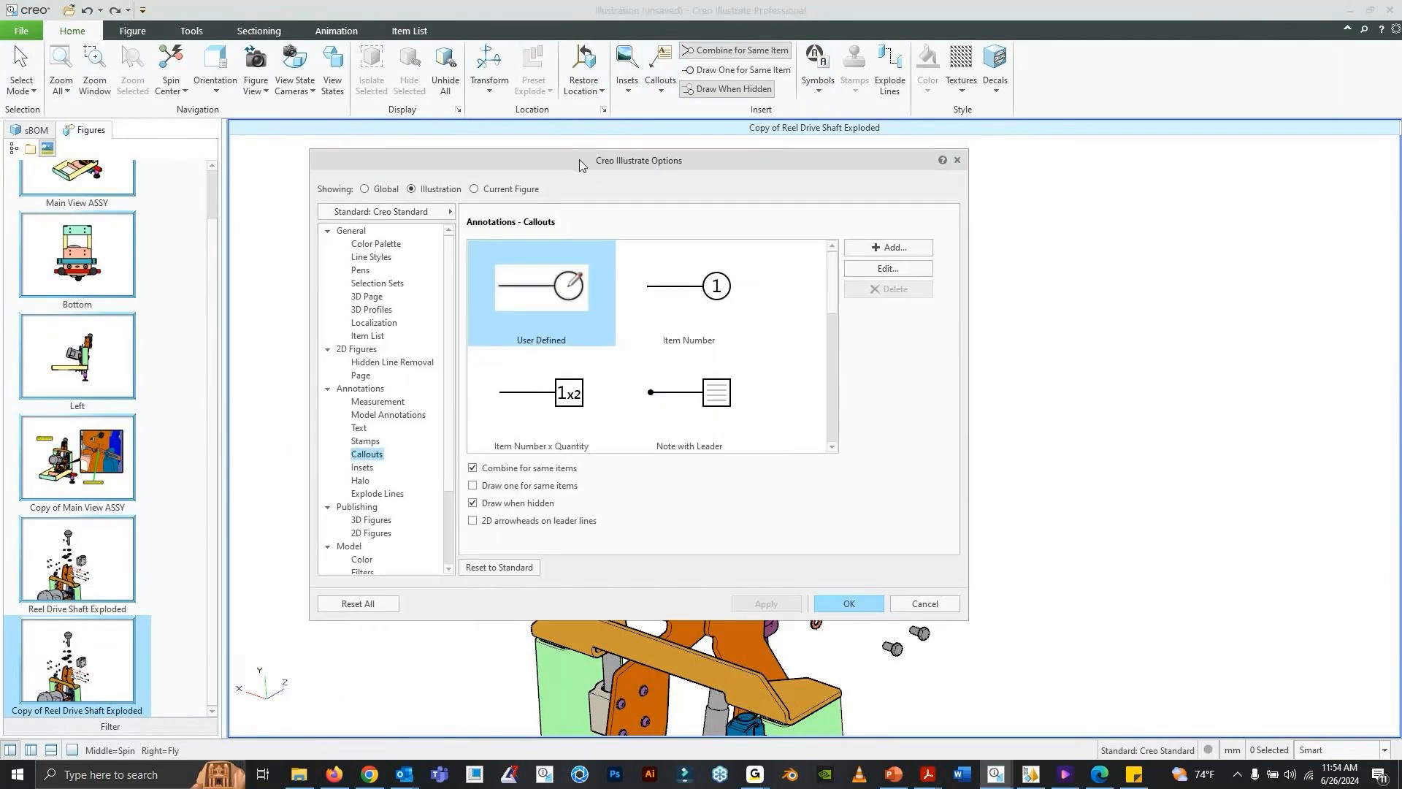
pyautogui.click(720, 289)
pyautogui.click(872, 268)
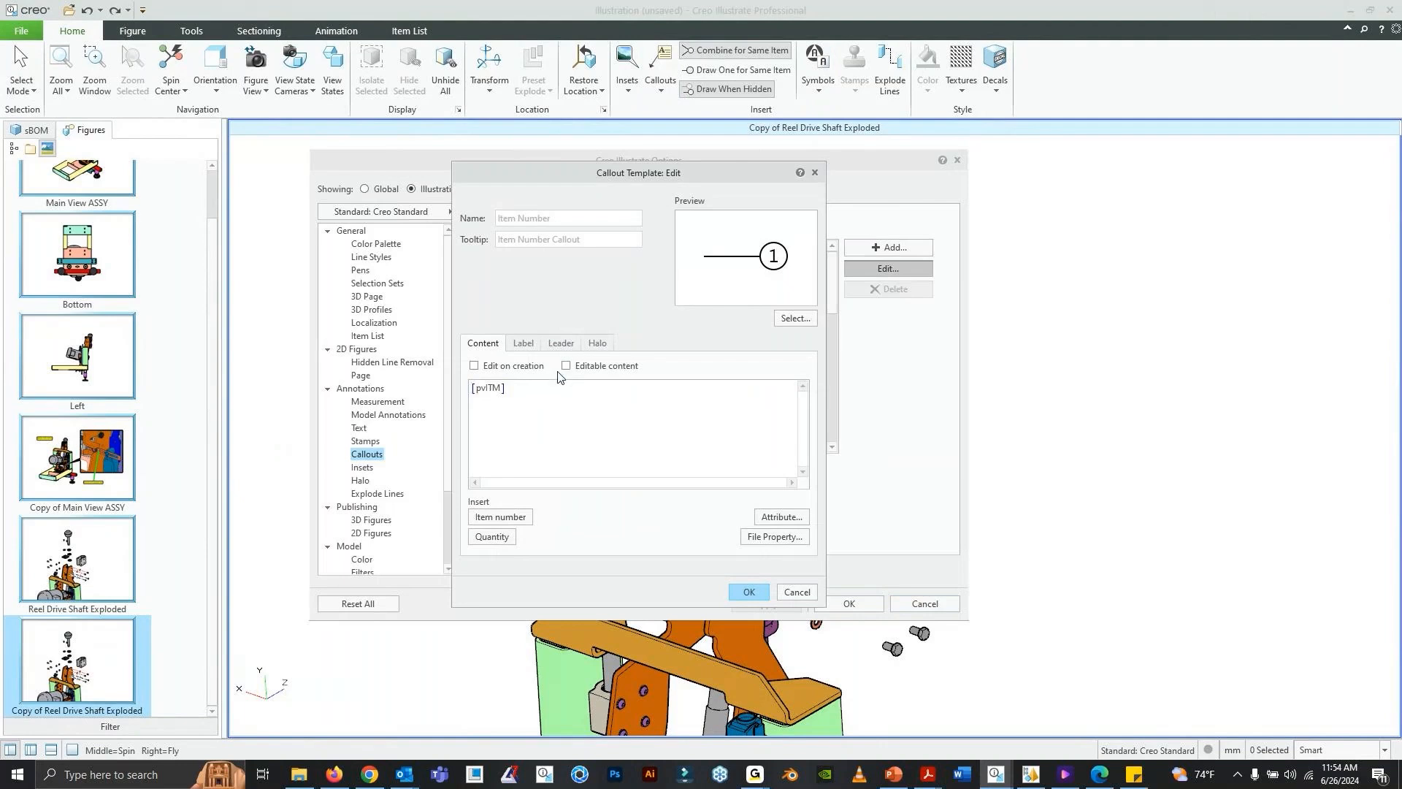
pyautogui.click(523, 343)
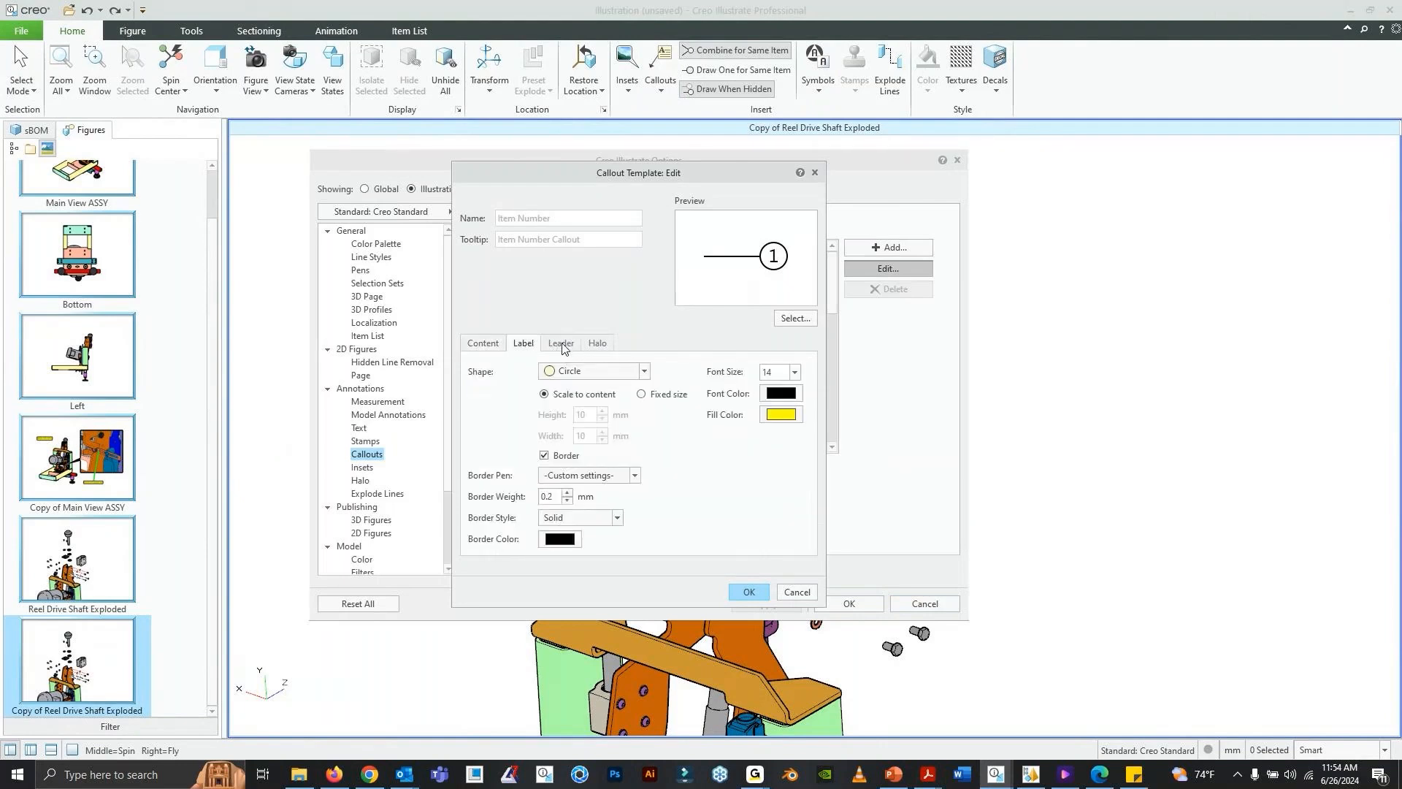
pyautogui.click(561, 342)
pyautogui.click(599, 391)
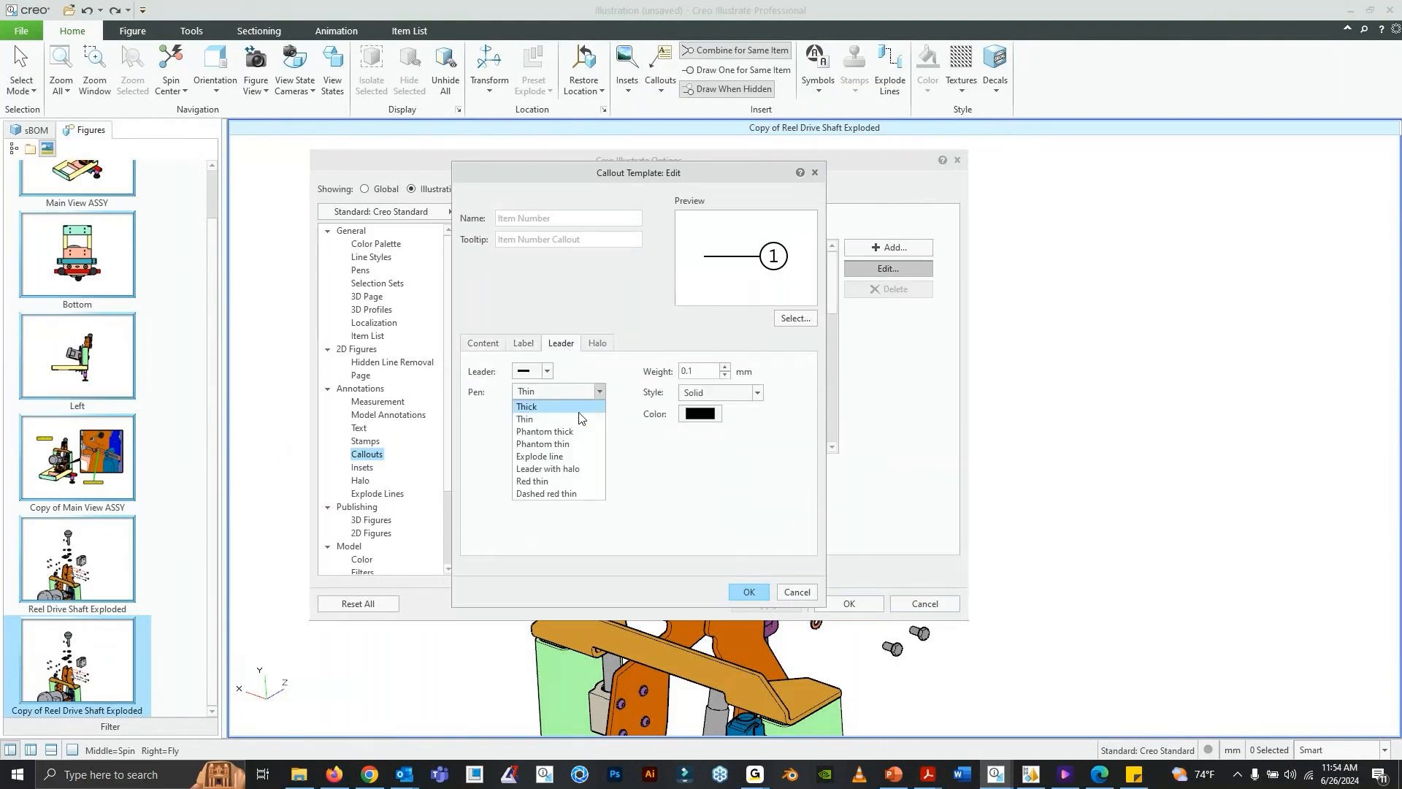
pyautogui.click(579, 406)
pyautogui.click(750, 593)
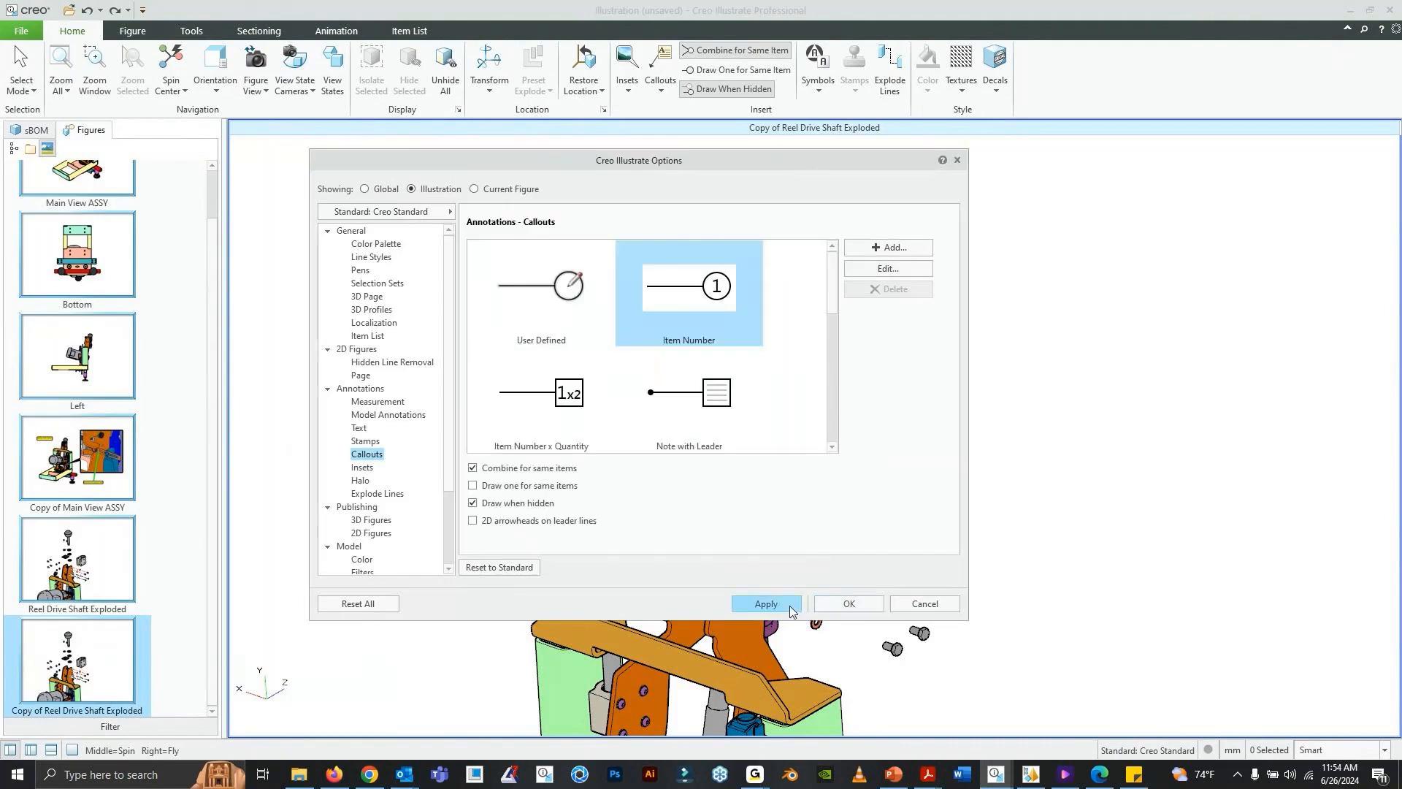
pyautogui.click(830, 600)
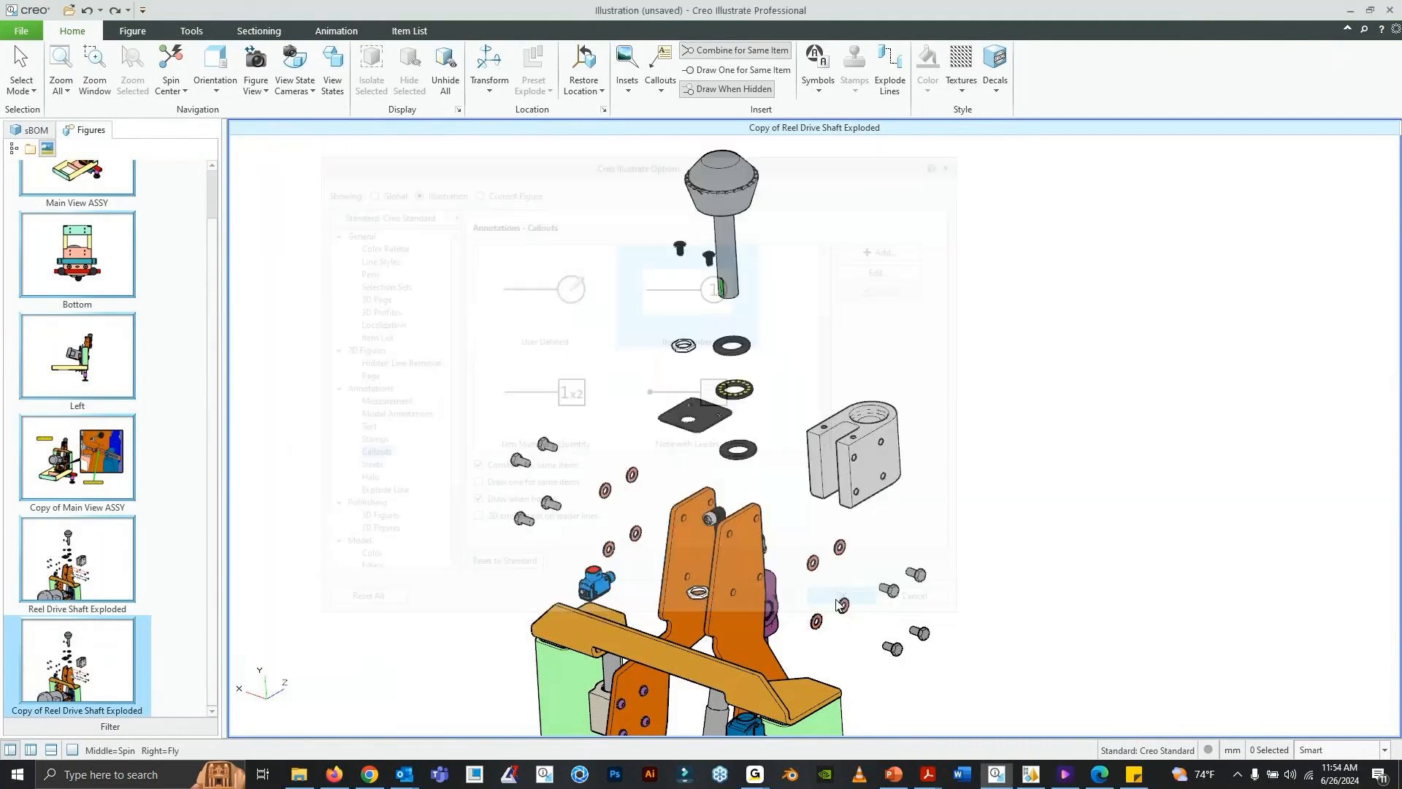
# - Attach a new Item Number callout to the drive shaft's gray knob, placing the label out to the side of it
pyautogui.click(660, 84)
pyautogui.click(693, 201)
pyautogui.click(713, 206)
pyautogui.click(537, 189)
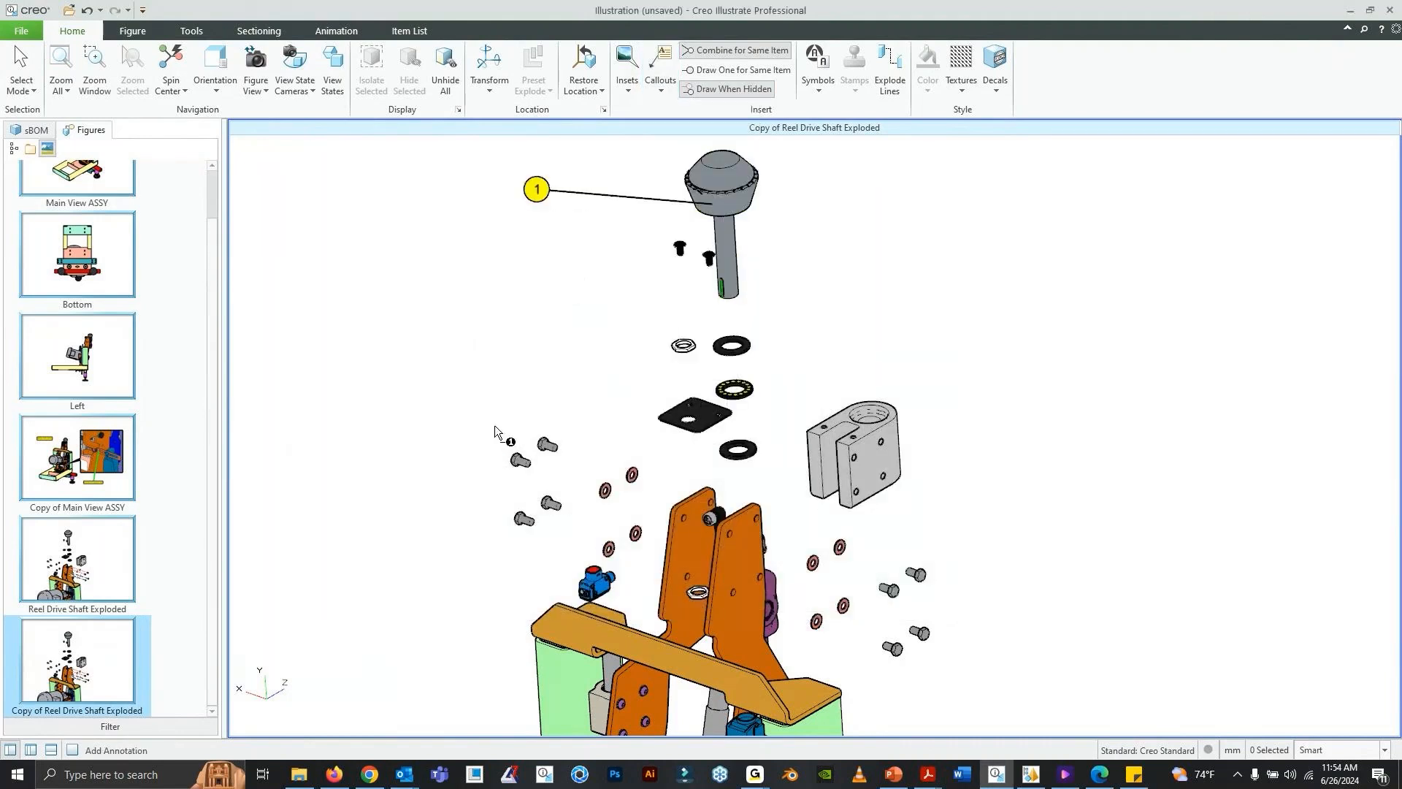
# - Attach Item Number callouts to the black square plate, the gray clamp bracket and the small blue component with the red cap
pyautogui.click(674, 417)
pyautogui.click(562, 350)
pyautogui.click(884, 459)
pyautogui.click(1013, 396)
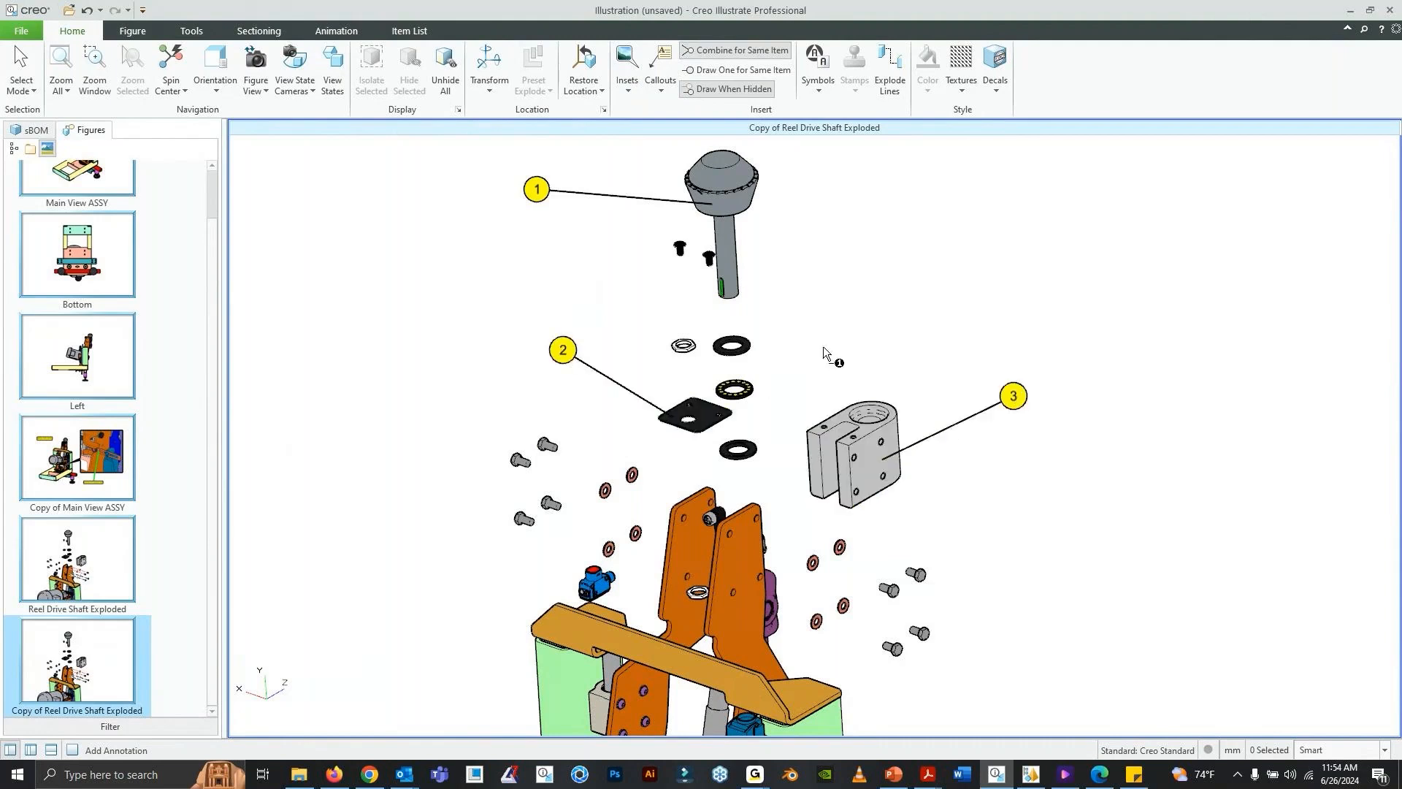
pyautogui.click(595, 584)
pyautogui.click(471, 552)
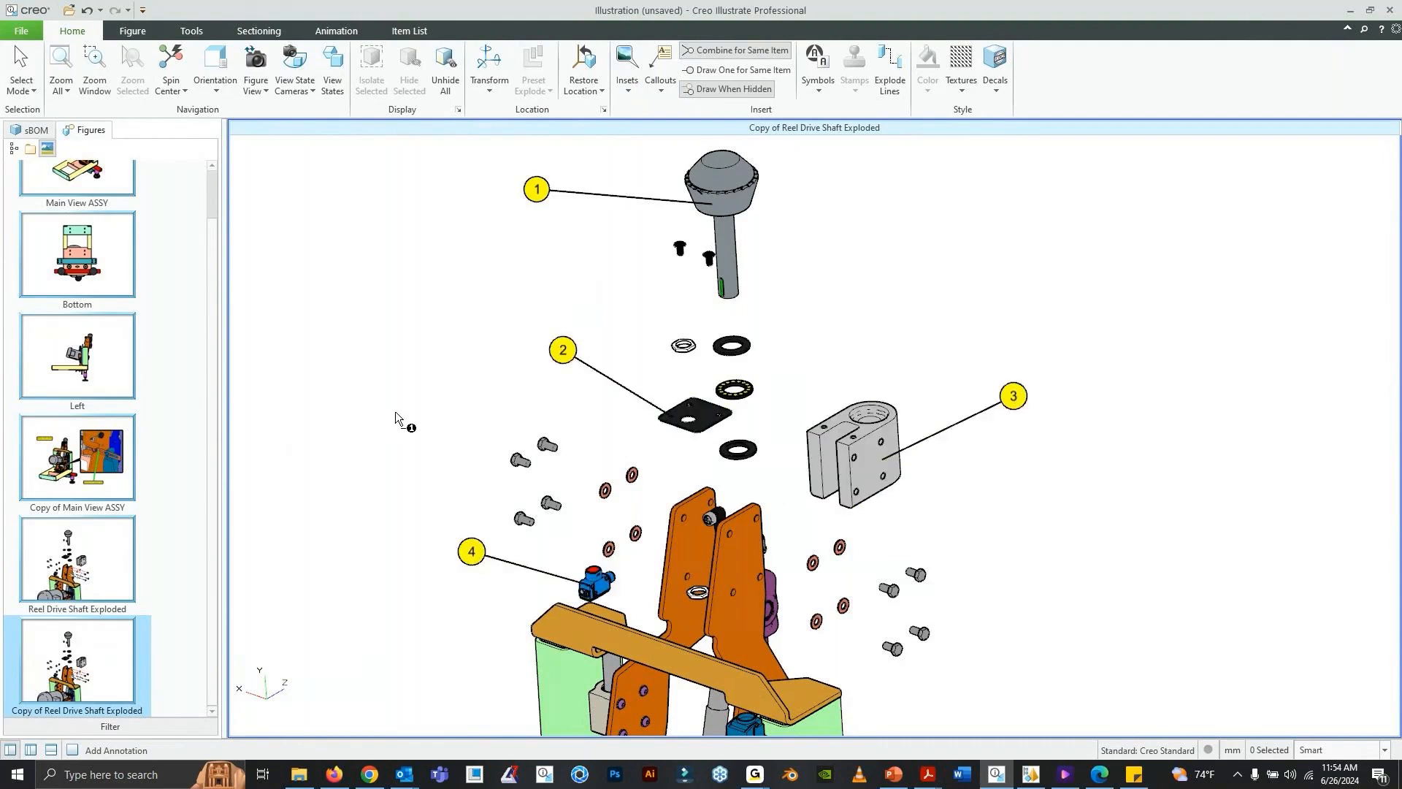
# - Open the illustration-level Item List options and set the column chooser's field category to PROE Parameters
pyautogui.click(23, 33)
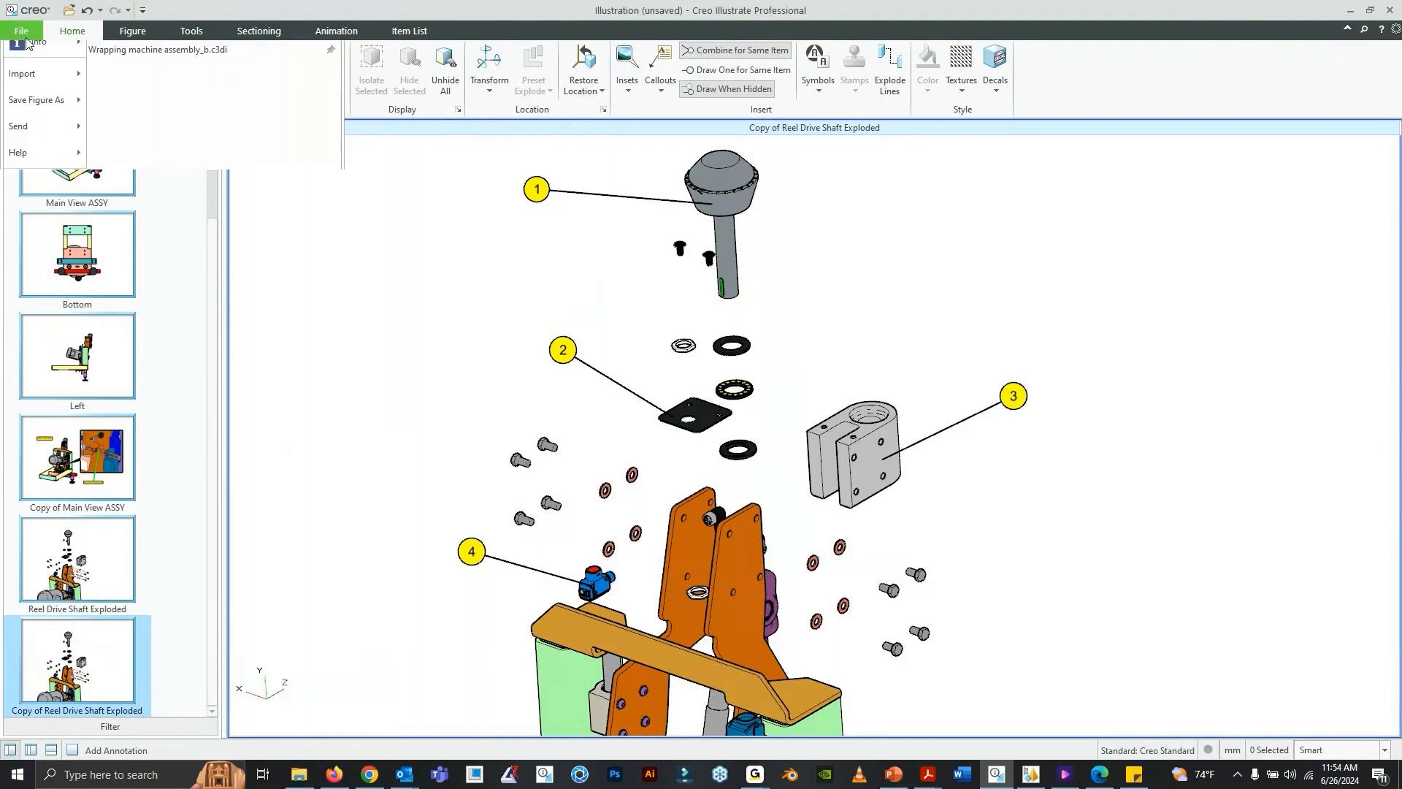
pyautogui.click(47, 411)
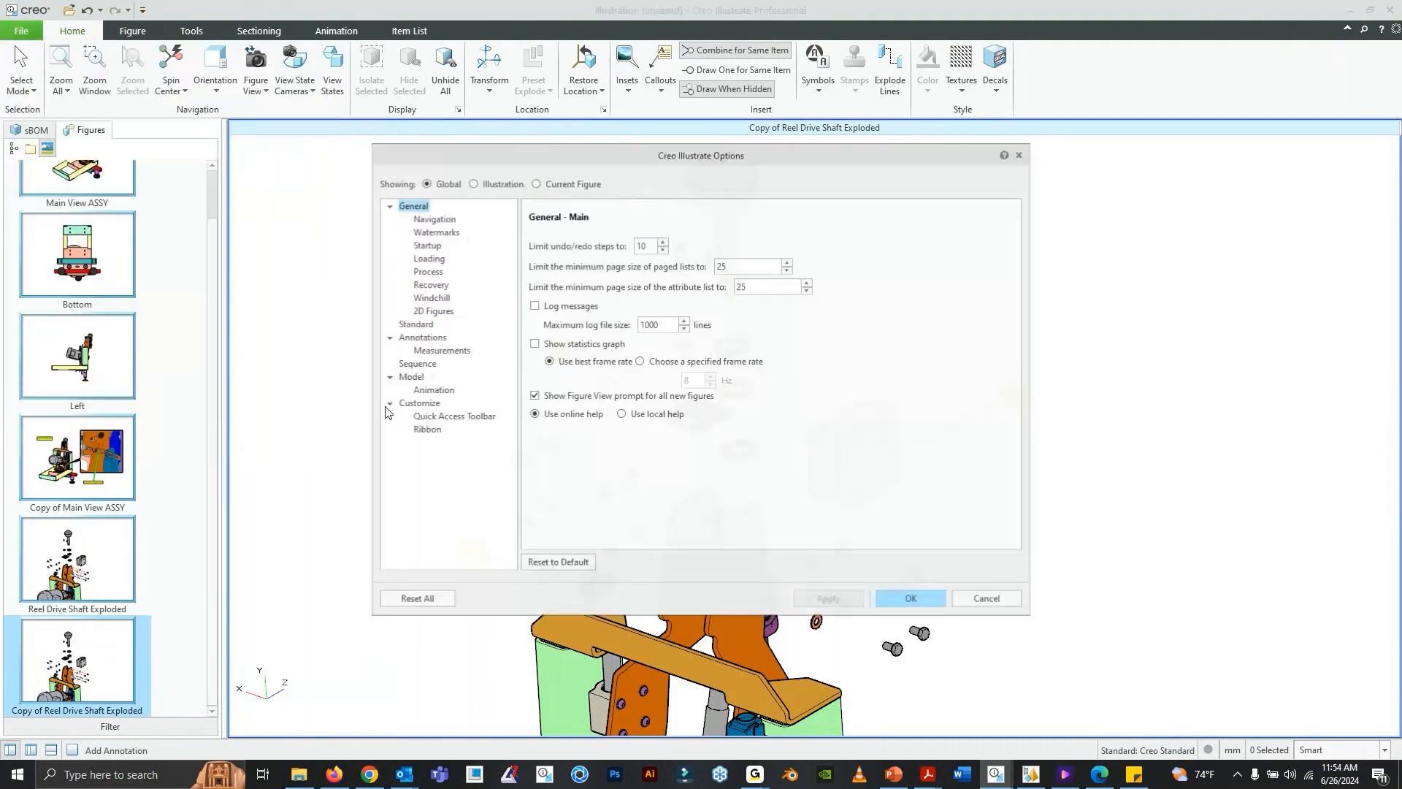
pyautogui.moveTo(597, 155); pyautogui.dragTo(597, 154)
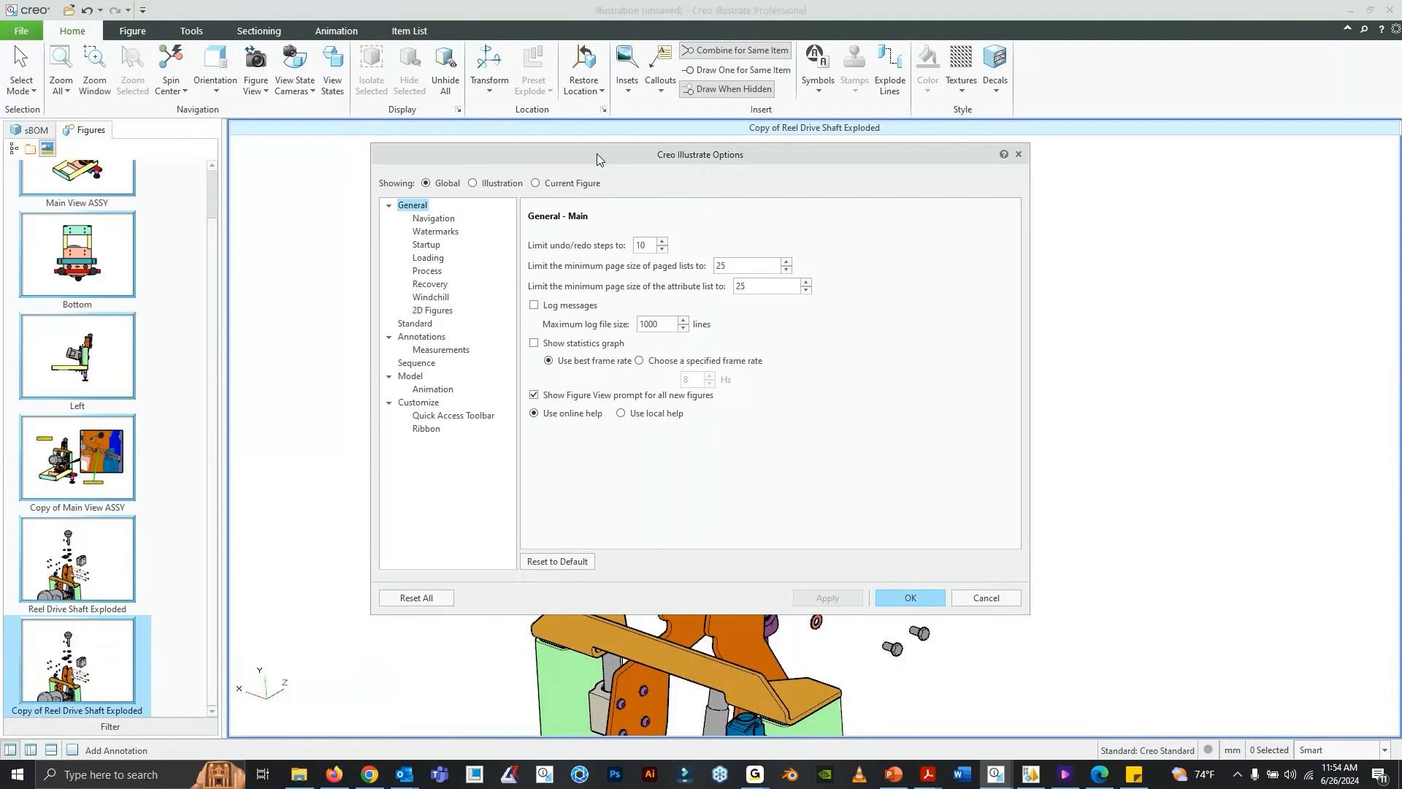
pyautogui.moveTo(598, 155); pyautogui.dragTo(620, 157)
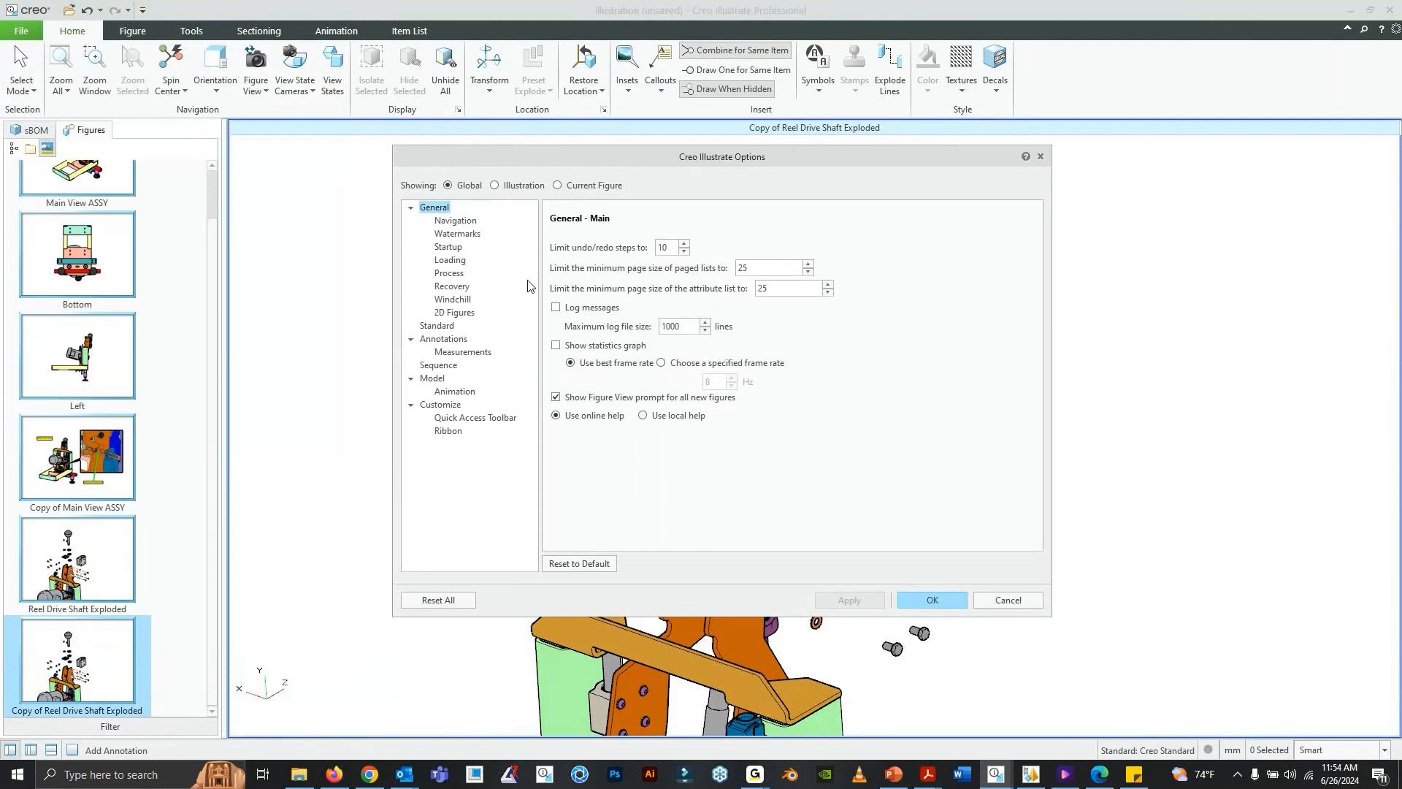
pyautogui.click(521, 186)
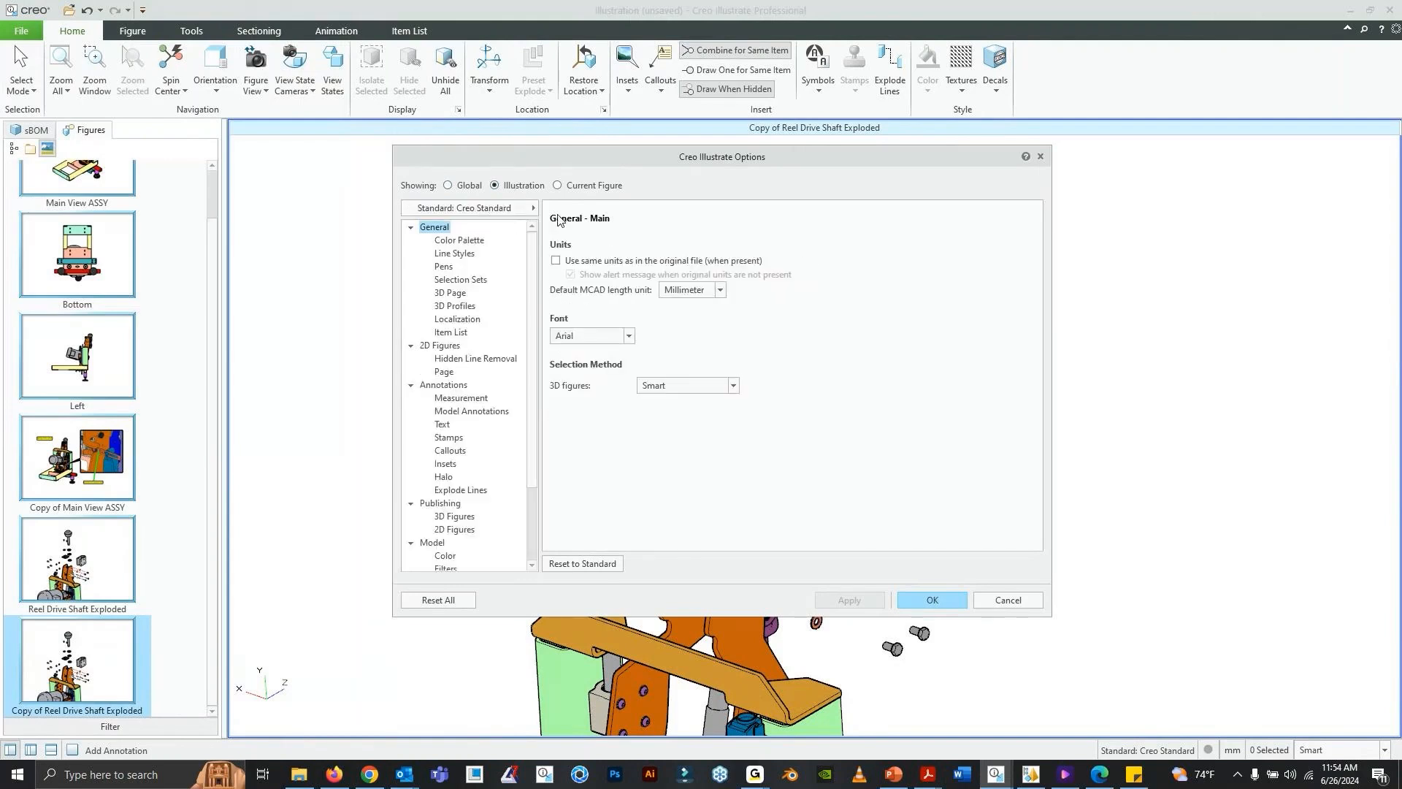
pyautogui.click(451, 332)
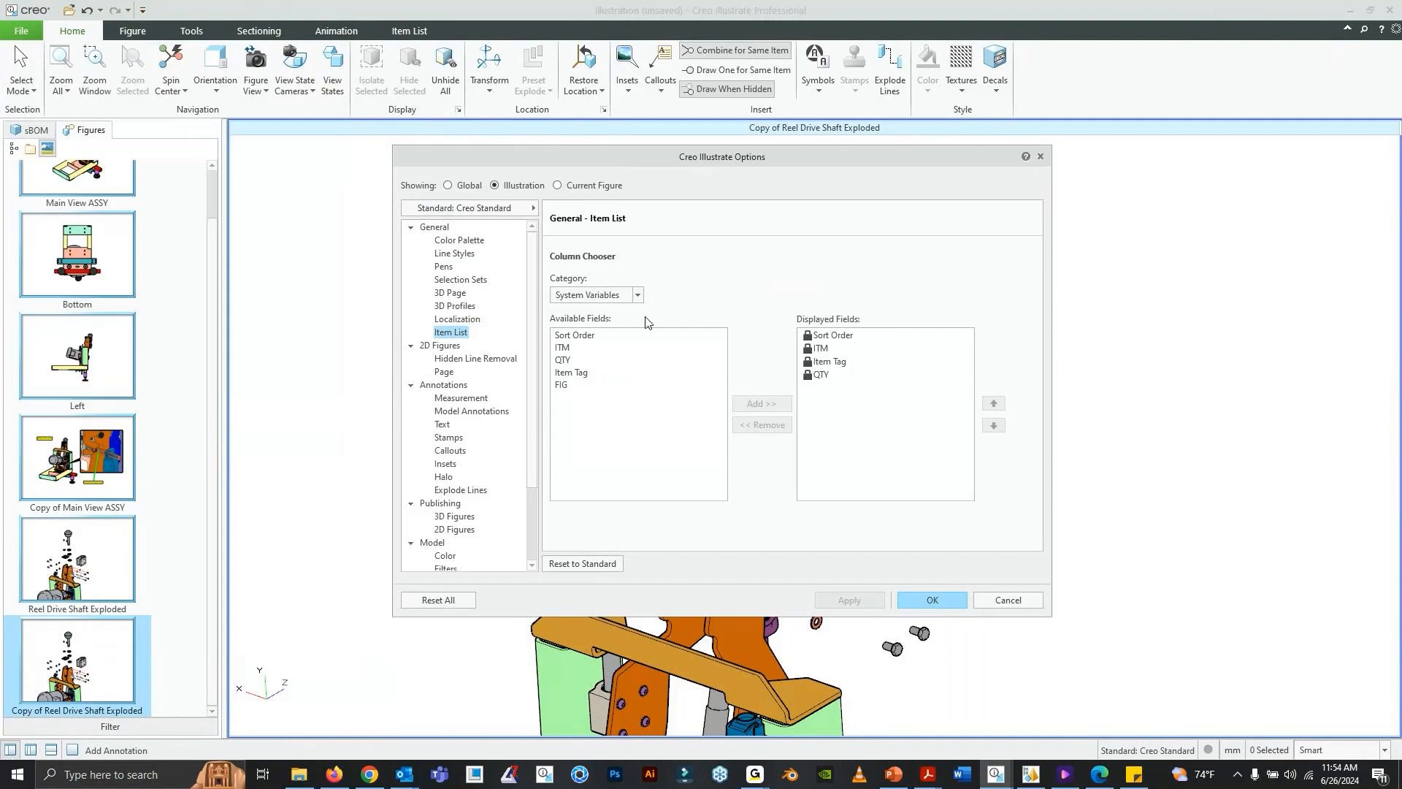
pyautogui.click(637, 295)
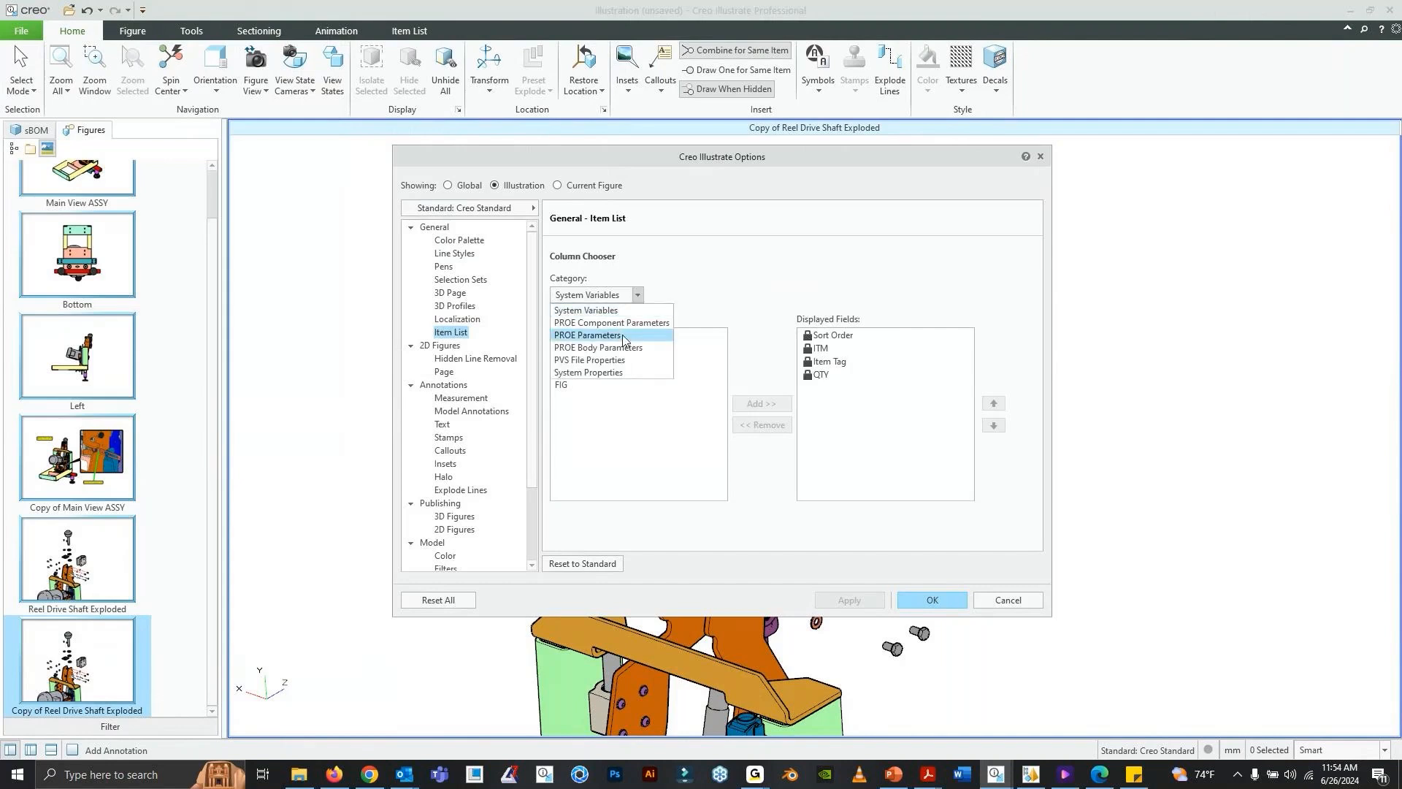
pyautogui.click(623, 339)
# - Find the DESRIPTION field among the PROE Parameters, add it to the item list's displayed fields, and accept the options
pyautogui.scroll(-3, 687, 384)
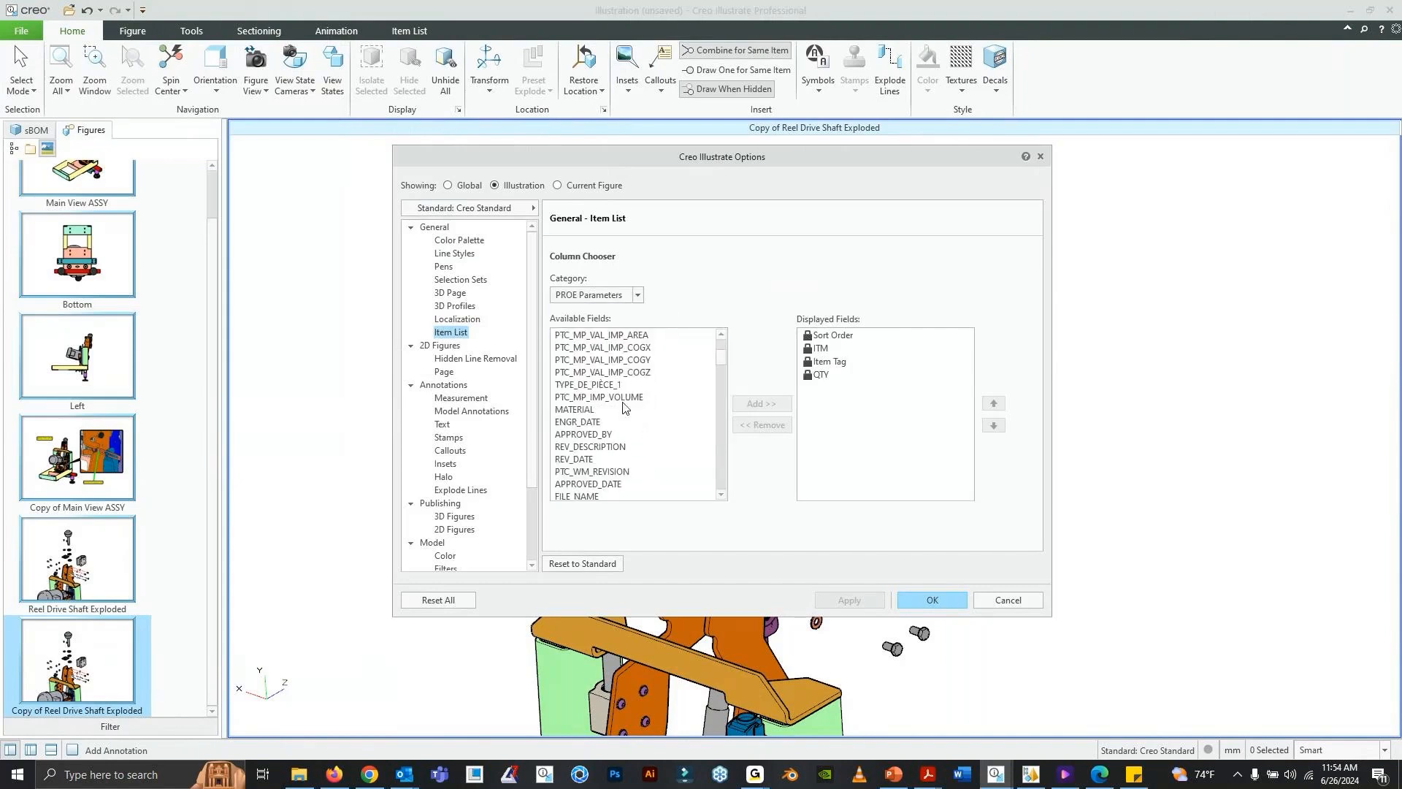
pyautogui.scroll(-2, 615, 443)
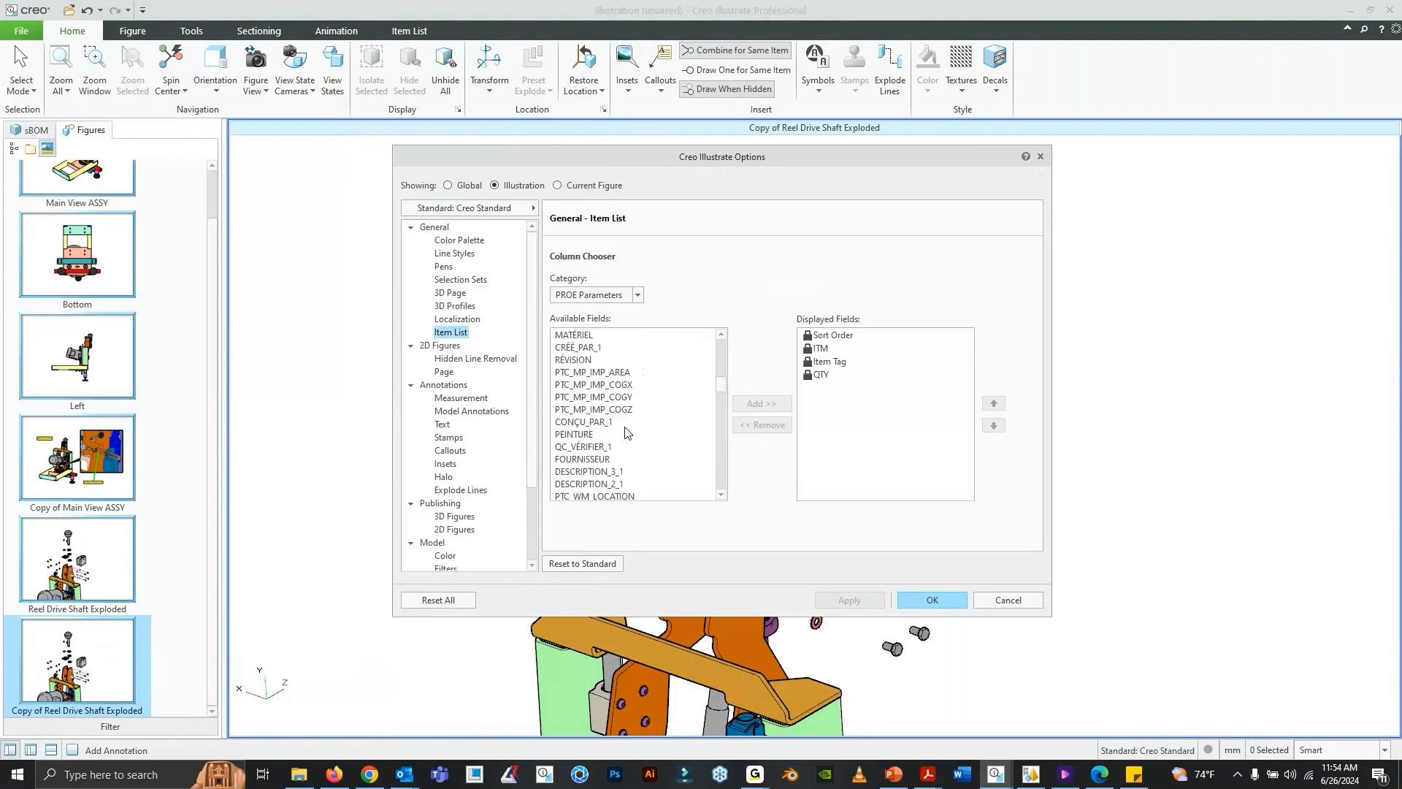
pyautogui.scroll(-10, 631, 429)
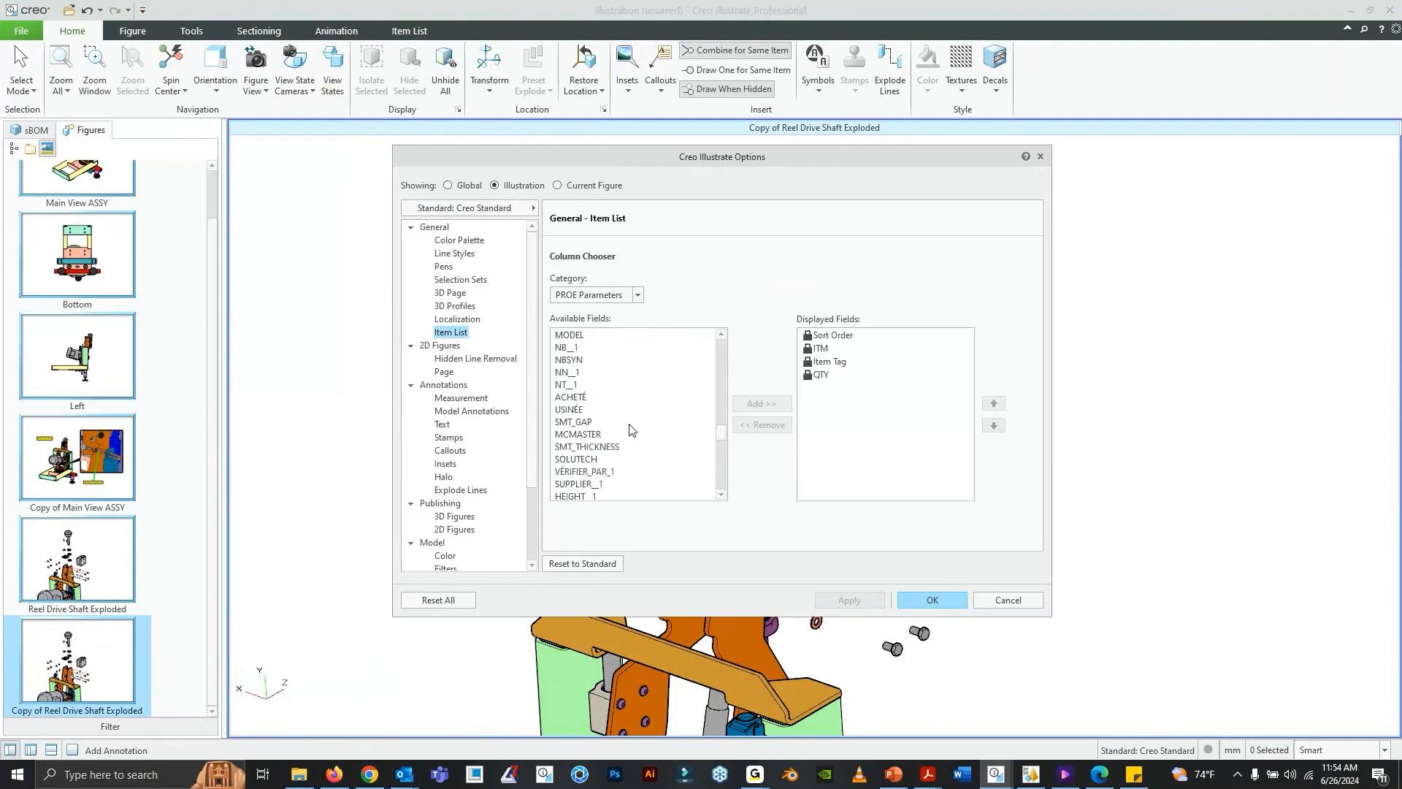
pyautogui.scroll(10, 631, 429)
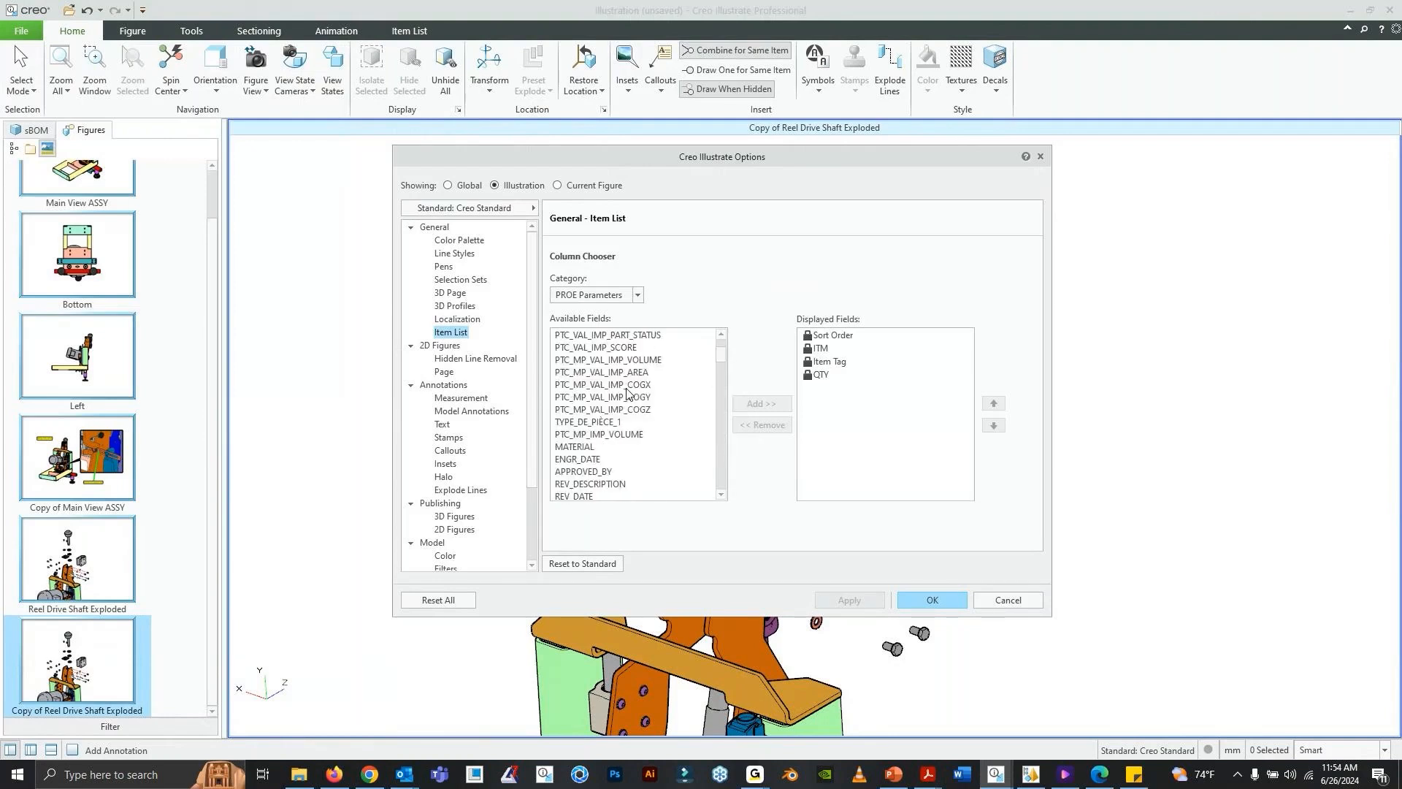
pyautogui.scroll(2, 627, 393)
pyautogui.click(637, 295)
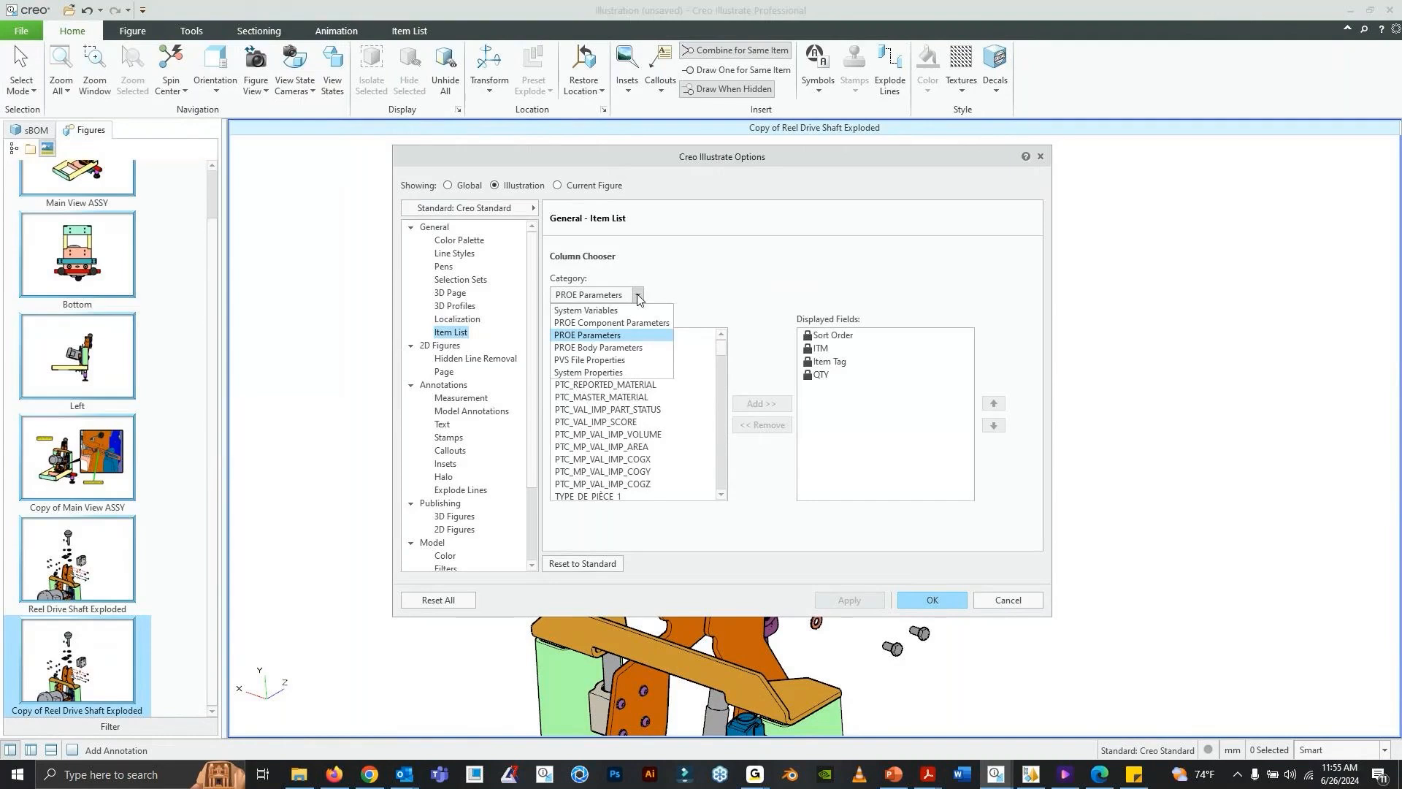
pyautogui.click(641, 336)
pyautogui.scroll(-3, 653, 388)
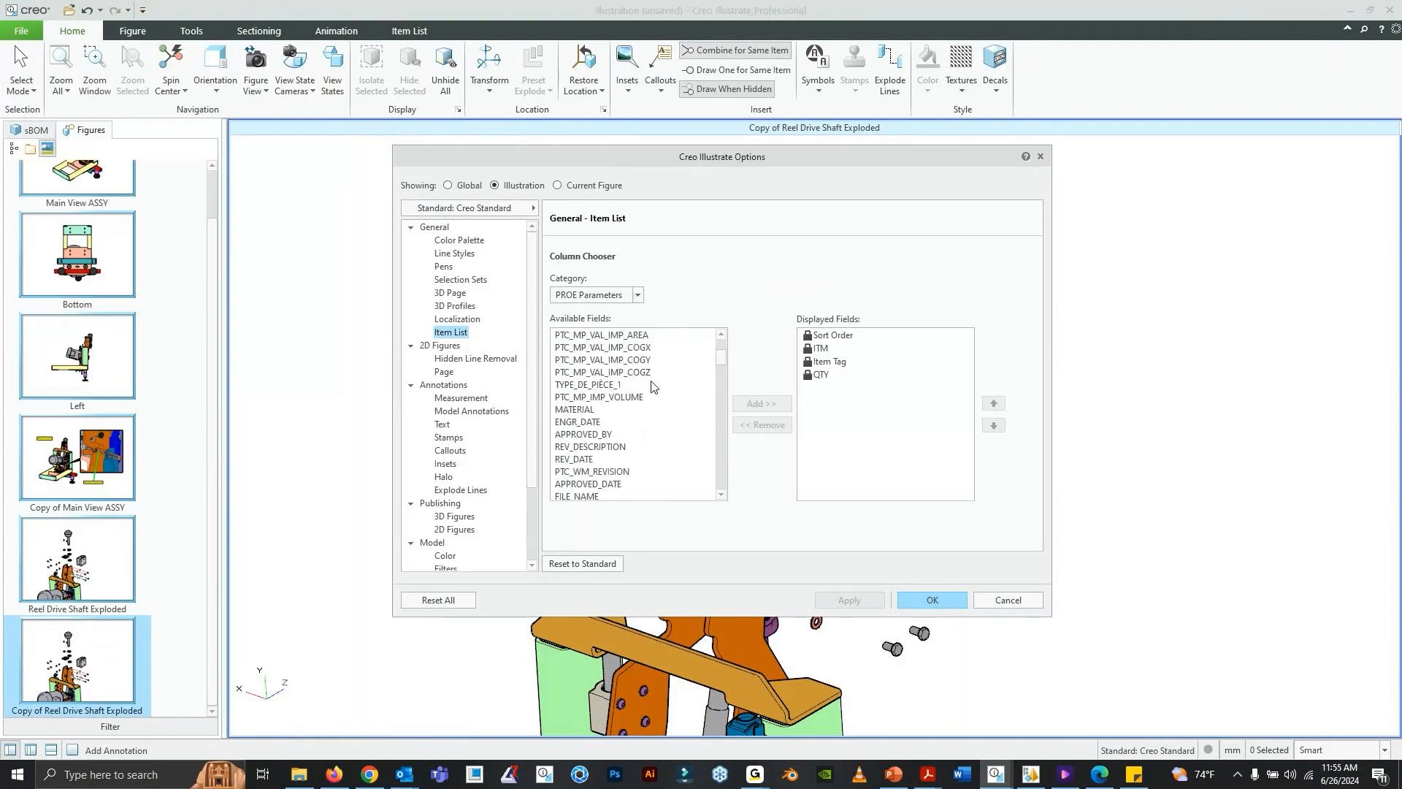
pyautogui.scroll(-5, 652, 385)
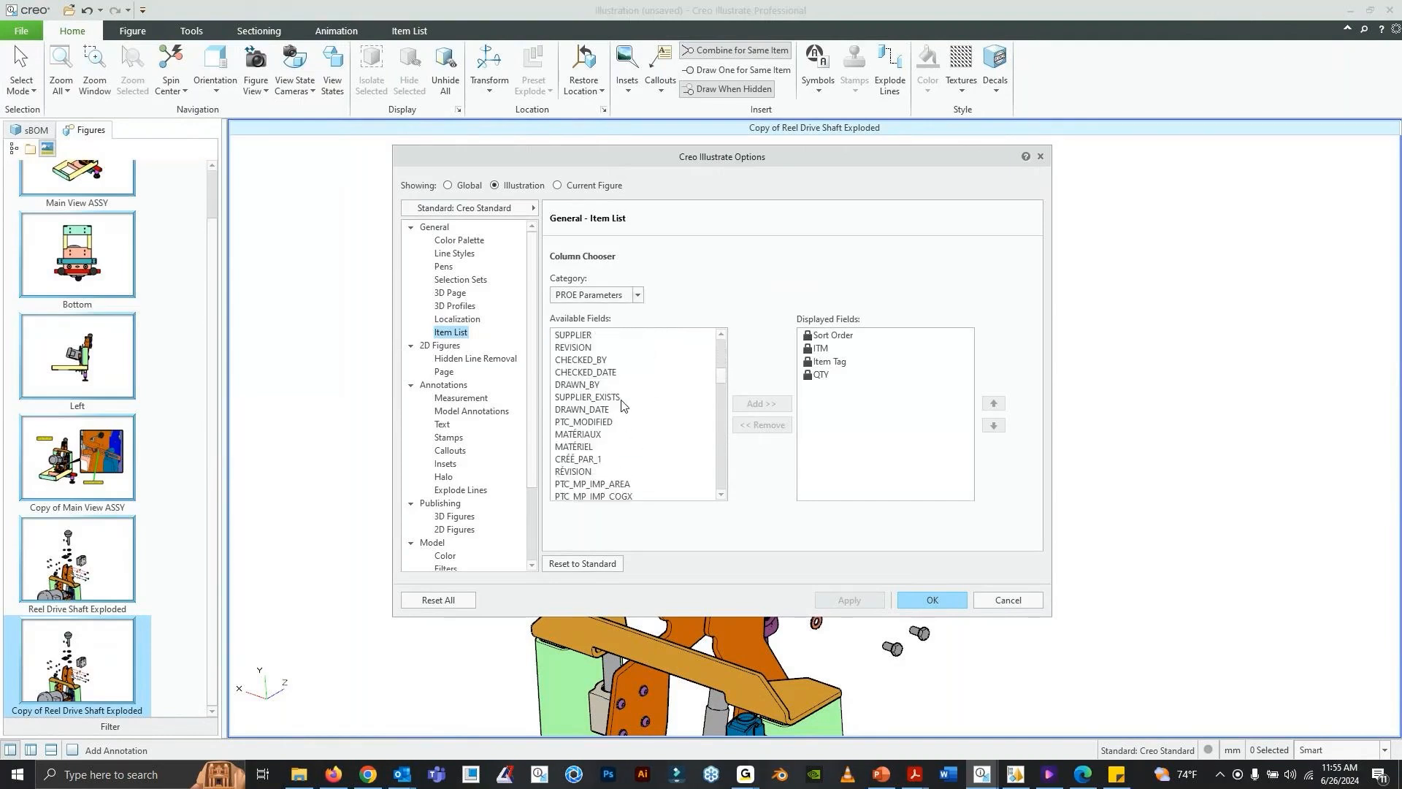
pyautogui.scroll(-5, 622, 405)
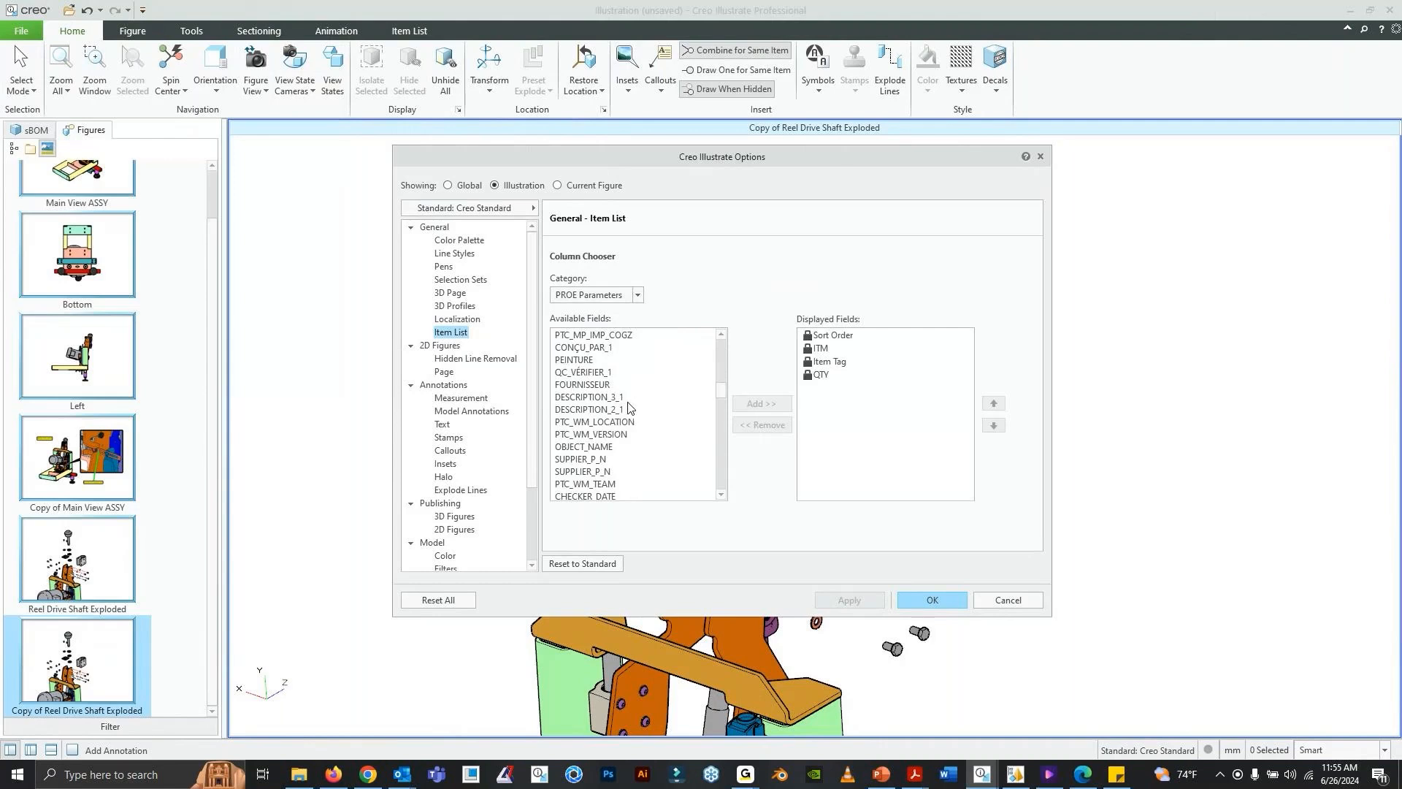
pyautogui.scroll(-9, 633, 380)
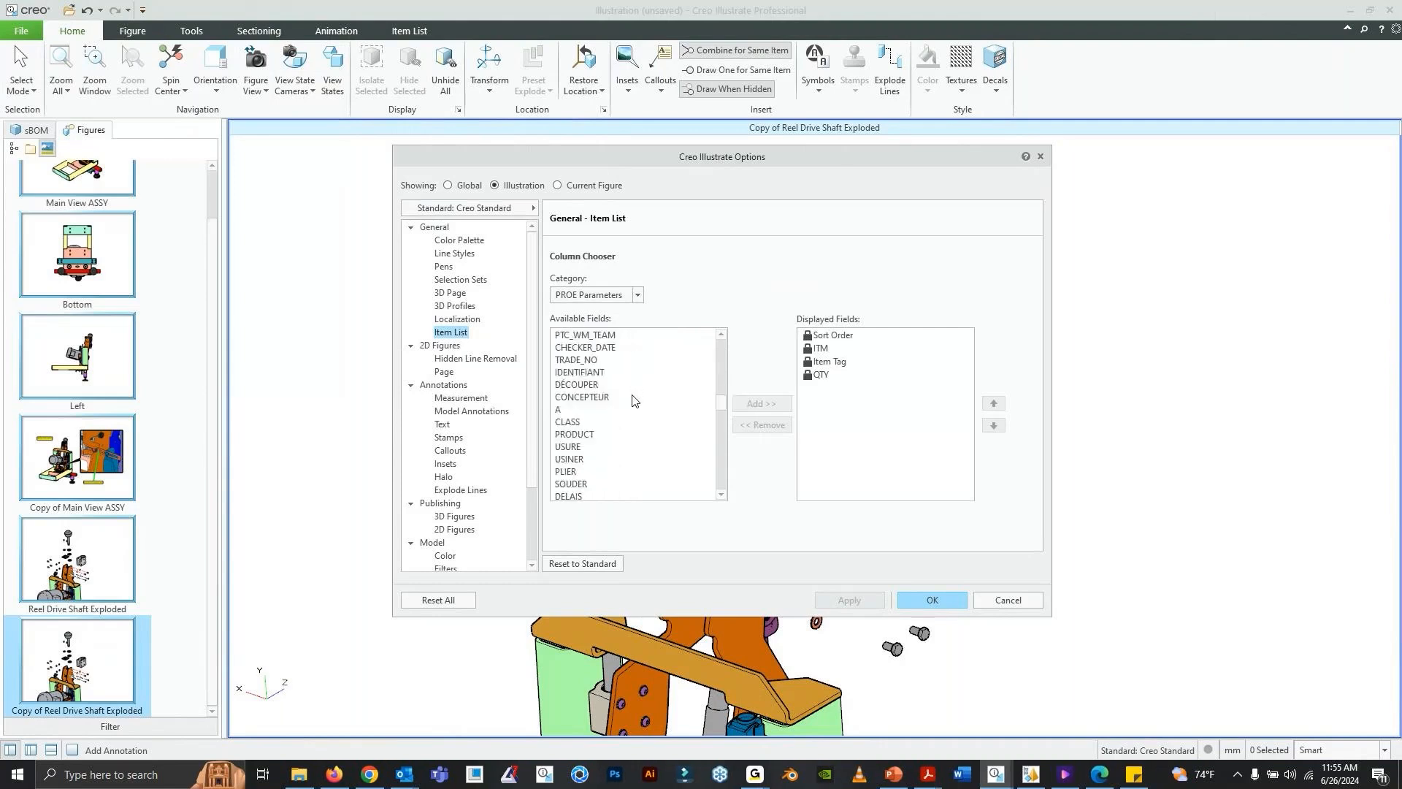
pyautogui.scroll(-10, 633, 400)
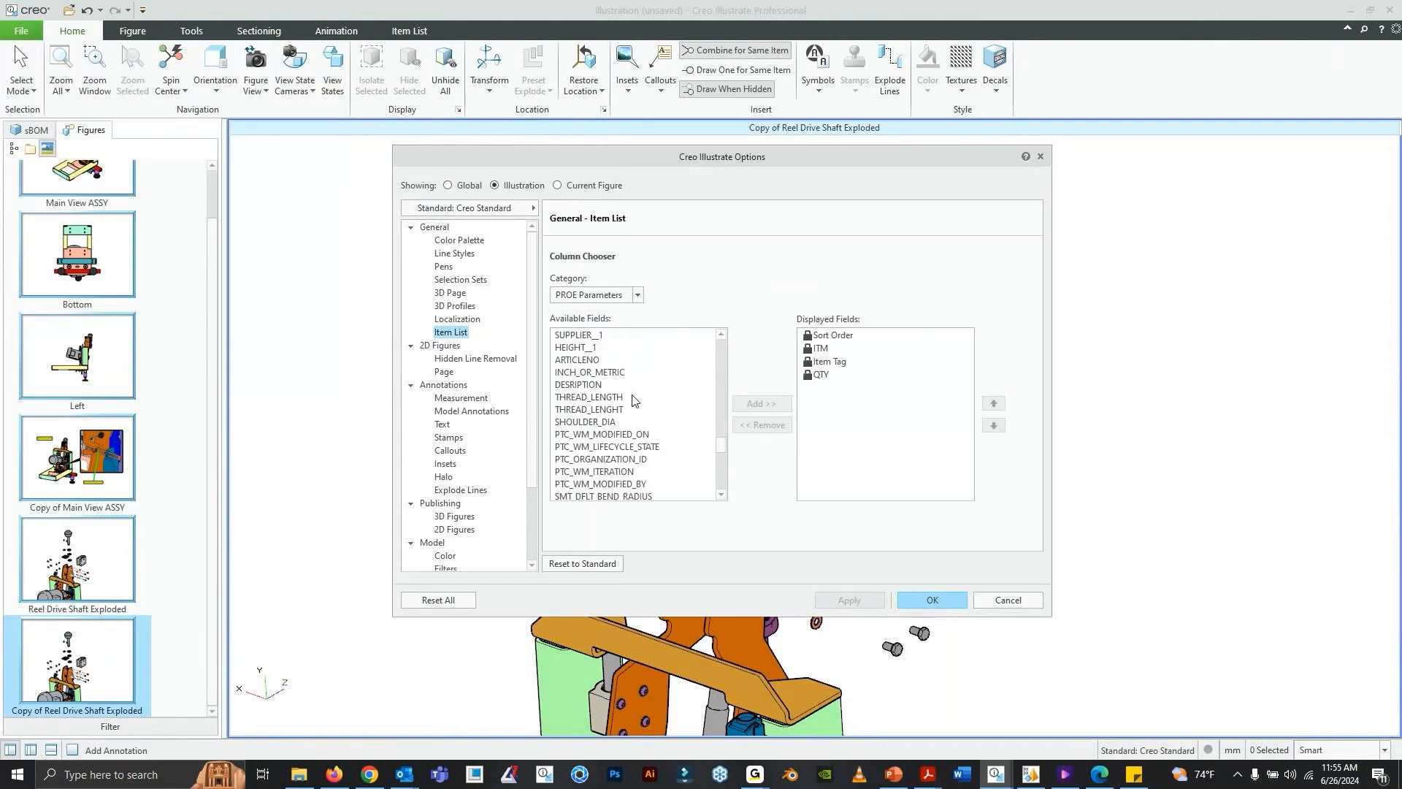
pyautogui.scroll(3, 633, 400)
pyautogui.click(579, 348)
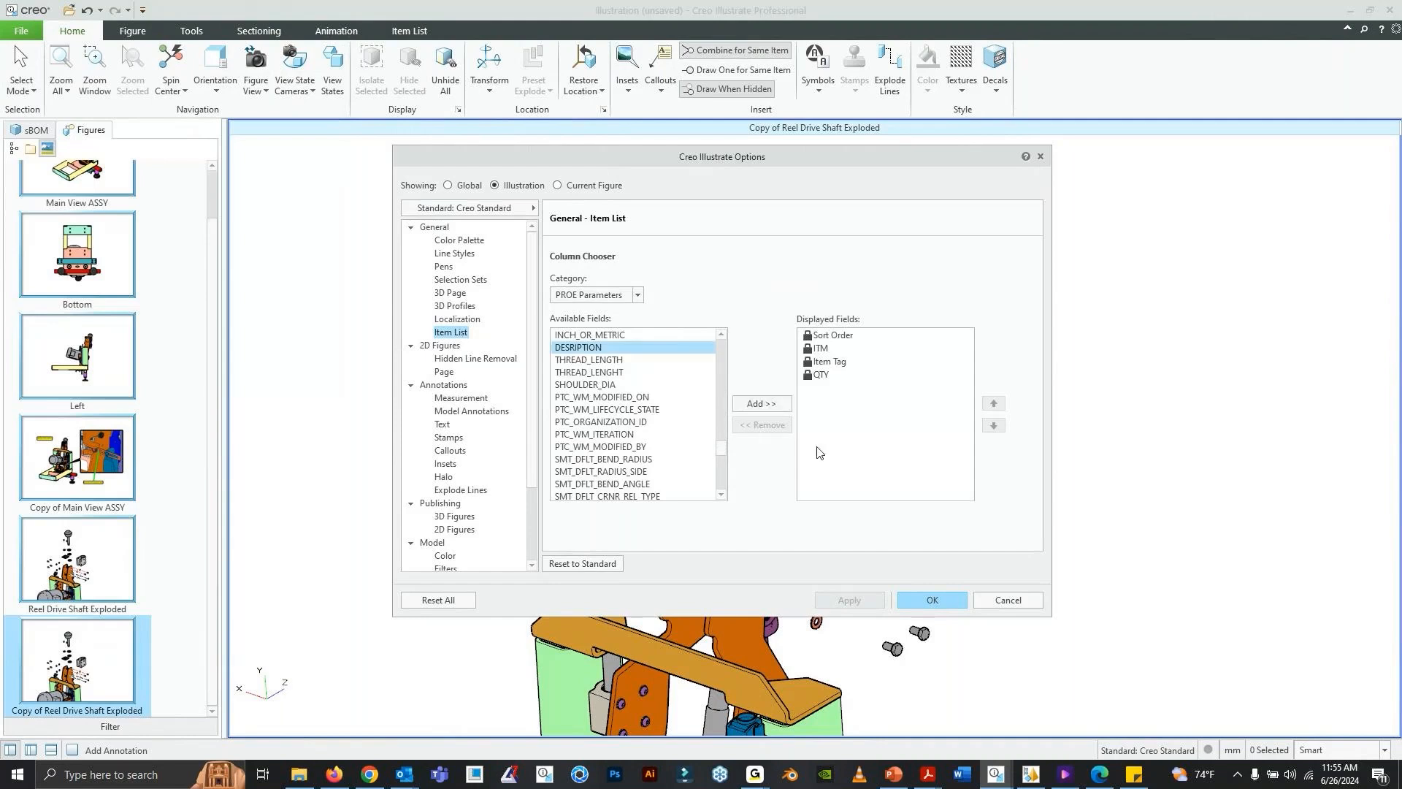
pyautogui.click(762, 403)
pyautogui.click(867, 596)
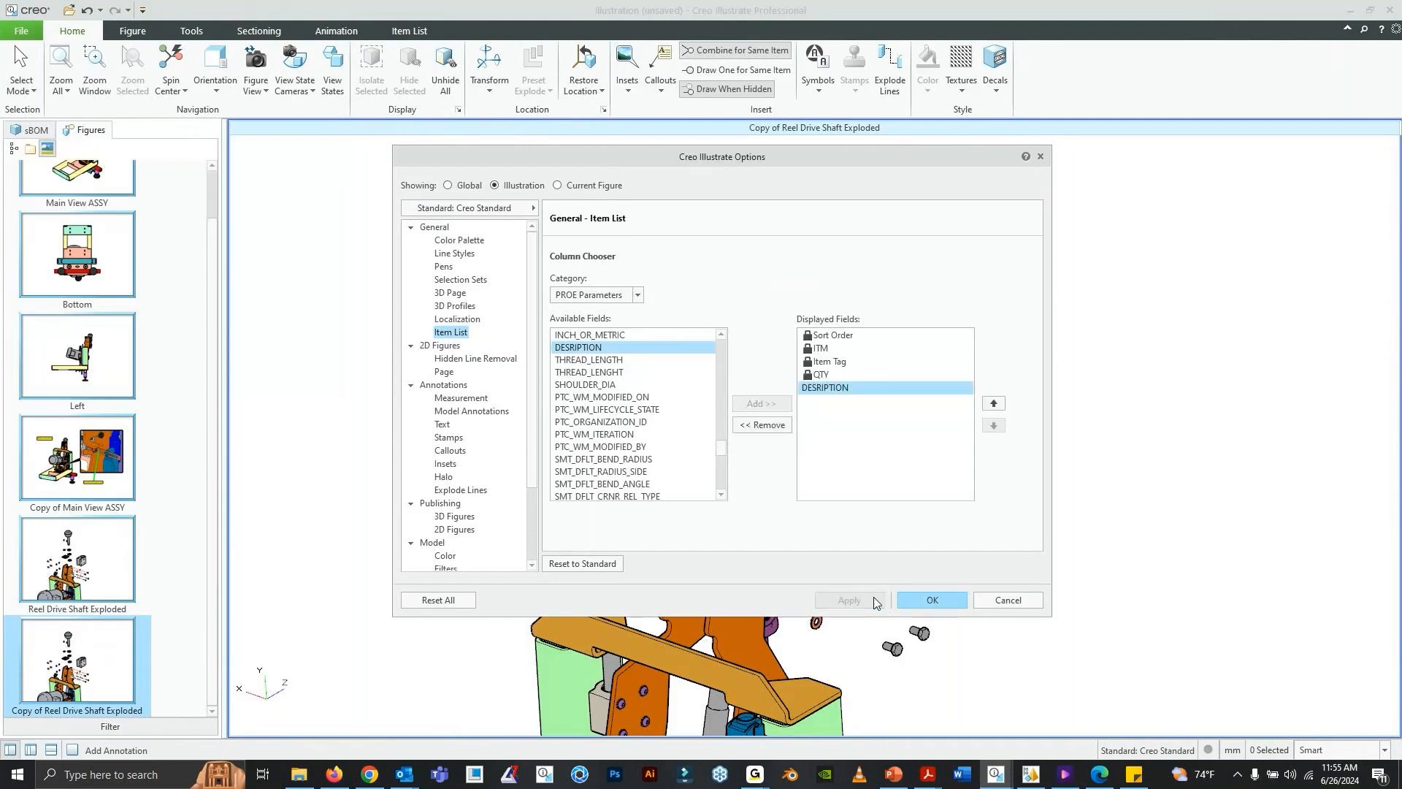
pyautogui.click(916, 594)
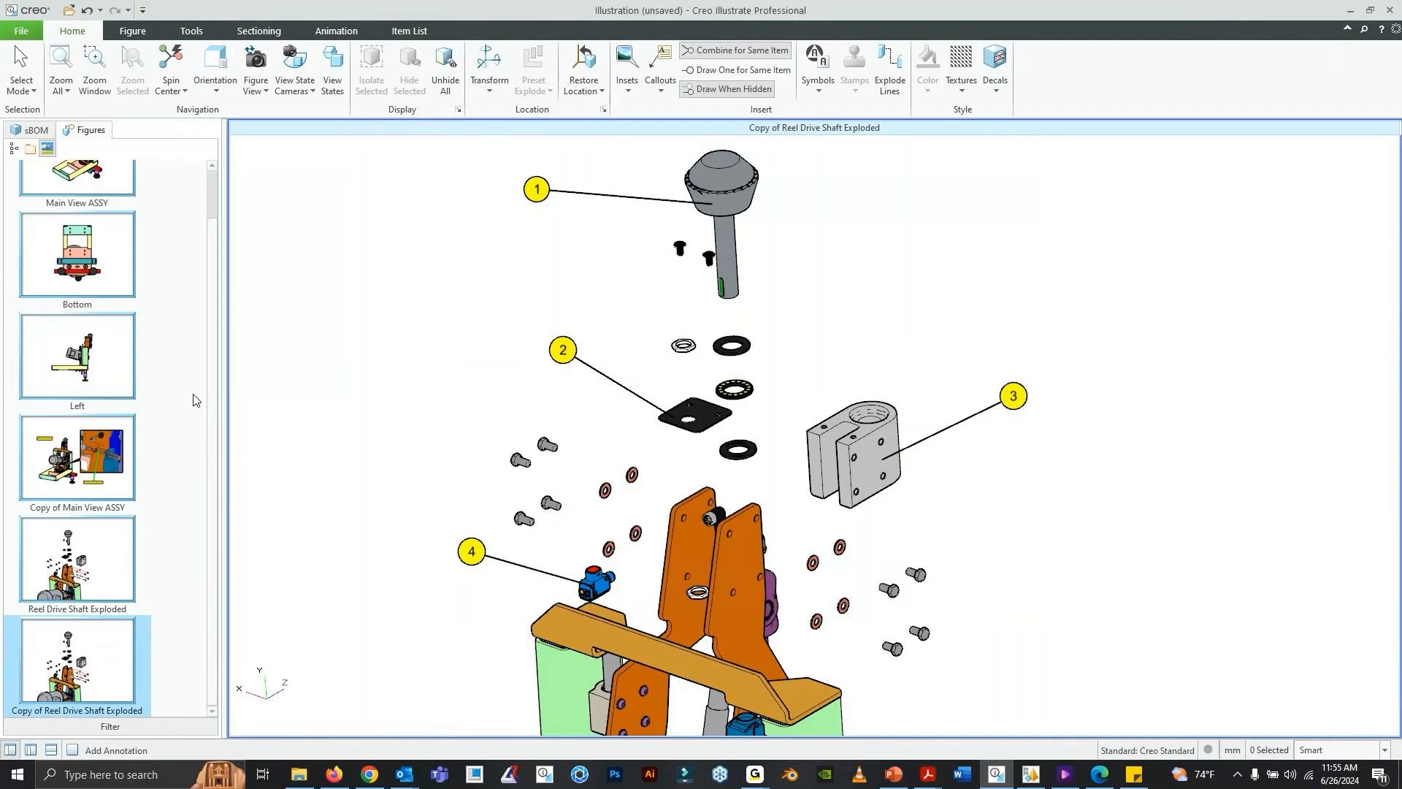
# - Leave callout placement and display the item list for the exploded reel drive shaft copy
pyautogui.click(21, 66)
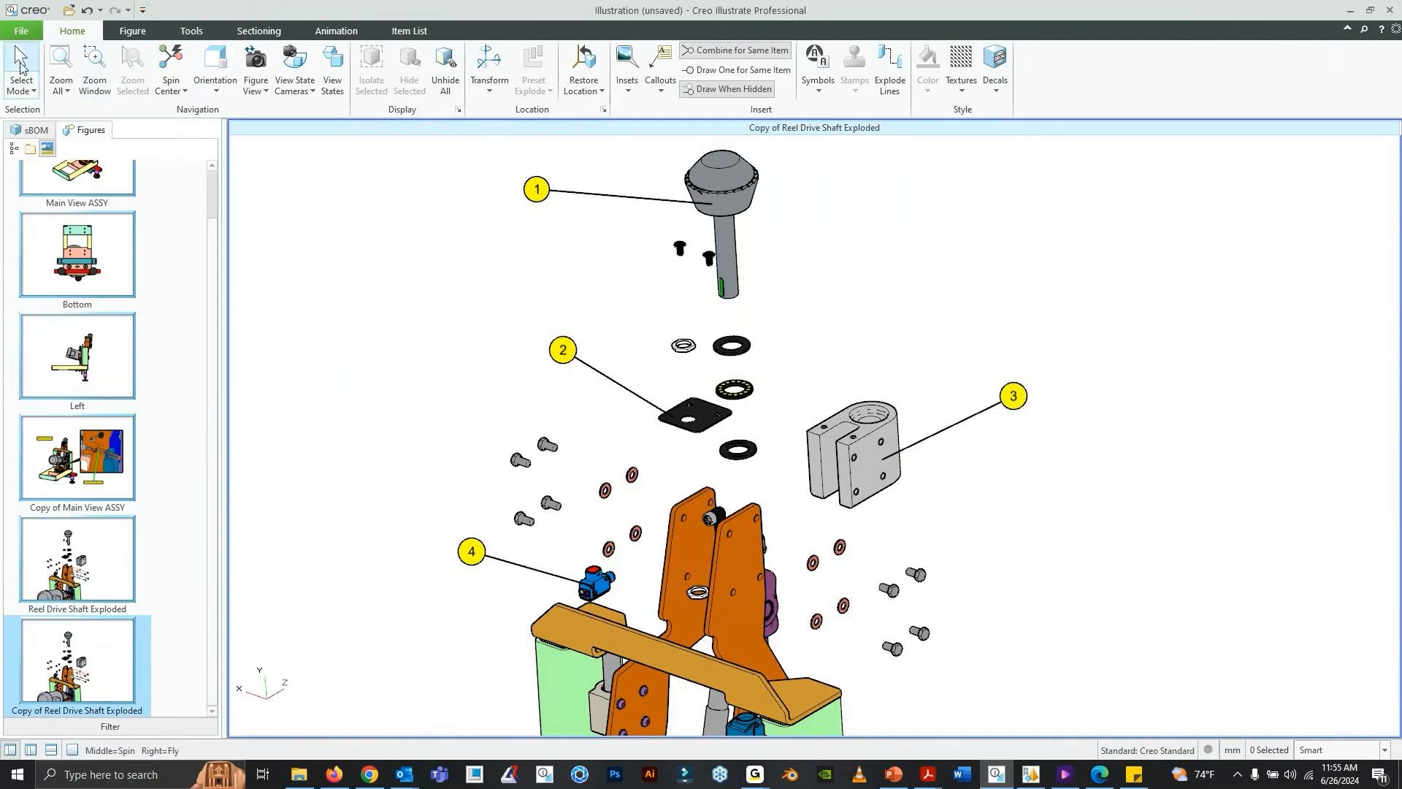
pyautogui.click(51, 750)
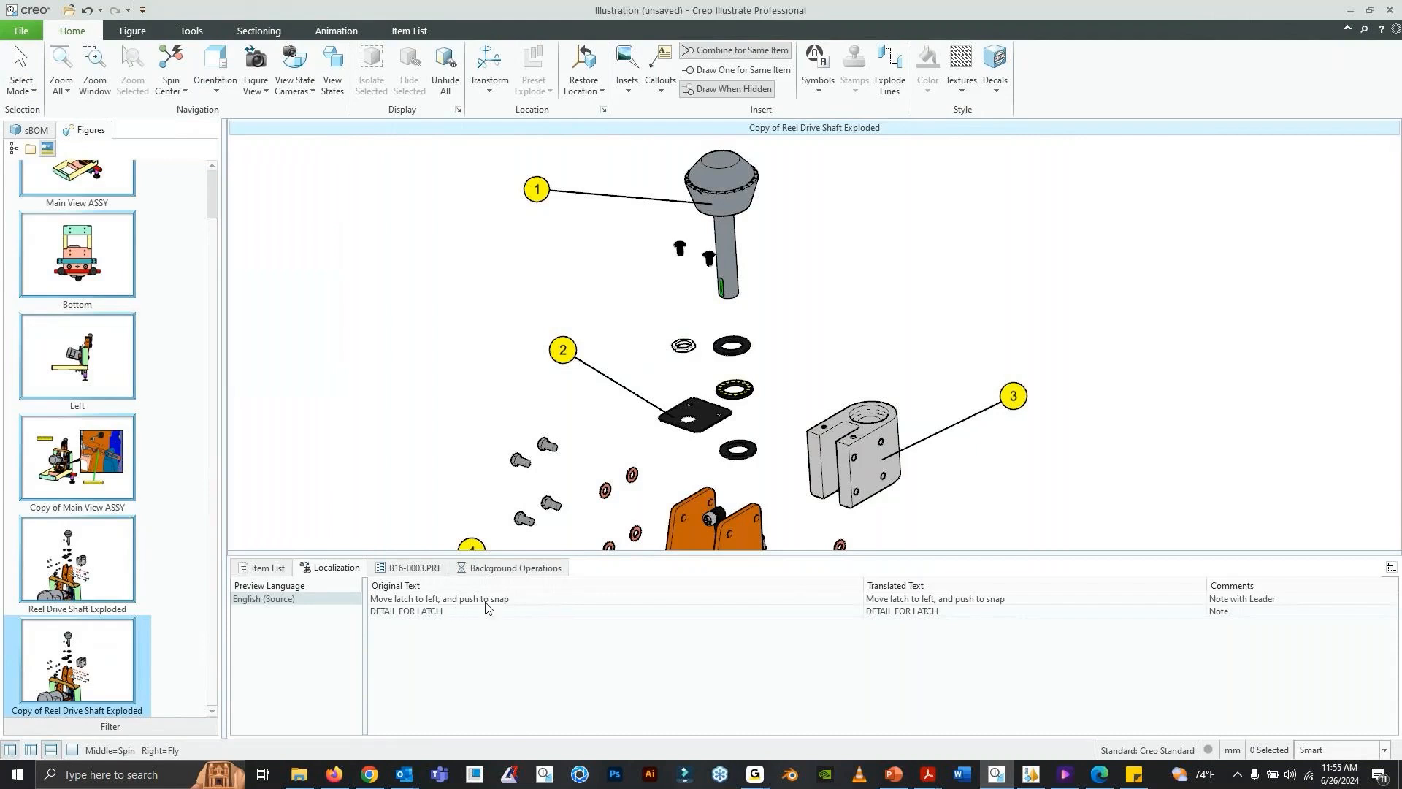
pyautogui.click(269, 568)
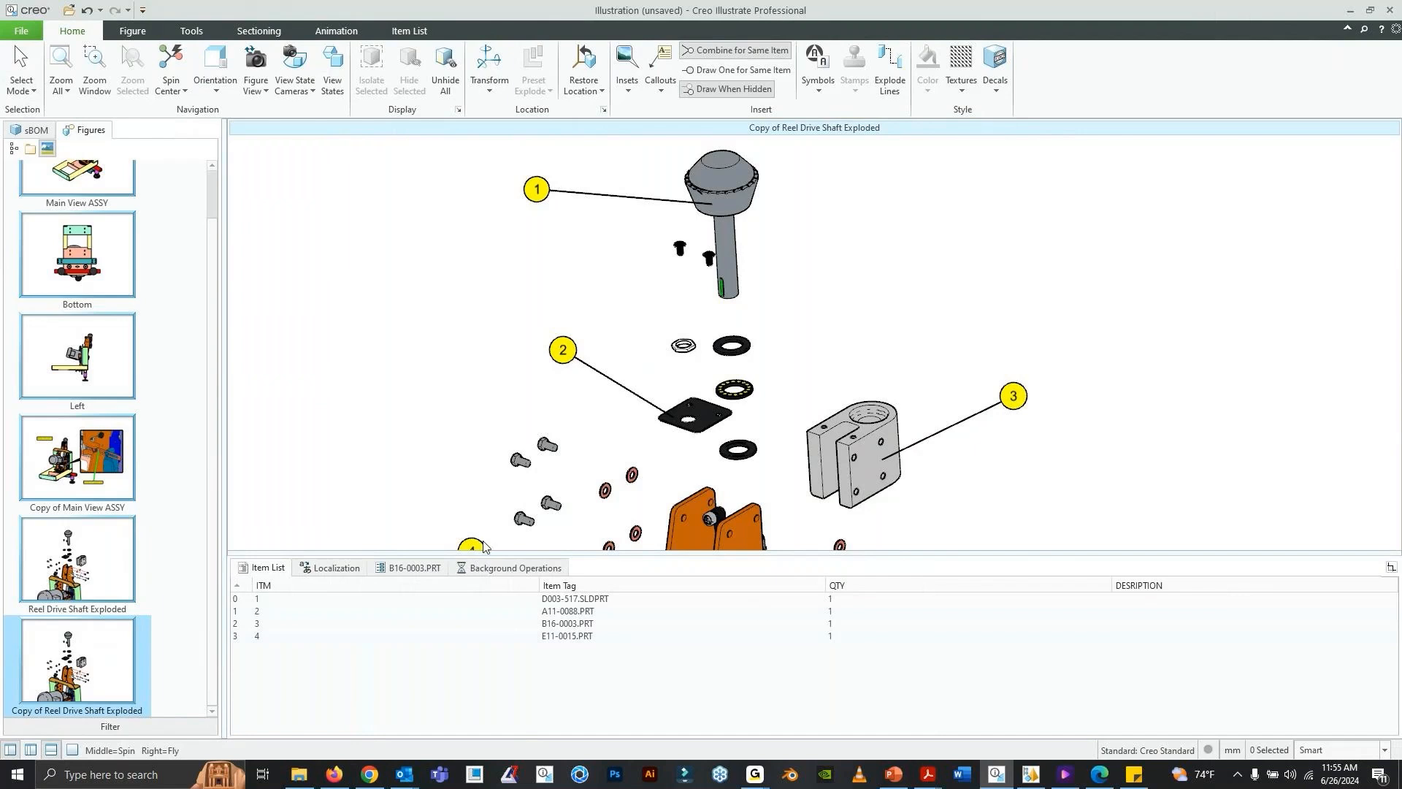
pyautogui.click(264, 571)
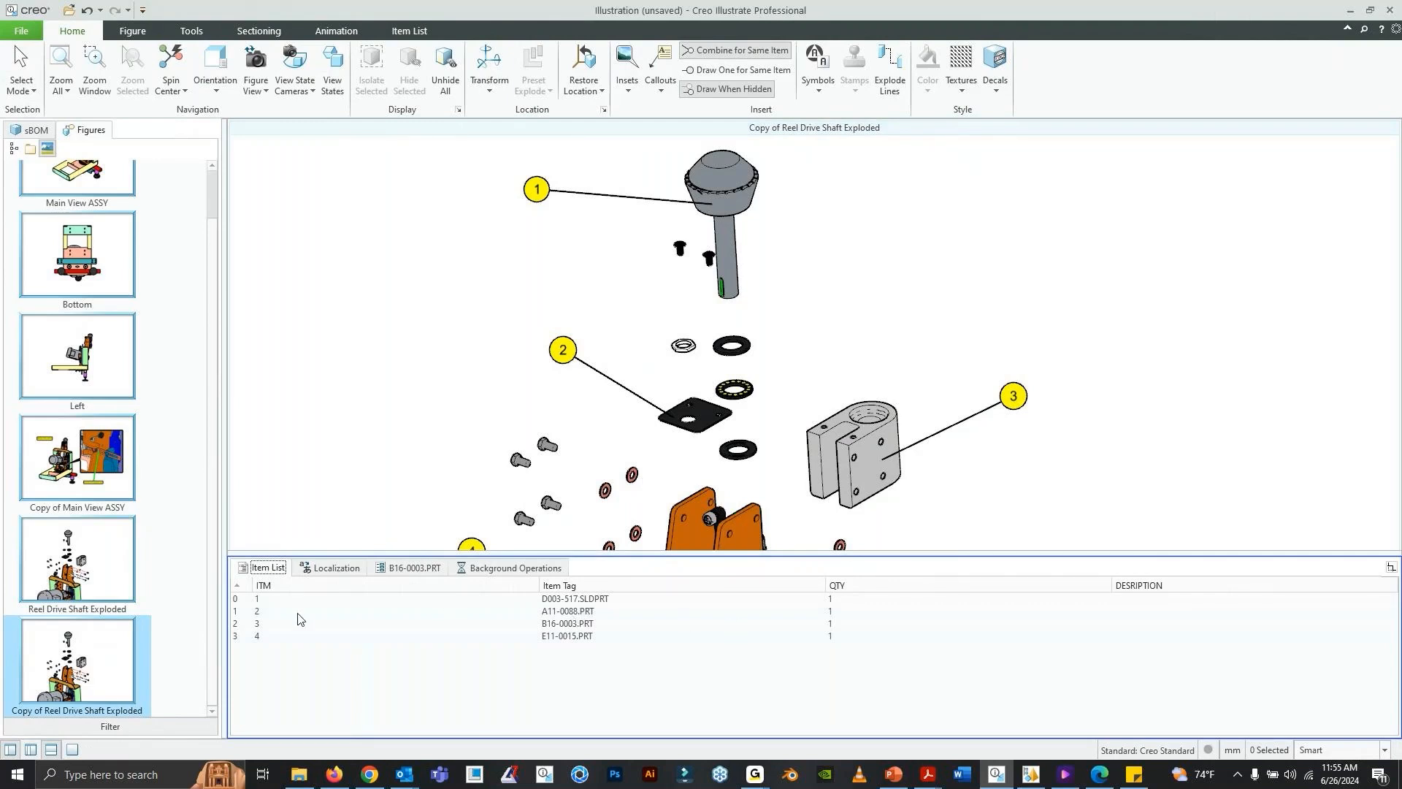
# - Hide the item list and remove DESRIPTION from the displayed fields in the illustration-level Item List options
pyautogui.click(52, 750)
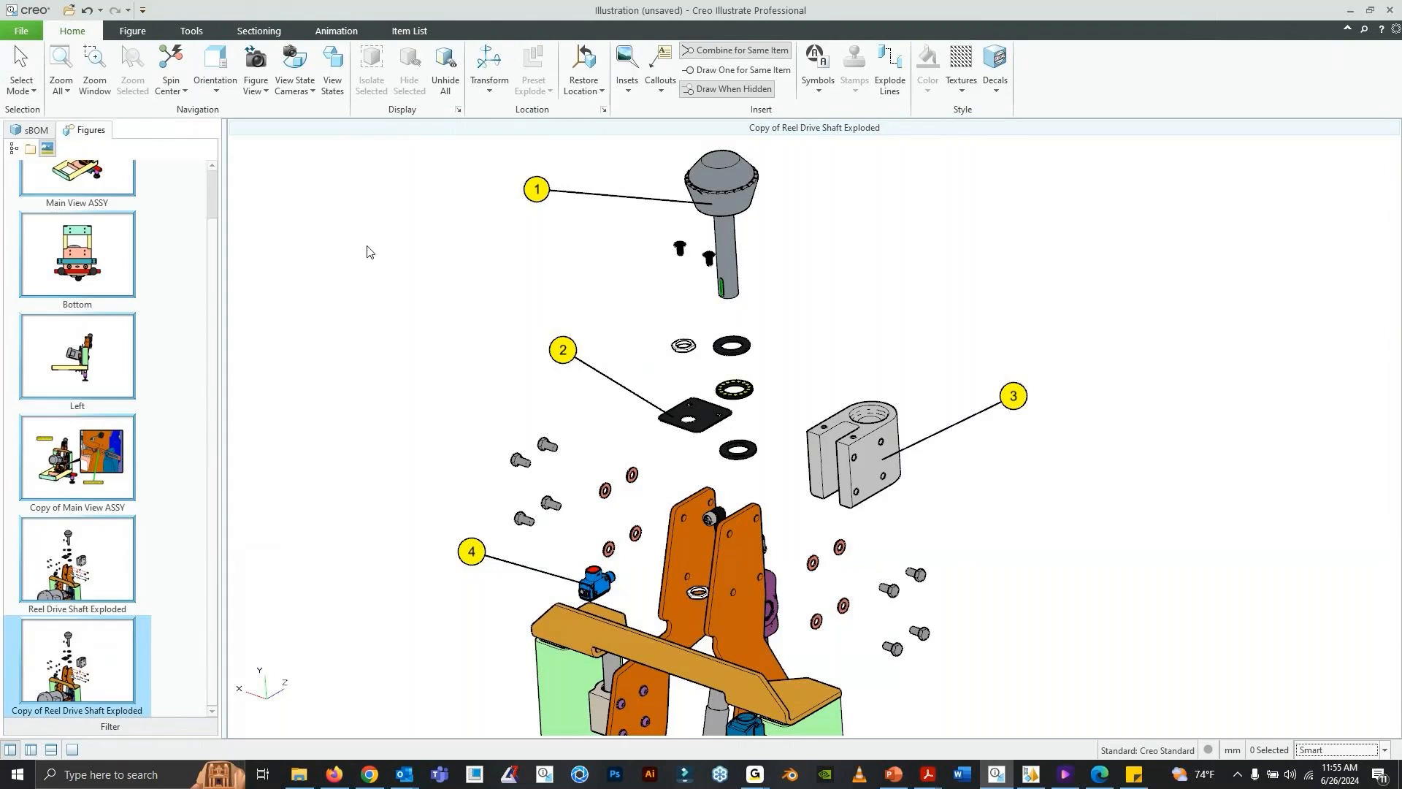
pyautogui.click(33, 36)
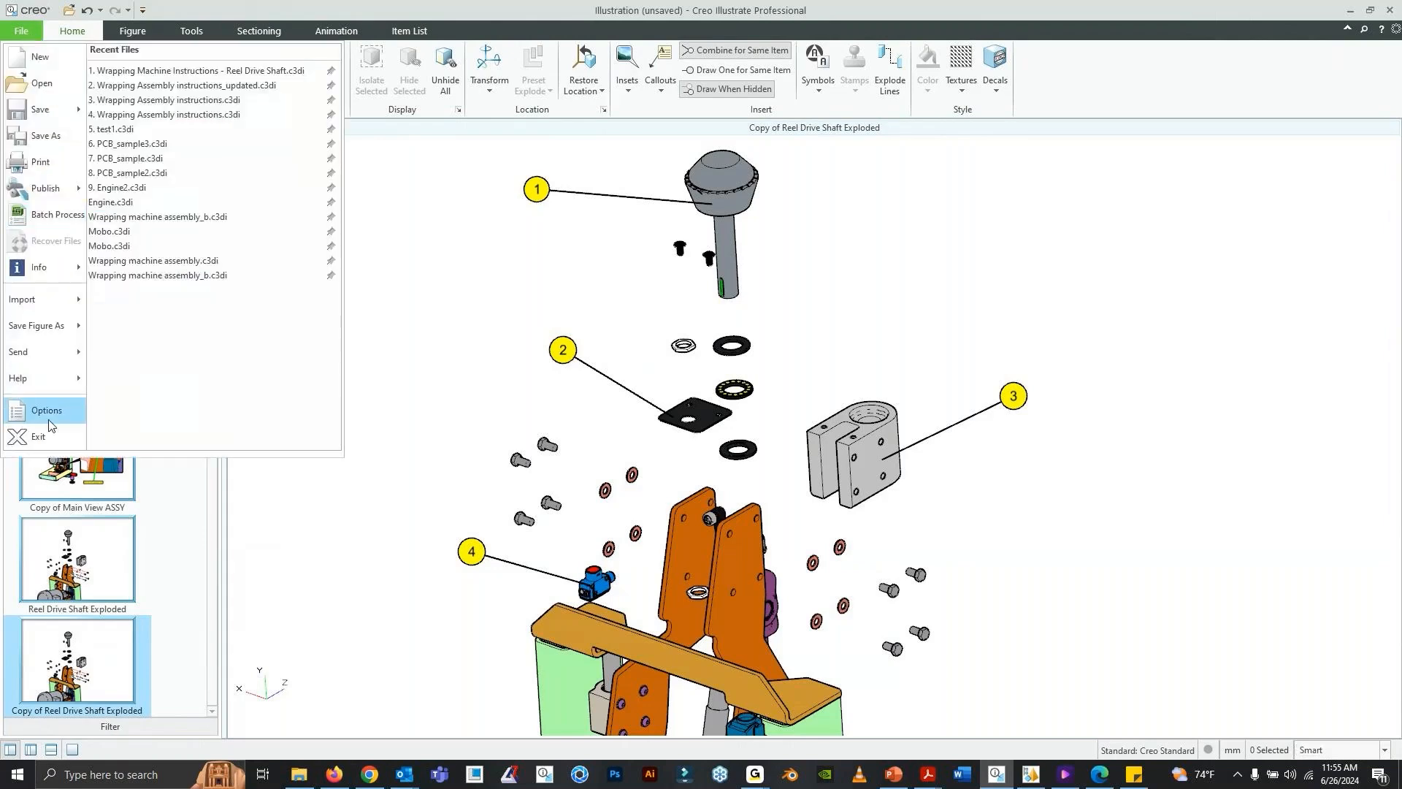
pyautogui.click(47, 411)
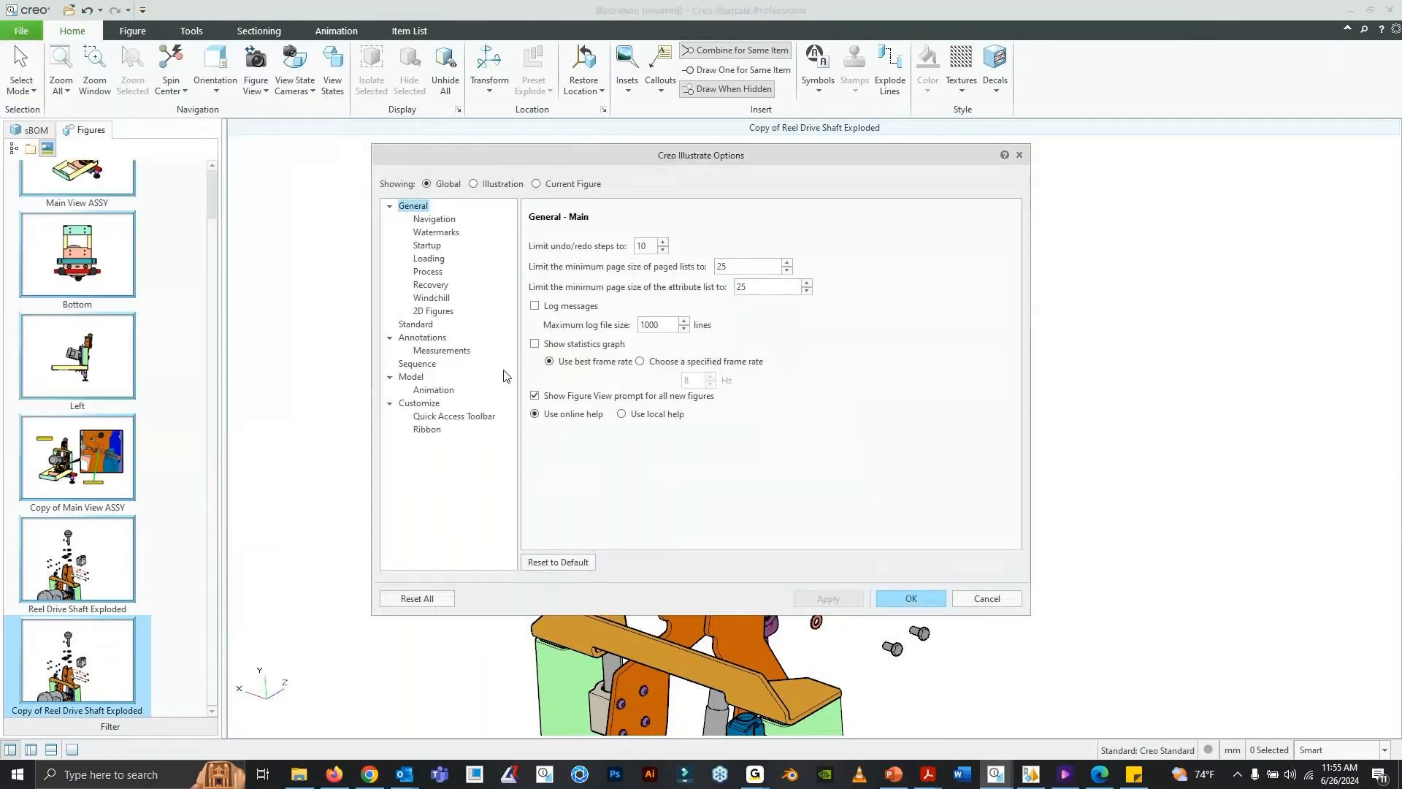
pyautogui.click(499, 184)
pyautogui.click(431, 331)
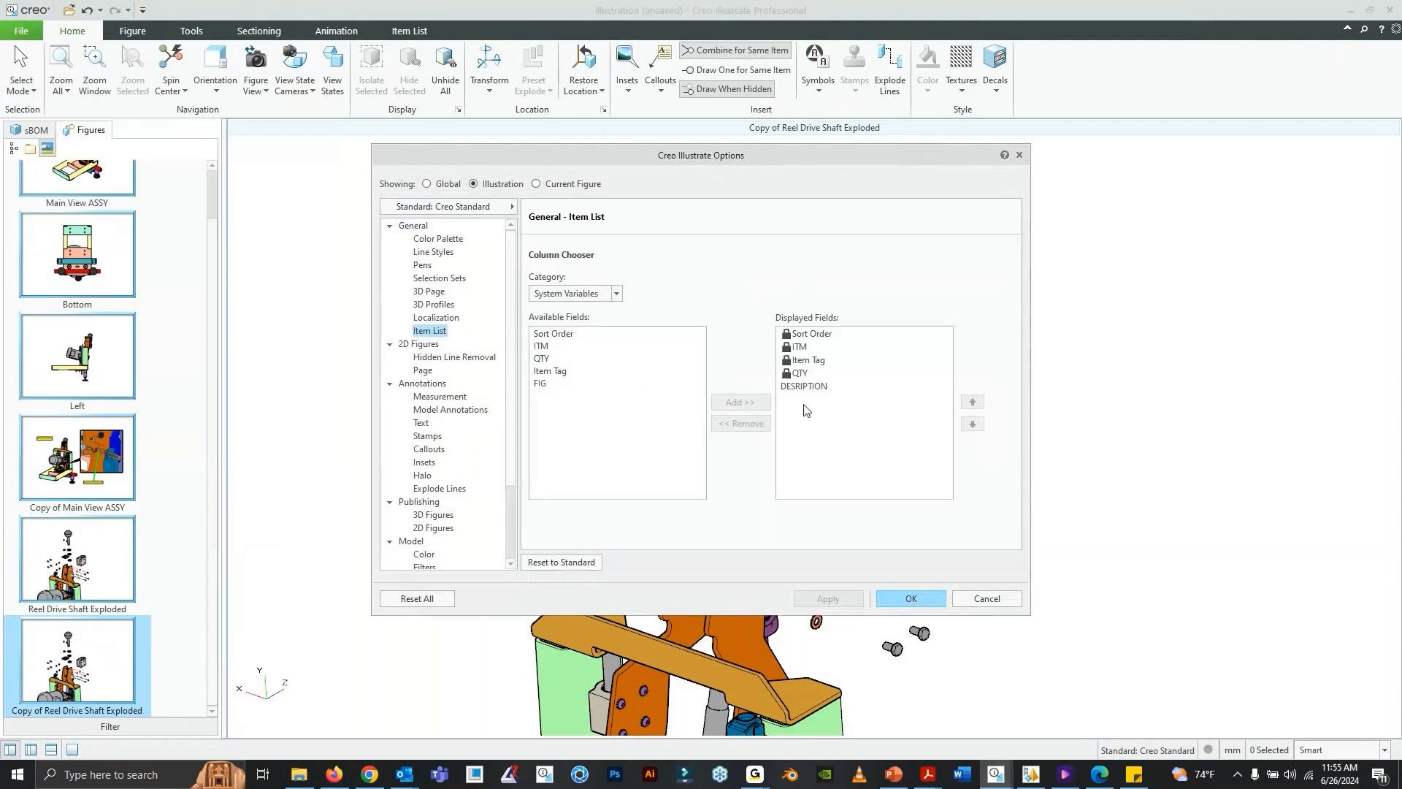
pyautogui.click(807, 386)
pyautogui.click(742, 424)
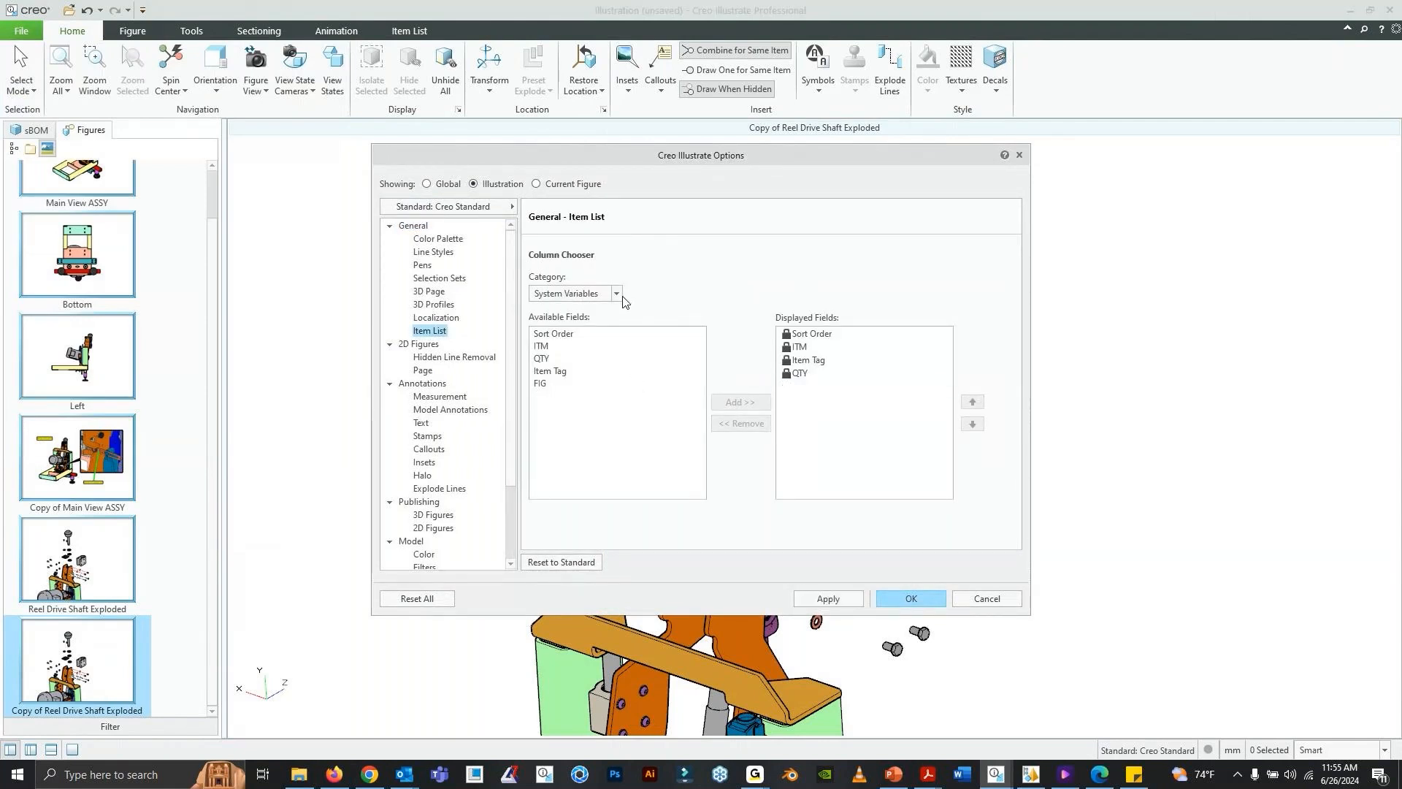
# - Add the DESCRIPTION field from the PROE Parameters category to the item list's displayed fields and accept the options
pyautogui.click(618, 294)
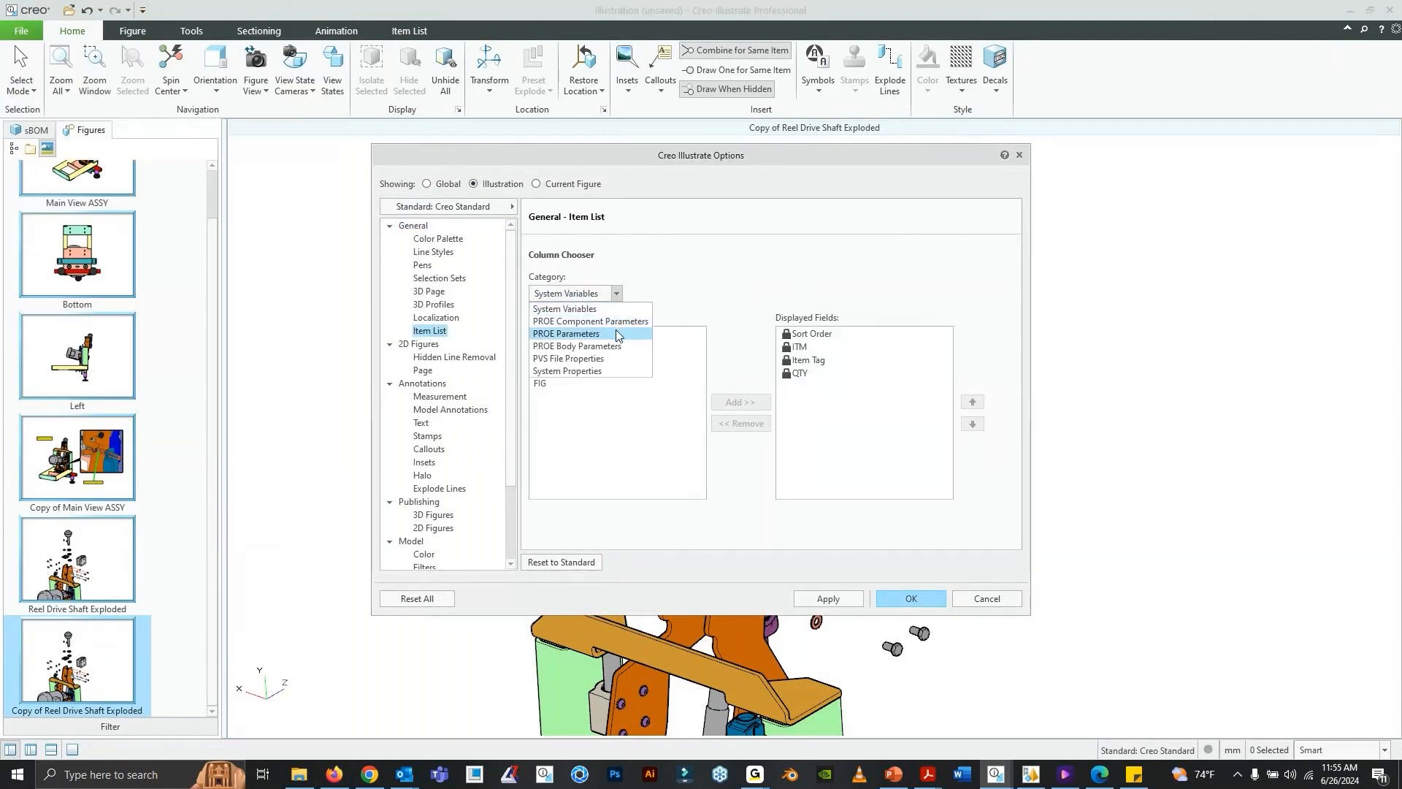
pyautogui.click(617, 334)
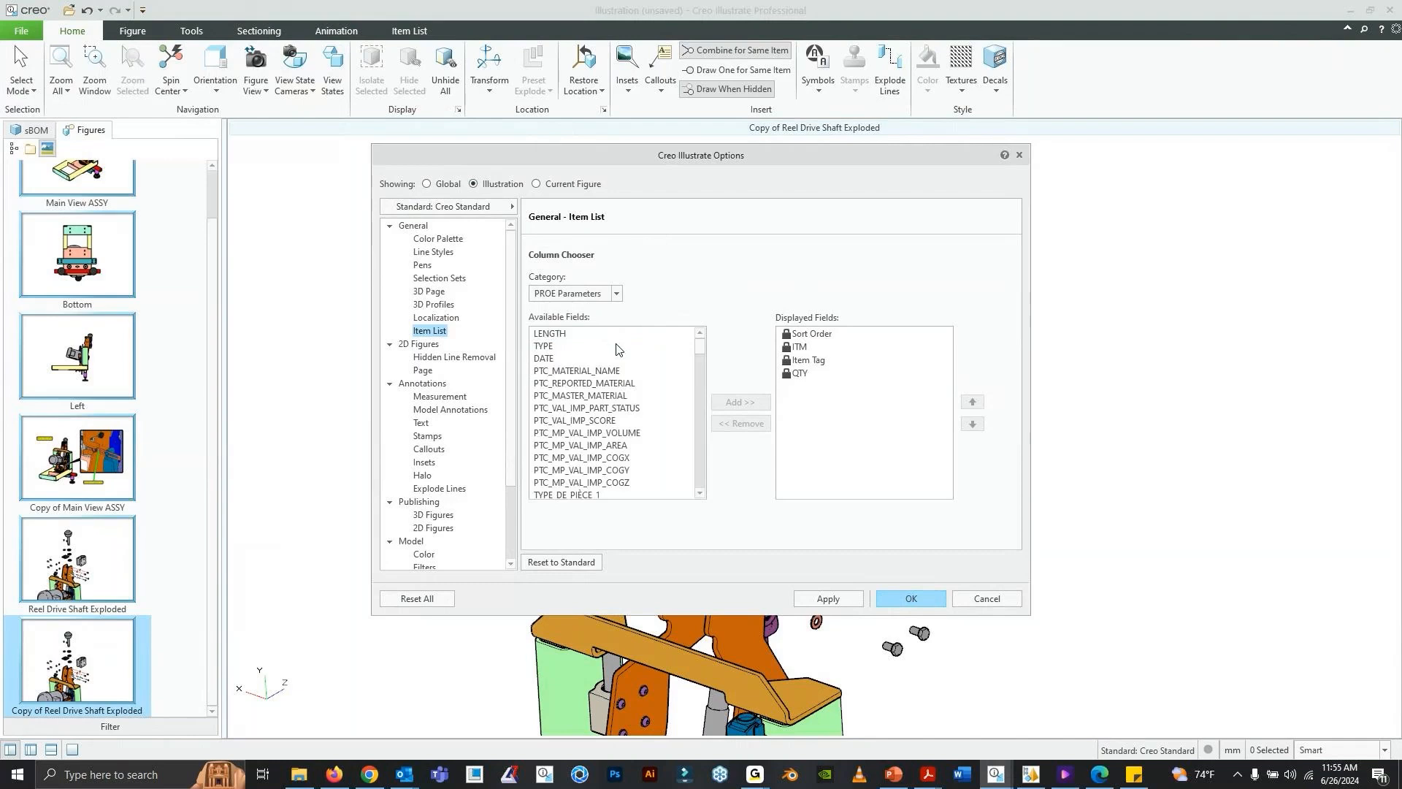
pyautogui.scroll(-2, 618, 352)
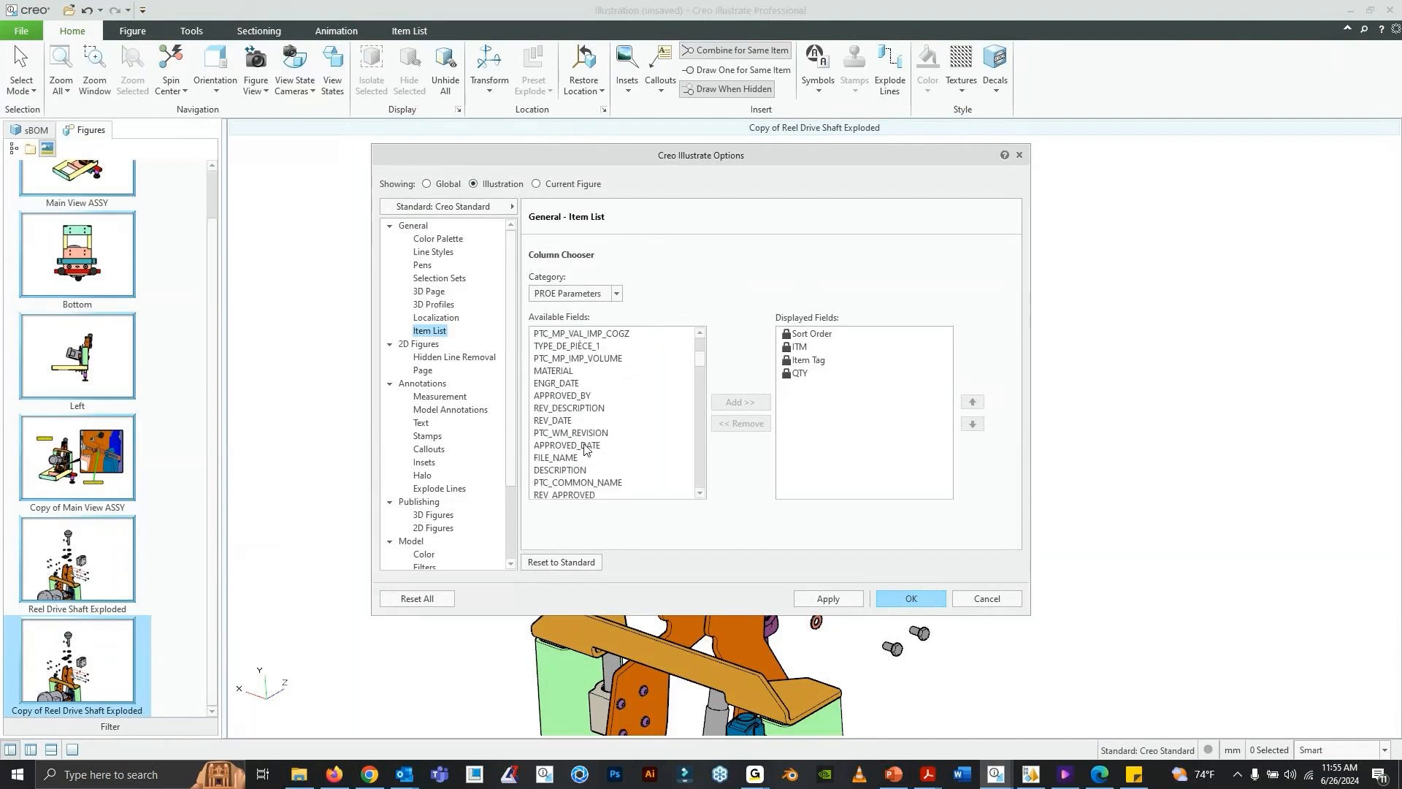
pyautogui.click(584, 471)
pyautogui.click(739, 404)
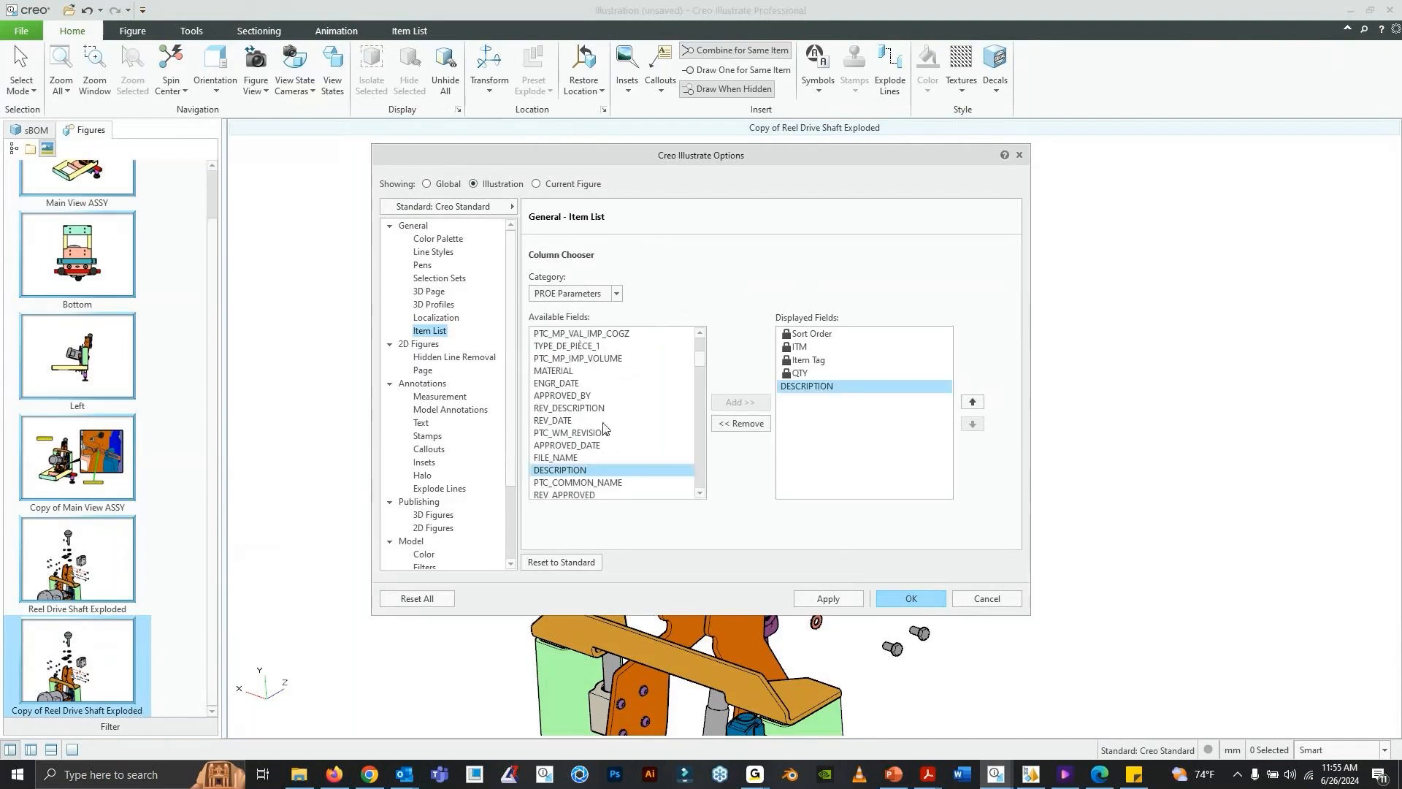
pyautogui.scroll(-4, 603, 428)
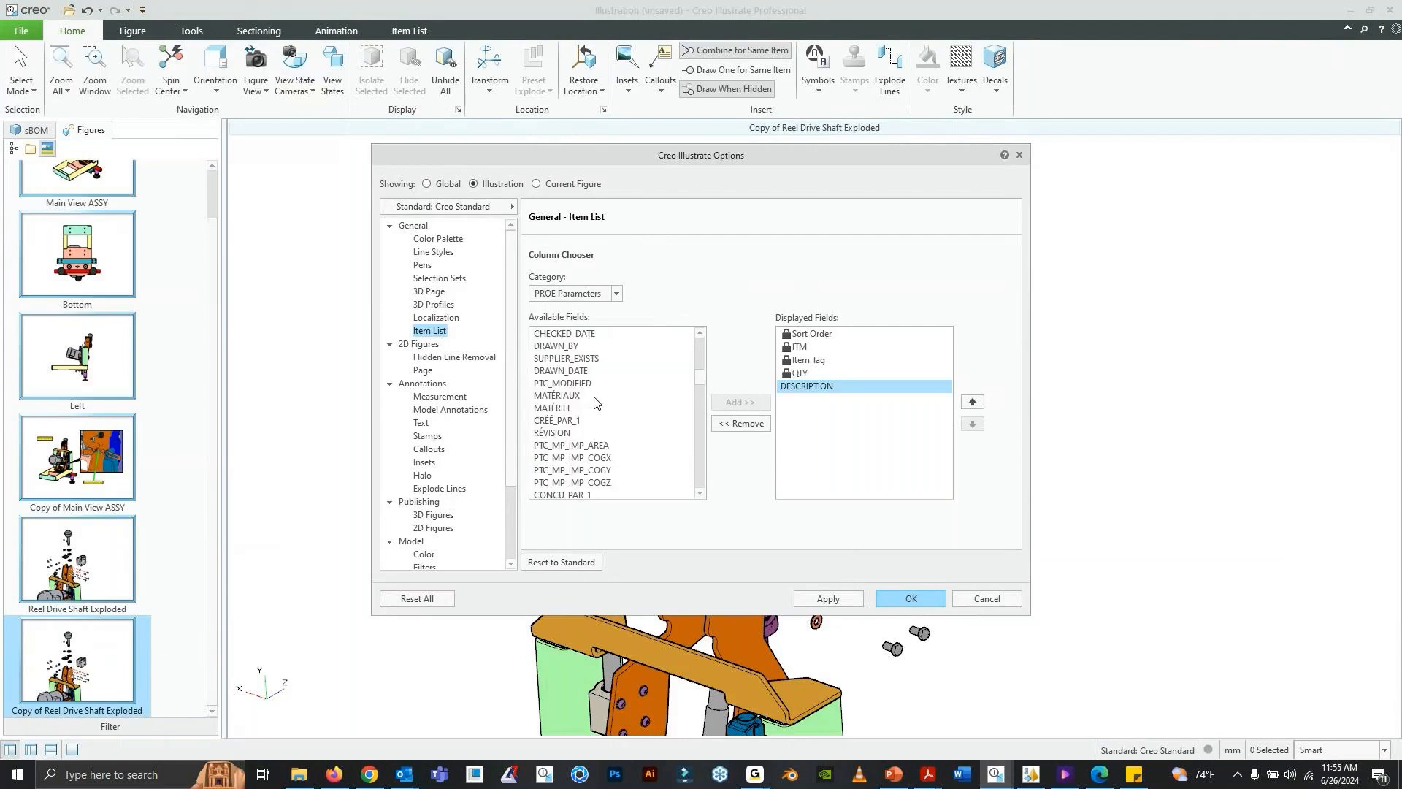
pyautogui.scroll(-6, 595, 402)
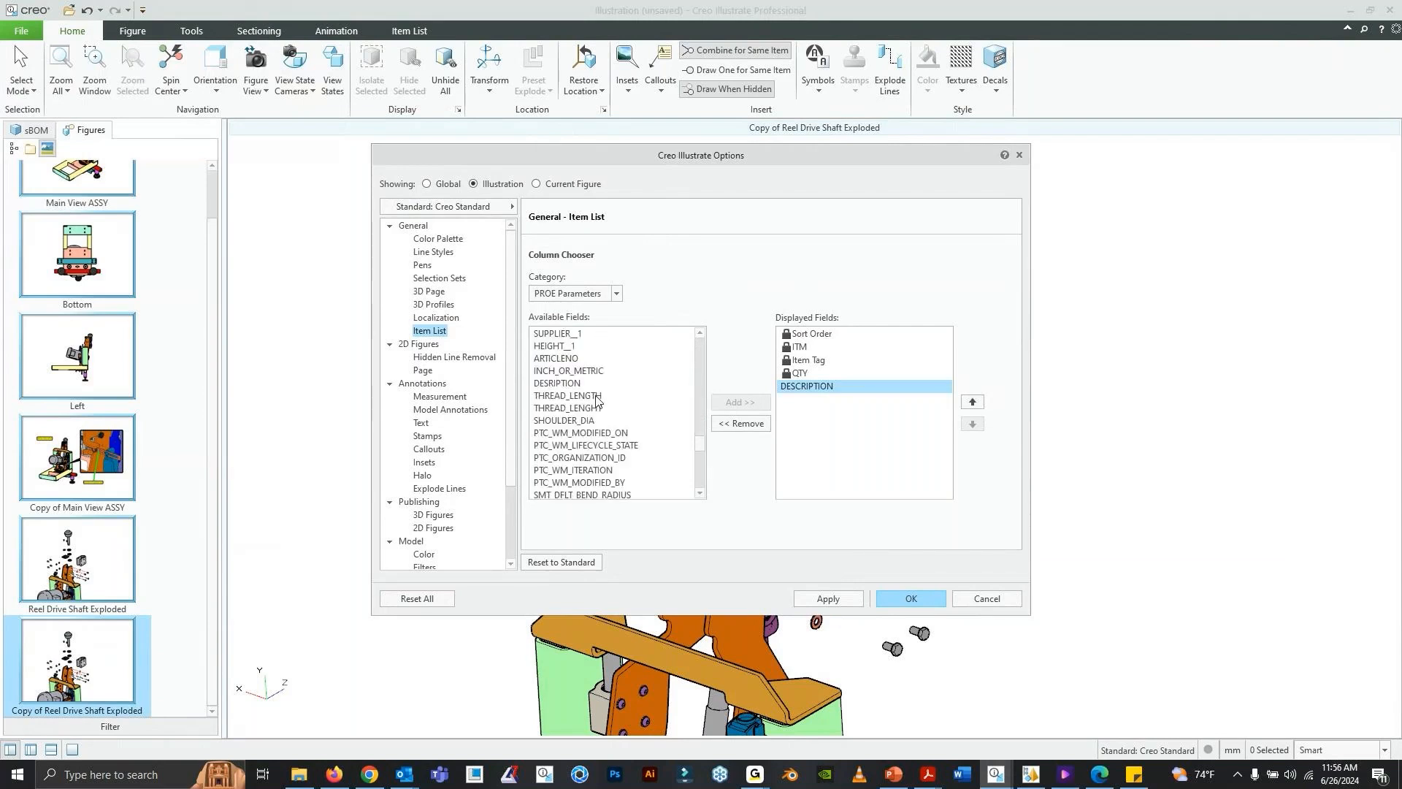
pyautogui.scroll(8, 615, 383)
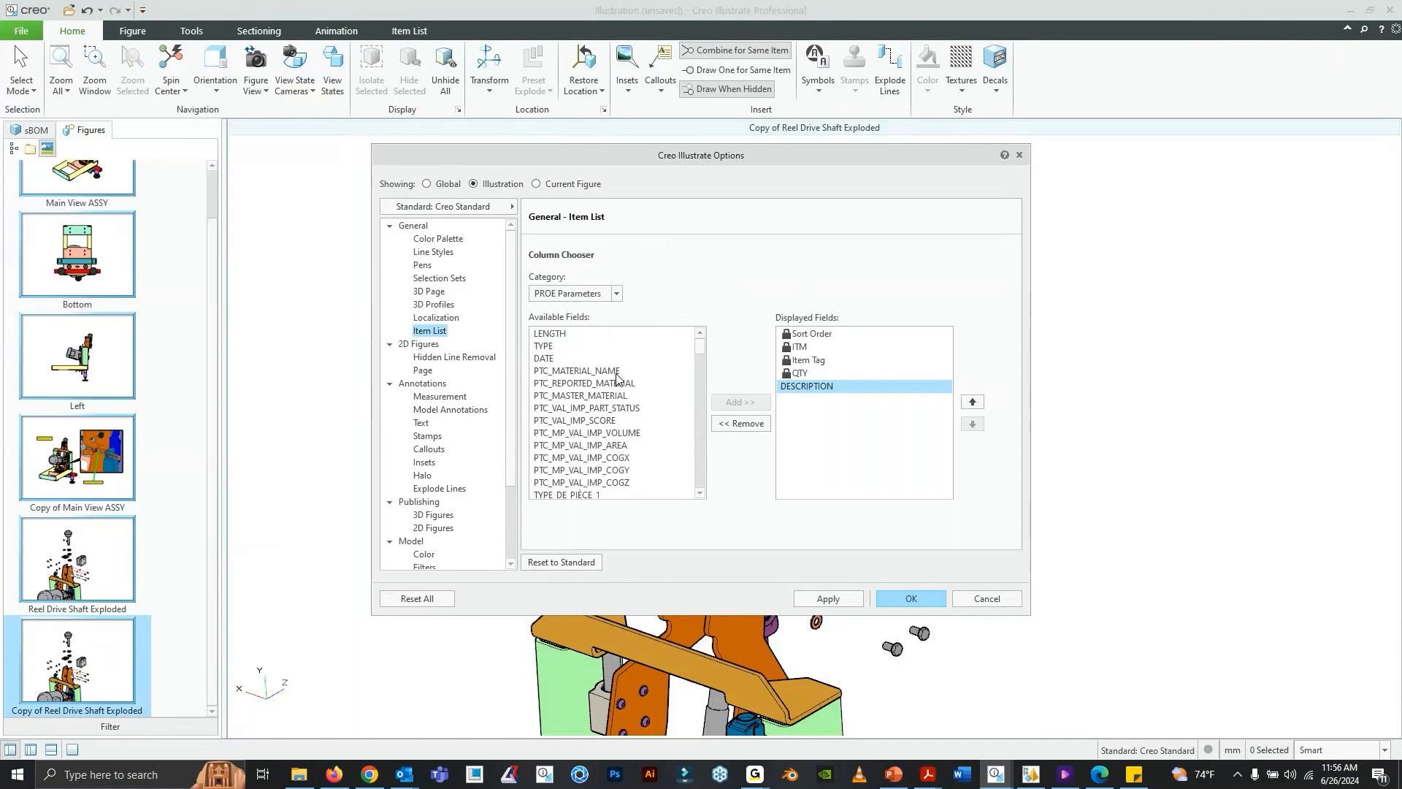
pyautogui.click(906, 597)
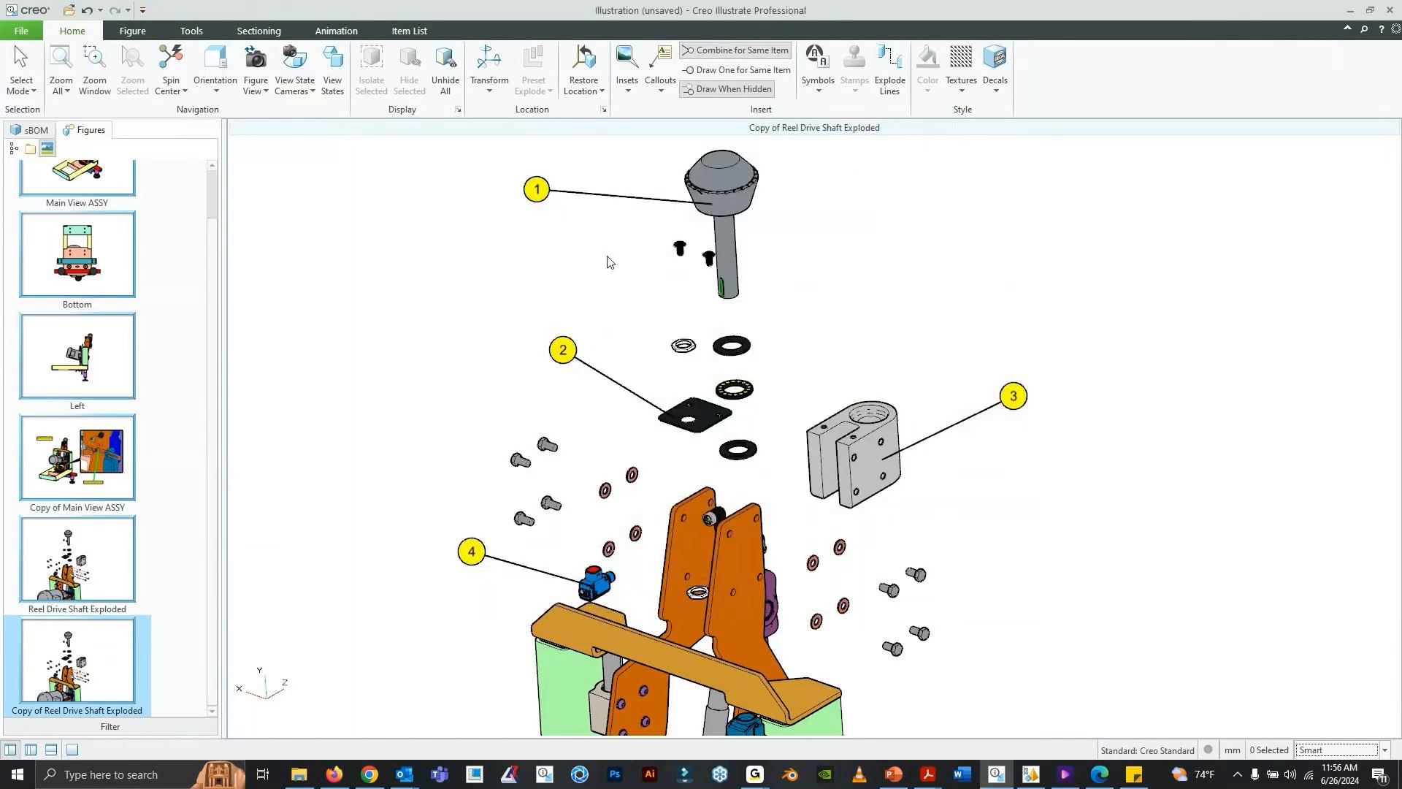
# - Attach an Item Number callout to the upper hex screw beside the black square plate and display the item list
pyautogui.click(660, 82)
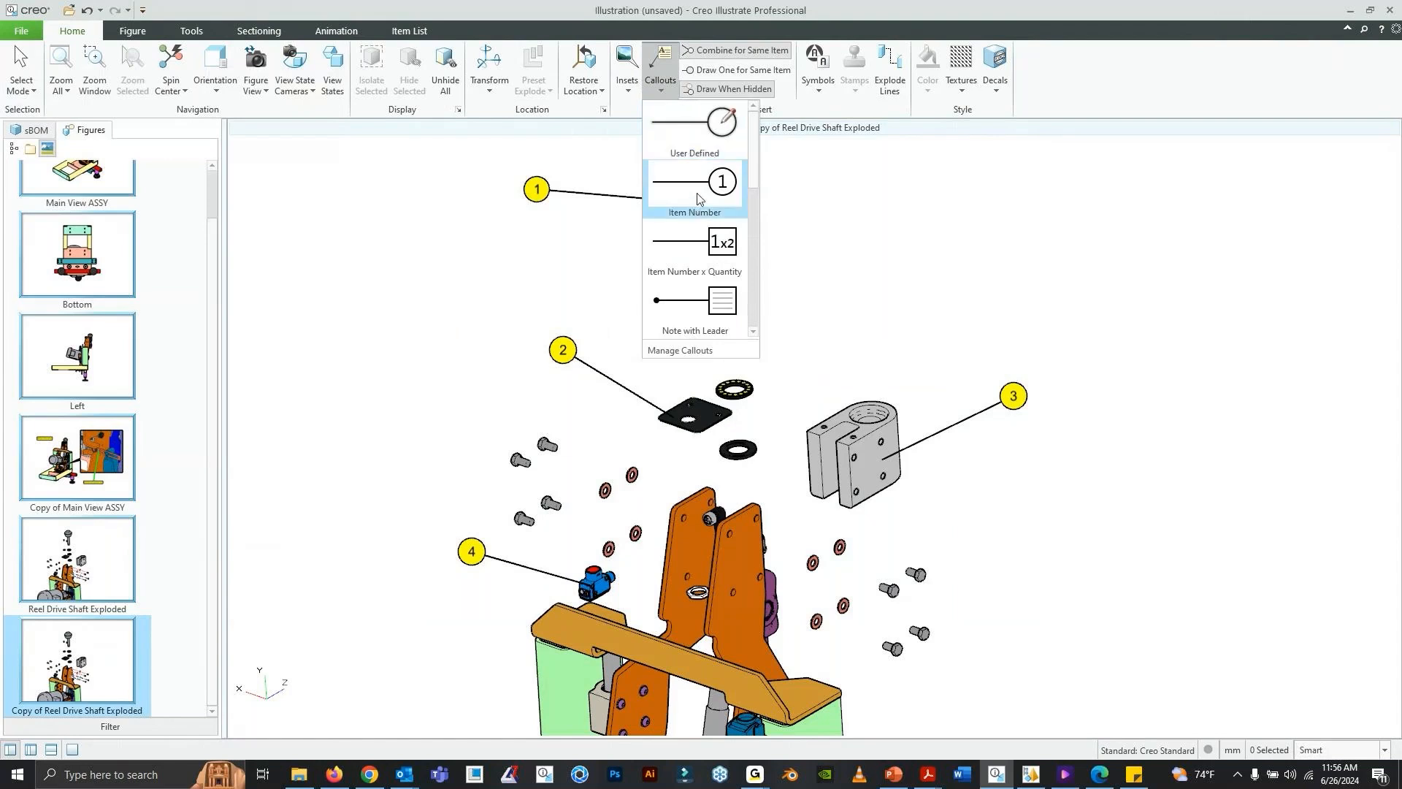
pyautogui.click(686, 179)
pyautogui.click(547, 445)
pyautogui.click(477, 385)
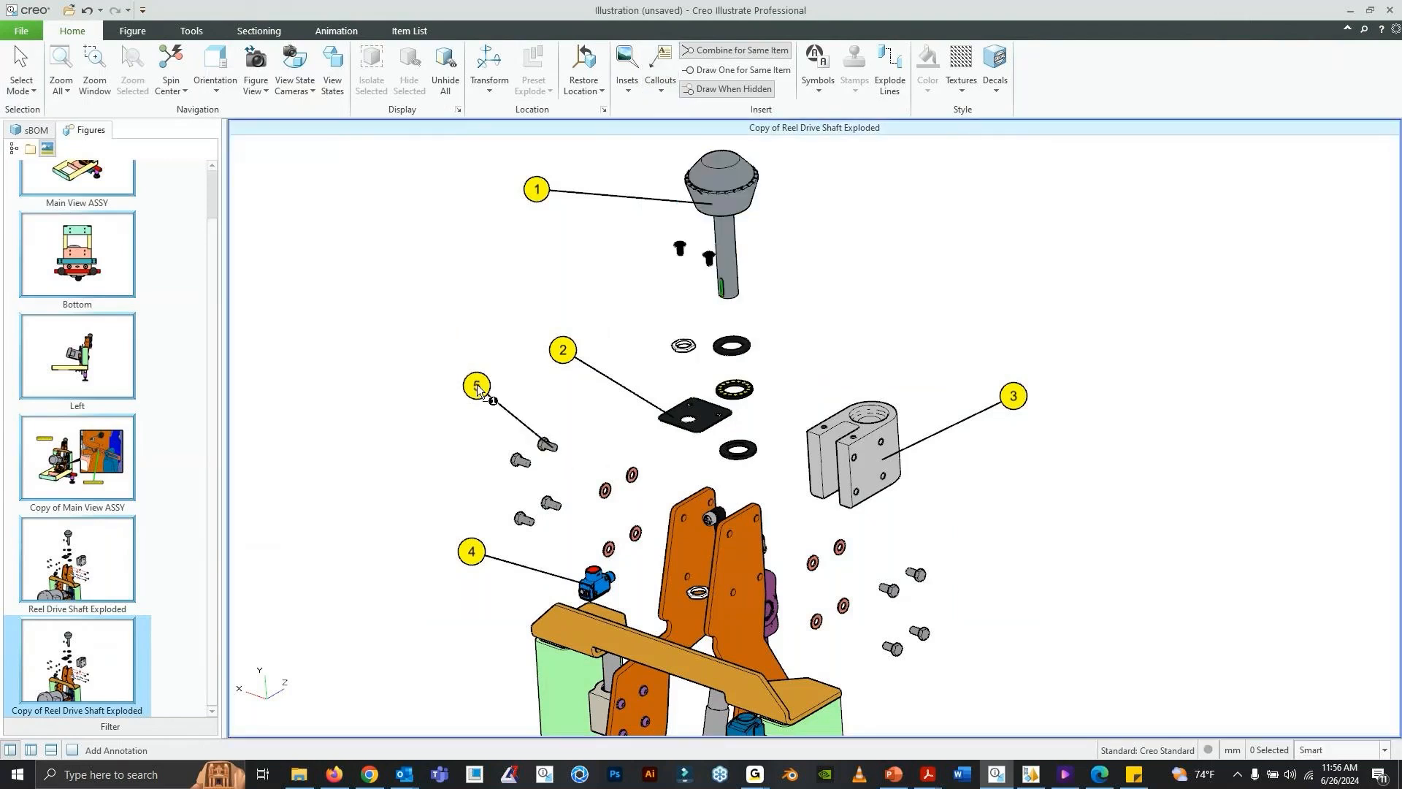
pyautogui.click(51, 750)
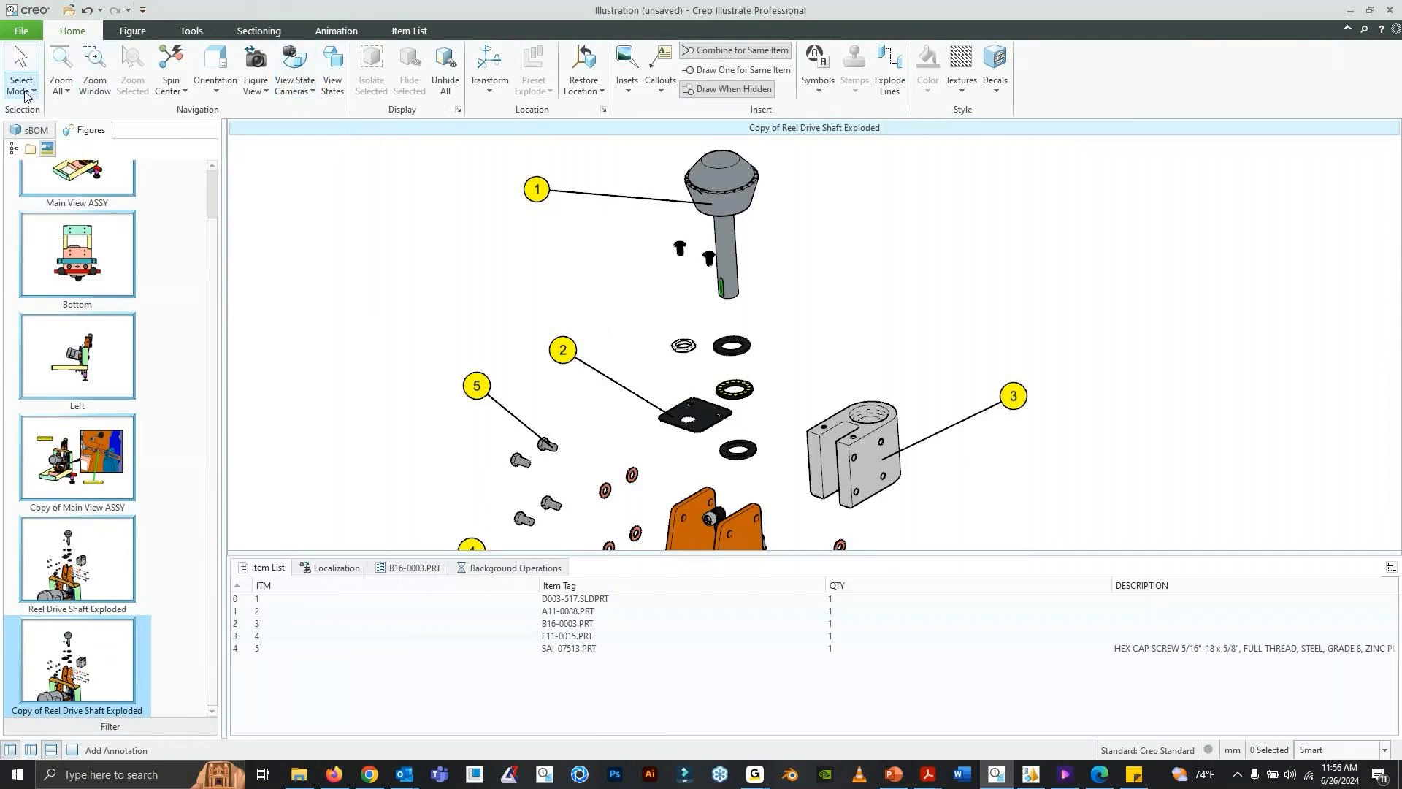
# - Delete all five item-number callouts from the exploded reel drive shaft copy
pyautogui.click(21, 68)
pyautogui.click(486, 385)
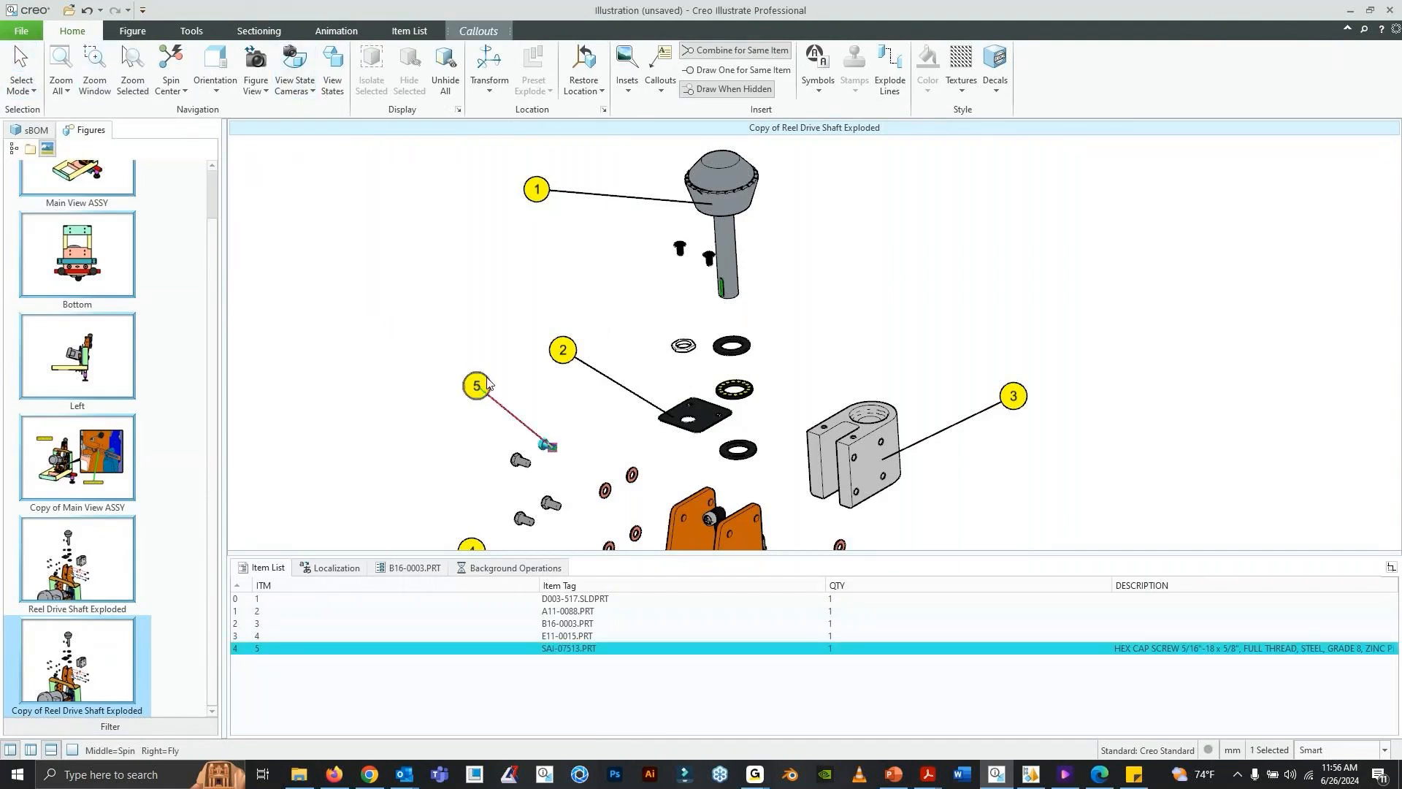
pyautogui.press('Delete')
pyautogui.click(563, 349)
pyautogui.press('Delete')
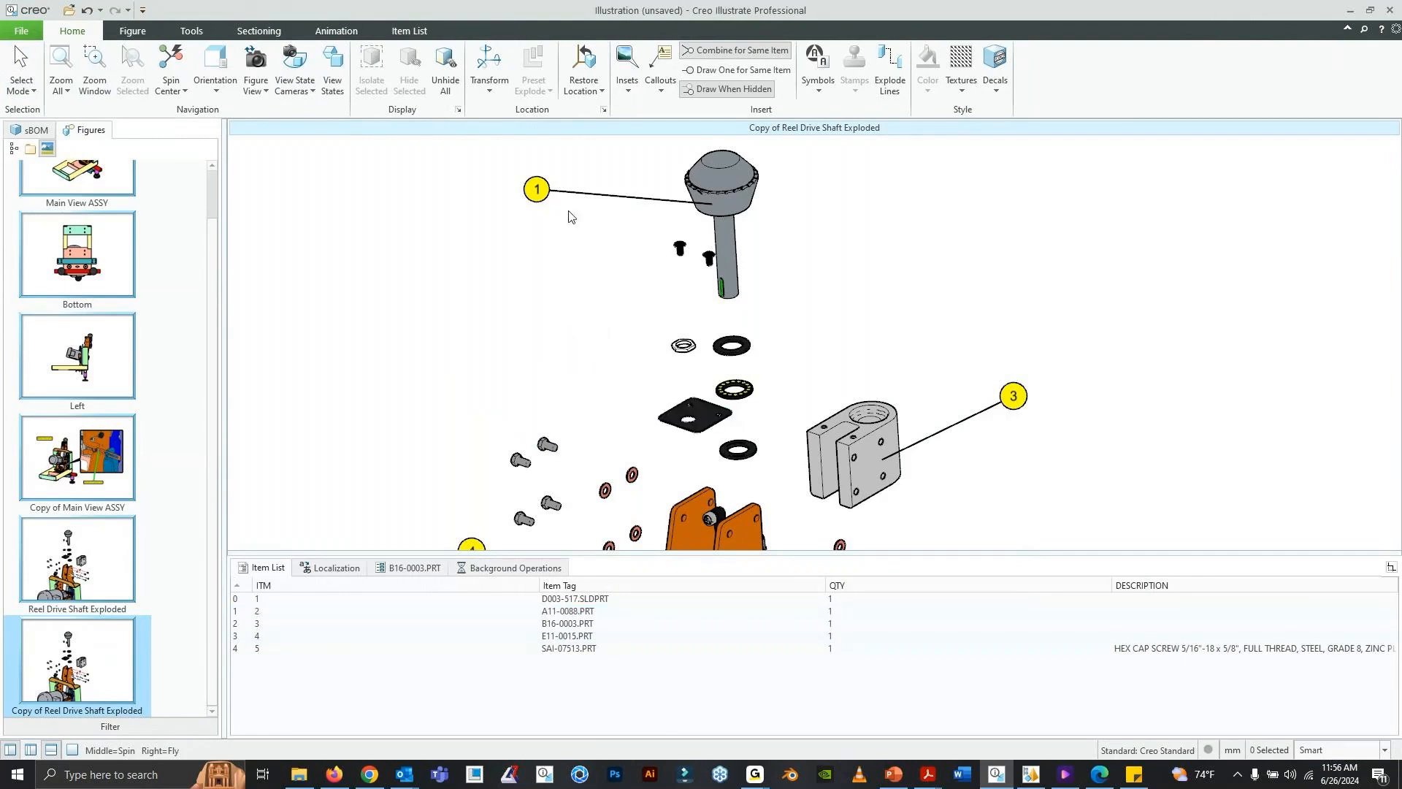
pyautogui.click(553, 190)
pyautogui.press('Delete')
pyautogui.click(1026, 402)
pyautogui.press('Delete')
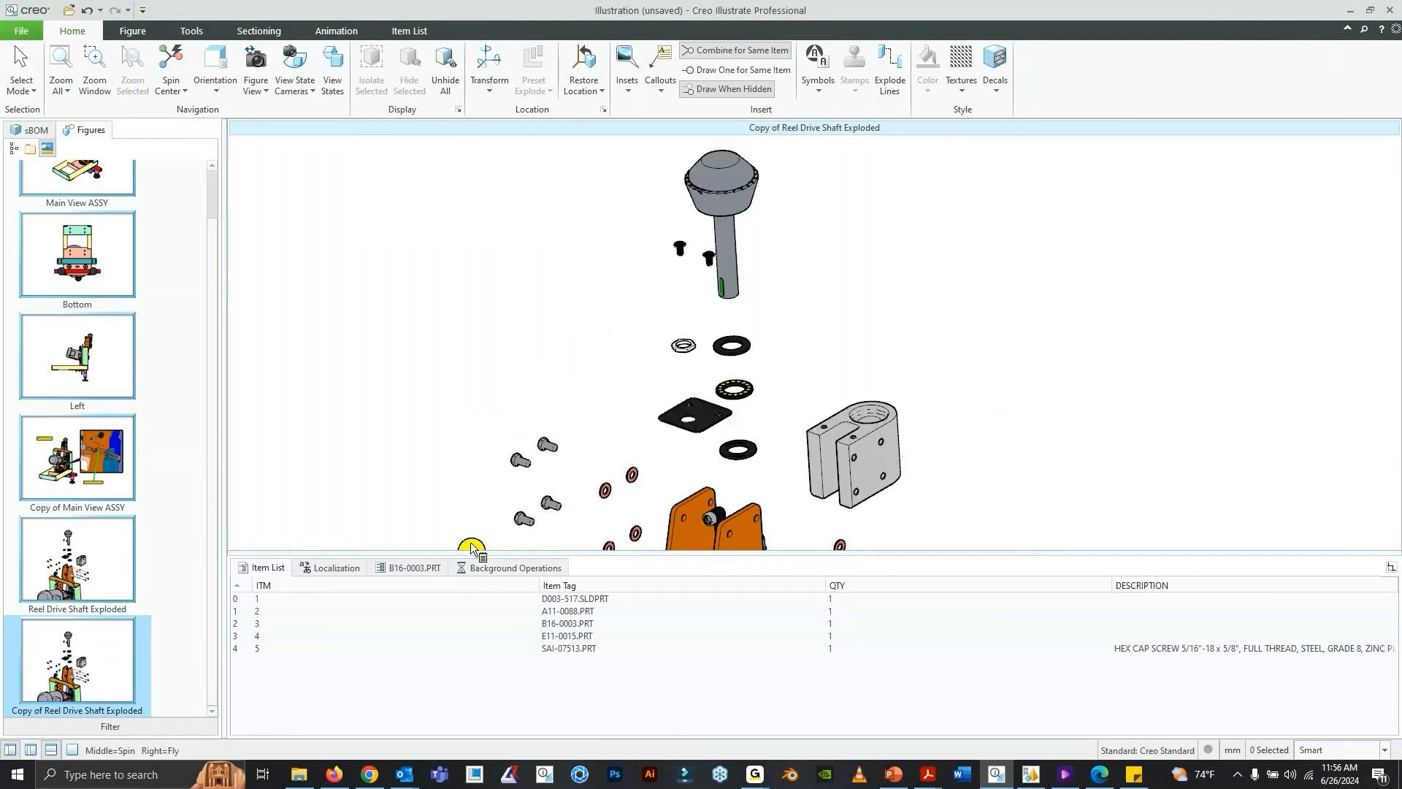
pyautogui.click(474, 548)
pyautogui.press('Delete')
pyautogui.click(271, 568)
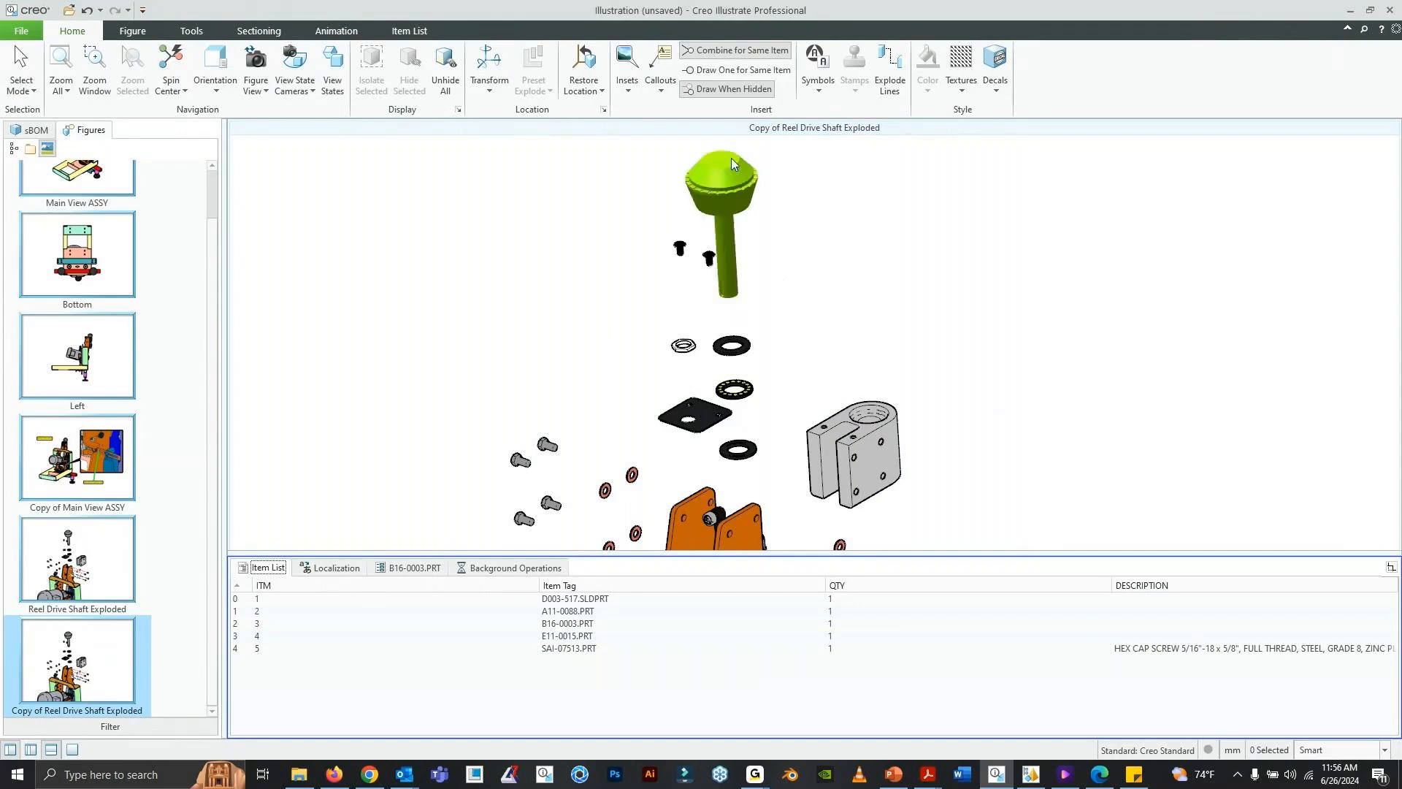
# - Attach Item Number callouts to the gray reel drive shaft and the gray clamp bracket
pyautogui.click(662, 90)
pyautogui.click(712, 128)
pyautogui.click(717, 197)
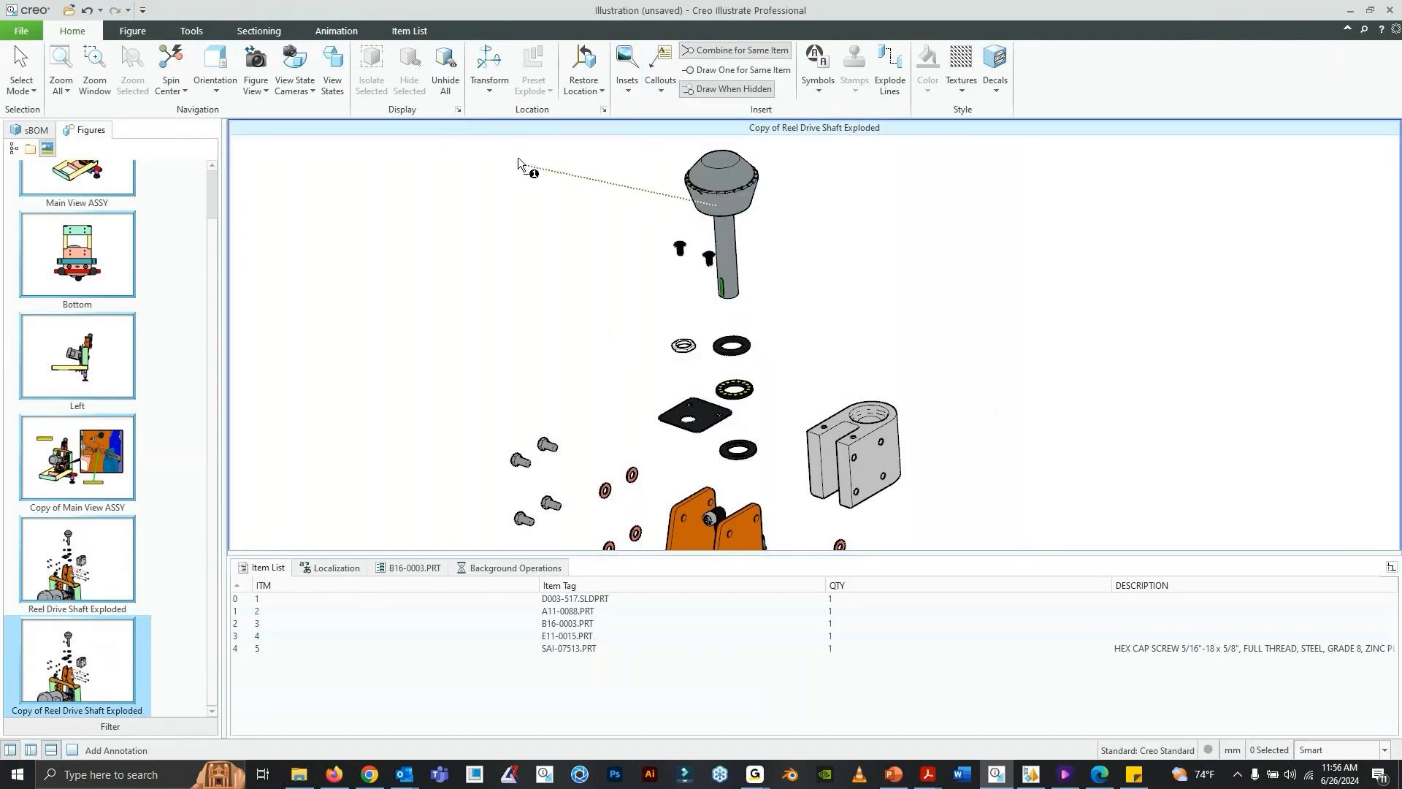
pyautogui.click(518, 171)
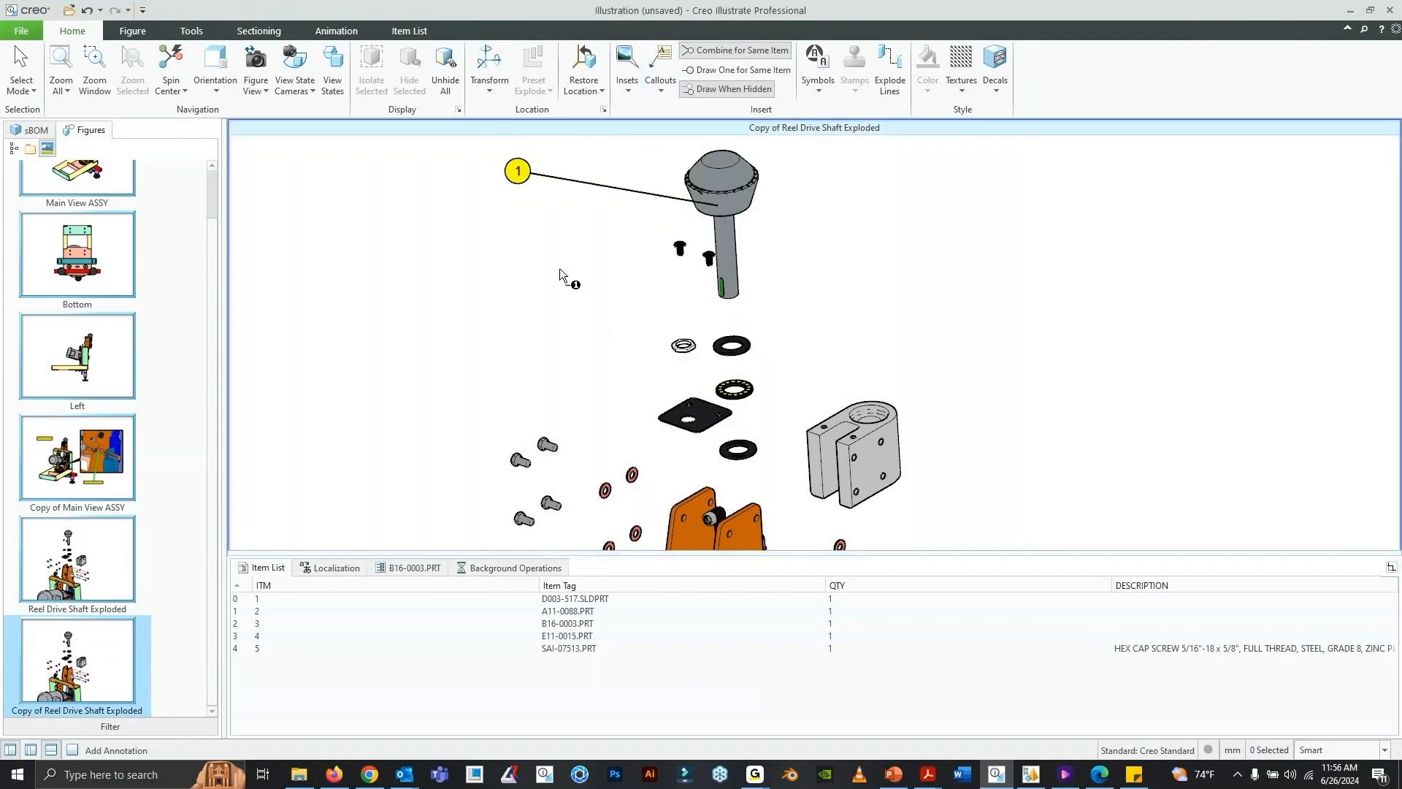
pyautogui.click(876, 423)
pyautogui.click(1034, 328)
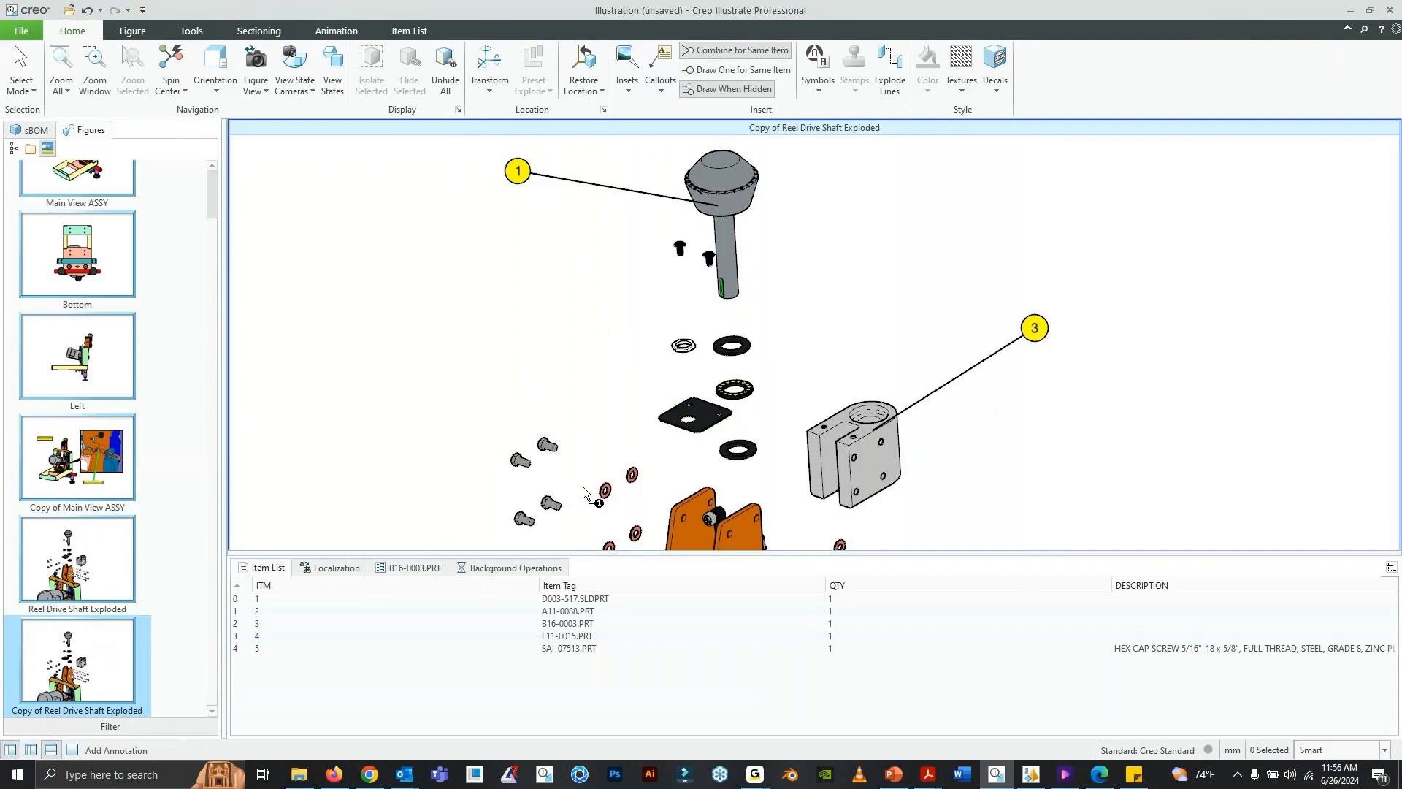
# - Attach Item Number callouts to the upper hex screw and the black square plate
pyautogui.click(546, 446)
pyautogui.click(463, 368)
pyautogui.click(683, 401)
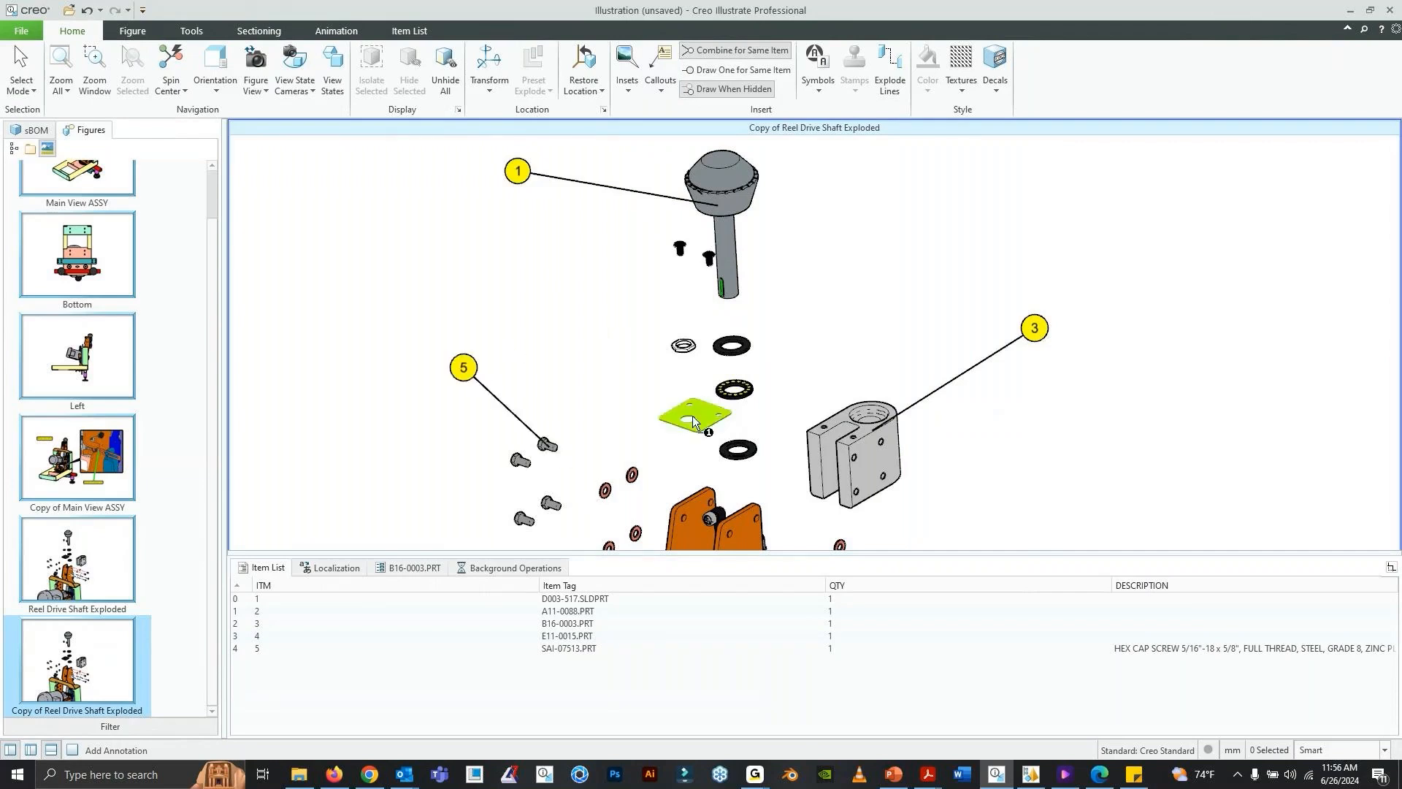
pyautogui.click(580, 323)
# - Attach an Item Number callout to the small blue component with the red cap and move its balloon slightly higher
pyautogui.scroll(2, 772, 401)
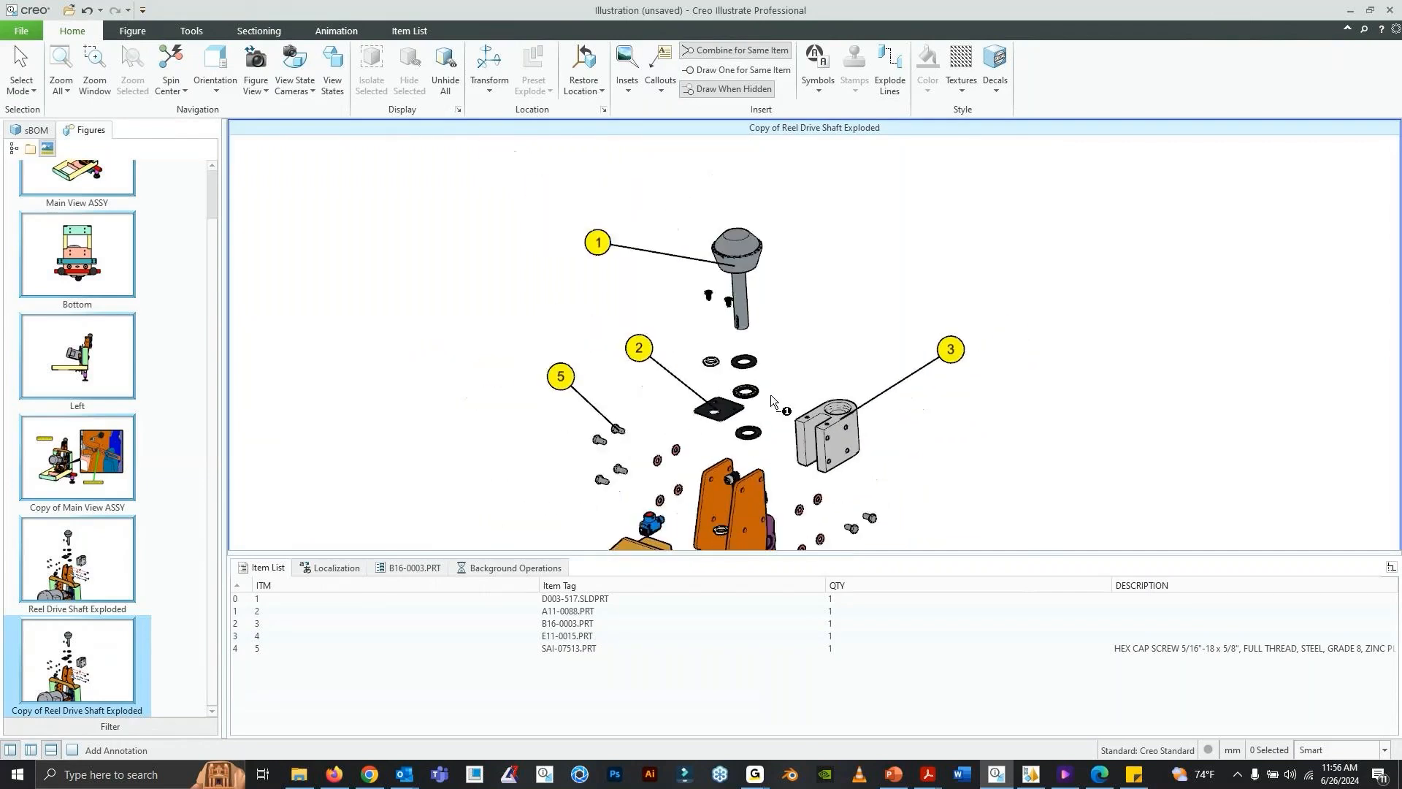
pyautogui.click(650, 523)
pyautogui.click(496, 485)
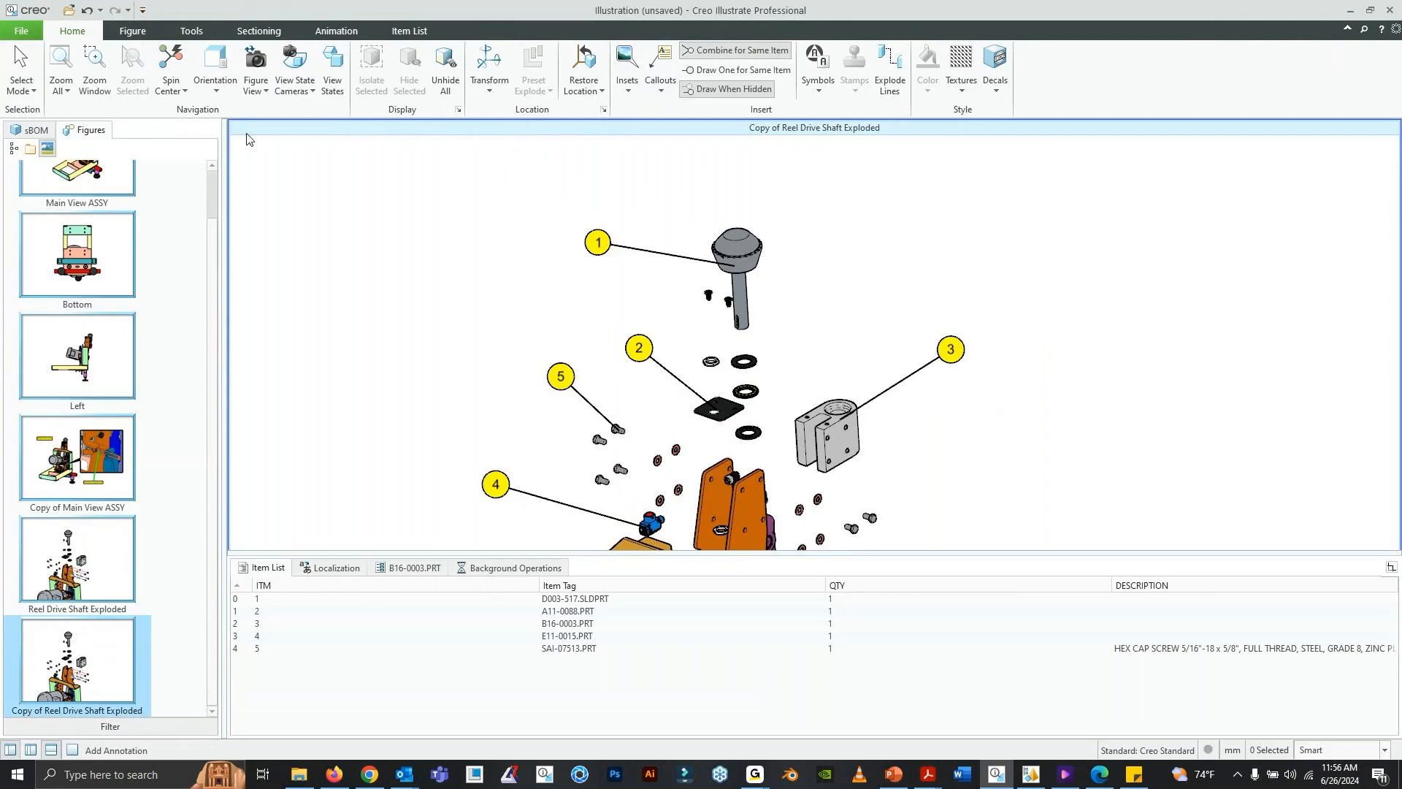
pyautogui.click(26, 67)
pyautogui.moveTo(502, 479); pyautogui.dragTo(503, 461)
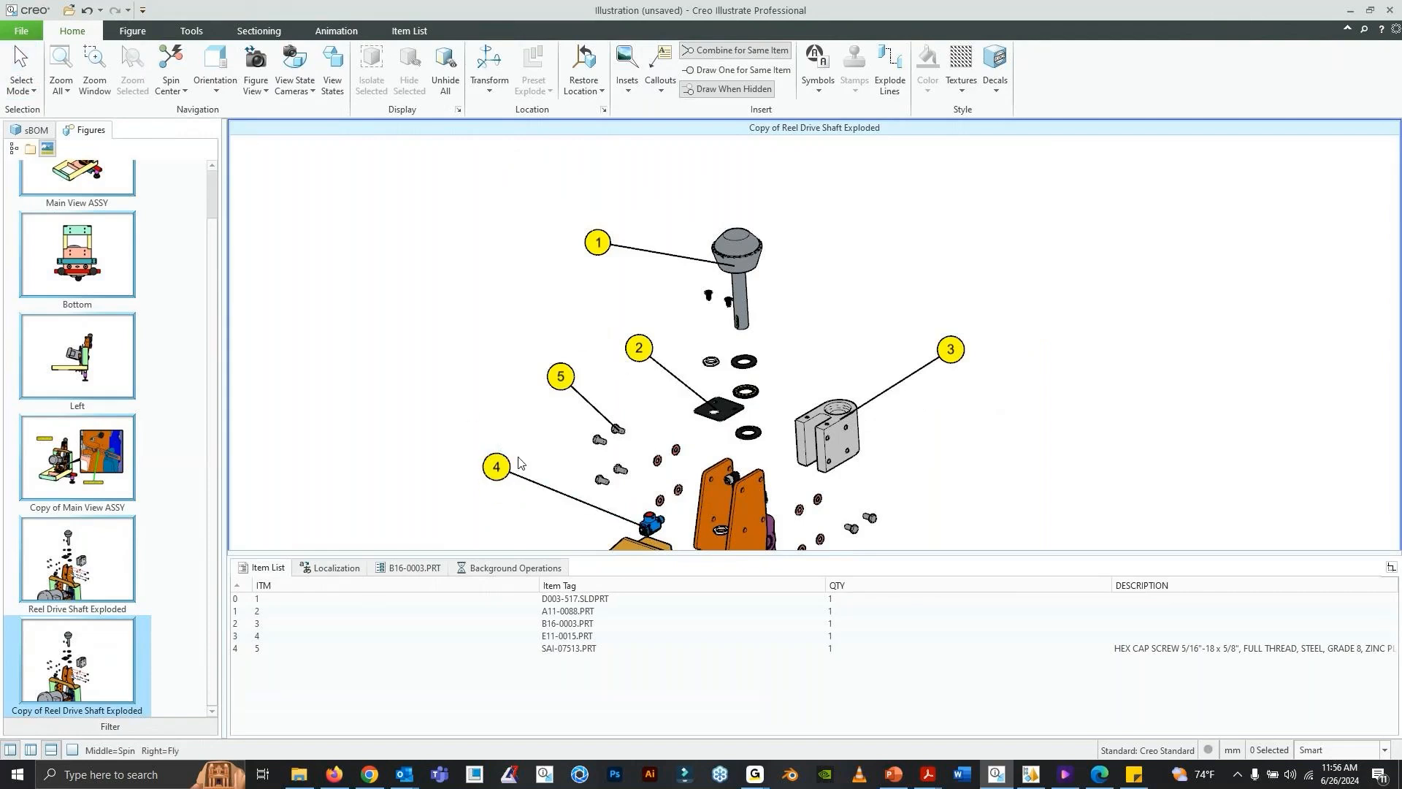
pyautogui.click(50, 750)
pyautogui.click(50, 750)
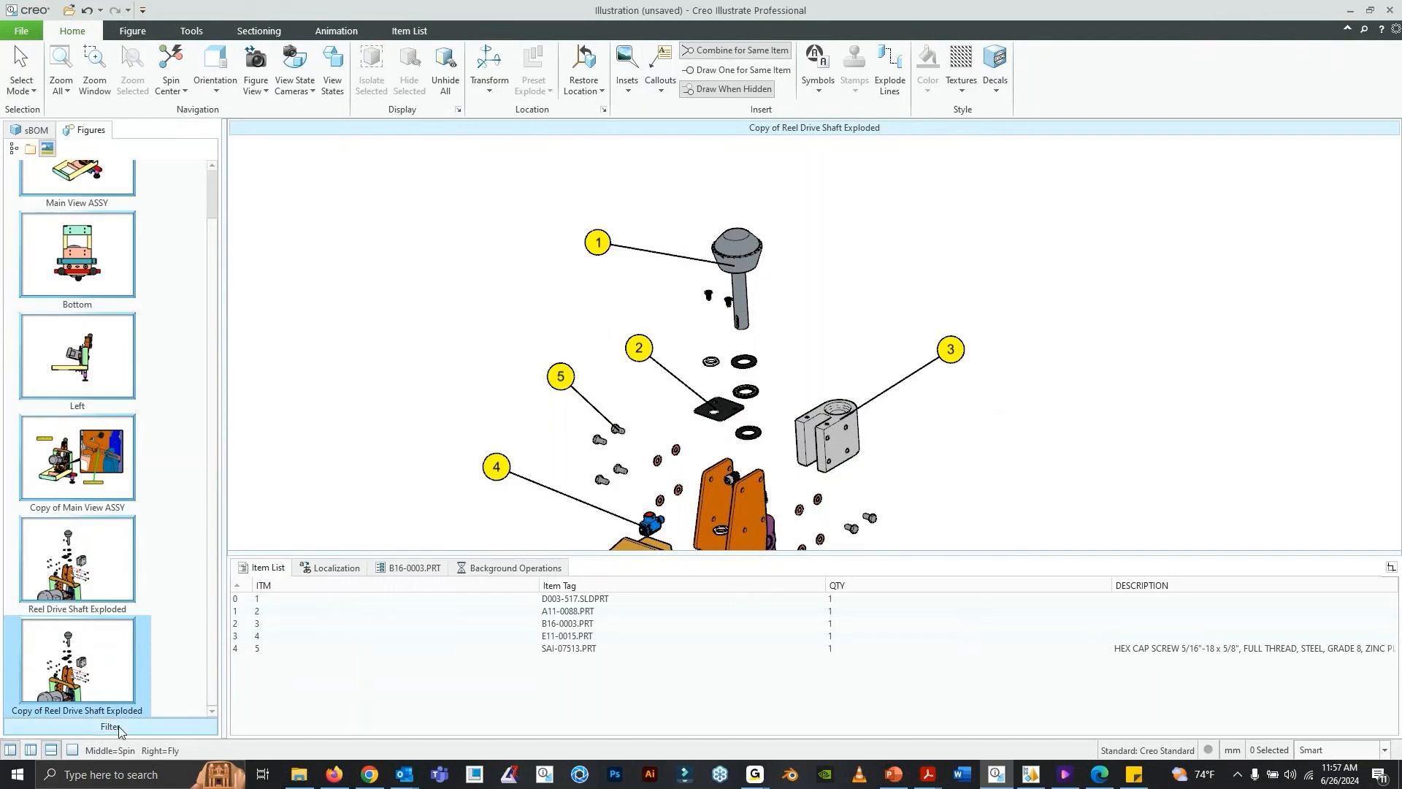
# - Hide the item list and store the current view as the figure view of the exploded reel drive shaft copy
pyautogui.click(52, 750)
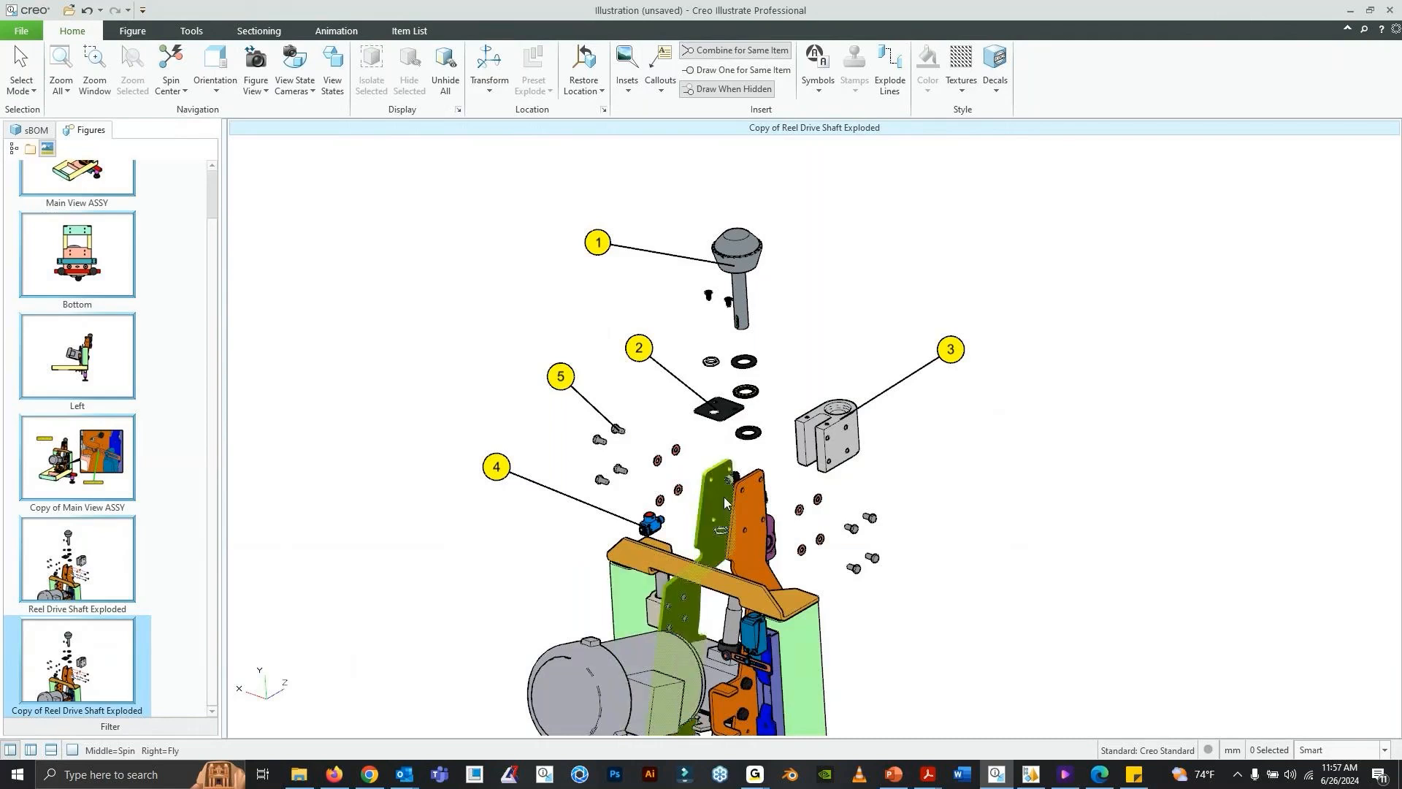
pyautogui.click(222, 94)
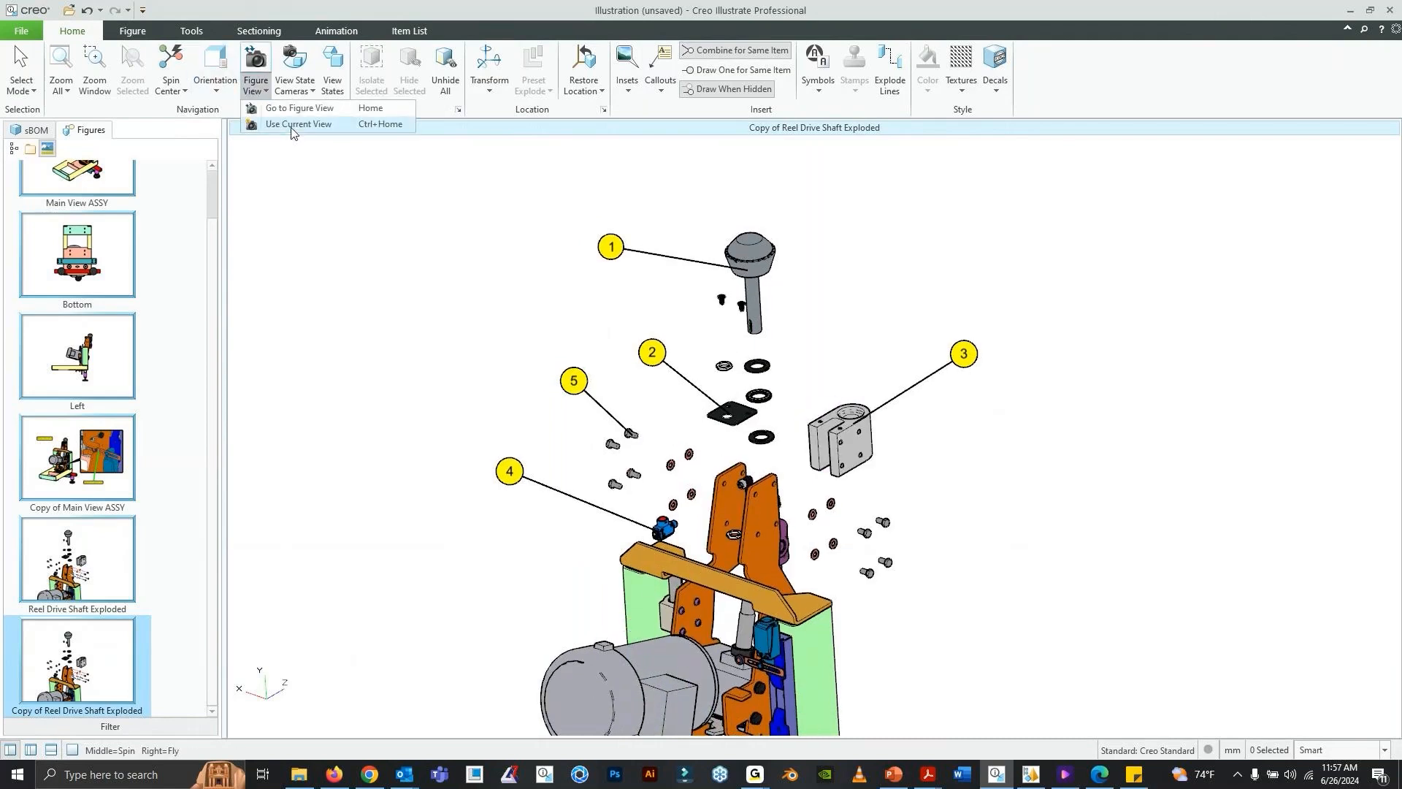
pyautogui.click(272, 132)
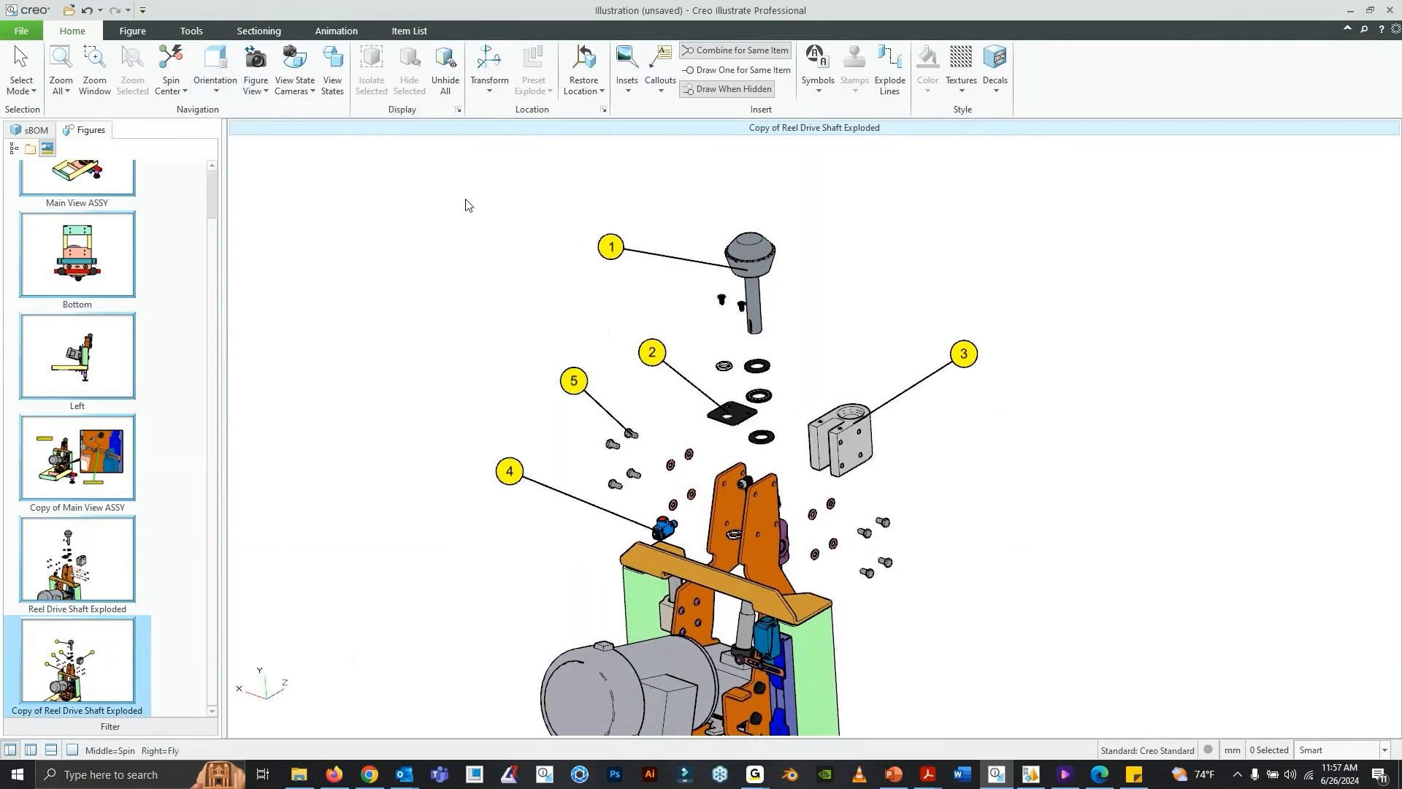
pyautogui.click(409, 31)
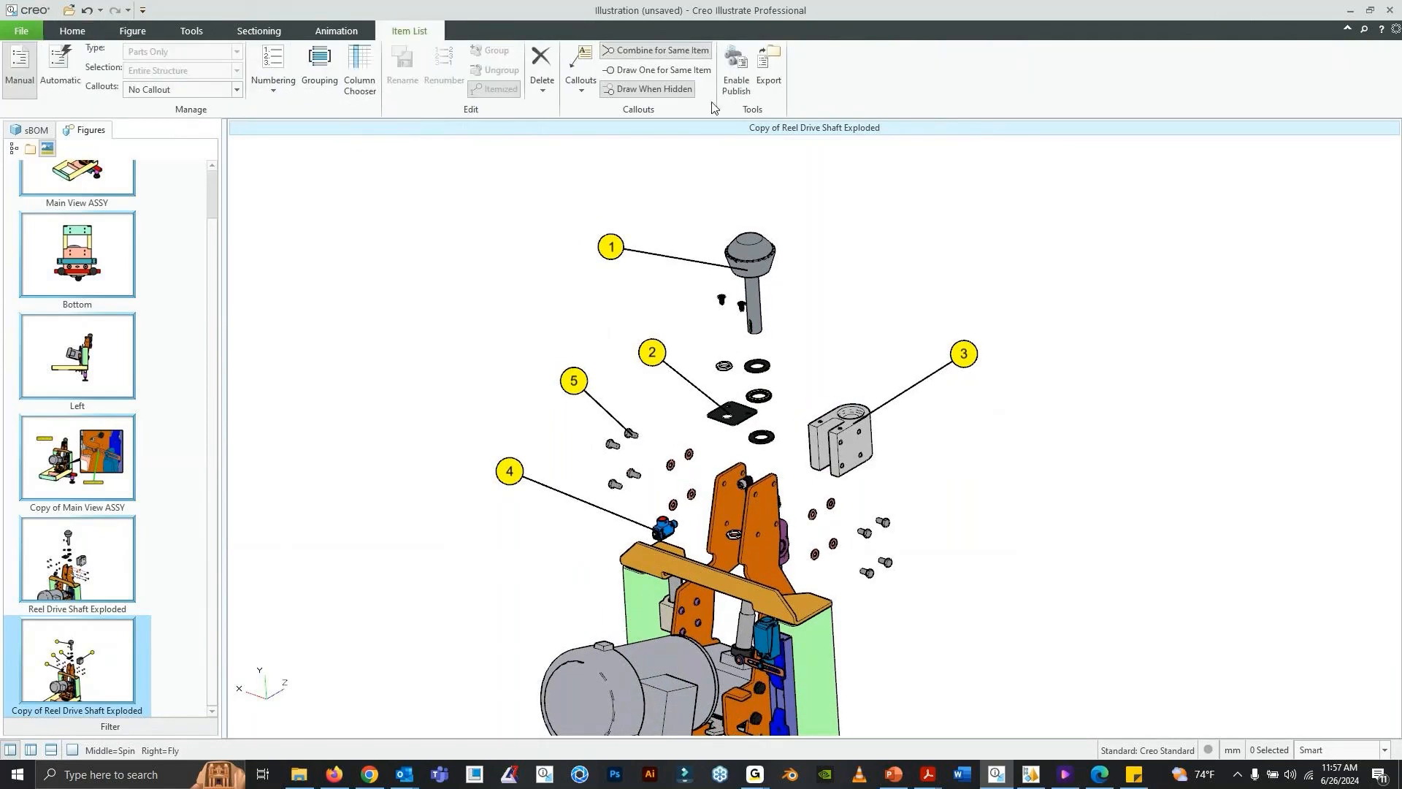
pyautogui.click(767, 86)
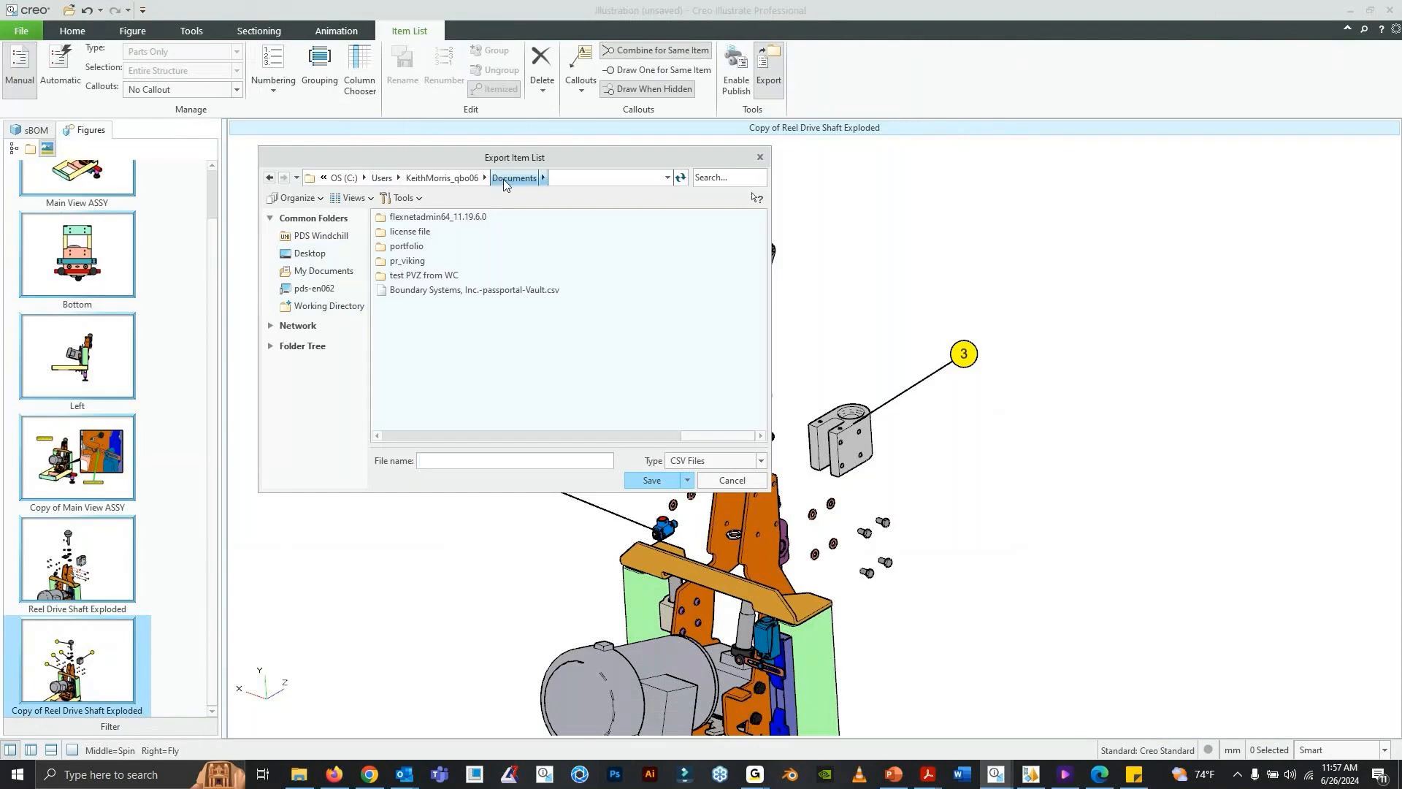
pyautogui.click(712, 482)
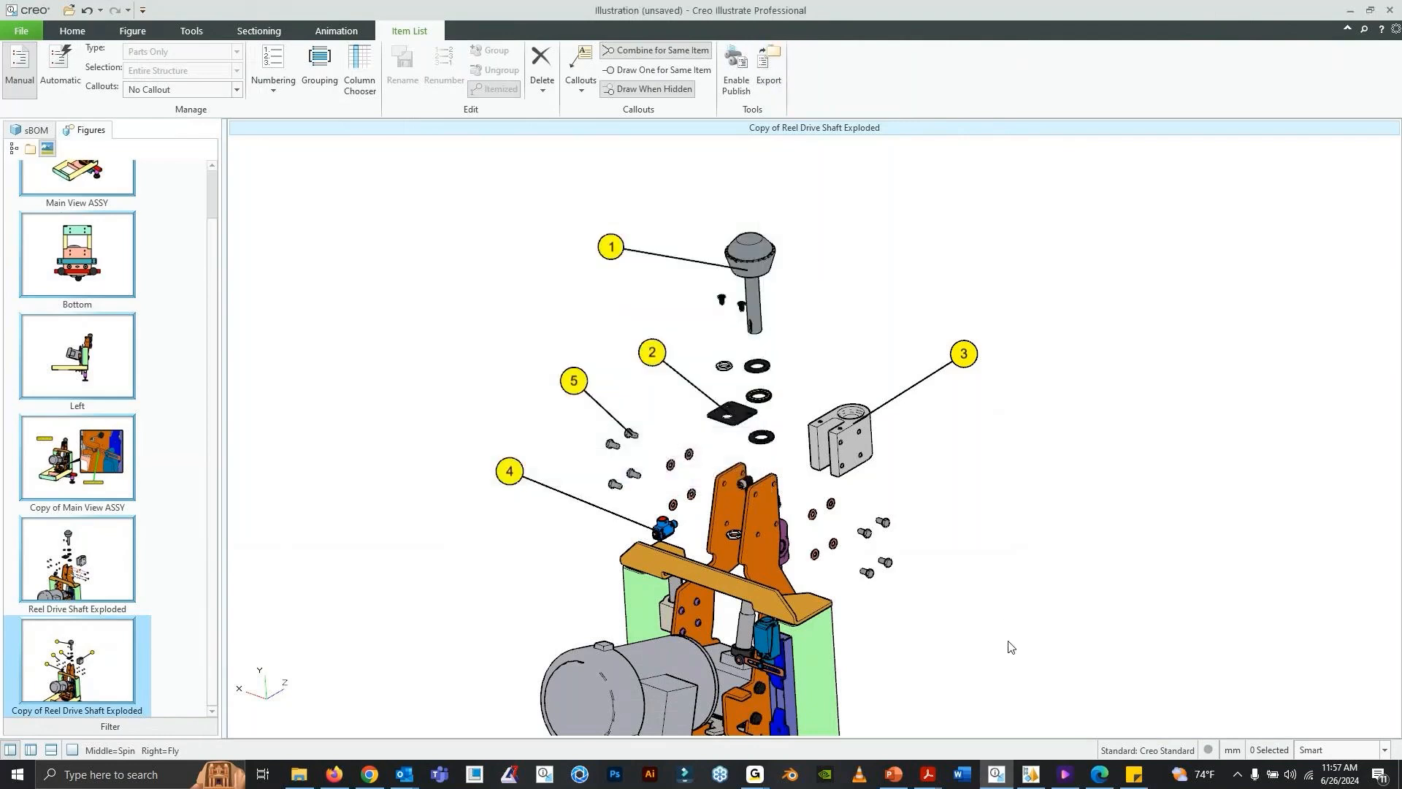
# - Open the Reel Drive shaft item list spreadsheet in Excel and fit the Item Tag and QTY column widths to their contents
pyautogui.click(304, 782)
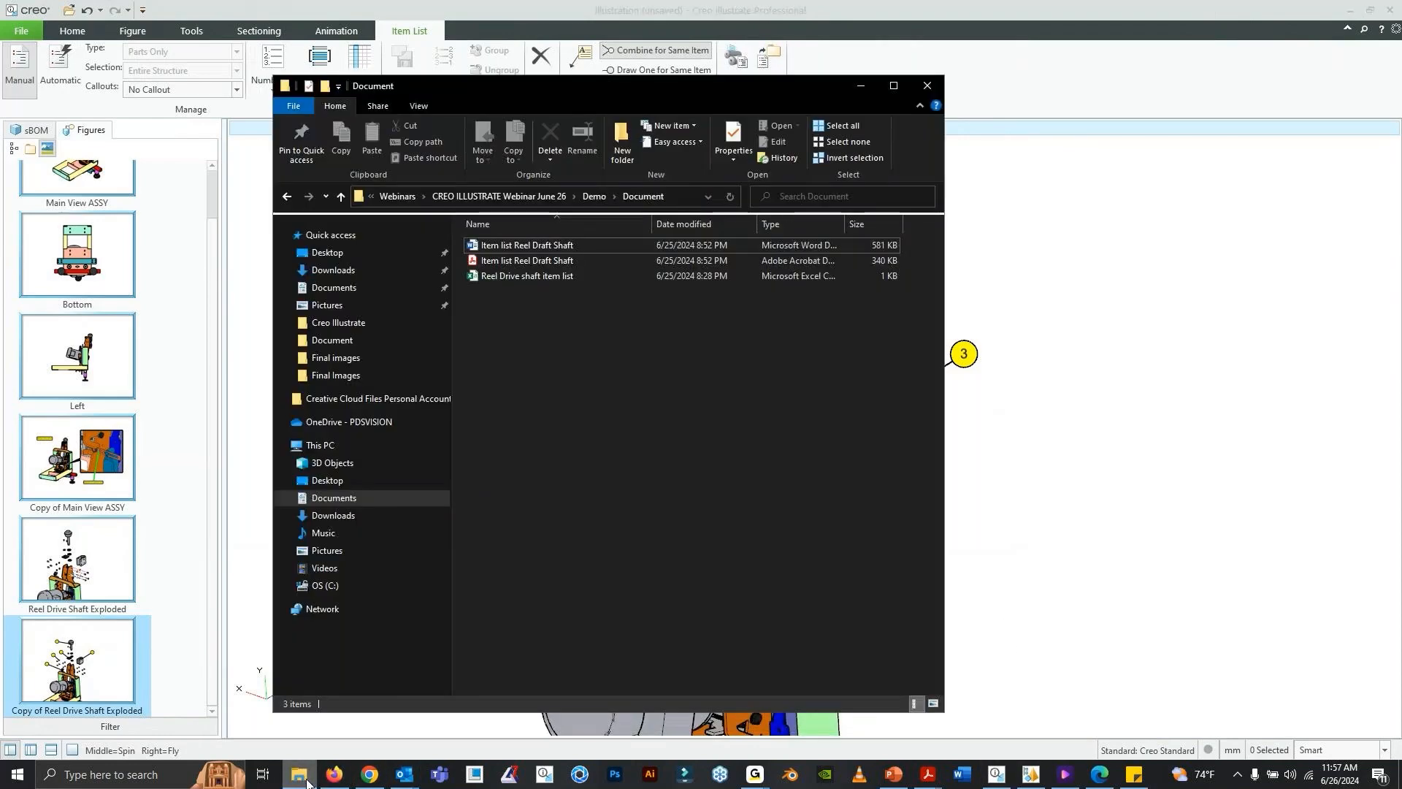
pyautogui.doubleClick(528, 282)
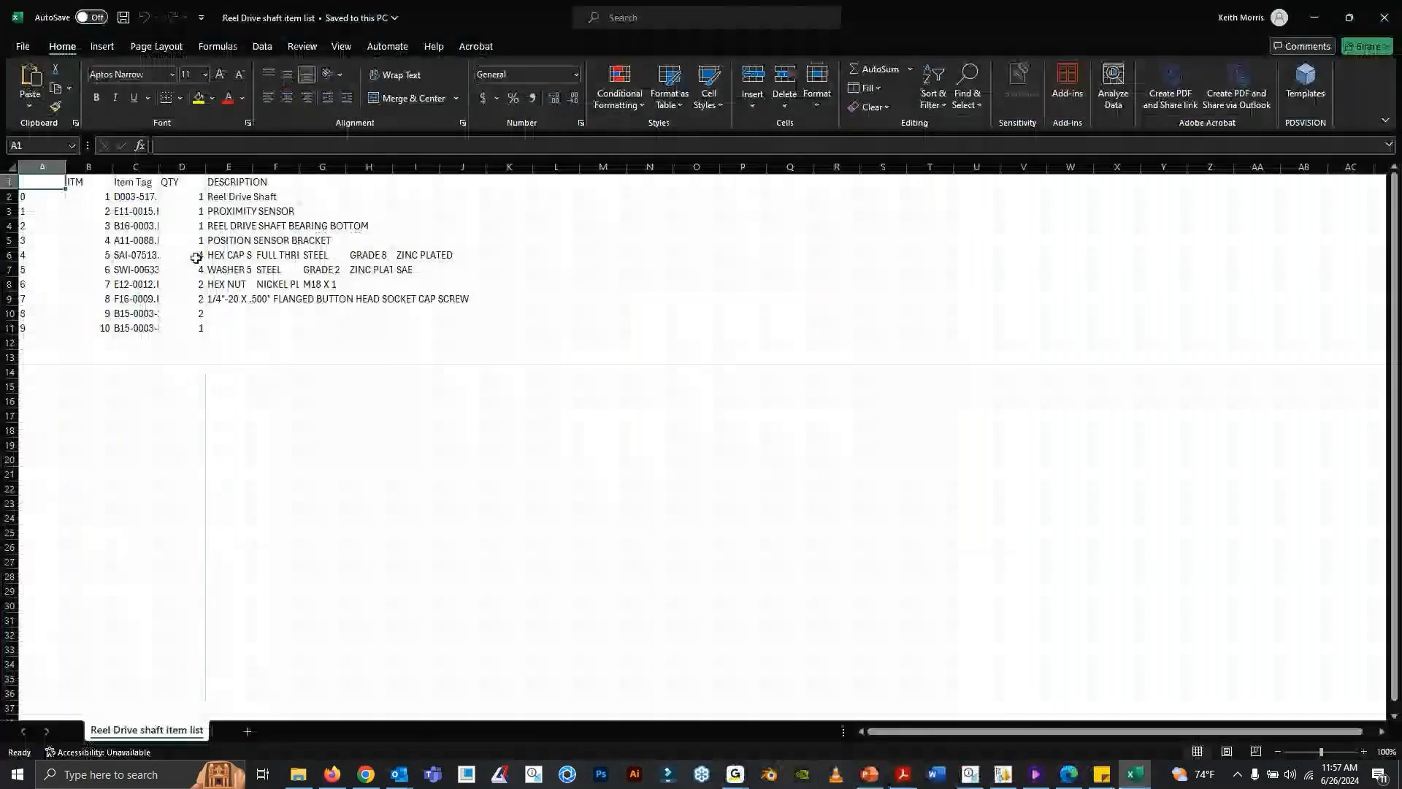
pyautogui.moveTo(206, 167)
pyautogui.mouseDown()
pyautogui.moveTo(219, 169)
pyautogui.moveTo(164, 167)
pyautogui.moveTo(203, 167)
pyautogui.mouseUp()
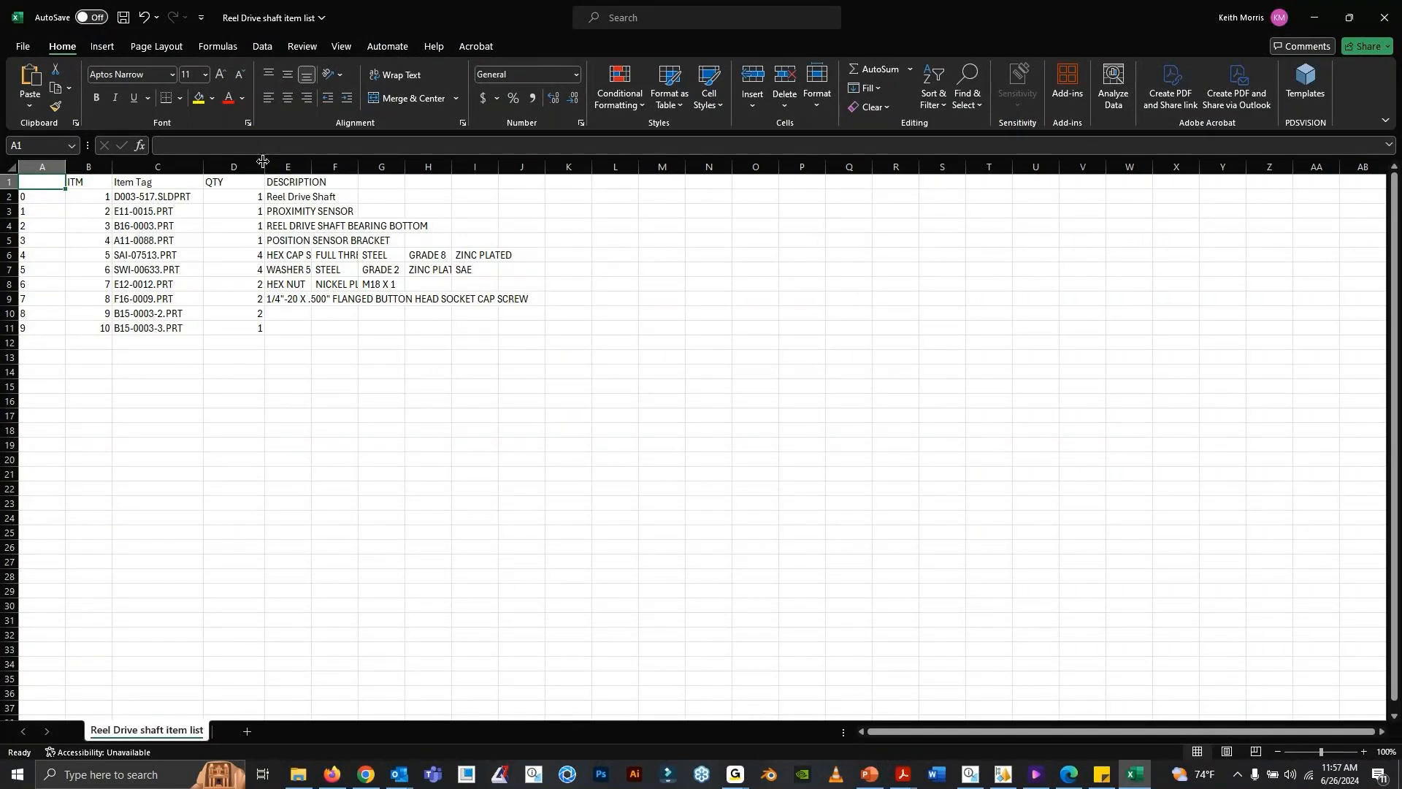
pyautogui.moveTo(263, 161); pyautogui.dragTo(278, 161)
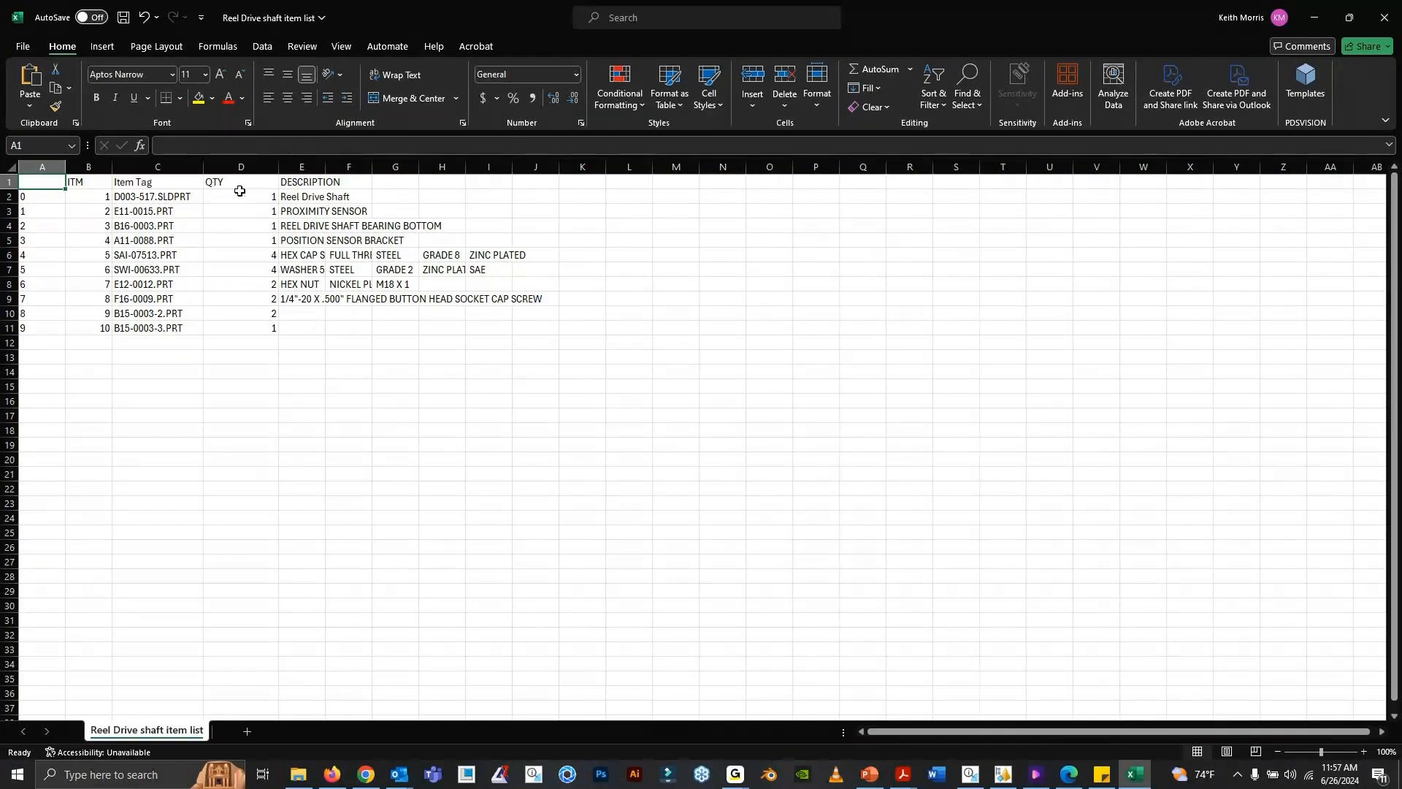
pyautogui.doubleClick(278, 170)
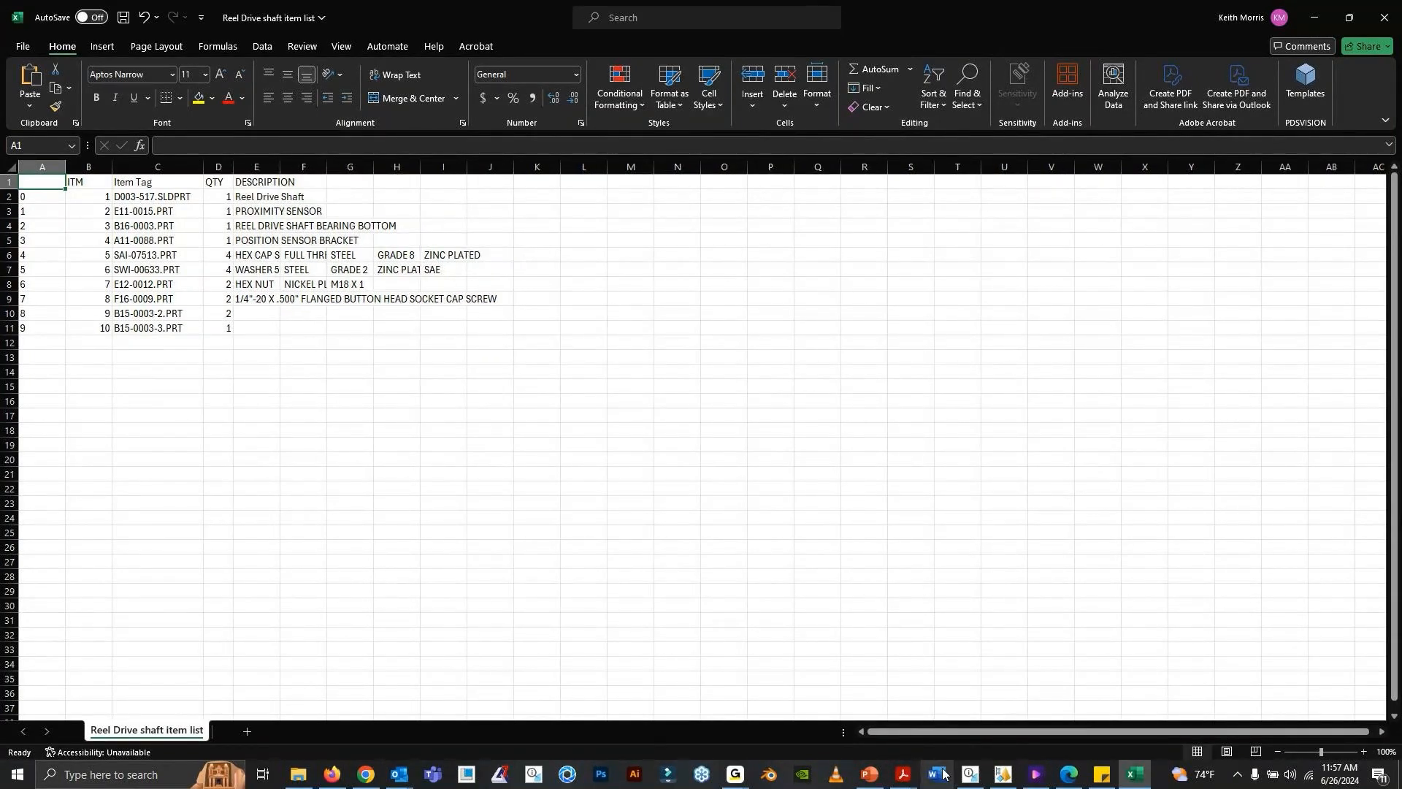
# - Open the Word document Item list Reel Draft Shaft and examine its exploded figure and item table
pyautogui.click(937, 775)
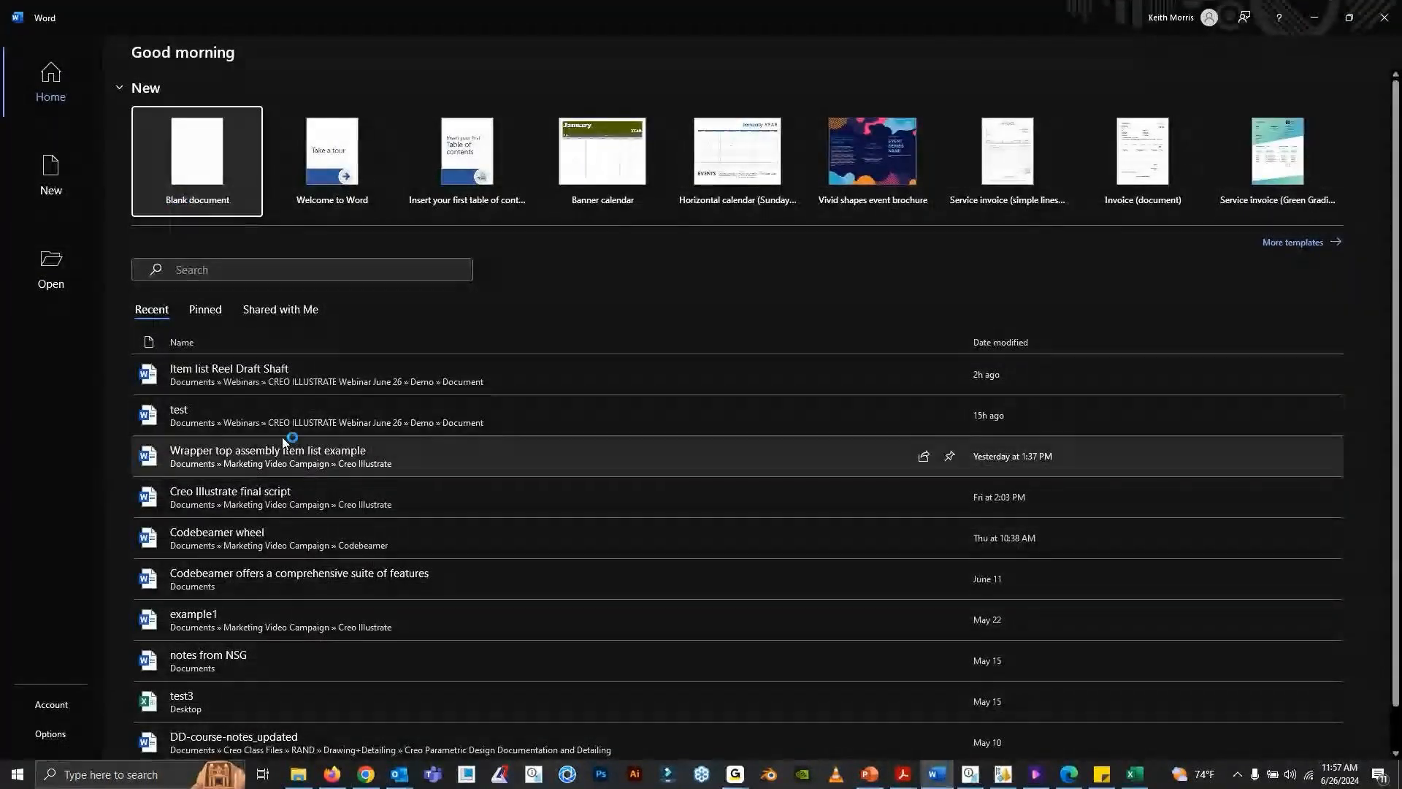
pyautogui.click(276, 370)
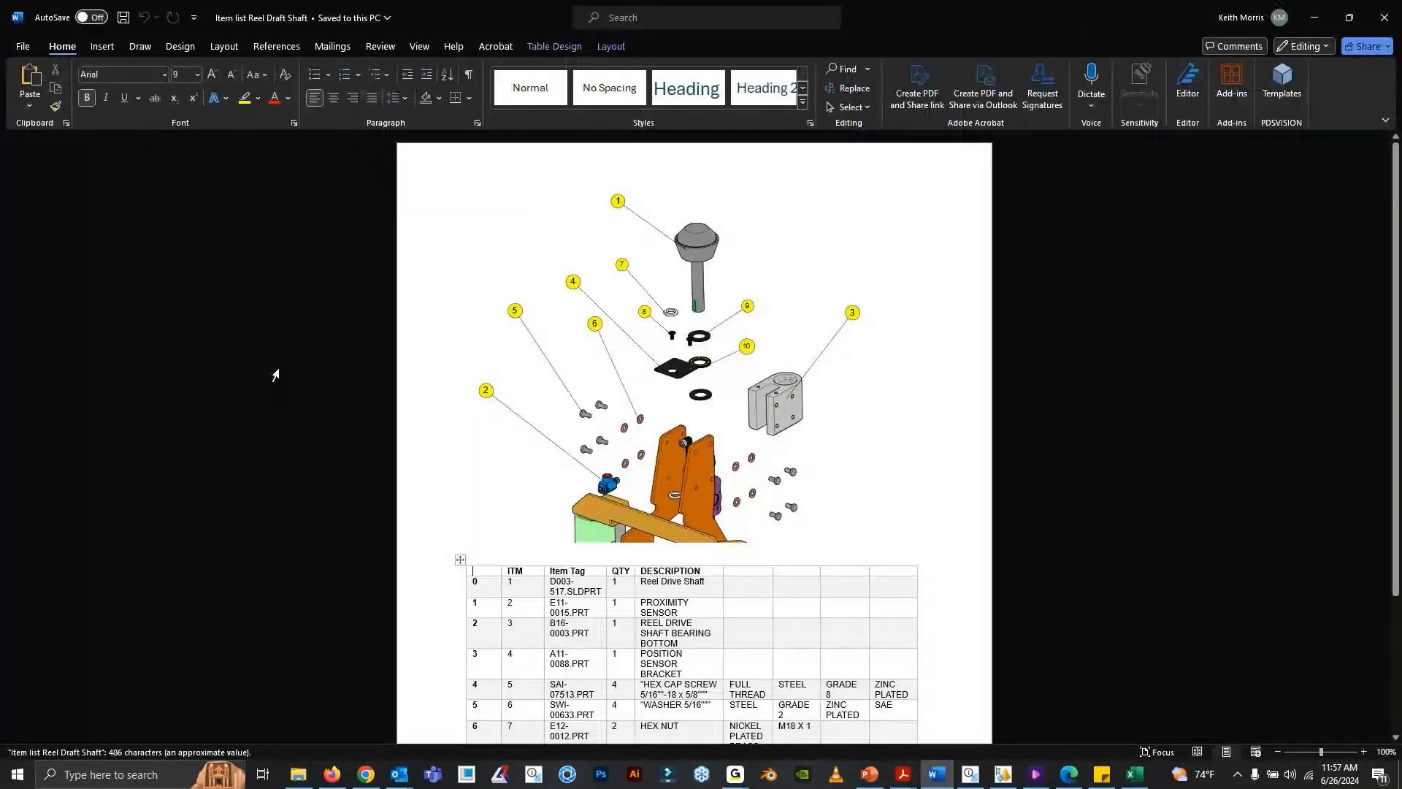
pyautogui.scroll(-1, 823, 517)
pyautogui.scroll(2, 824, 517)
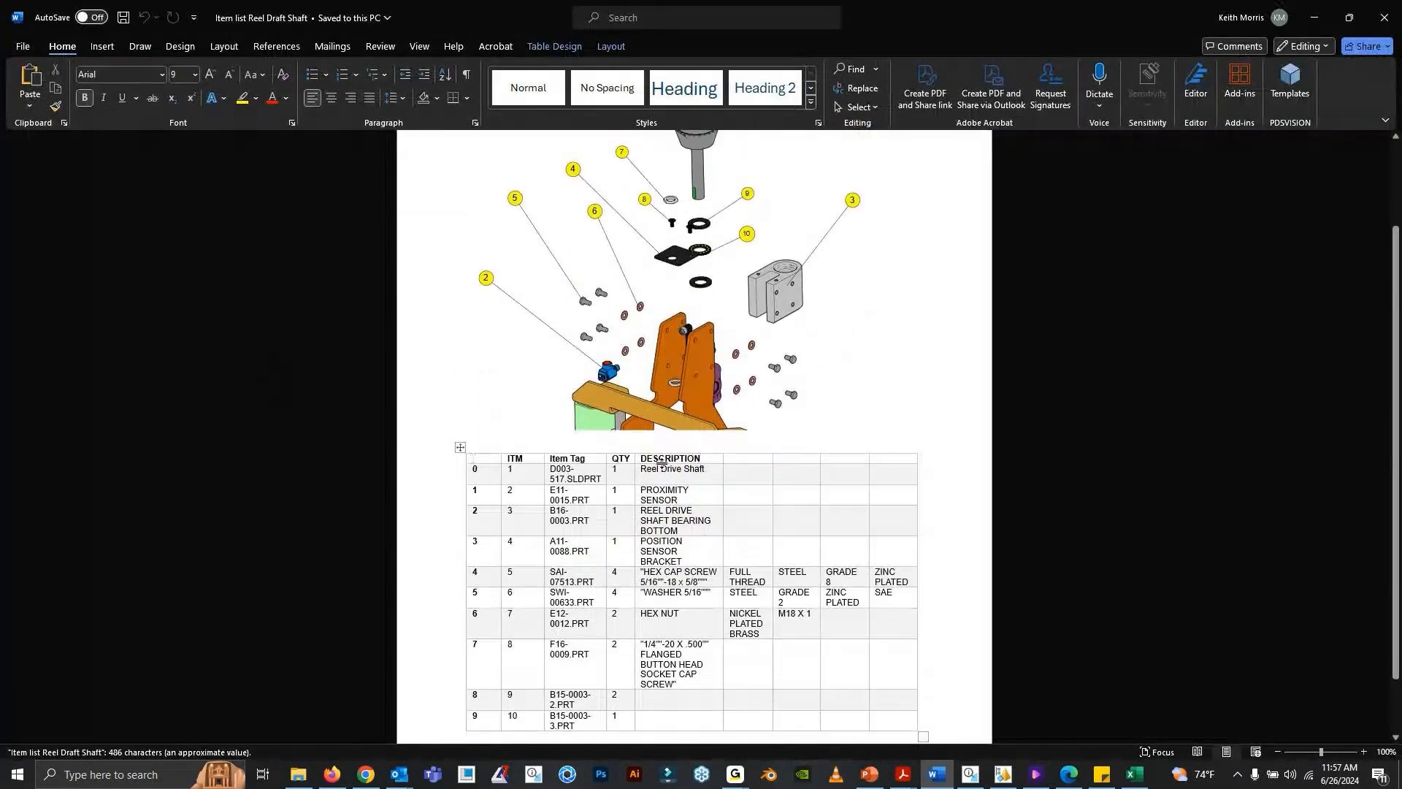
pyautogui.scroll(-2, 628, 490)
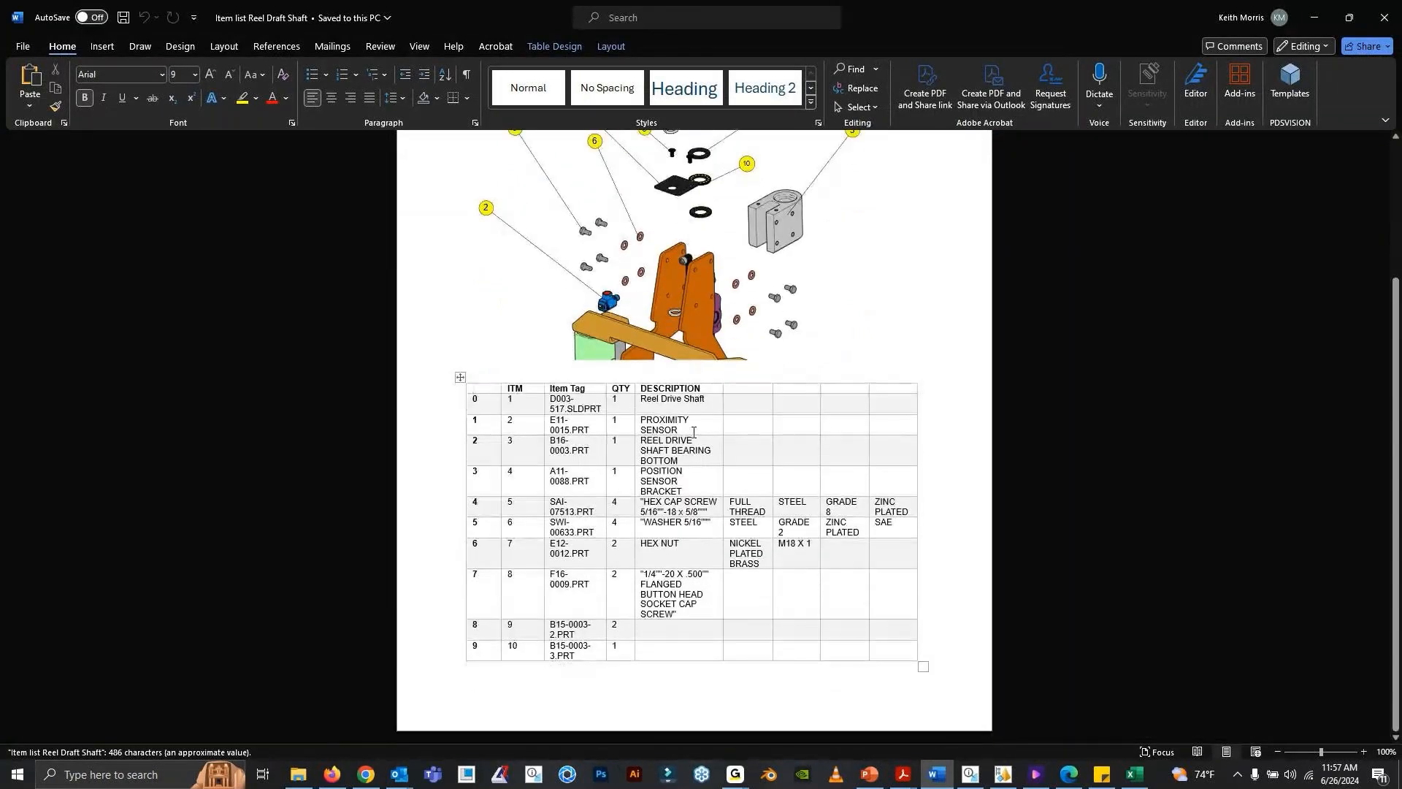
pyautogui.scroll(2, 691, 309)
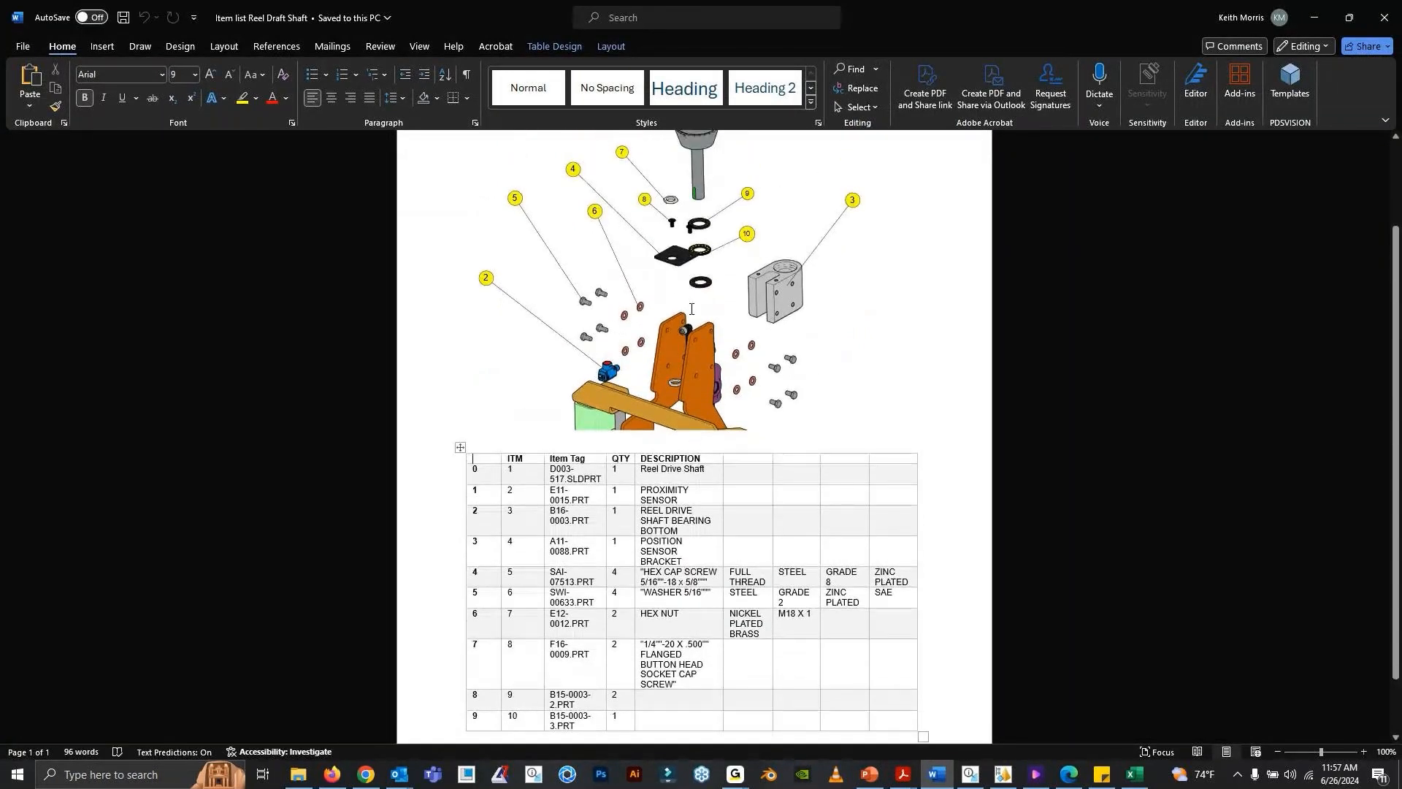
pyautogui.scroll(2, 692, 309)
pyautogui.click(820, 336)
pyautogui.scroll(-3, 804, 342)
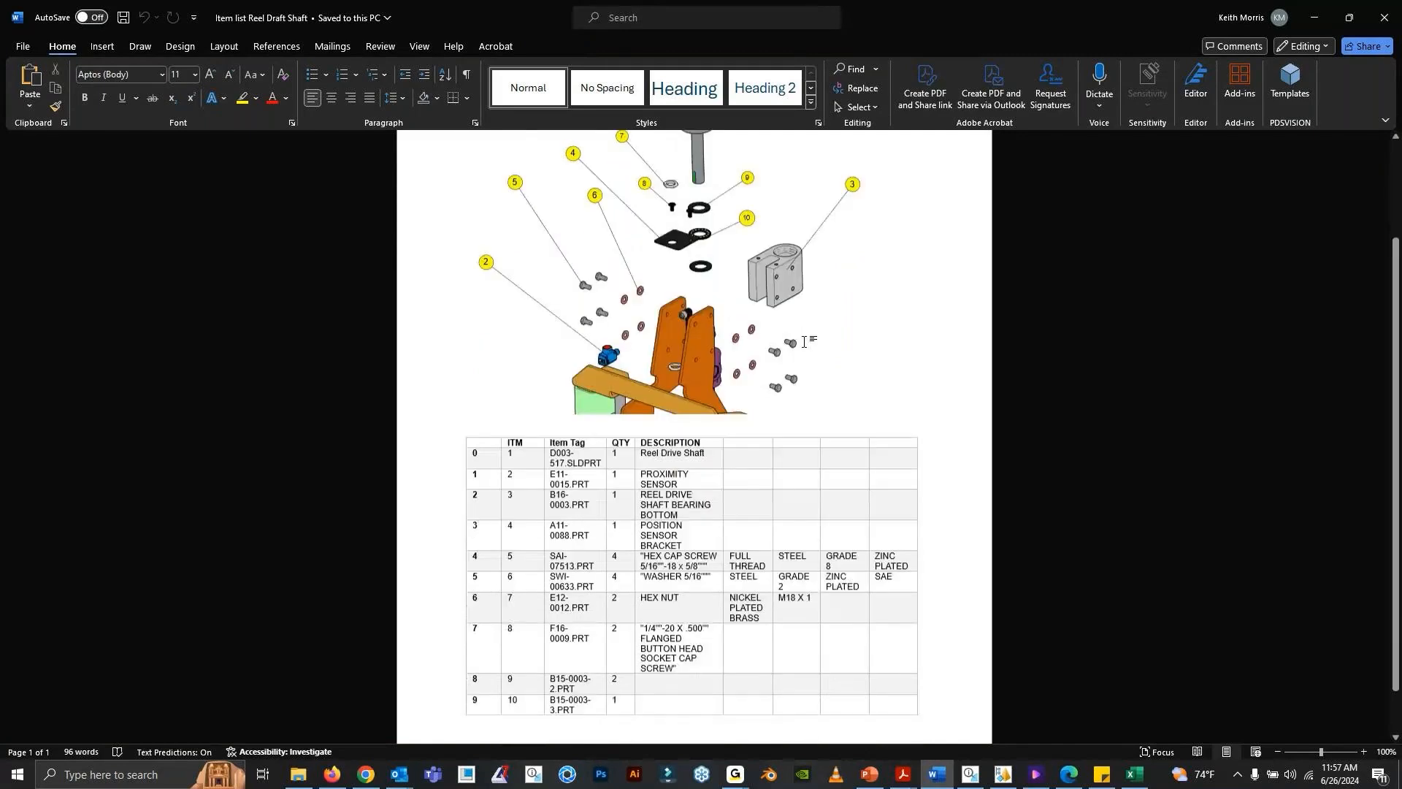
pyautogui.scroll(1, 804, 342)
# - View the Item list Reel Draft Shaft PDF and the item list spreadsheet, ending back in Creo Illustrate
pyautogui.moveTo(891, 780)
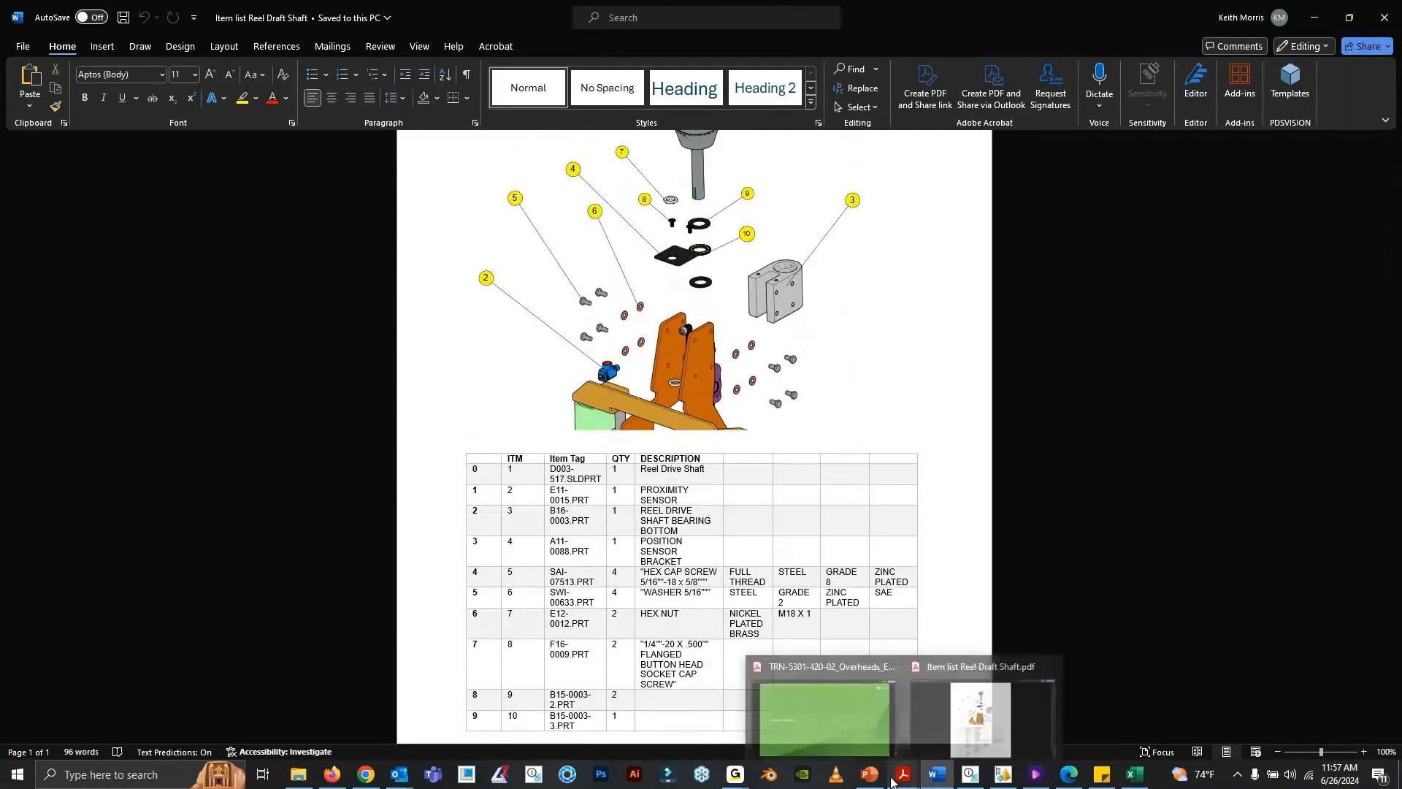
pyautogui.click(981, 713)
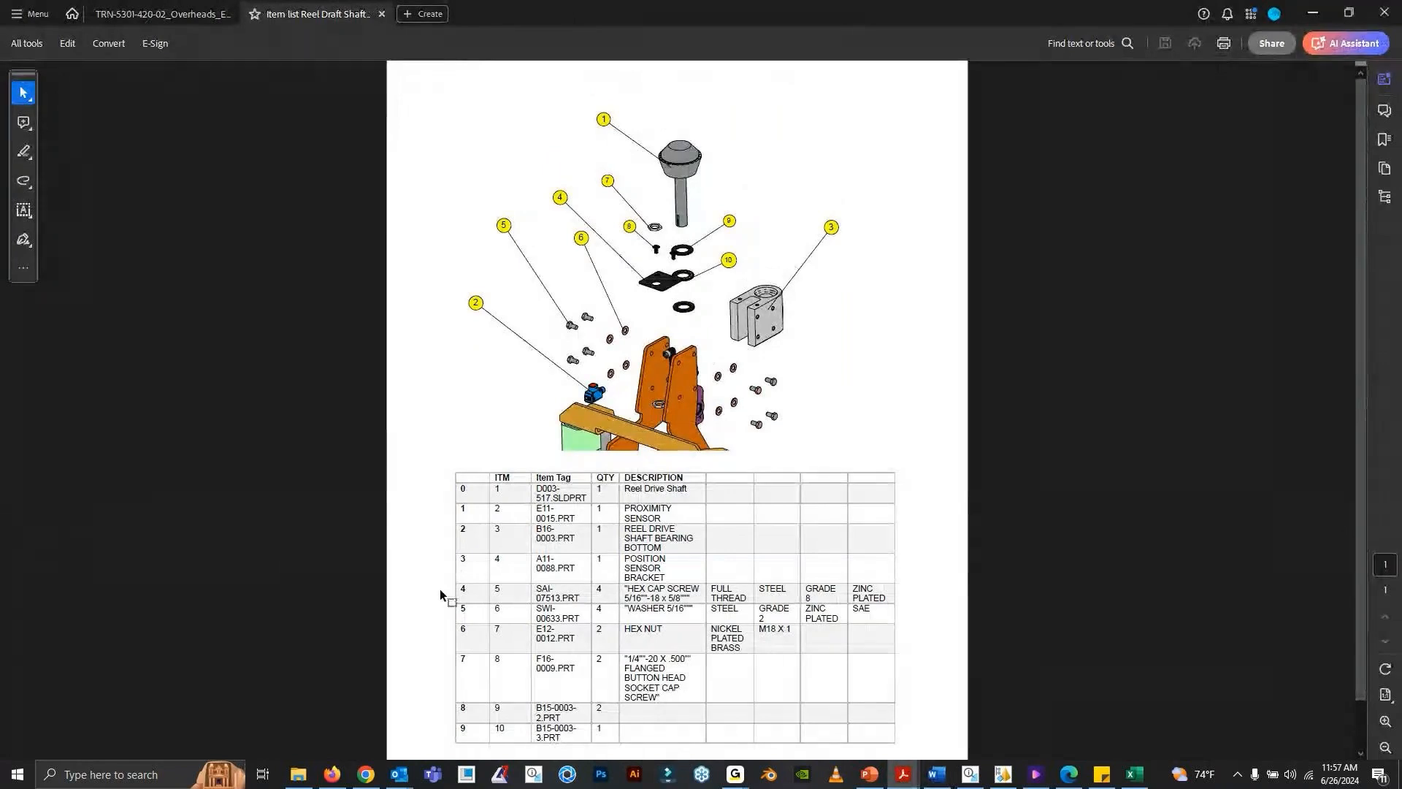
pyautogui.click(970, 774)
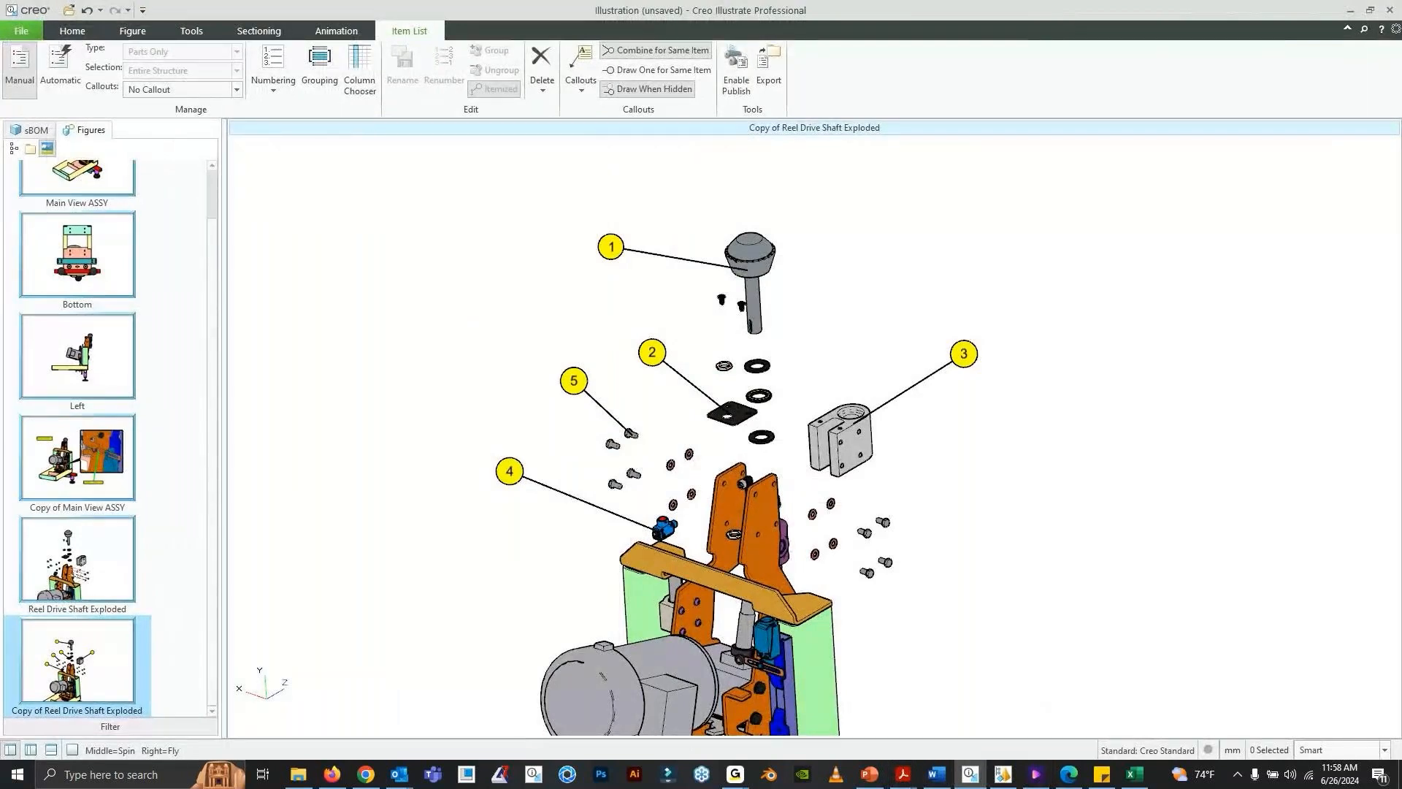
pyautogui.click(1135, 775)
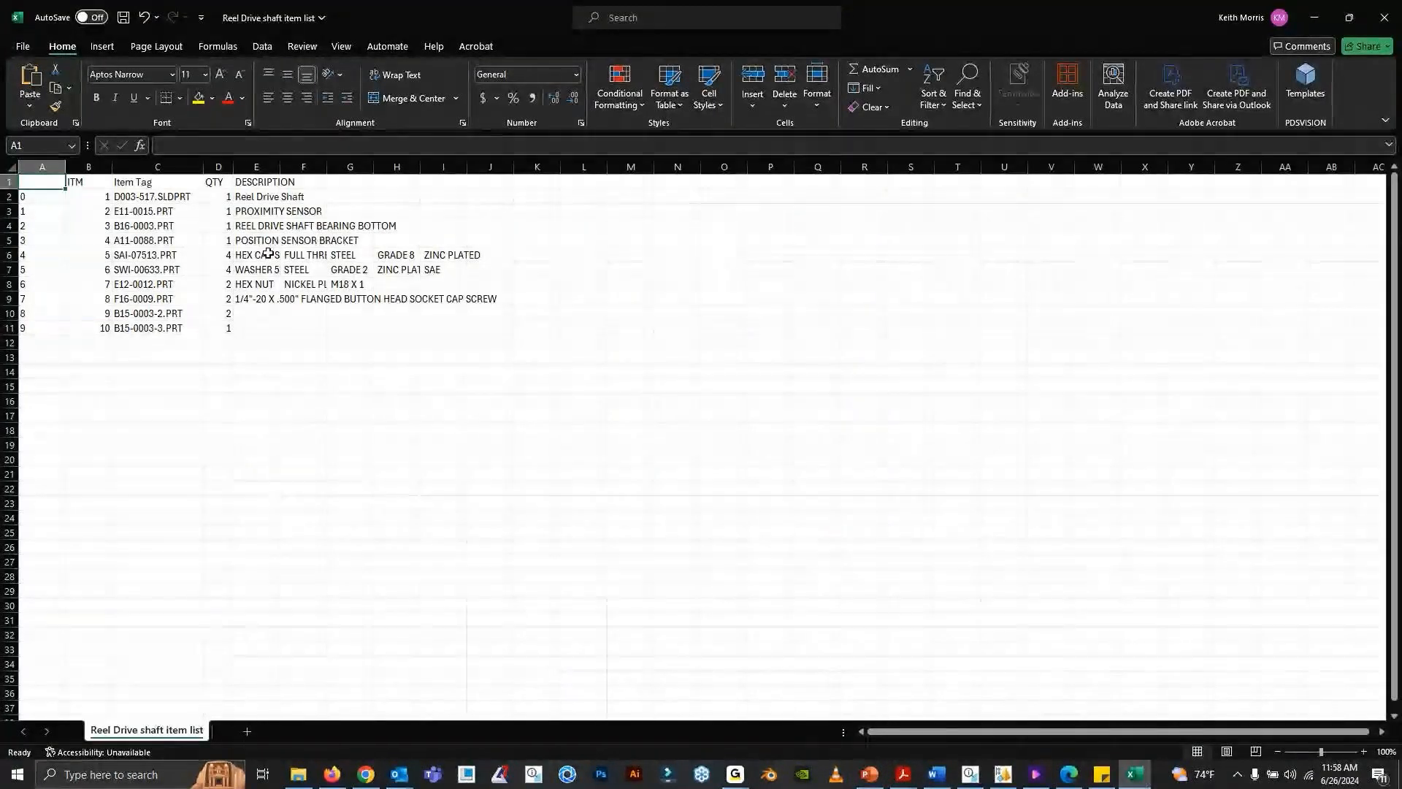
pyautogui.click(1315, 18)
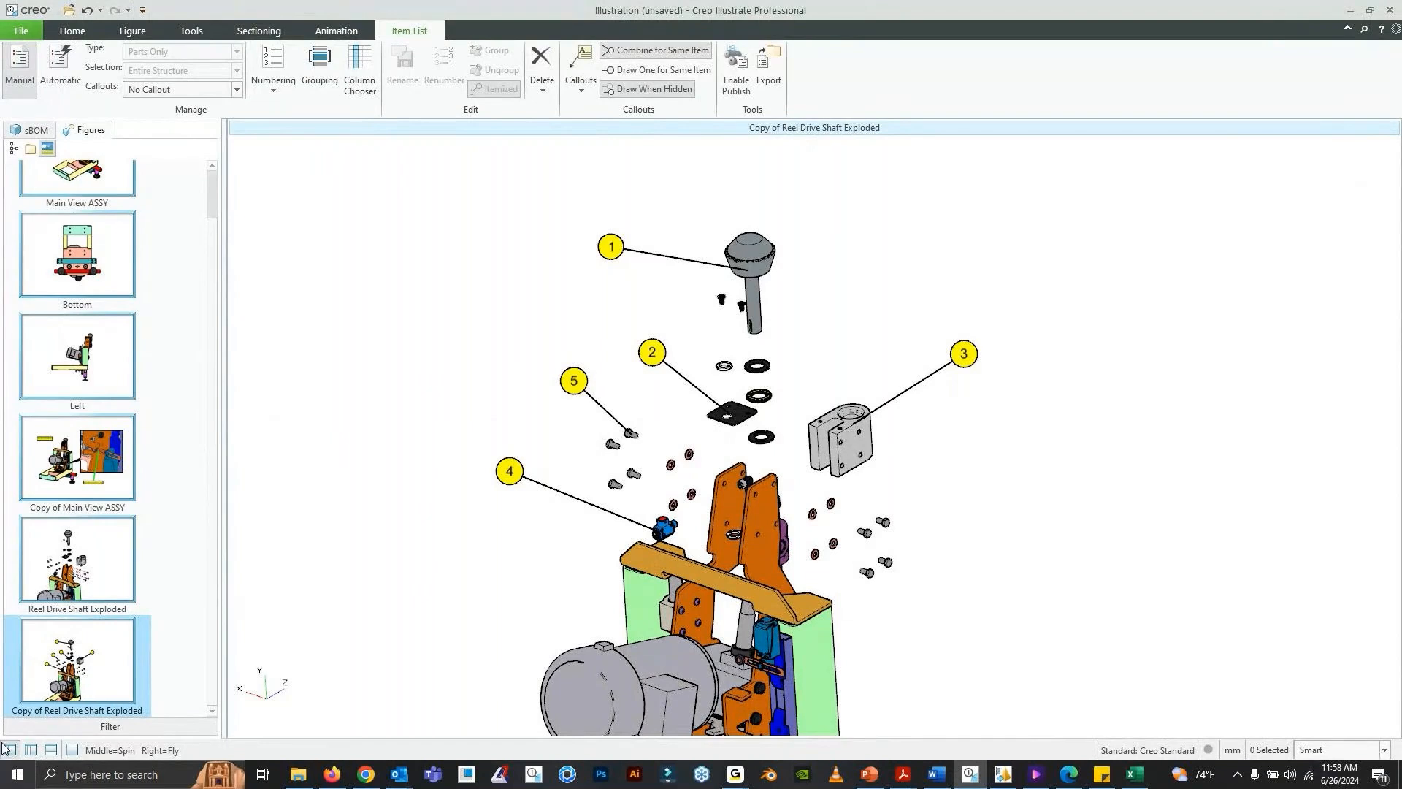
# - Rename the figure Copy of Reel Drive Shaft Exploded as Item Numbers Reel Drive Shaft
pyautogui.rightClick(94, 671)
pyautogui.click(133, 586)
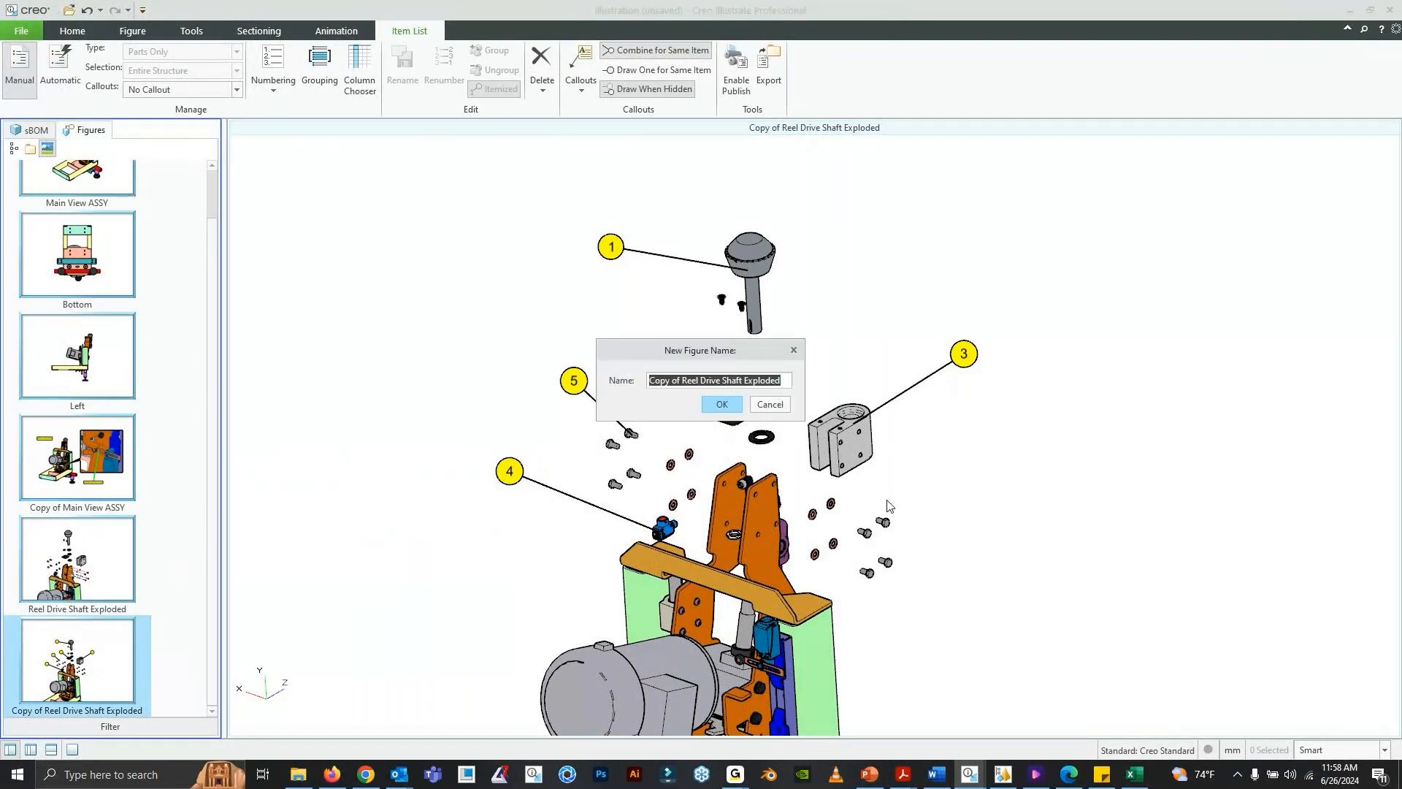
pyautogui.write('Item Num')
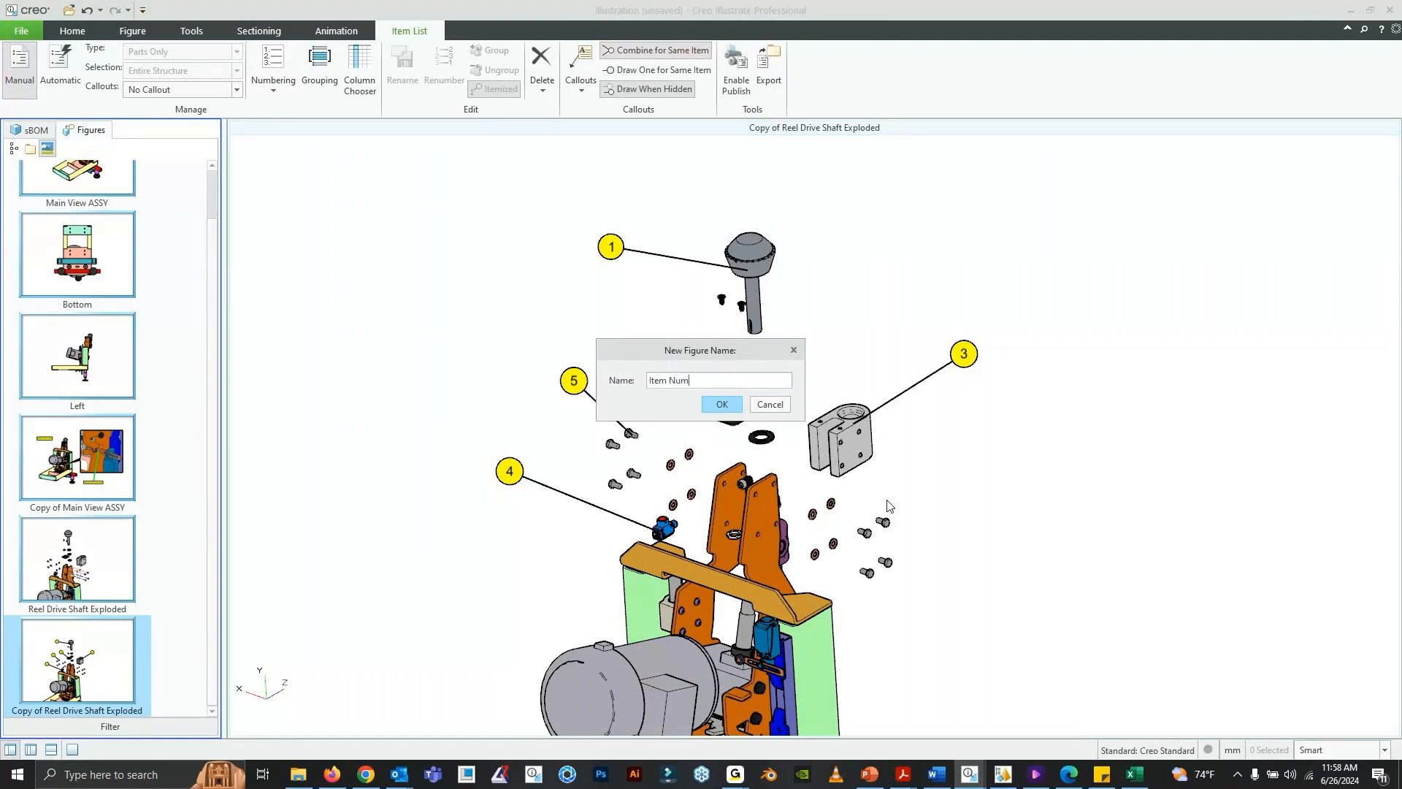
pyautogui.write('bers Reel Drive Shaft')
pyautogui.click(720, 404)
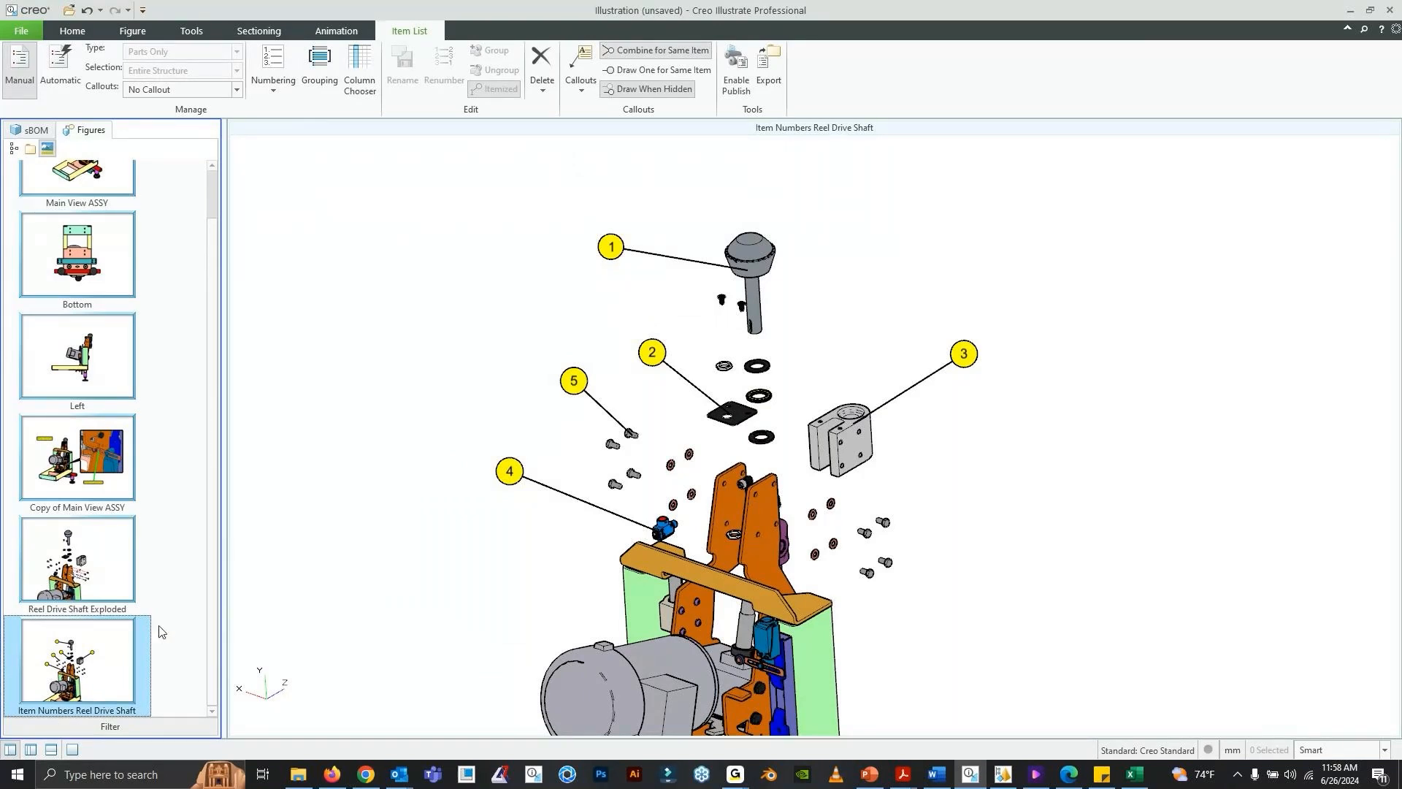
# - Duplicate the Item Numbers Reel Drive Shaft figure and delete all five item-number callouts from the copy
pyautogui.rightClick(100, 664)
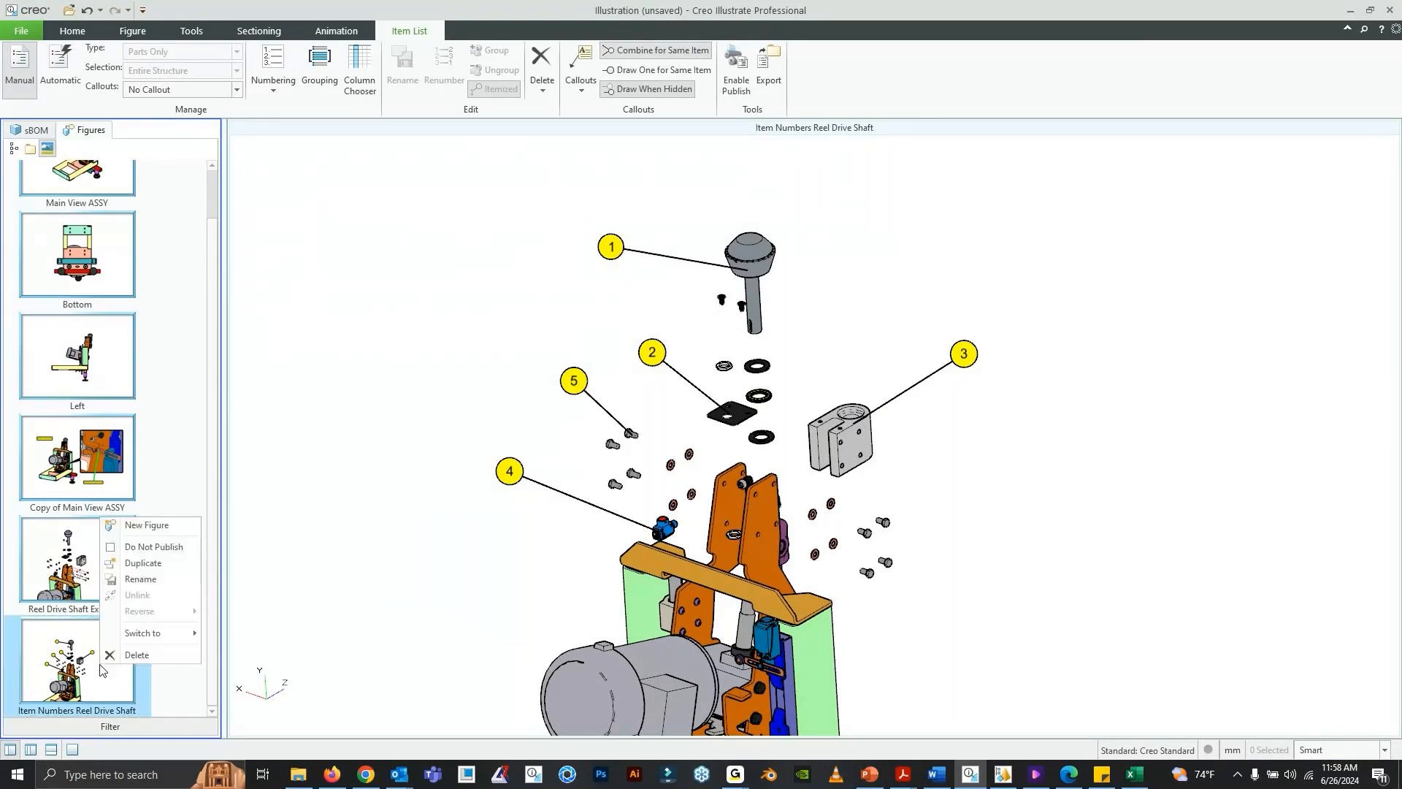
pyautogui.click(145, 564)
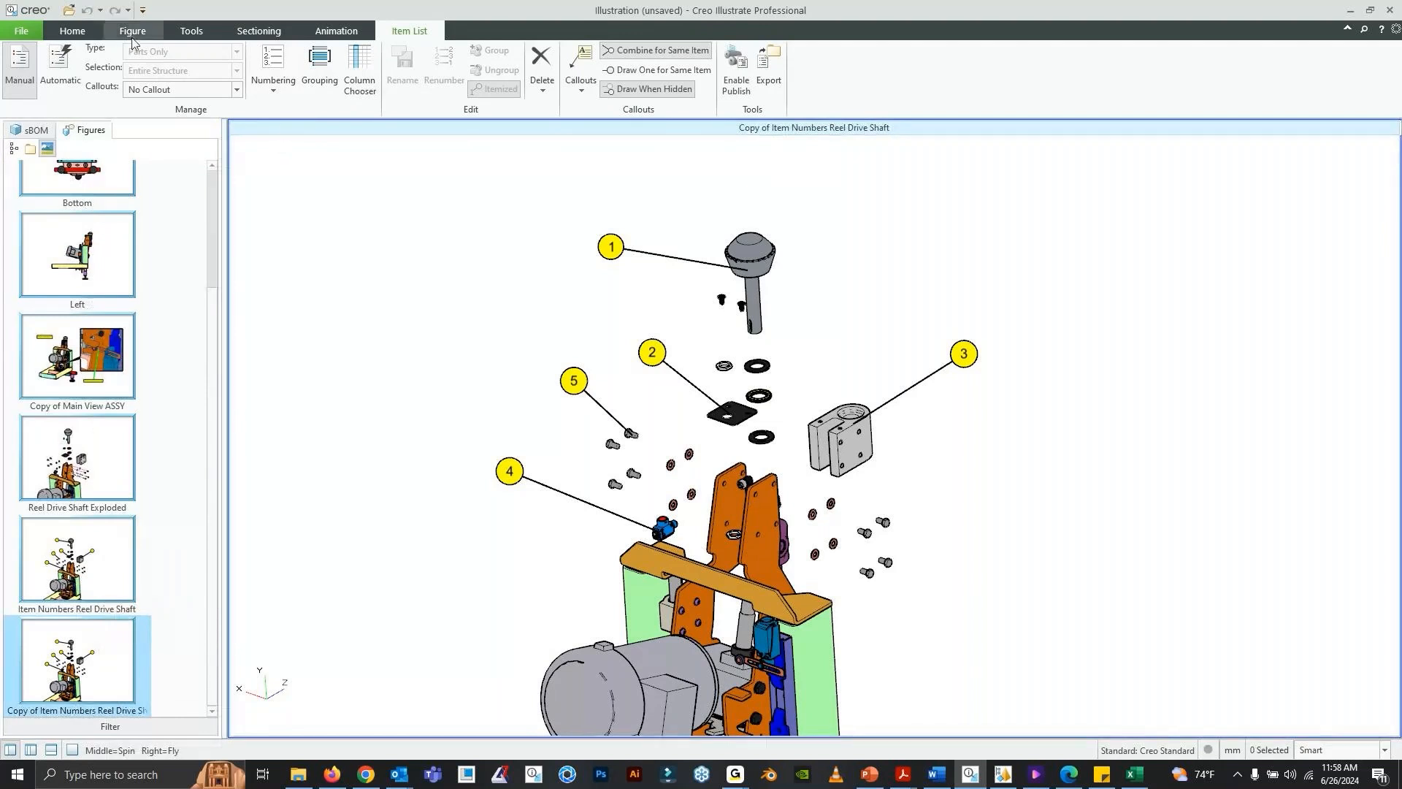
pyautogui.click(94, 36)
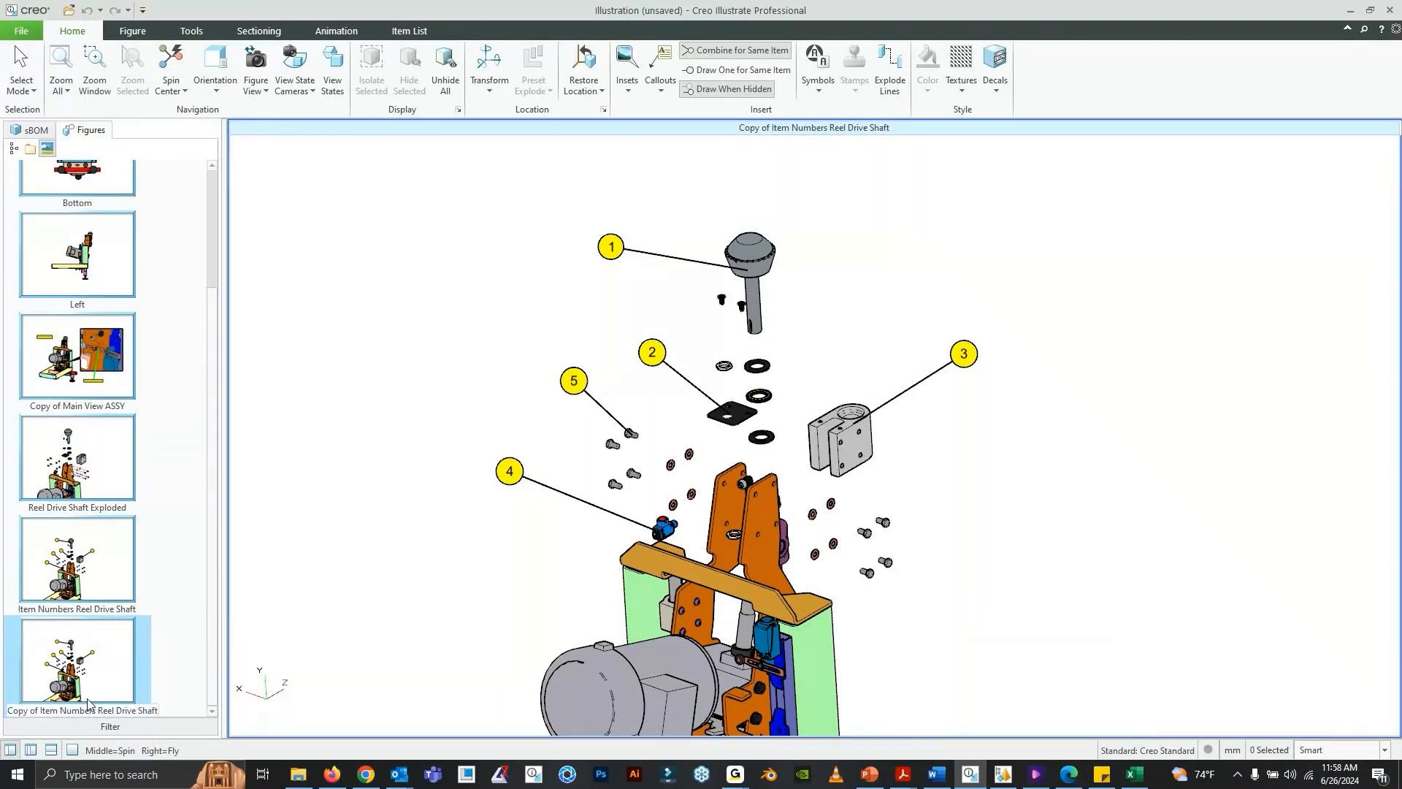
pyautogui.click(511, 461)
pyautogui.press('Delete')
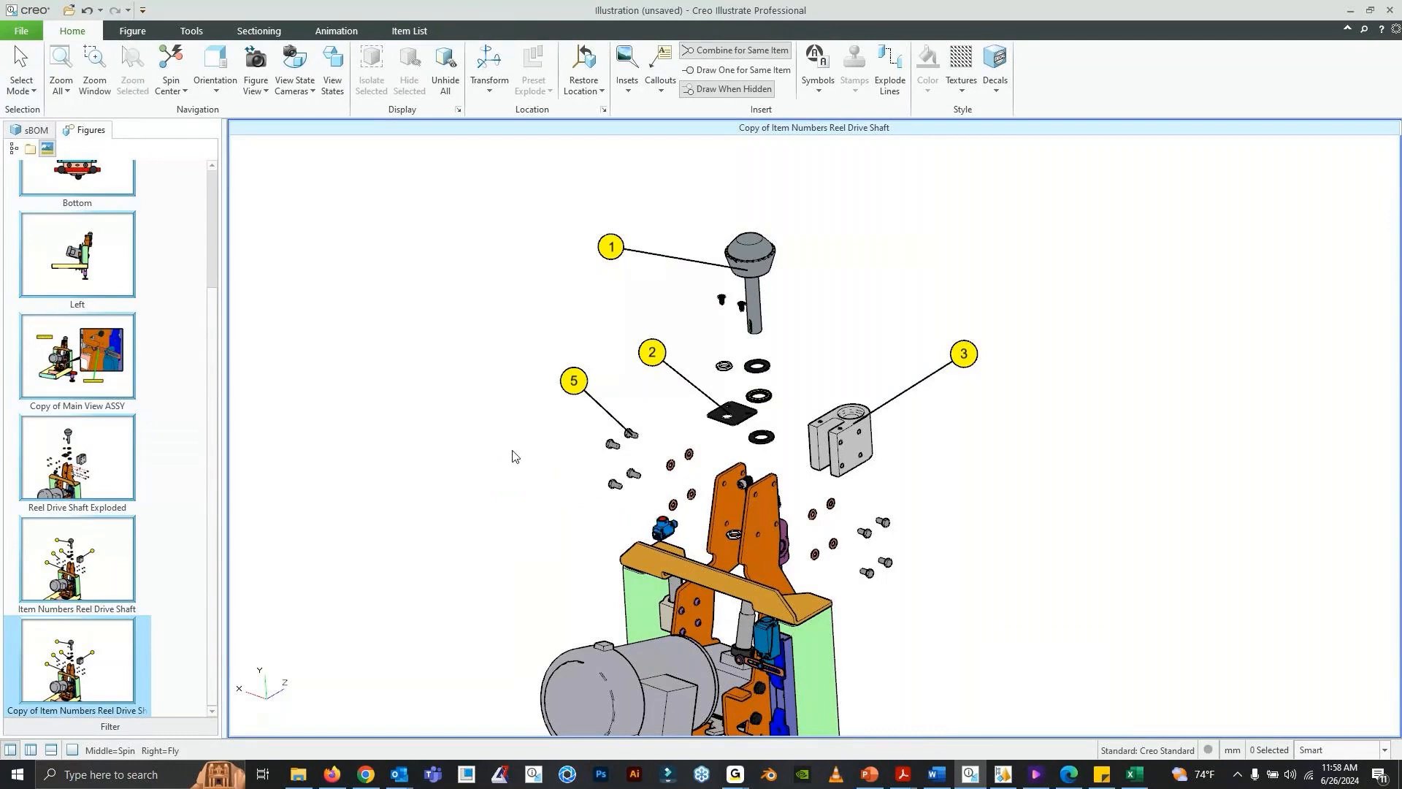
pyautogui.click(574, 380)
pyautogui.press('Delete')
pyautogui.click(652, 352)
pyautogui.press('Delete')
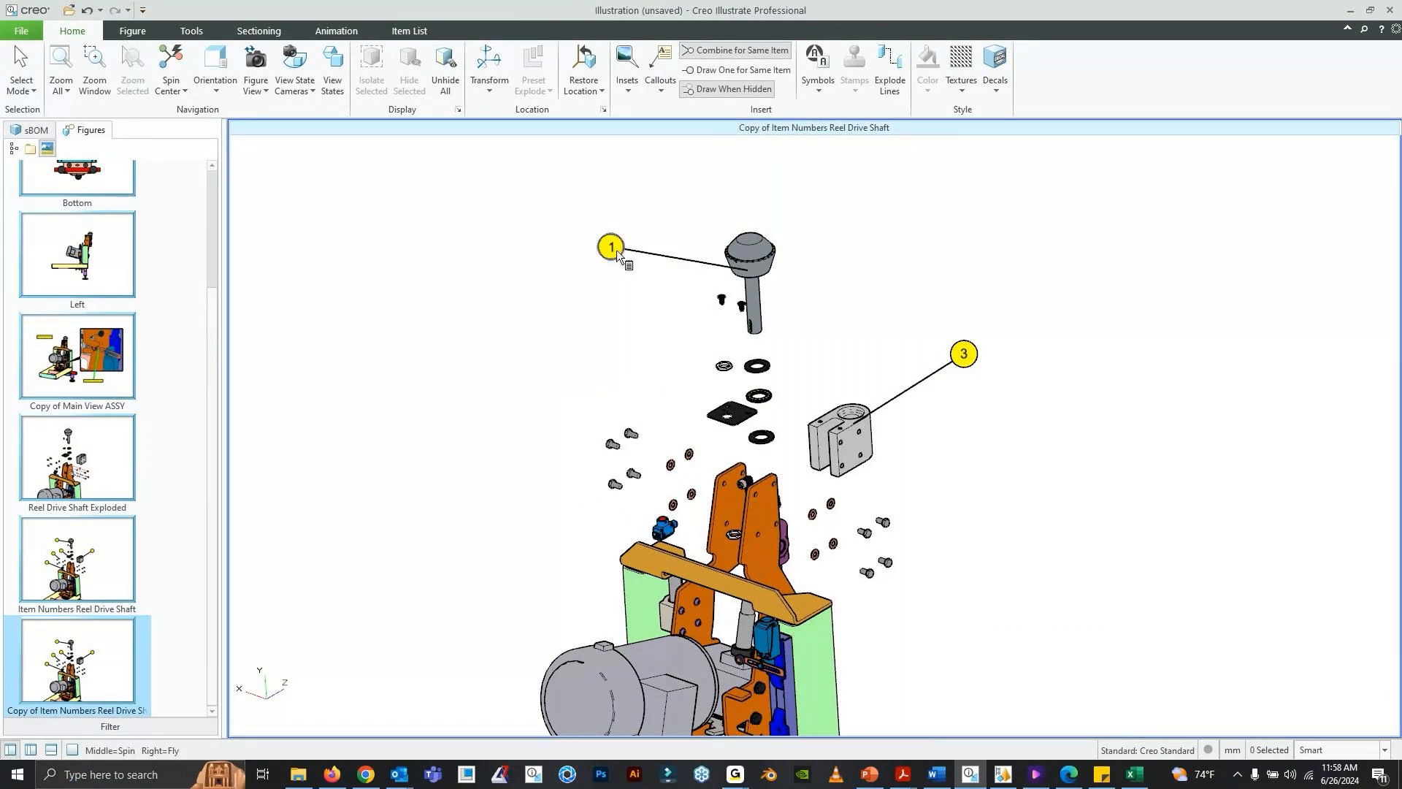
pyautogui.click(617, 250)
pyautogui.press('Delete')
pyautogui.click(966, 355)
pyautogui.press('Delete')
# - Create an animation sequence for the Copy of Item Numbers Reel Drive Shaft figure
pyautogui.moveTo(807, 413); pyautogui.dragTo(874, 406, button='middle')
pyautogui.scroll(2, 792, 409)
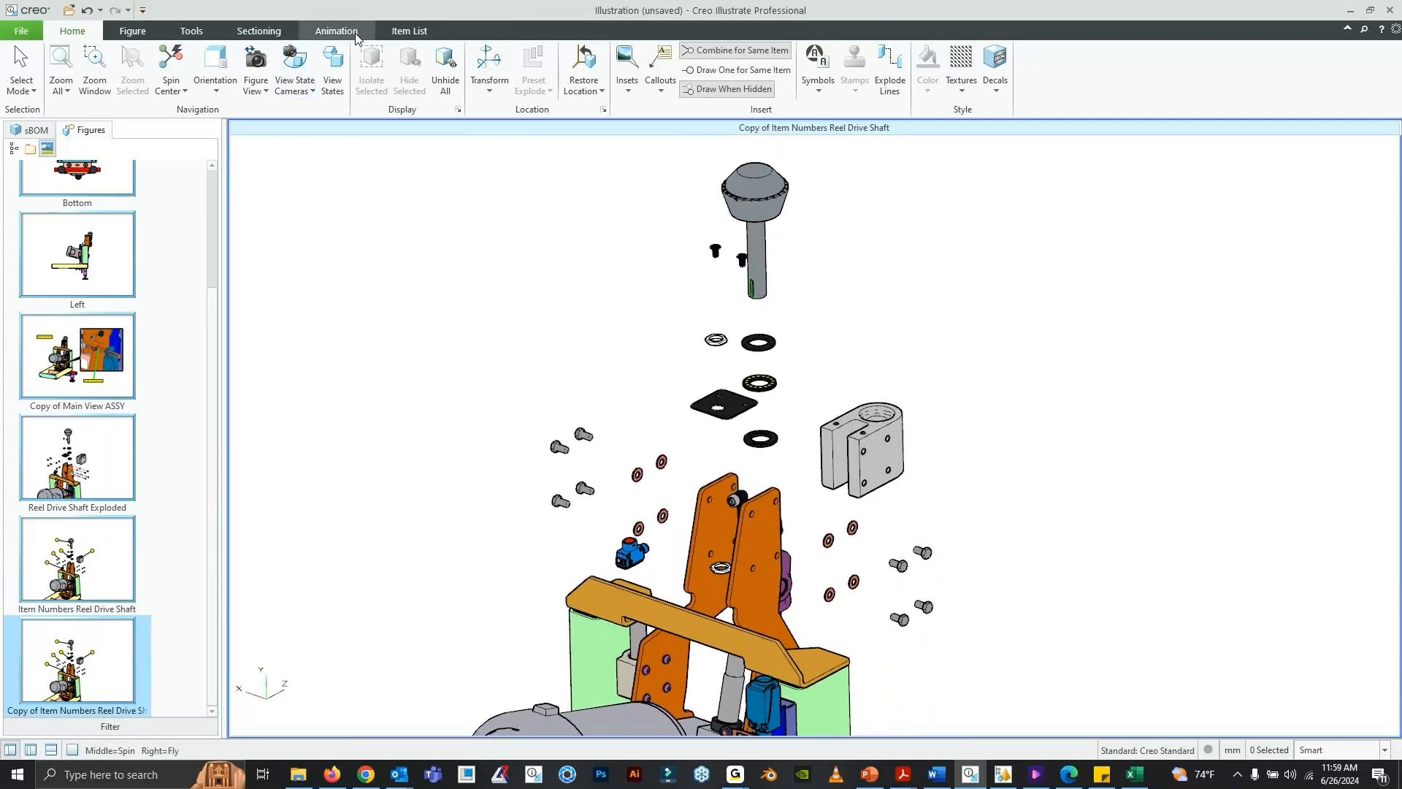
pyautogui.click(356, 32)
pyautogui.click(26, 70)
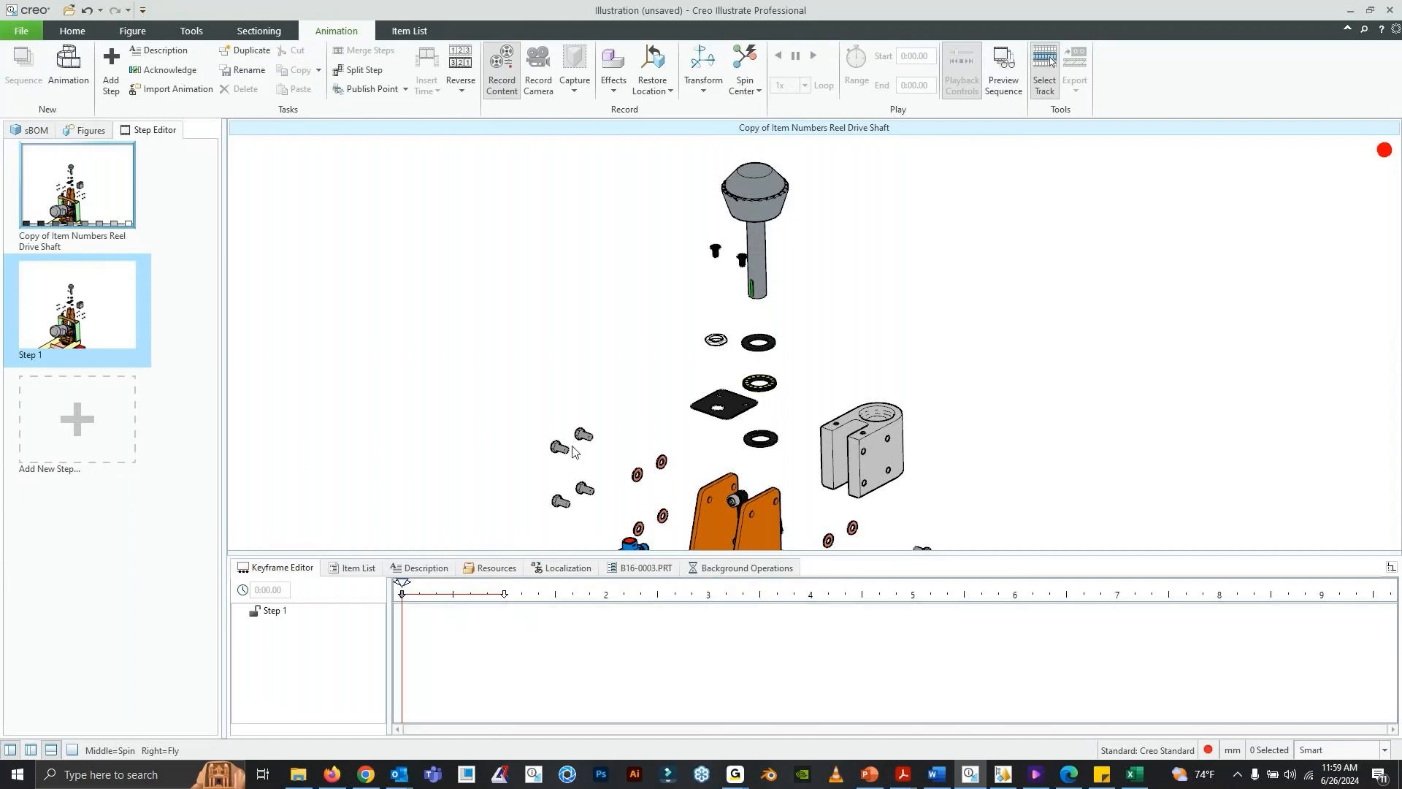
# - Enter the description SECURE PROXIMITY SENSOR for Step 1 of the sequence
pyautogui.scroll(1, 713, 382)
pyautogui.scroll(3, 712, 377)
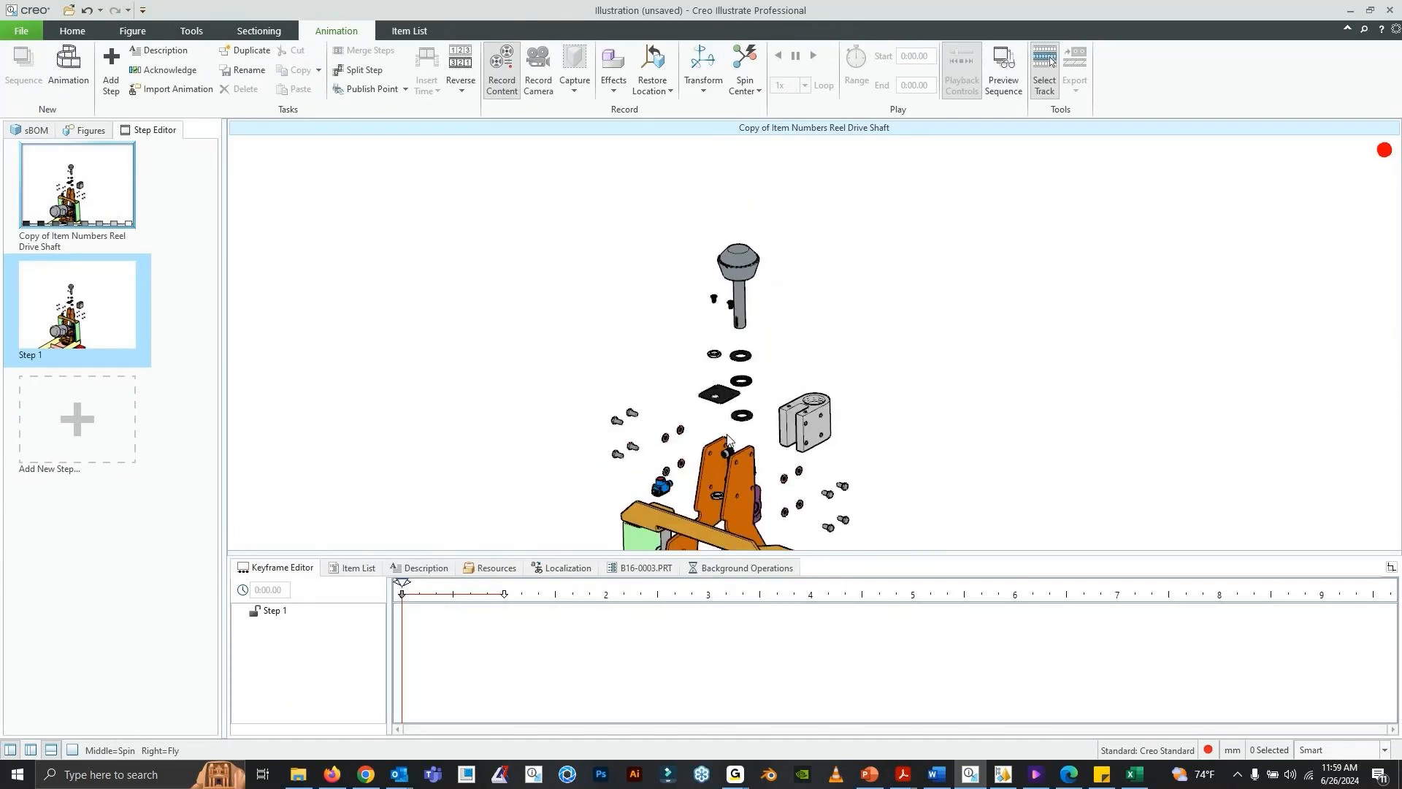
pyautogui.keyDown('shift'); pyautogui.moveTo(738, 464); pyautogui.dragTo(685, 358, button='middle'); pyautogui.keyUp('shift')
pyautogui.scroll(-2, 685, 358)
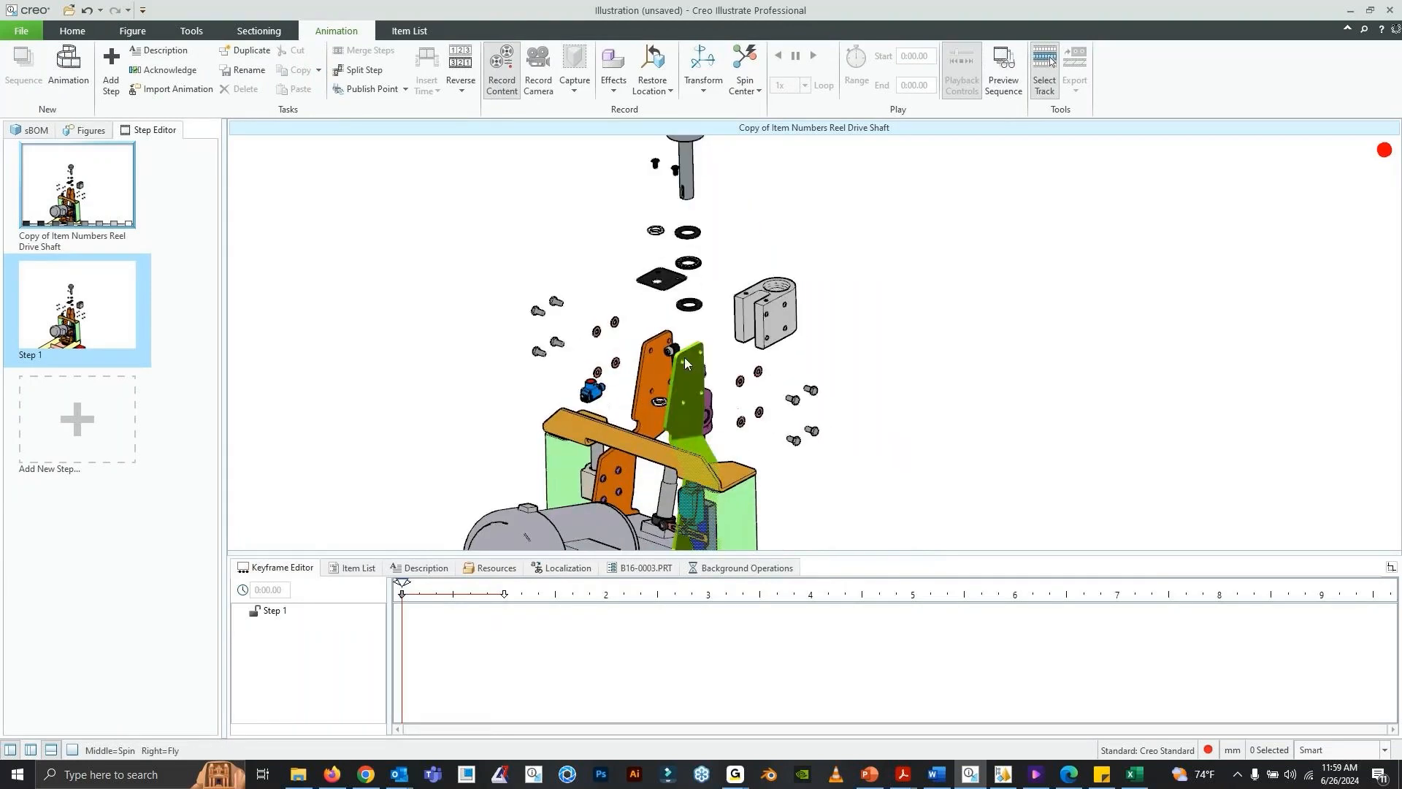
pyautogui.click(442, 573)
pyautogui.click(405, 612)
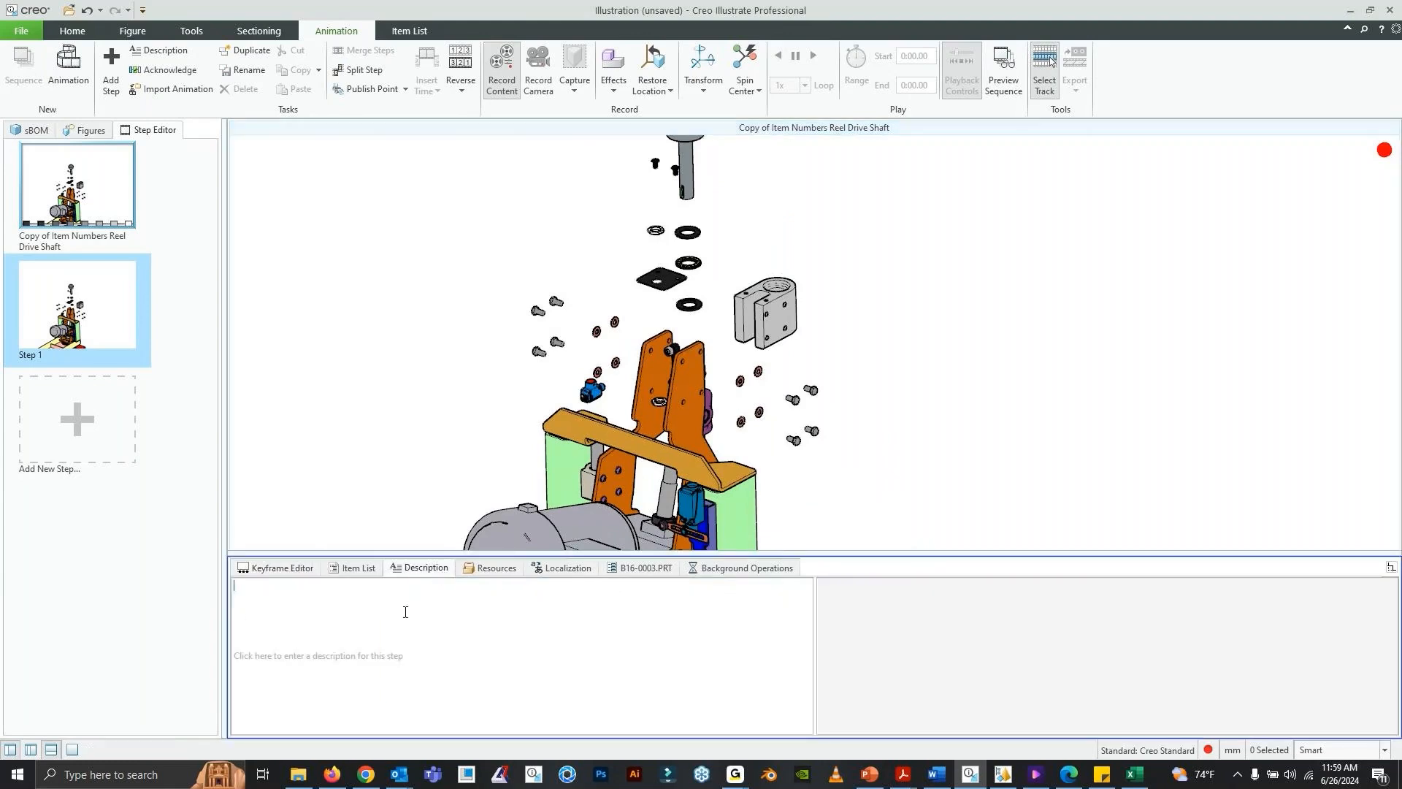
pyautogui.write('SECUR')
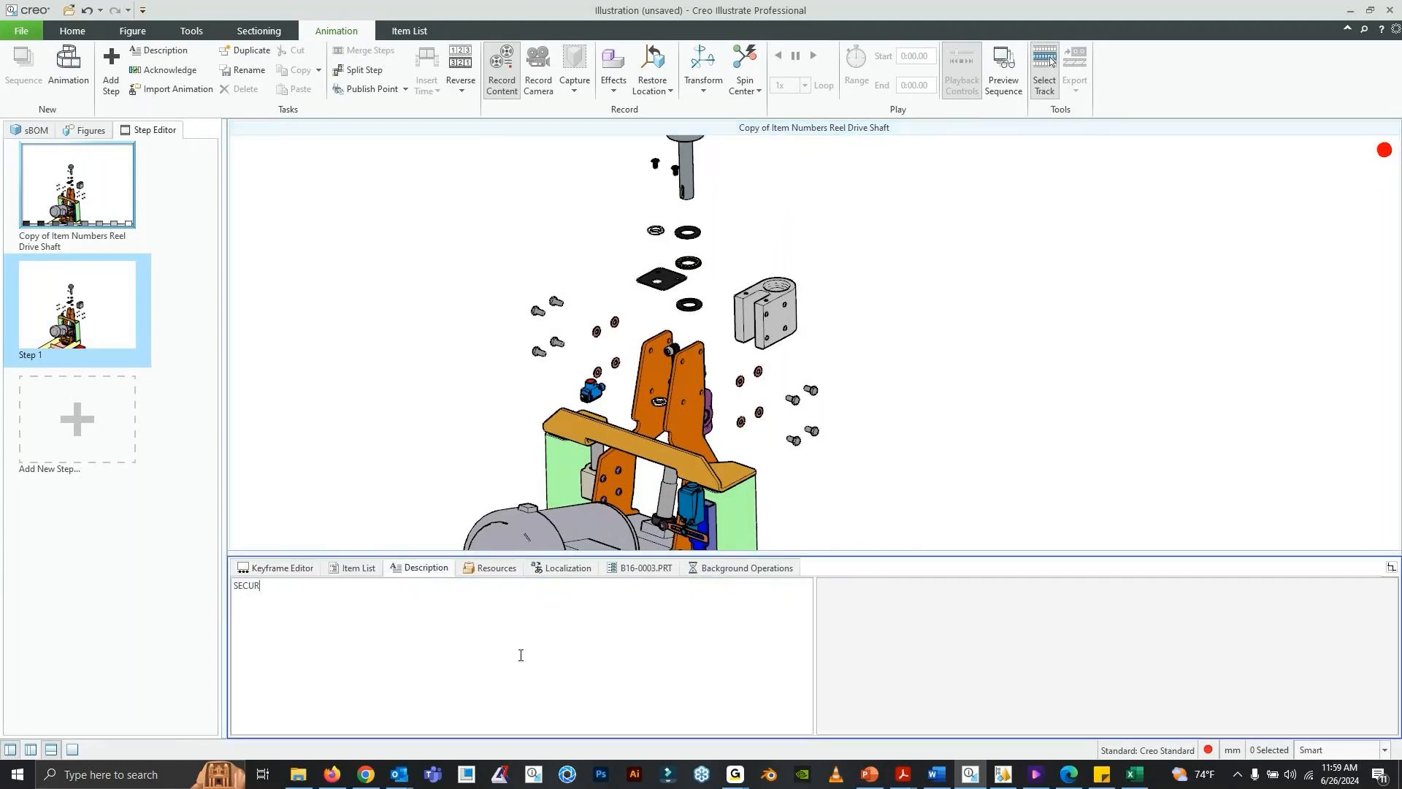
pyautogui.write('E PROXIMITY SENSOR')
# - Add a red Flash effect that flashes 2 times to the small blue proximity sensor in Step 1
pyautogui.click(283, 572)
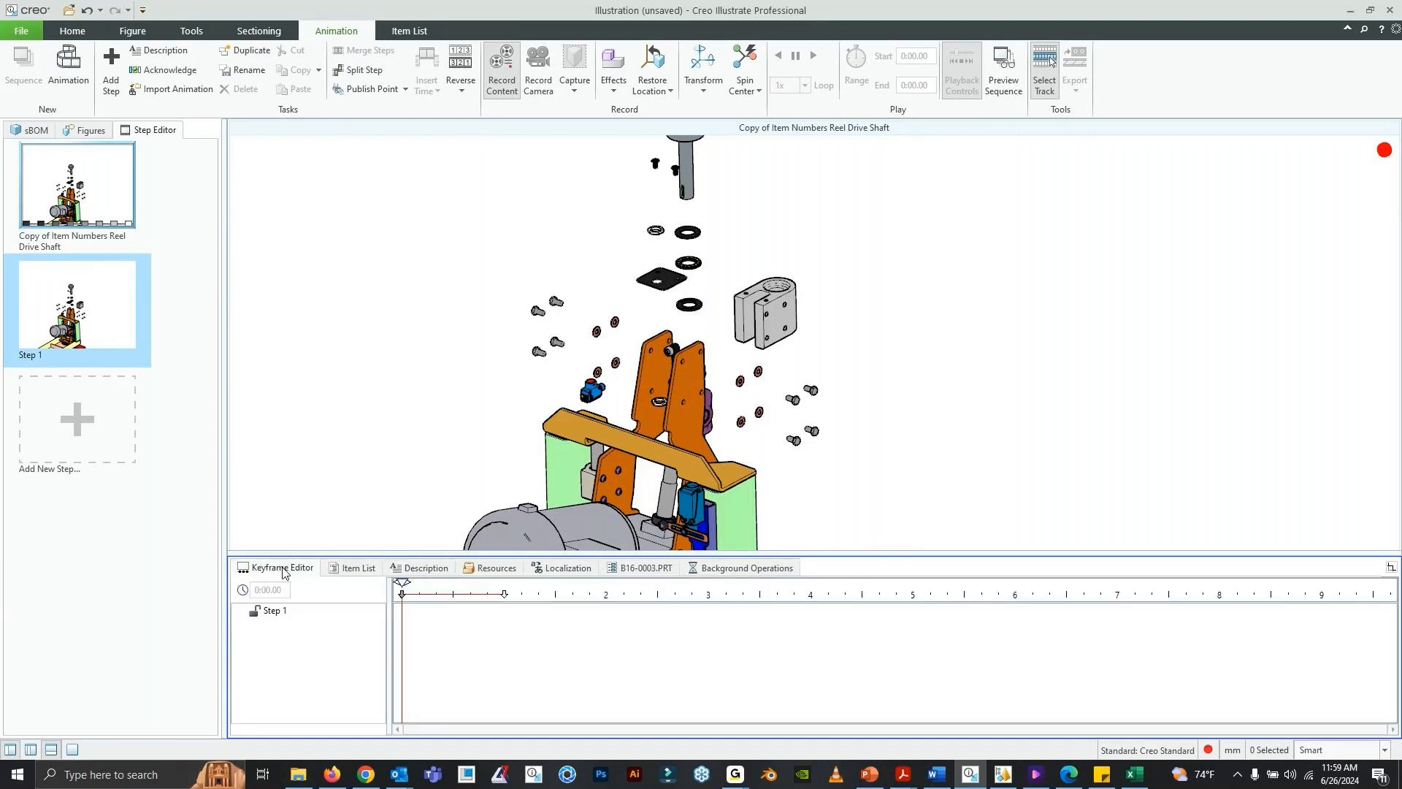
pyautogui.click(599, 401)
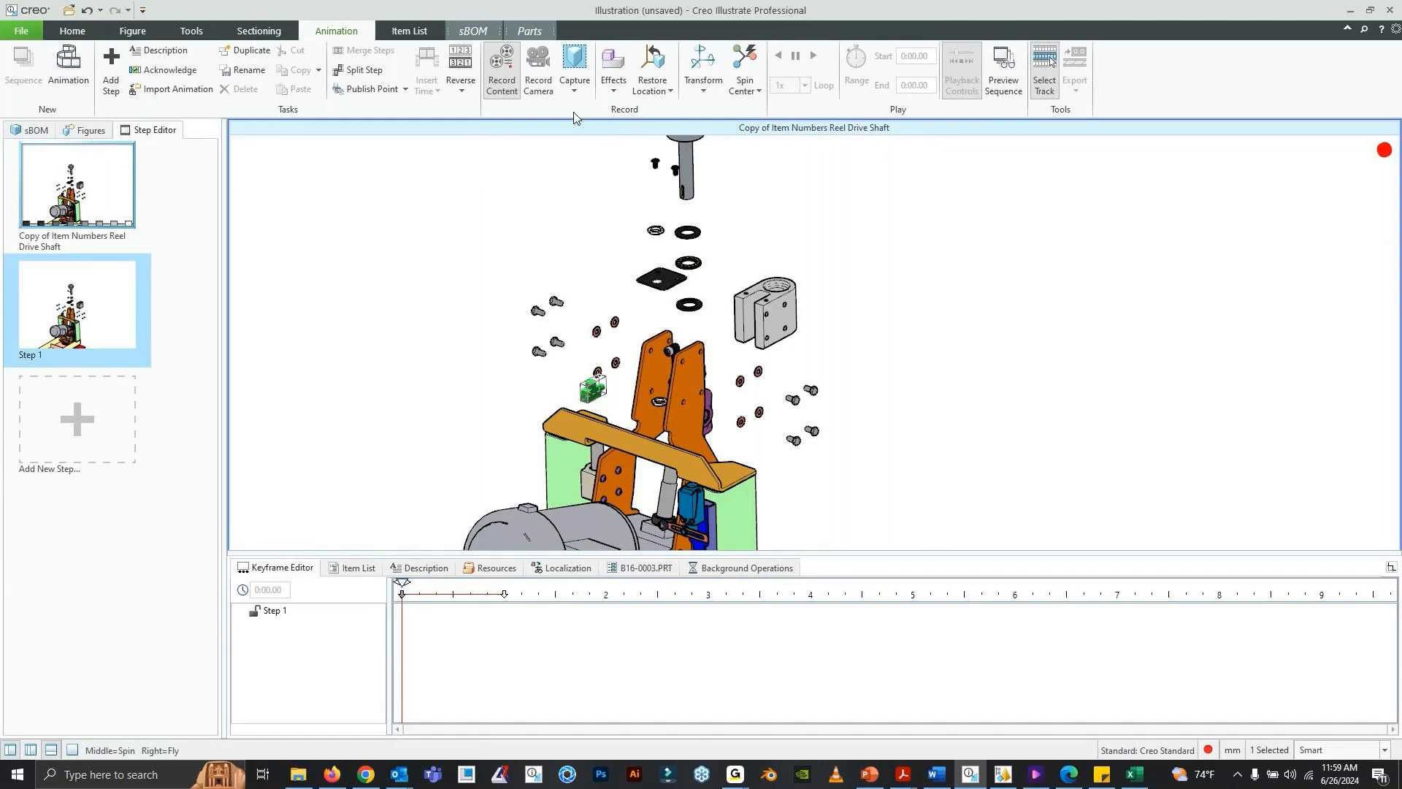
pyautogui.click(614, 82)
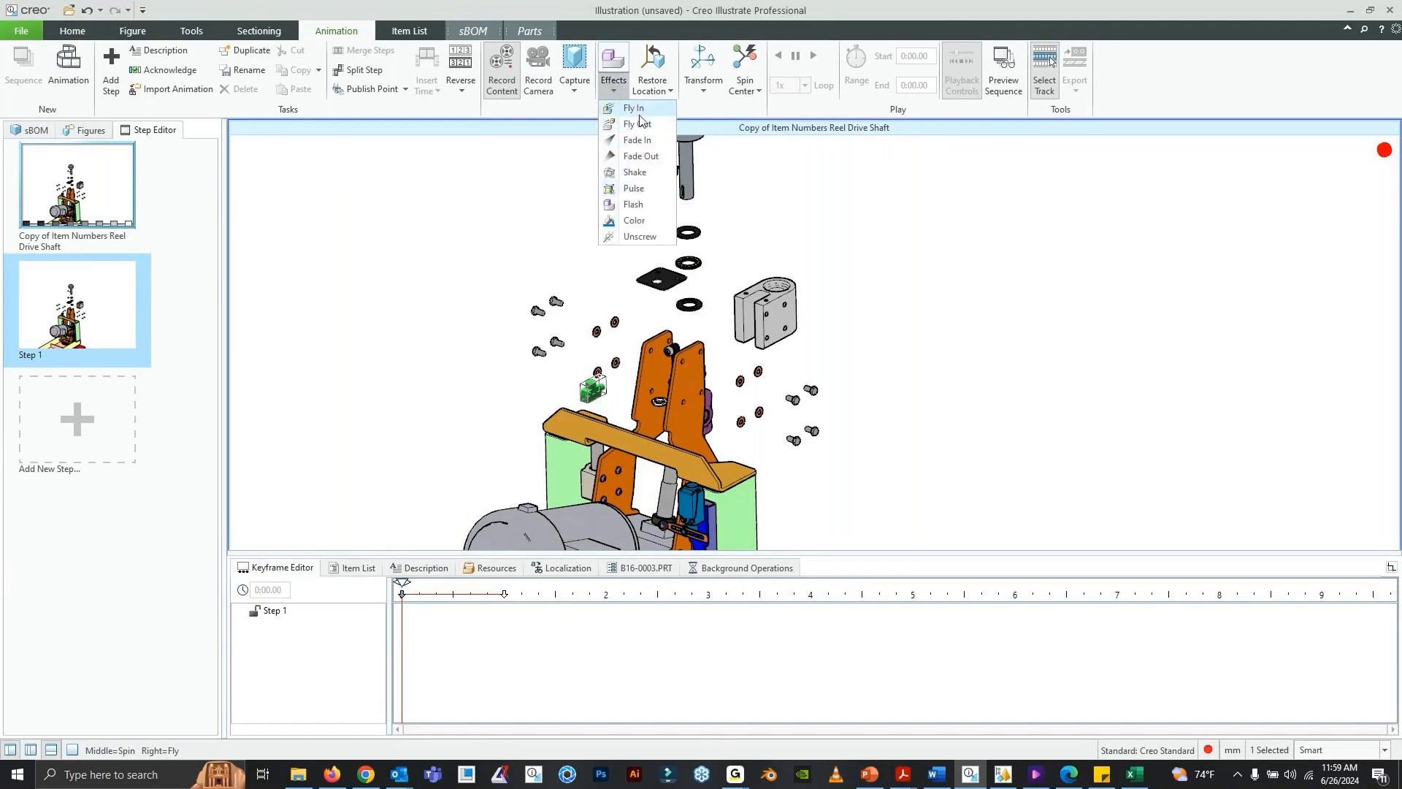
pyautogui.click(633, 204)
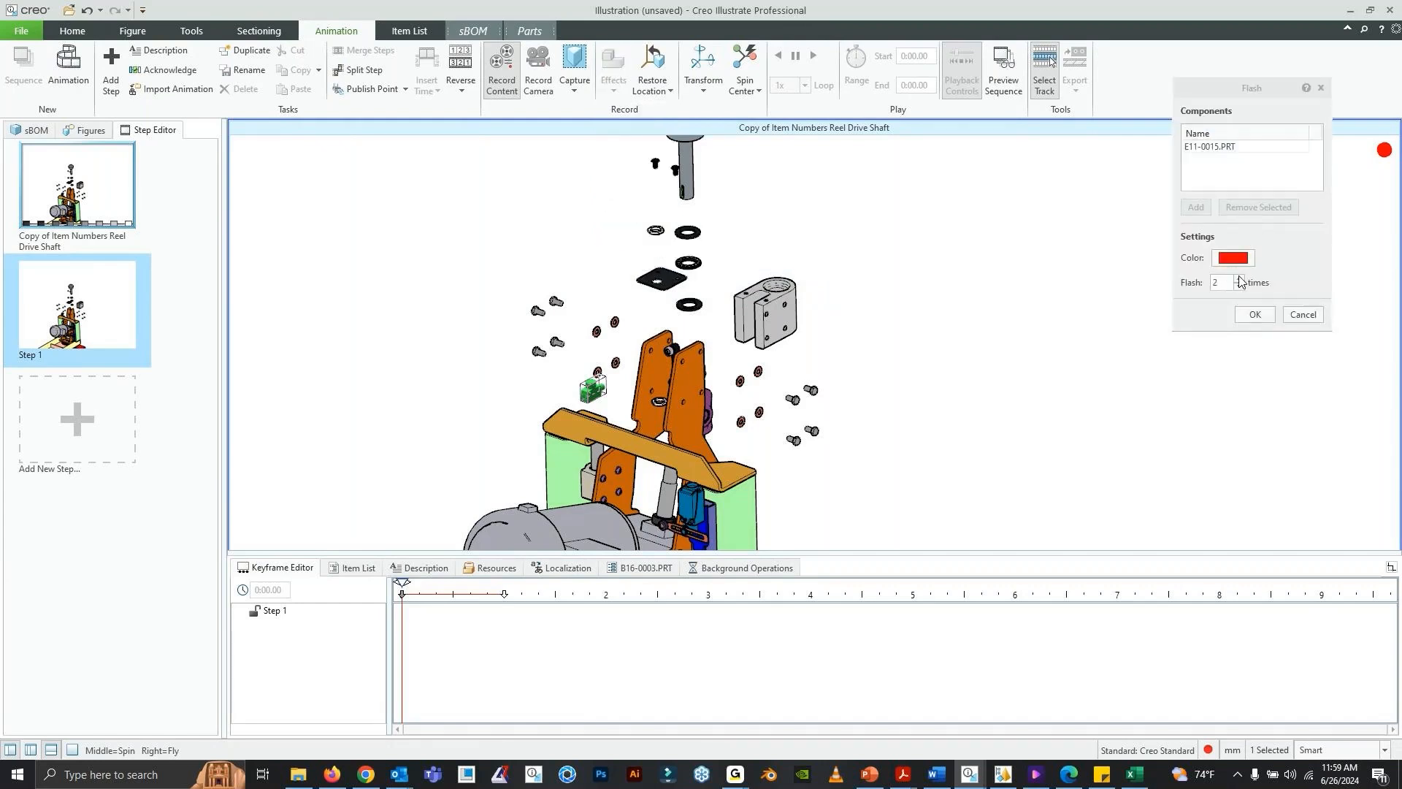
pyautogui.click(1255, 314)
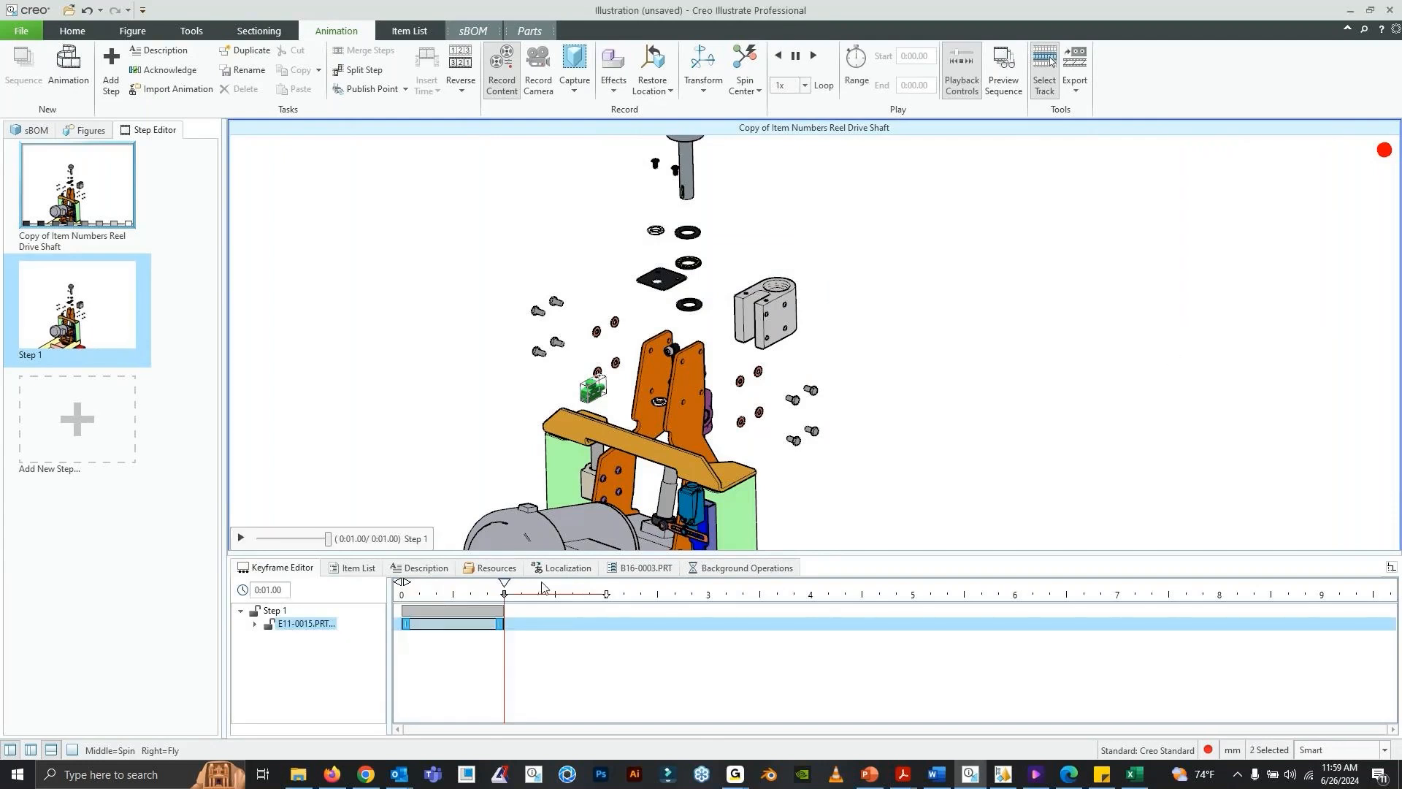
# - Record the blue proximity sensor returning to its sBOM location, starting at the 0:01.00 mark of Step 1
pyautogui.click(473, 495)
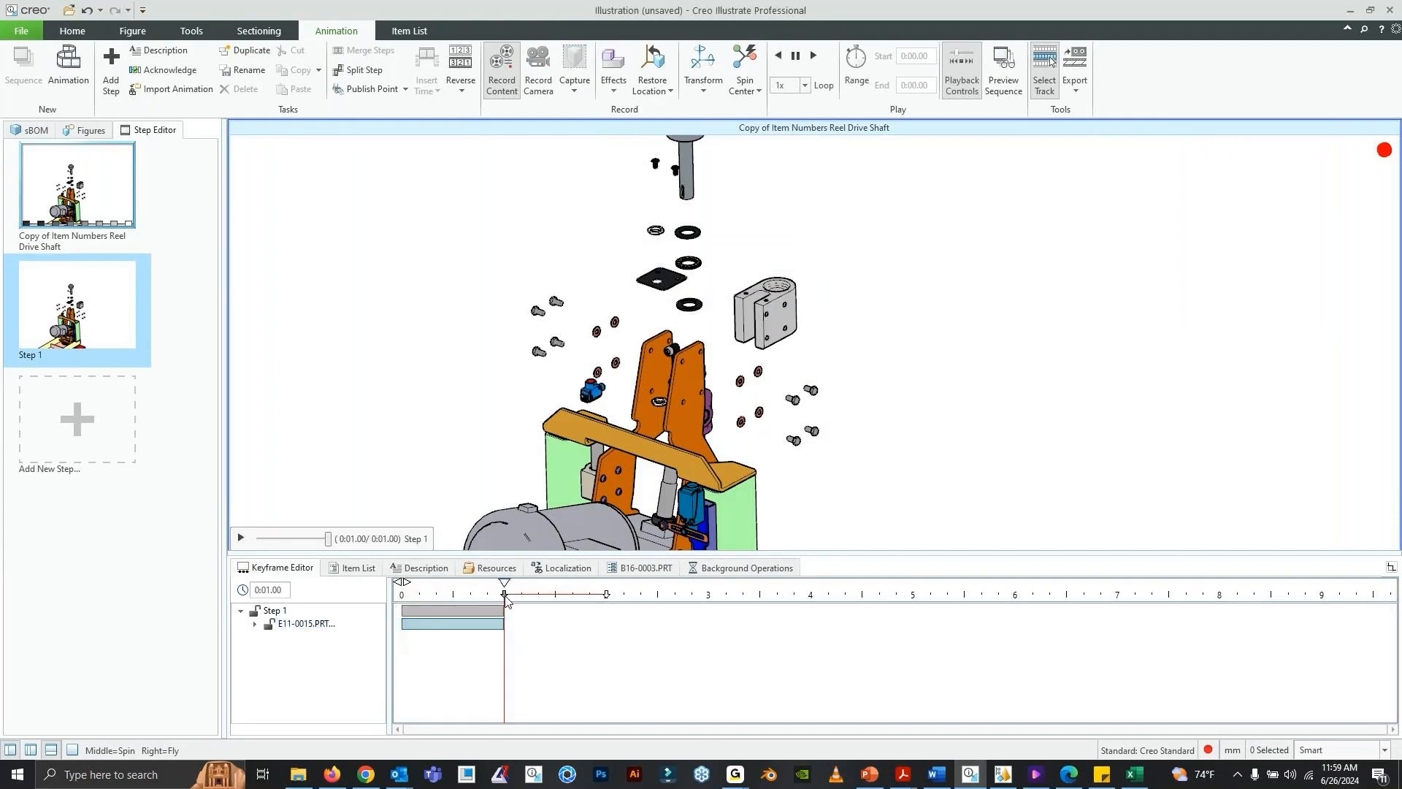
pyautogui.moveTo(507, 599); pyautogui.dragTo(504, 636)
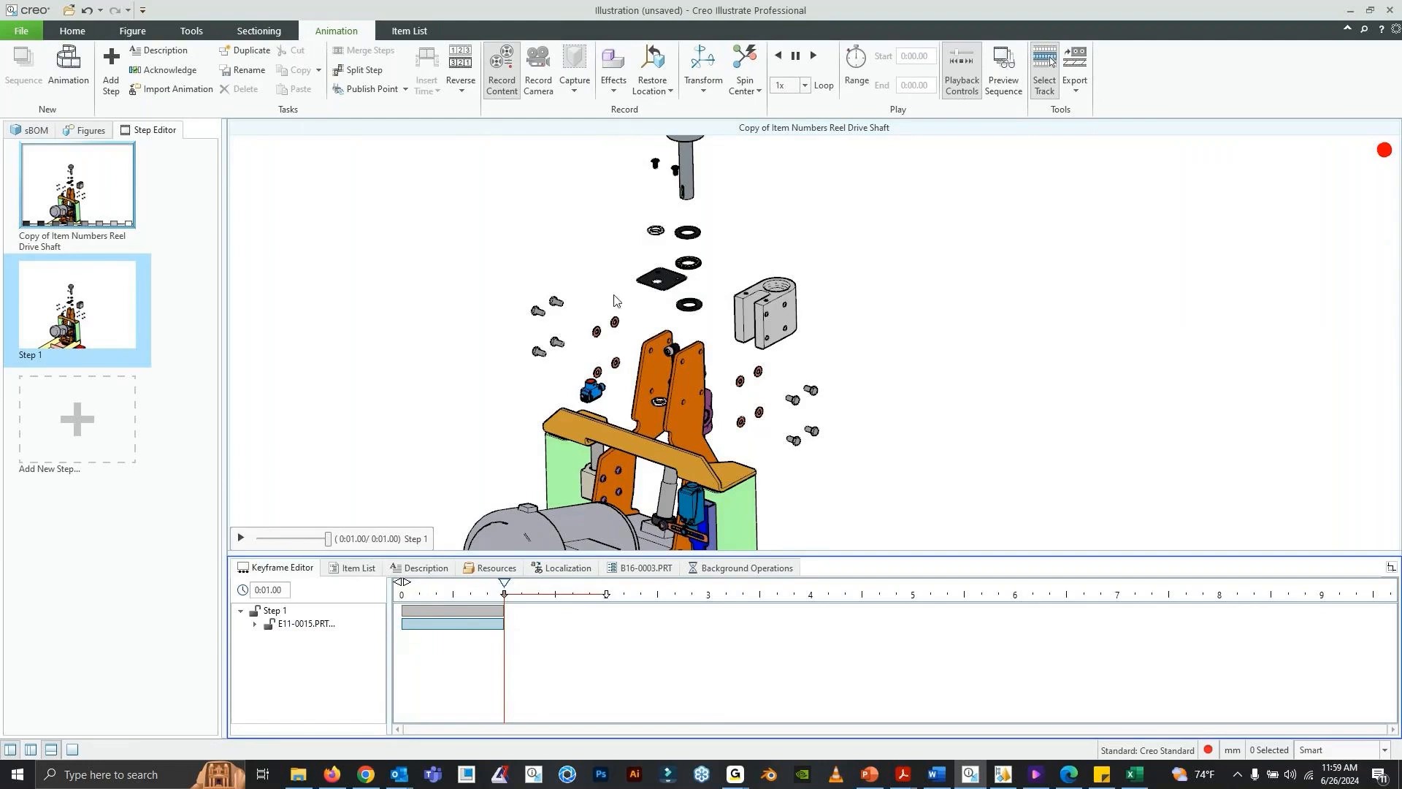
pyautogui.click(703, 64)
pyautogui.click(592, 390)
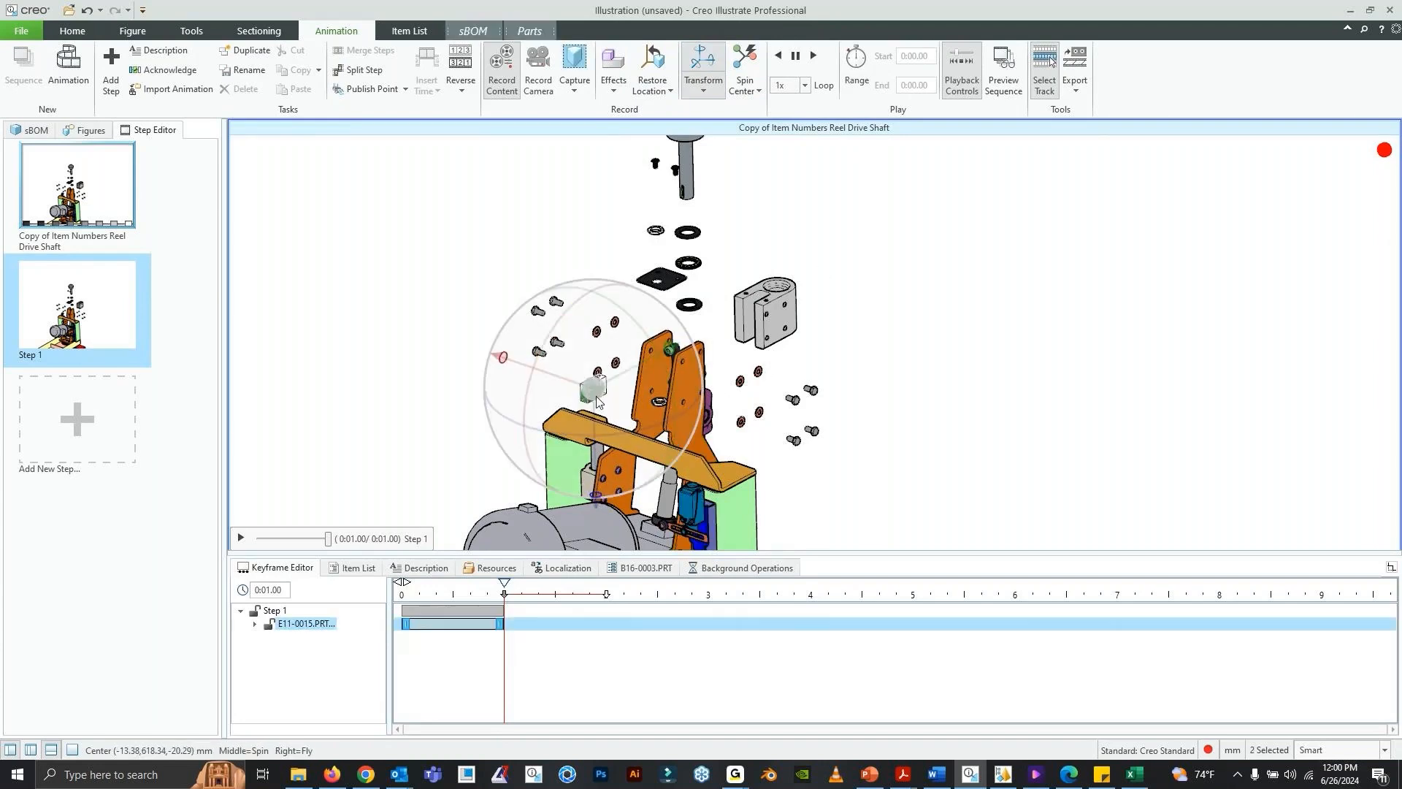
pyautogui.click(669, 92)
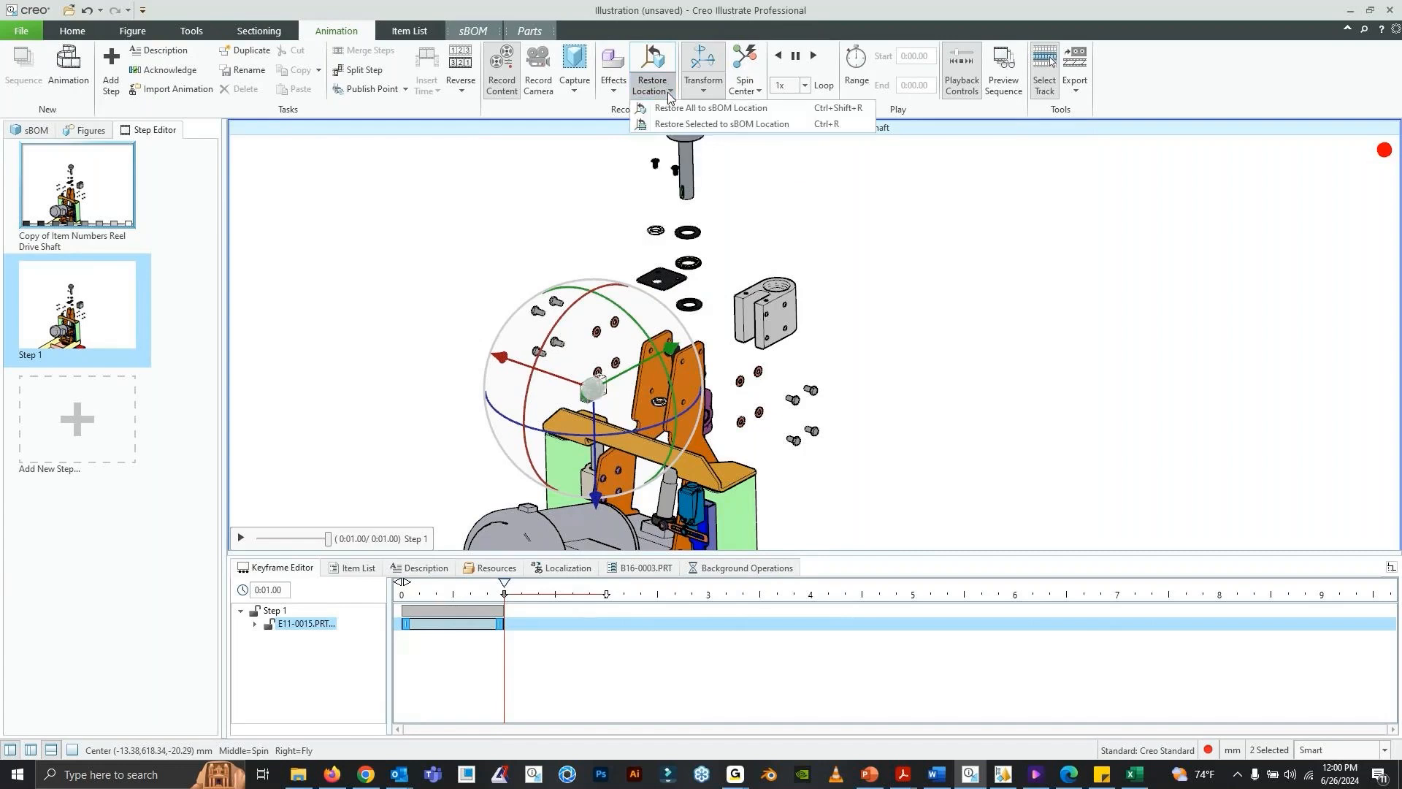
pyautogui.click(691, 125)
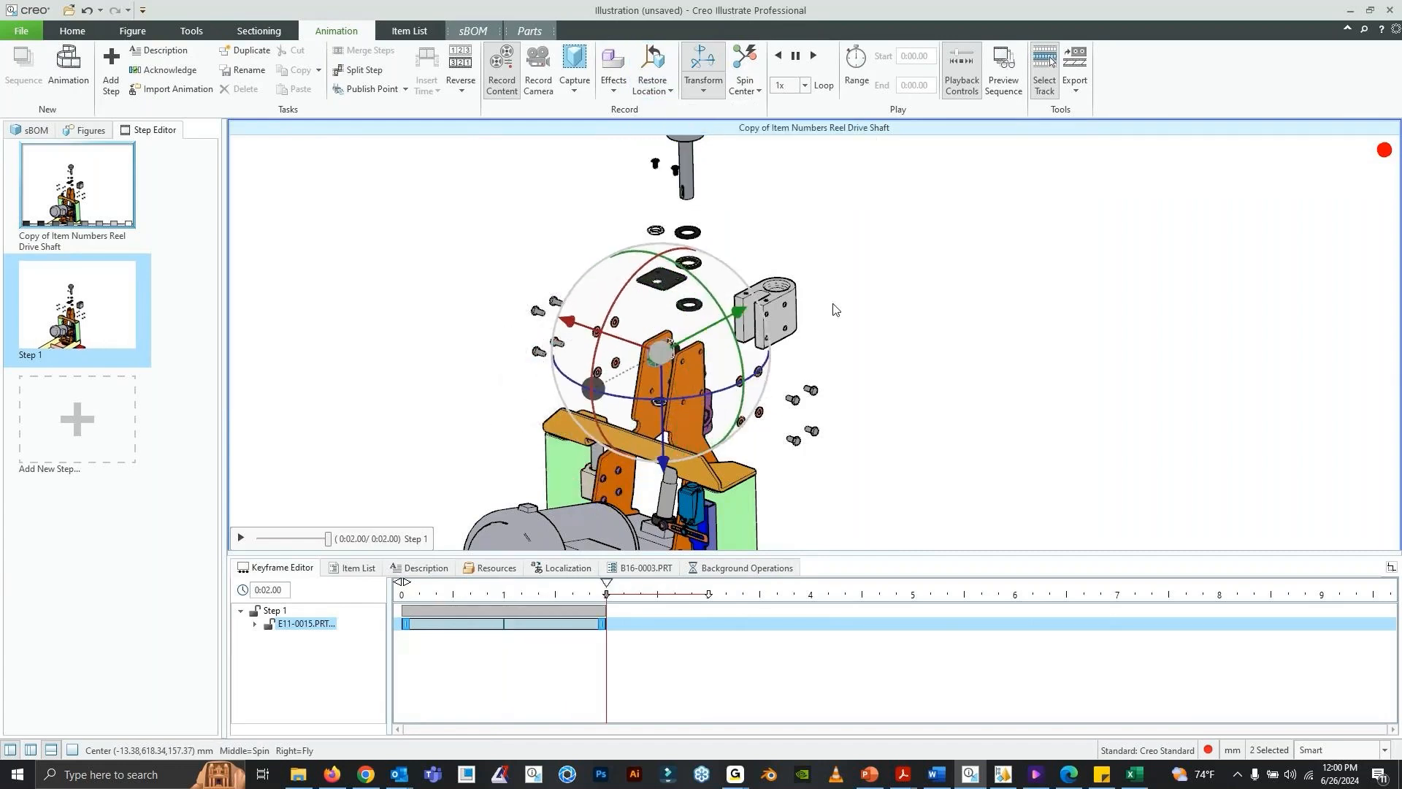
pyautogui.click(877, 294)
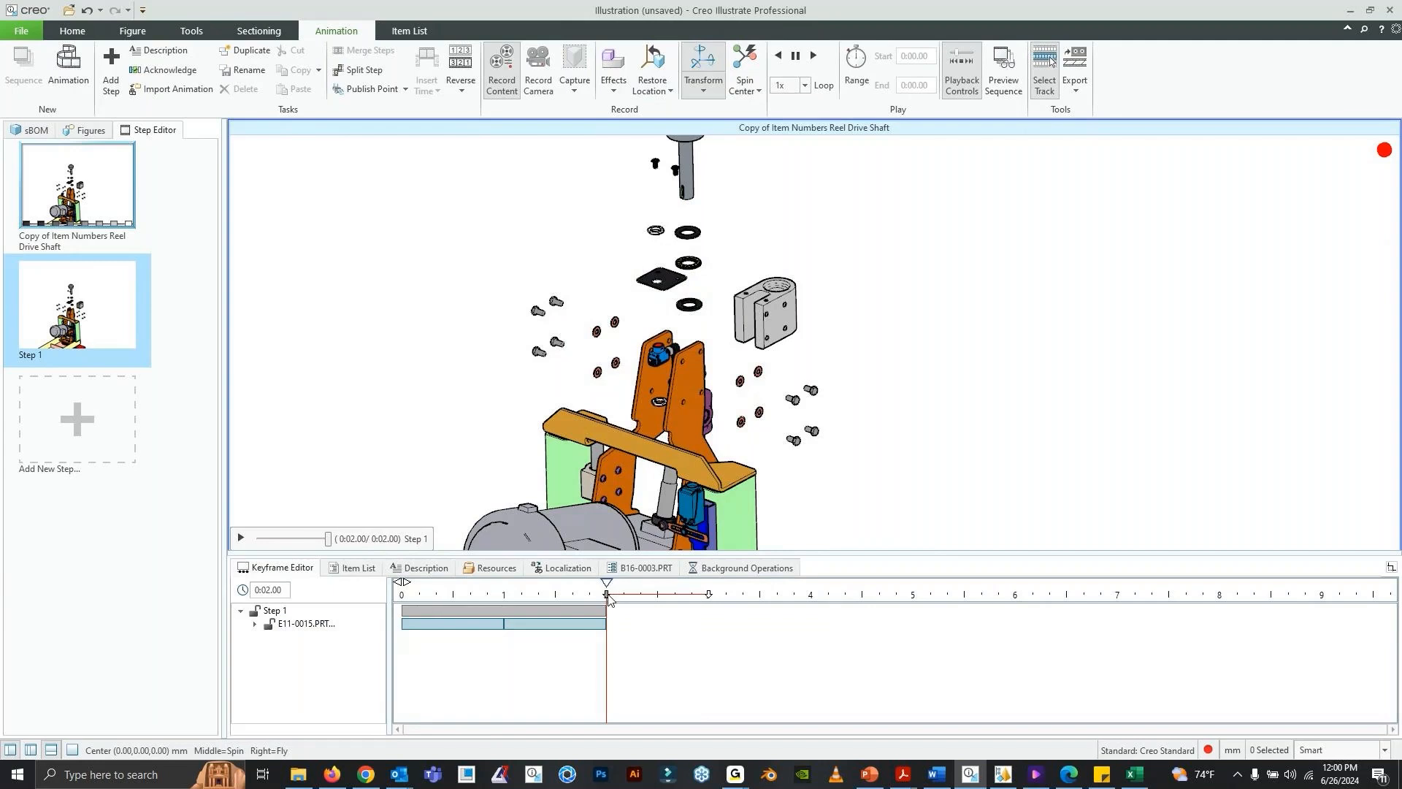
# - Set the Step 1 time to 0:01.69 and record the small ring between the orange brackets returning to its sBOM location
pyautogui.moveTo(609, 599); pyautogui.dragTo(616, 654)
pyautogui.scroll(-2, 716, 357)
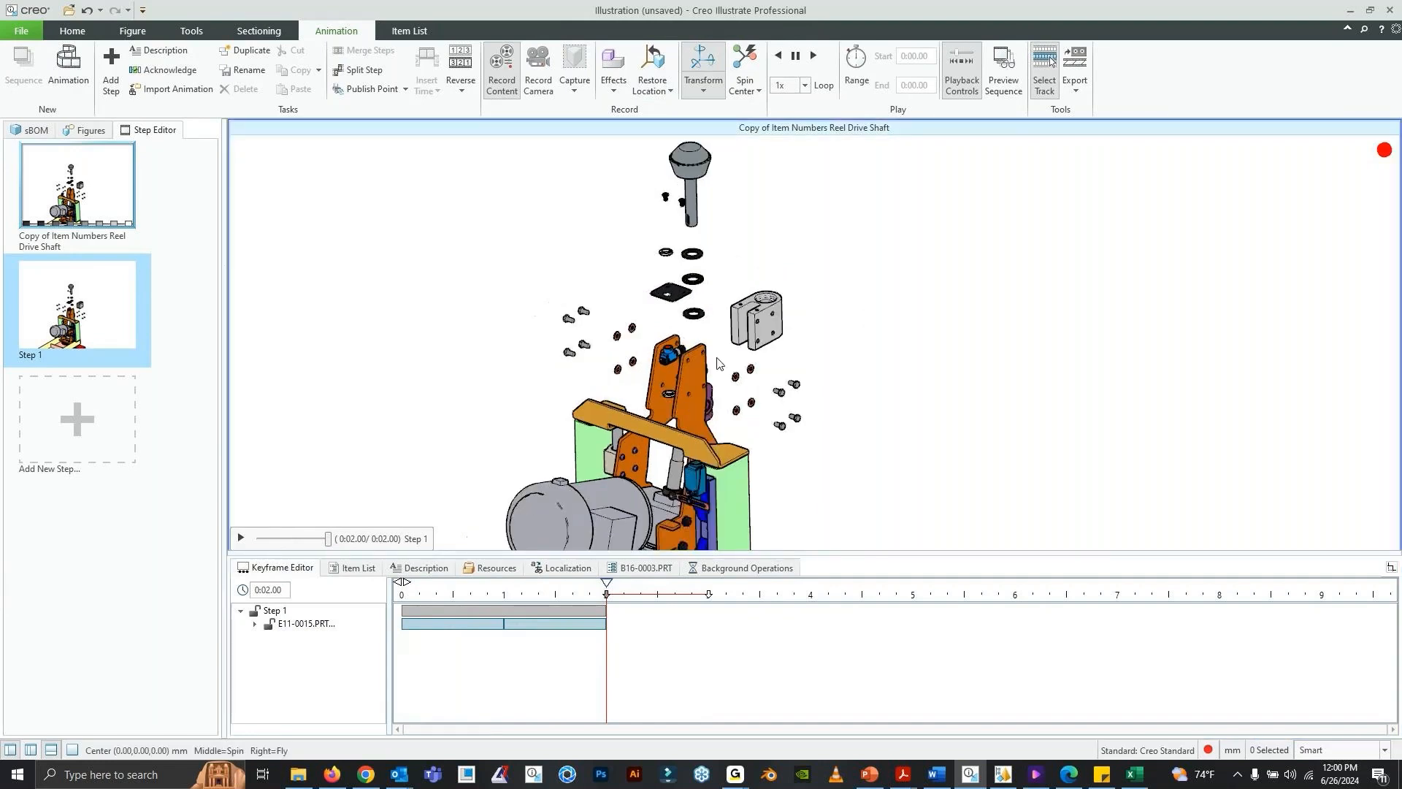
pyautogui.moveTo(607, 603); pyautogui.dragTo(574, 604)
pyautogui.scroll(2, 706, 309)
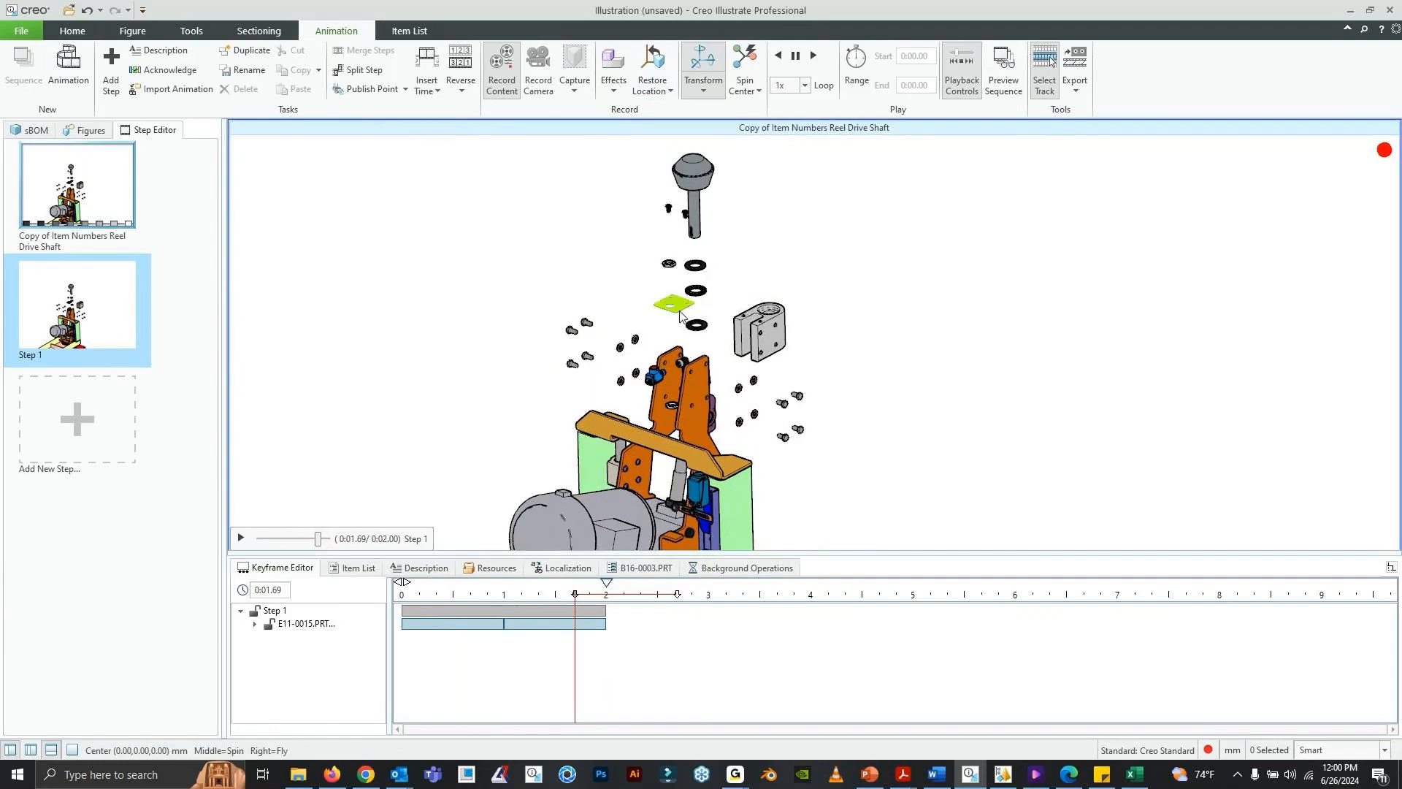
pyautogui.click(706, 427)
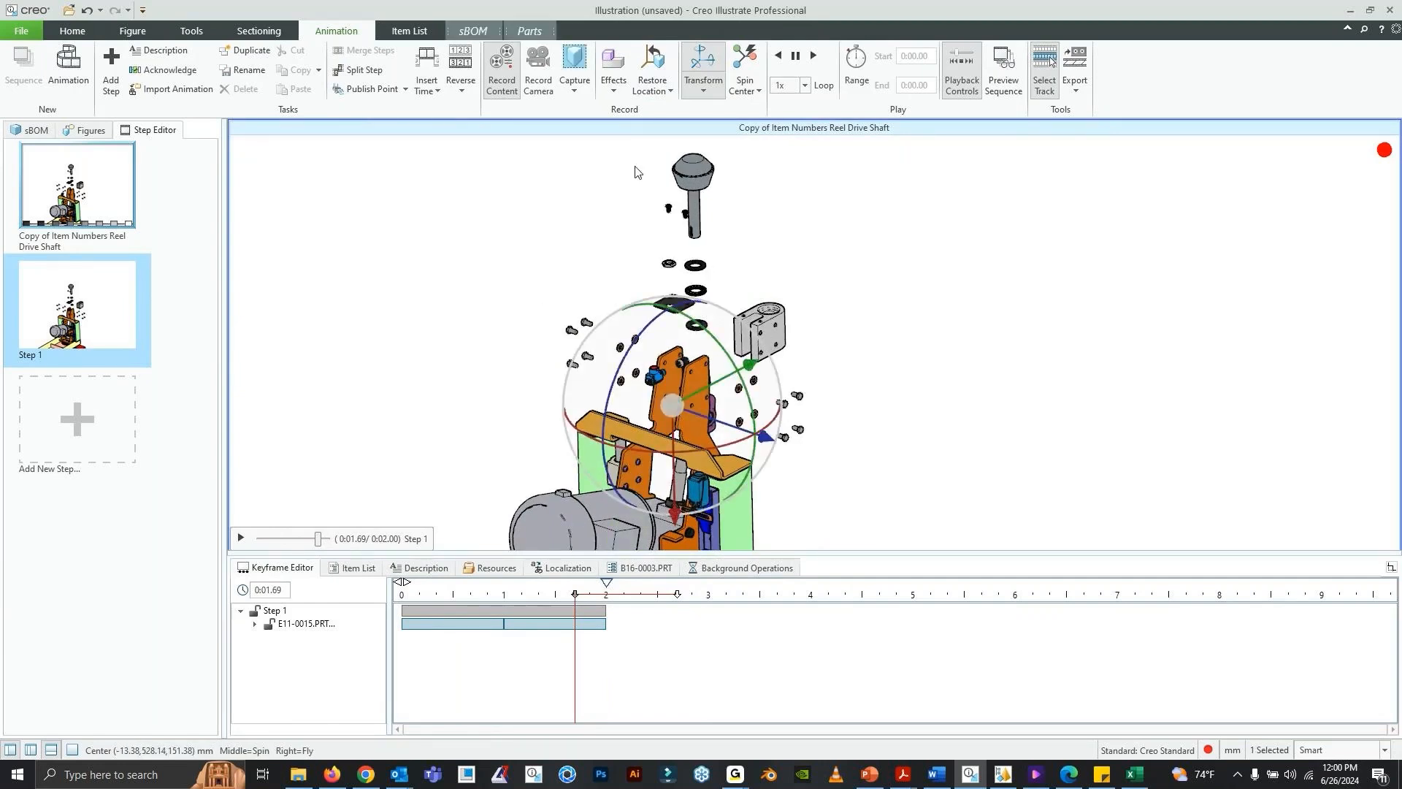
pyautogui.click(705, 91)
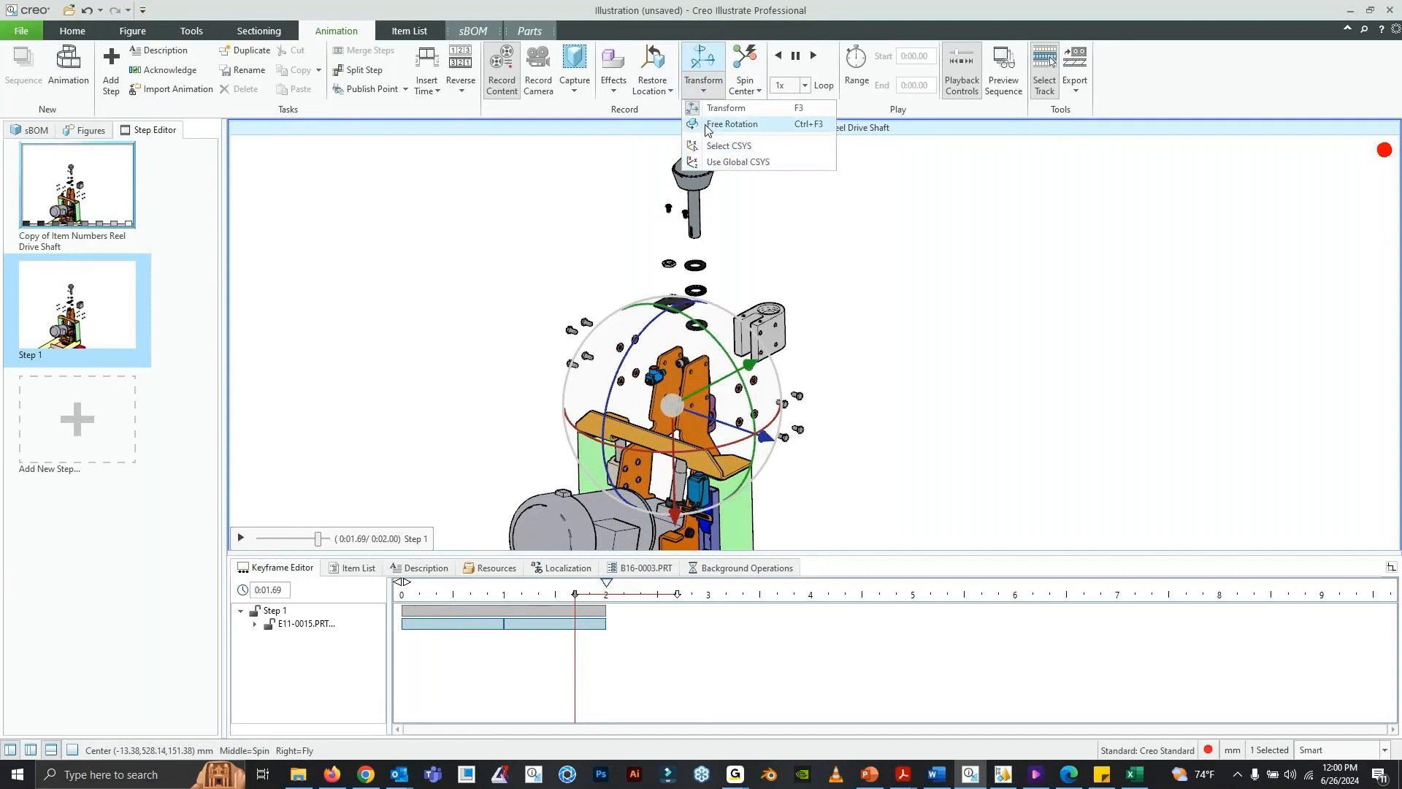
pyautogui.click(650, 92)
pyautogui.click(701, 123)
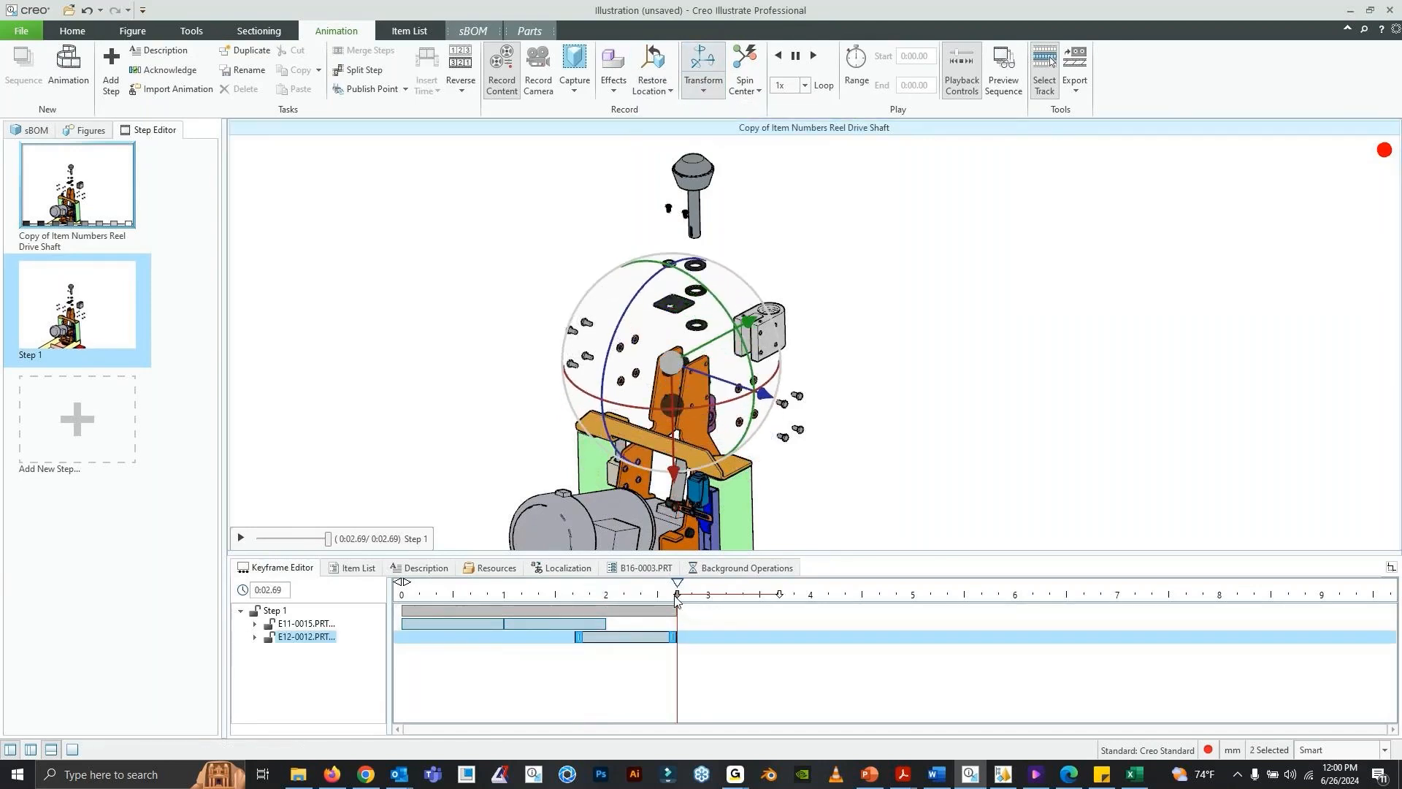
# - Go back to 0:01.69 and record the small upper ring beside the washer stack returning to its sBOM location
pyautogui.moveTo(678, 613); pyautogui.dragTo(577, 617)
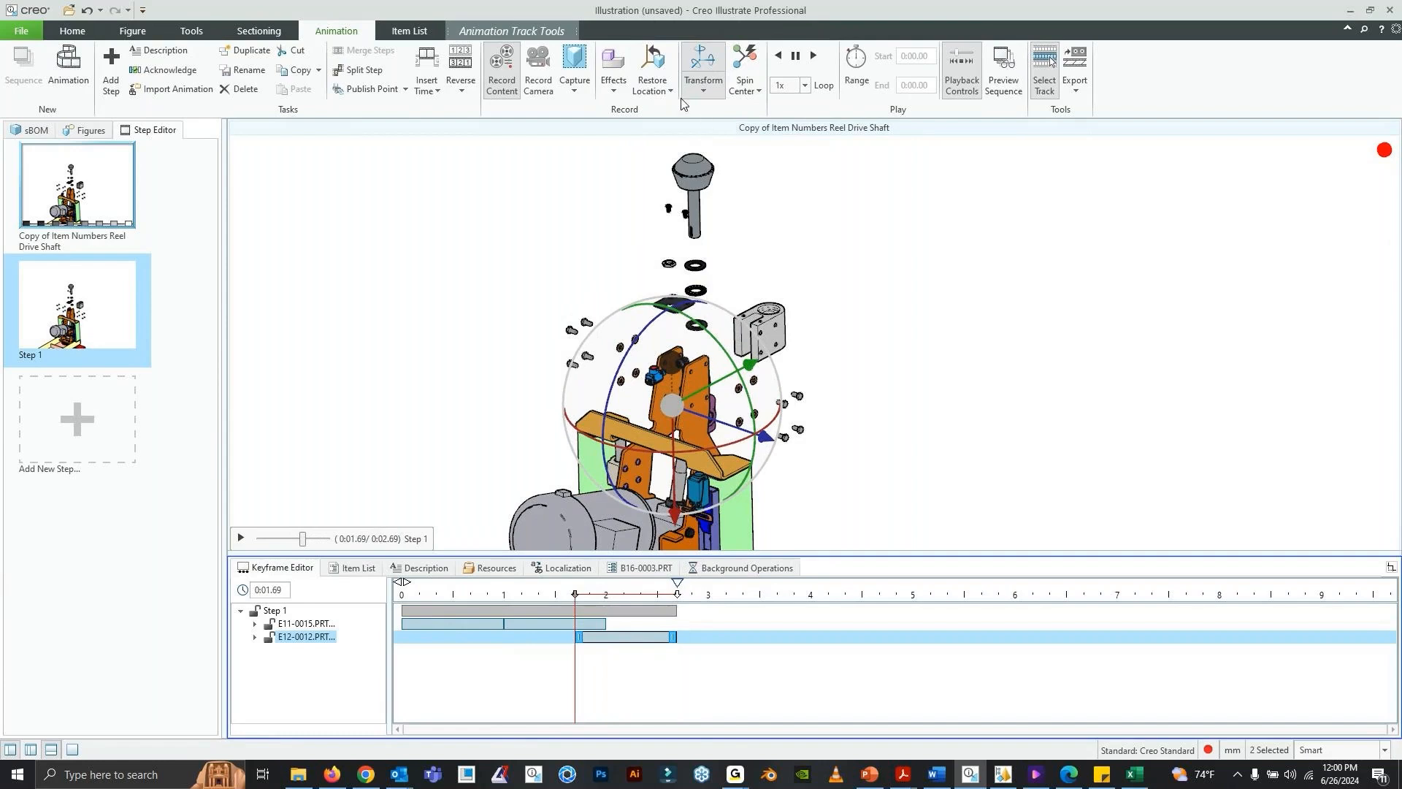
pyautogui.click(896, 276)
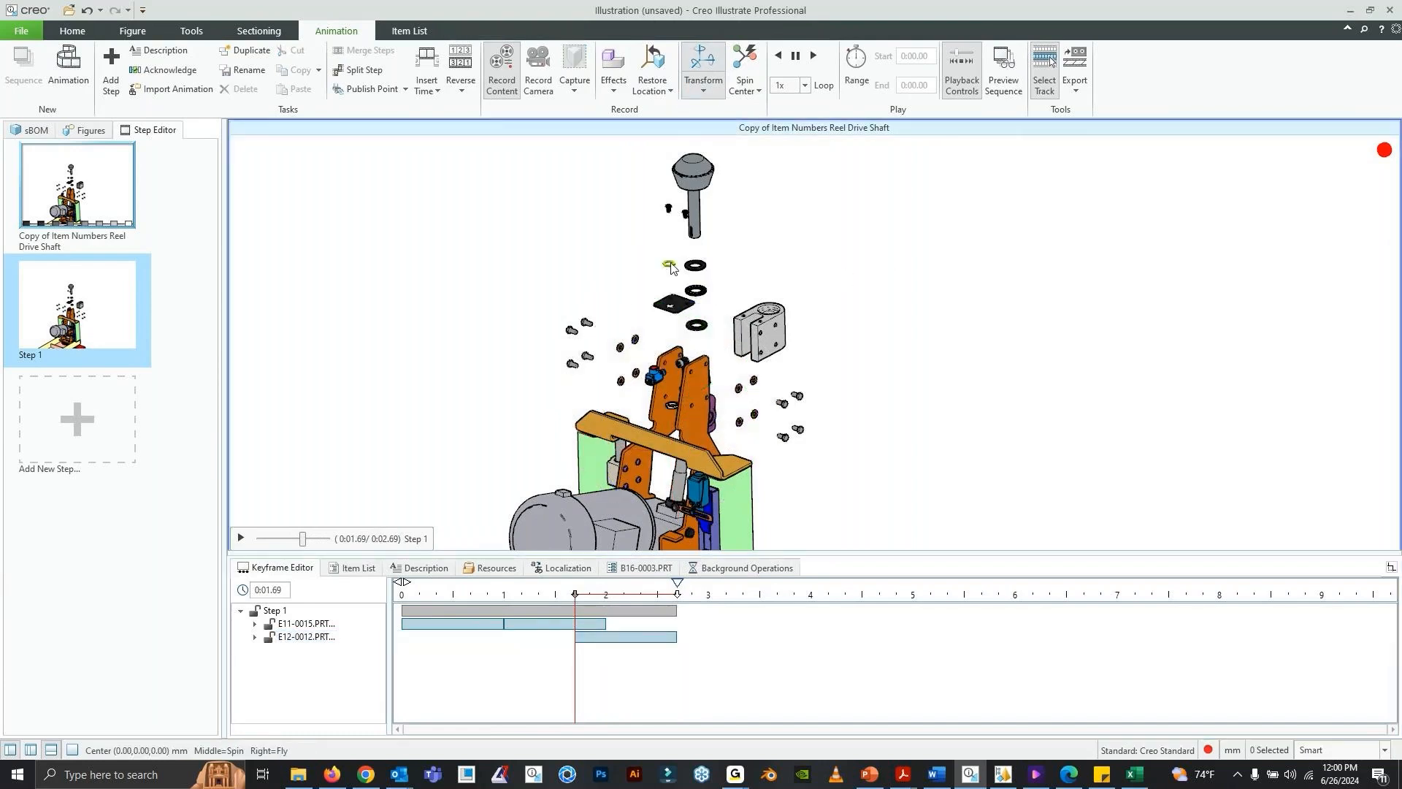
pyautogui.click(669, 264)
pyautogui.click(654, 90)
pyautogui.click(731, 117)
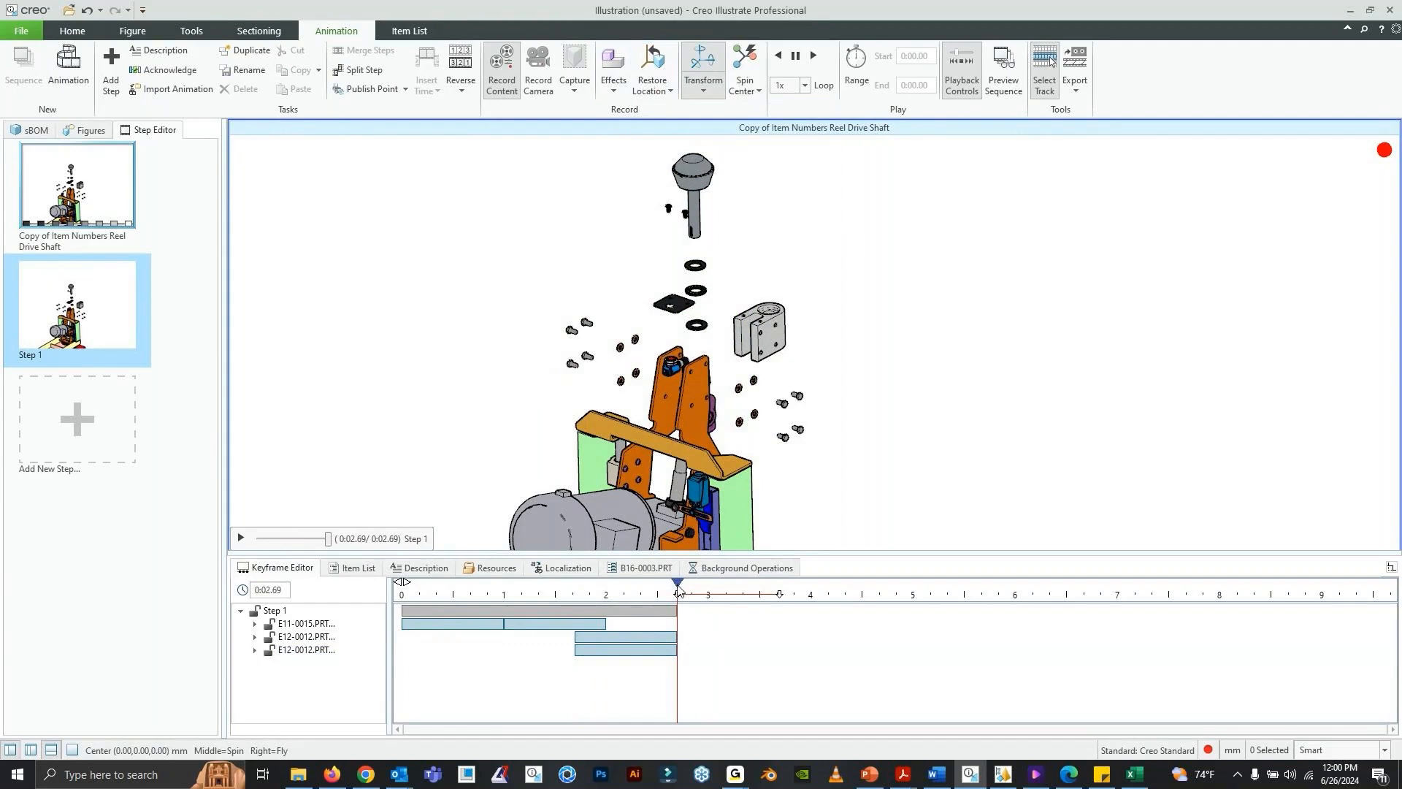
# - Return the time to 0:01.69 and record the black square plate moving back to its sBOM location
pyautogui.moveTo(680, 598); pyautogui.dragTo(575, 621)
pyautogui.click(675, 305)
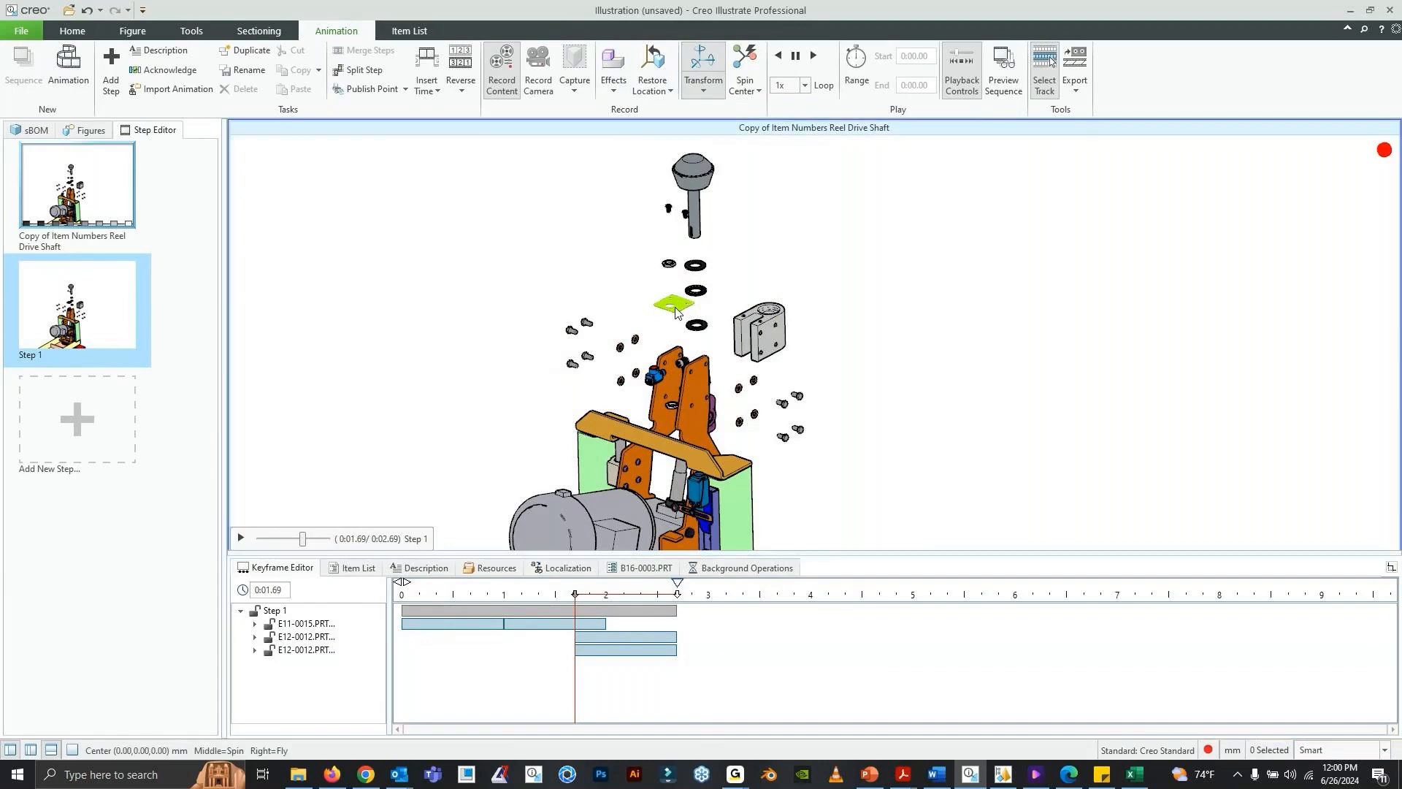
pyautogui.click(657, 91)
pyautogui.click(679, 125)
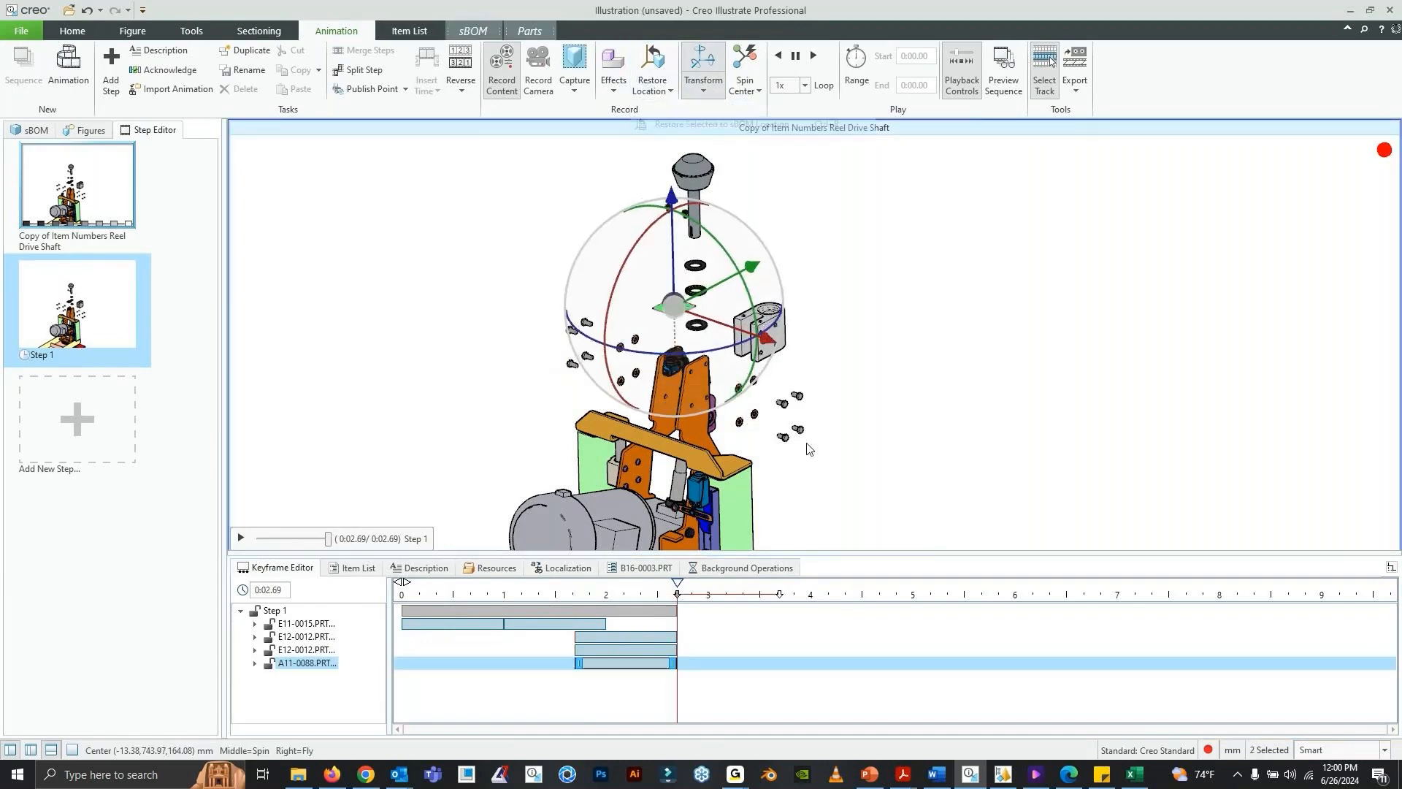
pyautogui.press('Escape')
# - Set a close-up of the orange brackets and surrounding exploded parts as the figure view
pyautogui.scroll(5, 787, 314)
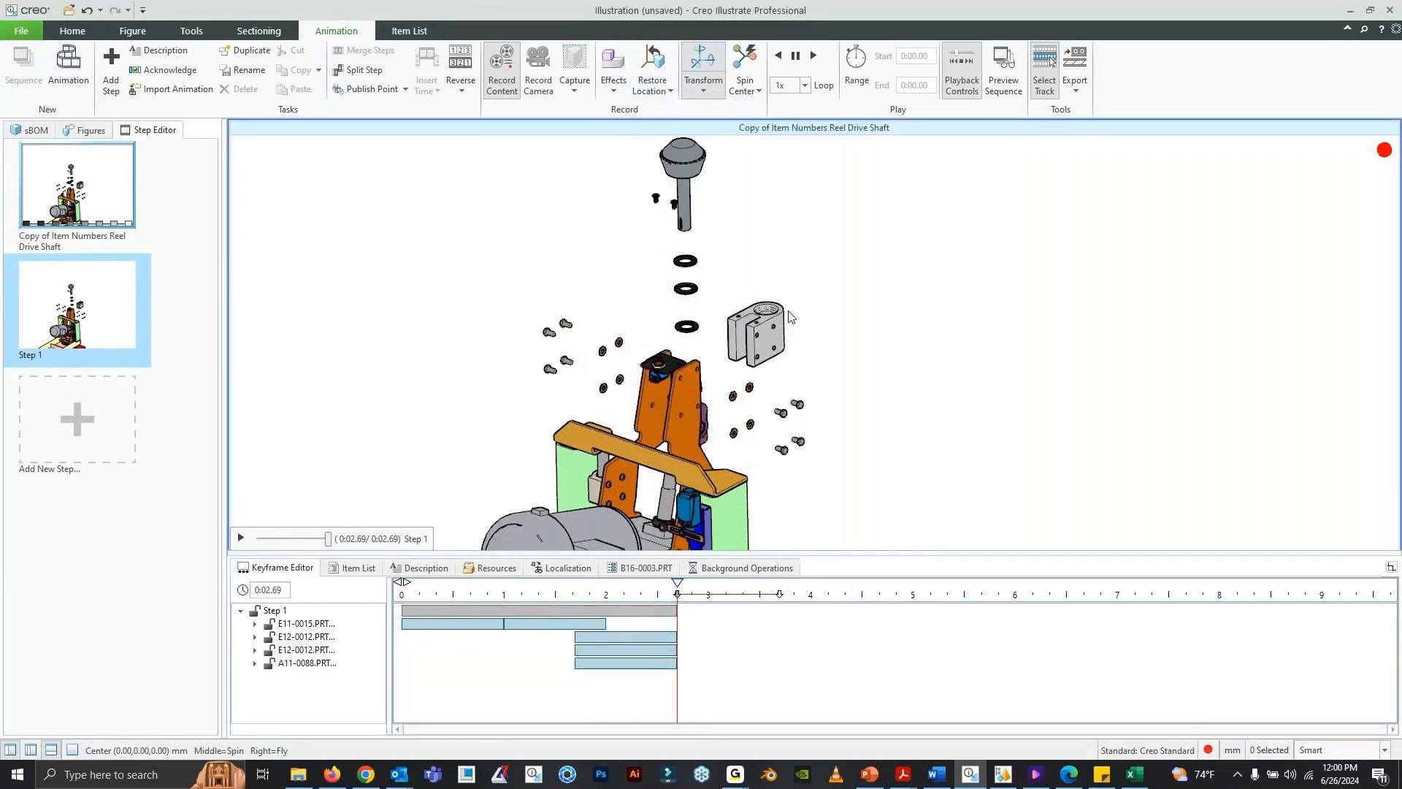
pyautogui.keyDown('shift'); pyautogui.moveTo(709, 400); pyautogui.dragTo(955, 295, button='middle'); pyautogui.keyUp('shift')
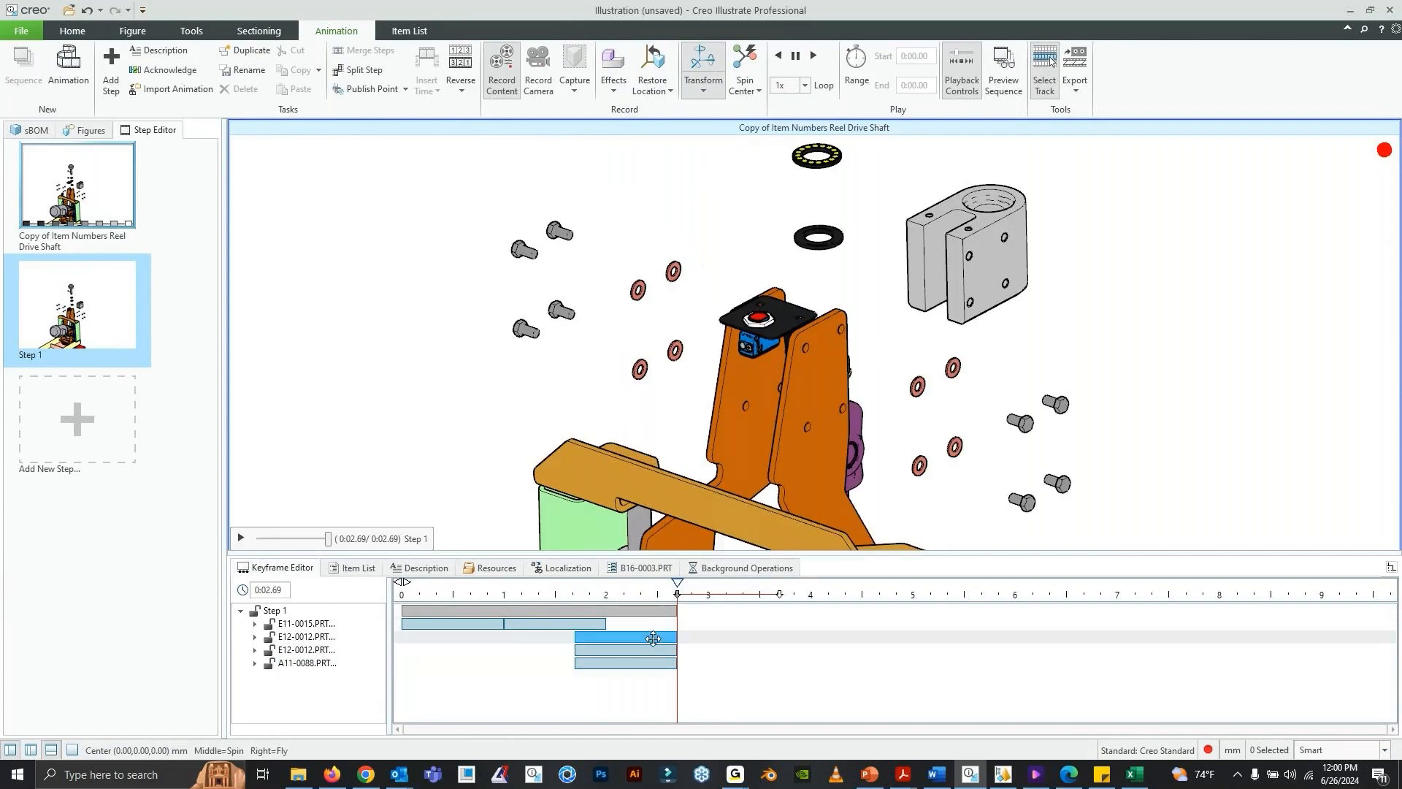
pyautogui.moveTo(677, 596); pyautogui.dragTo(678, 655)
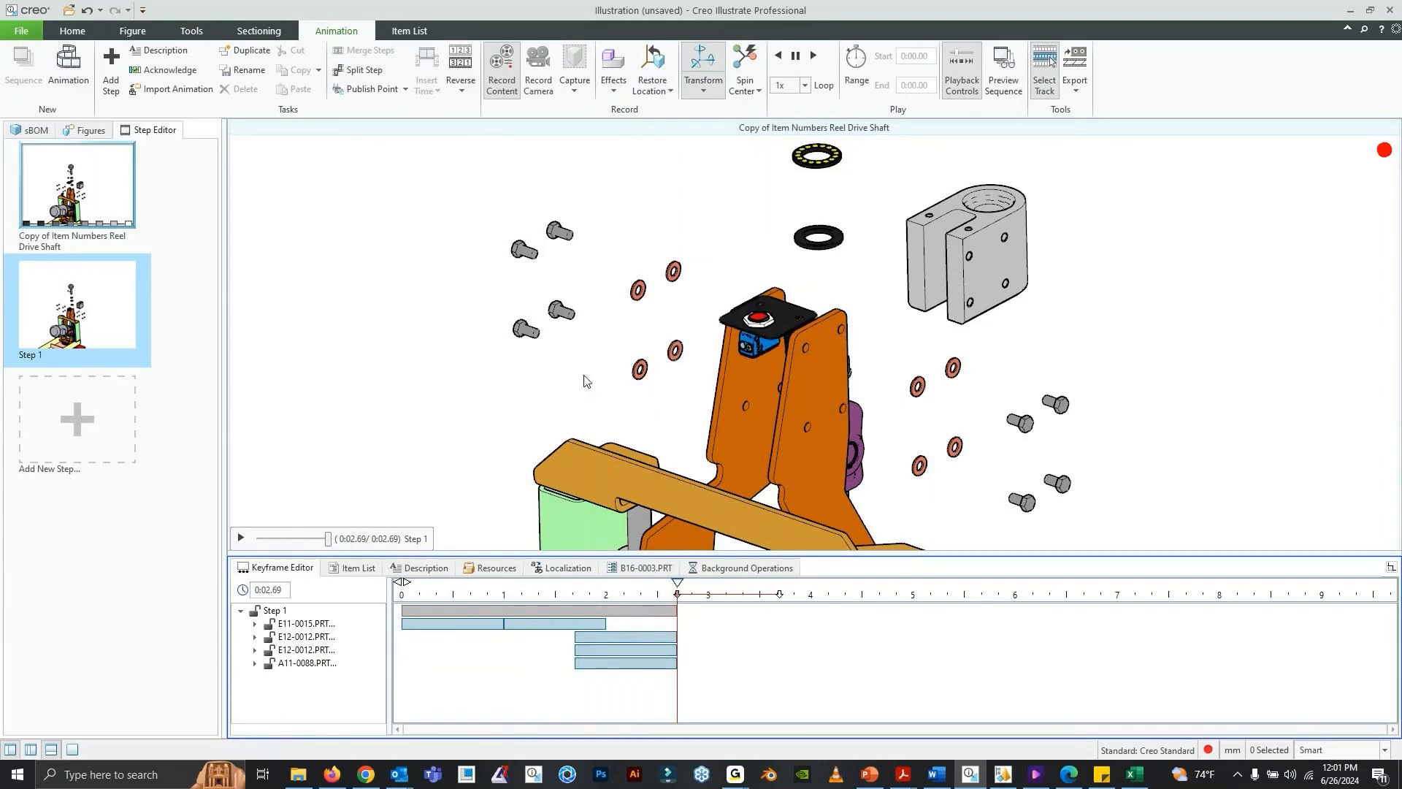
pyautogui.click(72, 31)
pyautogui.click(284, 91)
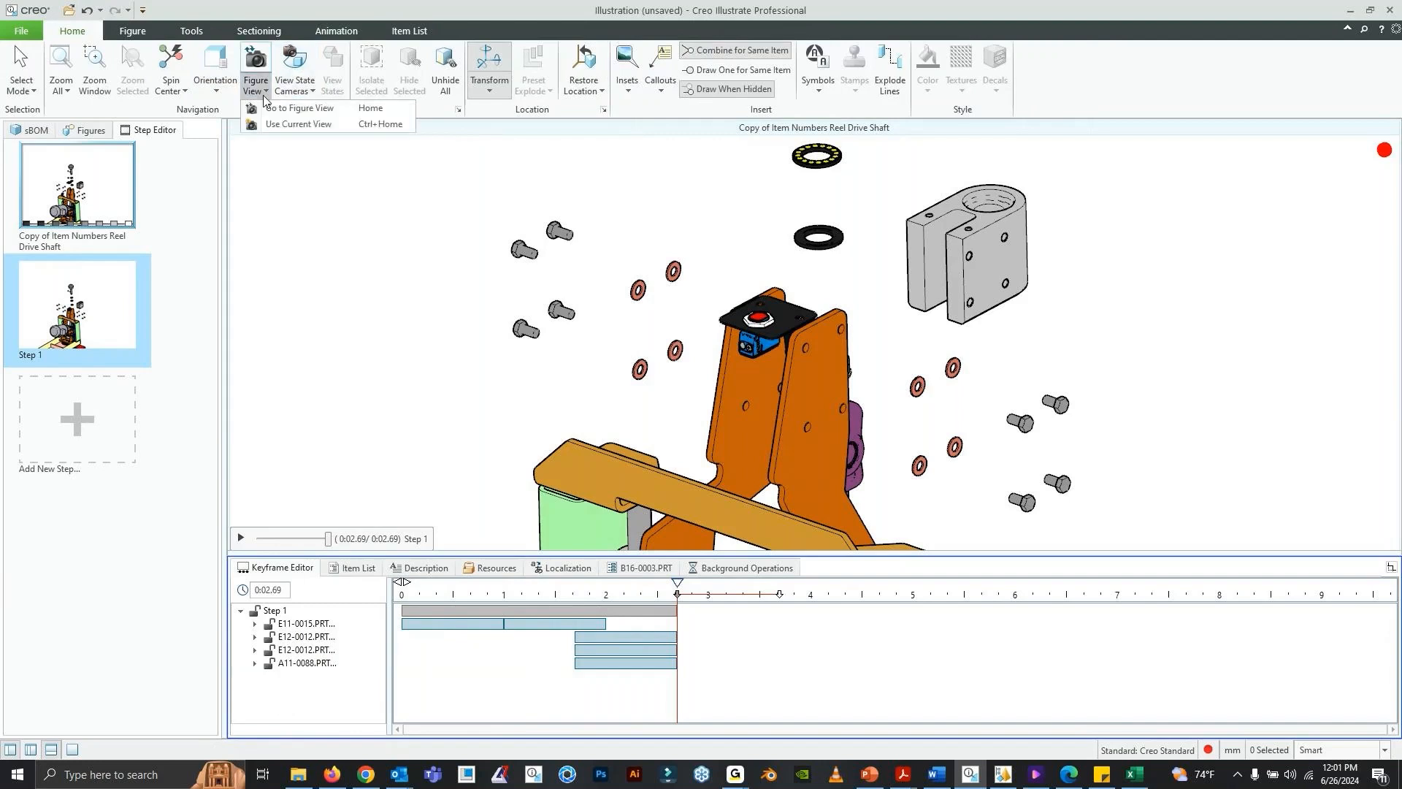
pyautogui.click(278, 125)
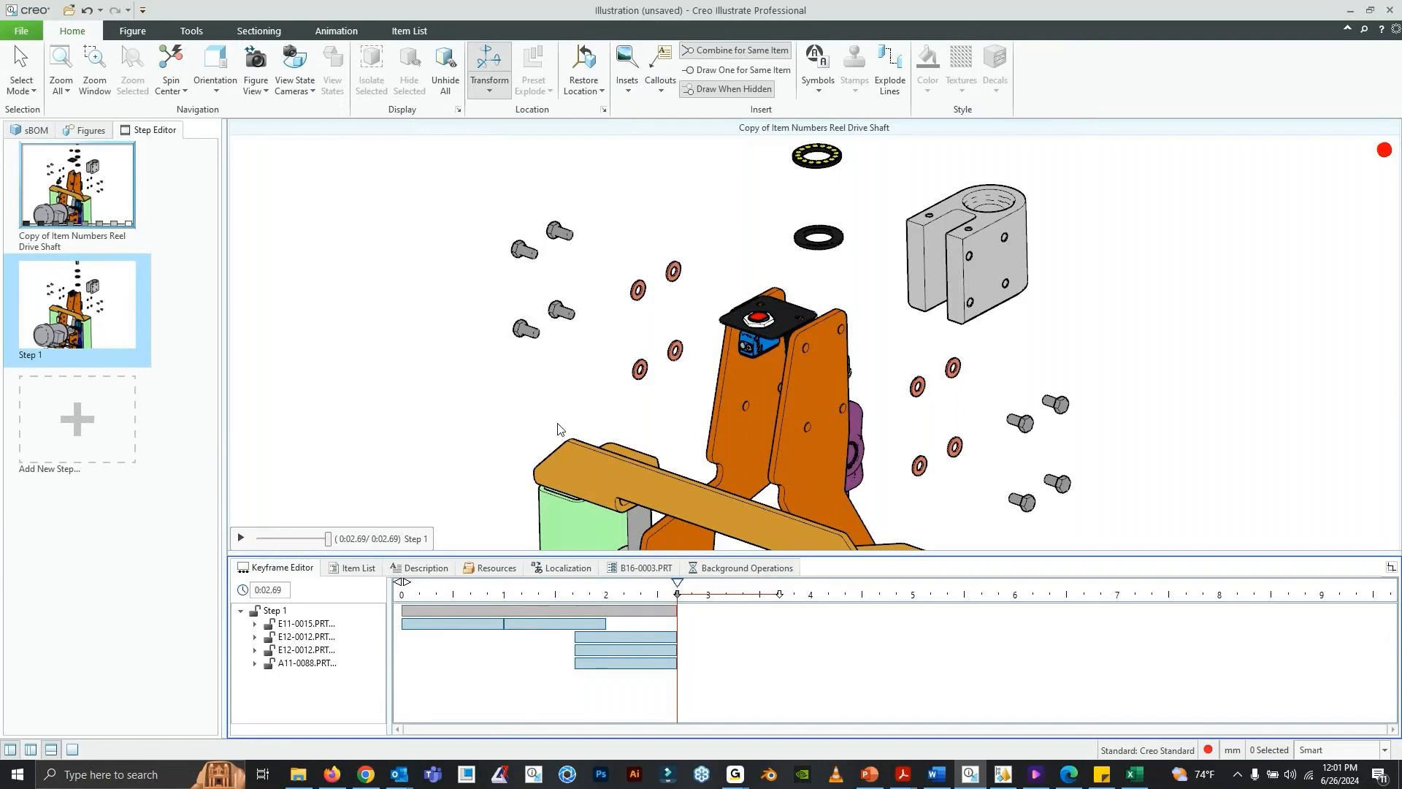
# - Switch to the Vuforia Studio preview in Chrome and examine the exploded reel drive shaft assembly from several angles
pyautogui.click(369, 777)
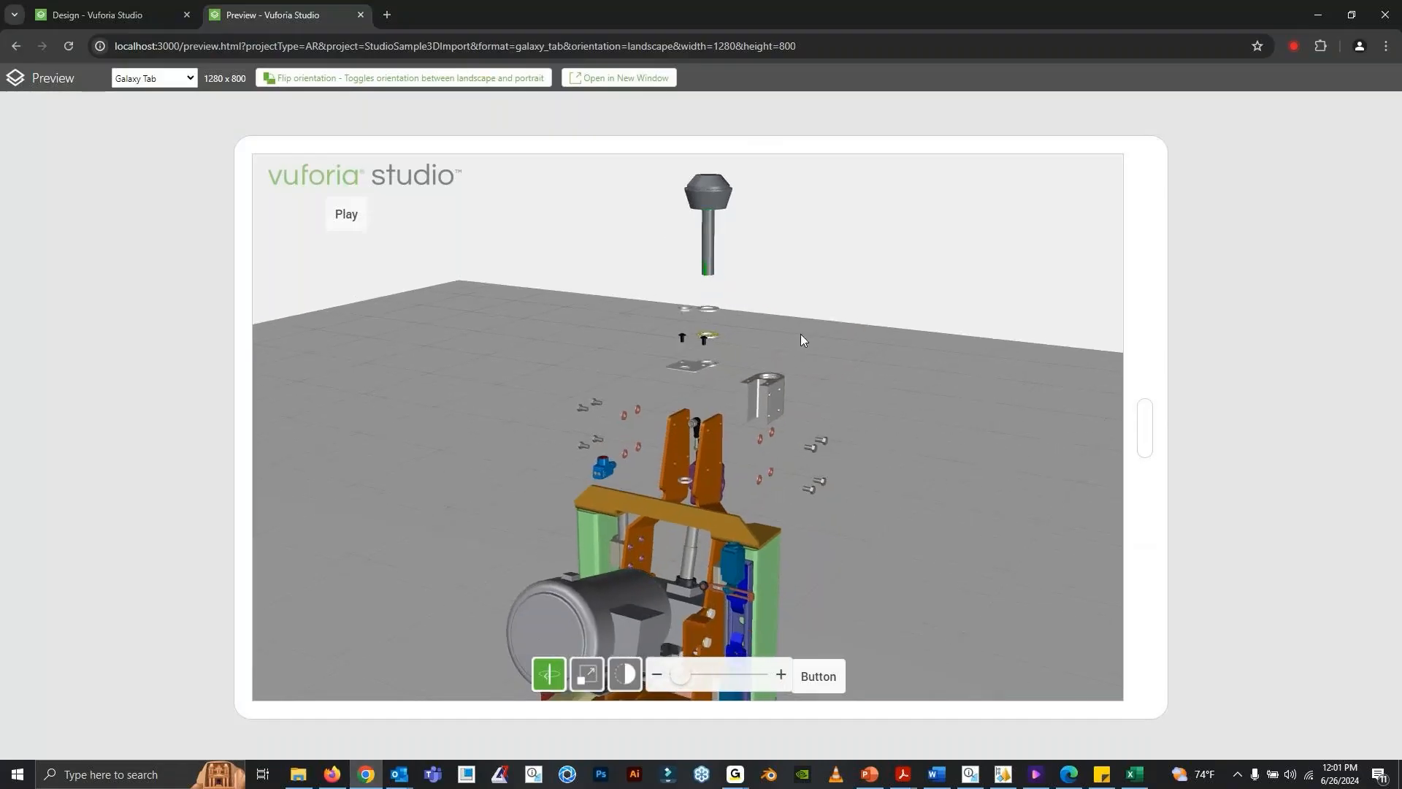
pyautogui.moveTo(802, 336); pyautogui.dragTo(637, 430)
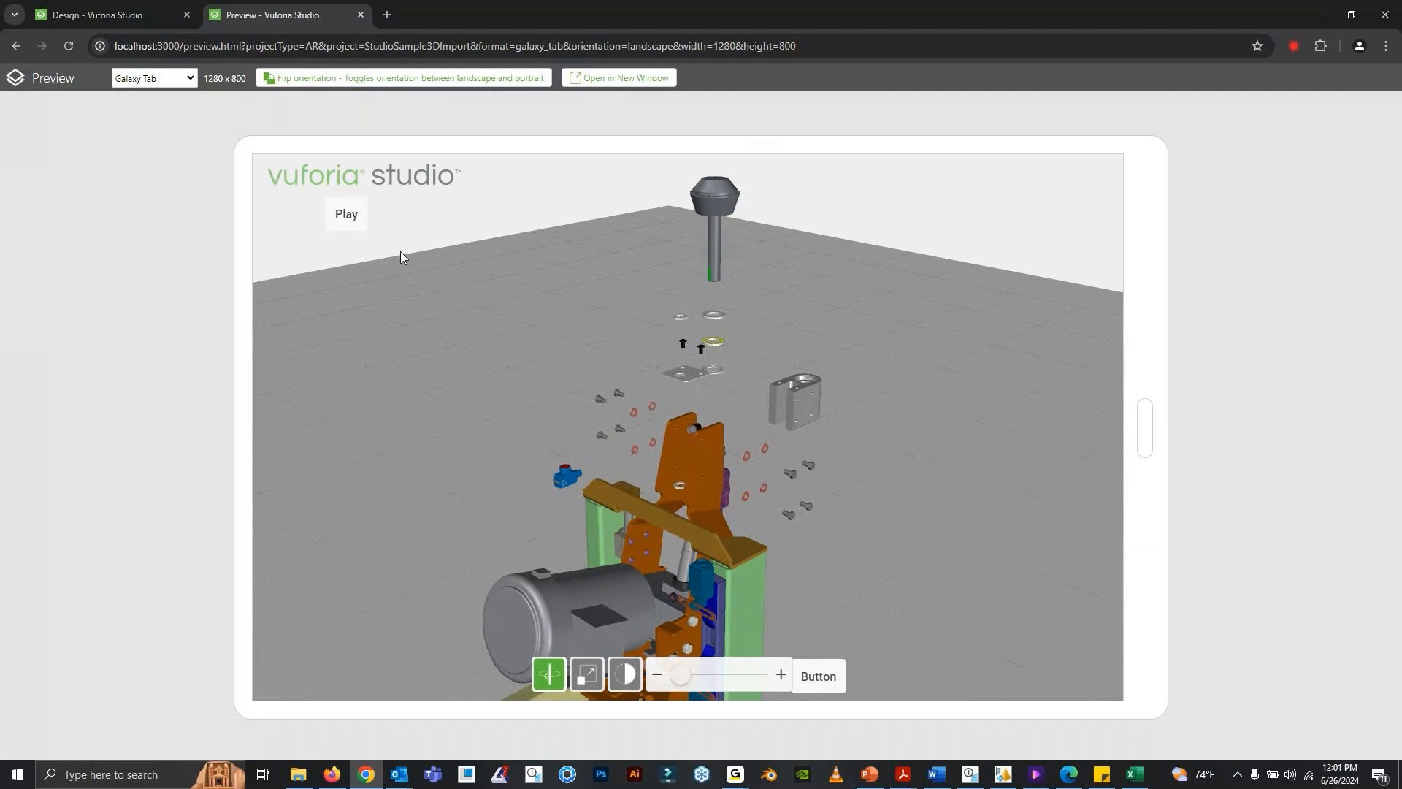
pyautogui.moveTo(777, 406); pyautogui.dragTo(730, 349)
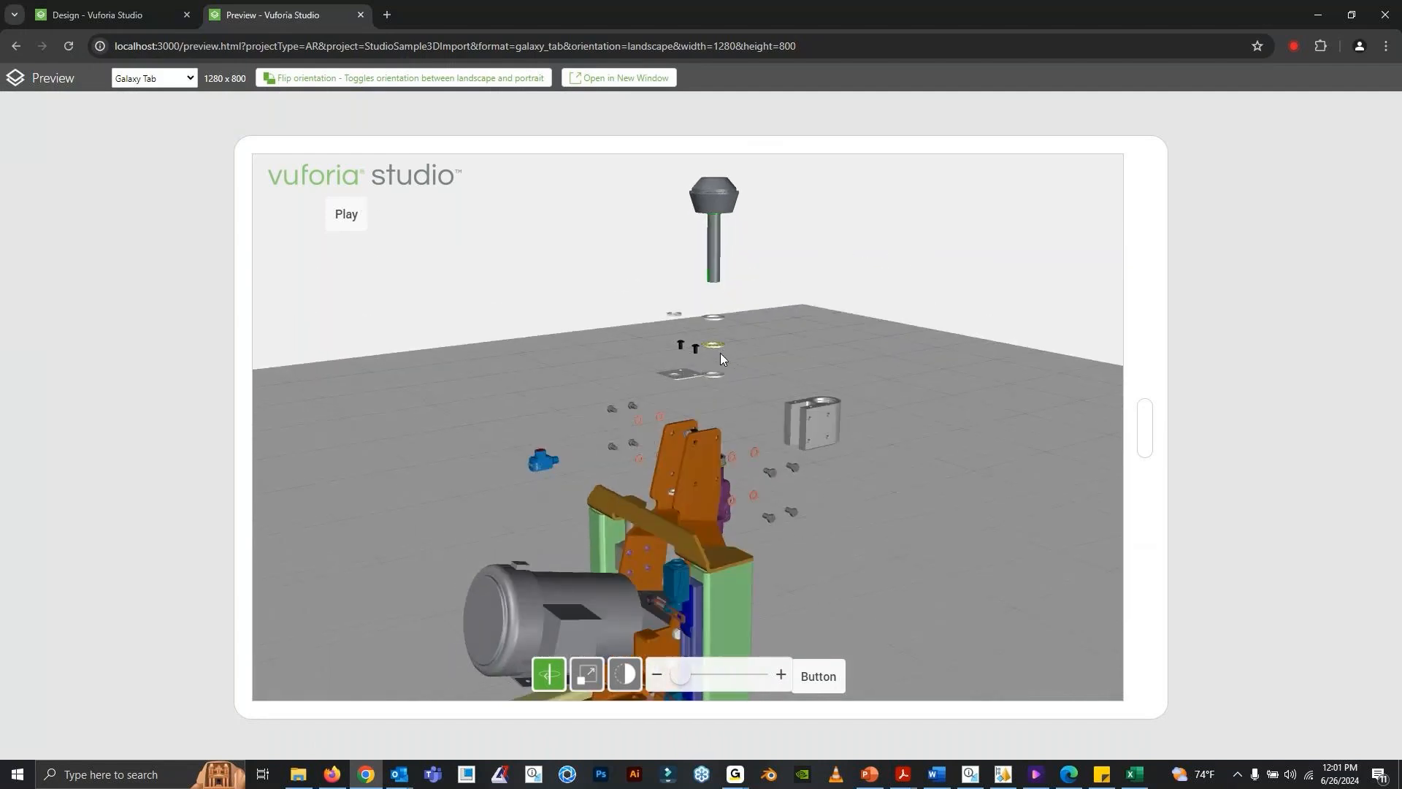
pyautogui.click(71, 21)
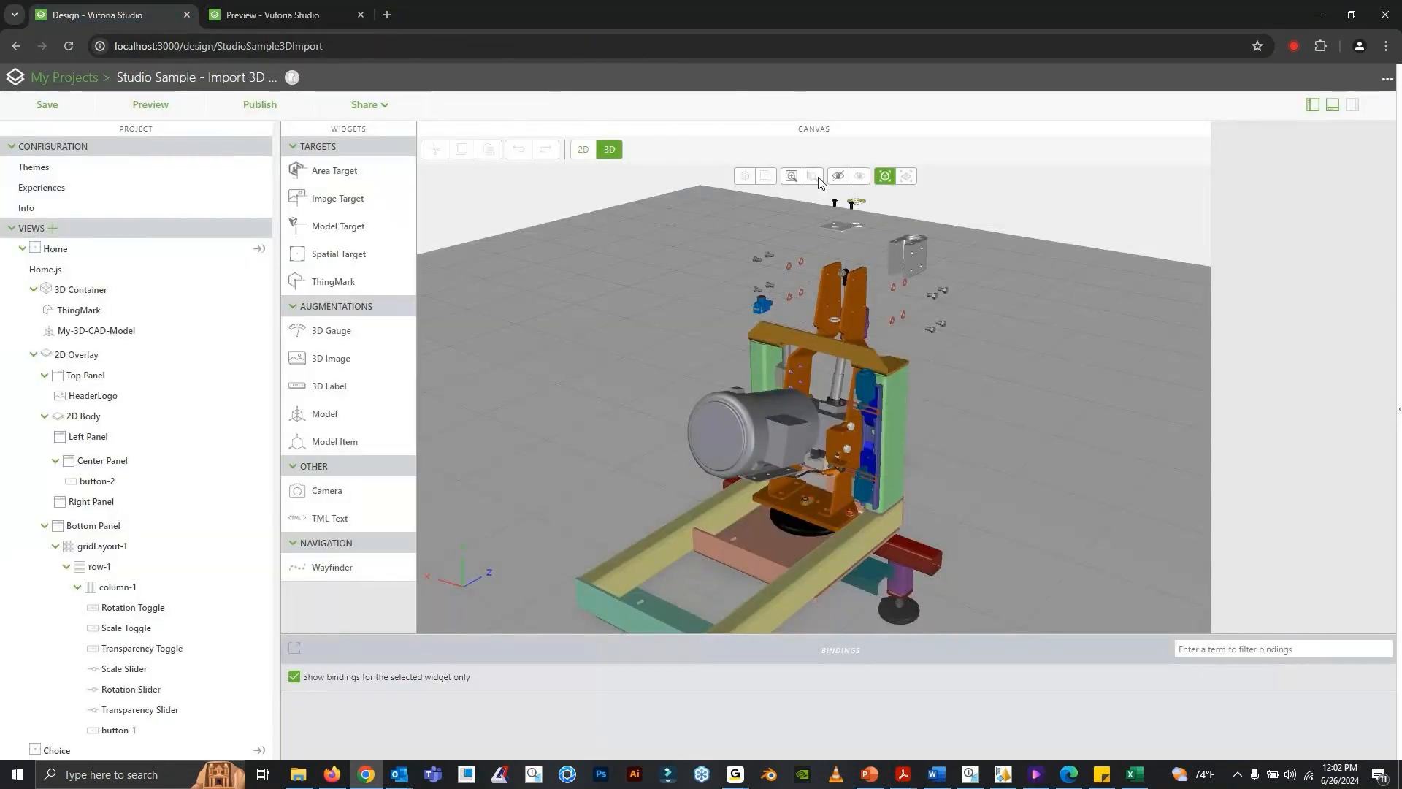
pyautogui.click(304, 17)
pyautogui.moveTo(714, 351); pyautogui.dragTo(743, 435)
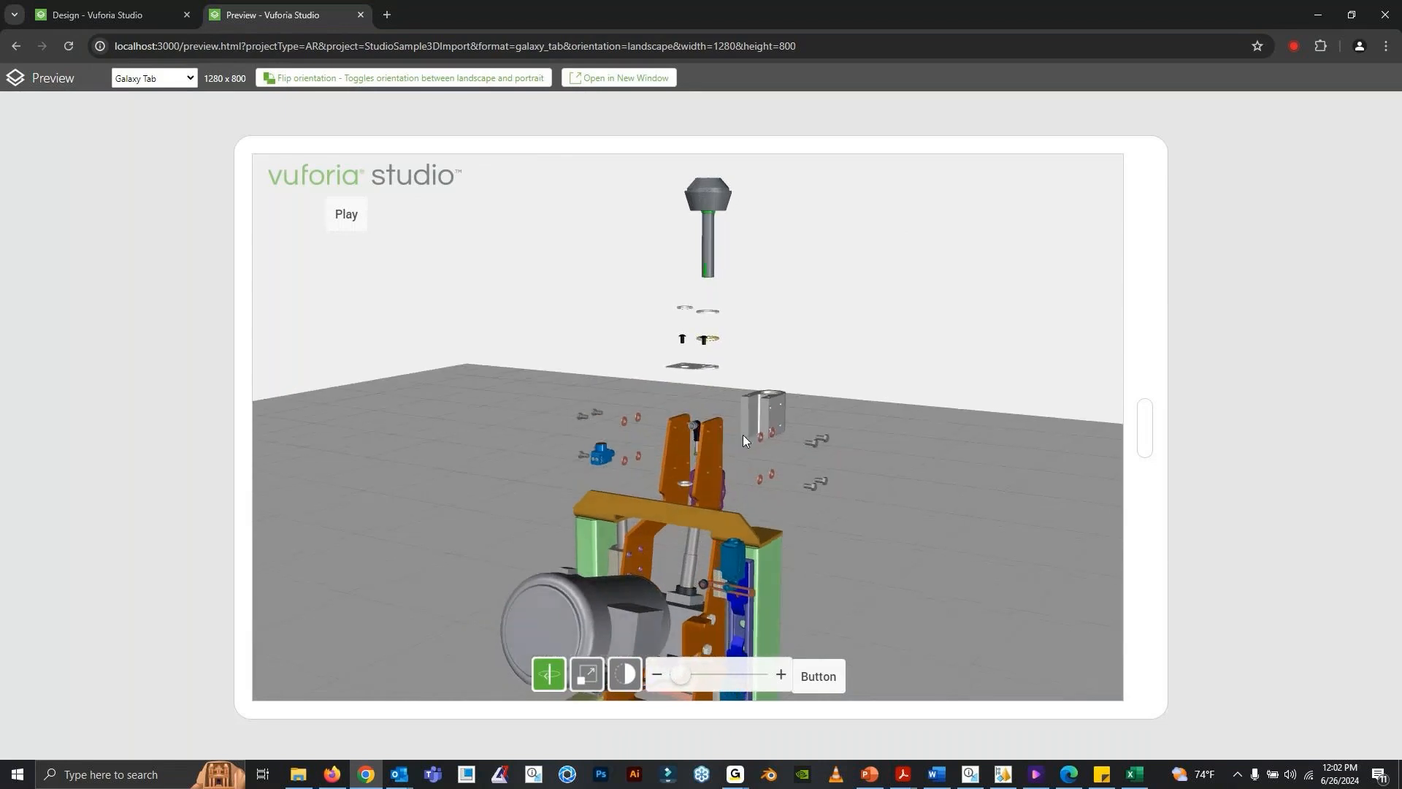
pyautogui.moveTo(688, 333); pyautogui.dragTo(647, 338)
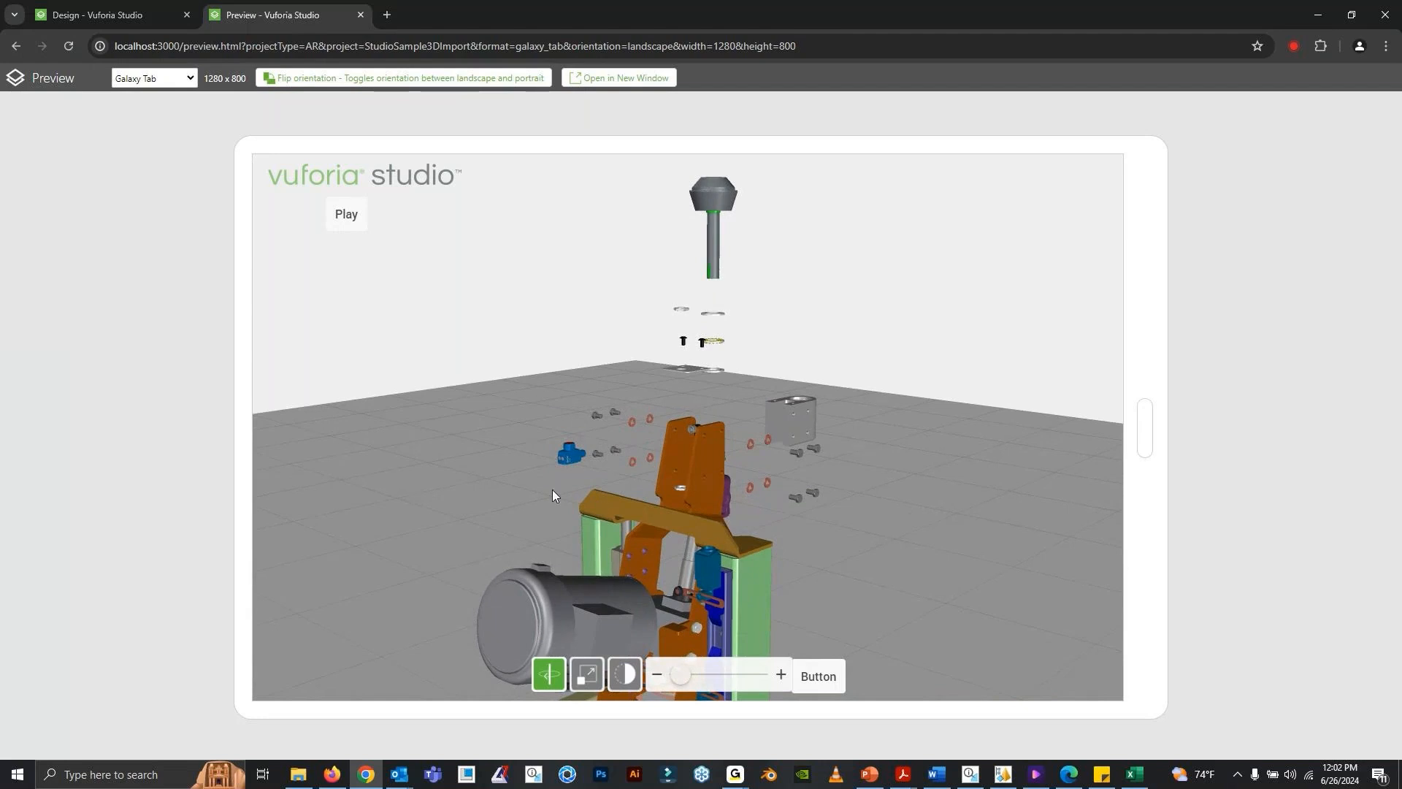
pyautogui.moveTo(553, 494); pyautogui.dragTo(580, 485)
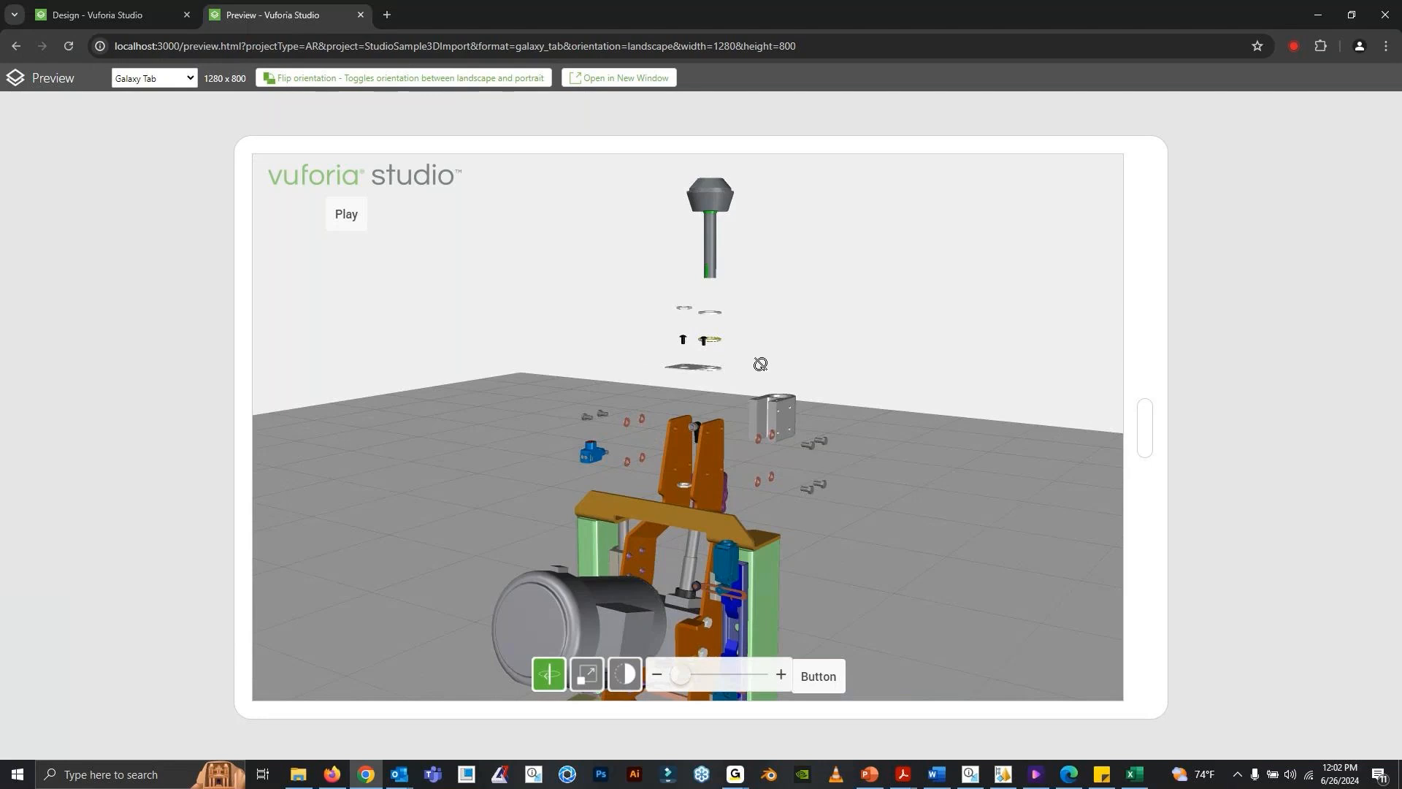
pyautogui.moveTo(759, 364); pyautogui.dragTo(750, 380)
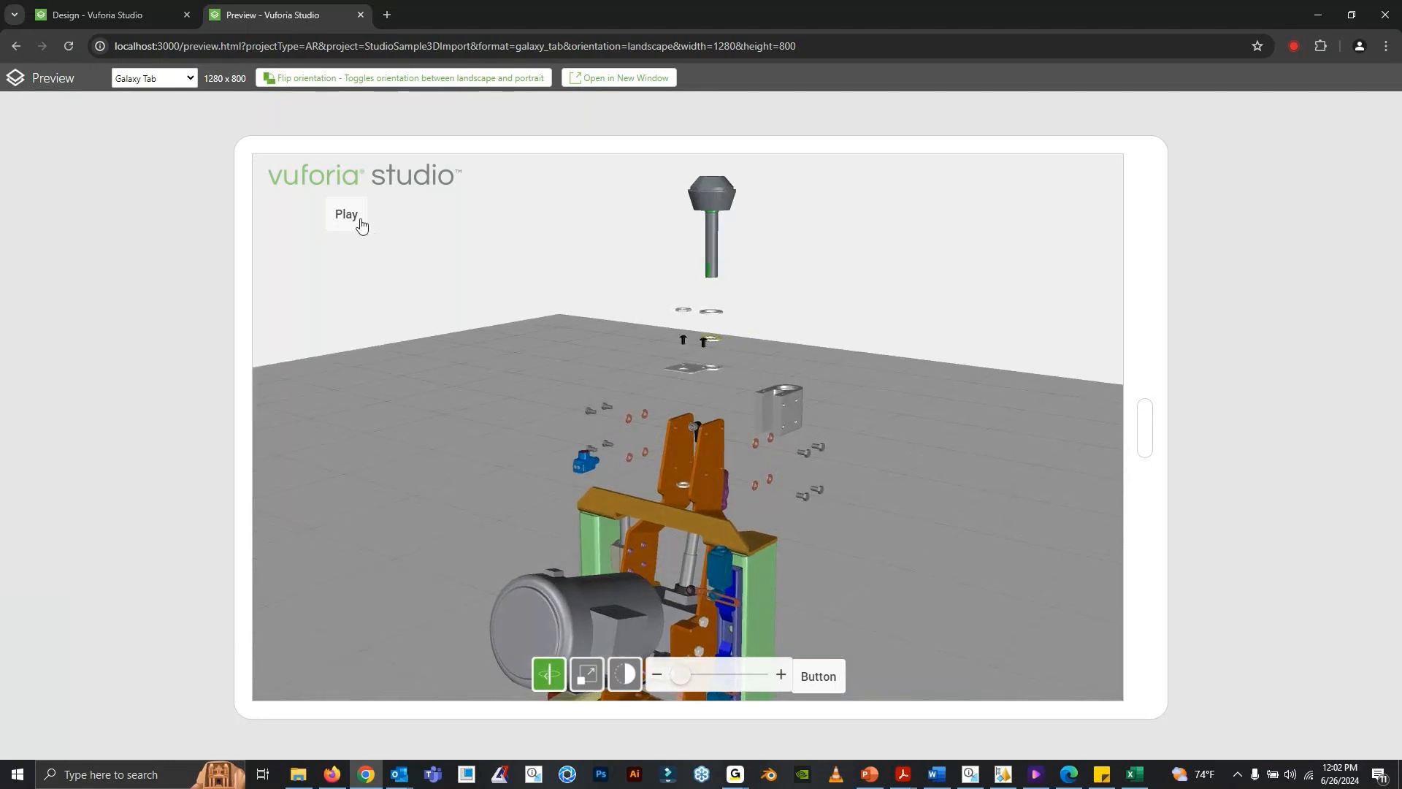
pyautogui.moveTo(893, 393); pyautogui.dragTo(875, 383)
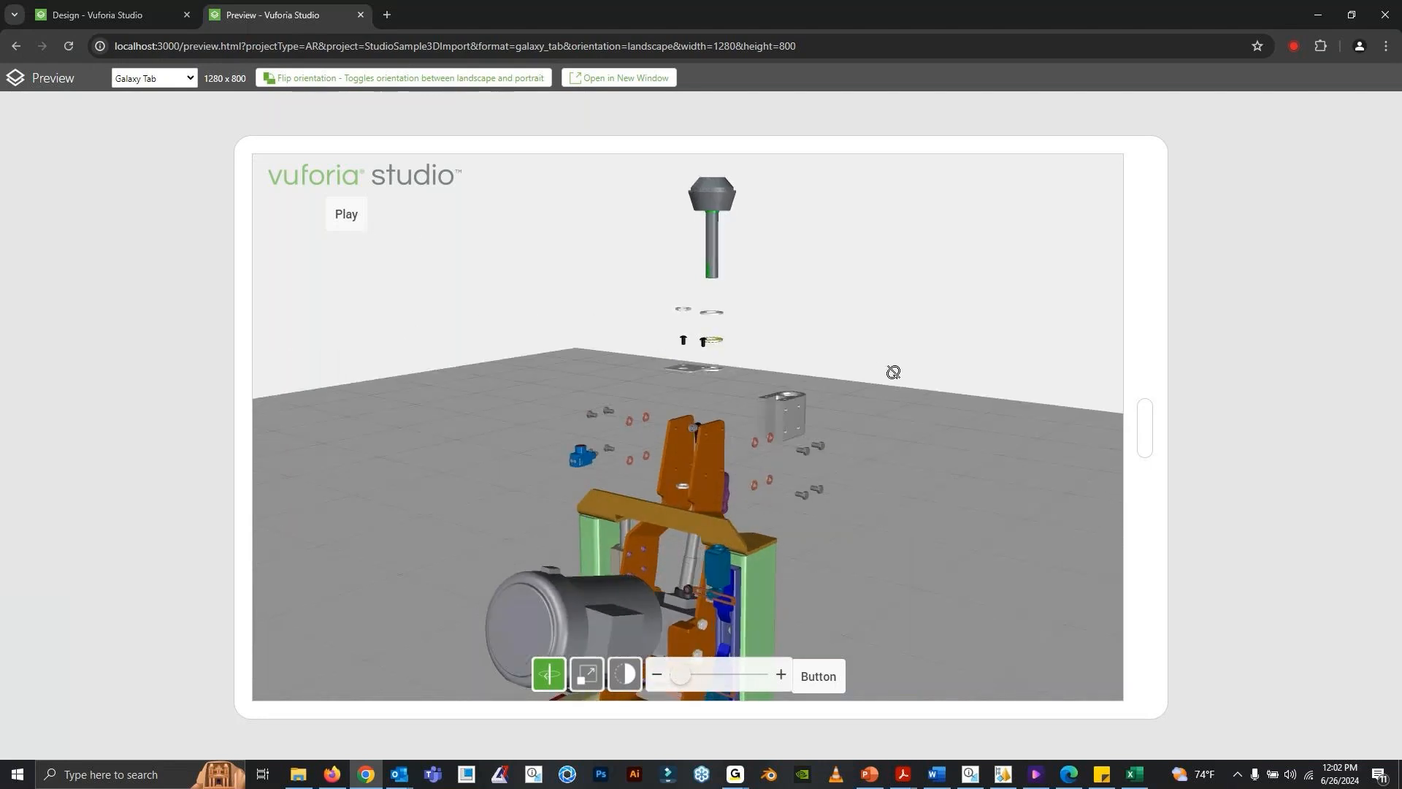
# - Play the reel drive shaft assembly animation in the Vuforia Studio preview and return to the illustration in Creo Illustrate
pyautogui.click(346, 219)
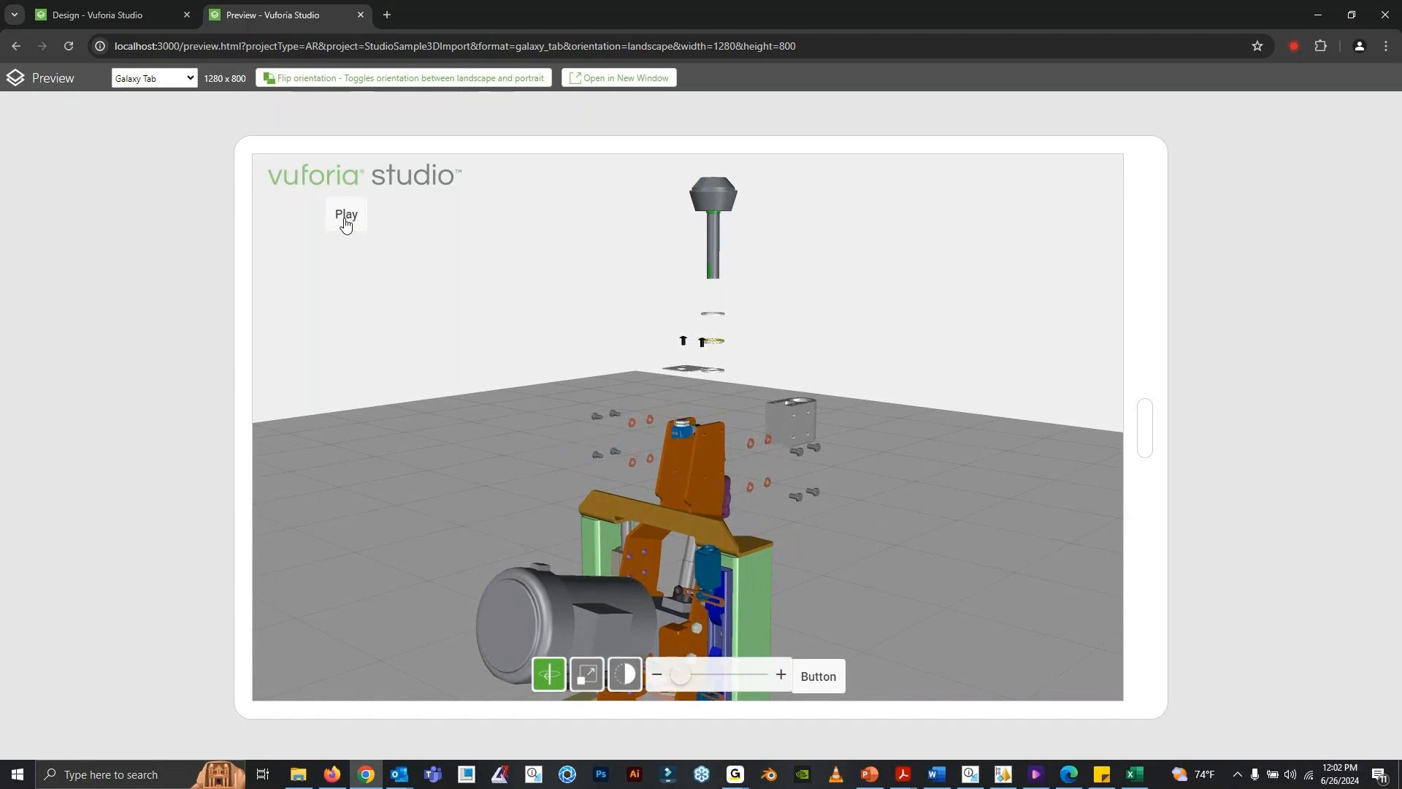
pyautogui.click(346, 219)
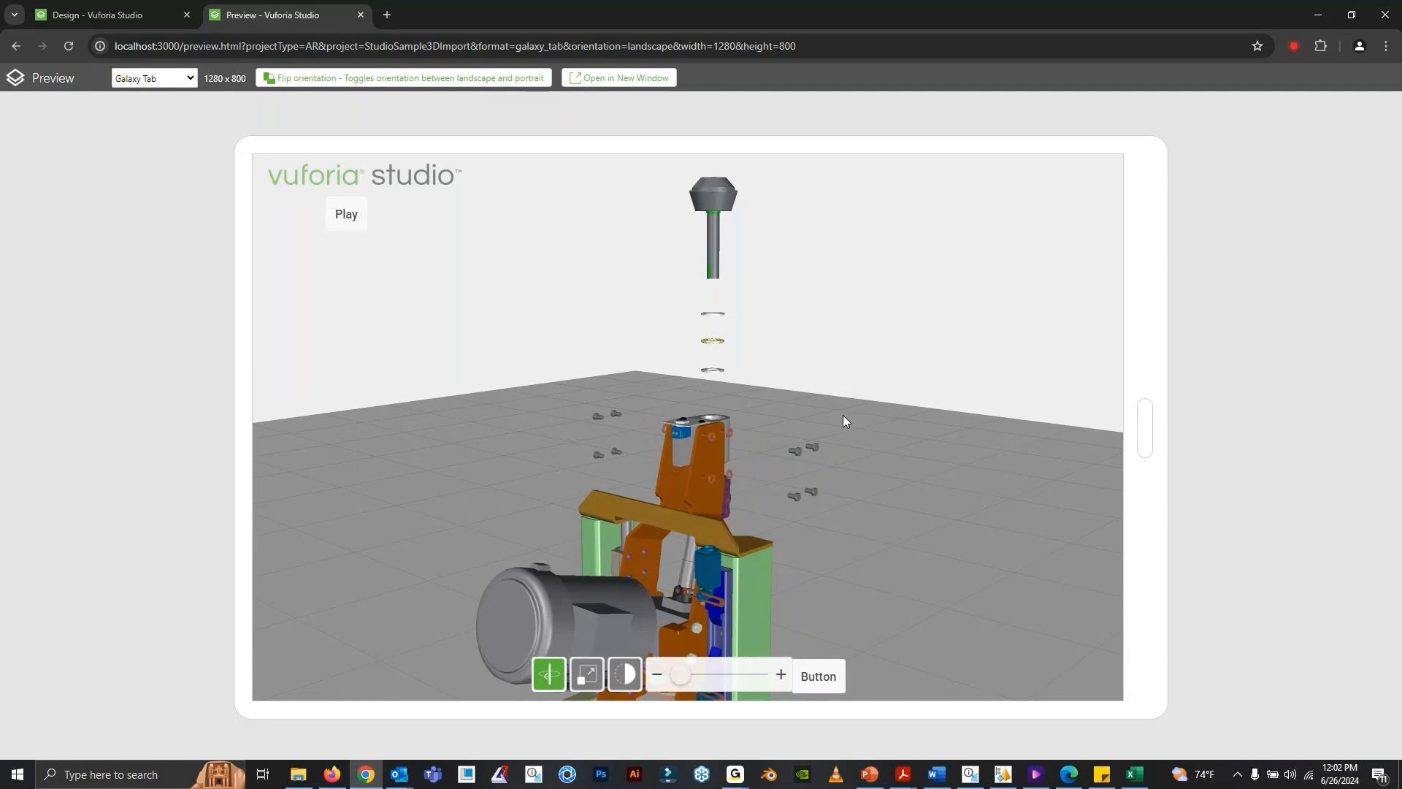
pyautogui.click(349, 215)
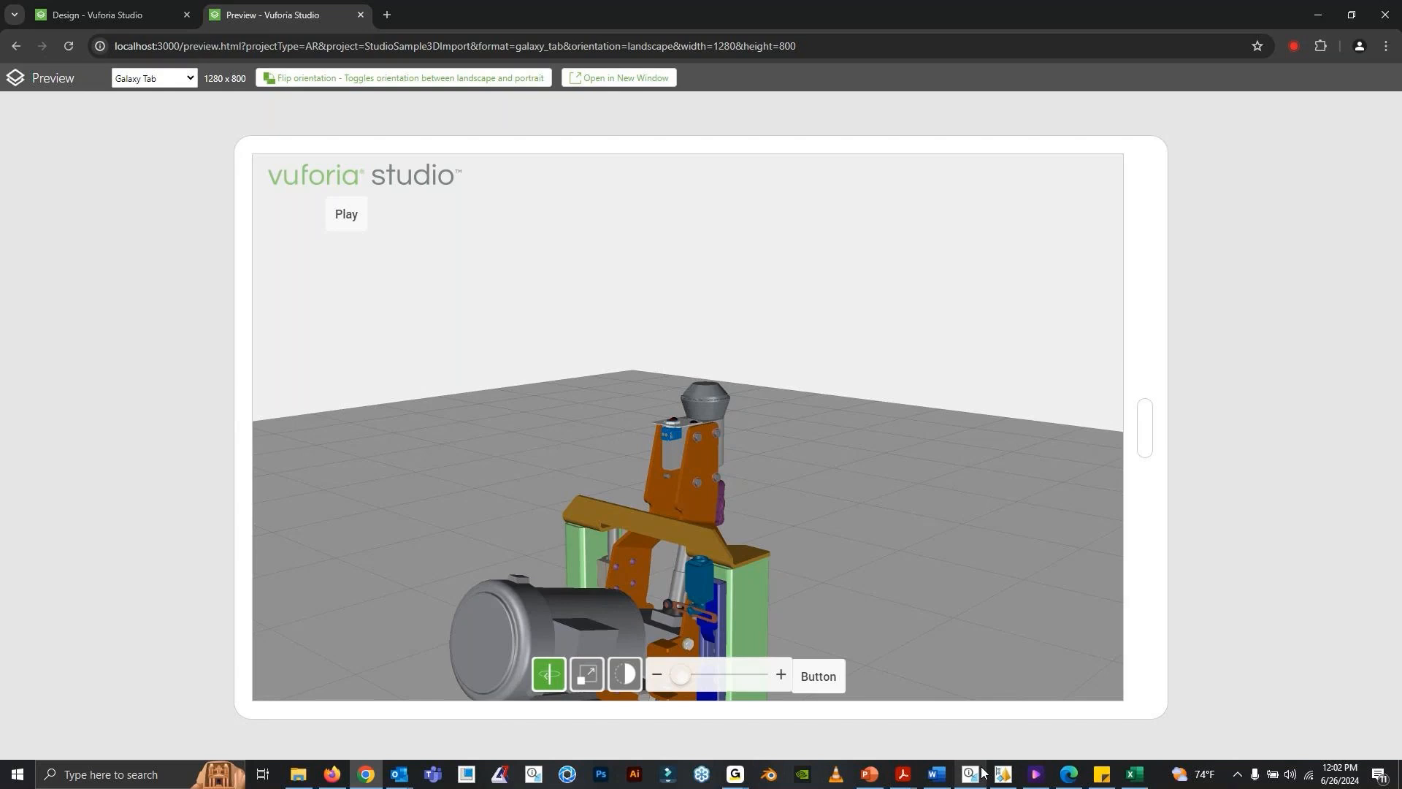
pyautogui.moveTo(983, 768)
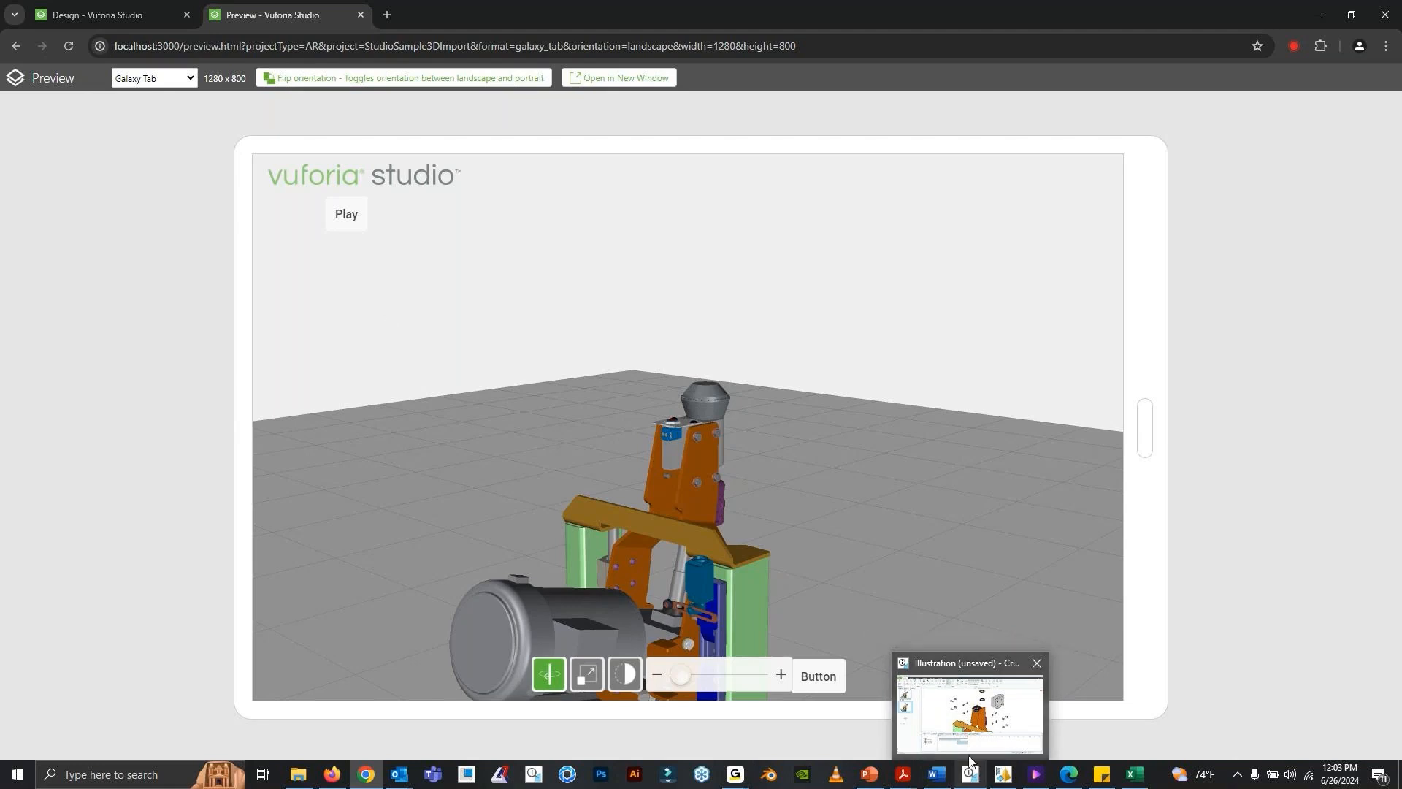
pyautogui.click(980, 775)
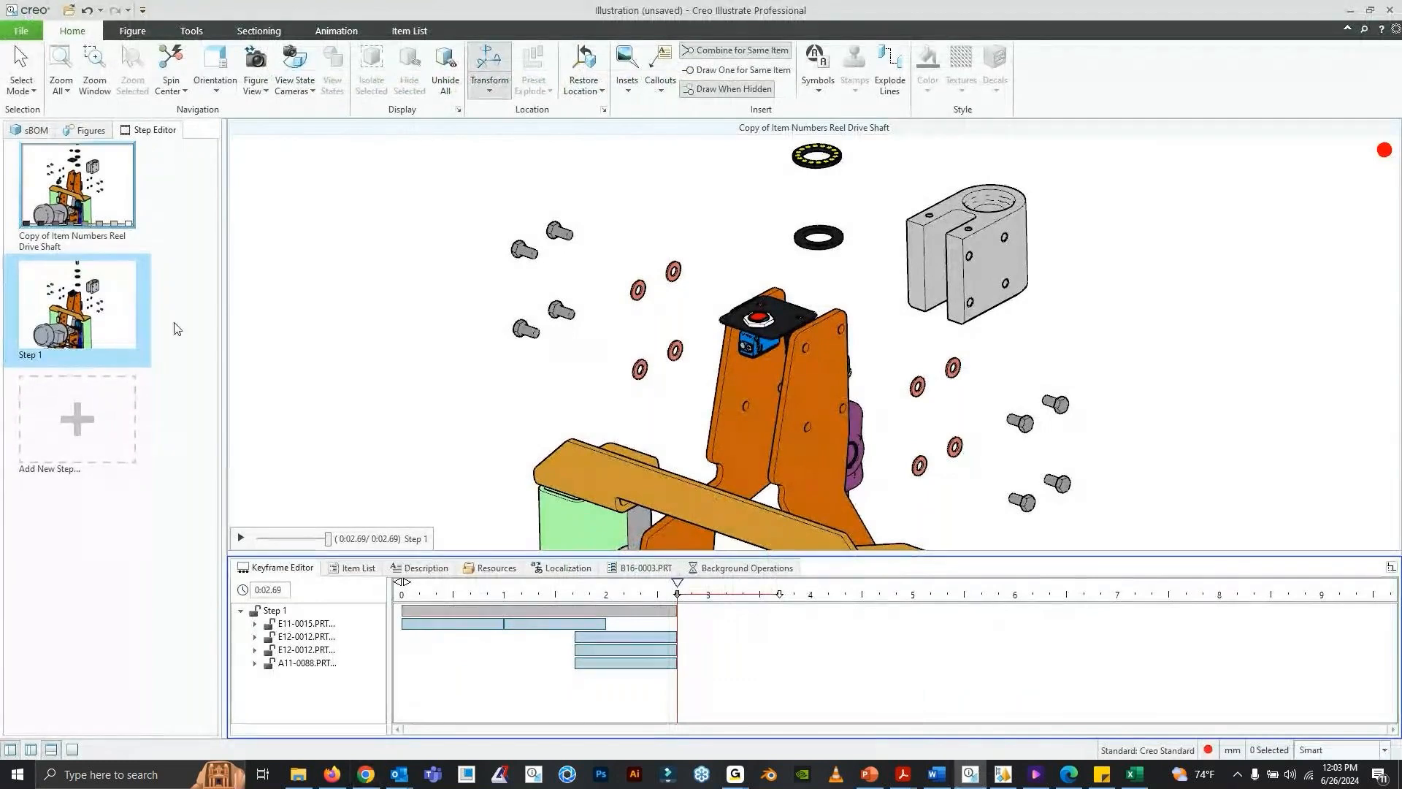
# - Look through the illustration's list of figures
pyautogui.click(85, 130)
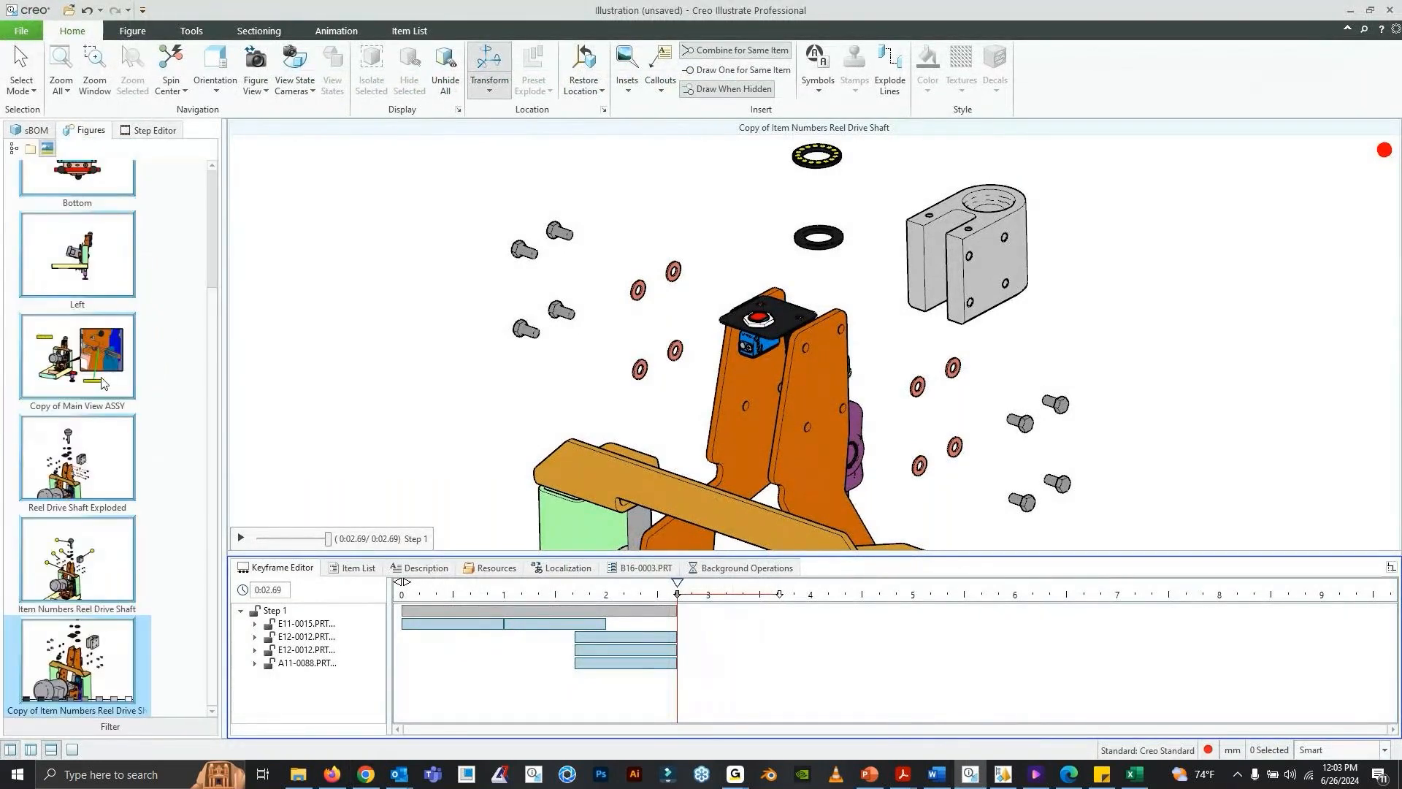
pyautogui.scroll(3, 135, 580)
pyautogui.scroll(-3, 138, 582)
pyautogui.scroll(3, 149, 566)
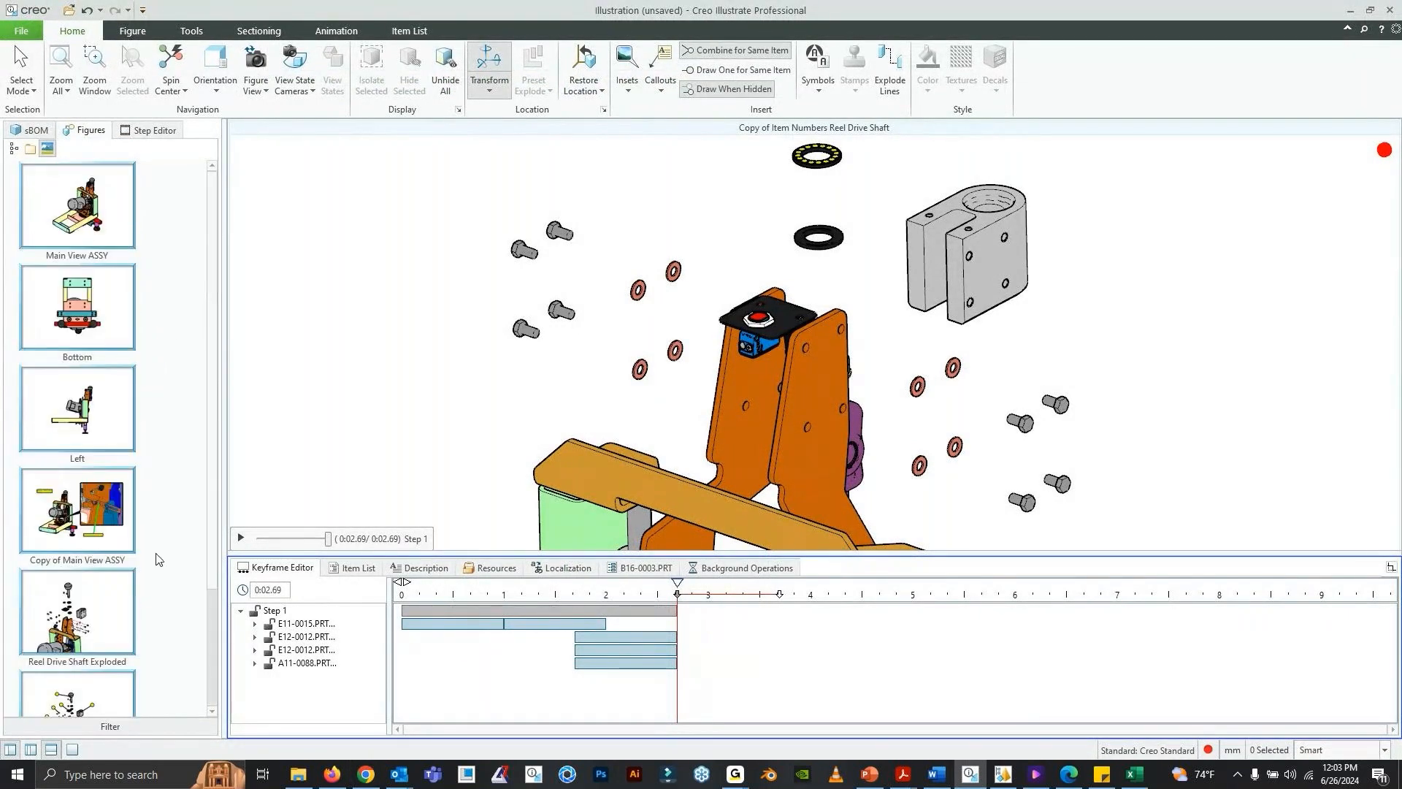
pyautogui.scroll(-3, 157, 537)
pyautogui.scroll(3, 168, 467)
# - Switch to Windchill in Firefox and show the open-in options for the Wrapping Machine Instructions document
pyautogui.moveTo(333, 780)
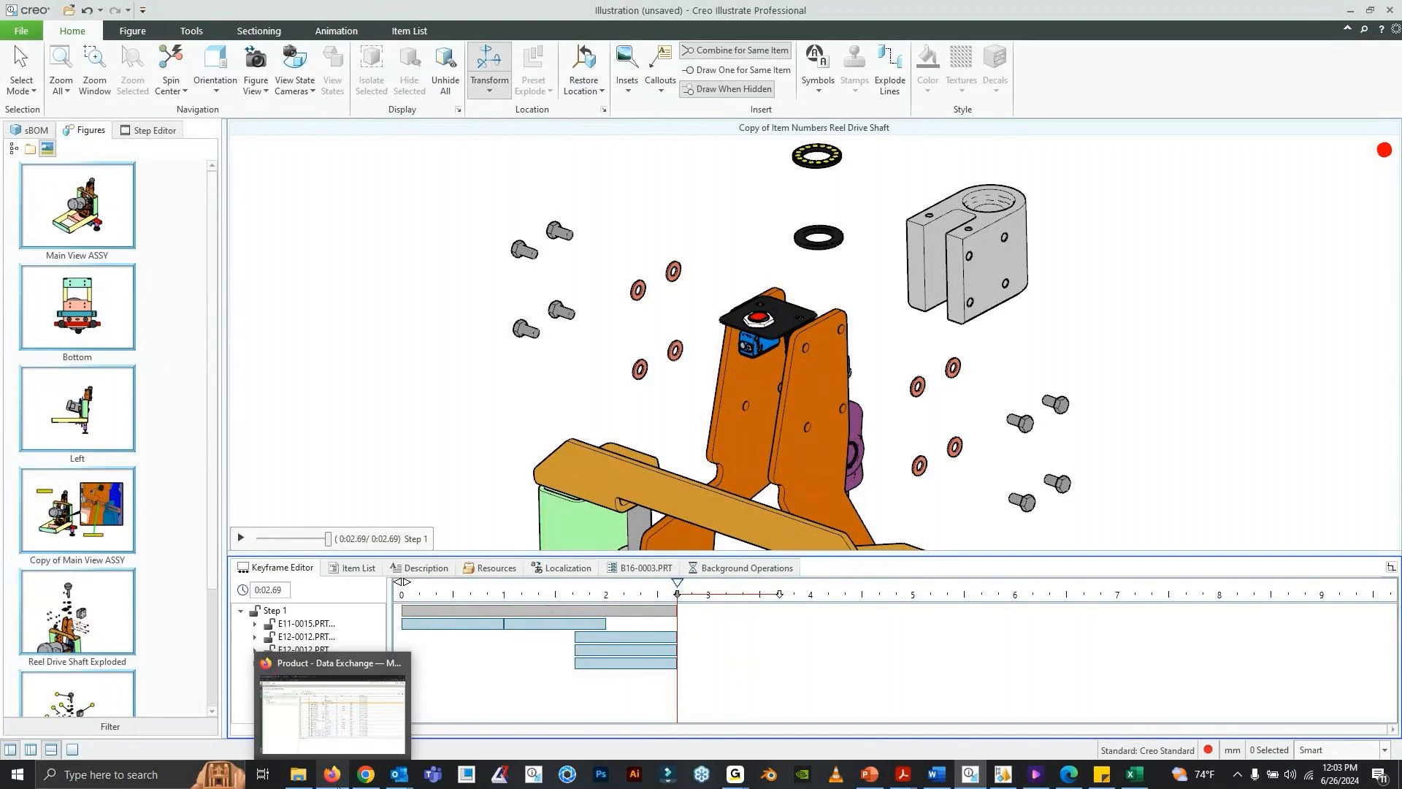
pyautogui.click(337, 785)
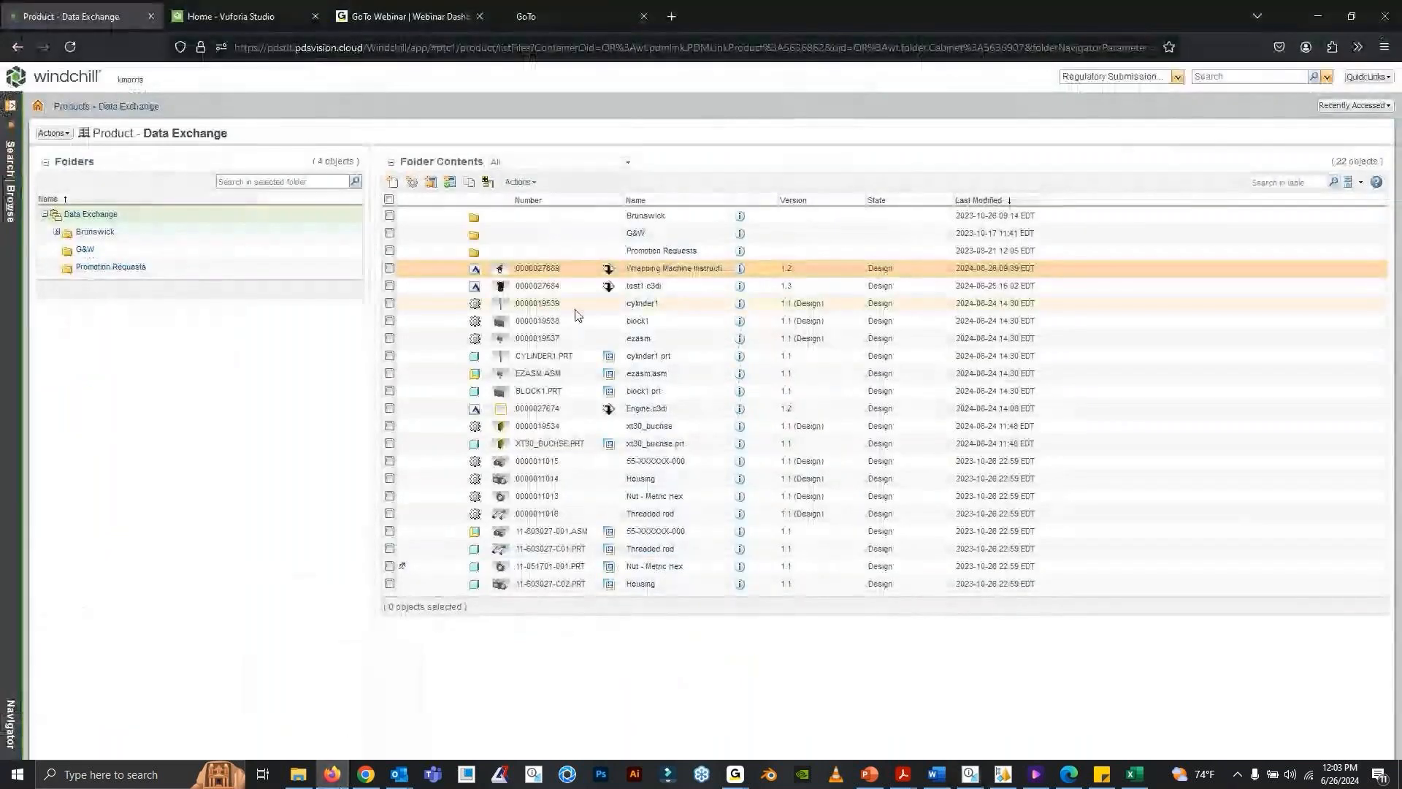
pyautogui.rightClick(661, 275)
pyautogui.moveTo(723, 304)
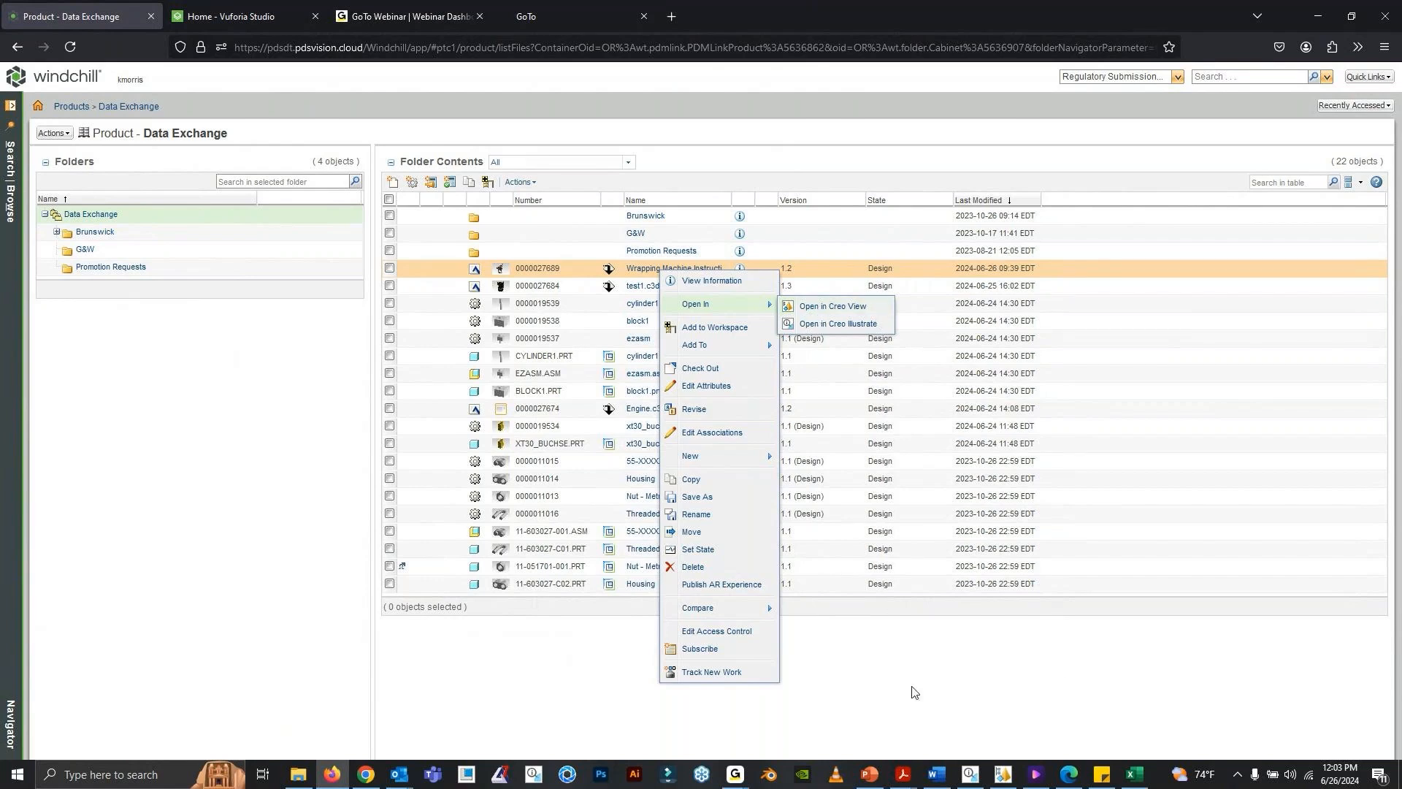
# - Switch to the published Wrapping Machine Instructions in Creo View Lite and view the main assembly, Front, Left and Right figures
pyautogui.click(1005, 775)
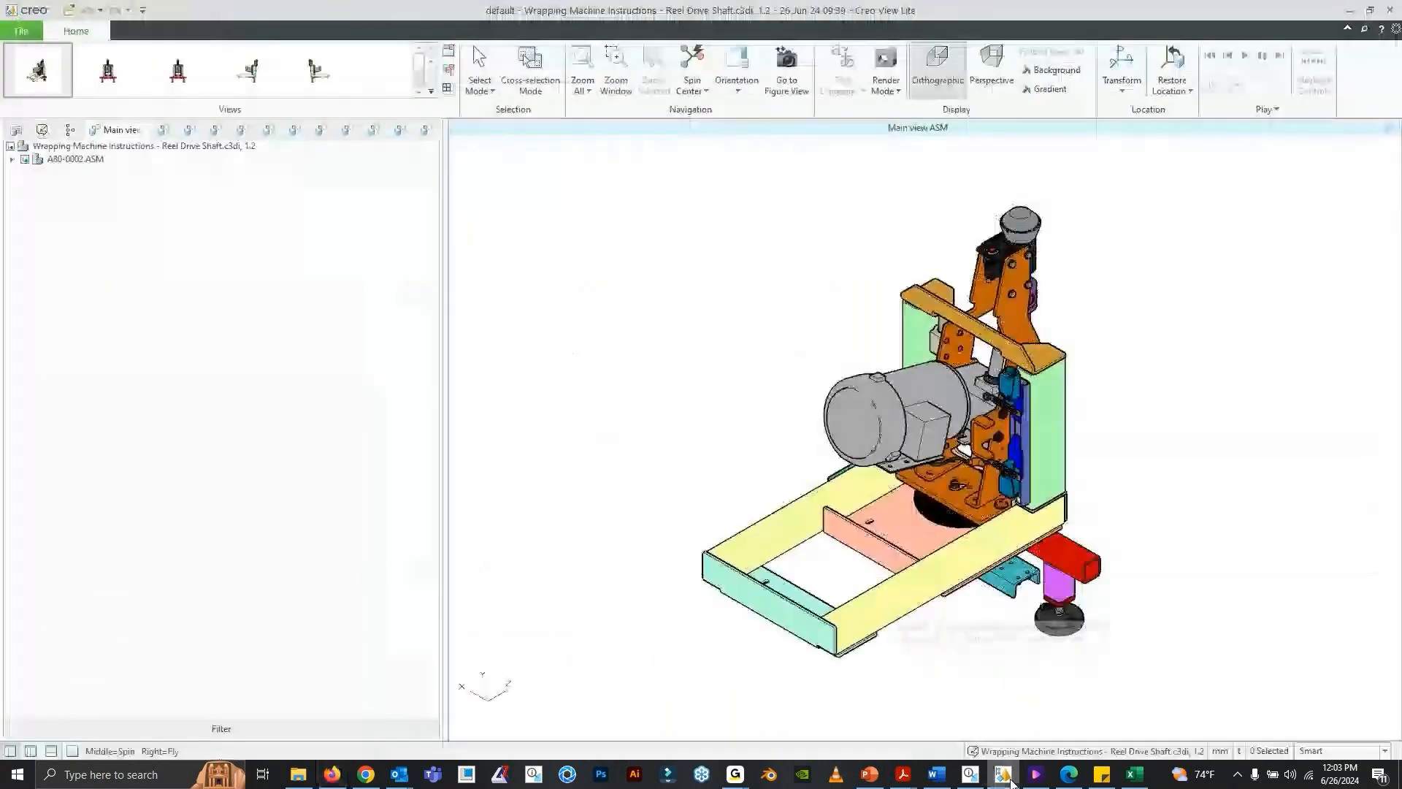
pyautogui.moveTo(870, 366); pyautogui.dragTo(712, 347, button='middle')
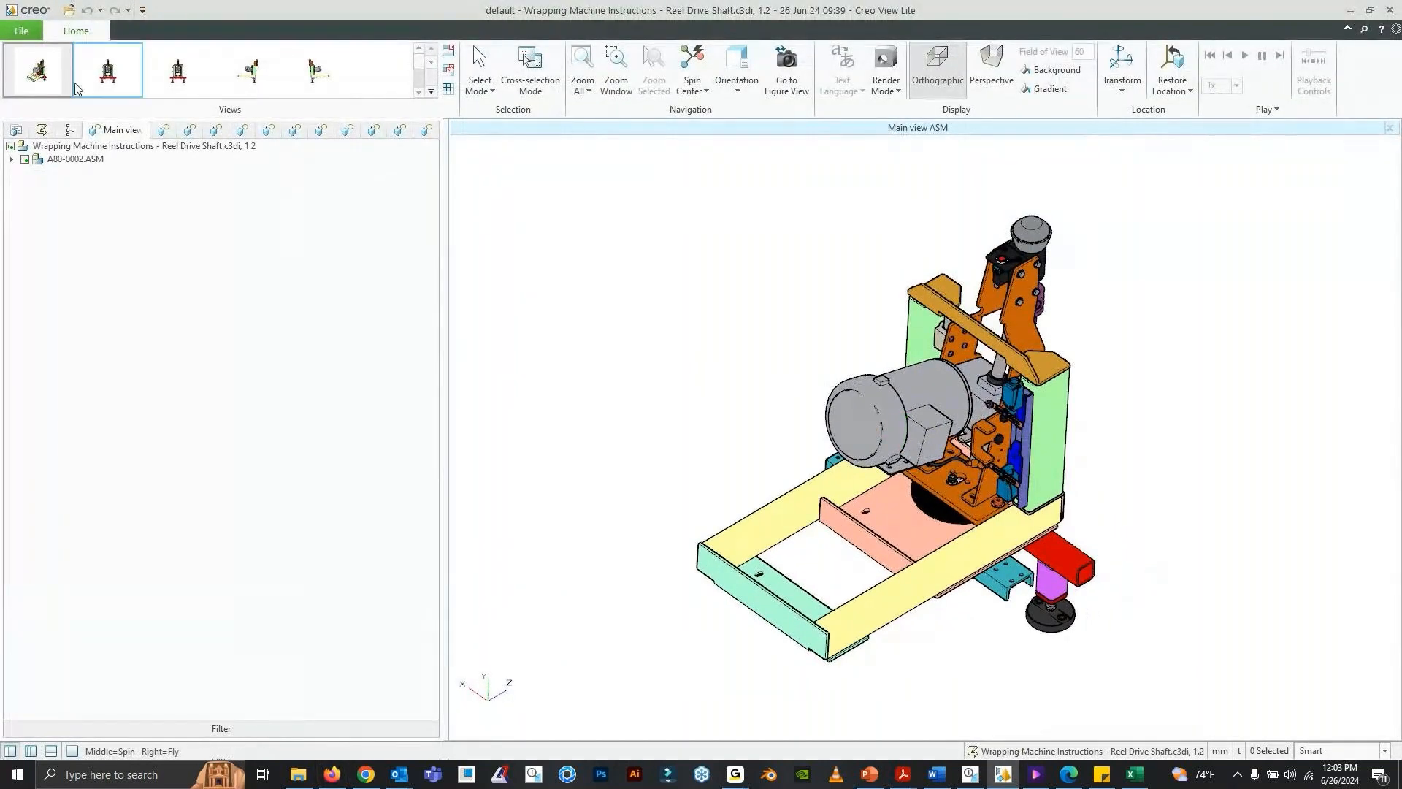
pyautogui.click(179, 80)
pyautogui.click(248, 73)
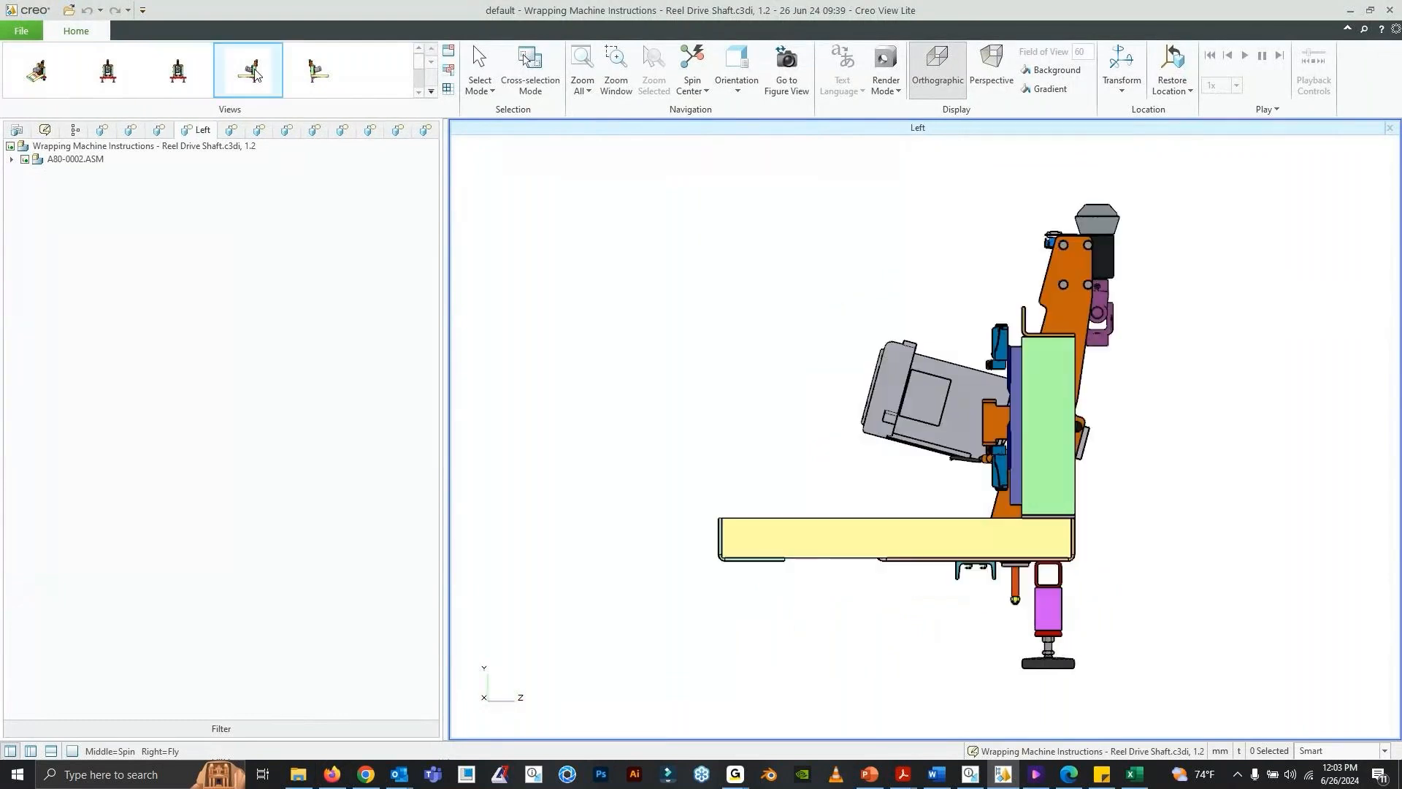
pyautogui.click(318, 73)
# - View the exploded reel drive shaft figure and its item-number callout figure
pyautogui.click(420, 93)
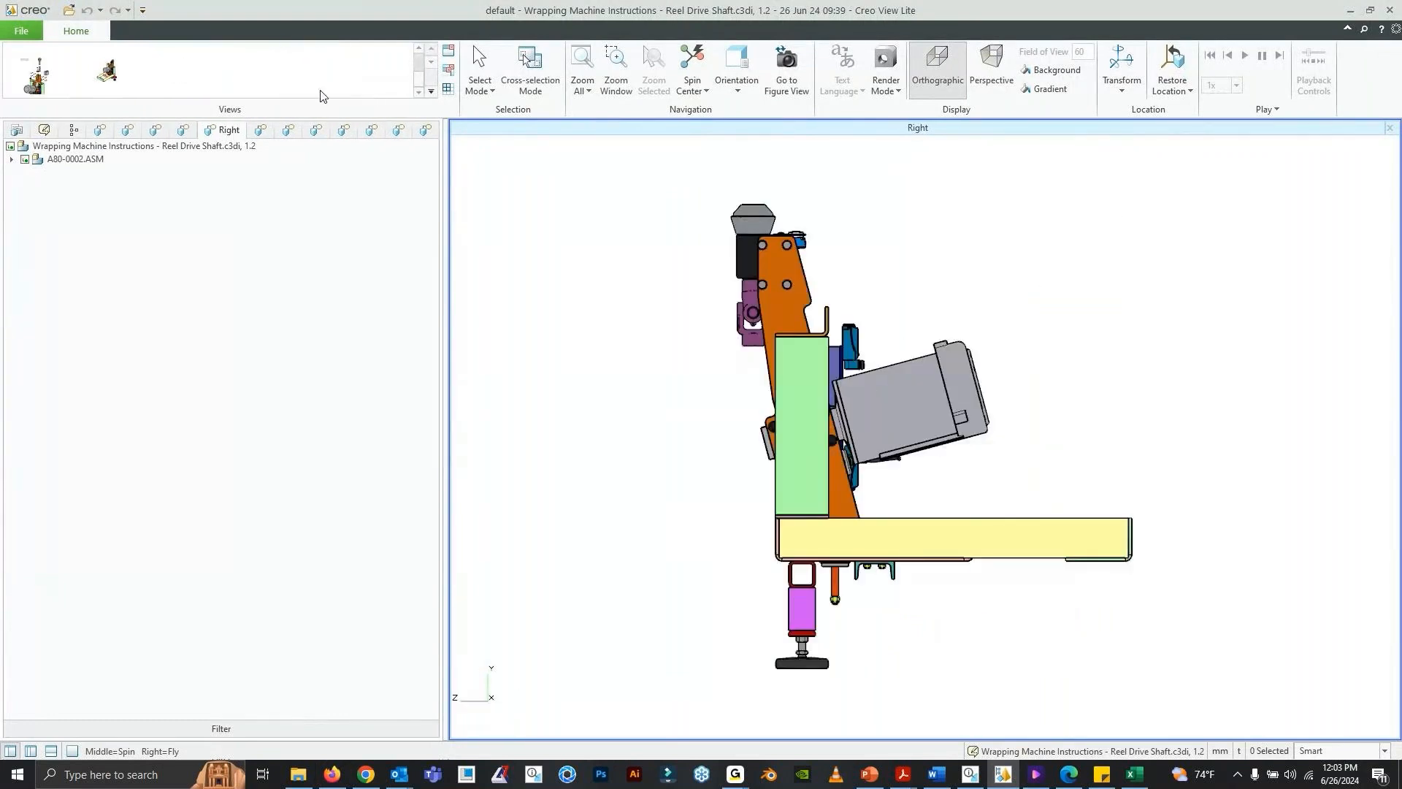
pyautogui.click(248, 71)
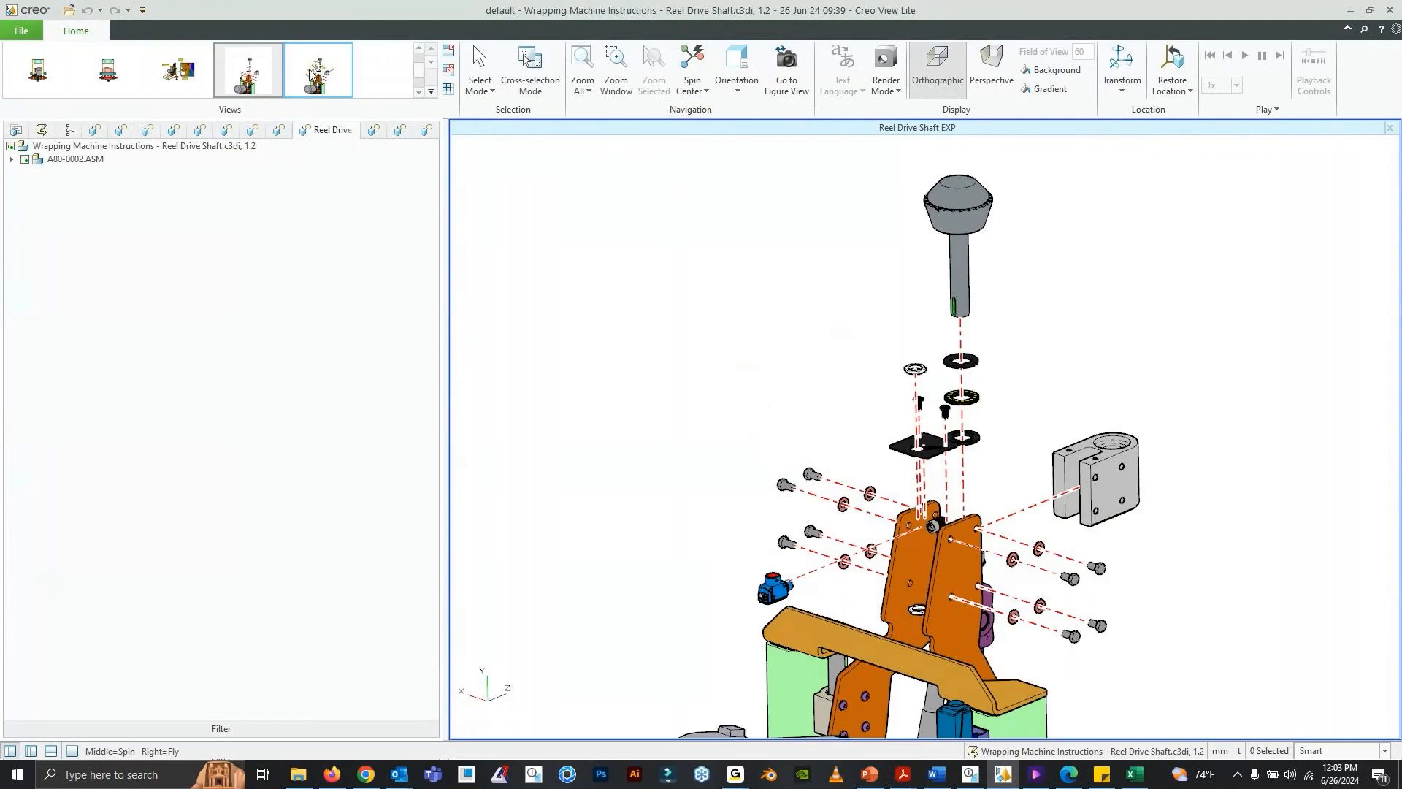
pyautogui.click(340, 92)
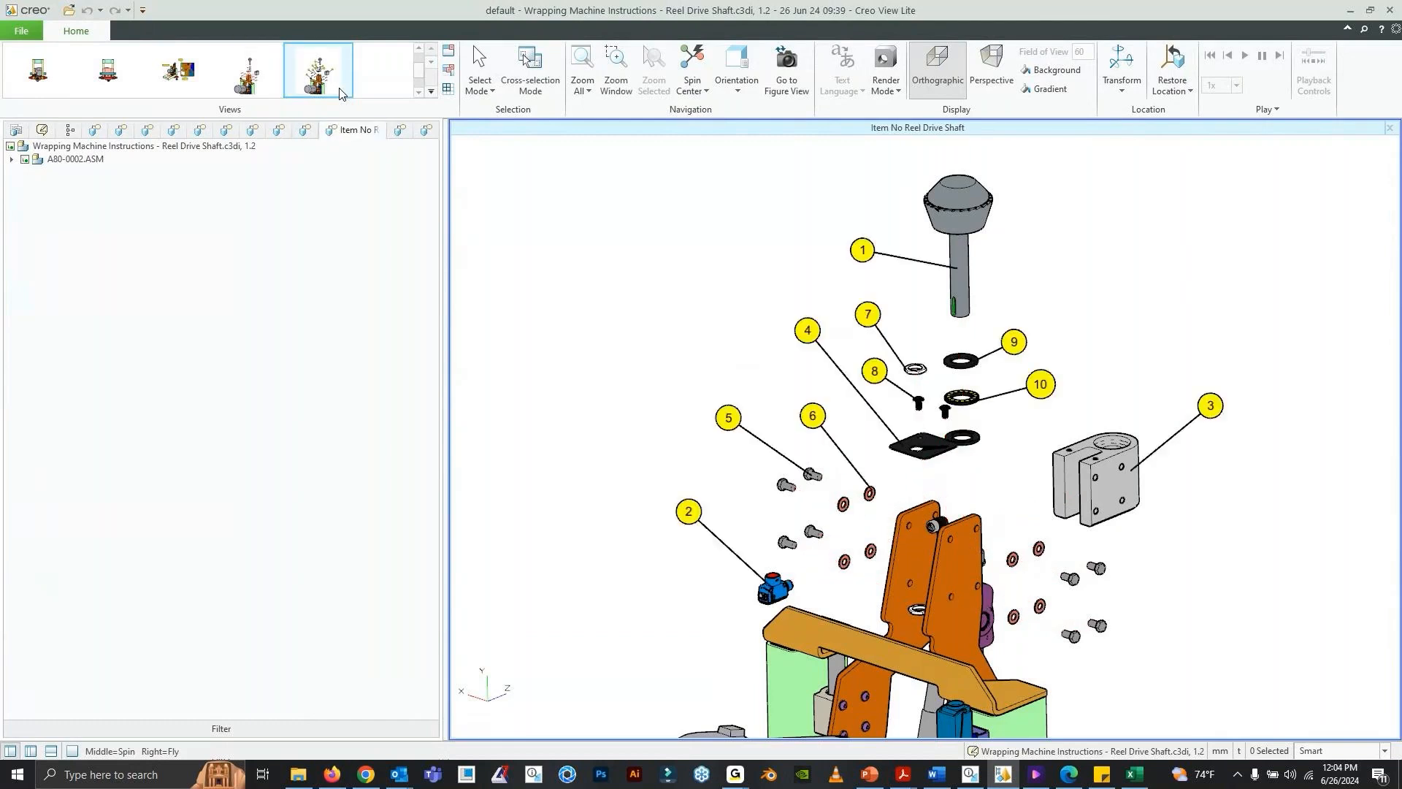
# - Show the Reel Drive Shaft Assembly Steps figure and play its three assembly steps in sequence
pyautogui.click(419, 92)
pyautogui.click(59, 92)
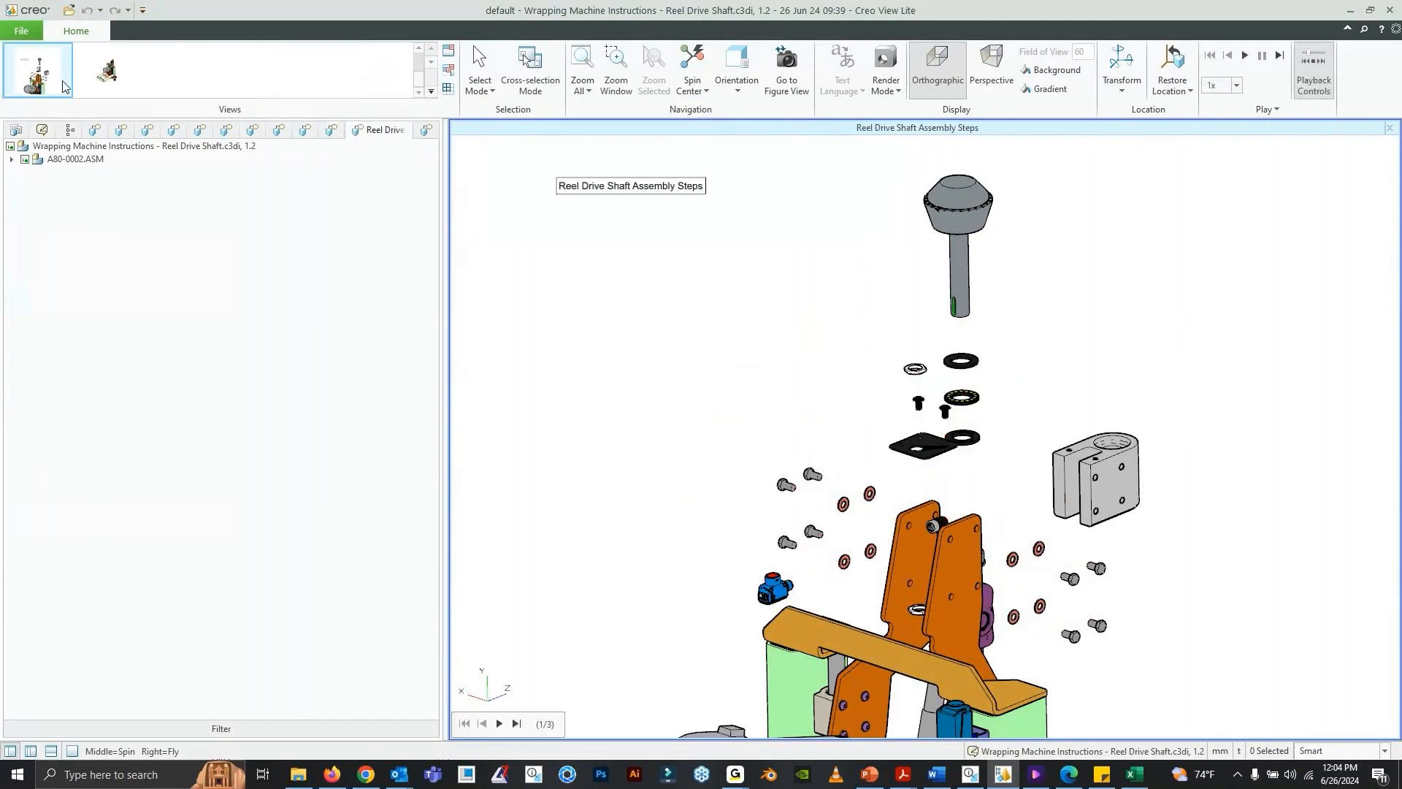
pyautogui.click(507, 723)
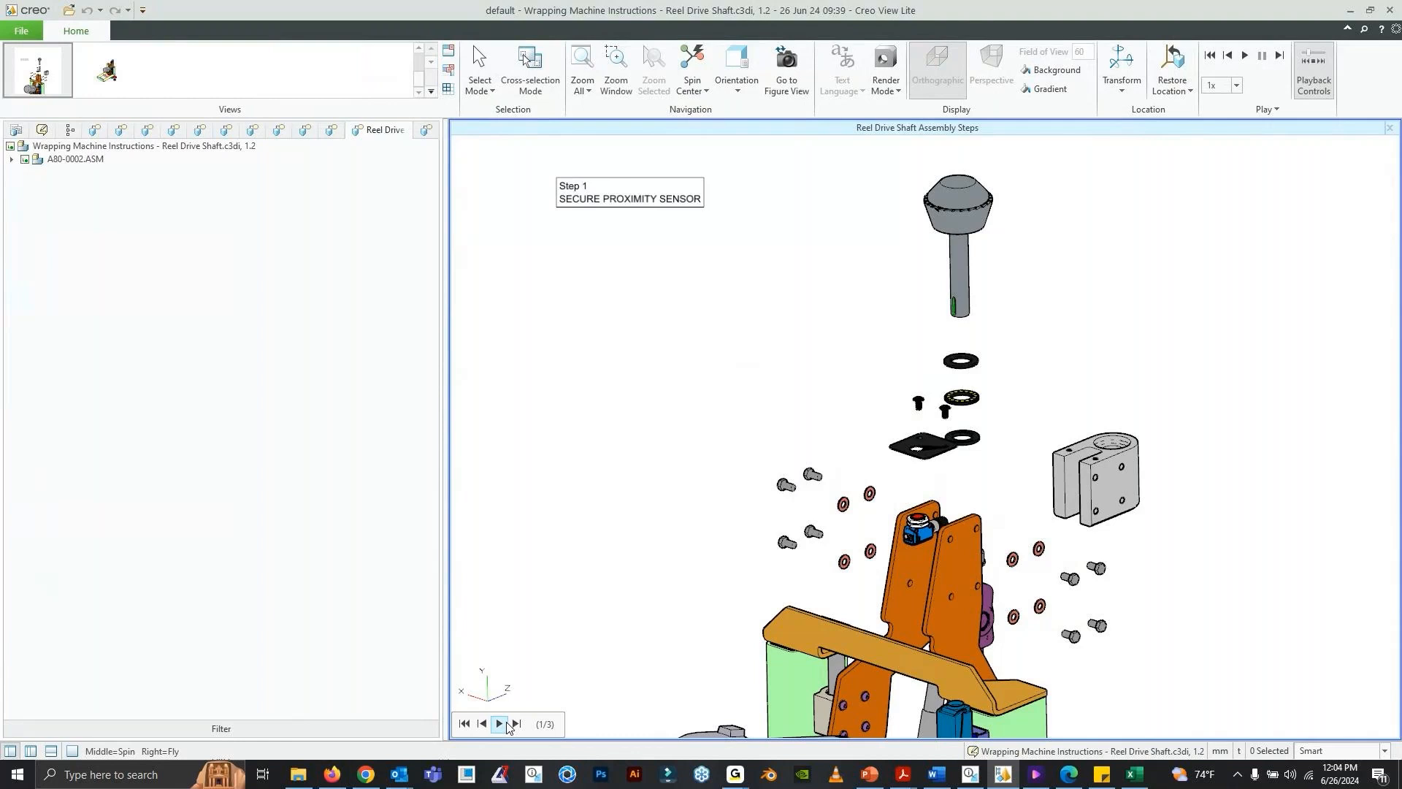
pyautogui.click(503, 724)
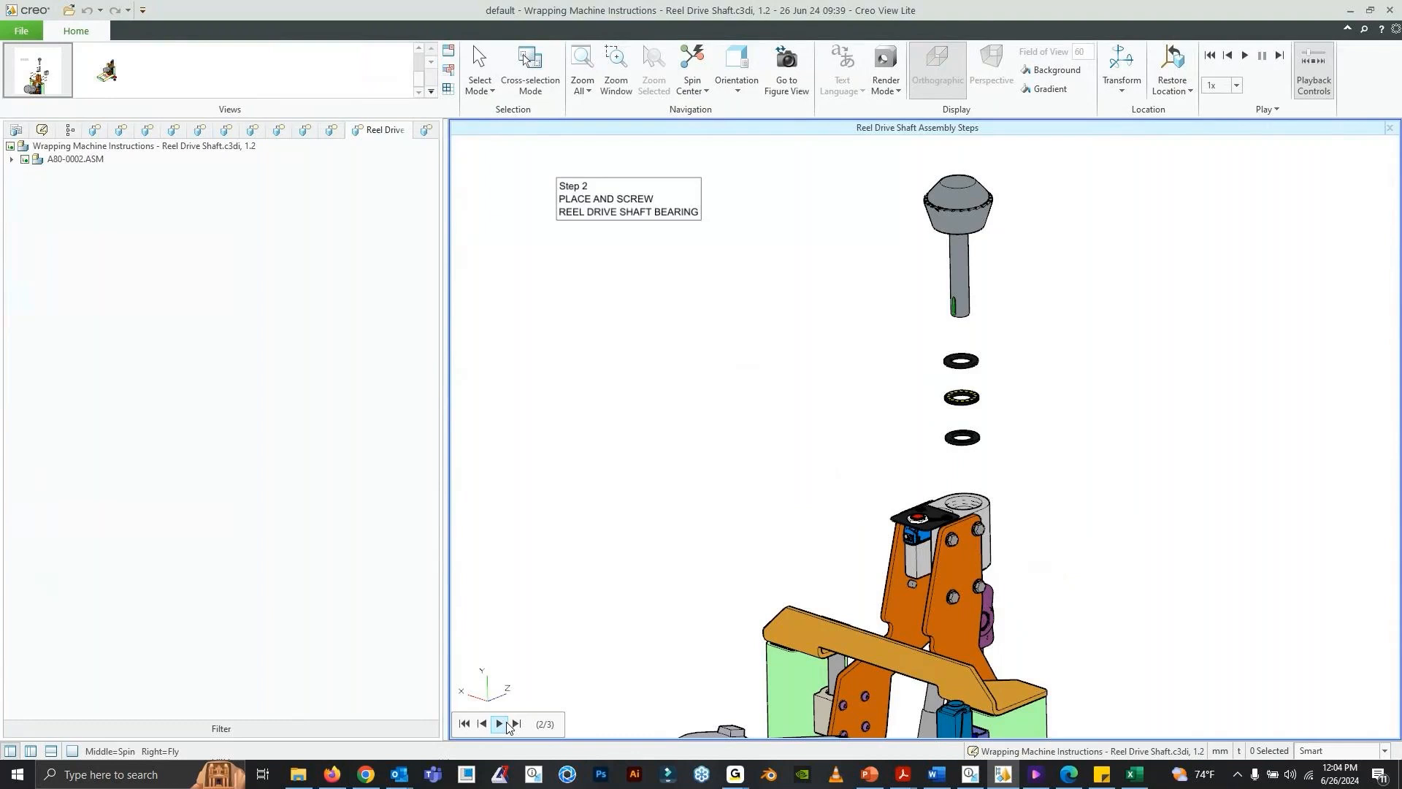
pyautogui.click(500, 723)
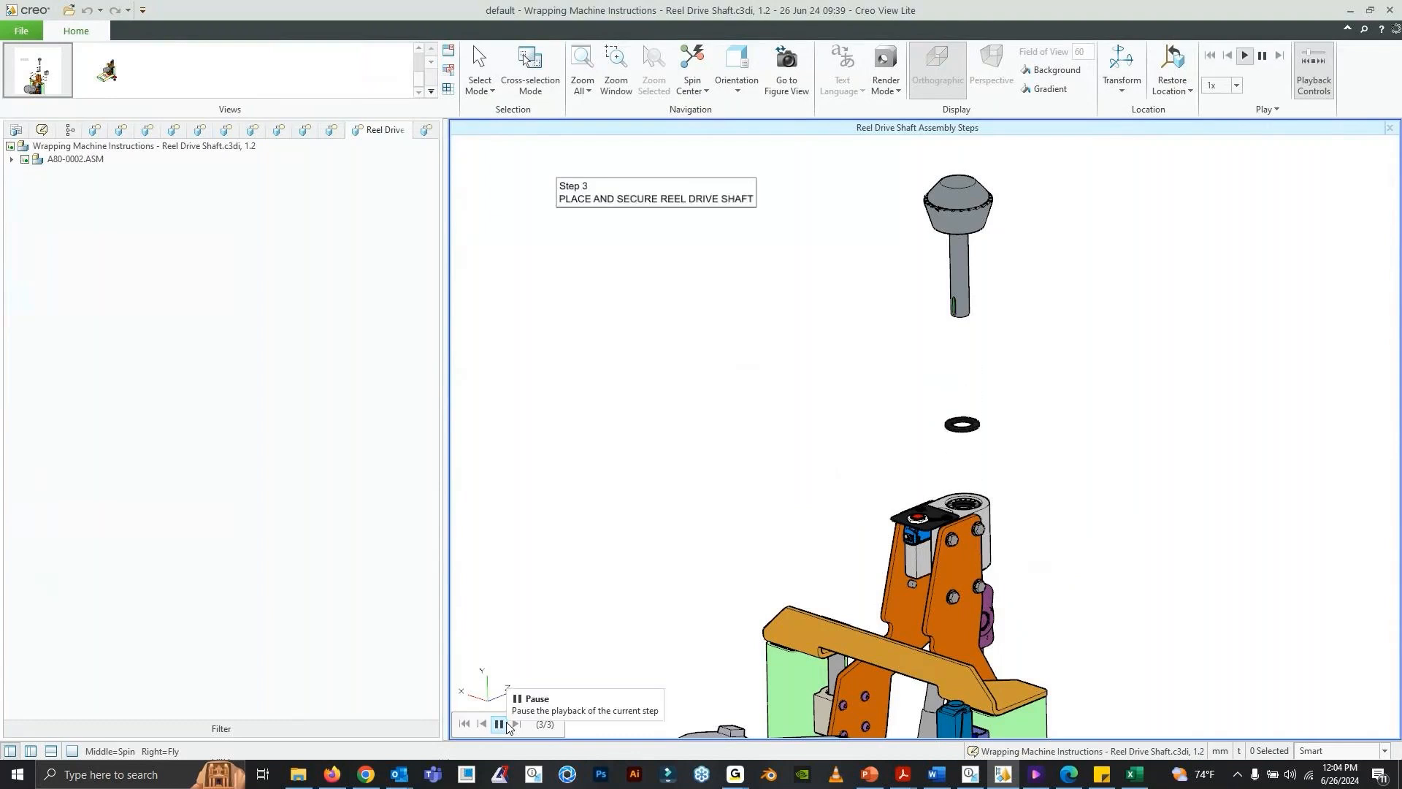
# - Review the main assembly, Front, Left and Reel Drive Shaft EXP figures again, ending on the Detailed - Notes figure
pyautogui.click(99, 131)
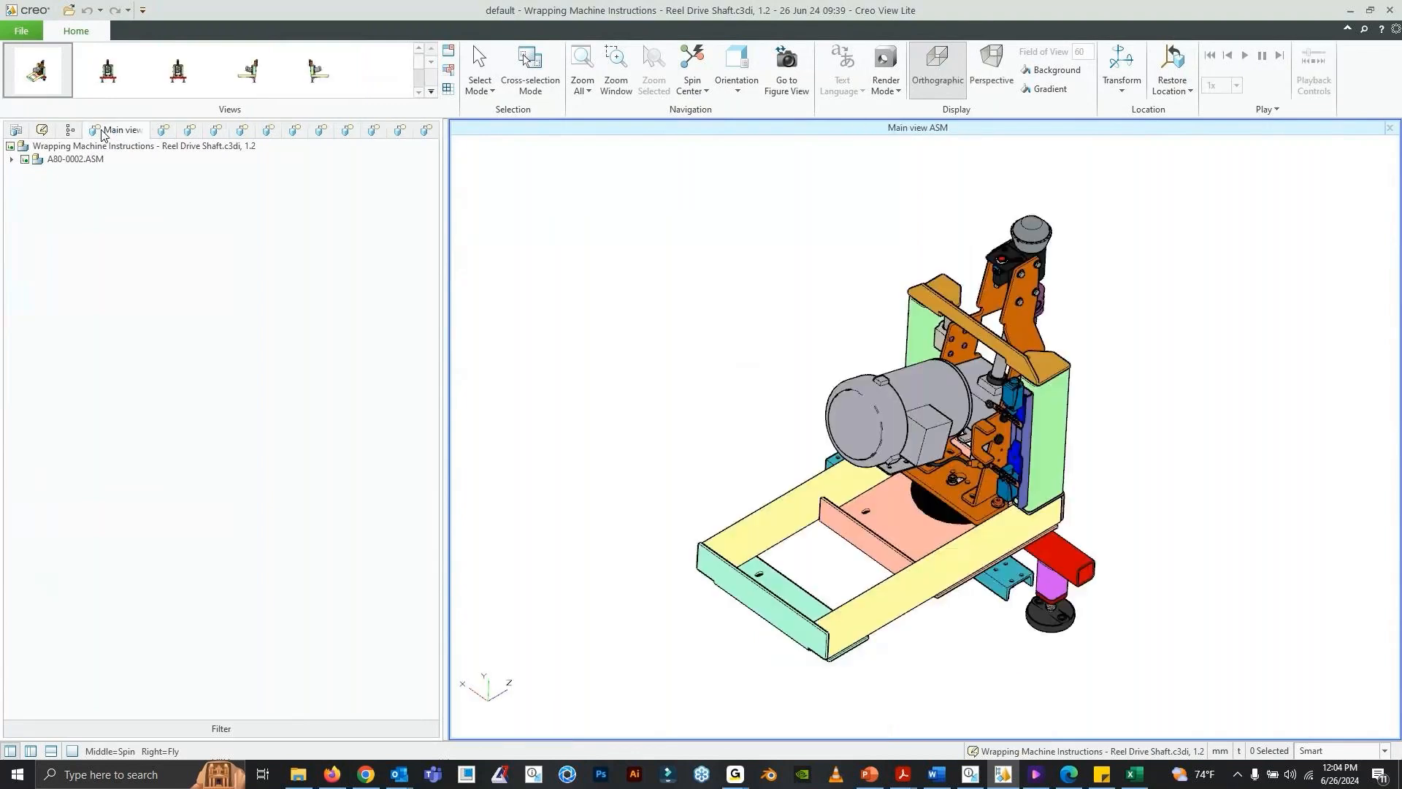
pyautogui.click(178, 70)
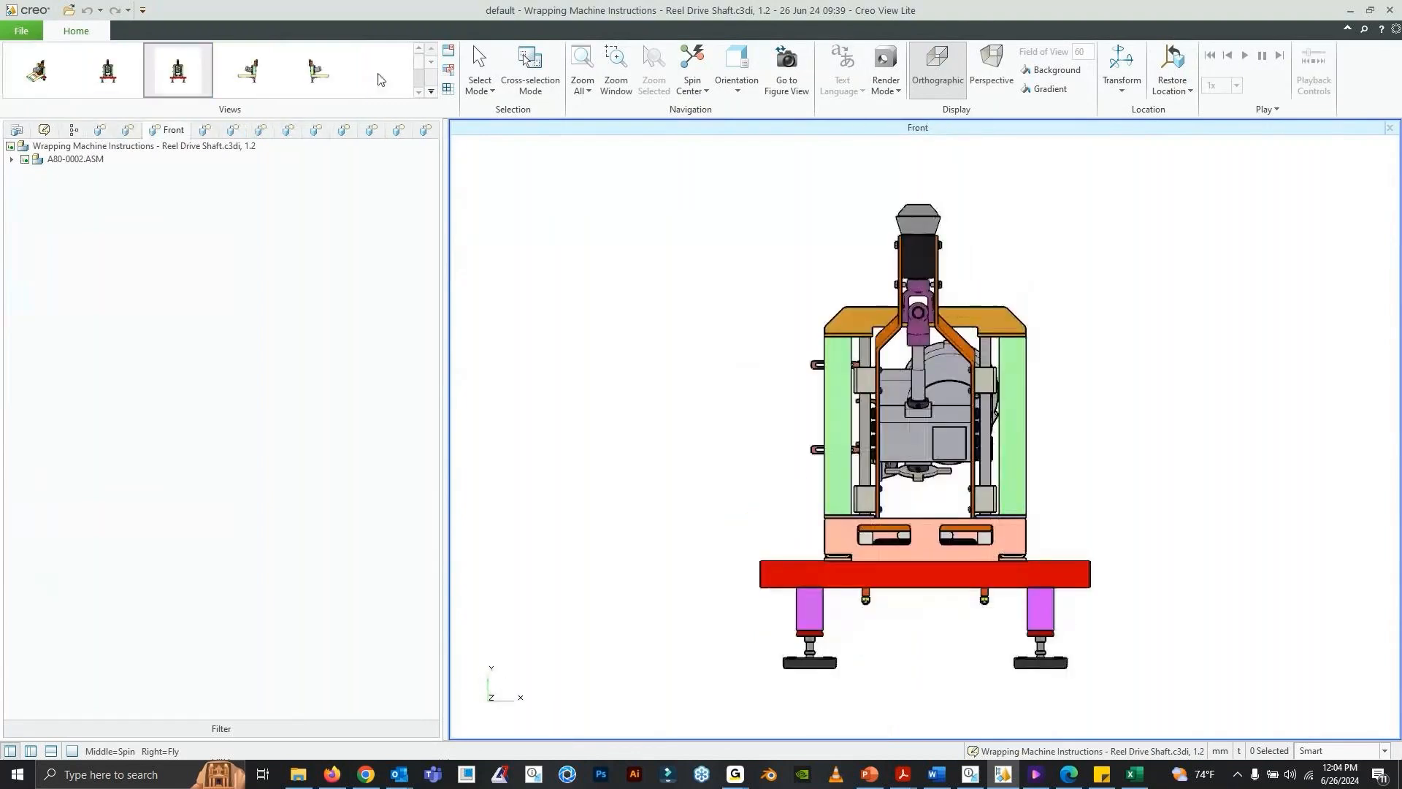
pyautogui.click(248, 71)
pyautogui.click(431, 92)
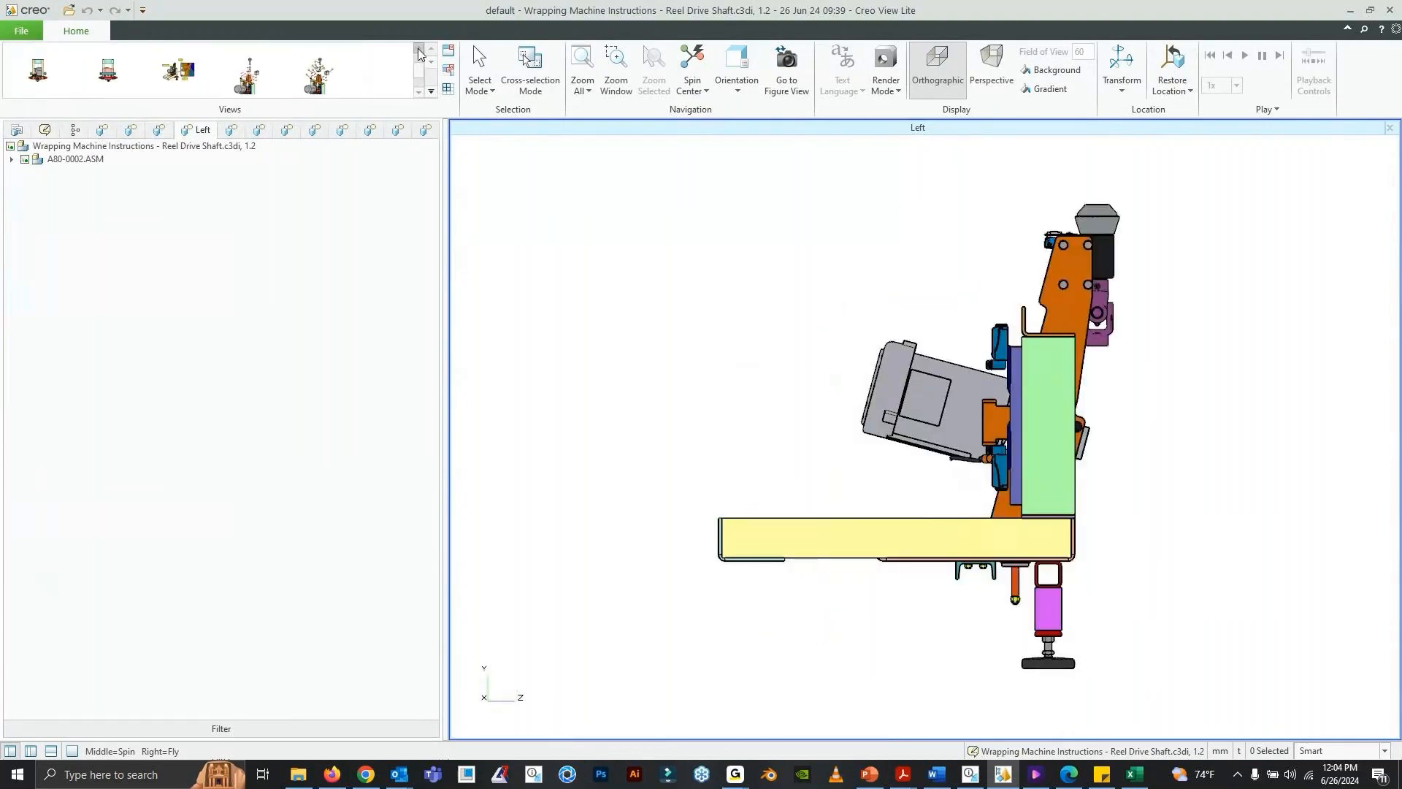
pyautogui.click(314, 71)
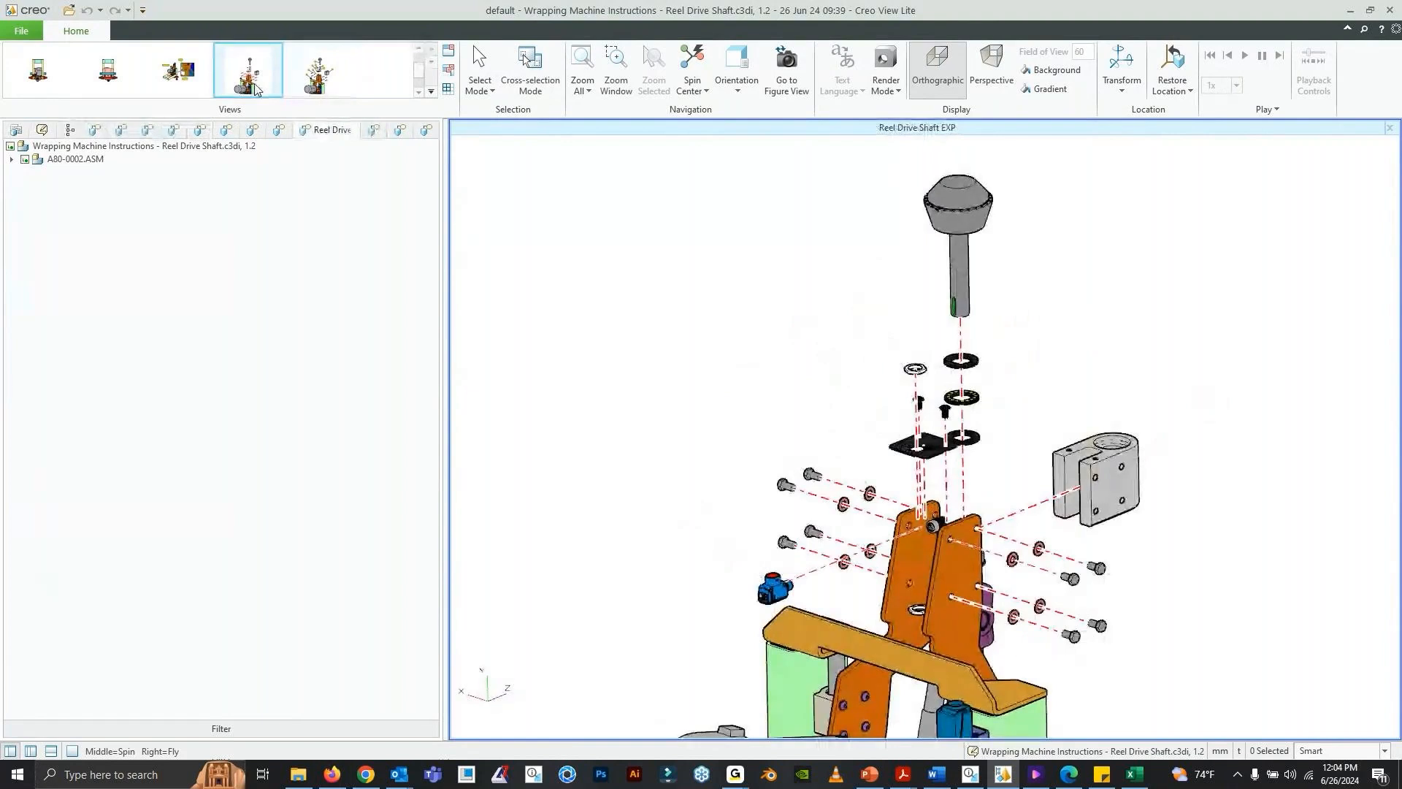
pyautogui.click(195, 86)
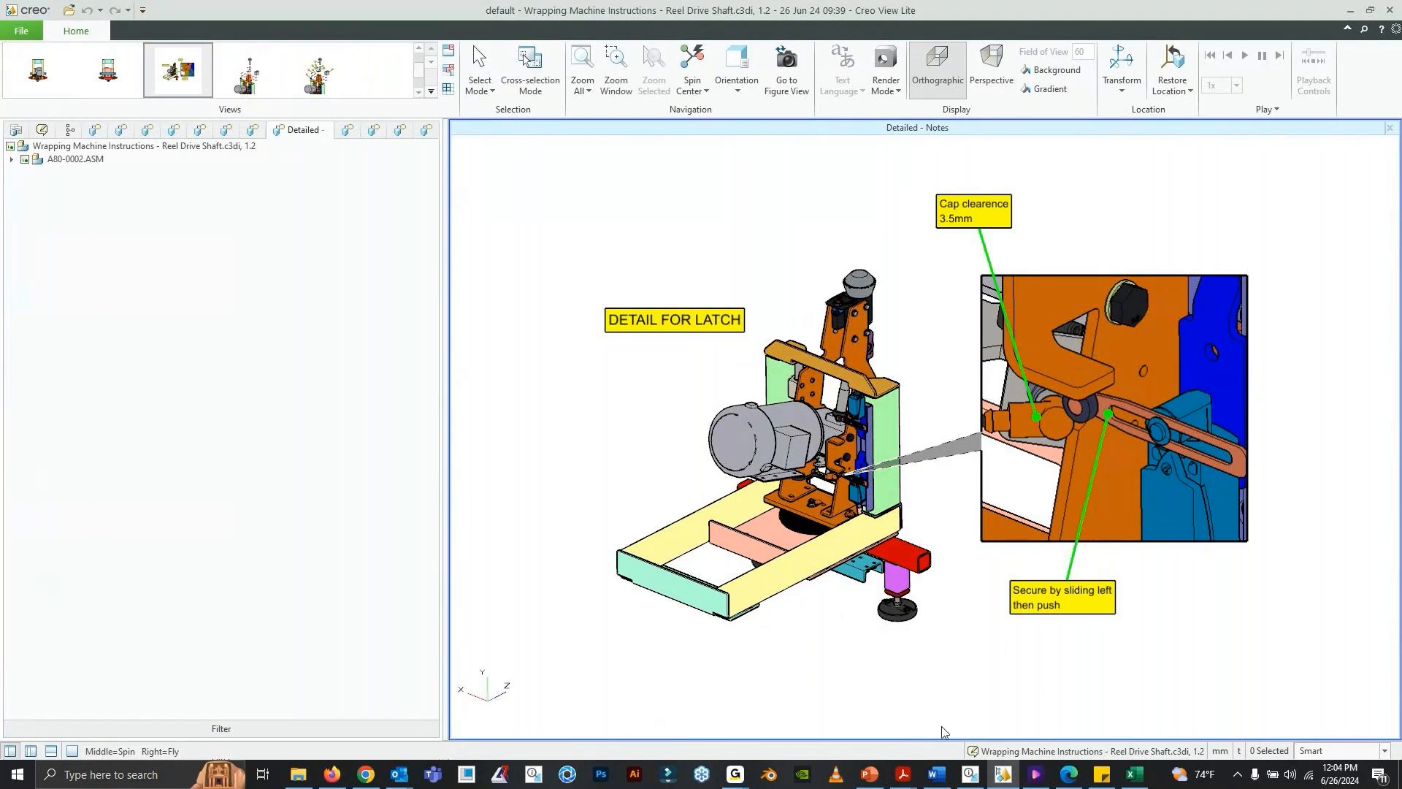
# - Return to Creo Illustrate, show the Main View ASSY figure and hide the lower item list pane
pyautogui.click(967, 773)
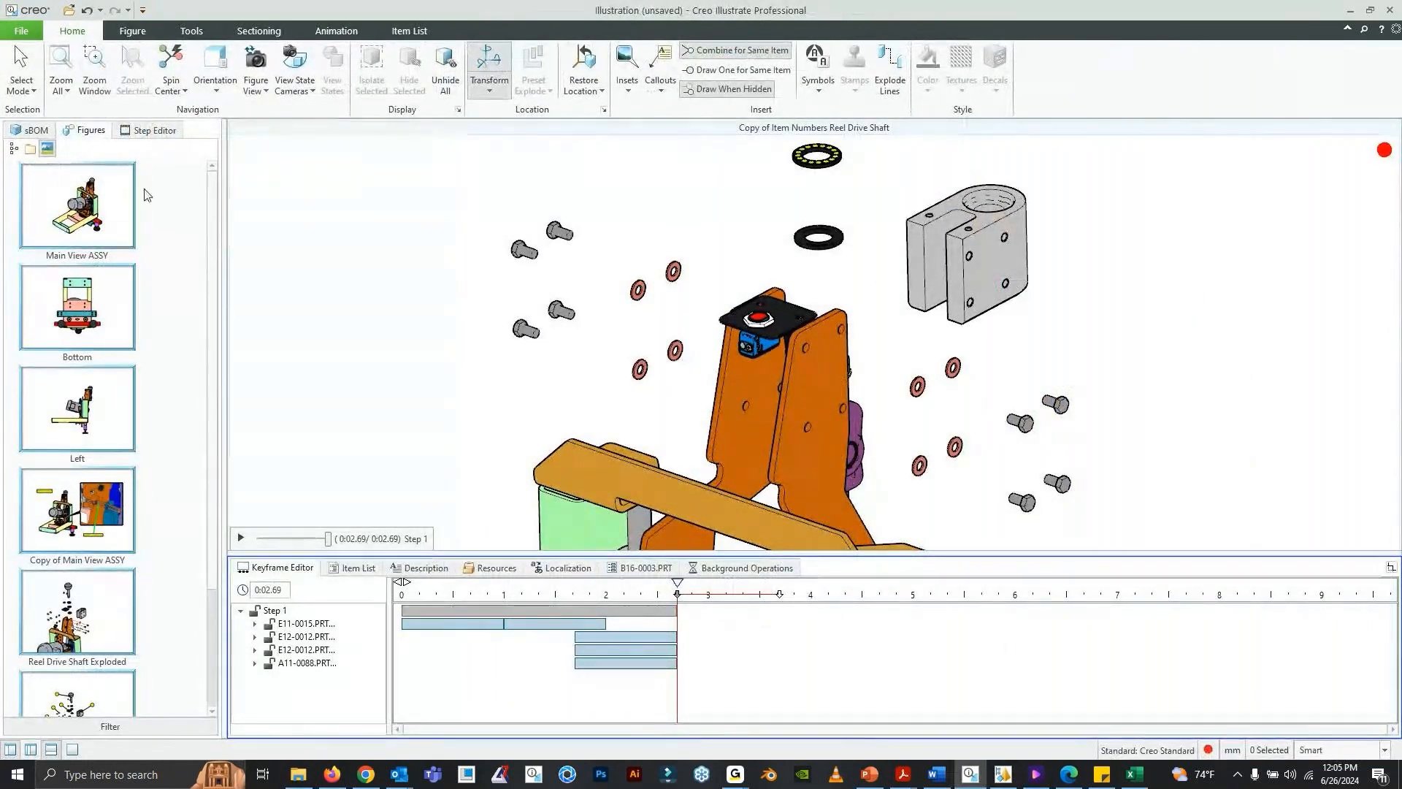
pyautogui.moveTo(213, 510)
pyautogui.mouseDown()
pyautogui.moveTo(223, 621)
pyautogui.moveTo(219, 495)
pyautogui.mouseUp()
pyautogui.click(73, 197)
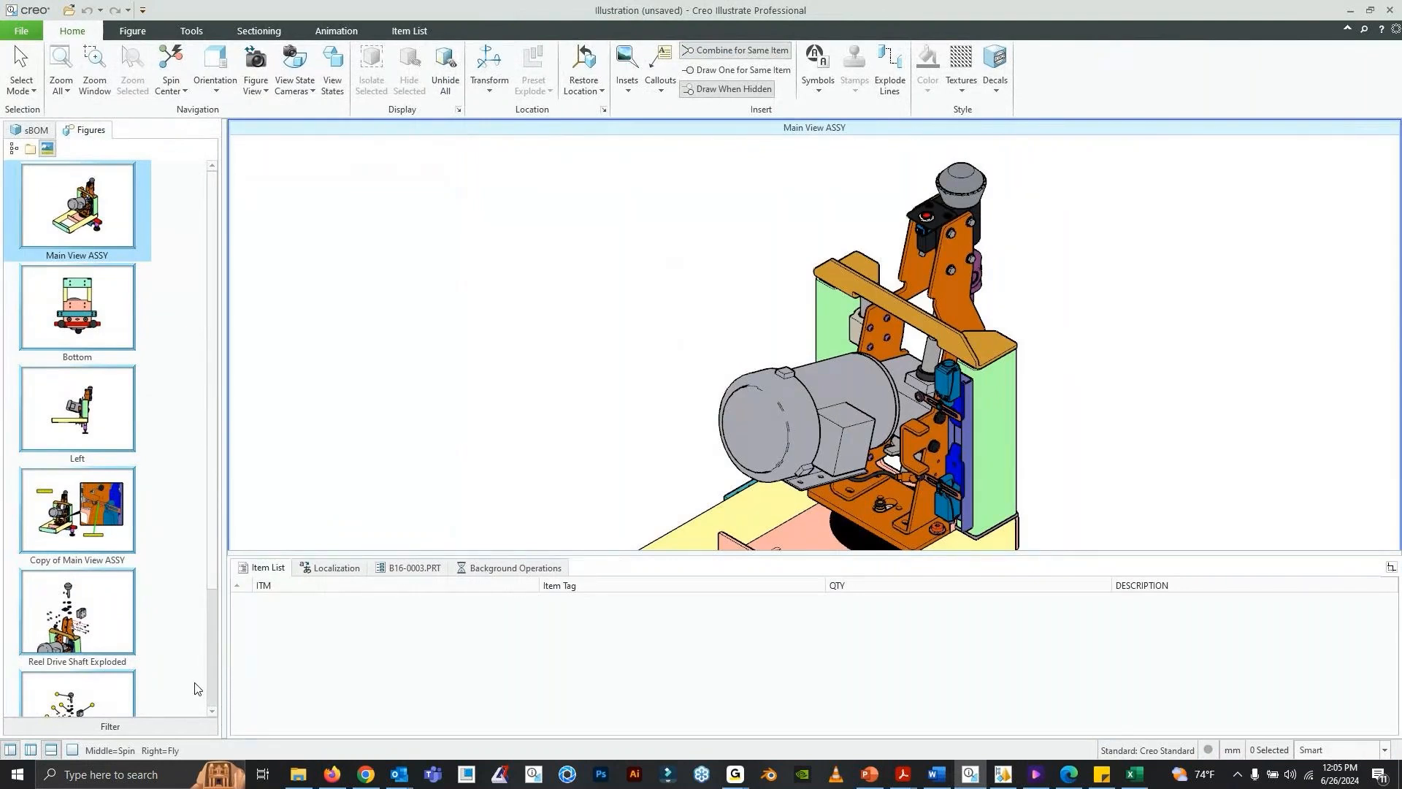
pyautogui.click(50, 750)
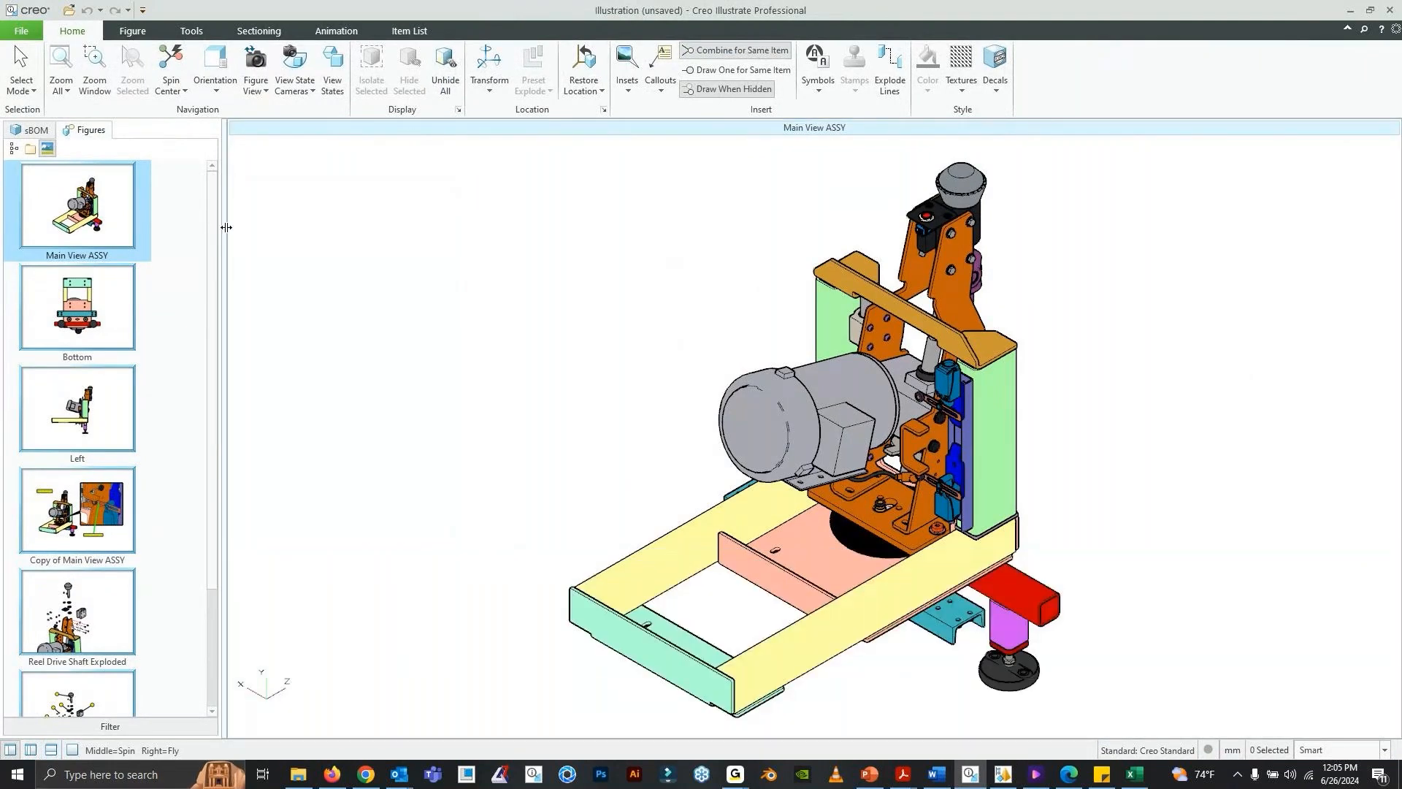
pyautogui.click(19, 32)
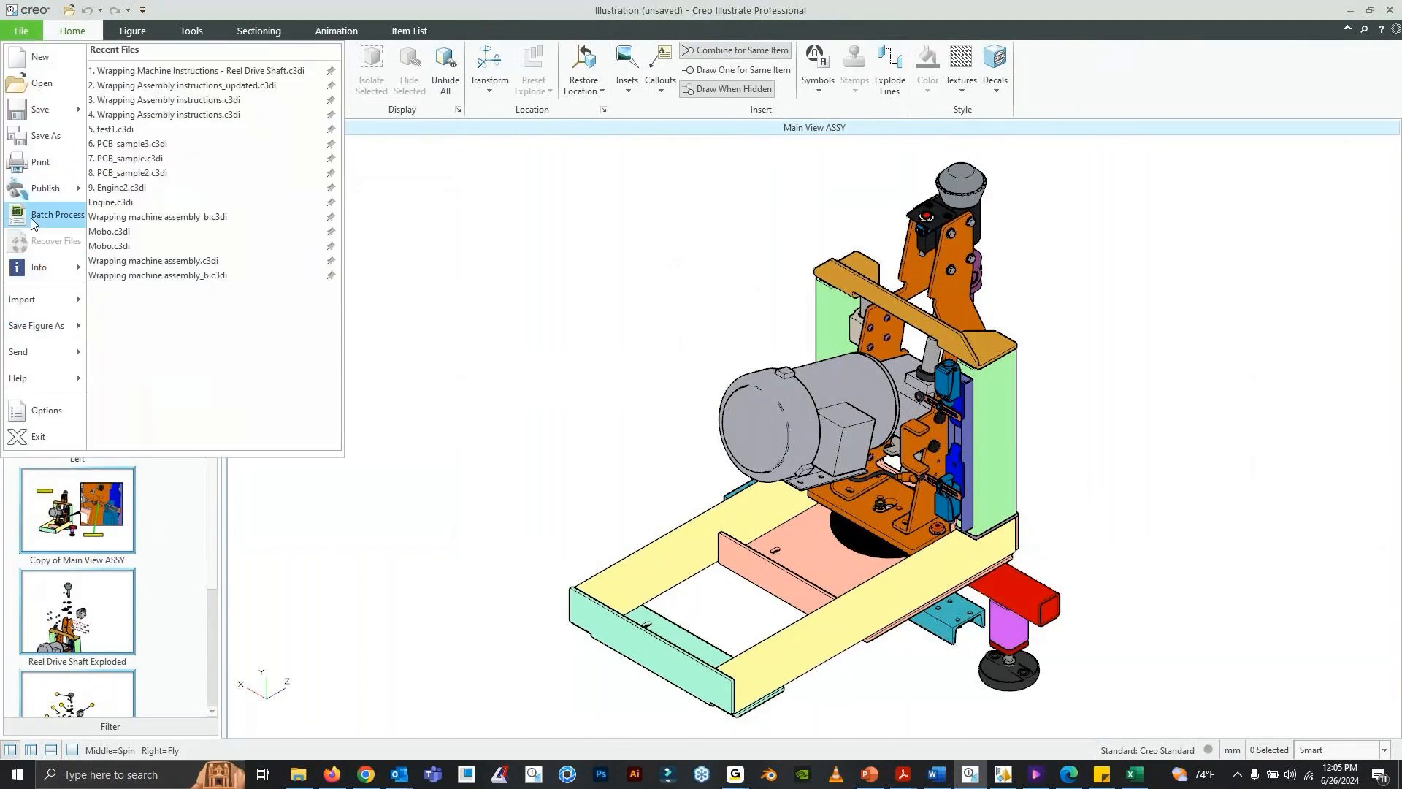
pyautogui.click(52, 194)
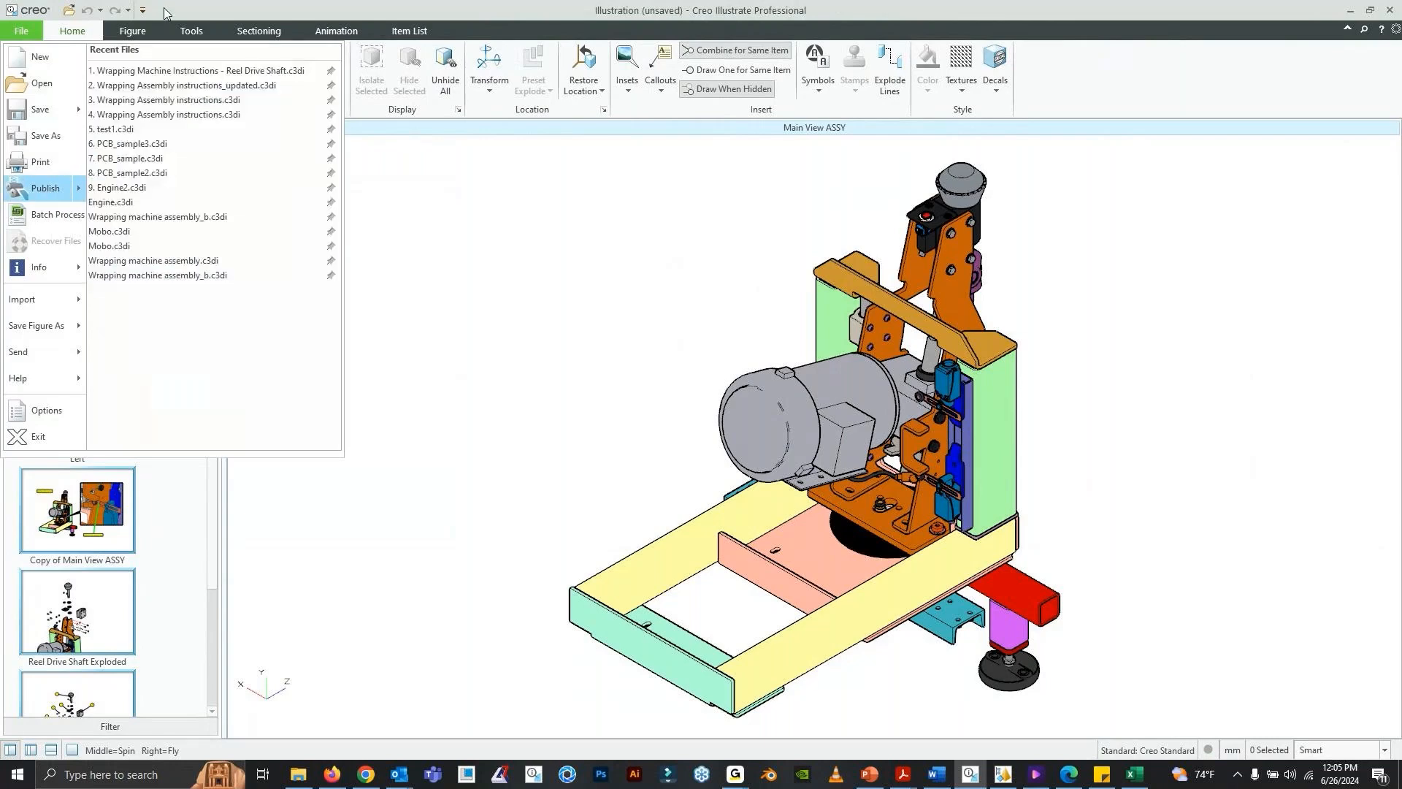
pyautogui.click(192, 527)
# - Rename the figure Copy of Item Numbers Reel Drive Shaft as "Reel Drive SHAFT STEPS"
pyautogui.moveTo(212, 506); pyautogui.dragTo(207, 634)
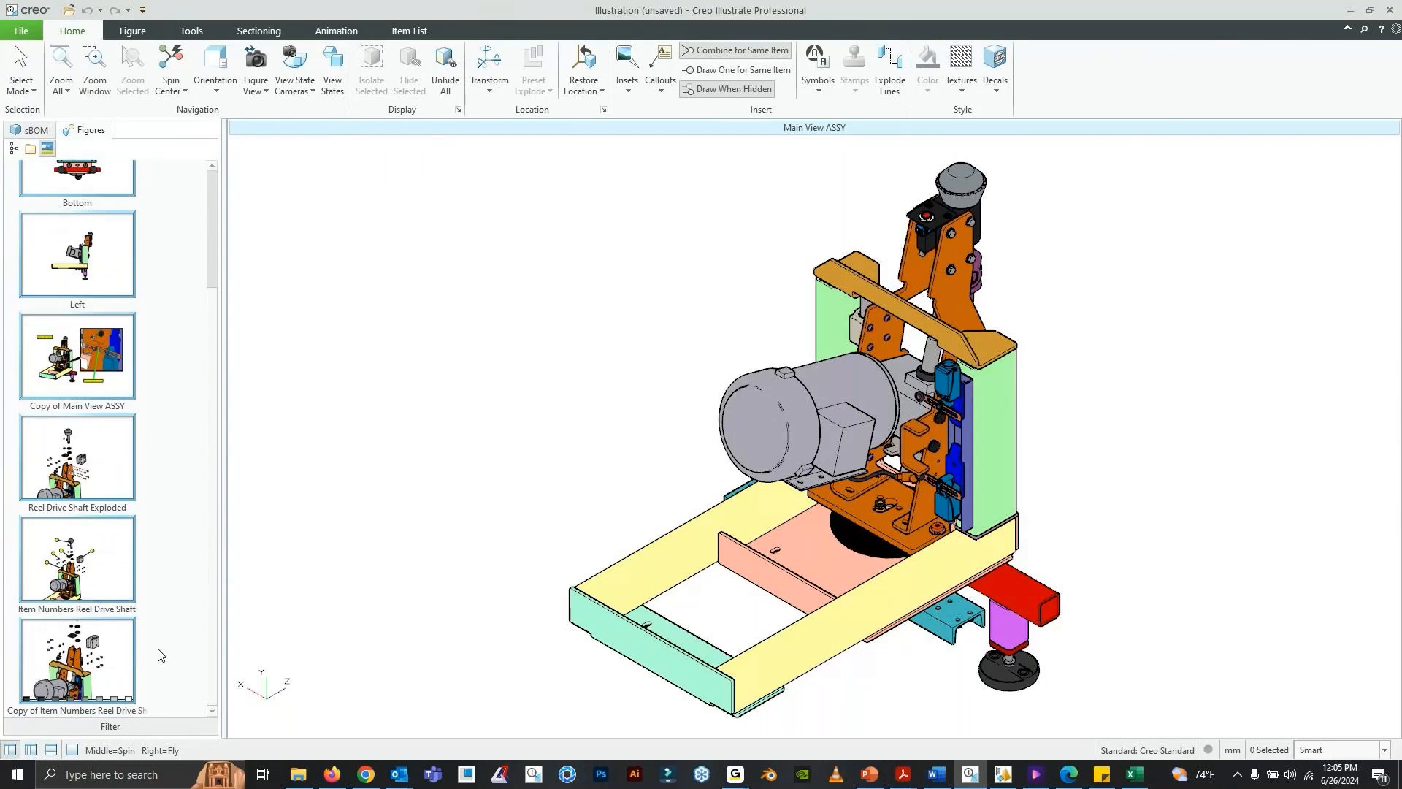
pyautogui.rightClick(81, 650)
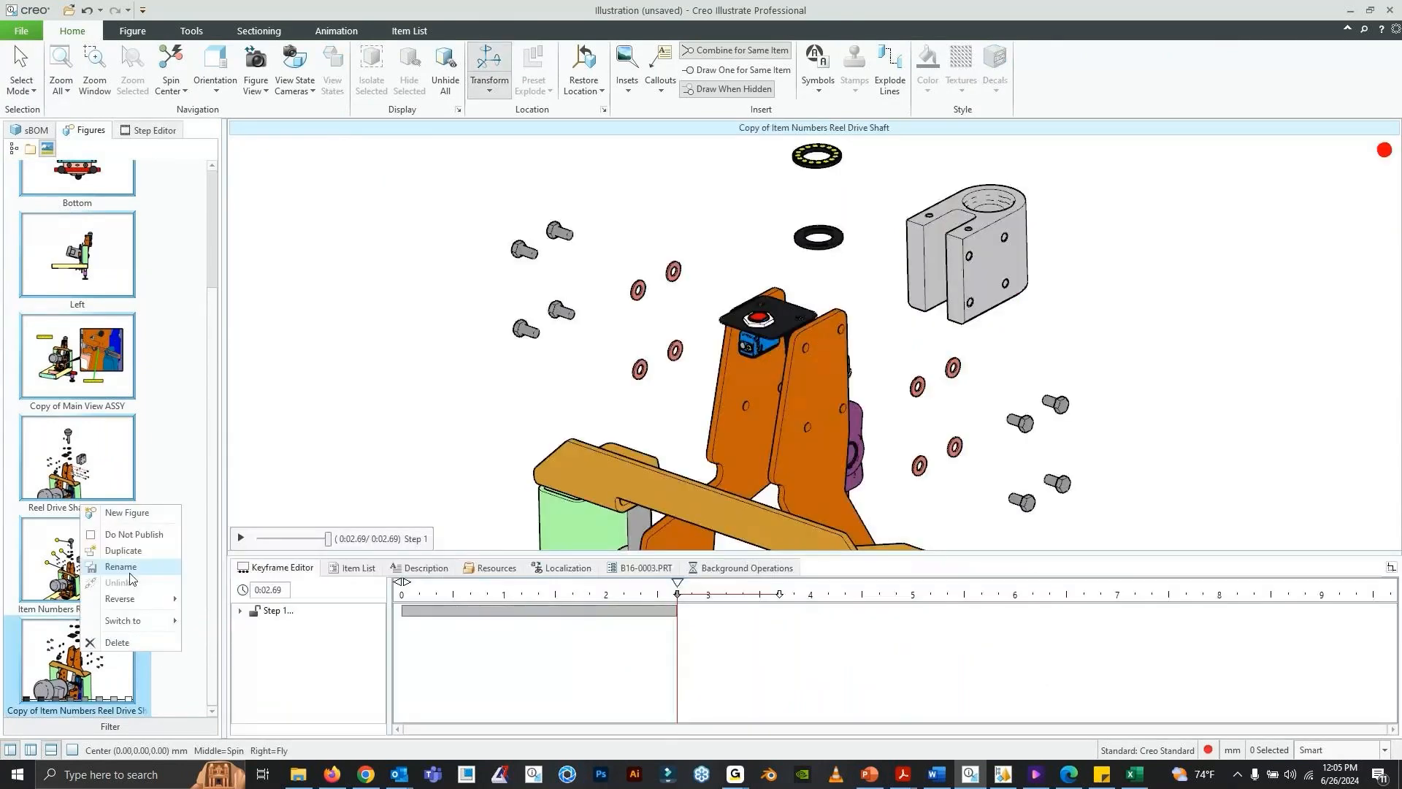
pyautogui.click(127, 568)
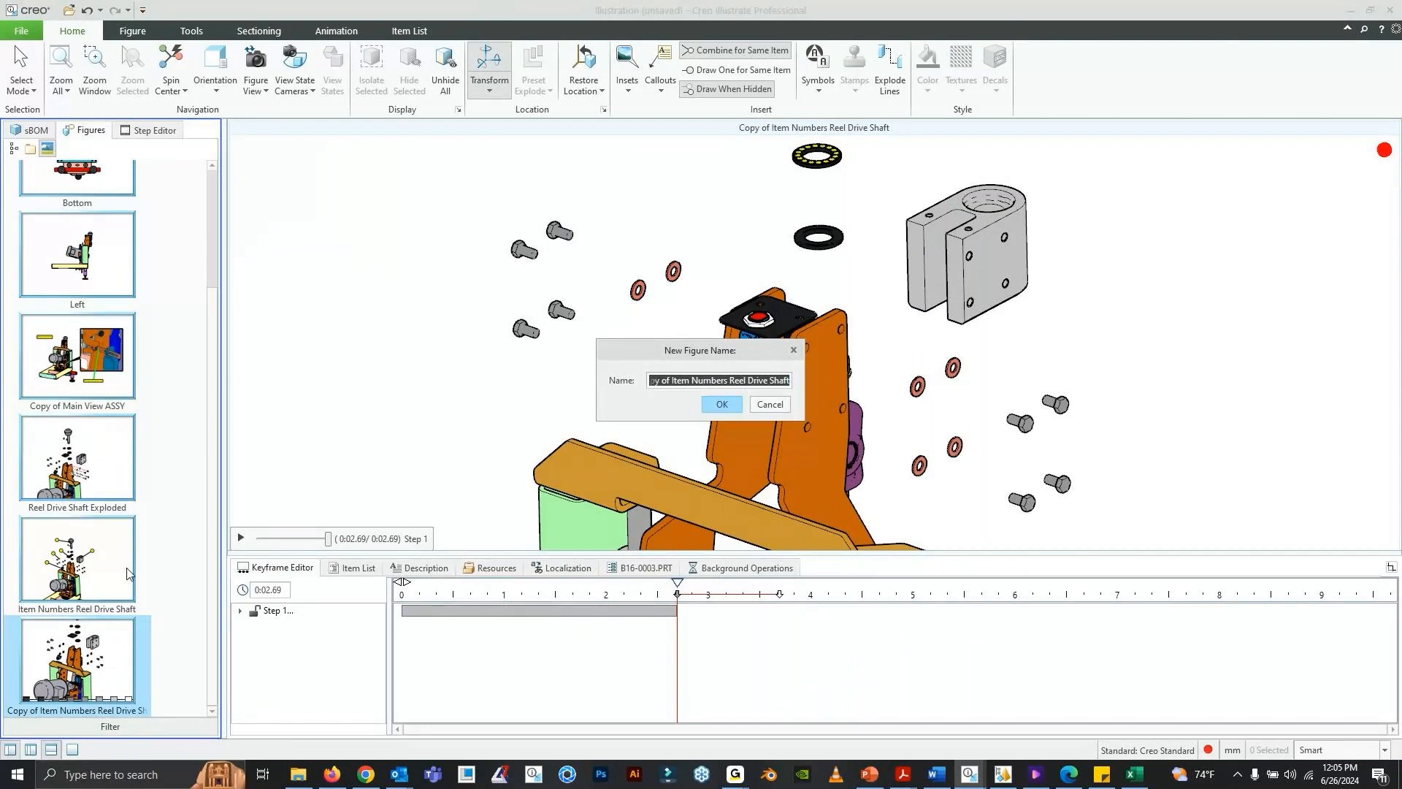
pyautogui.write('Ree')
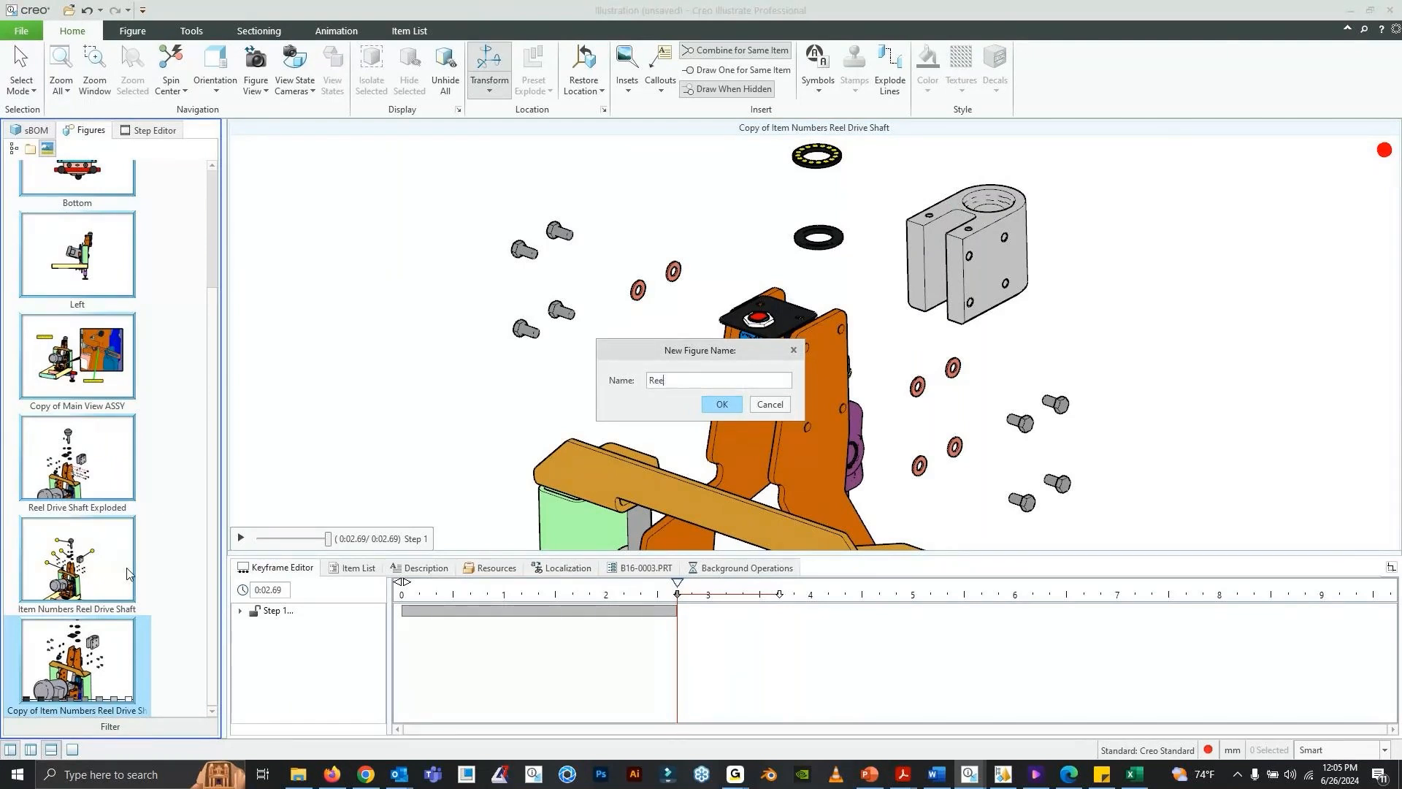
pyautogui.write(';l Drive SHAFT STEPS')
pyautogui.click(718, 407)
# - Show the Main View ASSY figure and open the illustration's publishing settings
pyautogui.scroll(10, 194, 387)
pyautogui.click(102, 206)
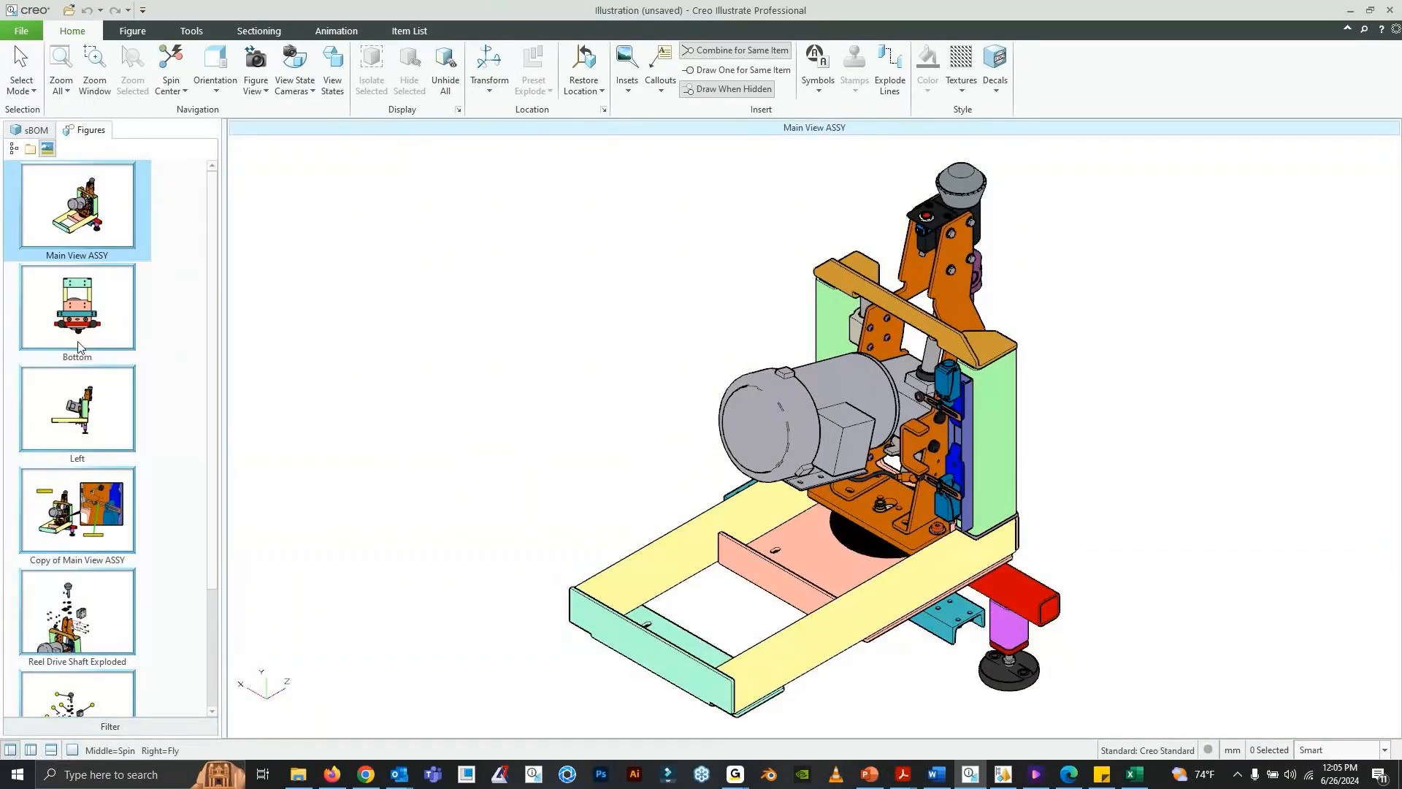
pyautogui.click(30, 34)
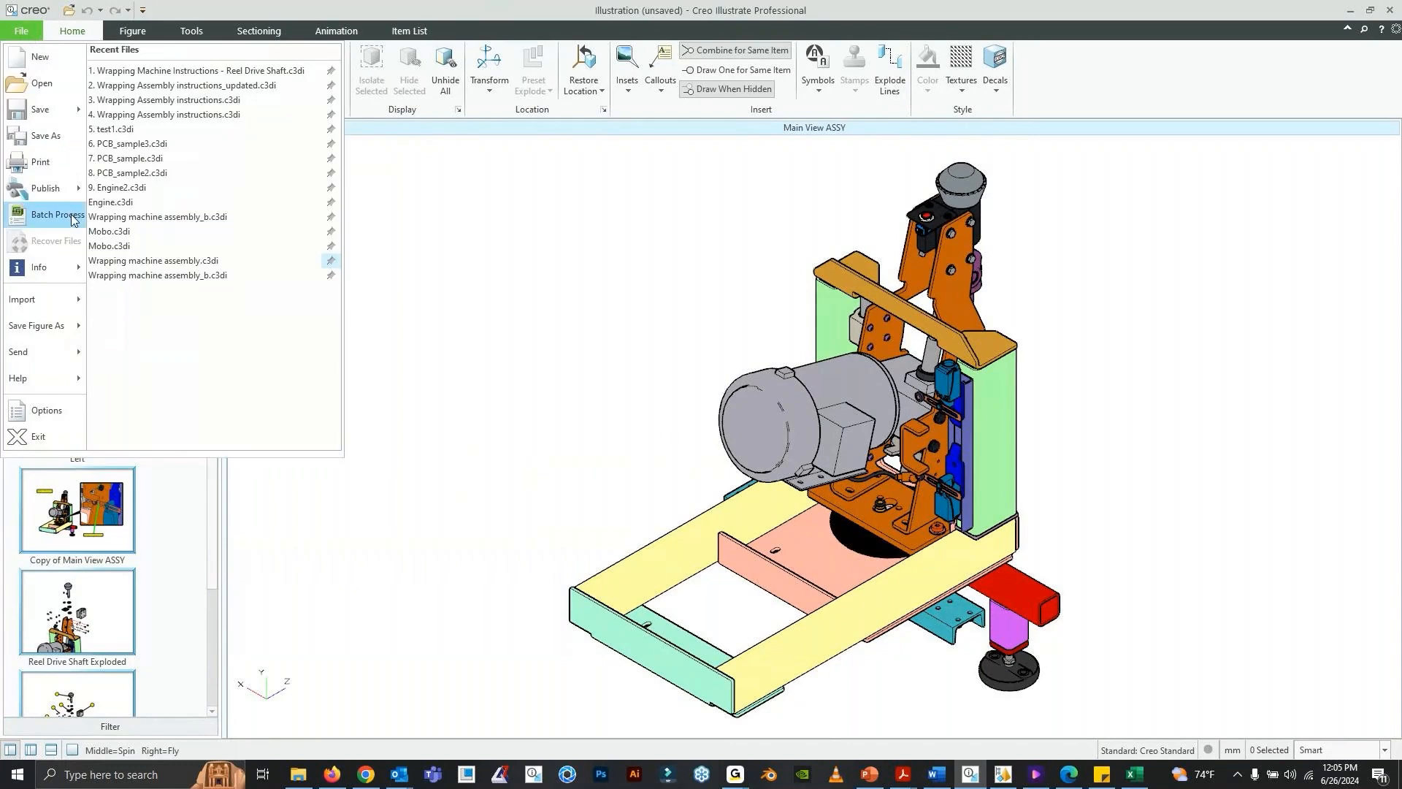
pyautogui.moveTo(43, 189)
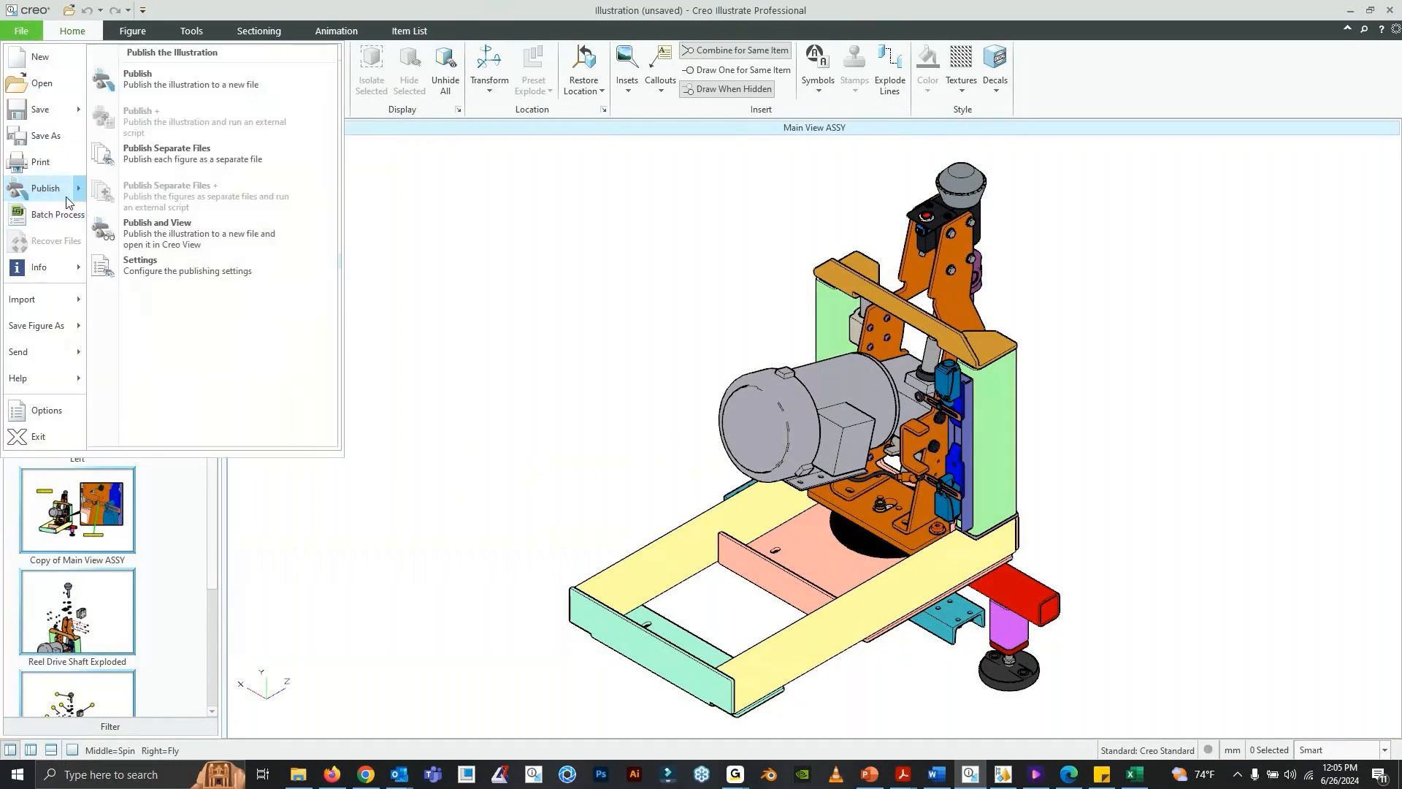
pyautogui.click(156, 261)
pyautogui.moveTo(677, 121); pyautogui.dragTo(477, 111)
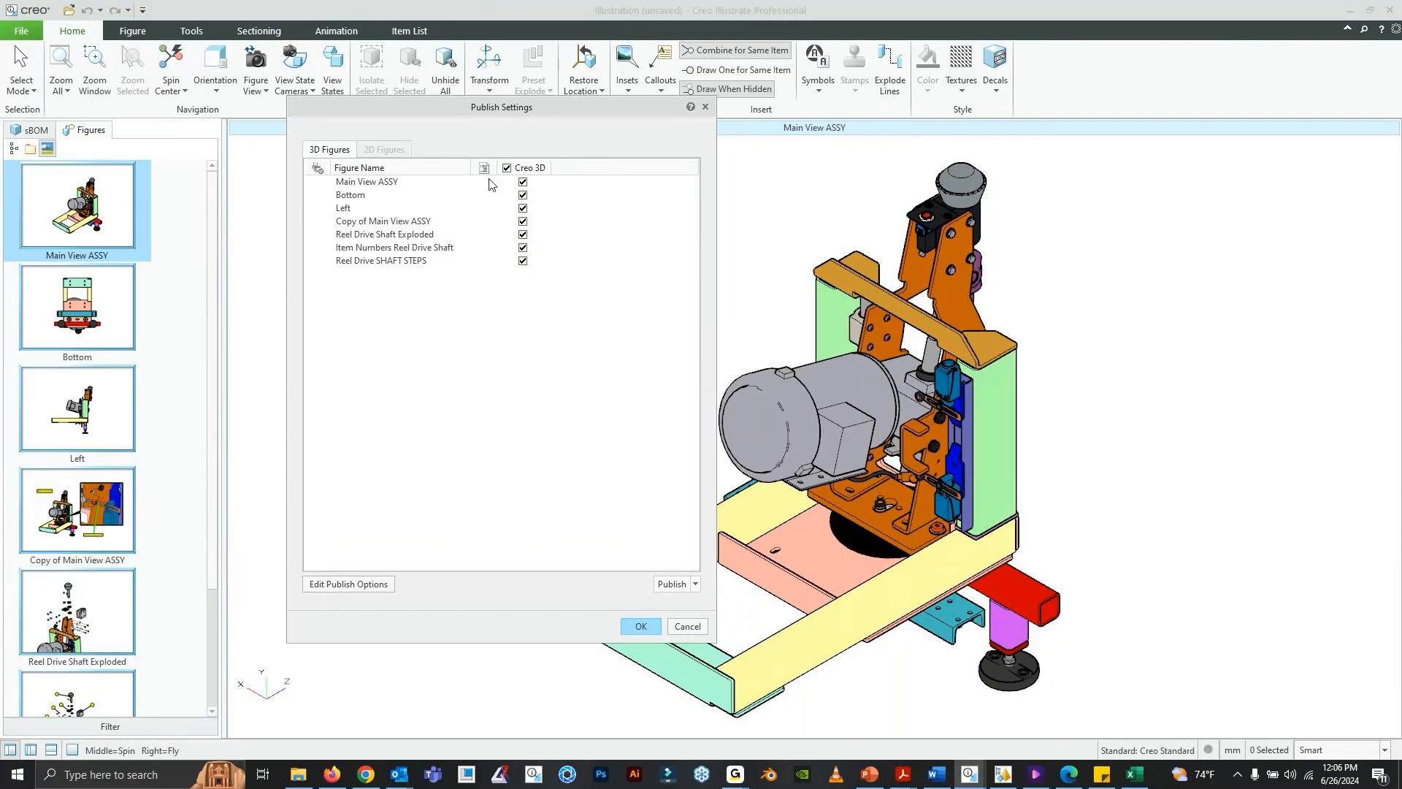
# - Delete the Creo 3D publish option and start a new 2D Illustration option named "Vector" in SVG format
pyautogui.click(380, 584)
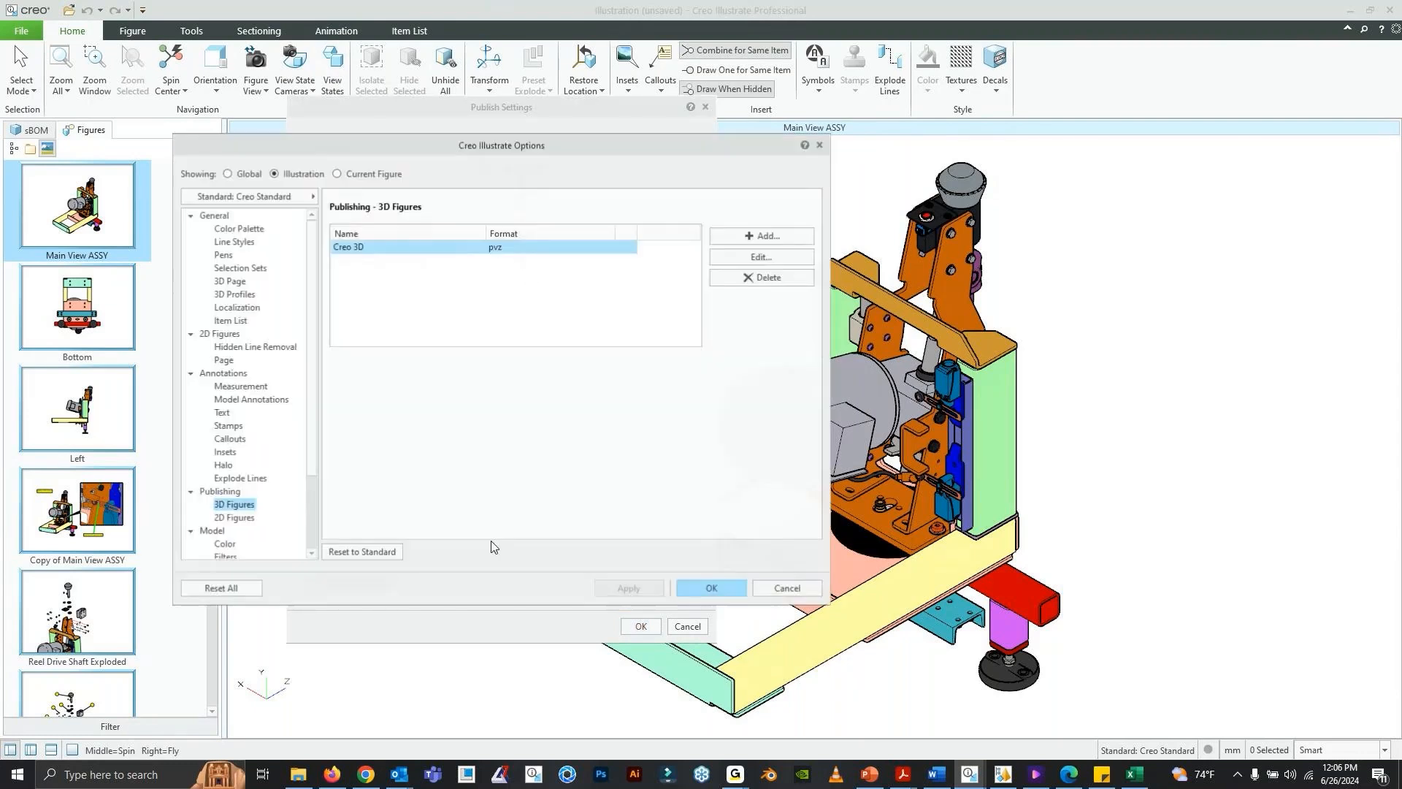
pyautogui.click(767, 280)
pyautogui.click(762, 236)
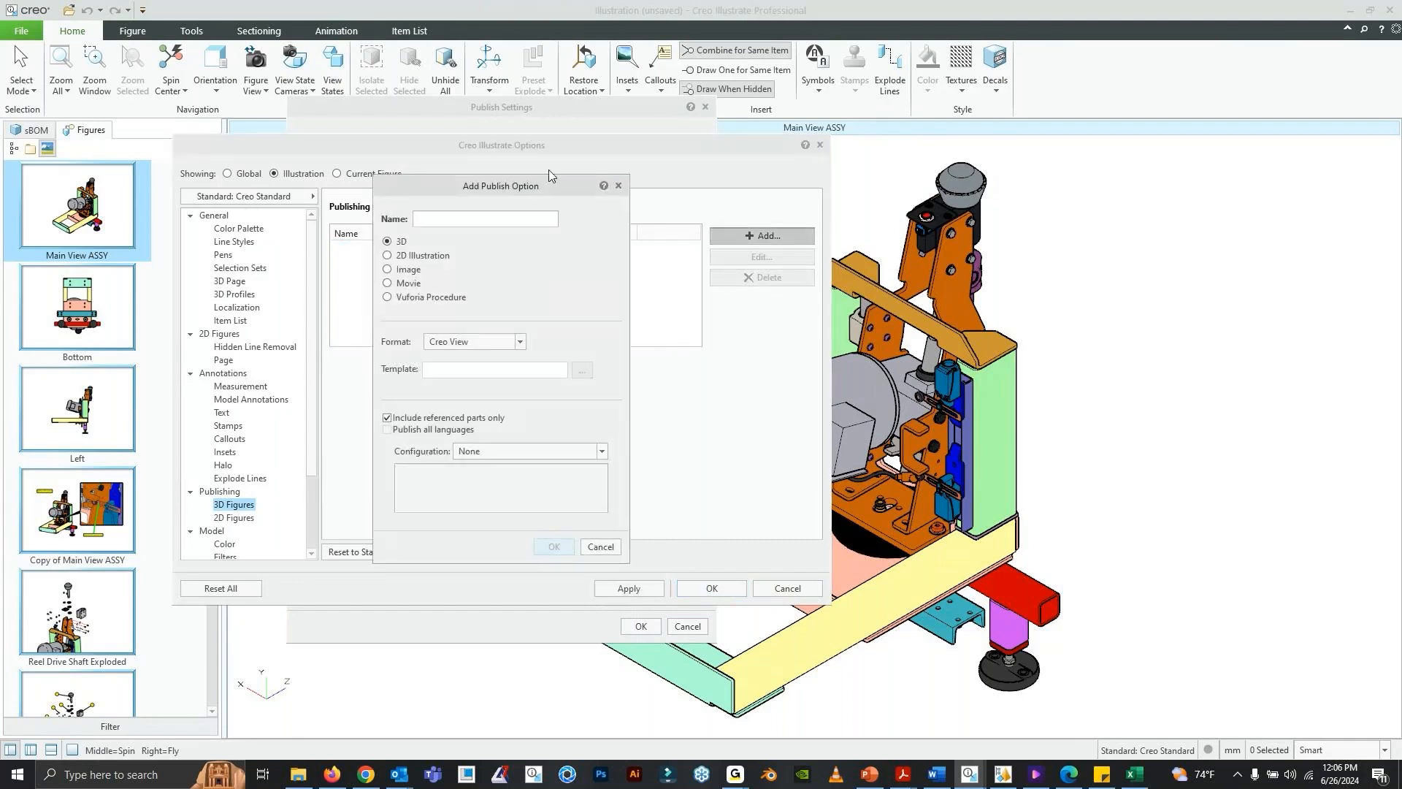
pyautogui.write('Vectors')
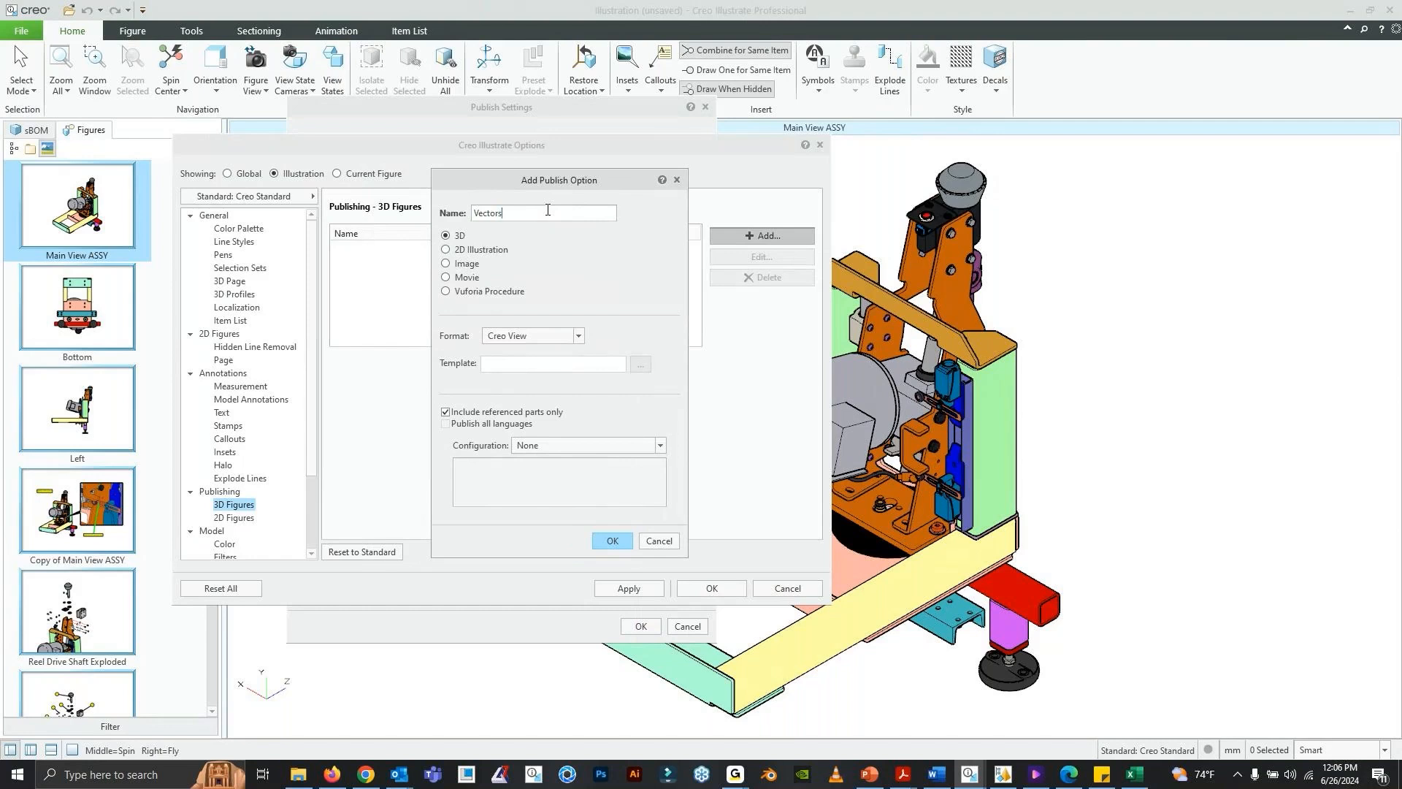
pyautogui.click(445, 249)
pyautogui.click(573, 336)
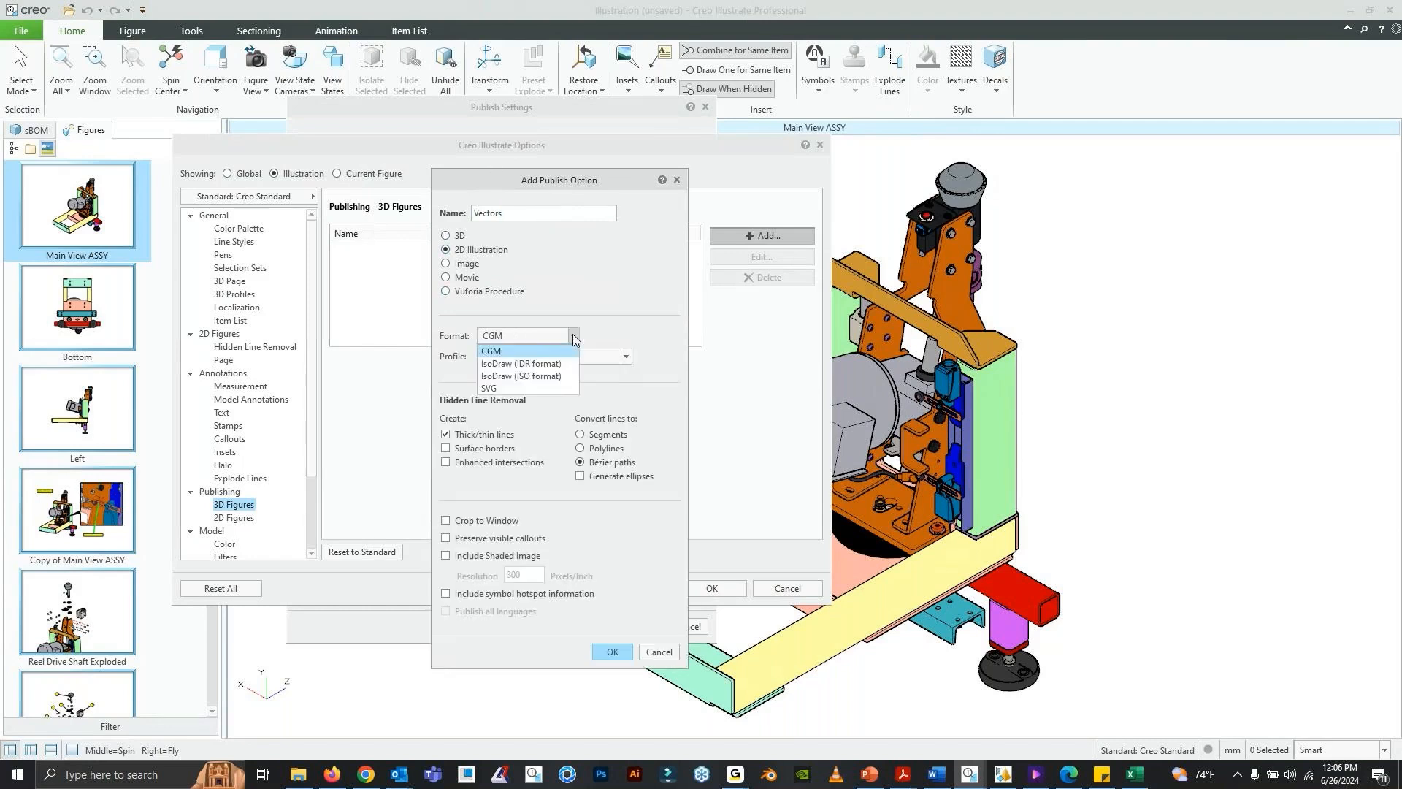
pyautogui.click(539, 389)
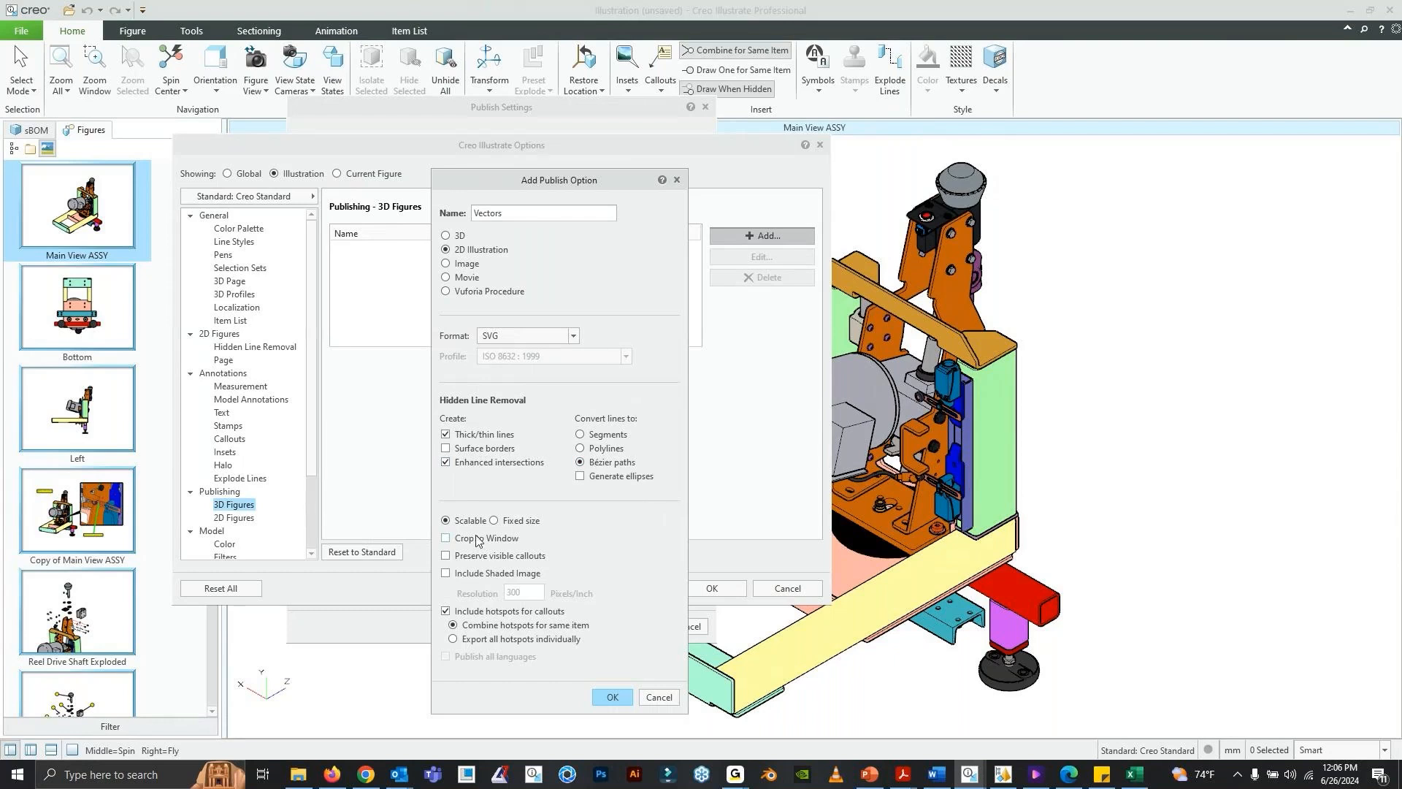
# - Add the Vector option with window cropping, preserved visible callouts and a shaded image at 600 pixels/inch
pyautogui.click(473, 575)
pyautogui.click(471, 558)
pyautogui.click(476, 539)
pyautogui.doubleClick(520, 590)
pyautogui.write('1200')
pyautogui.click(520, 214)
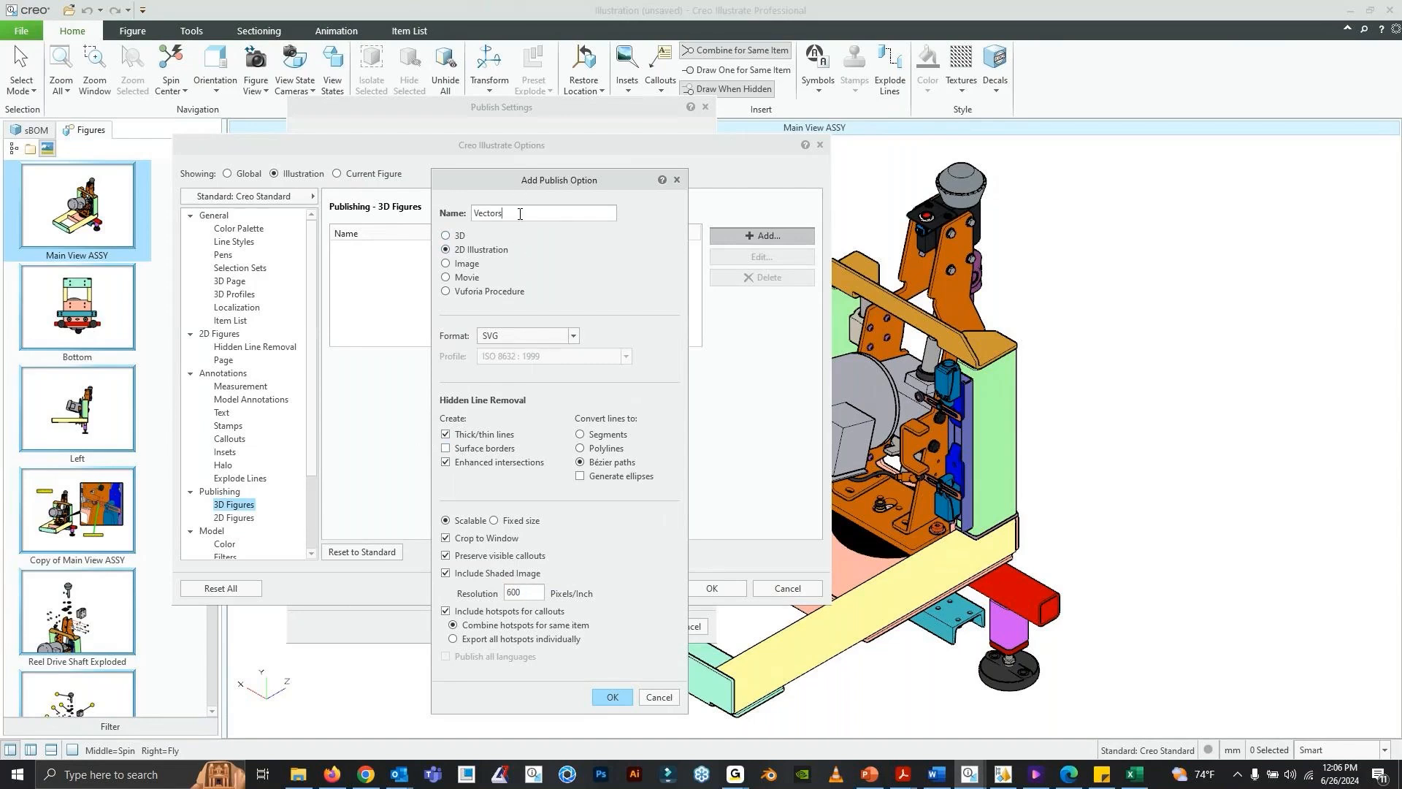
pyautogui.click(613, 696)
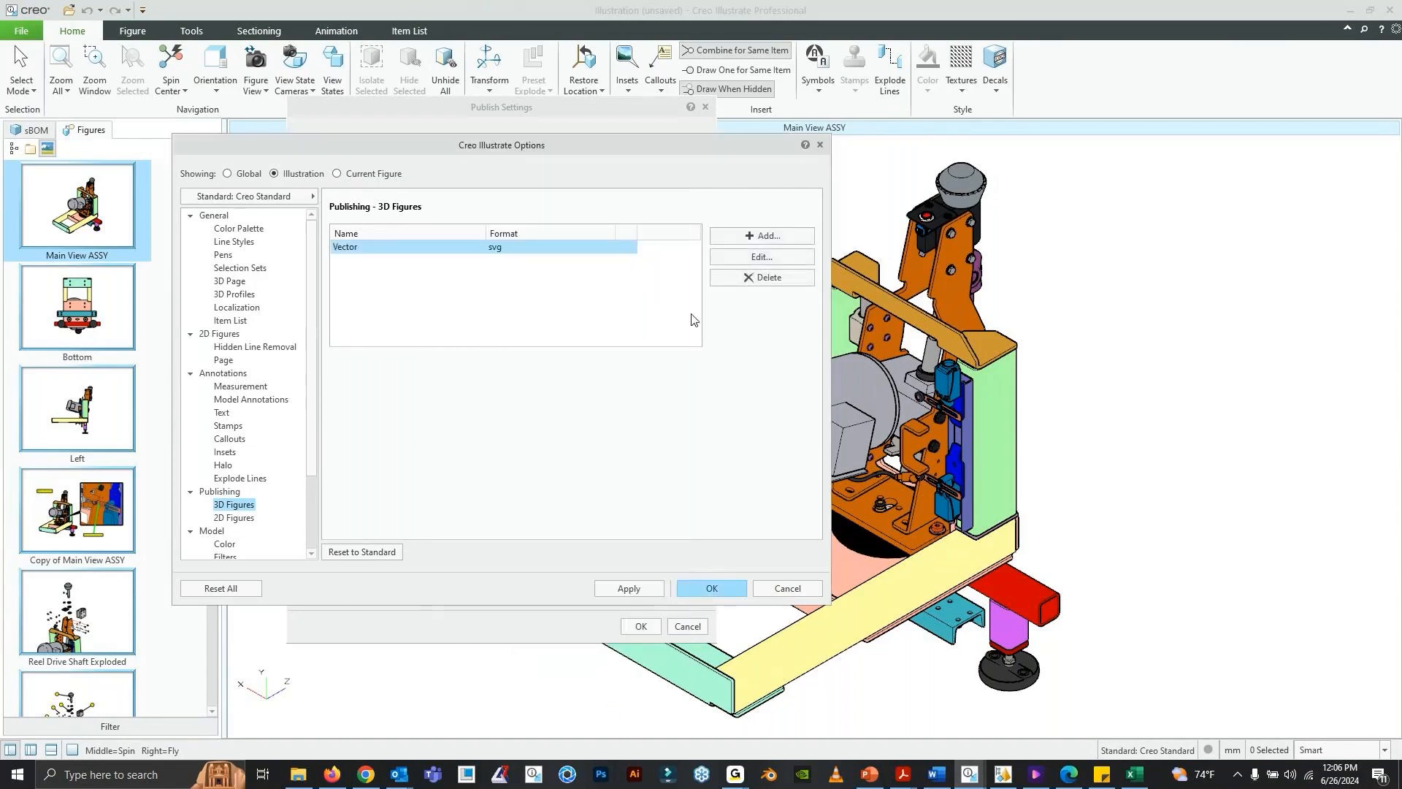
# - Edit the Vector publish option into an Image option named "PNG" that uses the PNG format
pyautogui.click(750, 259)
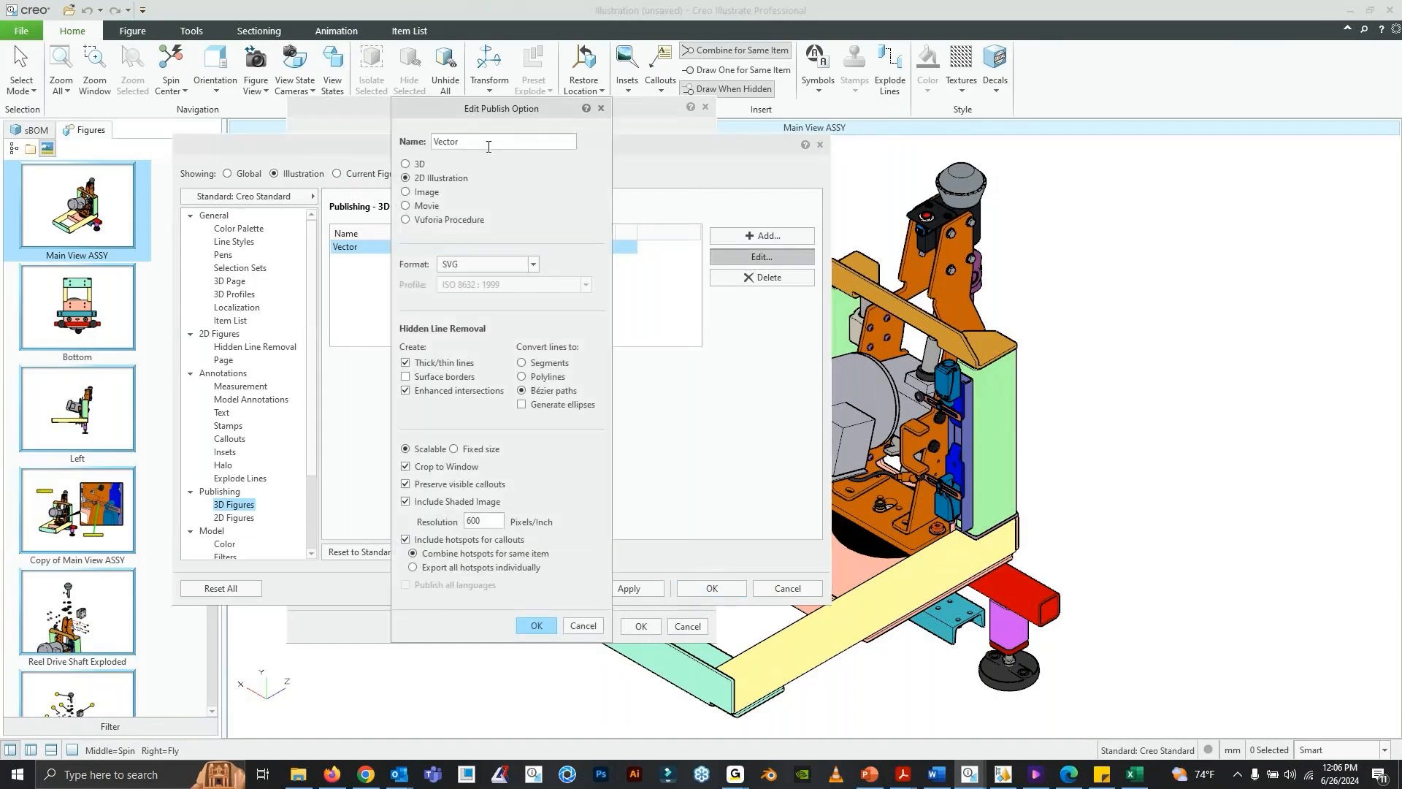
pyautogui.moveTo(489, 147); pyautogui.dragTo(297, 139)
pyautogui.write('PNG')
pyautogui.click(406, 192)
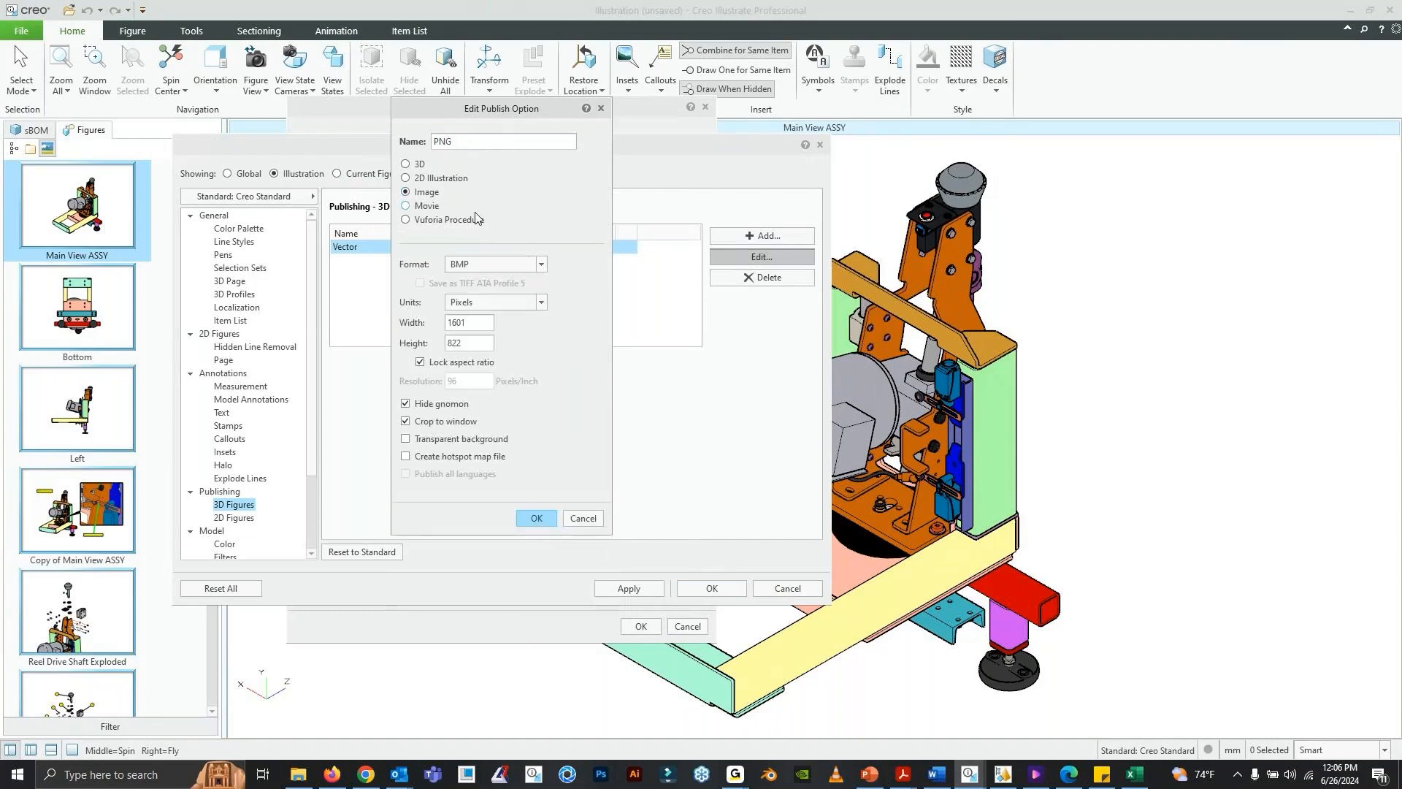
pyautogui.click(493, 264)
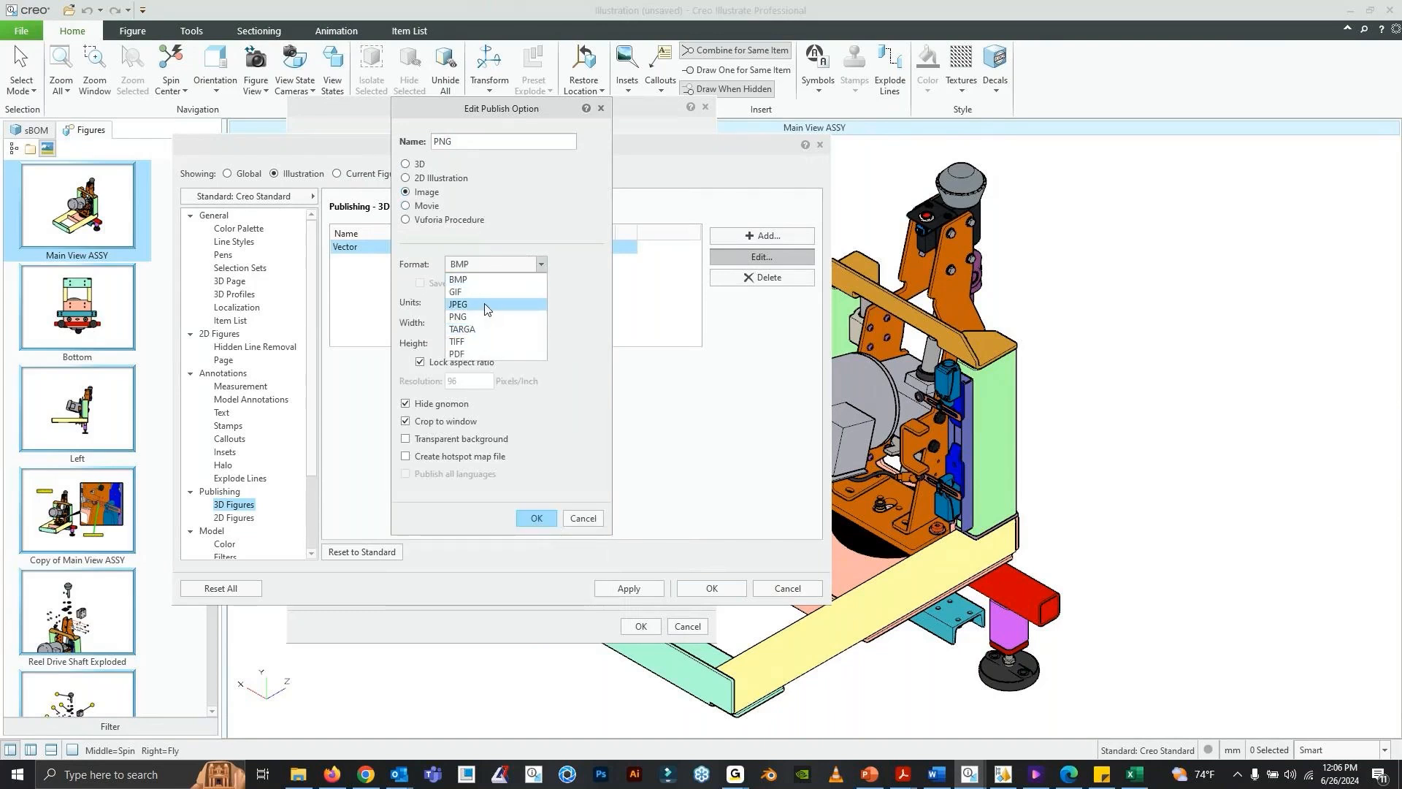
pyautogui.click(485, 317)
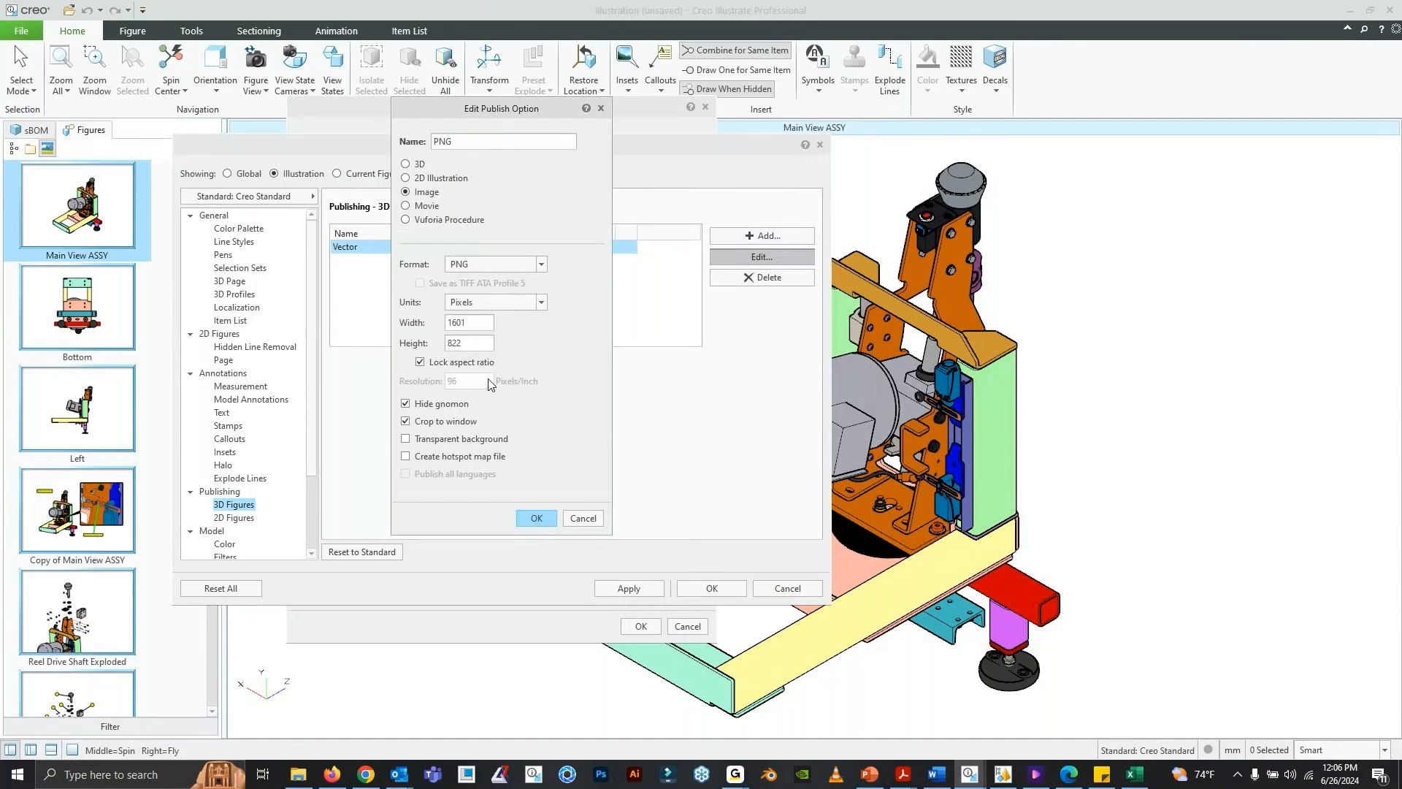
pyautogui.moveTo(461, 115); pyautogui.dragTo(489, 144)
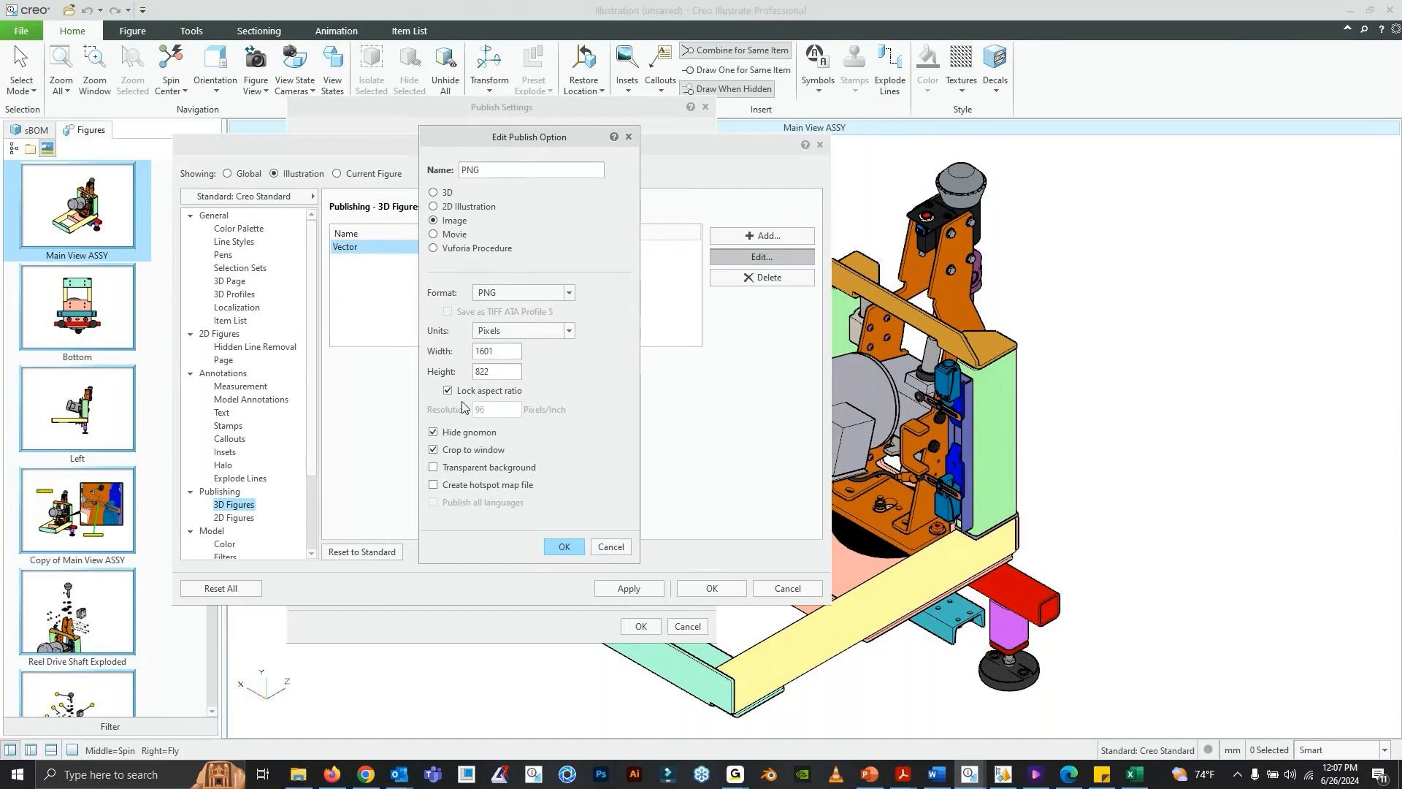
# - Give the PNG option a transparent background and a 2800-pixel width with locked aspect ratio, and apply it
pyautogui.click(468, 472)
pyautogui.doubleClick(504, 349)
pyautogui.write('2800')
pyautogui.click(478, 389)
pyautogui.click(460, 392)
pyautogui.moveTo(479, 139); pyautogui.dragTo(485, 139)
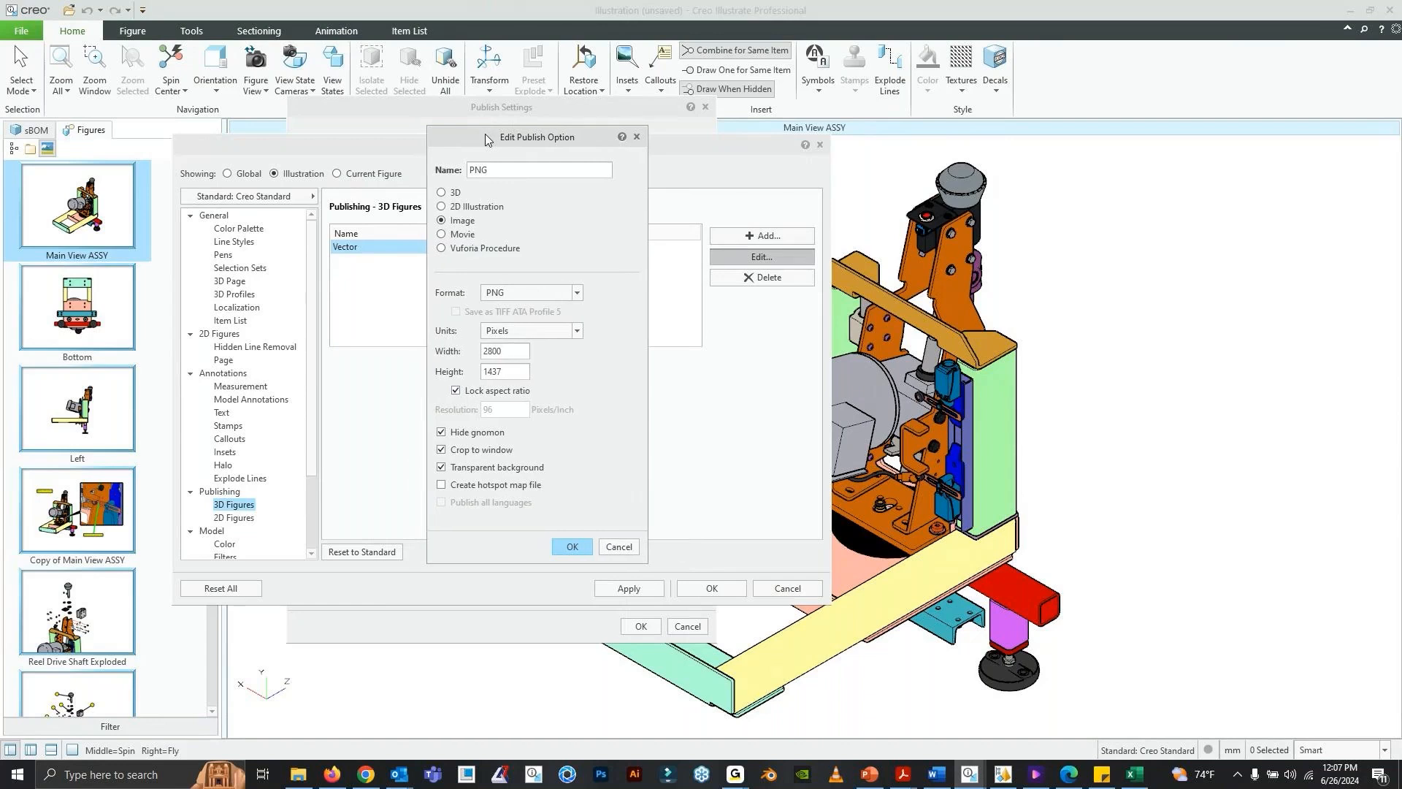
pyautogui.click(563, 547)
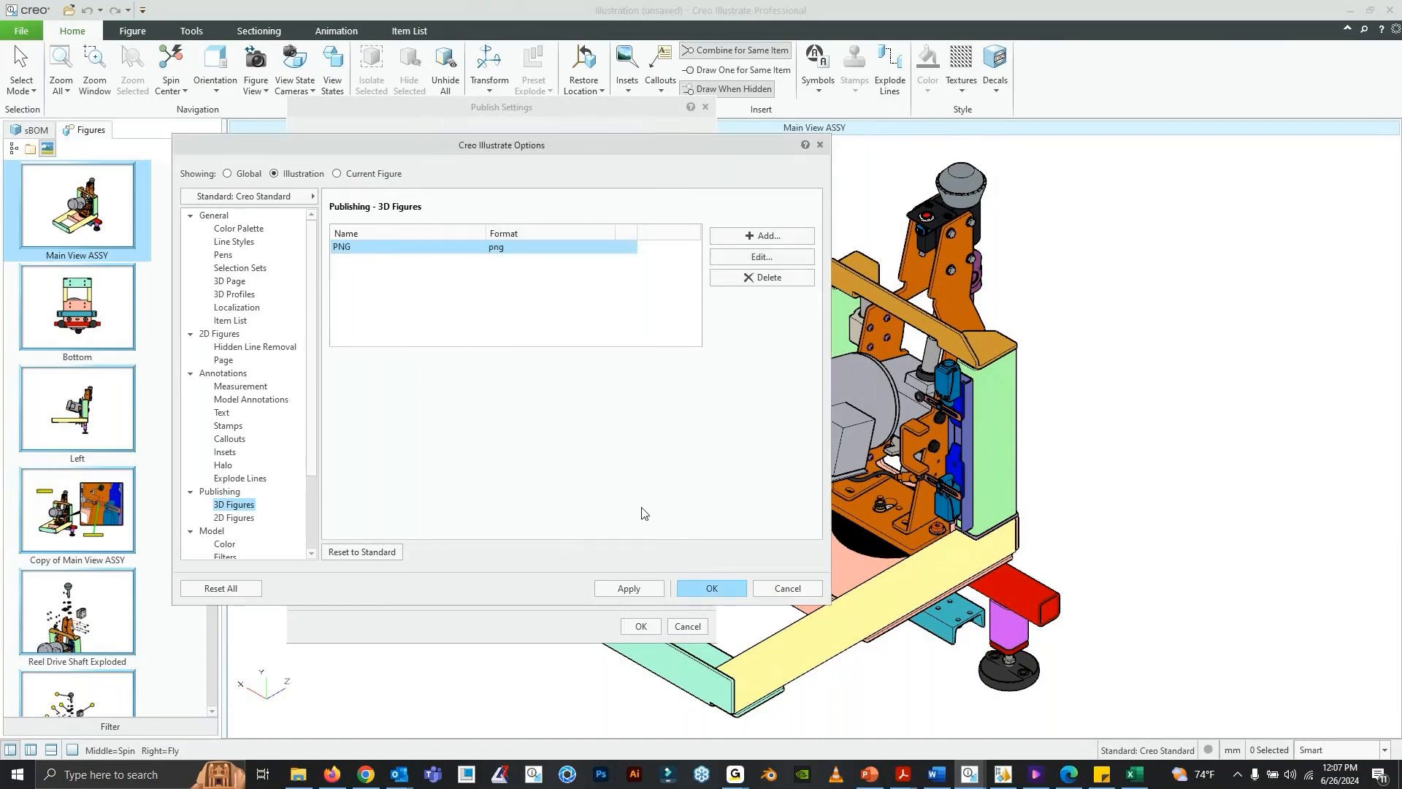
pyautogui.click(630, 588)
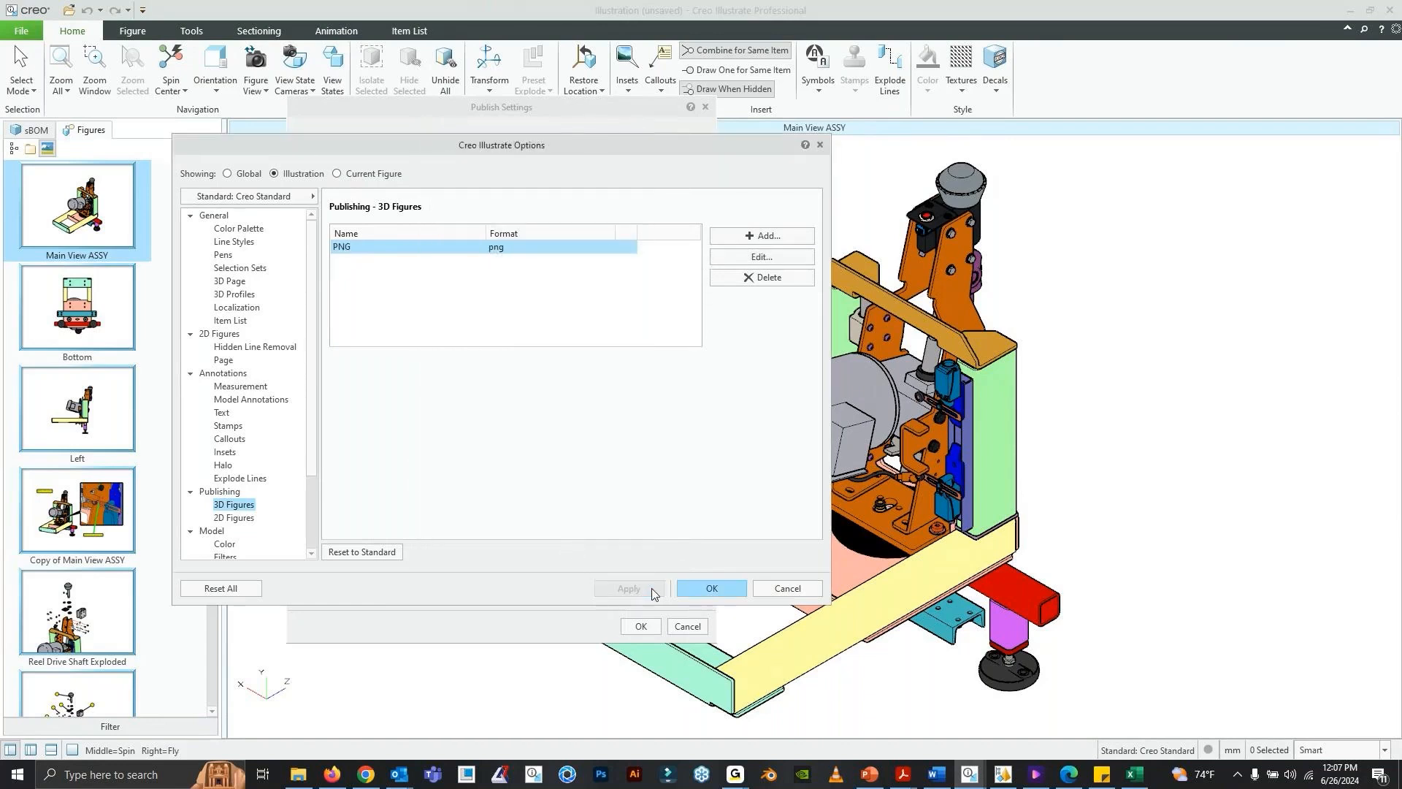
# - Start another 2D Illustration publish option named "Vector" in SVG format with enhanced intersections
pyautogui.click(743, 236)
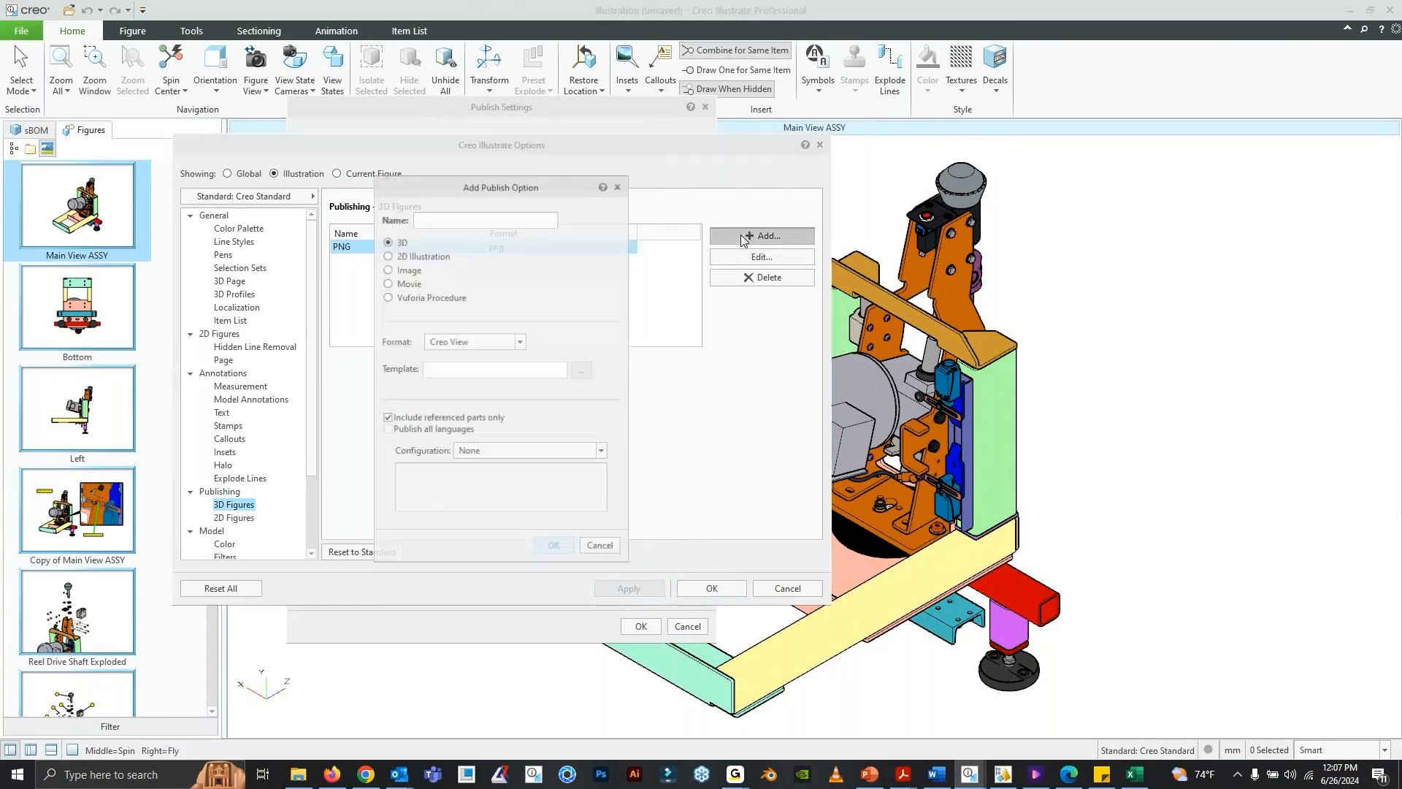
pyautogui.click(471, 221)
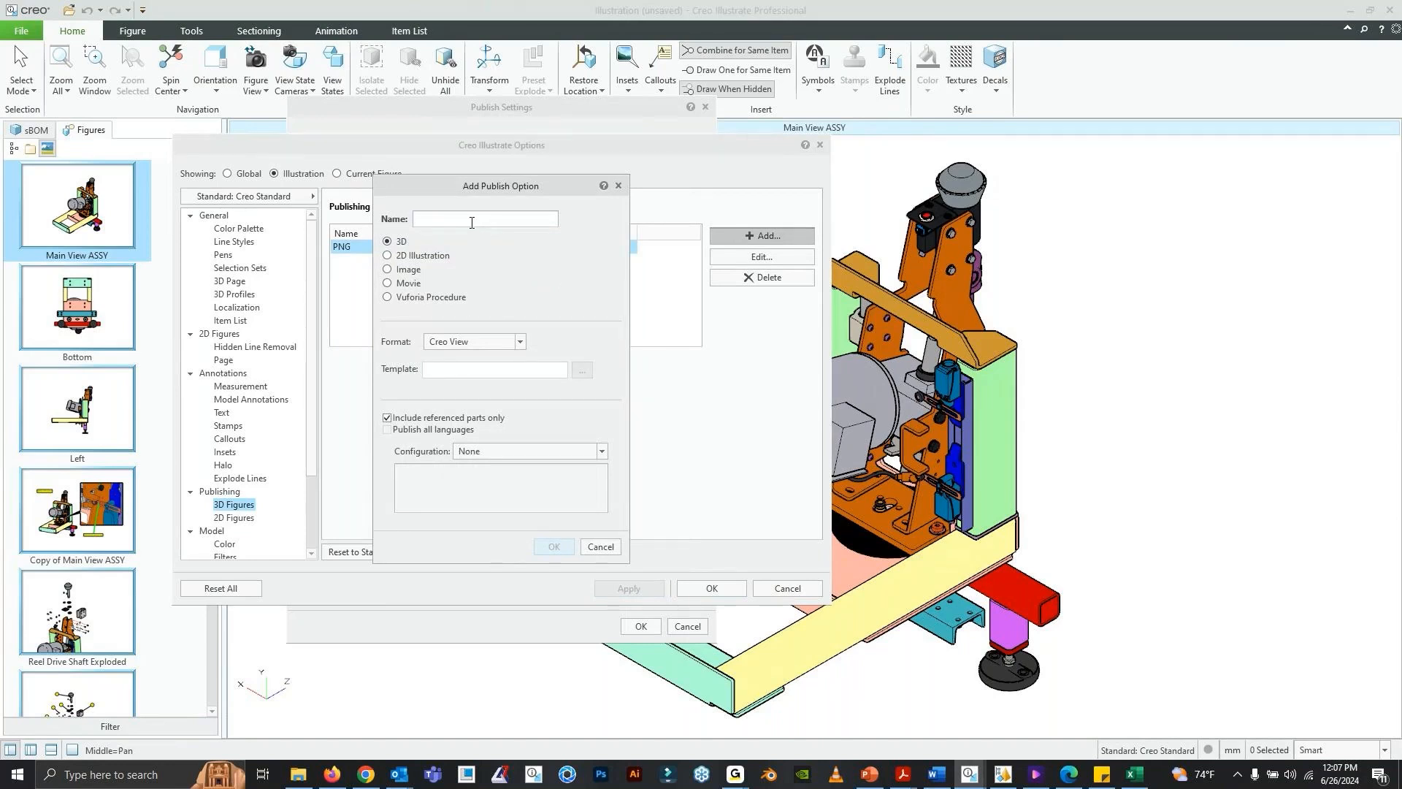
pyautogui.write('Vector')
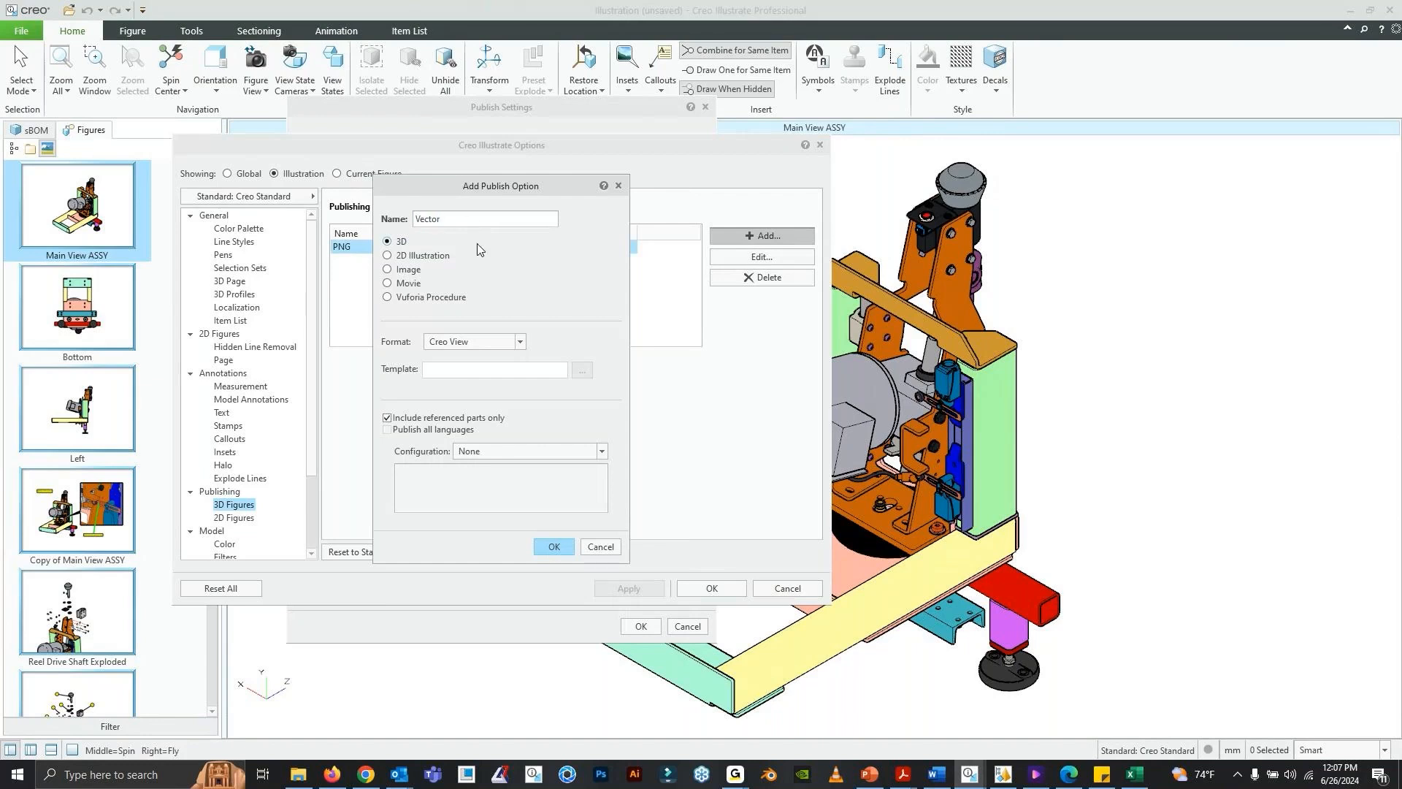
pyautogui.click(419, 256)
pyautogui.click(514, 341)
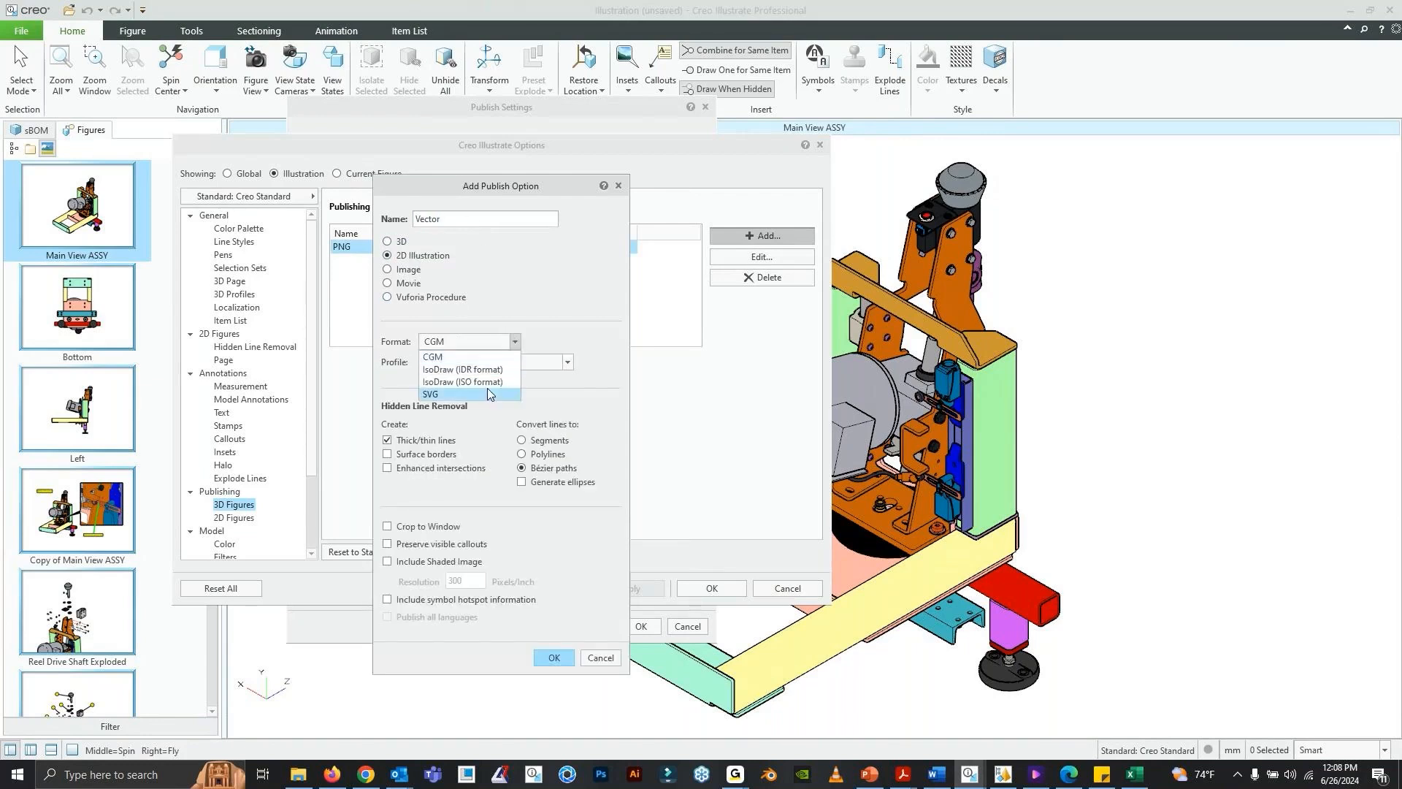
pyautogui.click(488, 393)
pyautogui.click(414, 470)
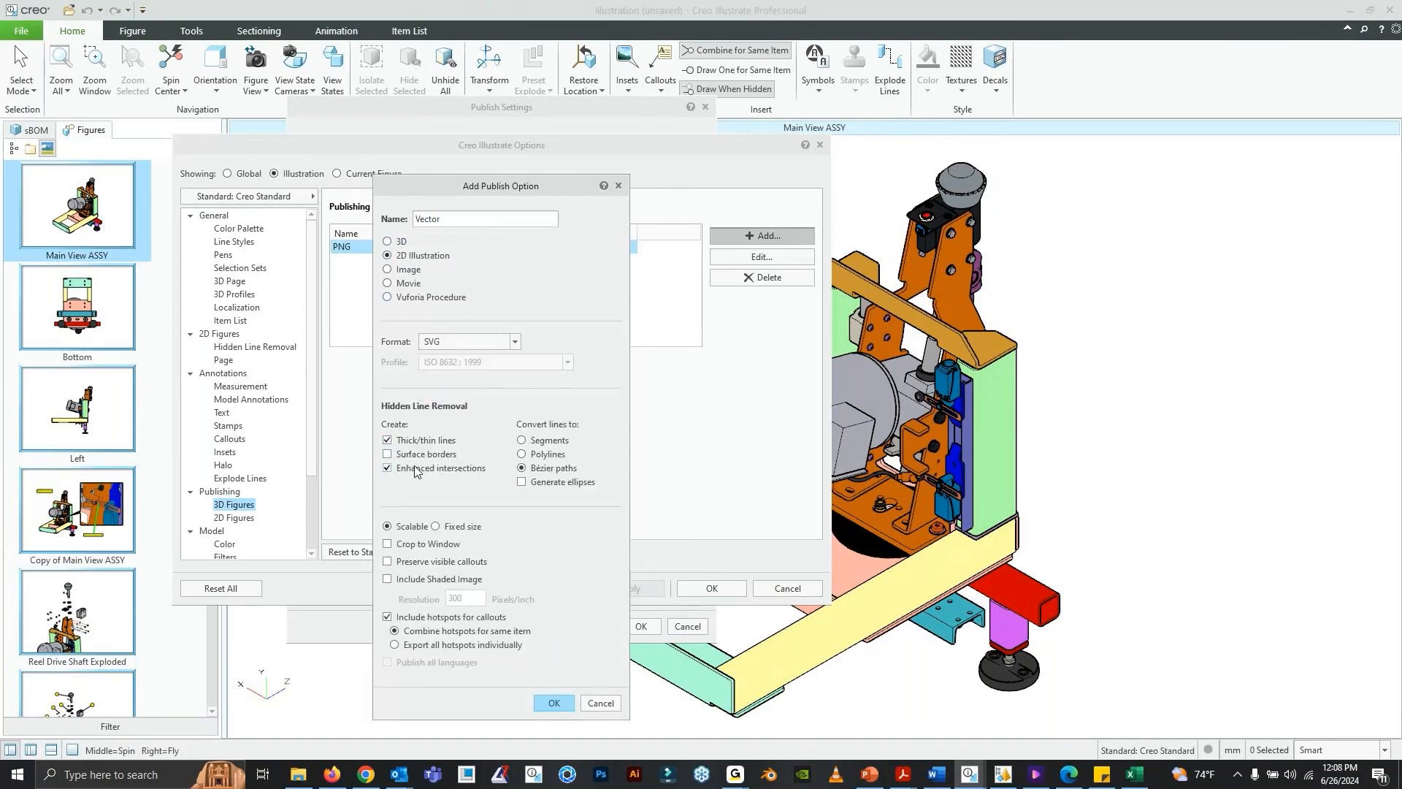
# - Turn on window cropping, visible callouts and a 1200 pixels/inch shaded image for the SVG option, and add it
pyautogui.click(442, 545)
pyautogui.click(445, 562)
pyautogui.click(449, 579)
pyautogui.doubleClick(457, 599)
pyautogui.write('1200')
pyautogui.click(557, 705)
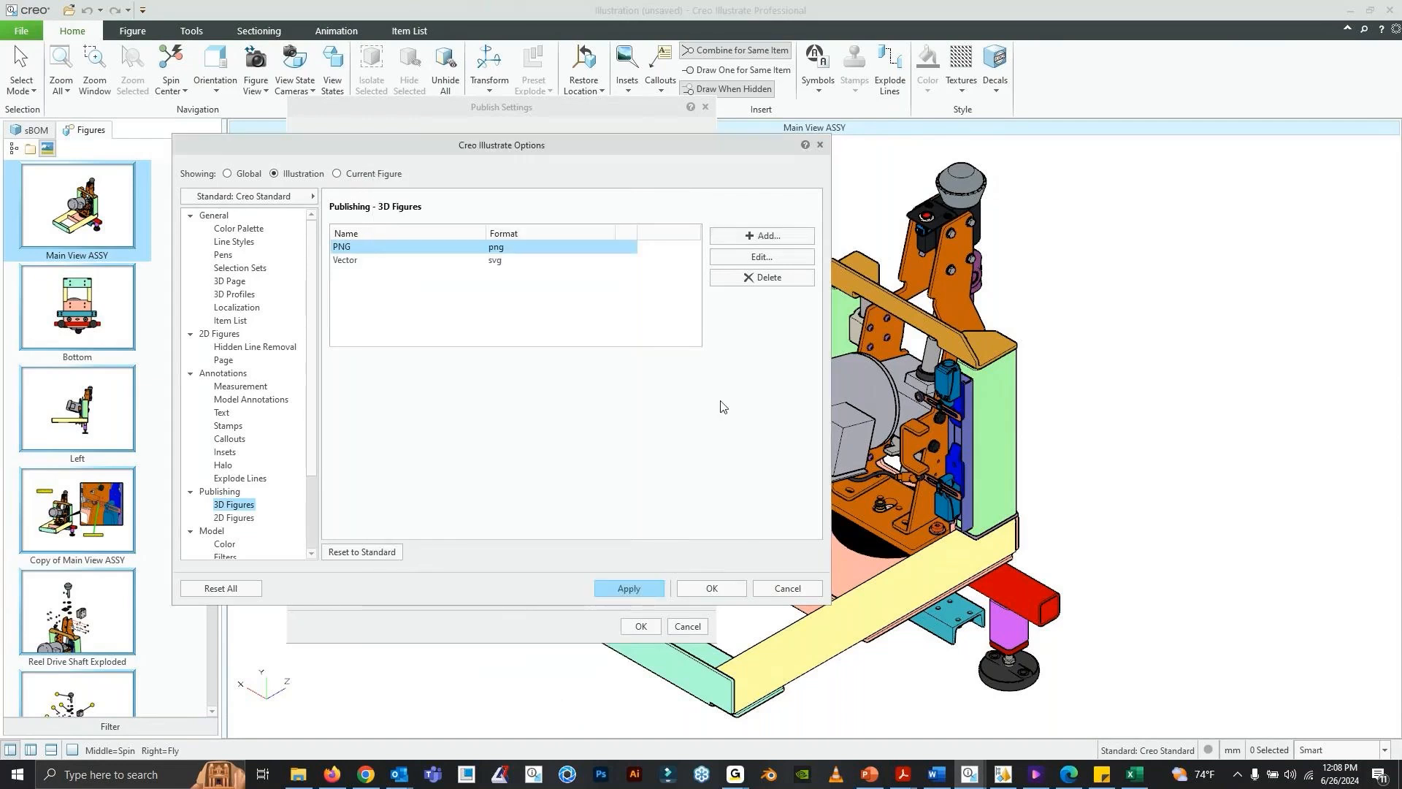
pyautogui.moveTo(519, 151); pyautogui.dragTo(545, 86)
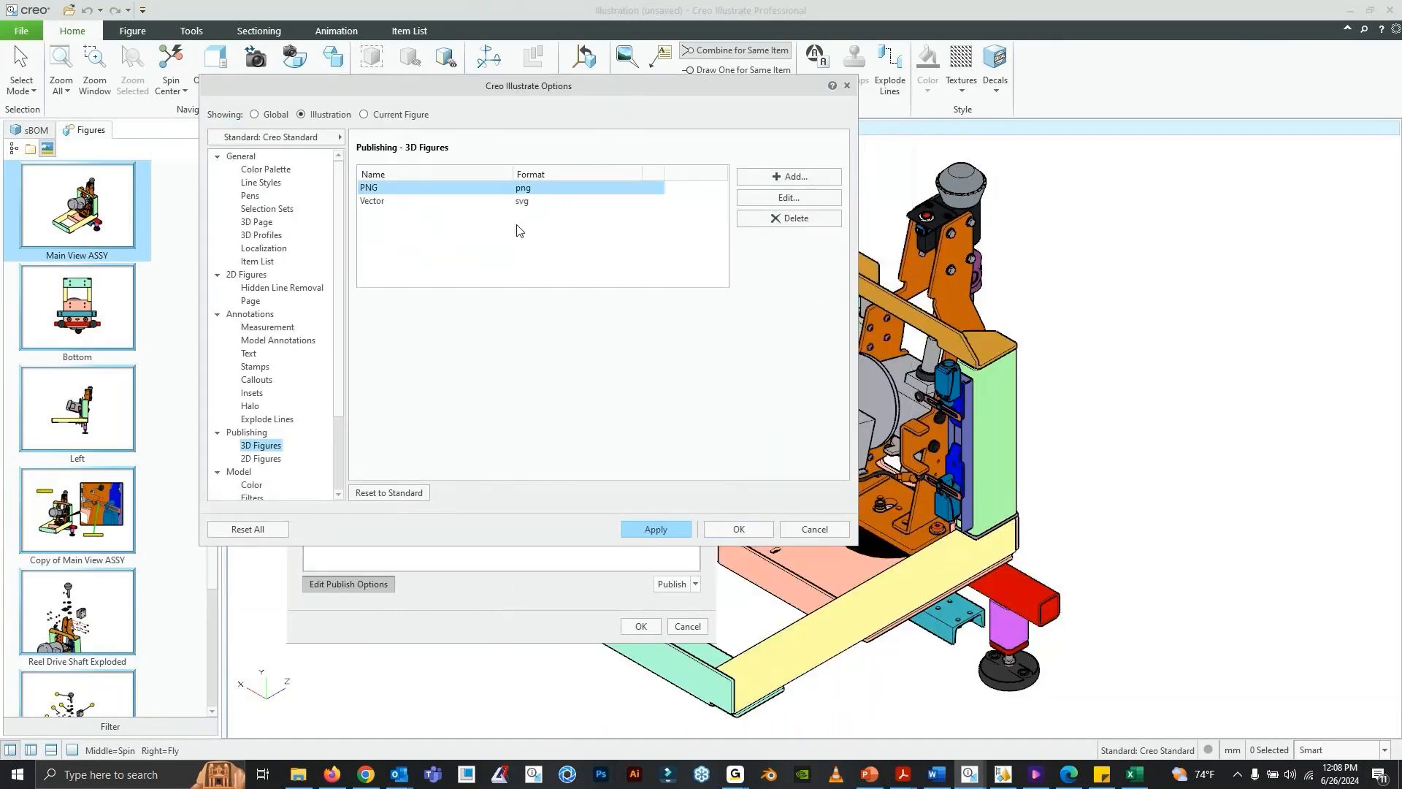
# - Start a new Movie publish option named "Sequenced Steps" in MP4 format
pyautogui.click(774, 178)
pyautogui.click(438, 225)
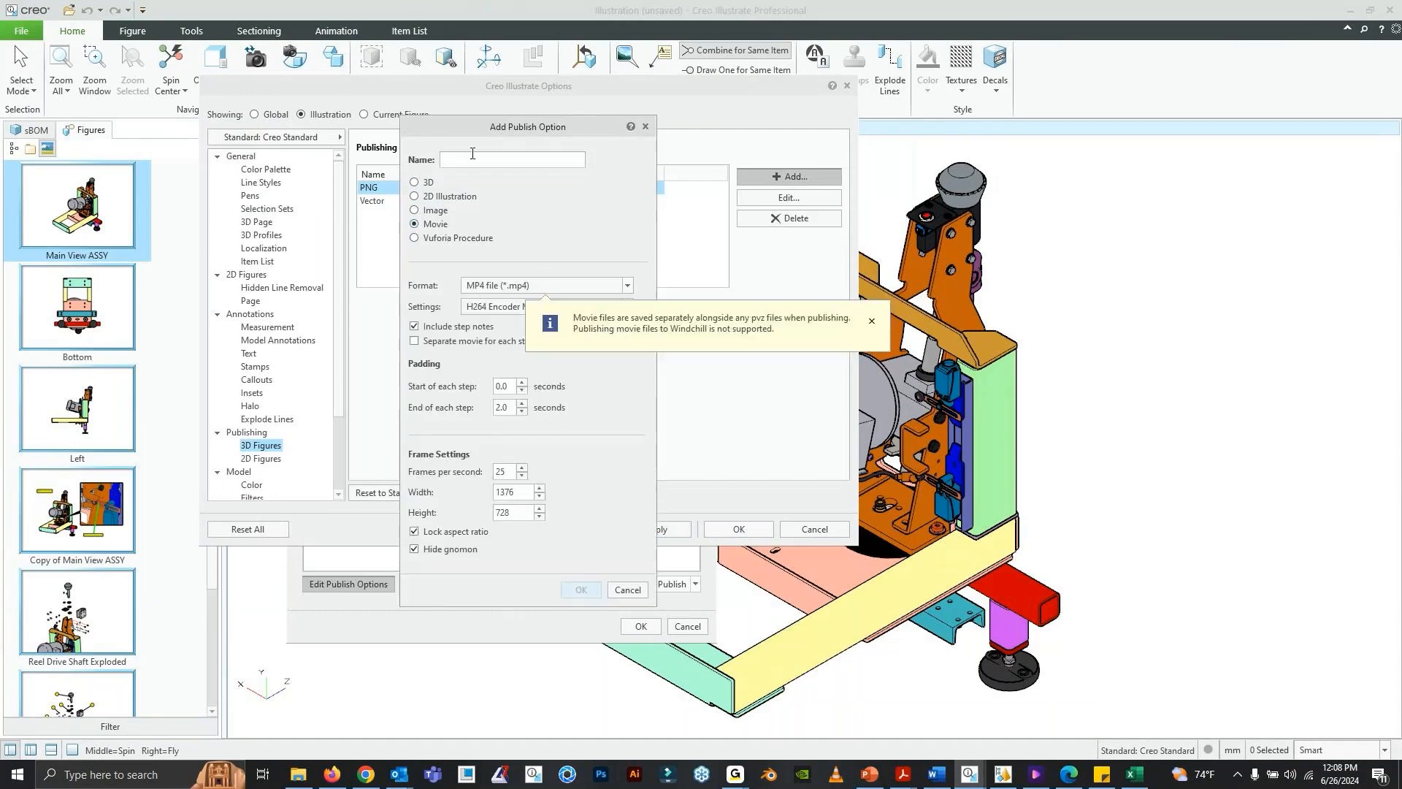
pyautogui.click(471, 154)
pyautogui.write('Sequenced Steps')
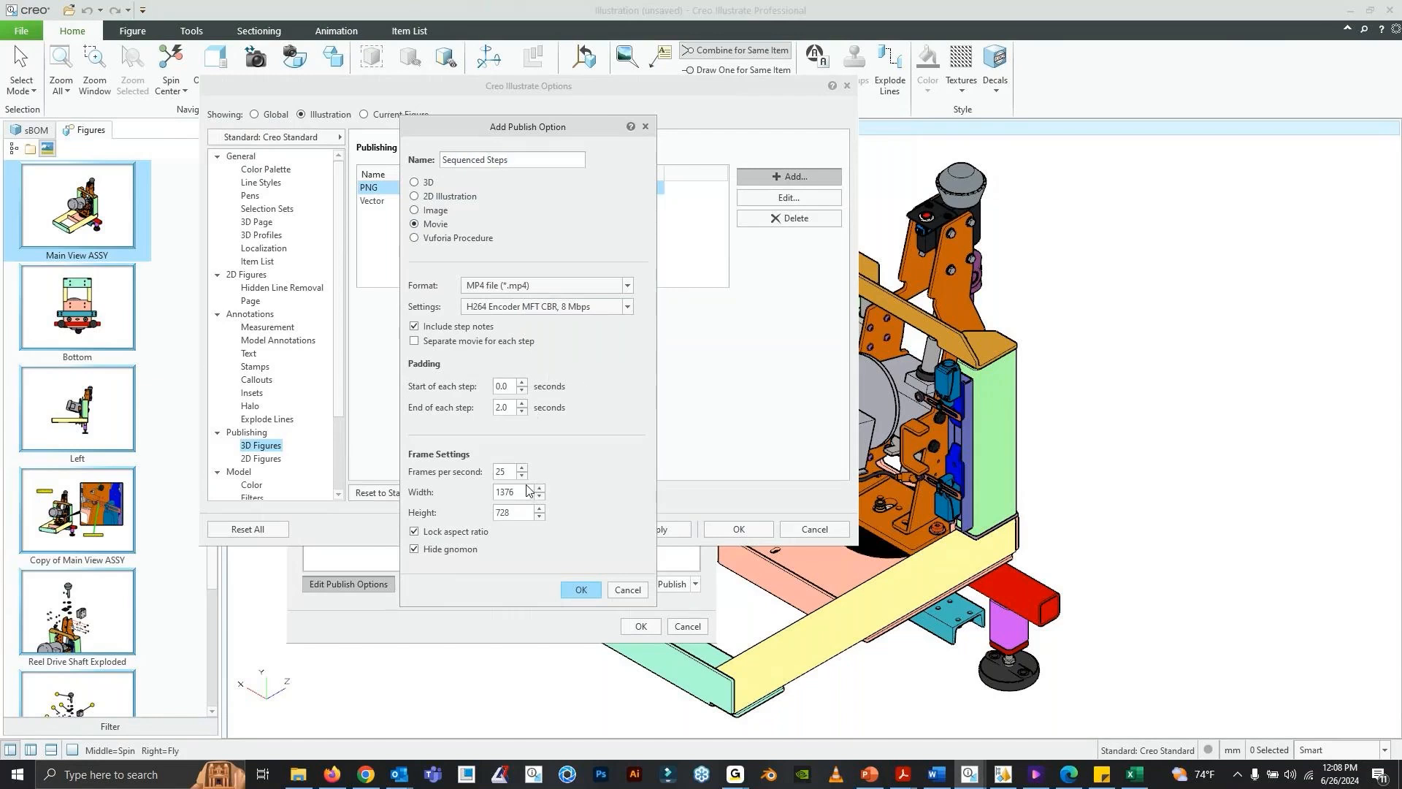
# - Set the movie to 30 frames per second and 1920 pixels wide, add it, and accept the publishing options
pyautogui.moveTo(511, 472); pyautogui.dragTo(453, 472)
pyautogui.write('300')
pyautogui.doubleClick(520, 491)
pyautogui.write('1920')
pyautogui.doubleClick(523, 520)
pyautogui.moveTo(472, 127); pyautogui.dragTo(498, 127)
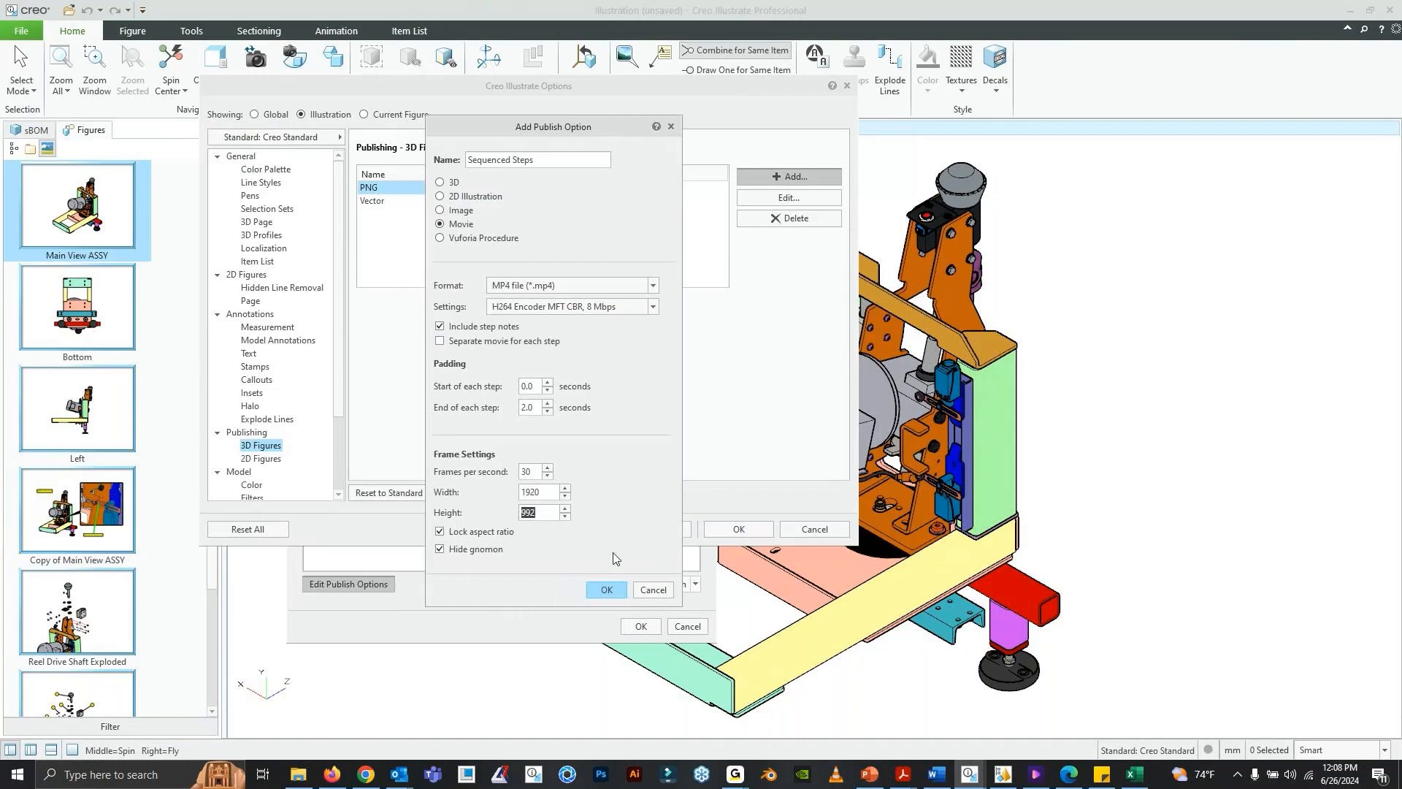
pyautogui.click(607, 590)
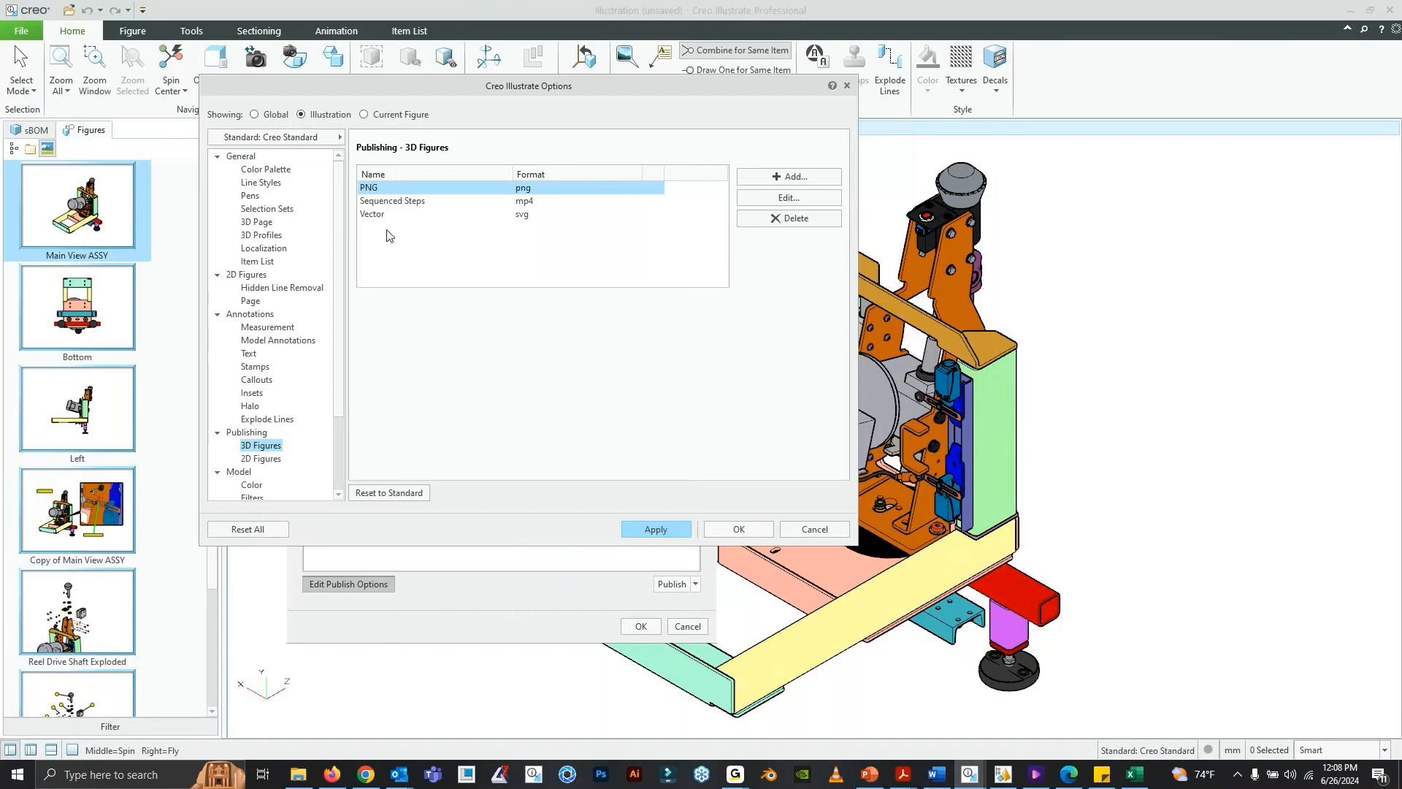
pyautogui.click(652, 528)
pyautogui.click(755, 531)
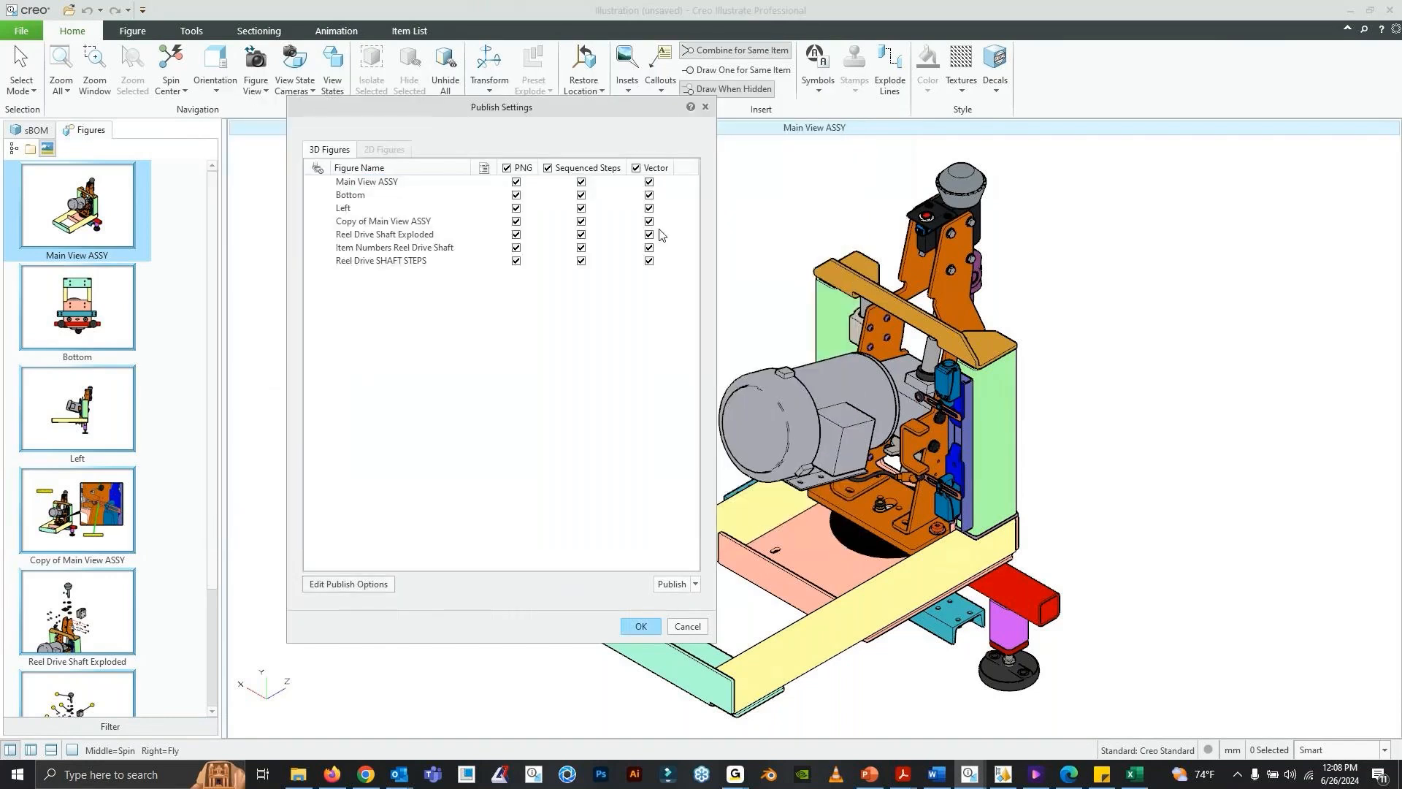
# - Assign only Sequenced Steps to Reel Drive SHAFT STEPS, exclude that movie from all other figures, and start publishing separate files
pyautogui.moveTo(715, 255); pyautogui.dragTo(729, 256)
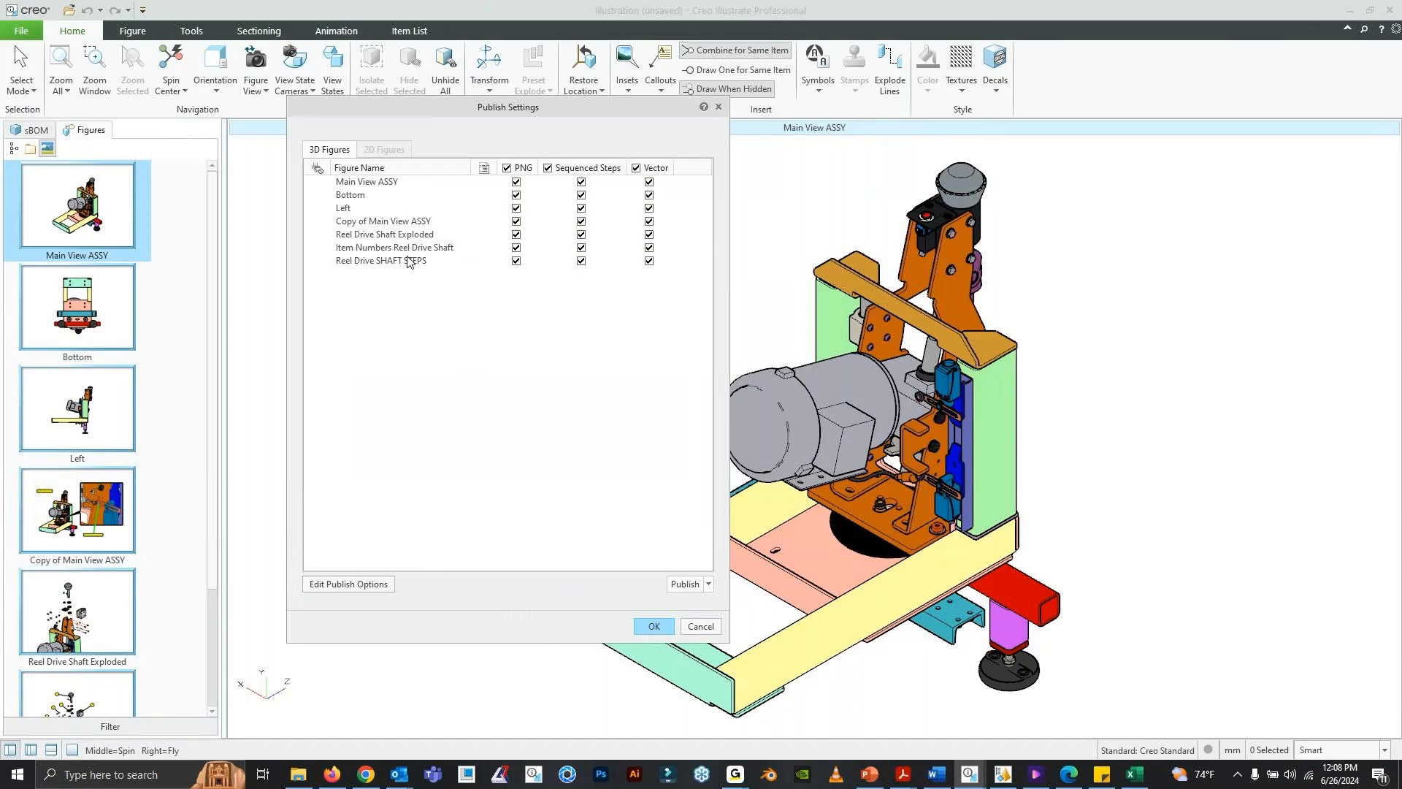
pyautogui.click(582, 261)
pyautogui.click(650, 262)
pyautogui.click(708, 584)
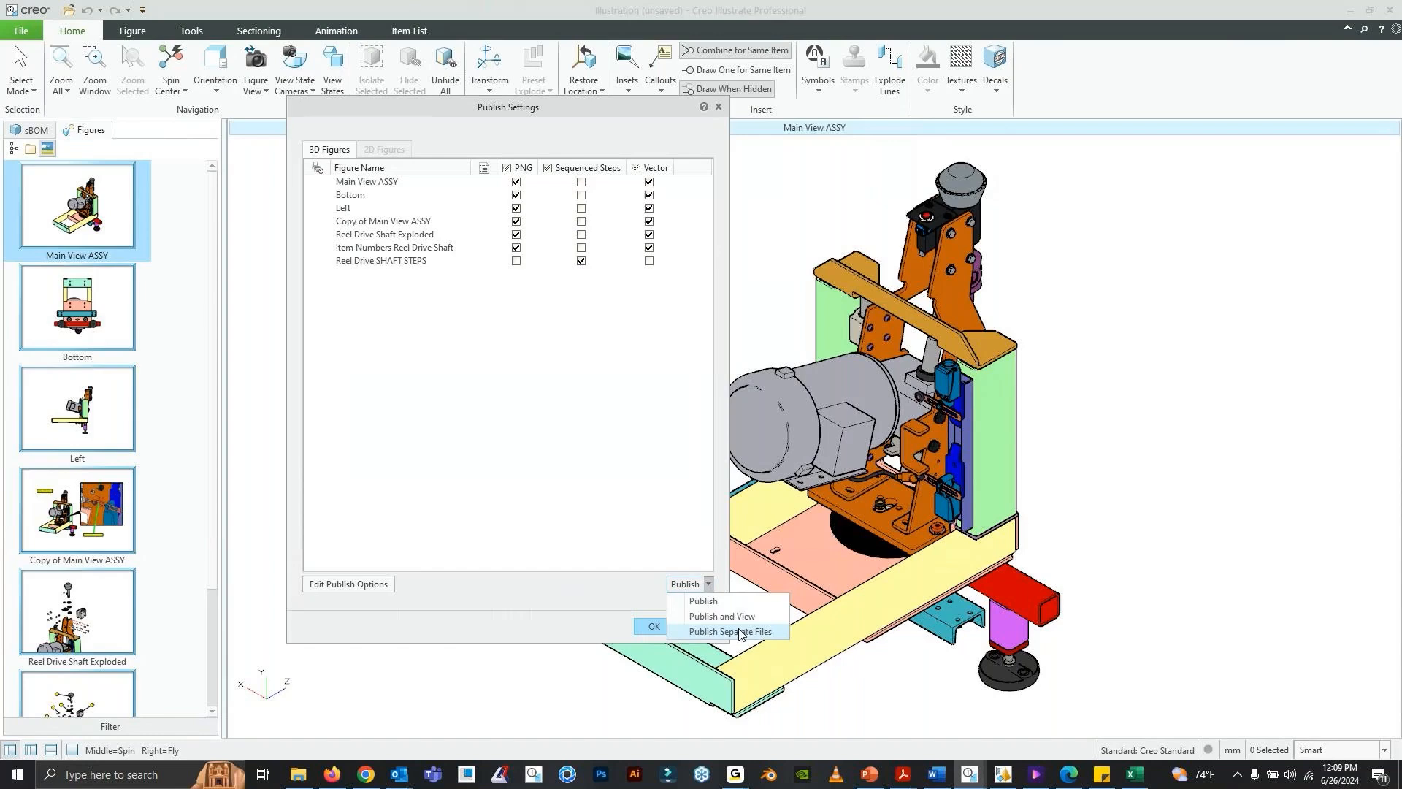
pyautogui.click(731, 632)
pyautogui.moveTo(476, 153); pyautogui.dragTo(1042, 167)
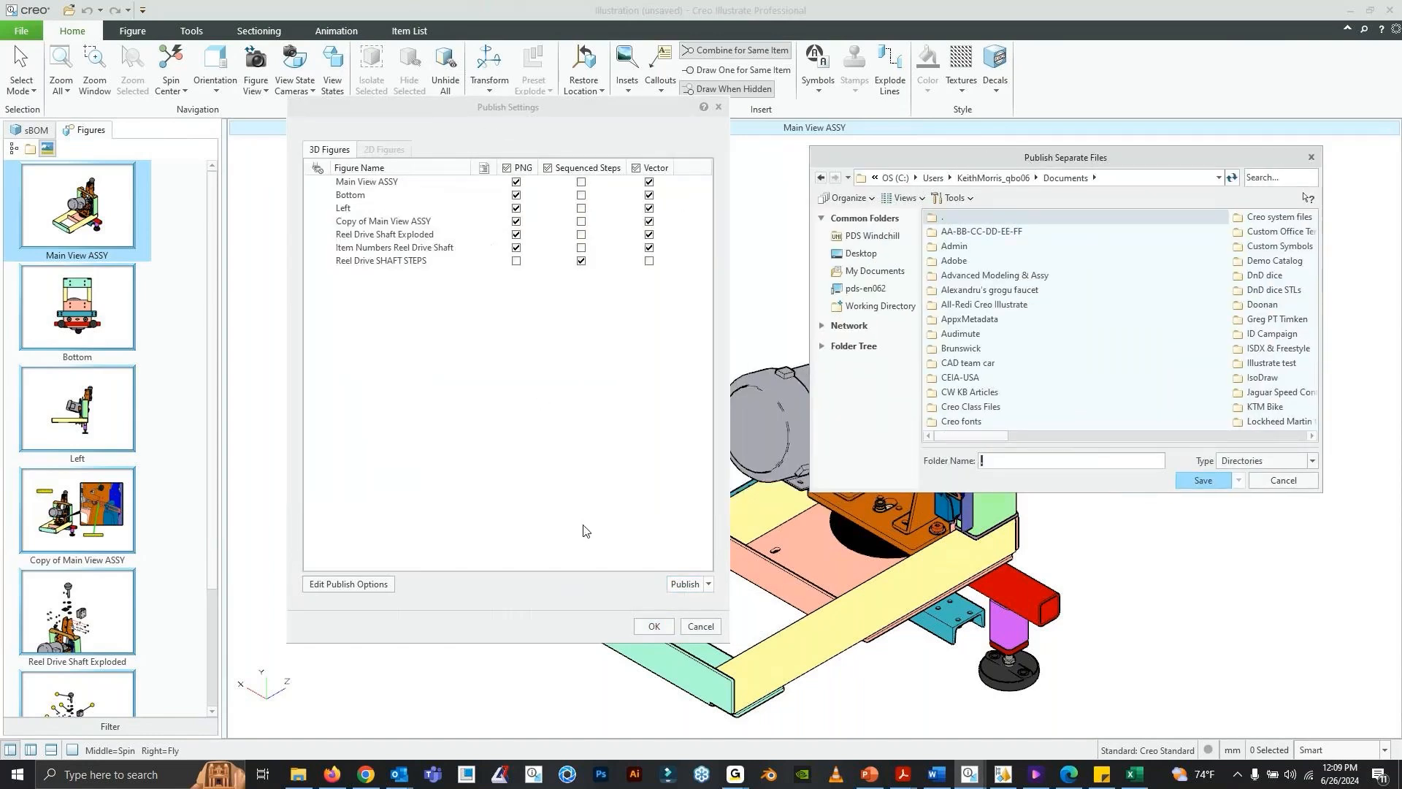
# - Switch to File Explorer and review the previously published files in the Demo folder's Final Images subfolder
pyautogui.moveTo(299, 776)
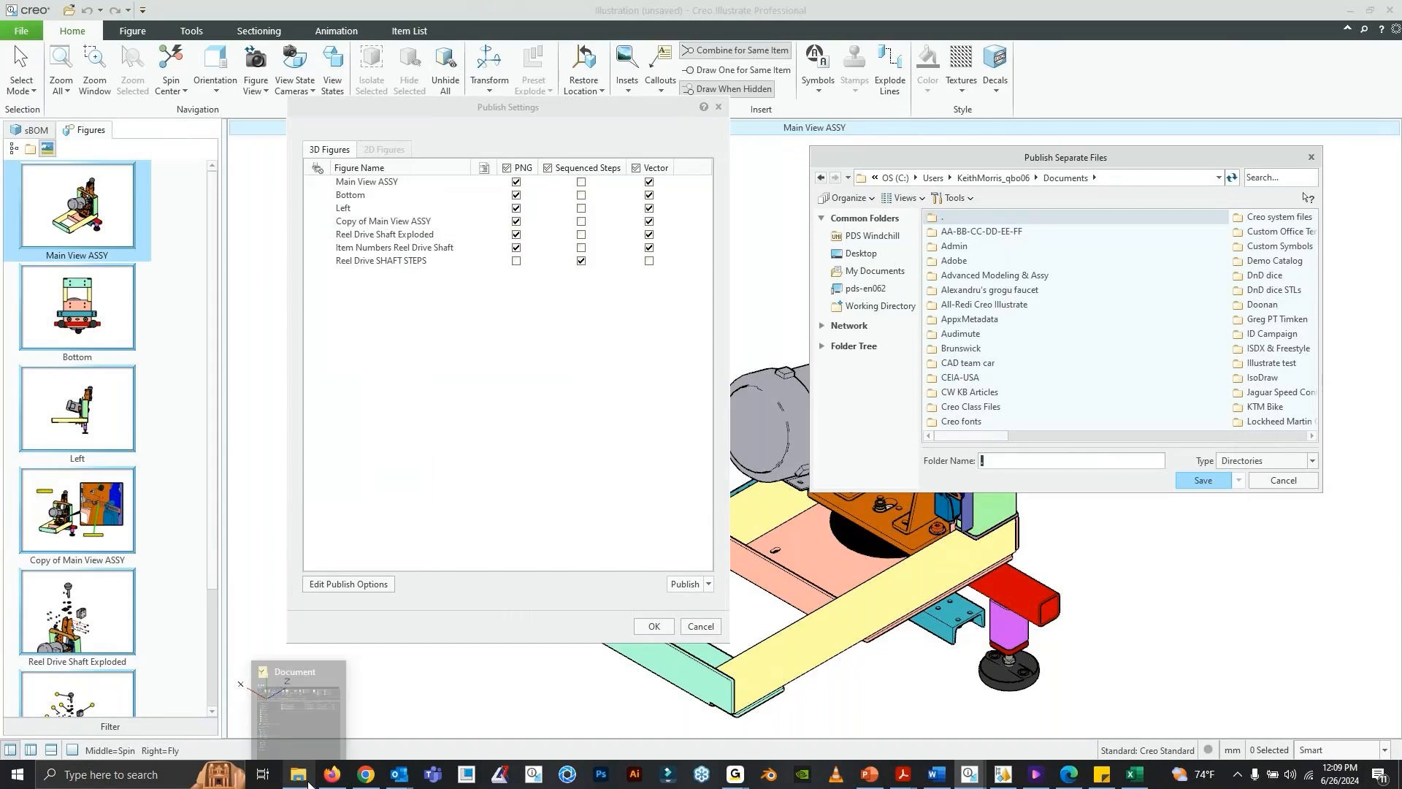
pyautogui.click(296, 704)
pyautogui.click(594, 196)
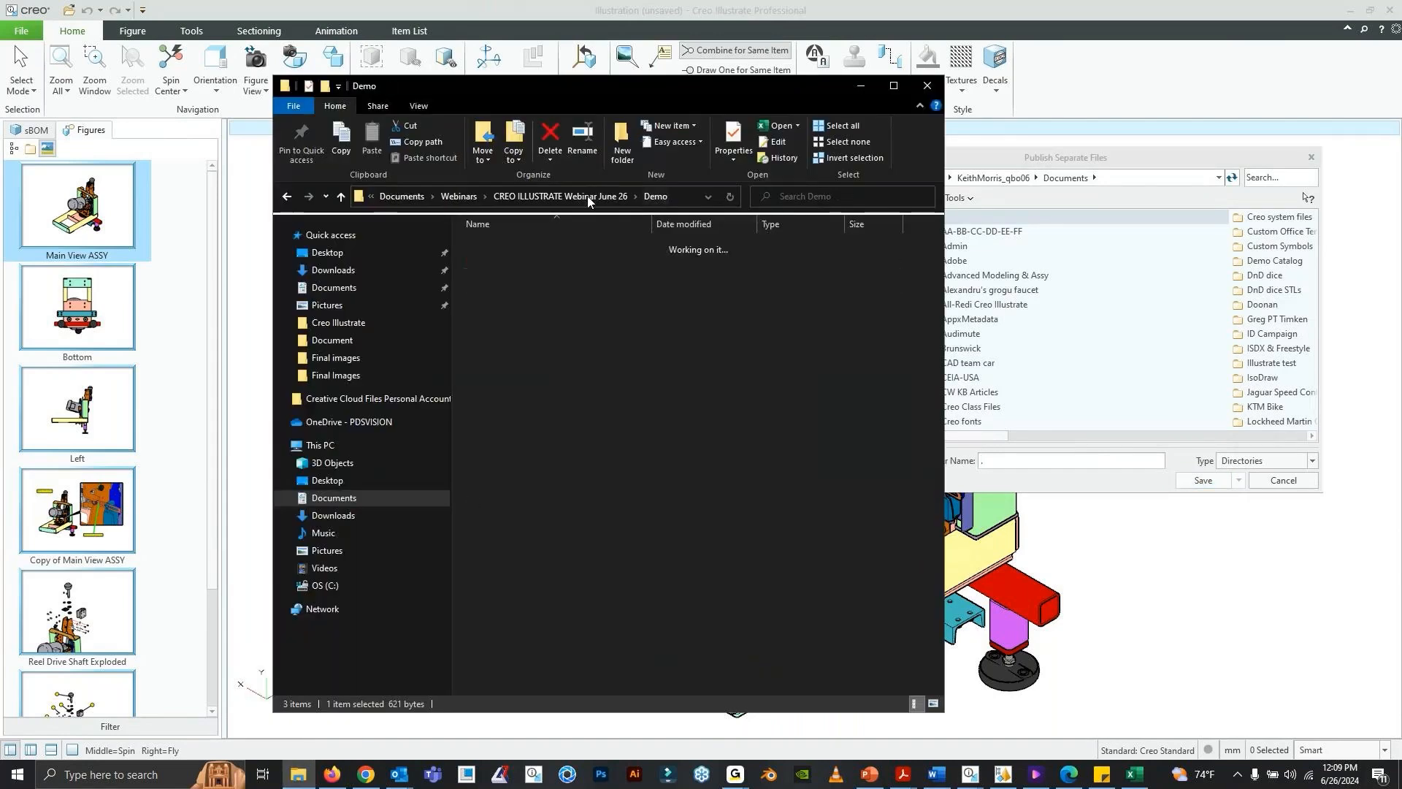
pyautogui.doubleClick(504, 277)
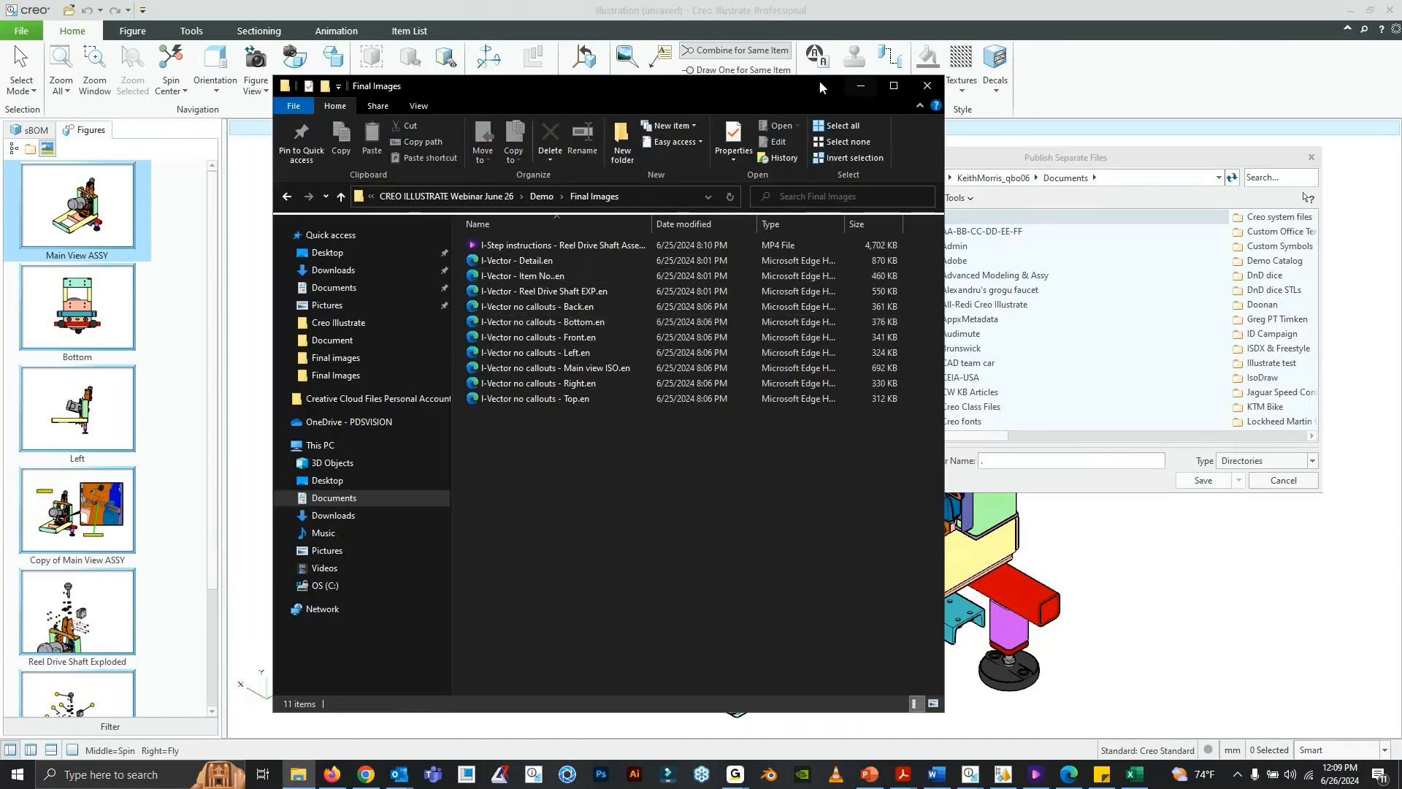
pyautogui.click(894, 86)
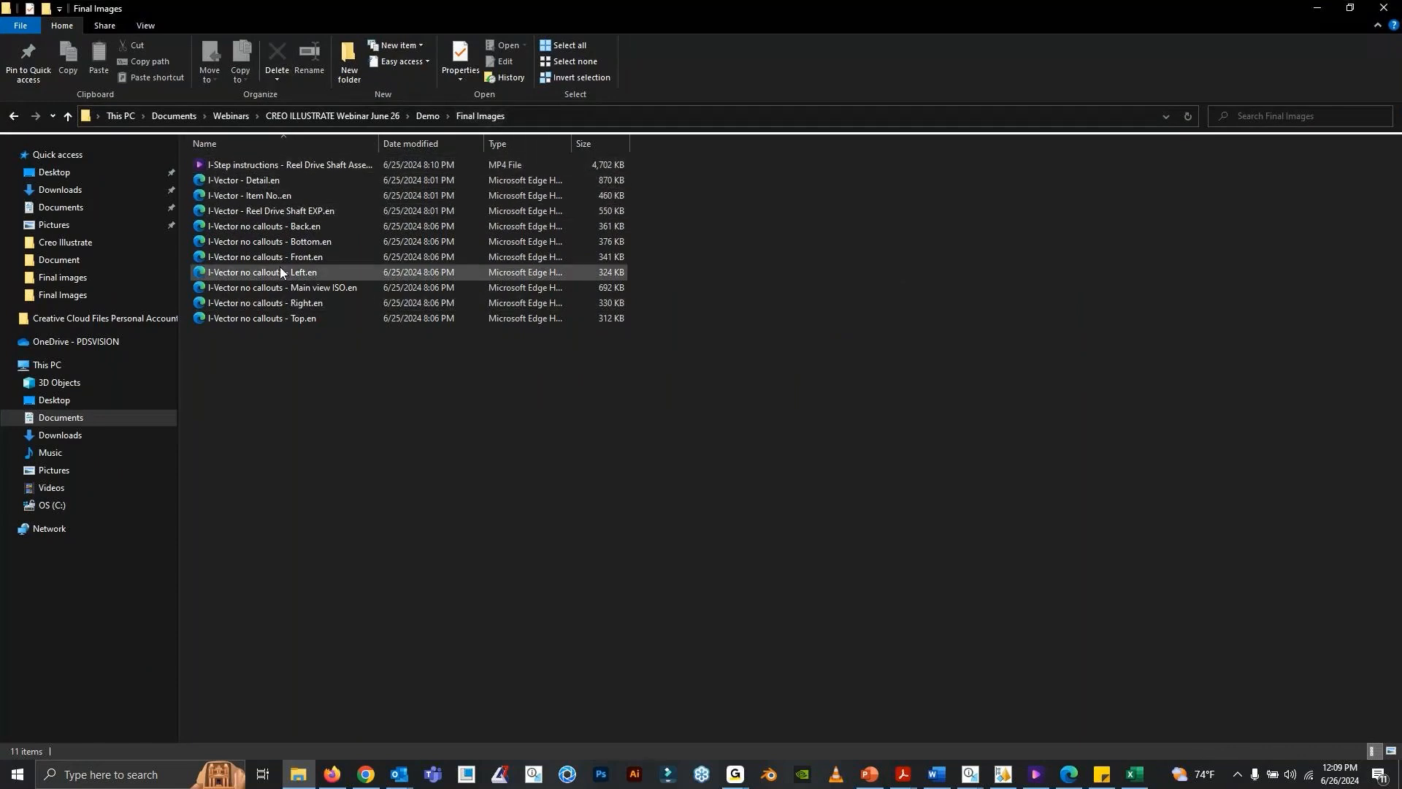
pyautogui.click(1308, 11)
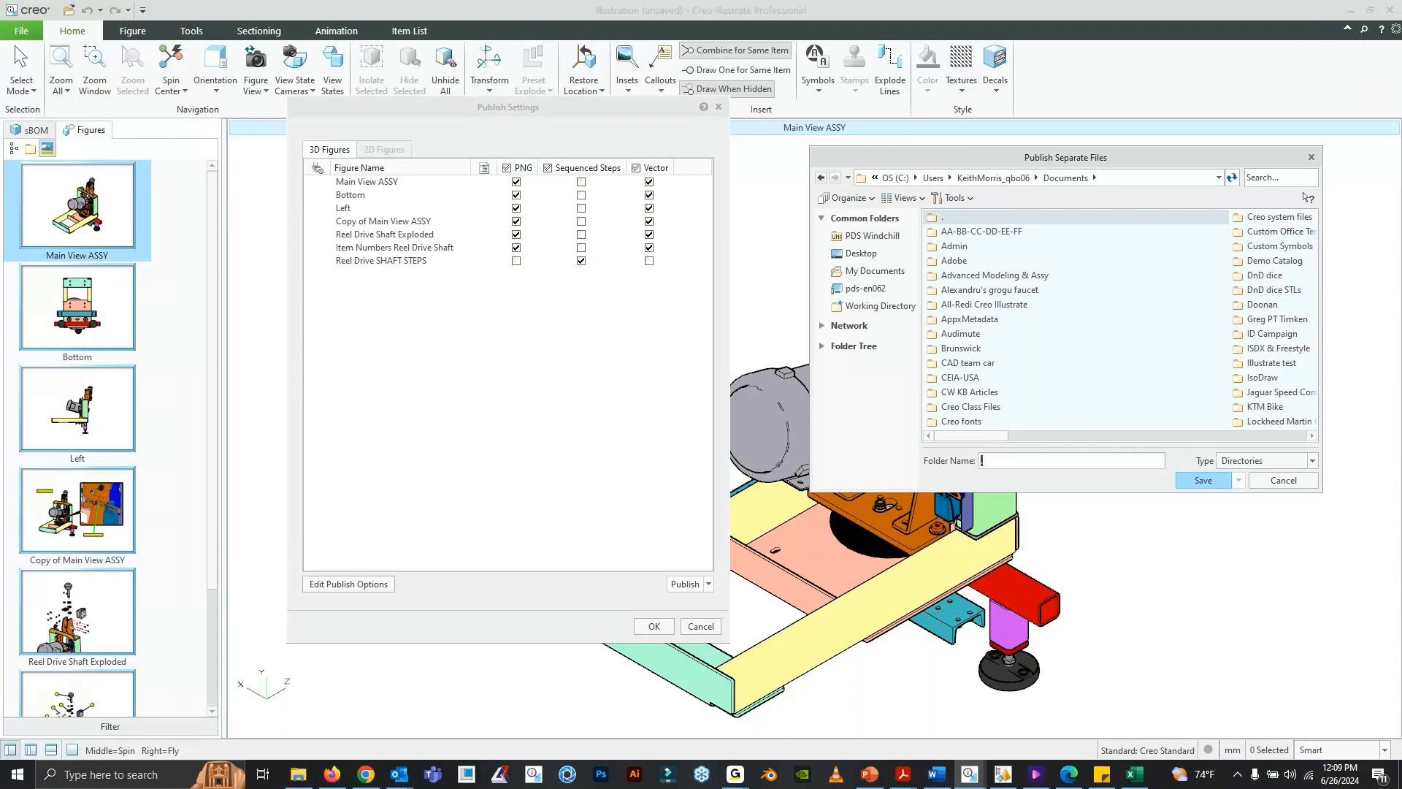
# - Cancel publishing and close its settings, and switch back to the Final Images folder in File Explorer
pyautogui.click(1283, 480)
pyautogui.click(718, 106)
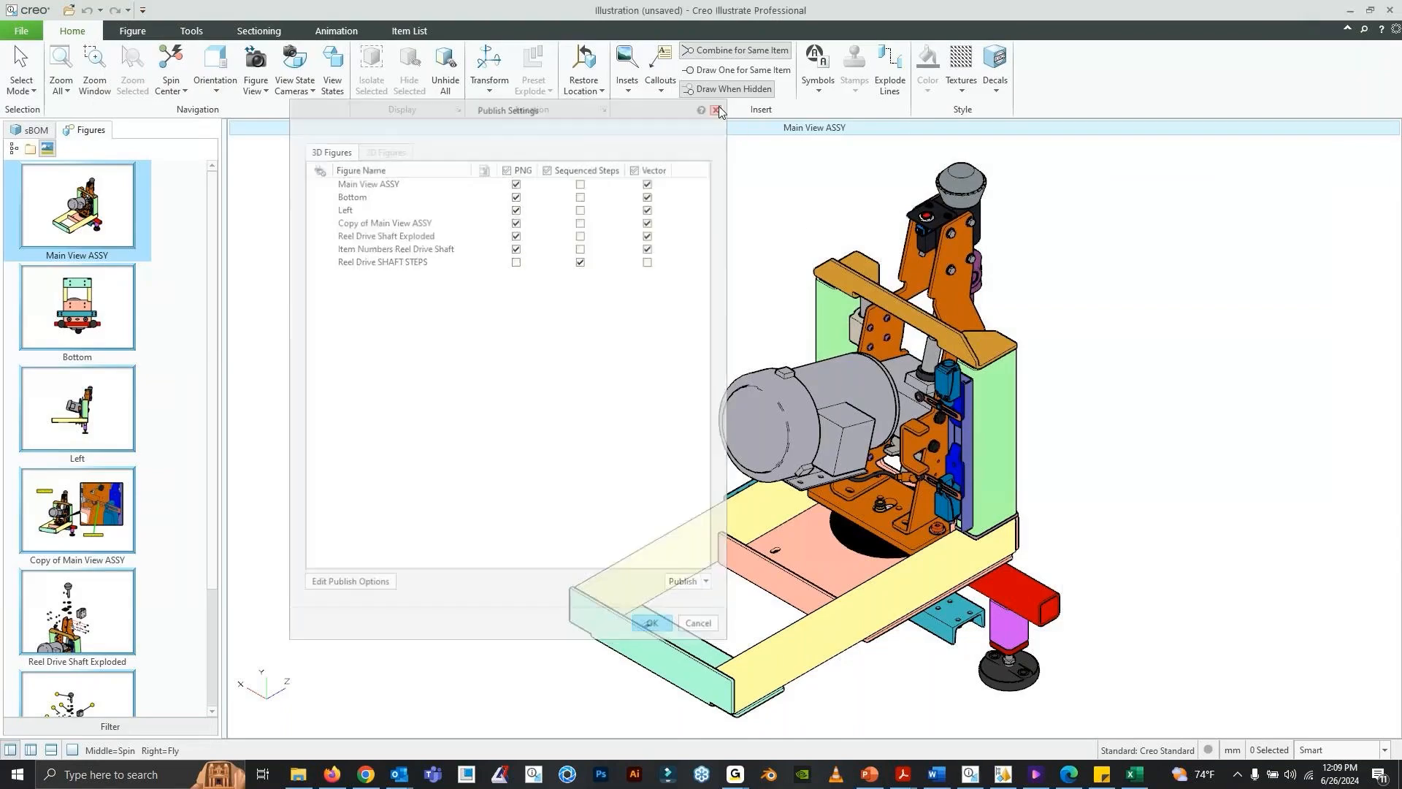
pyautogui.click(292, 777)
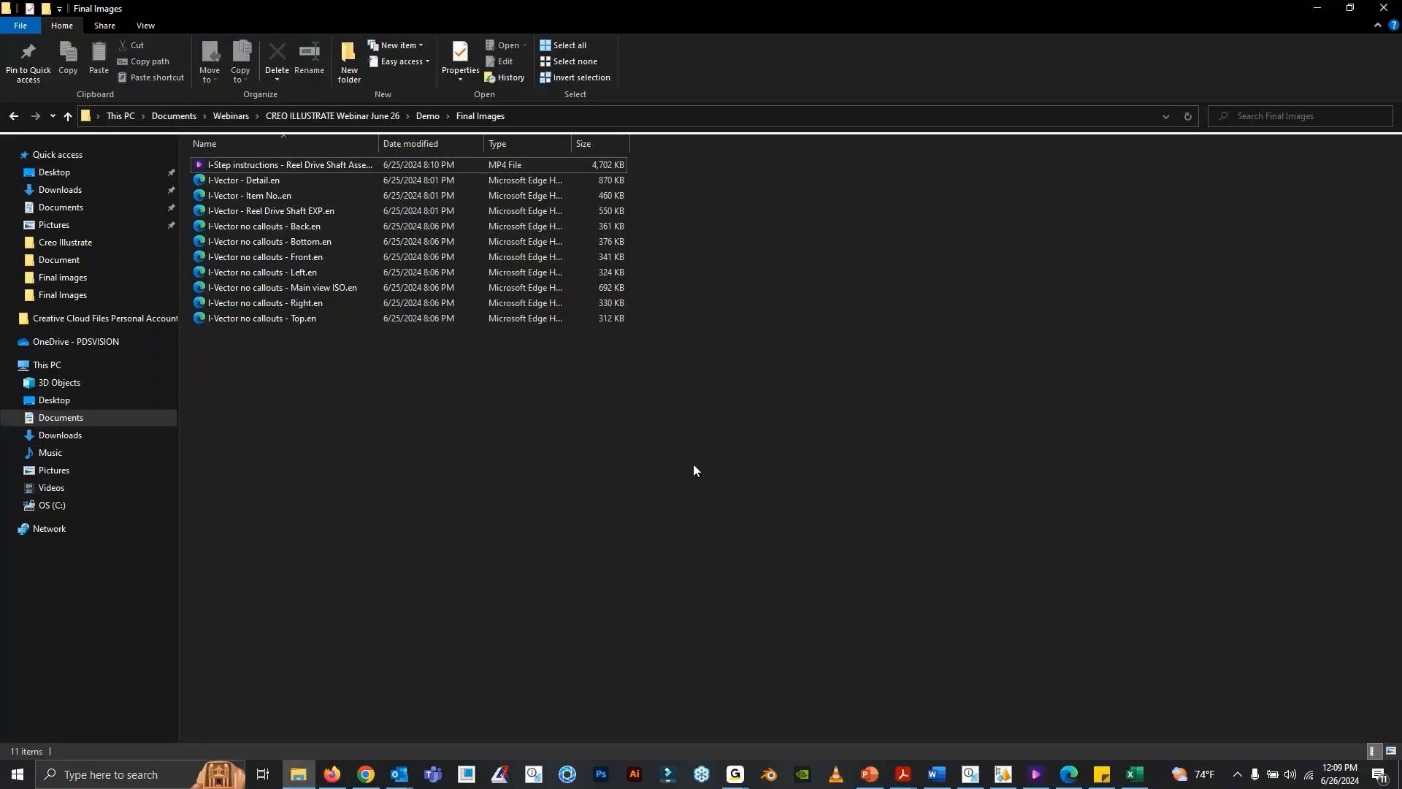
# - Switch to Microsoft Edge and examine the published Reel Drive Shaft exploded SVG, from the shaft down to the orange brackets
pyautogui.click(1069, 774)
pyautogui.keyDown('ctrl'); pyautogui.scroll(3, 908, 589); pyautogui.keyUp('ctrl')
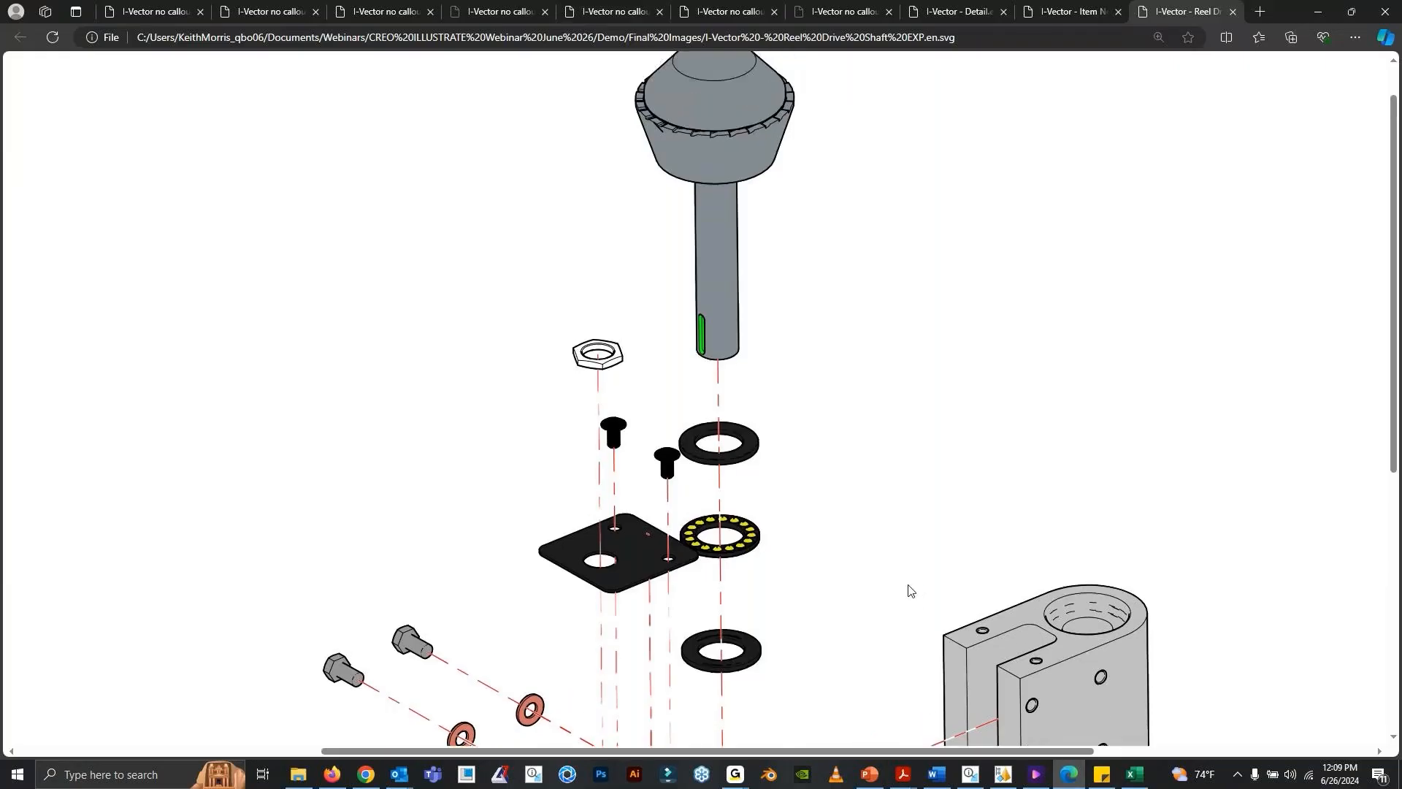
pyautogui.keyDown('ctrl'); pyautogui.scroll(-4, 826, 516); pyautogui.keyUp('ctrl')
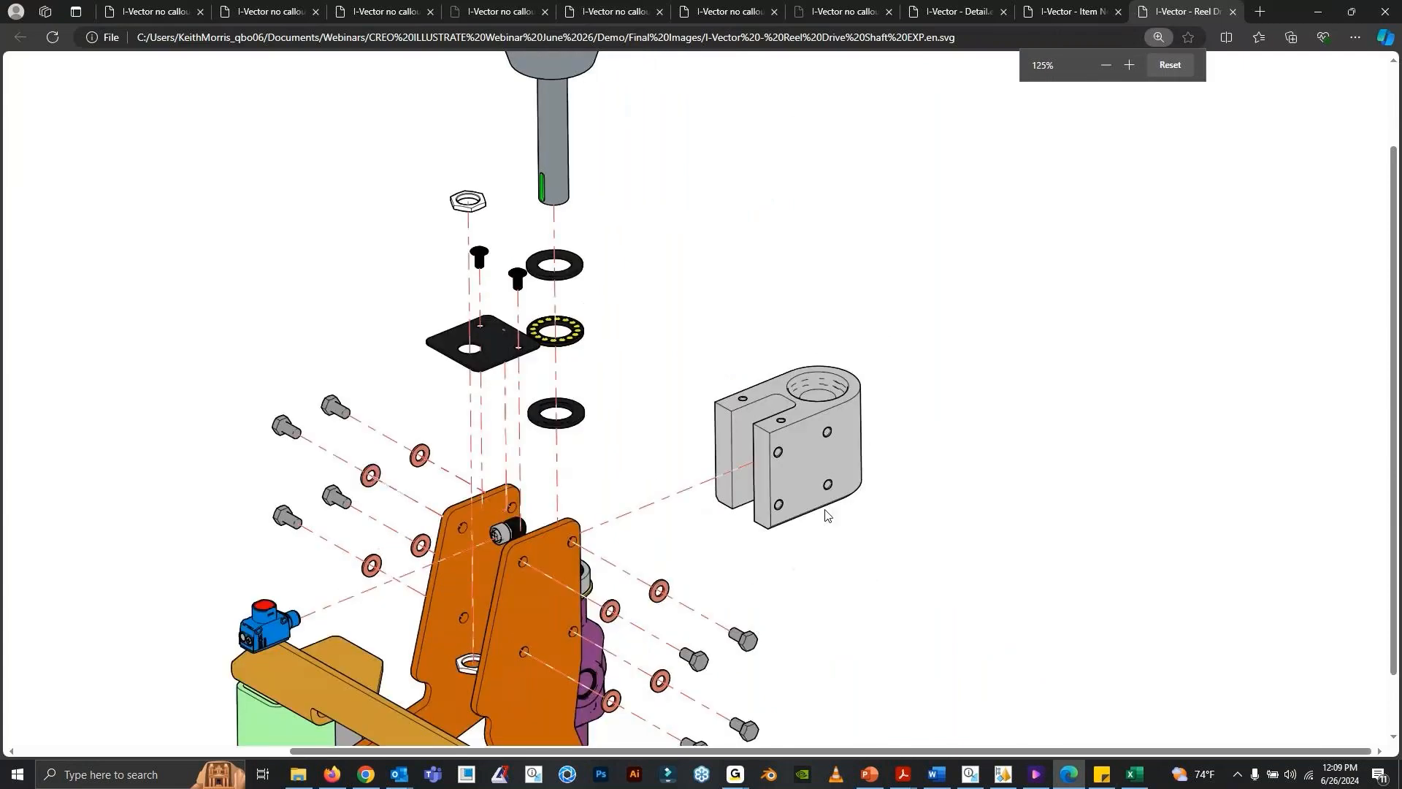
# - Switch to PowerPoint, present the Questions slide full screen and end the show, and switch to the GoTo window
pyautogui.click(869, 775)
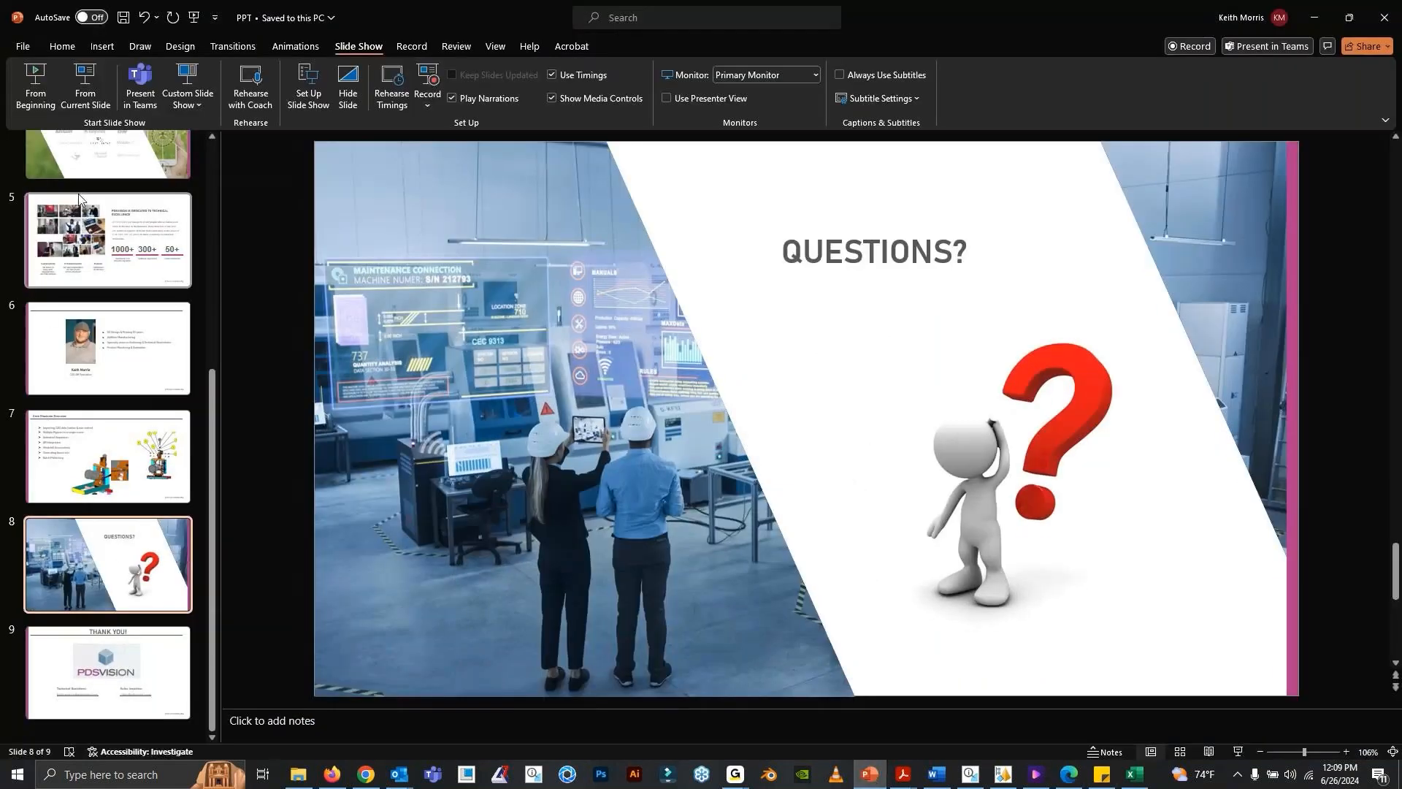
pyautogui.click(73, 98)
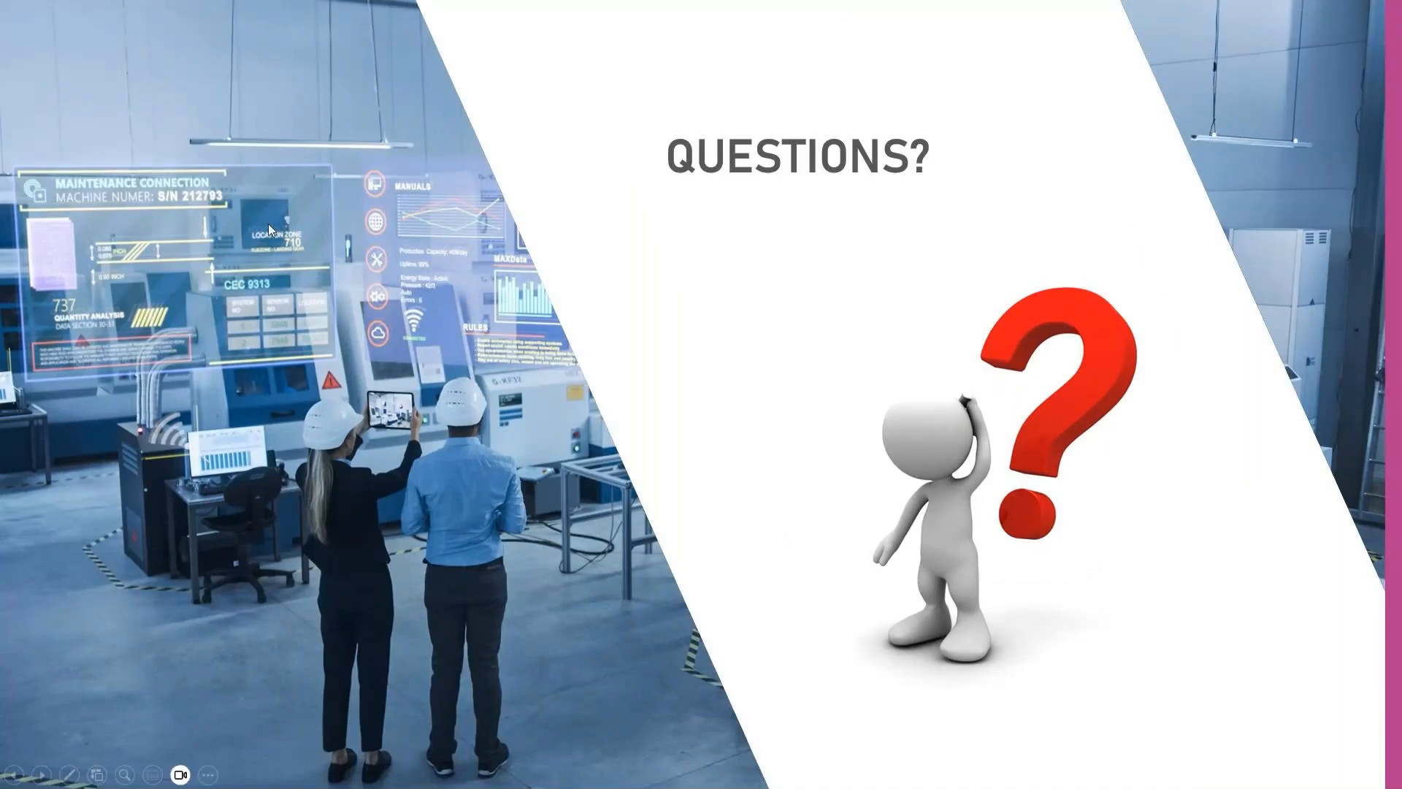
pyautogui.press('Escape')
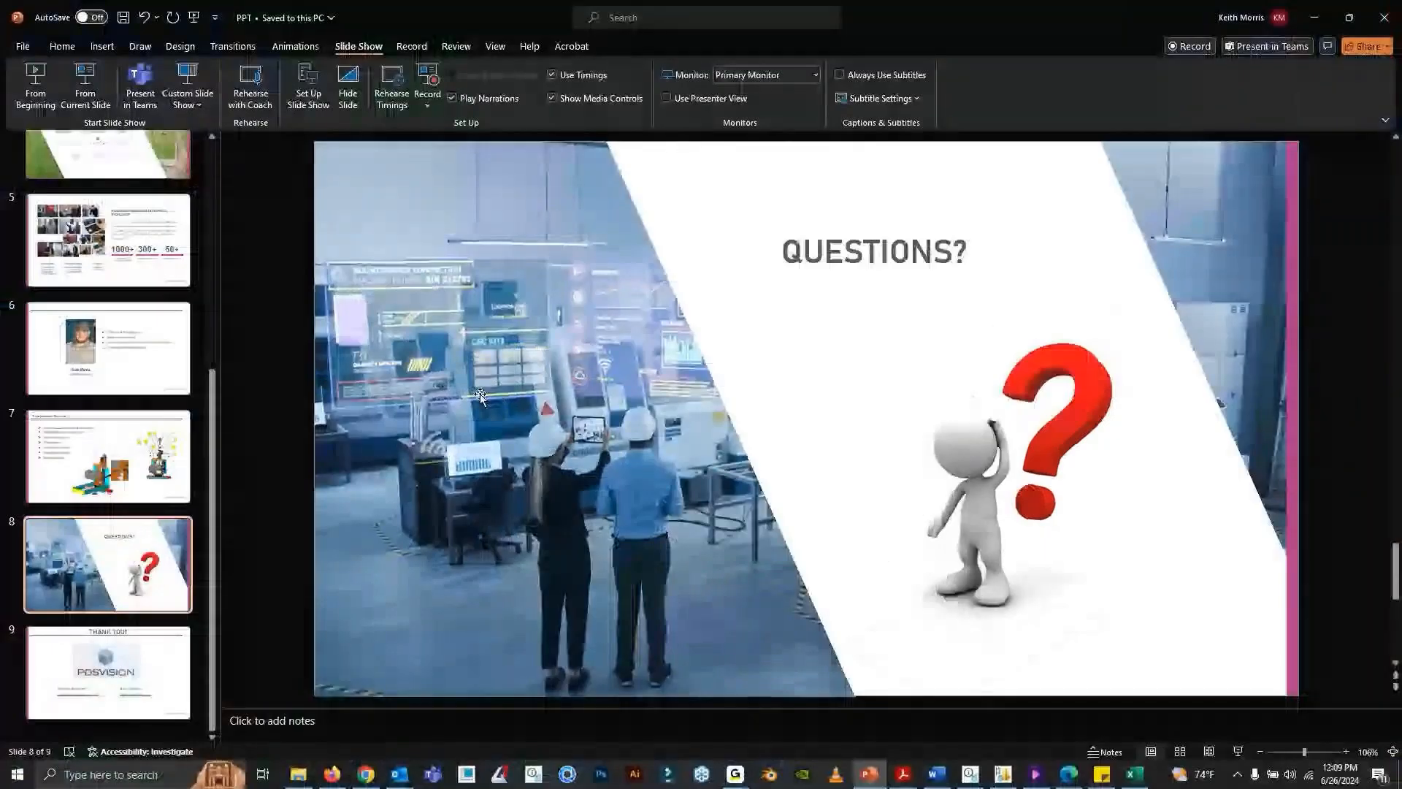
pyautogui.moveTo(747, 783)
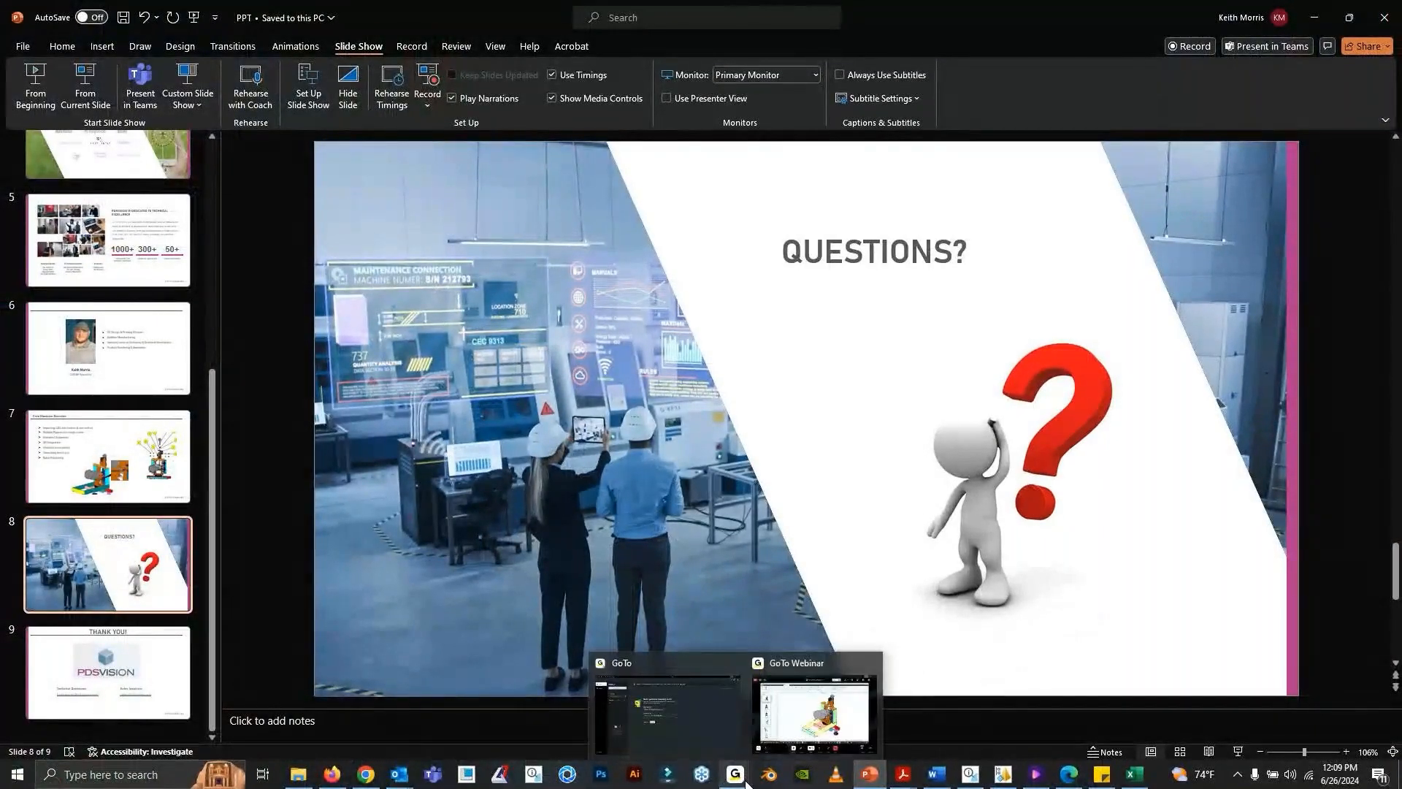
pyautogui.click(710, 738)
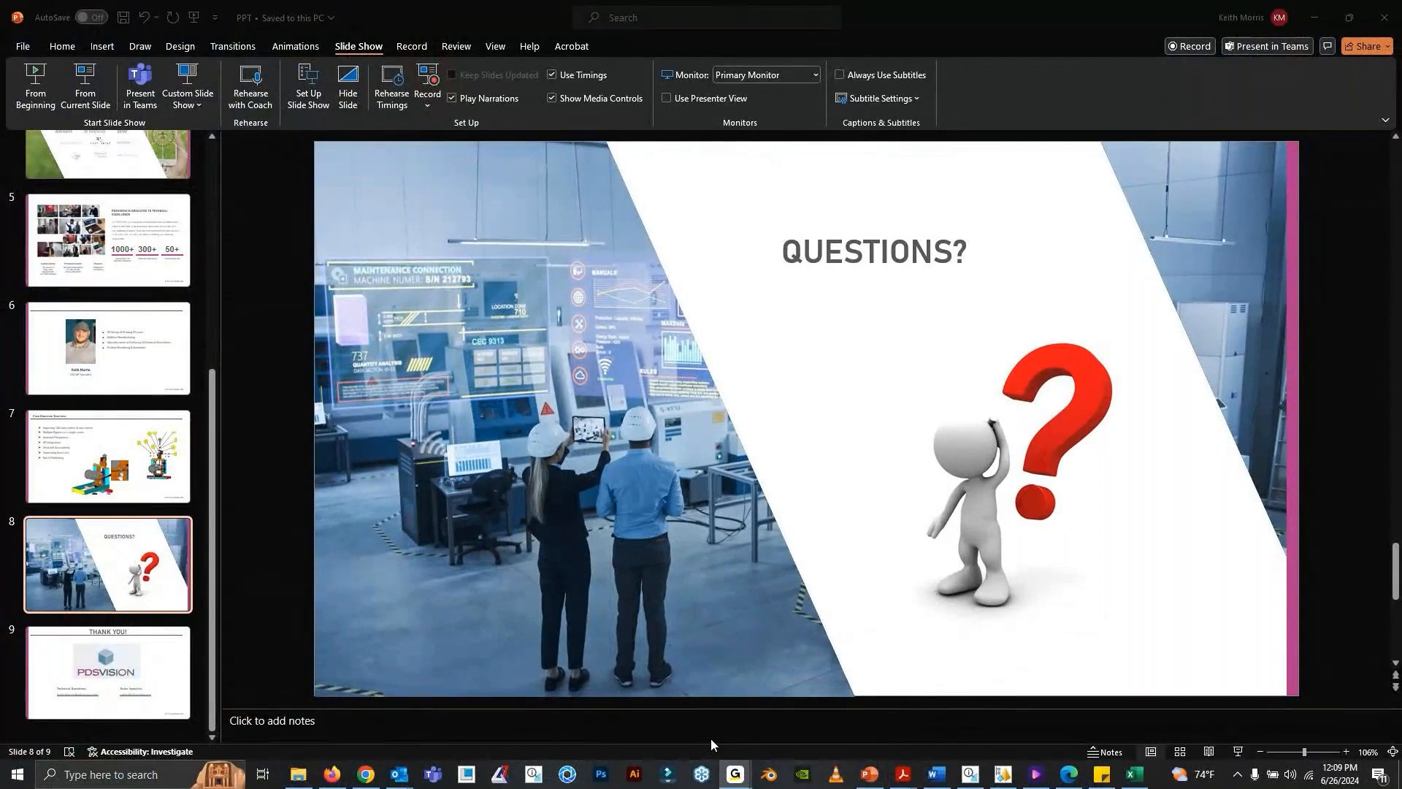
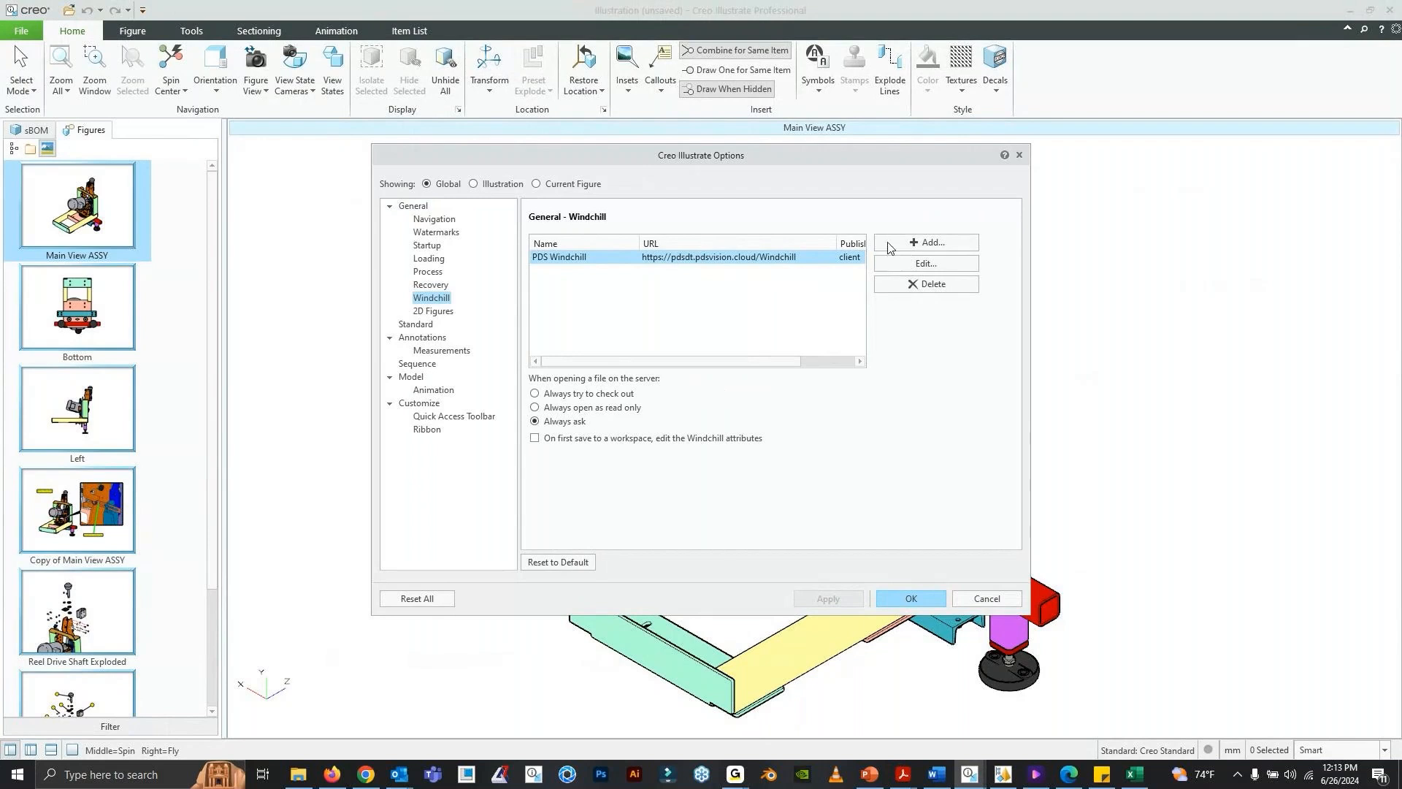
# - Review the blank form for adding a Windchill server and close it and the options without saving
pyautogui.click(892, 246)
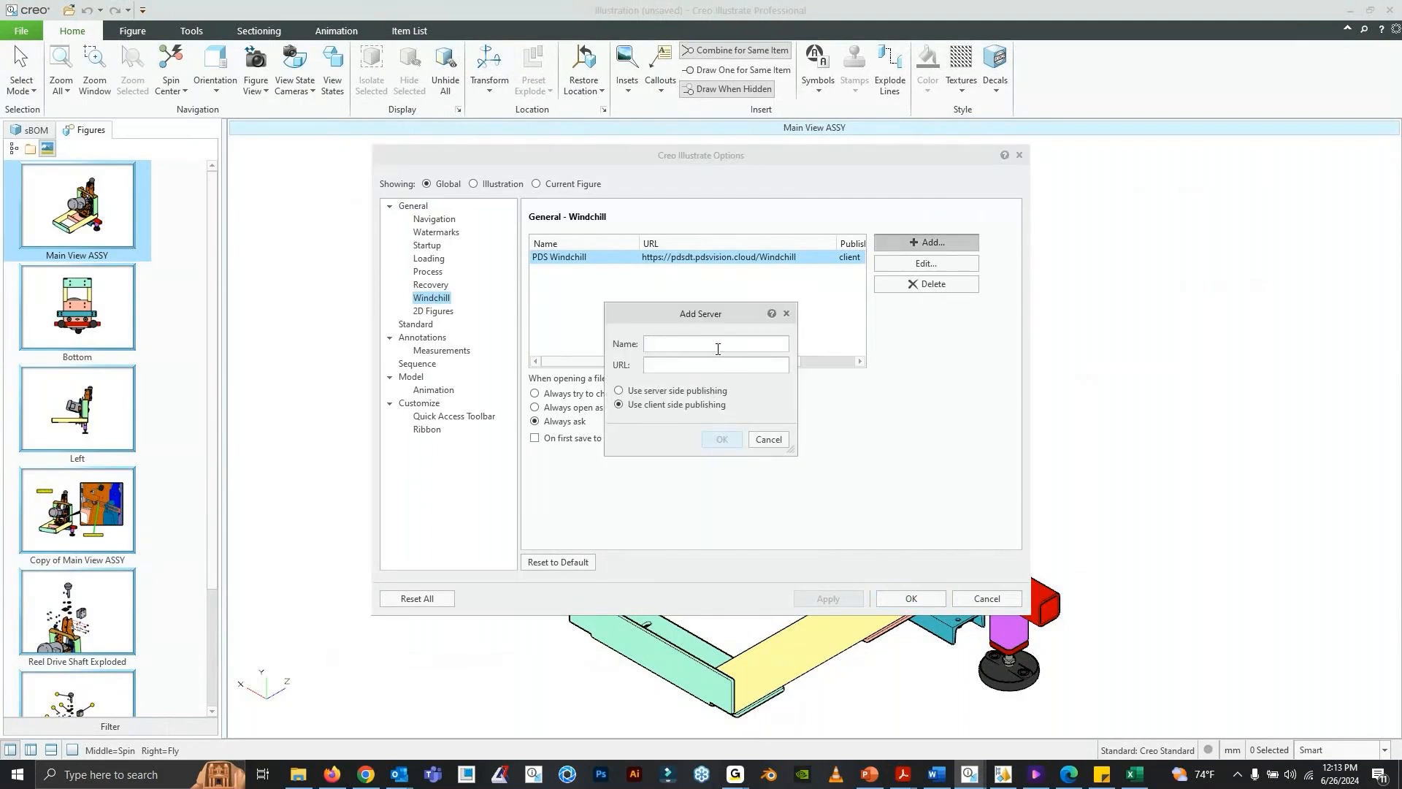
pyautogui.click(654, 348)
pyautogui.click(768, 441)
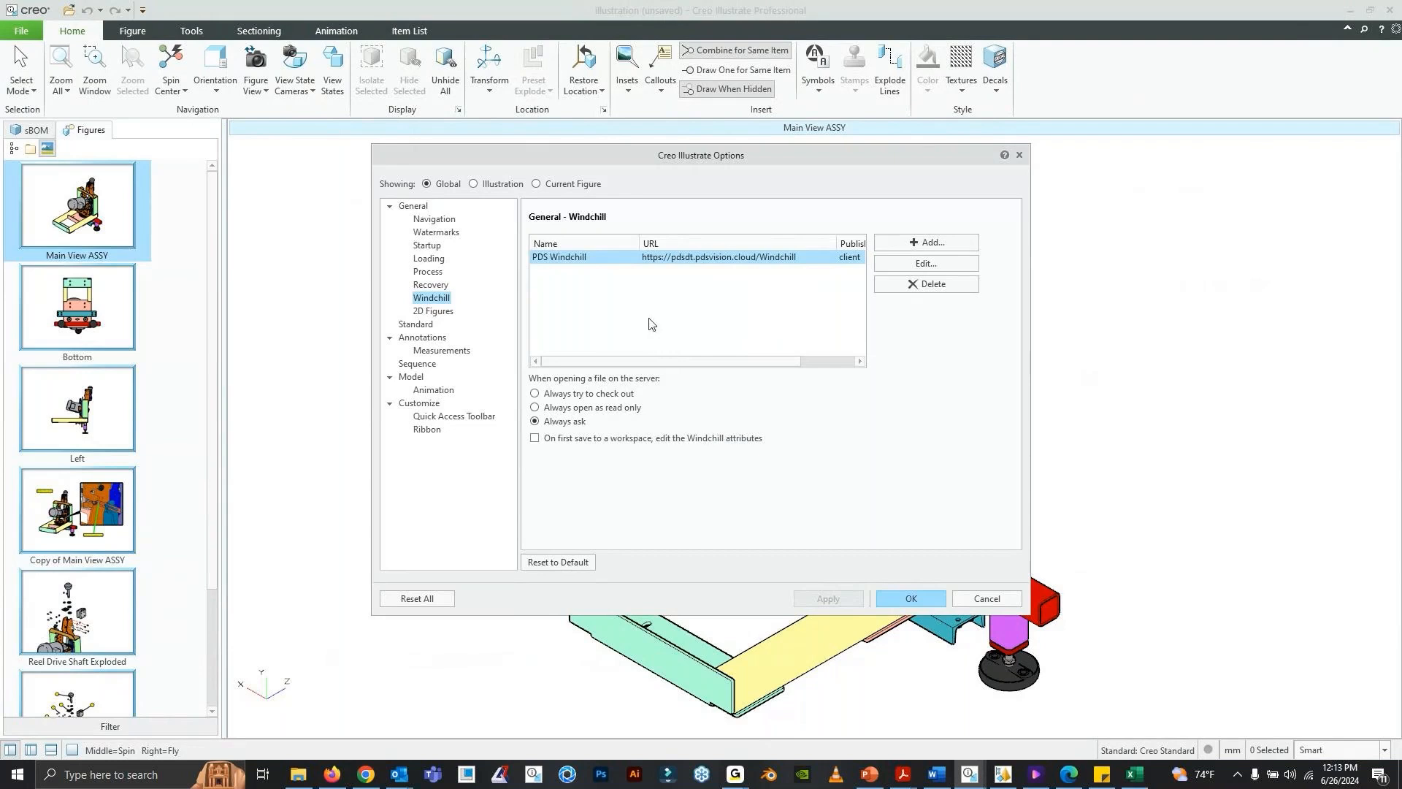
pyautogui.click(963, 603)
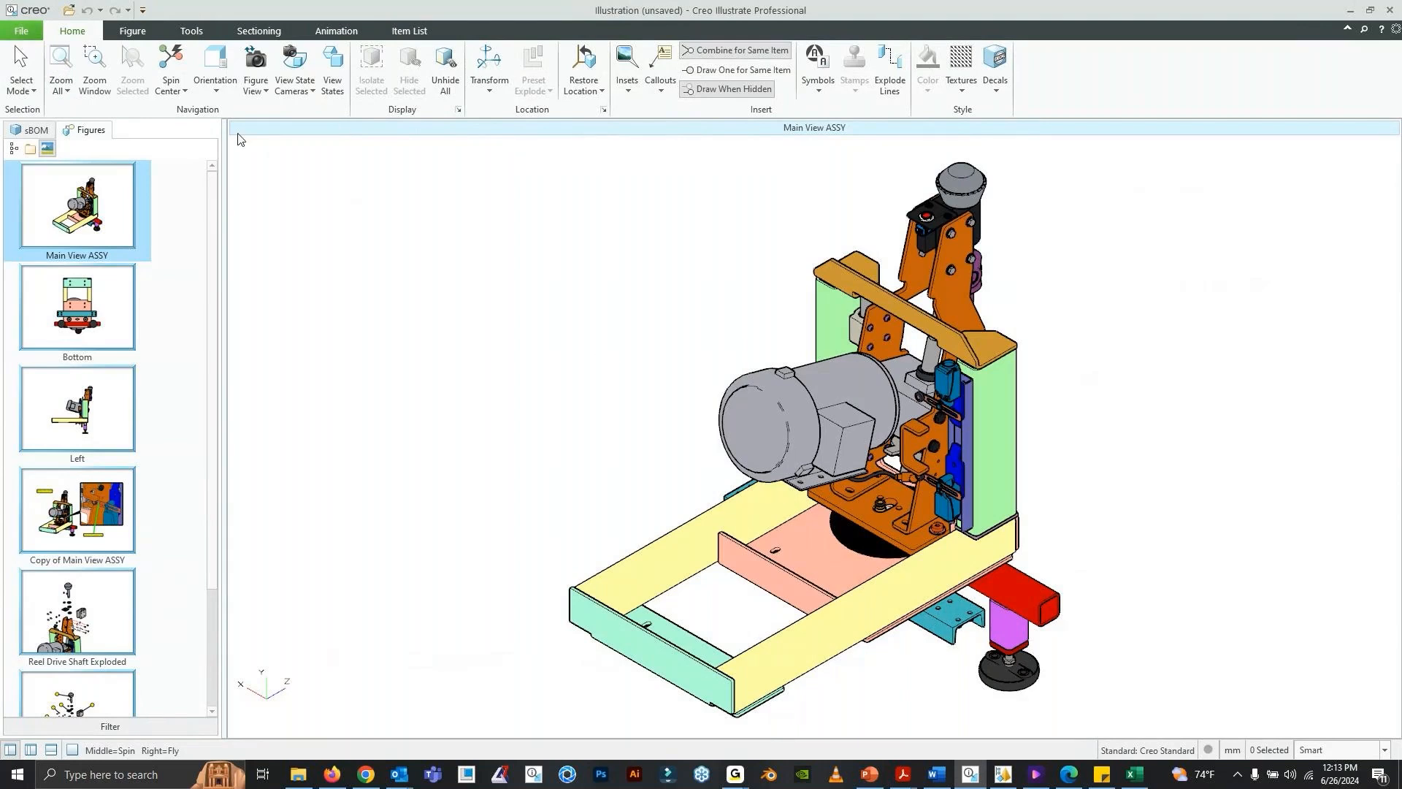
pyautogui.click(65, 313)
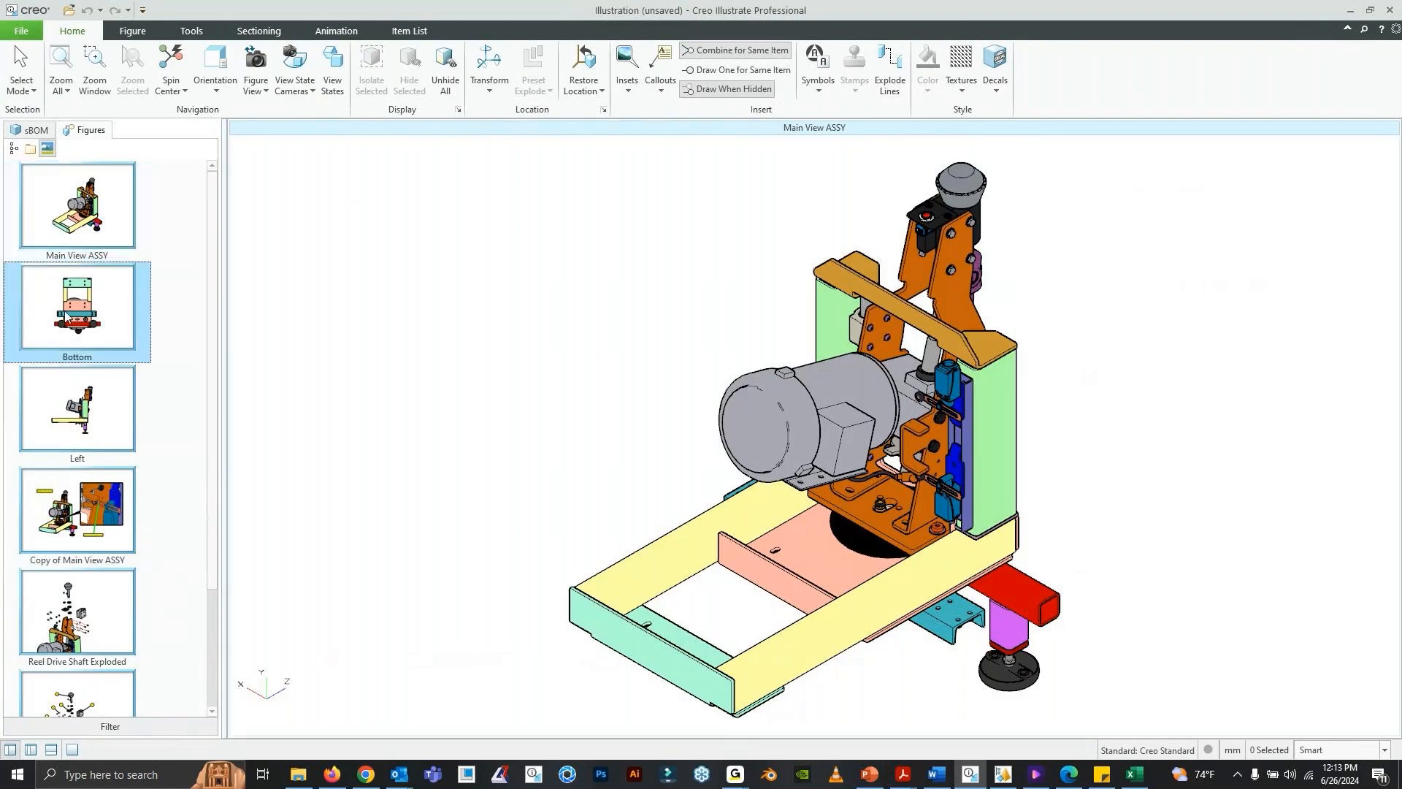
pyautogui.click(93, 392)
pyautogui.click(74, 217)
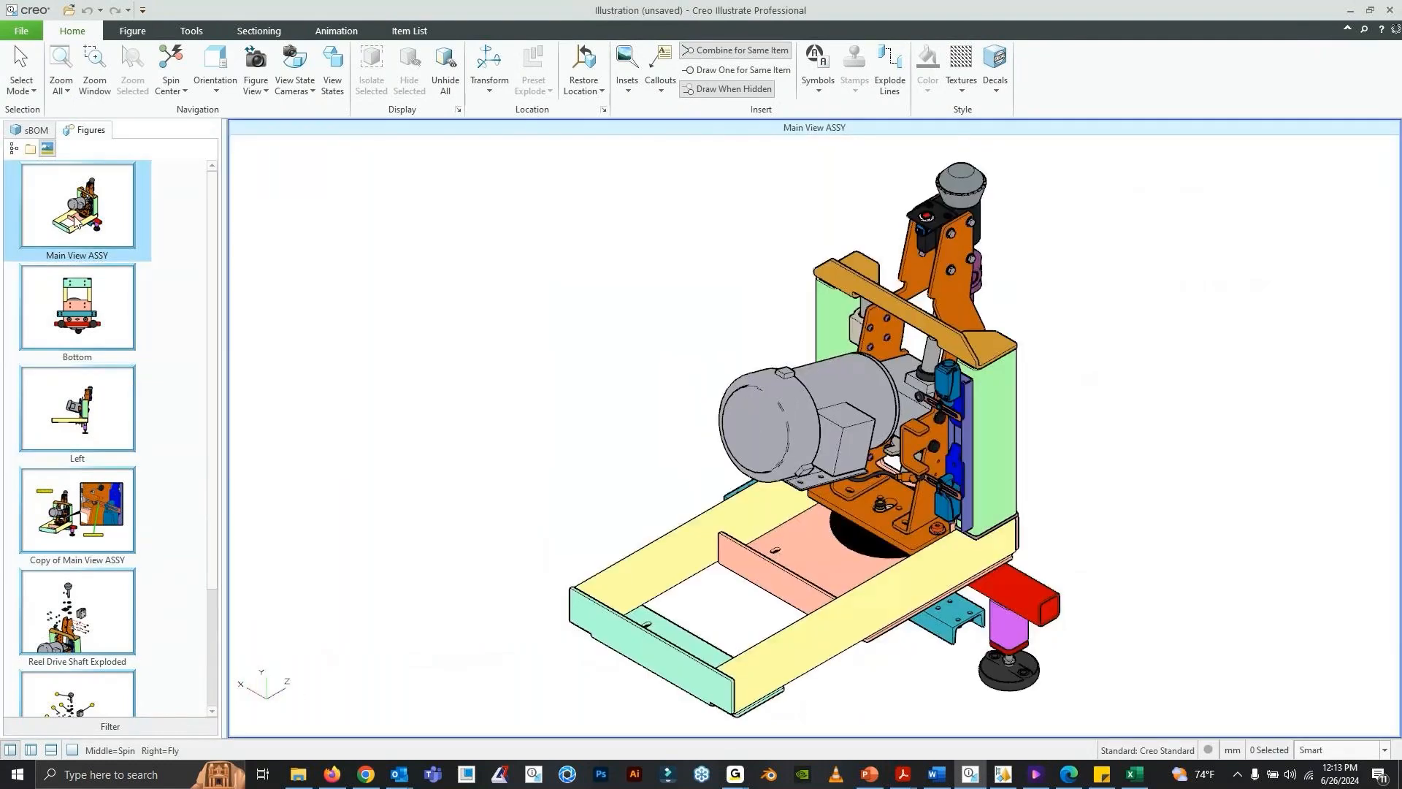
pyautogui.click(21, 31)
pyautogui.moveTo(59, 110)
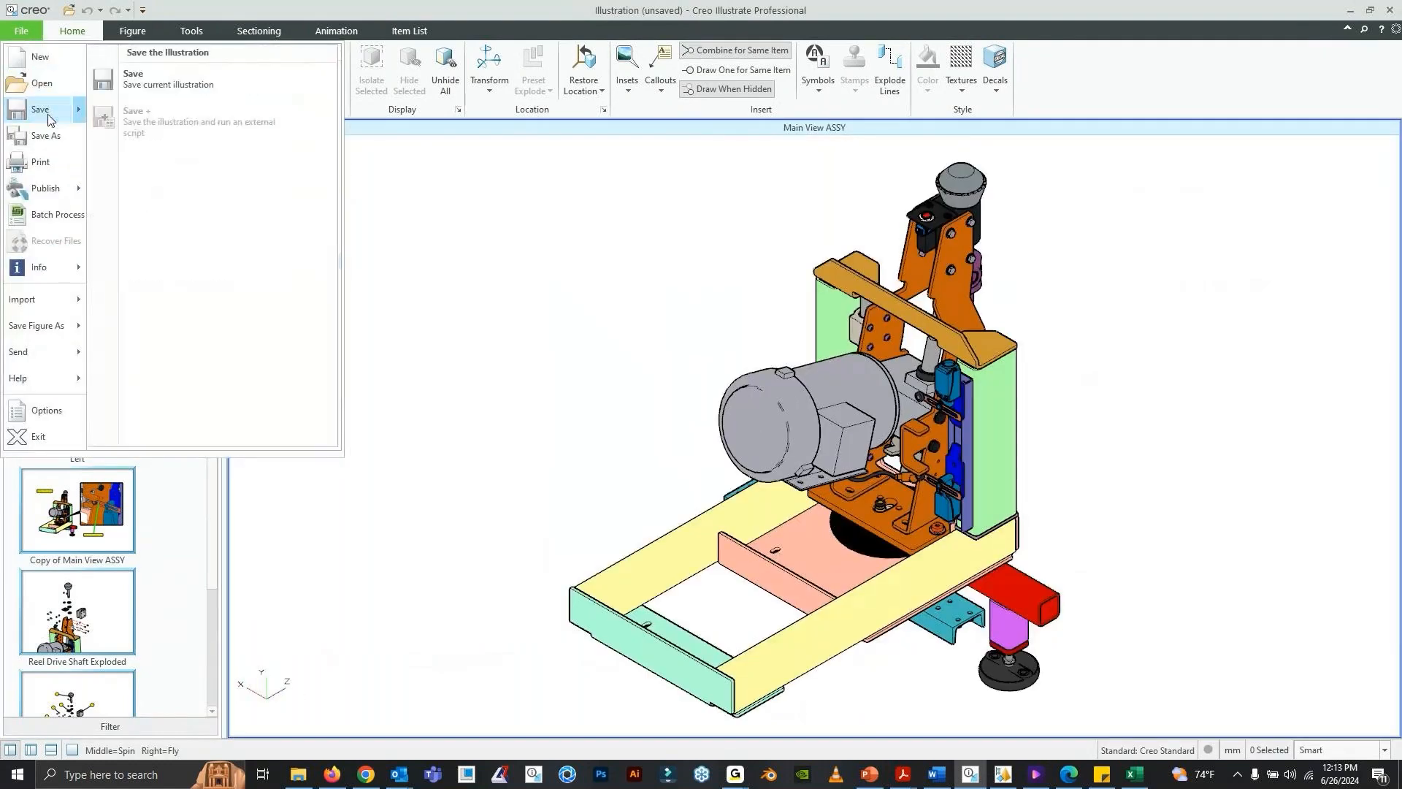
pyautogui.click(261, 16)
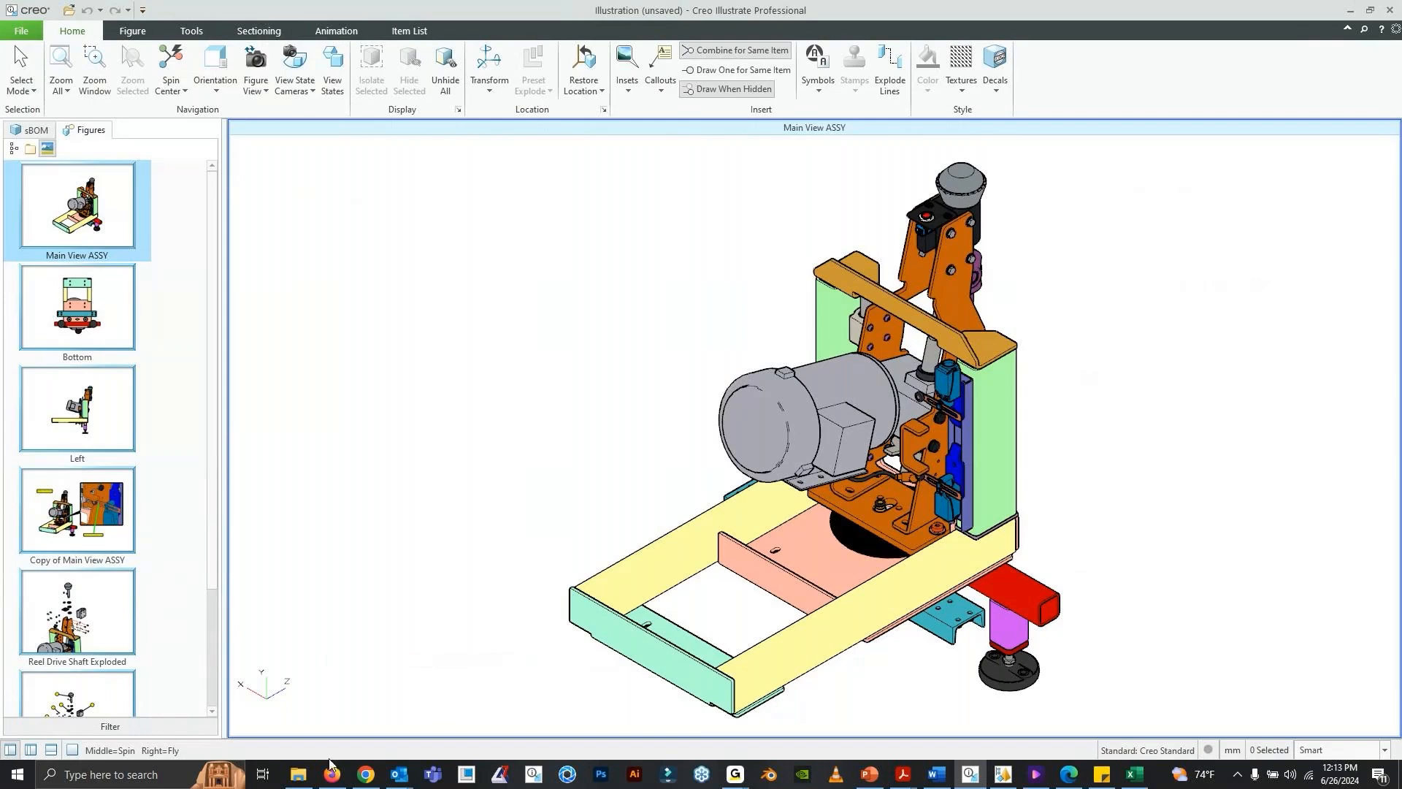
# - Switch to Windchill in Firefox and examine the Open In choices for the Wrapping Machine Instructions illustration in the Data Exchange folder
pyautogui.moveTo(335, 783)
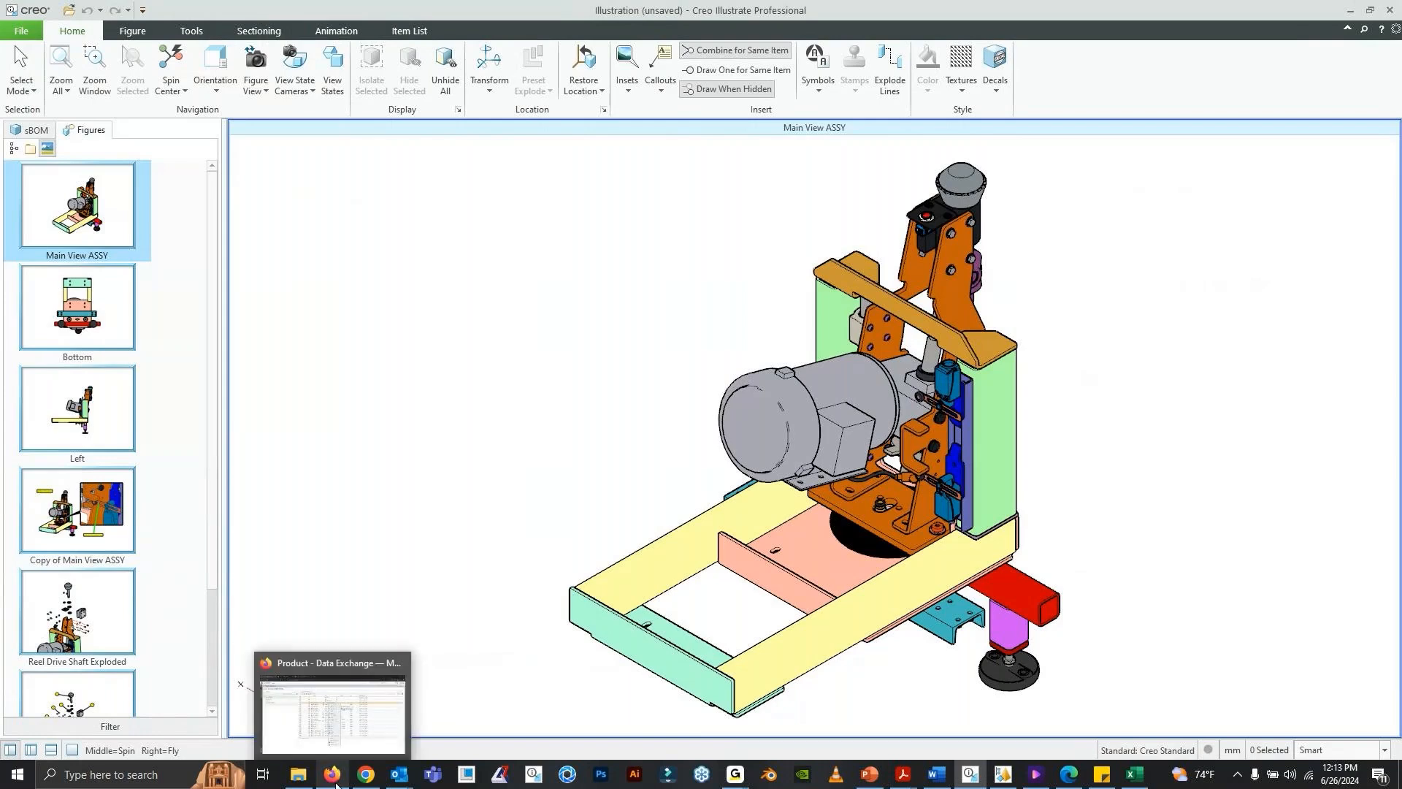
pyautogui.click(335, 778)
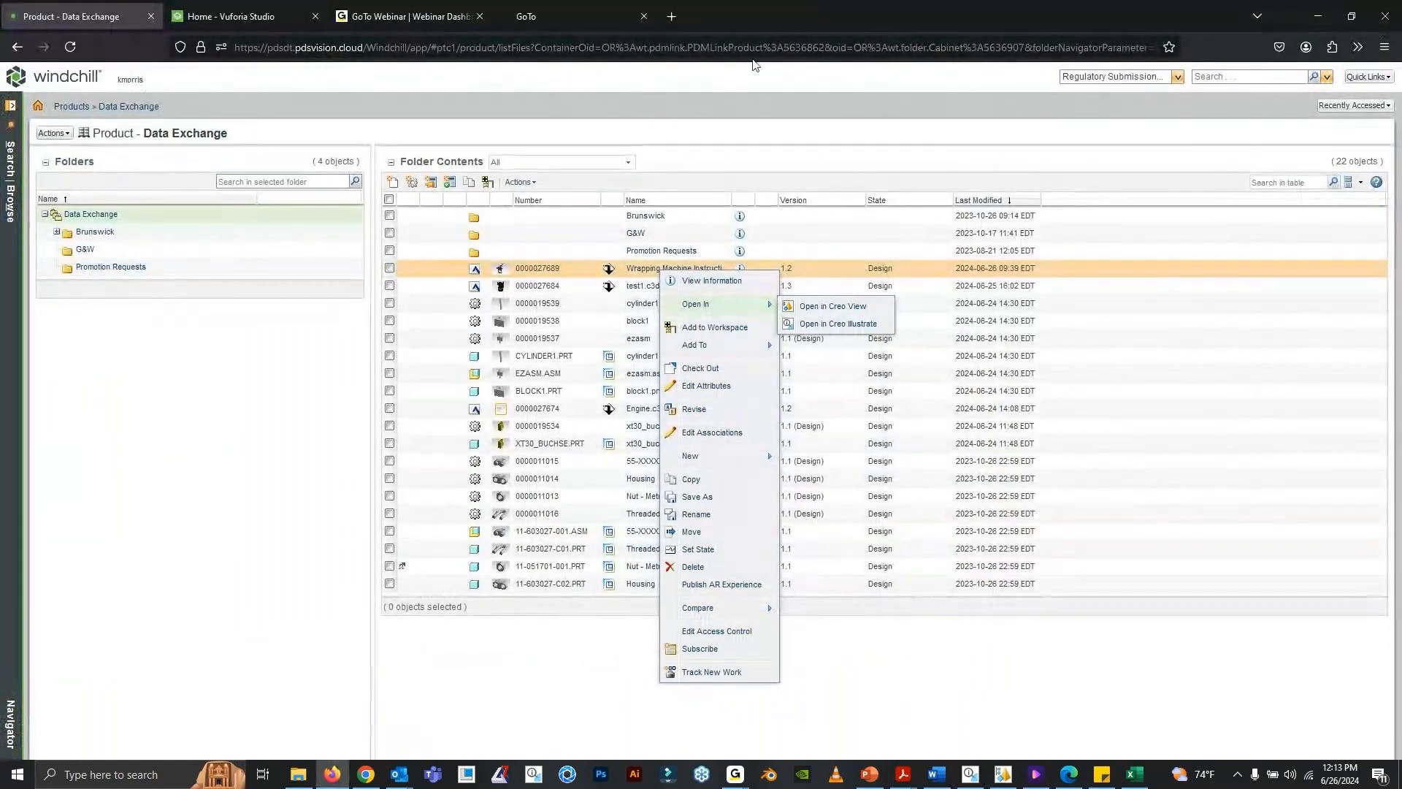
pyautogui.click(479, 638)
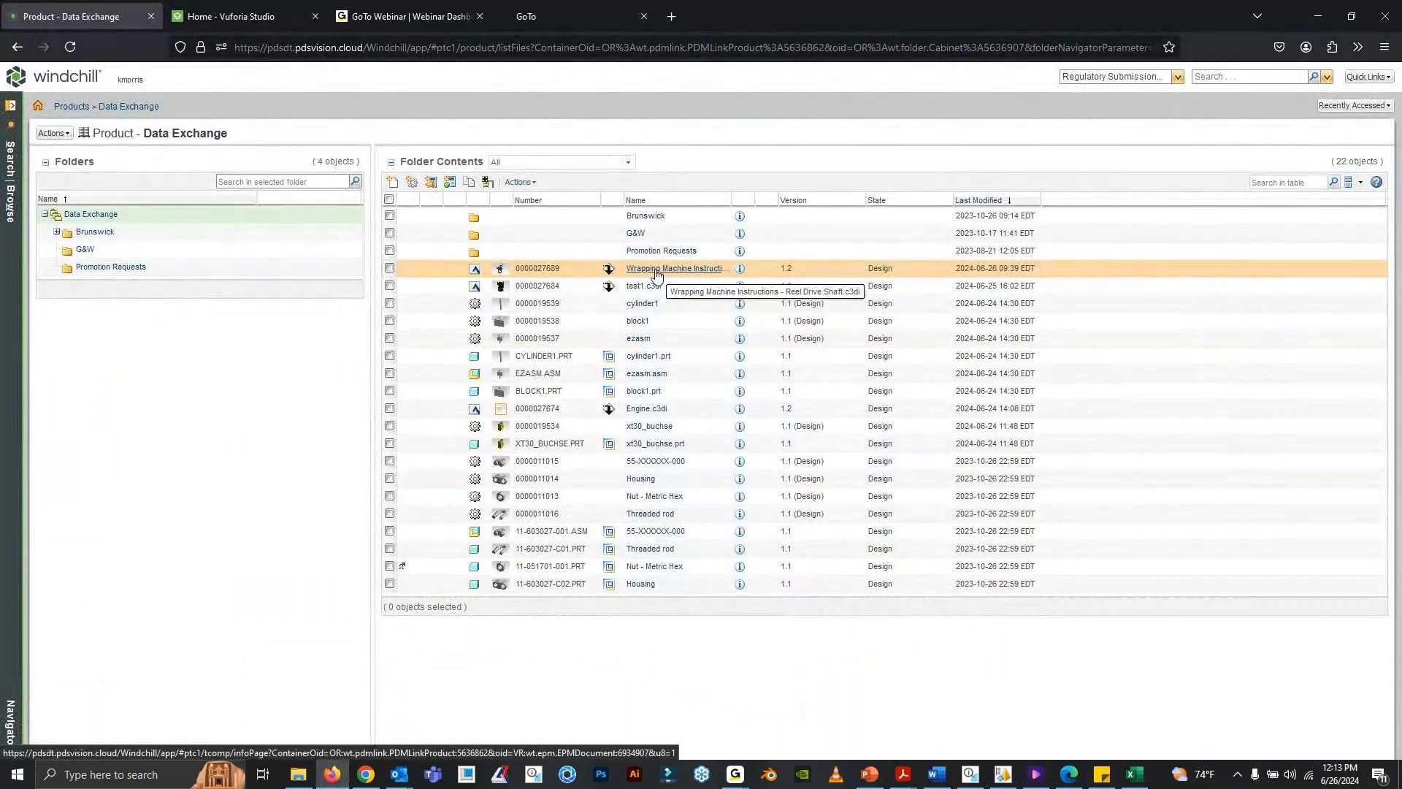
pyautogui.rightClick(657, 276)
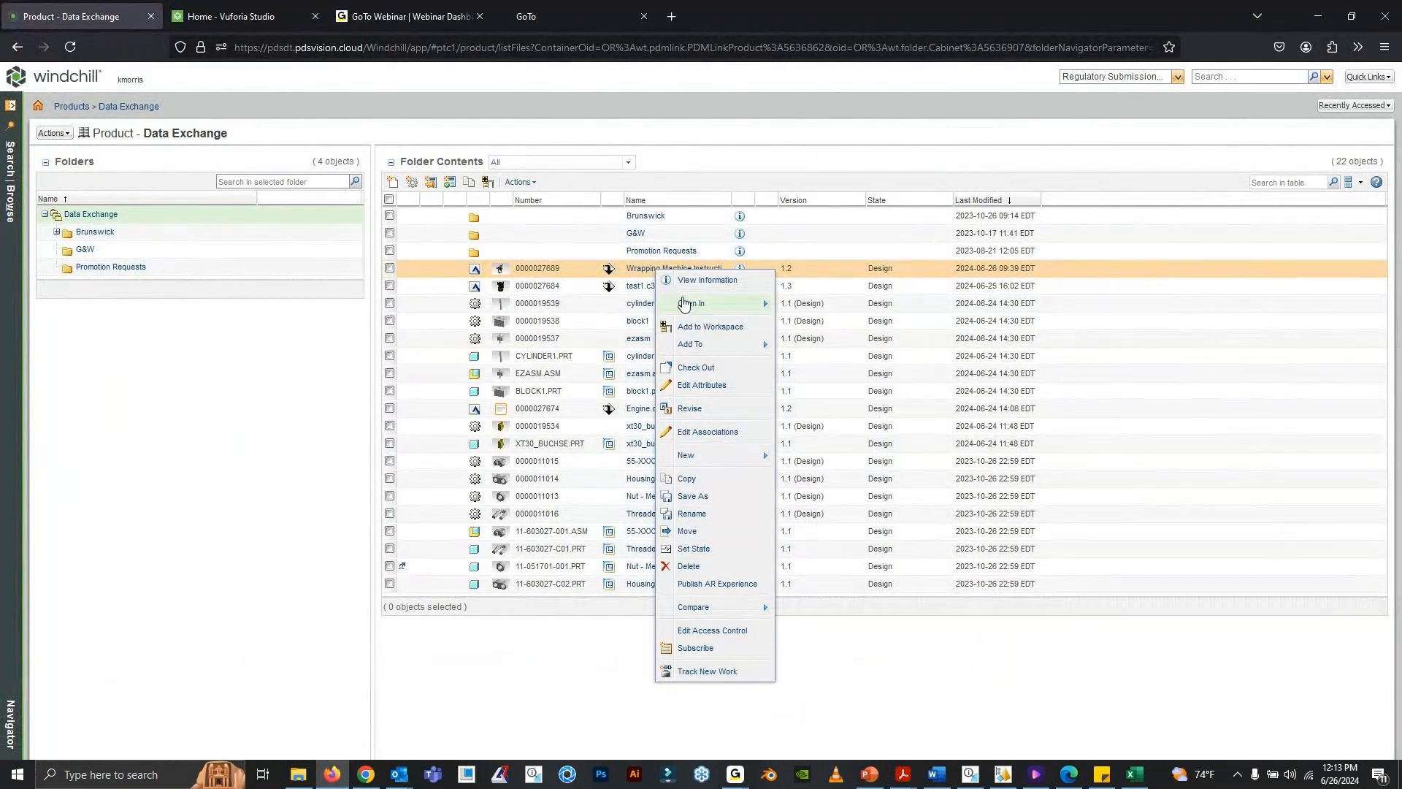
pyautogui.moveTo(685, 304)
pyautogui.click(690, 302)
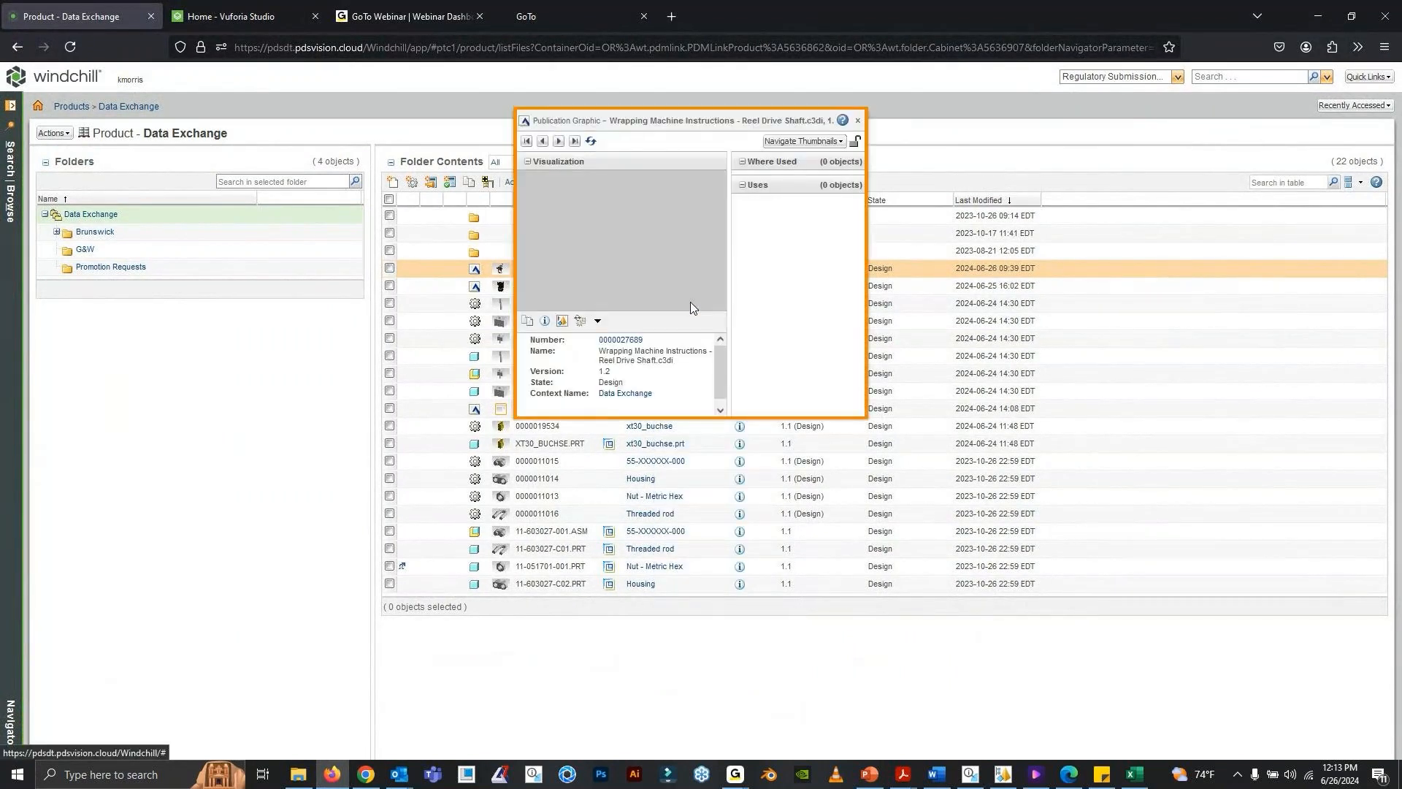
pyautogui.click(858, 122)
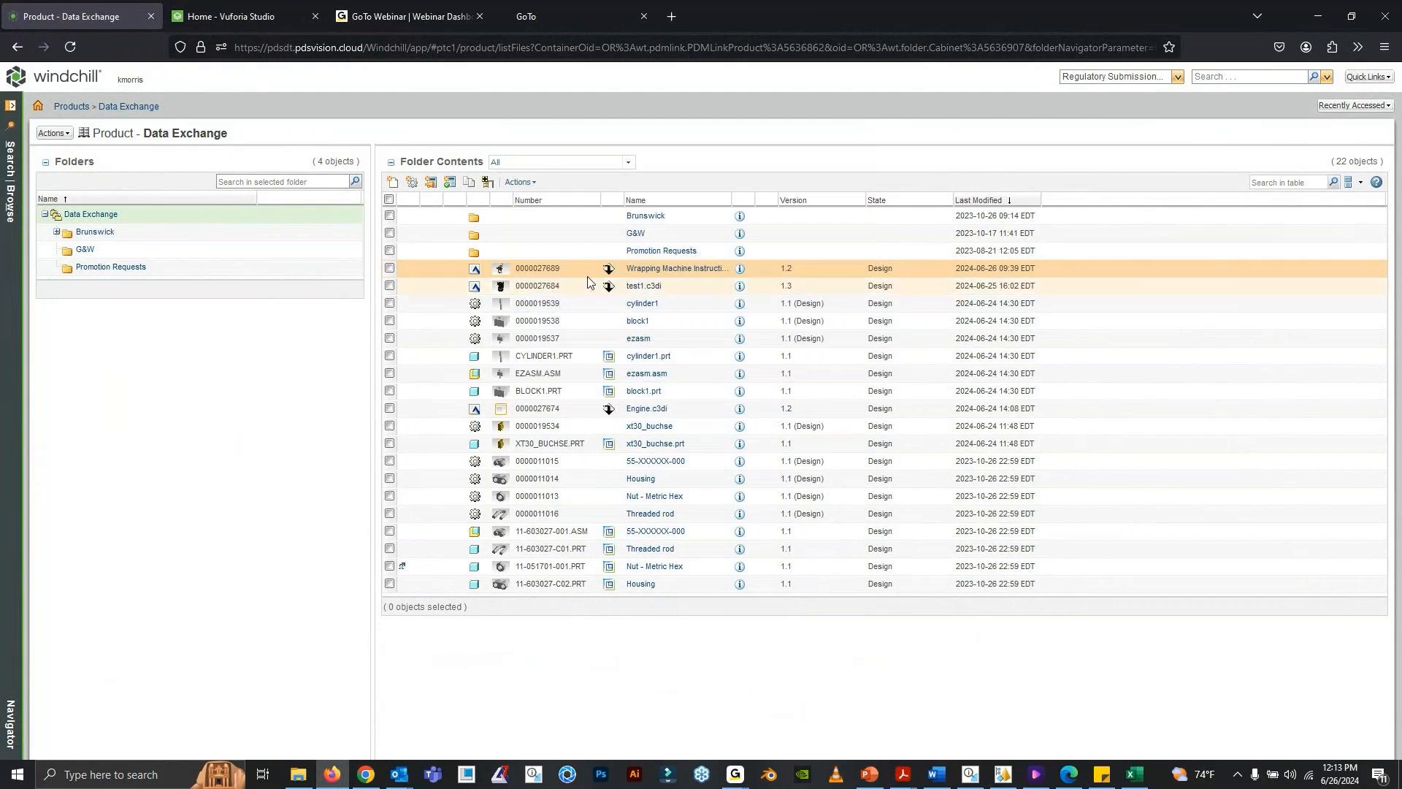
pyautogui.rightClick(641, 274)
pyautogui.moveTo(712, 302)
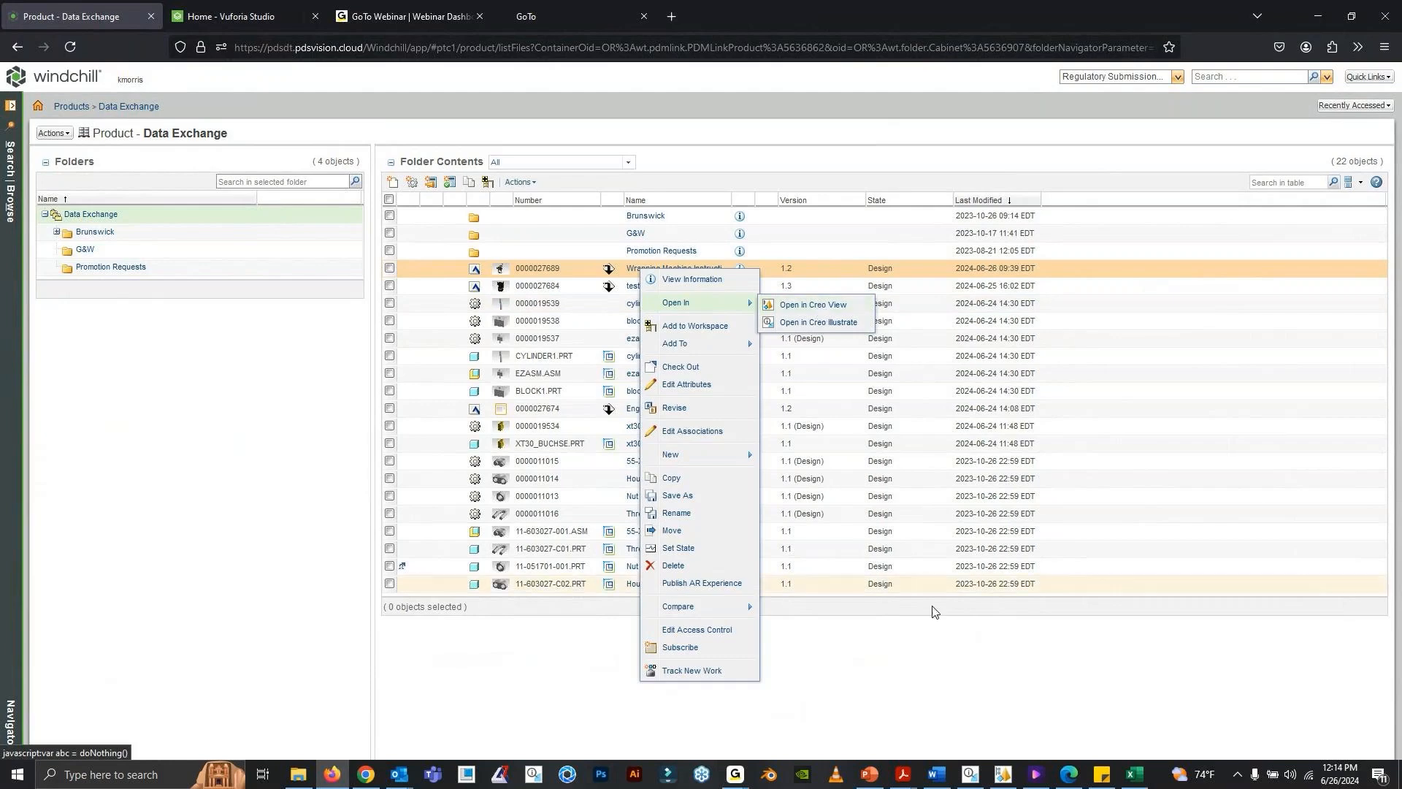
pyautogui.click(957, 675)
# - Switch to Creo Illustrate and review the PDS Windchill server's name, URL and publishing settings in the options without changing them
pyautogui.click(970, 776)
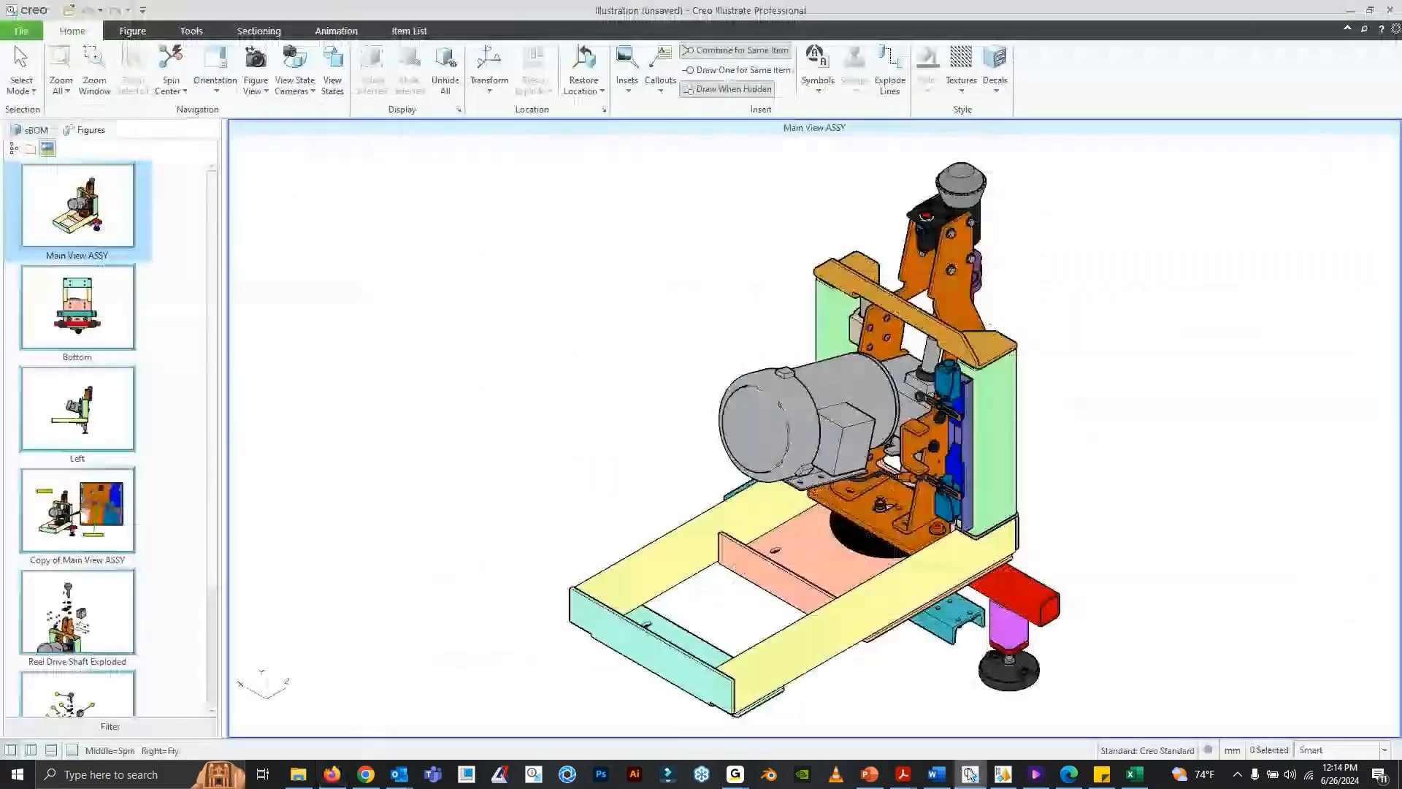
pyautogui.click(21, 31)
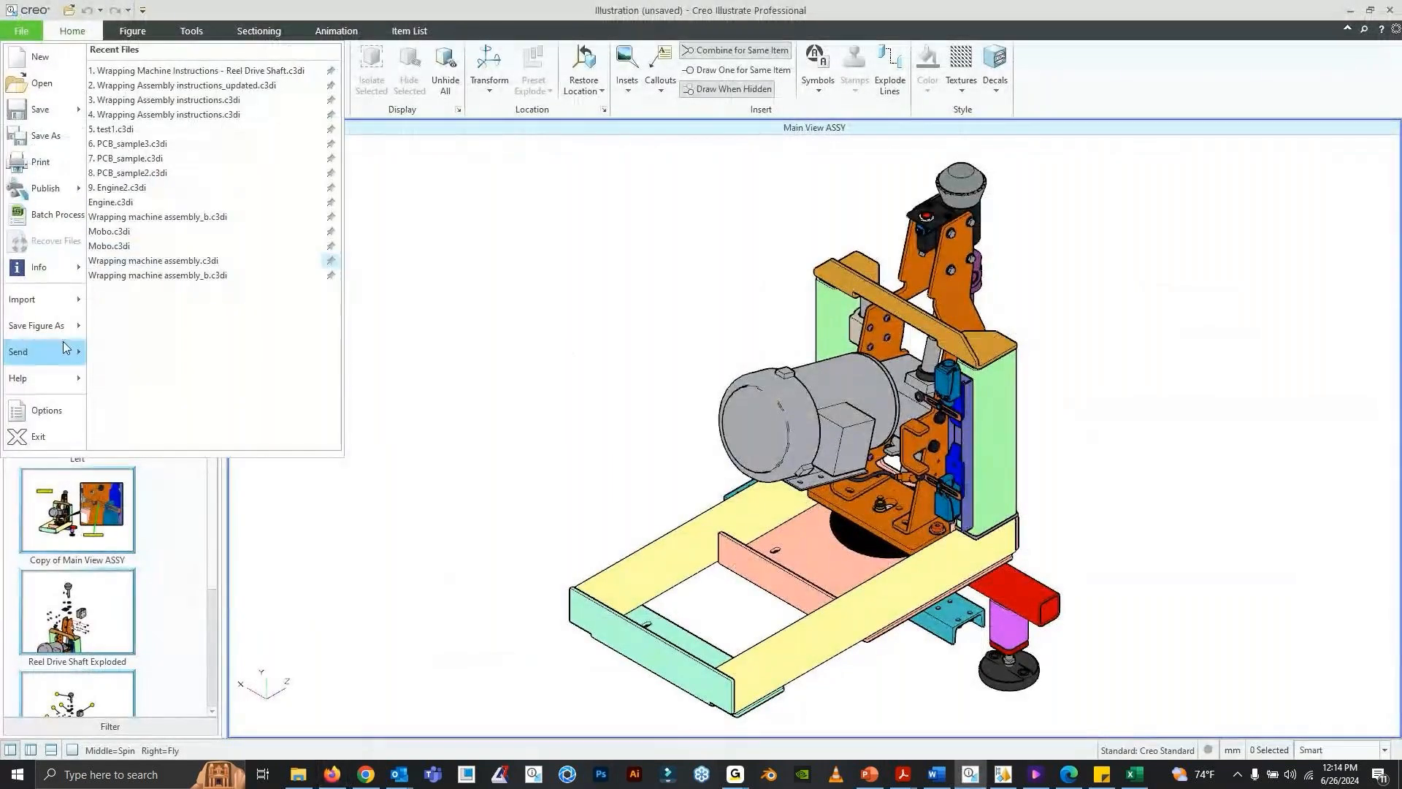
pyautogui.click(44, 410)
pyautogui.click(431, 297)
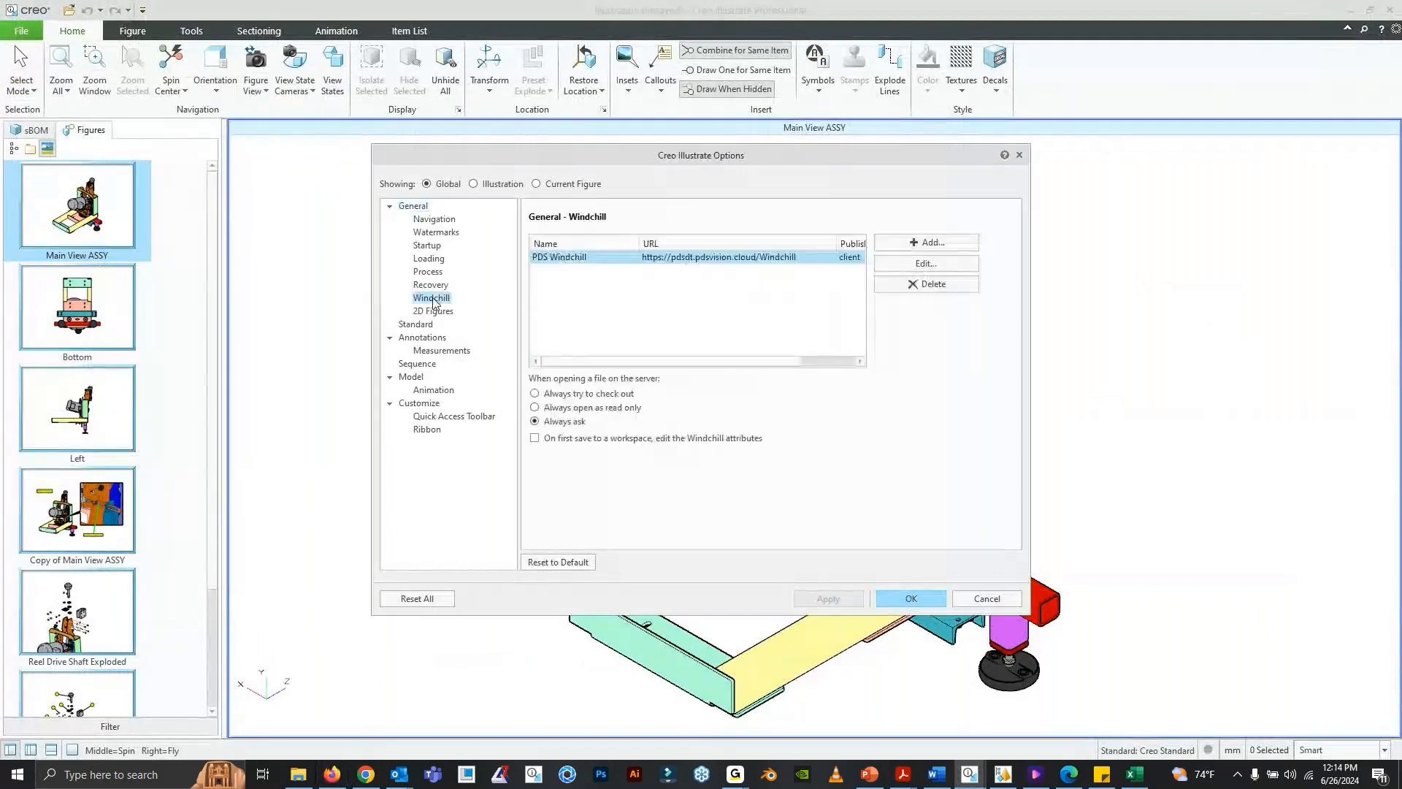
pyautogui.click(880, 264)
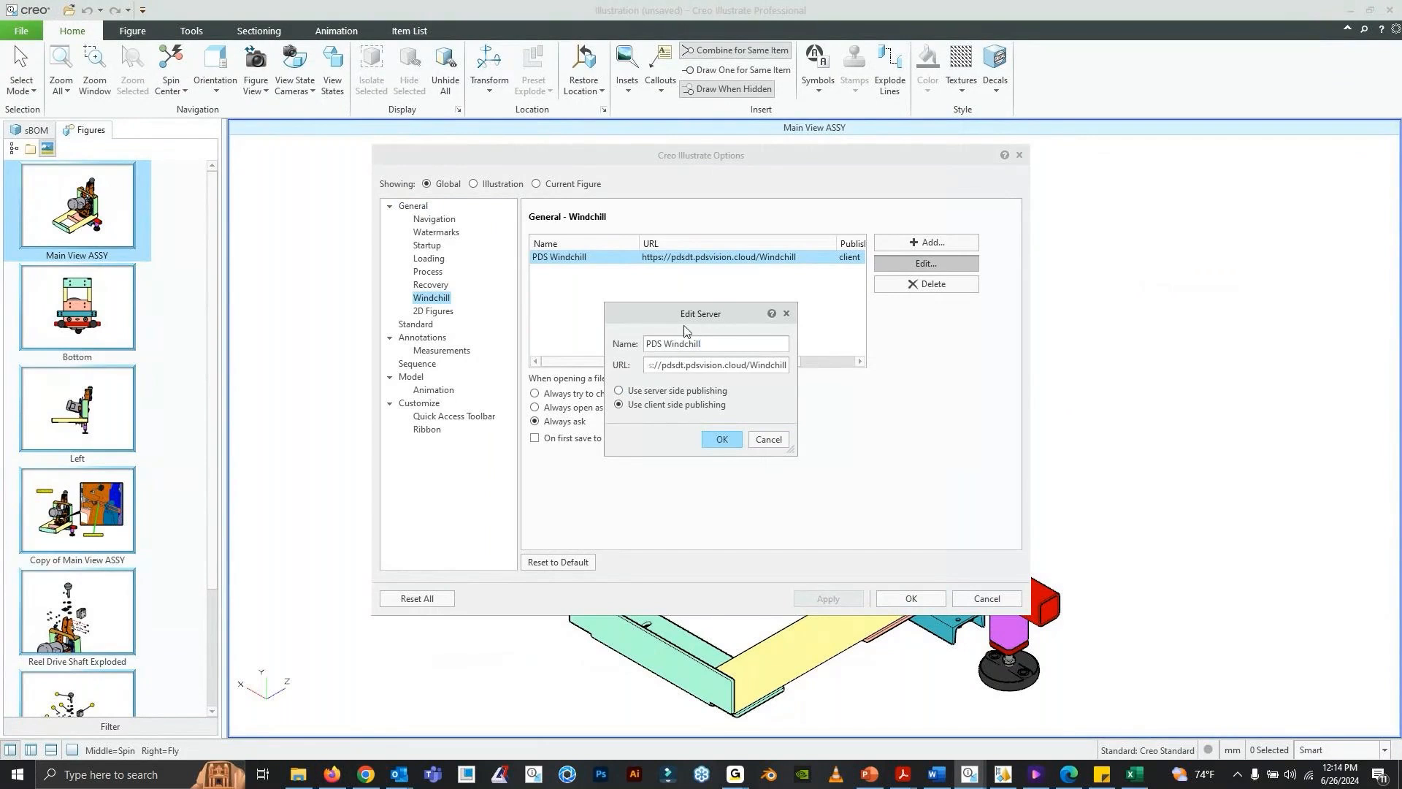
pyautogui.moveTo(687, 316); pyautogui.dragTo(676, 306)
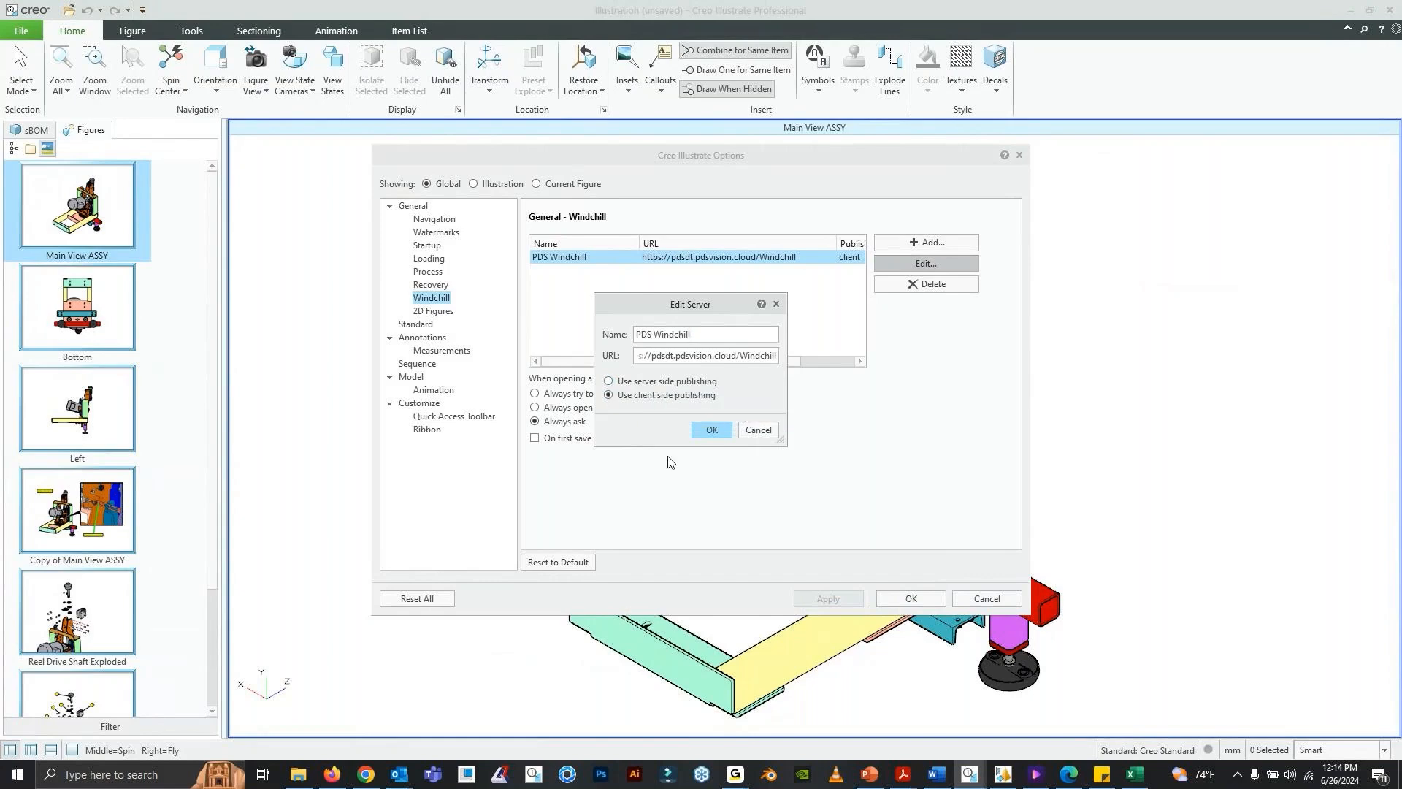
pyautogui.click(760, 431)
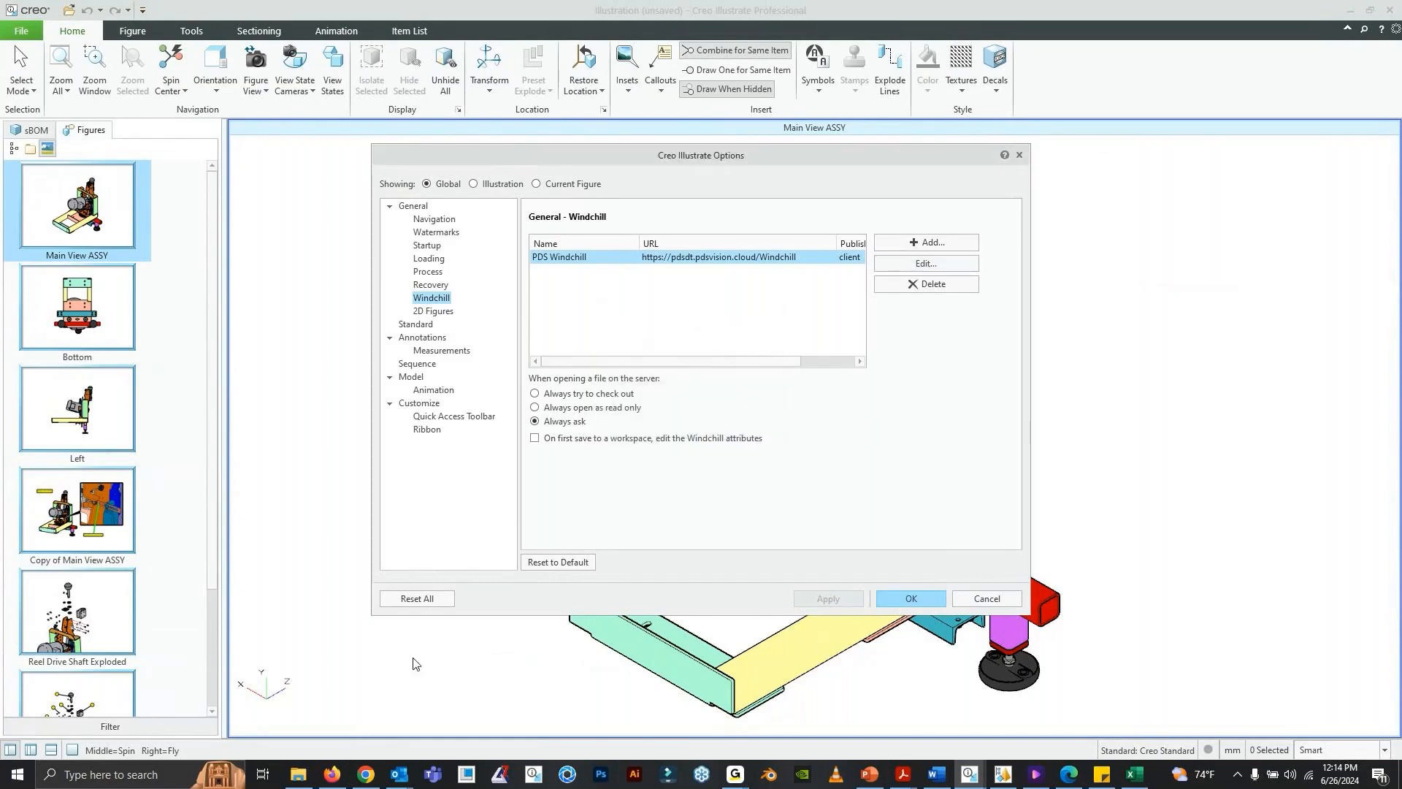
# - Look over the Data Exchange contents in Windchill in Firefox, and return to Creo Illustrate and cancel its options
pyautogui.click(337, 779)
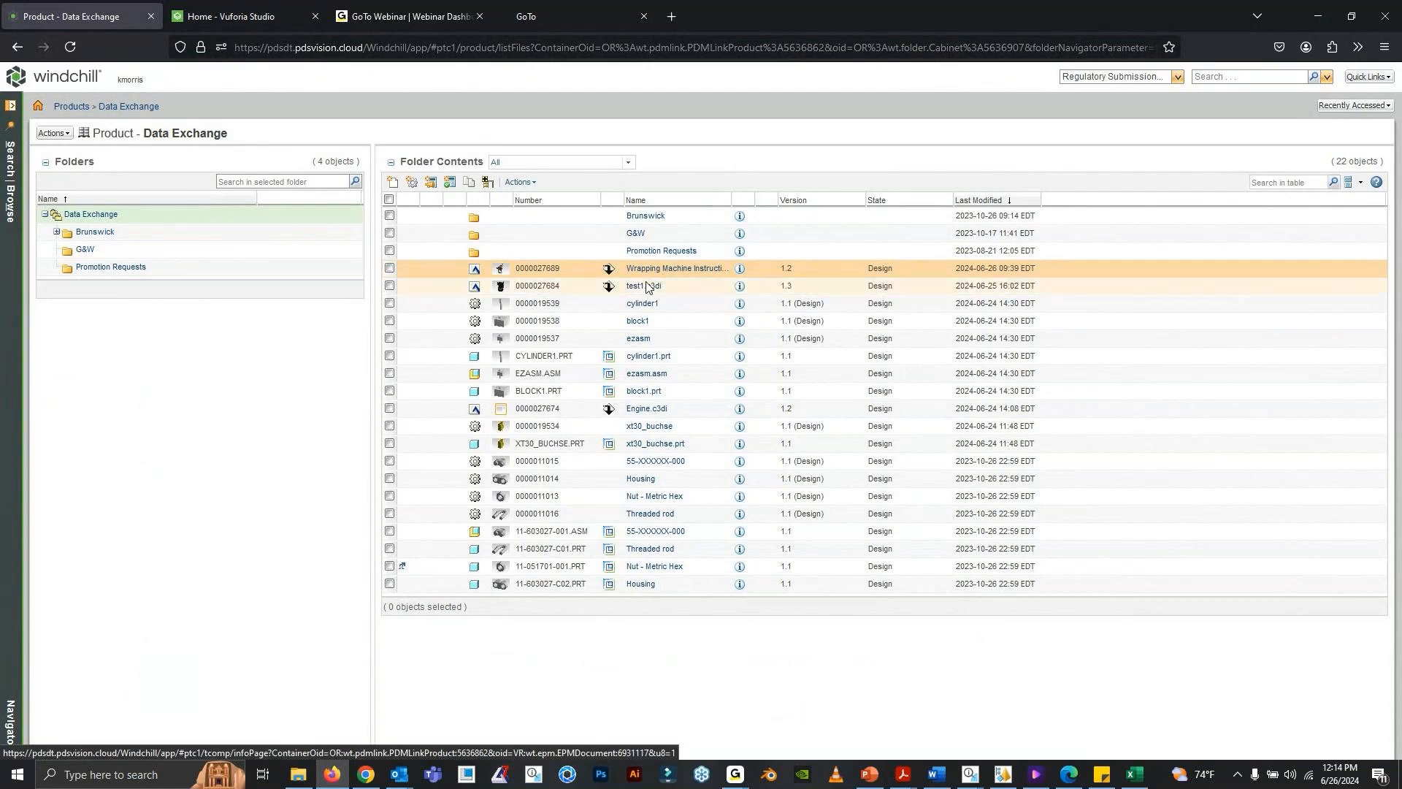
pyautogui.moveTo(969, 778)
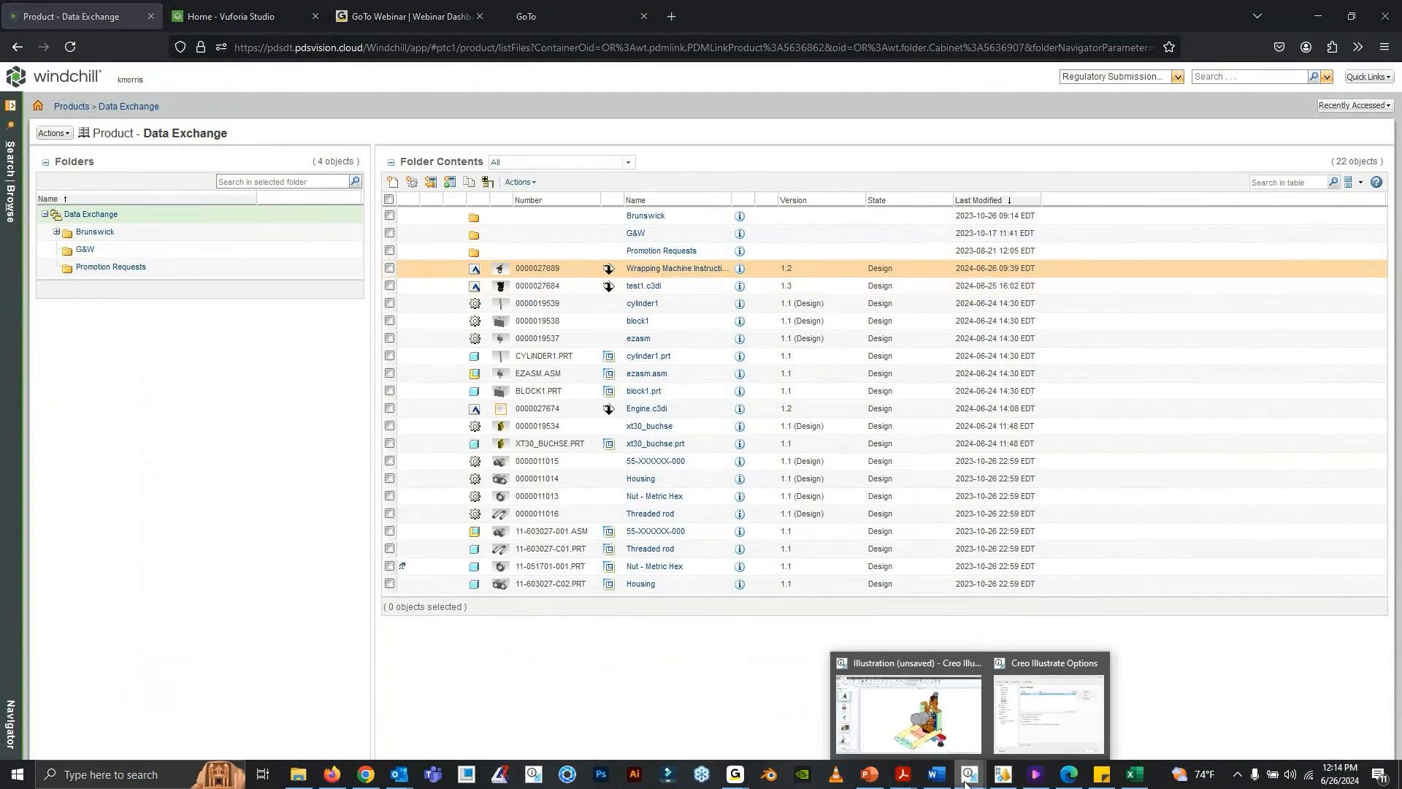
pyautogui.click(906, 720)
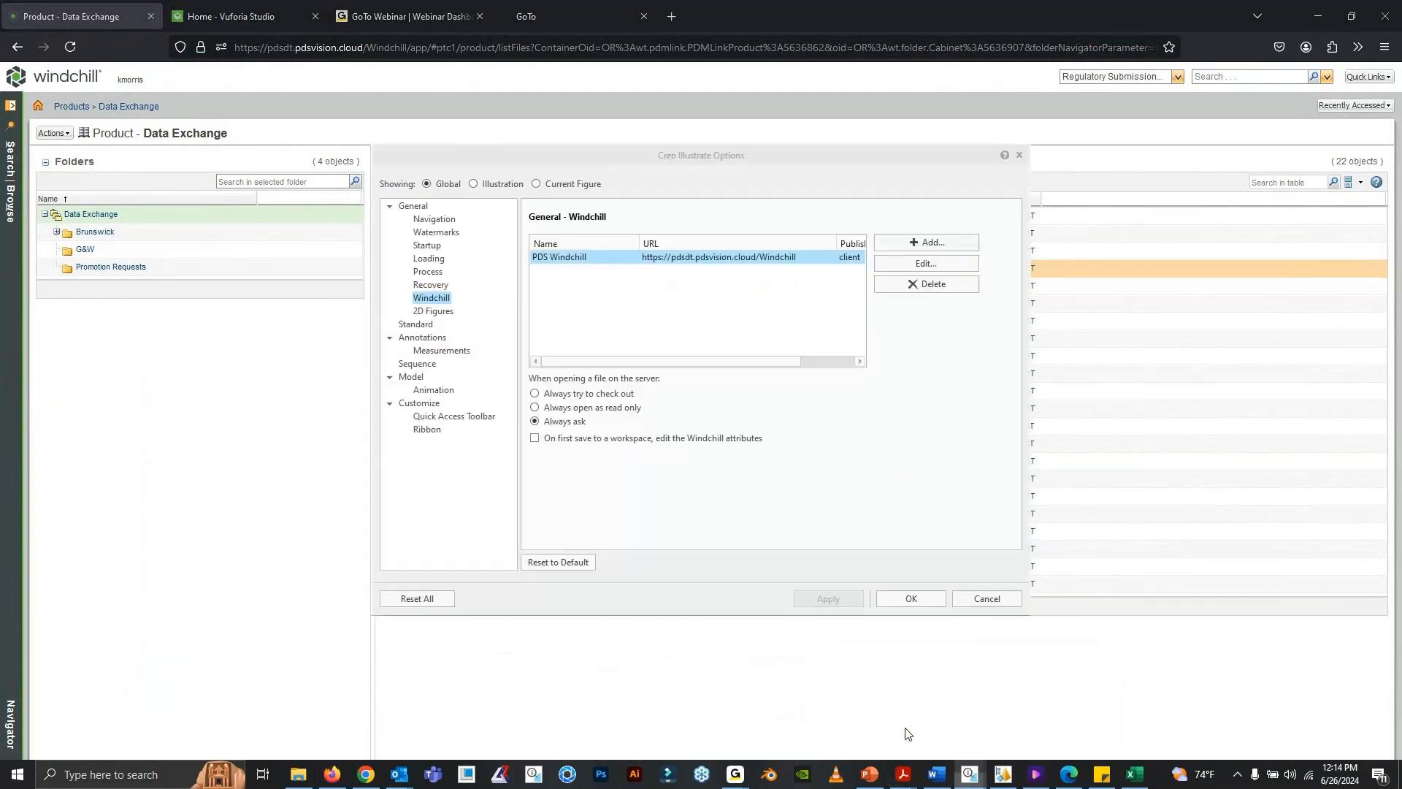
pyautogui.click(986, 598)
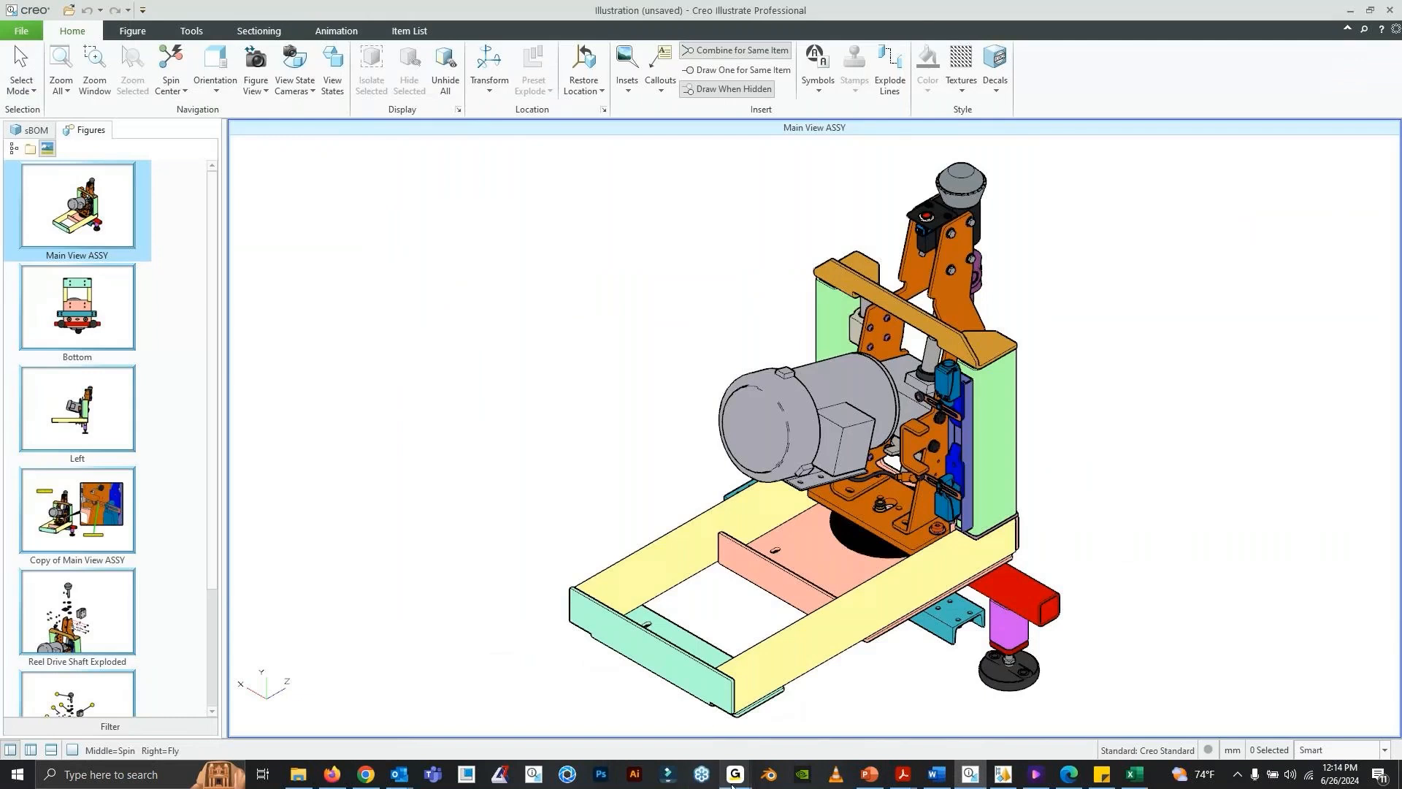
# - Check the GoTo window, and return to Creo Illustrate to show the Reel Drive SHAFT STEPS animation figure with the lower pane hidden
pyautogui.click(736, 776)
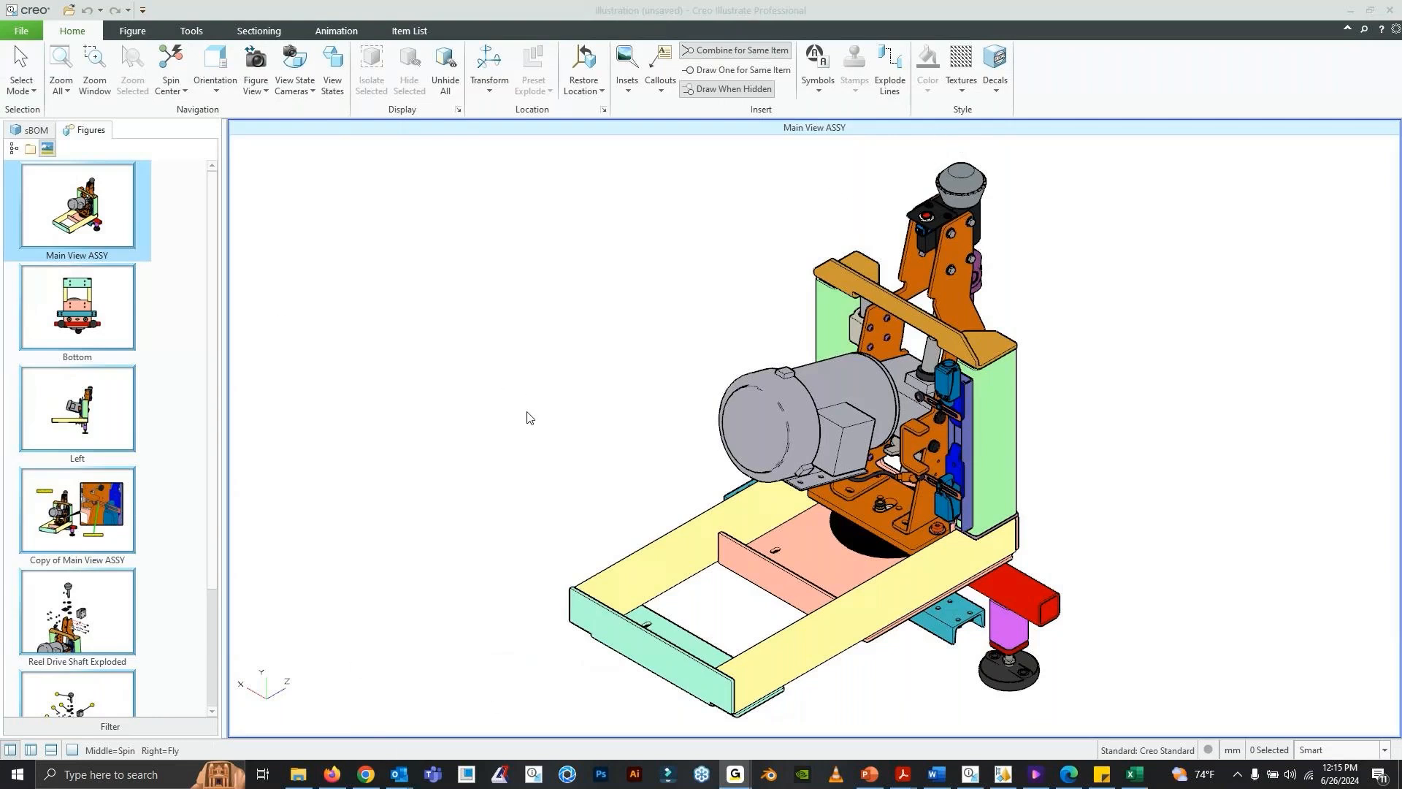
pyautogui.click(971, 775)
pyautogui.scroll(-2, 162, 427)
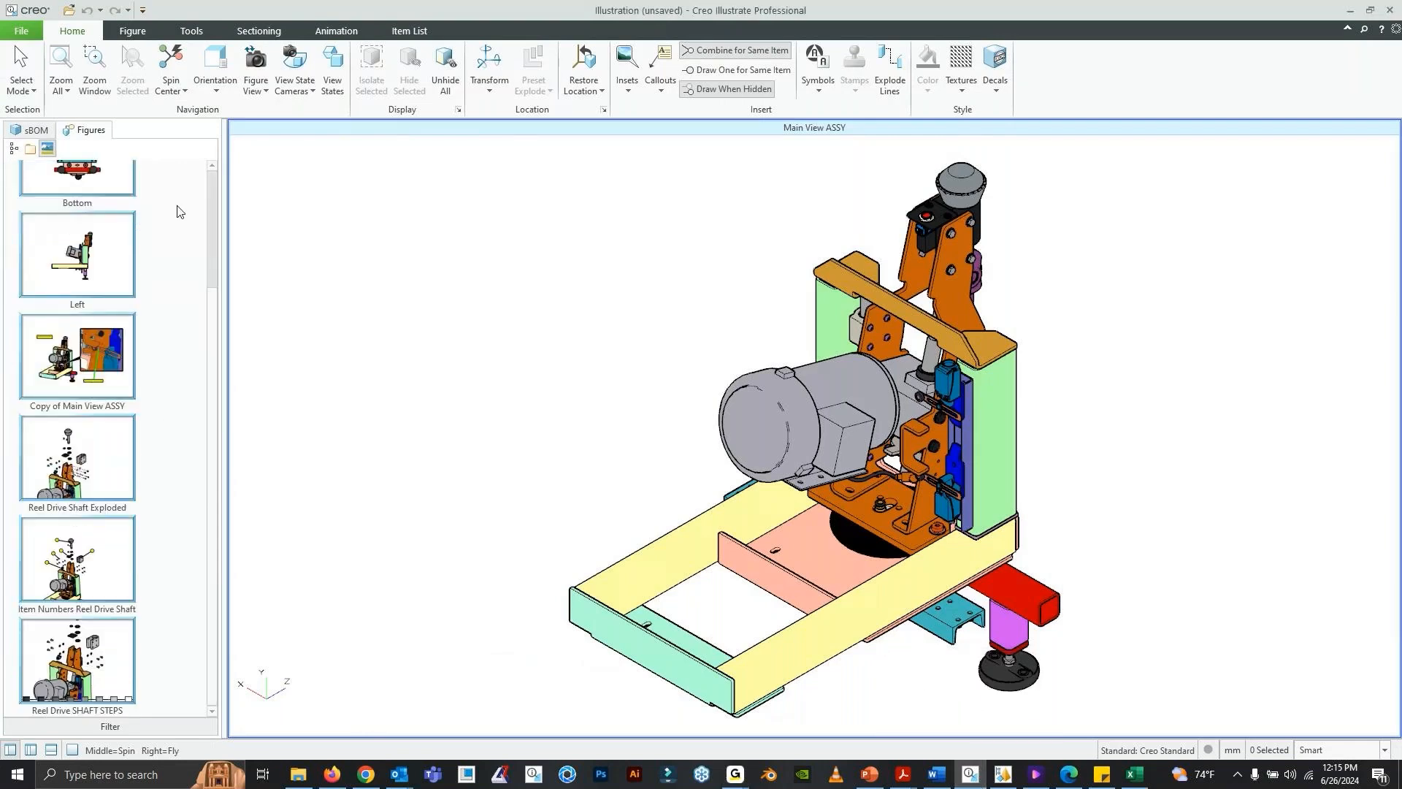
pyautogui.doubleClick(75, 657)
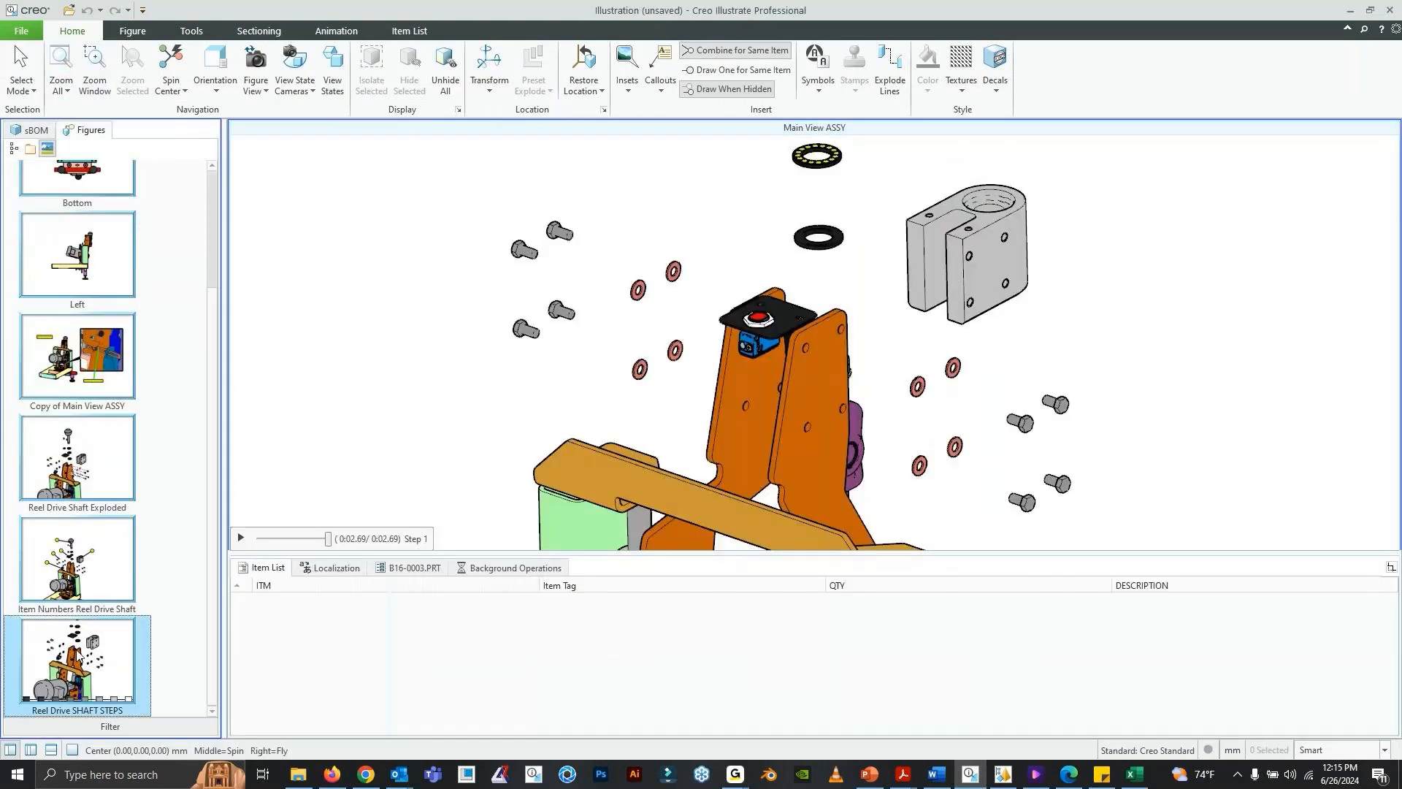
pyautogui.click(338, 33)
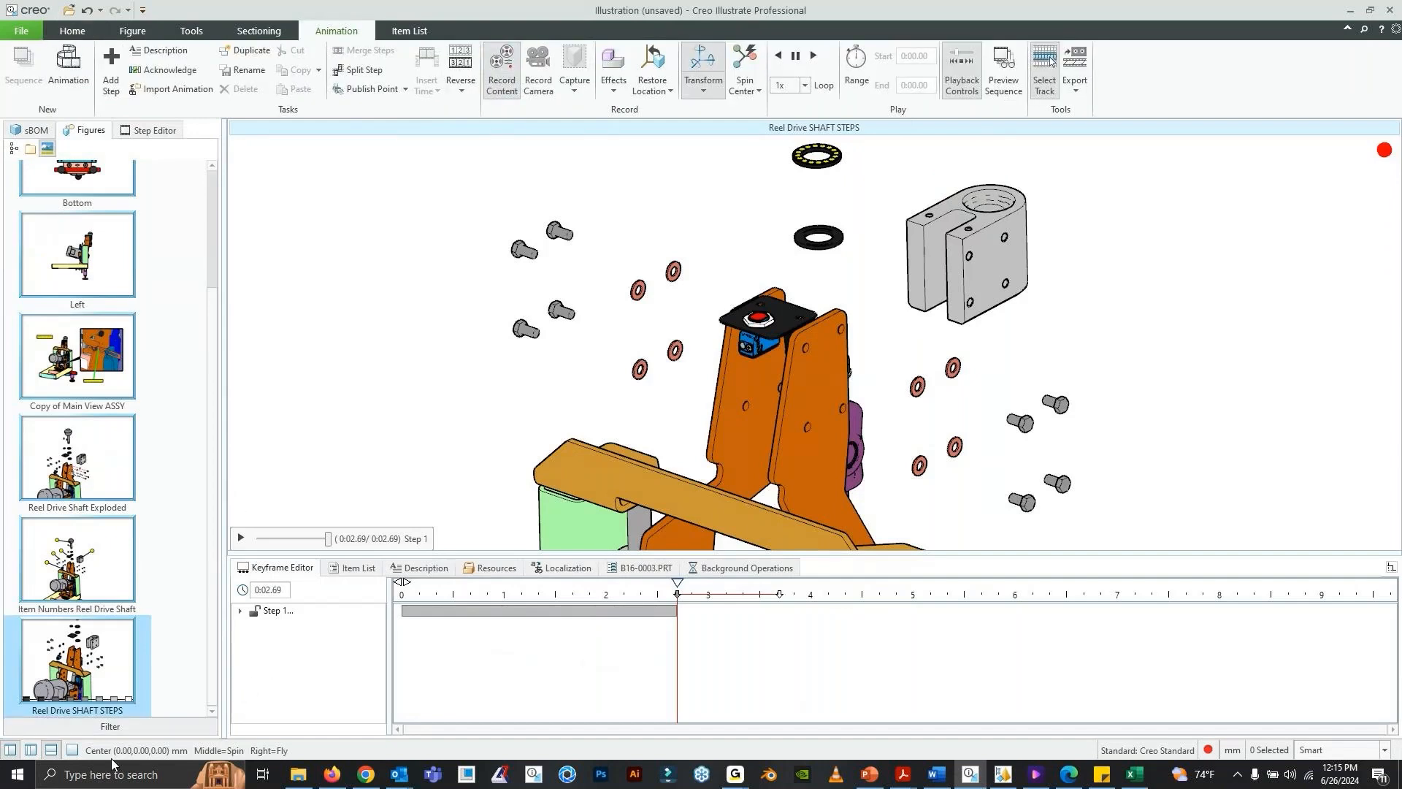
pyautogui.click(50, 751)
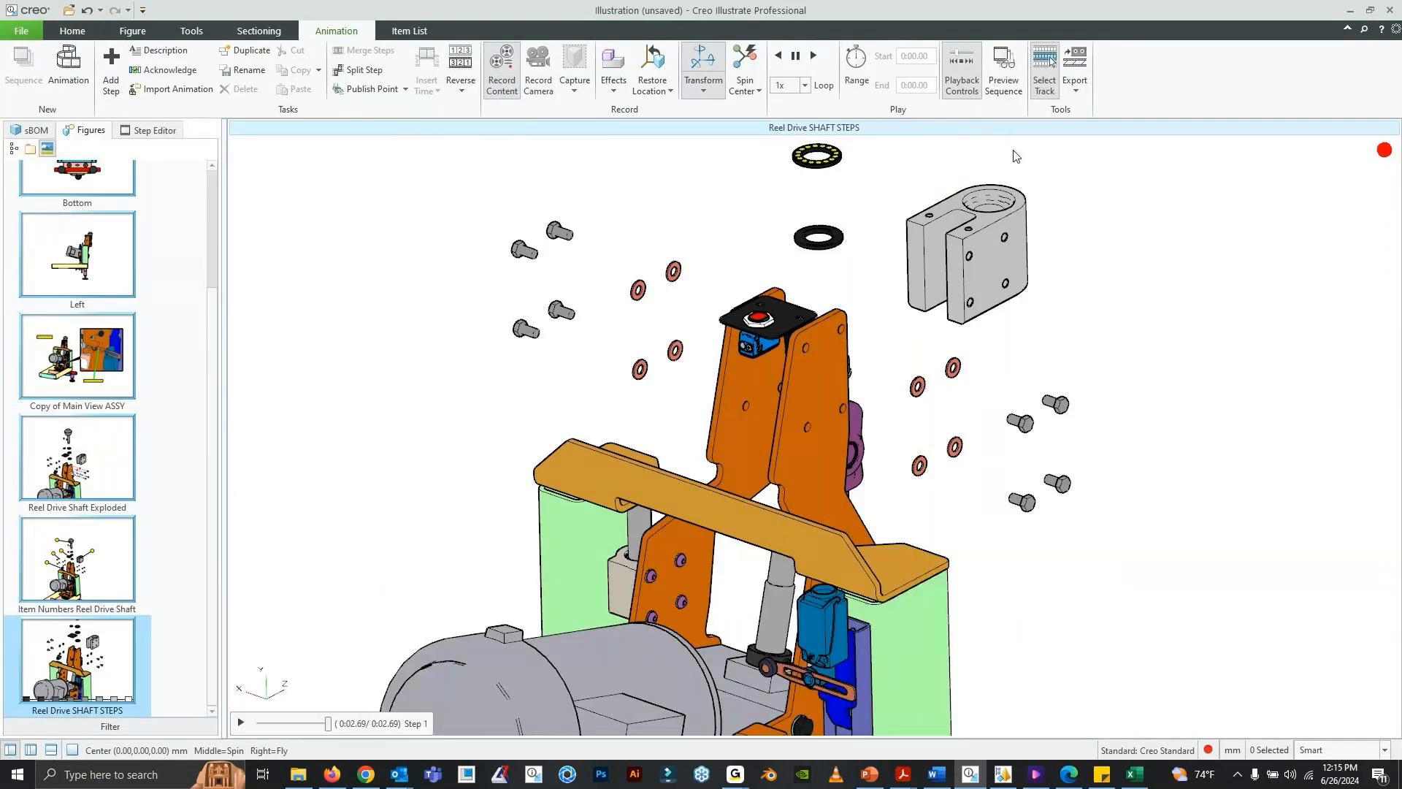
# - Review the file, format, step, padding and frame settings for exporting the Reel Drive SHAFT STEPS animation as a movie, without exporting it
pyautogui.click(1081, 91)
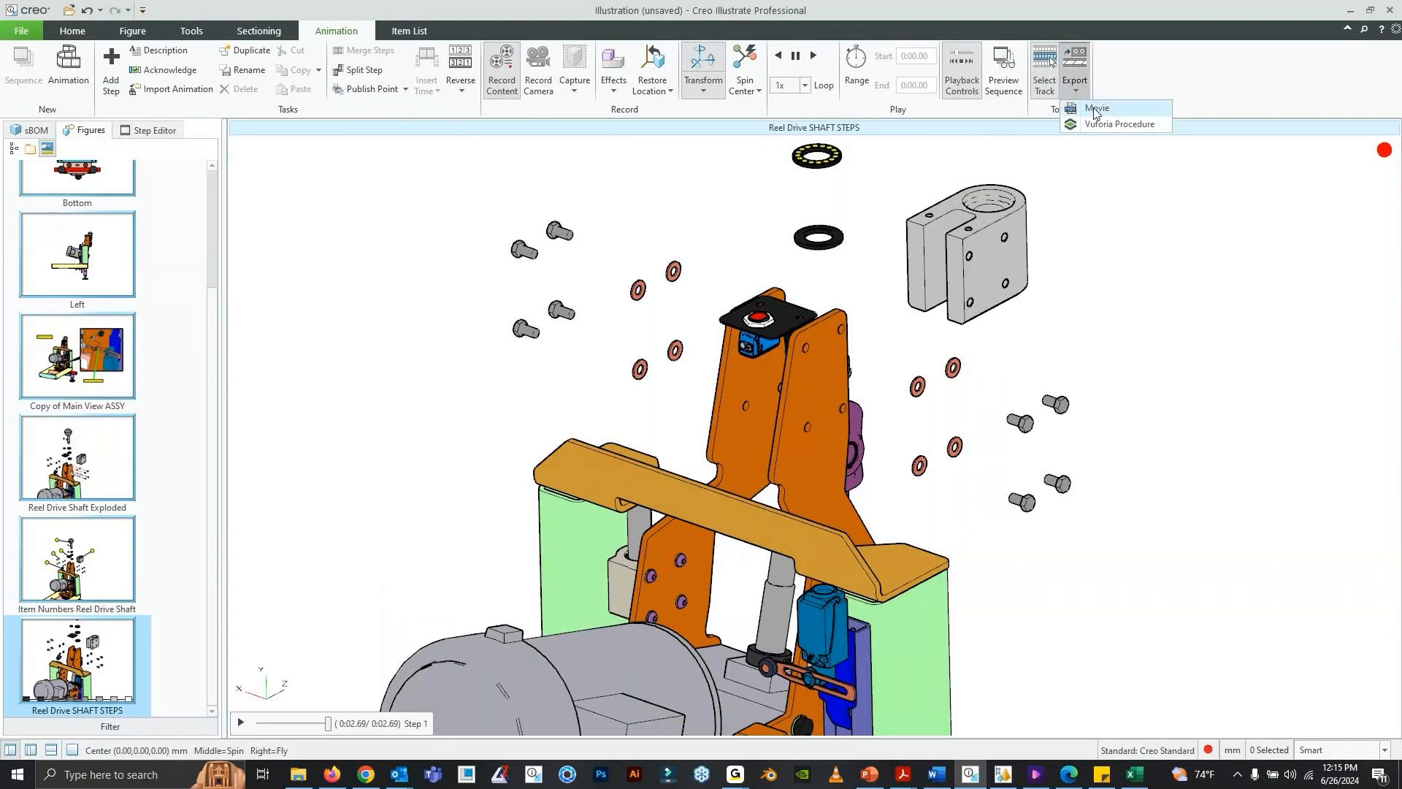
pyautogui.click(1095, 110)
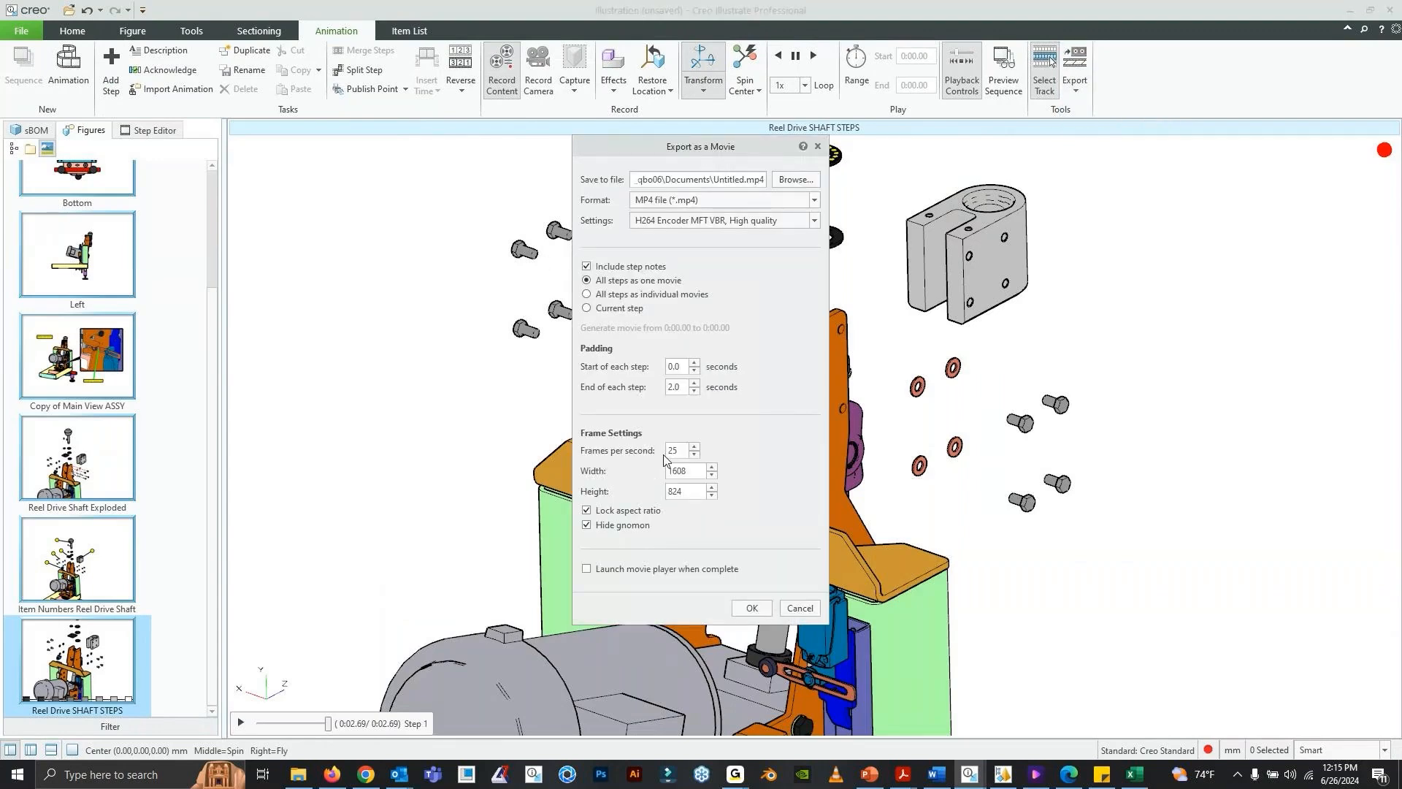
pyautogui.moveTo(674, 145); pyautogui.dragTo(630, 141)
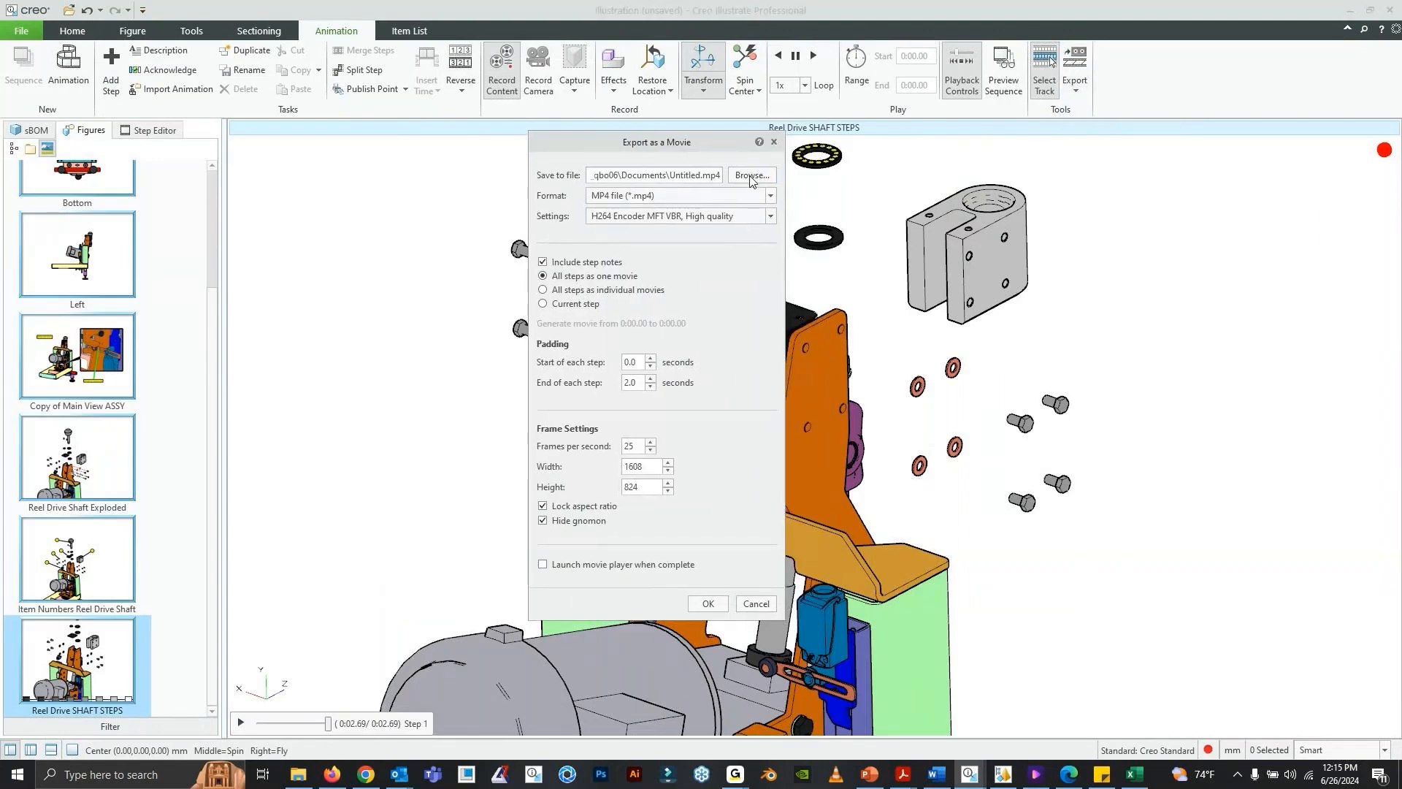
pyautogui.click(750, 176)
pyautogui.click(1287, 476)
pyautogui.moveTo(589, 145); pyautogui.dragTo(606, 145)
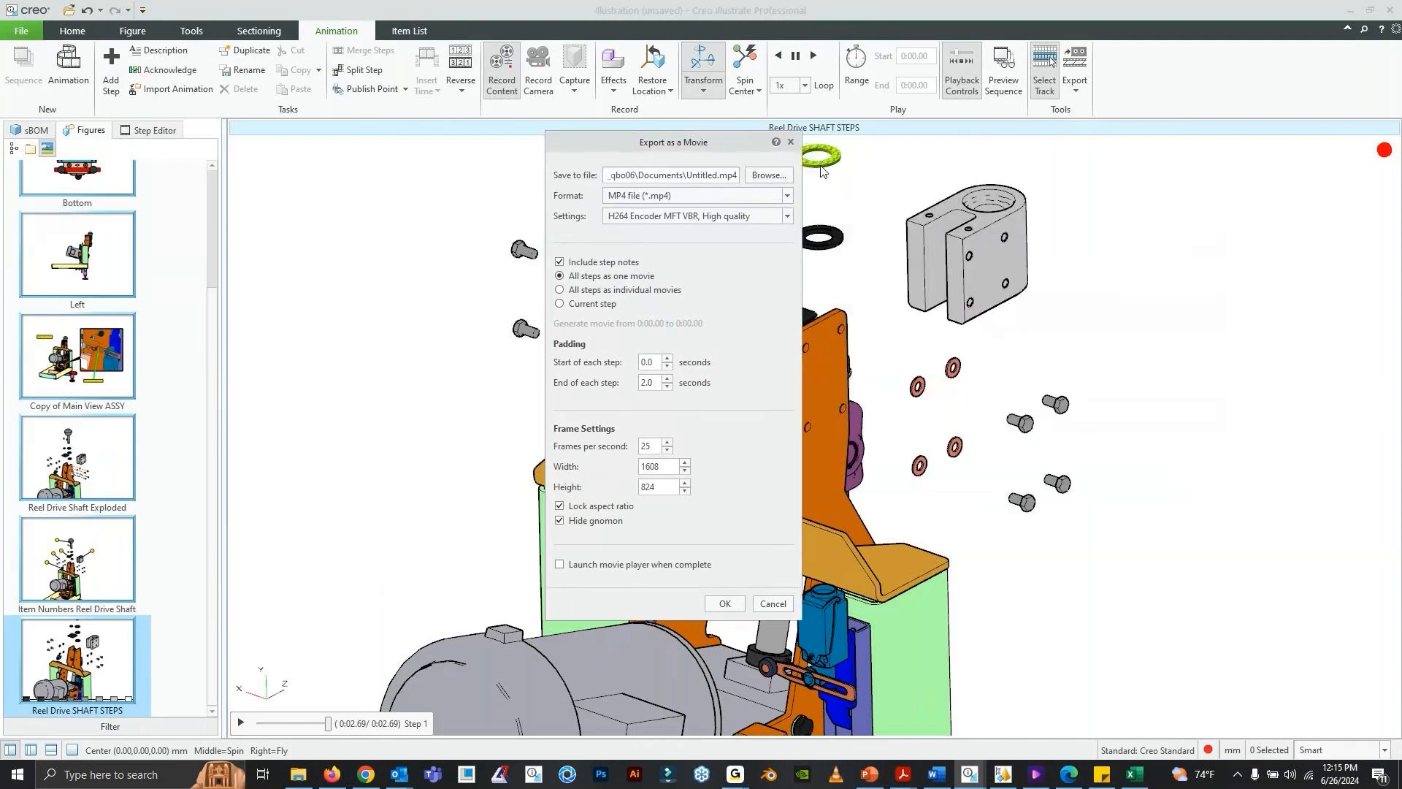
pyautogui.click(791, 143)
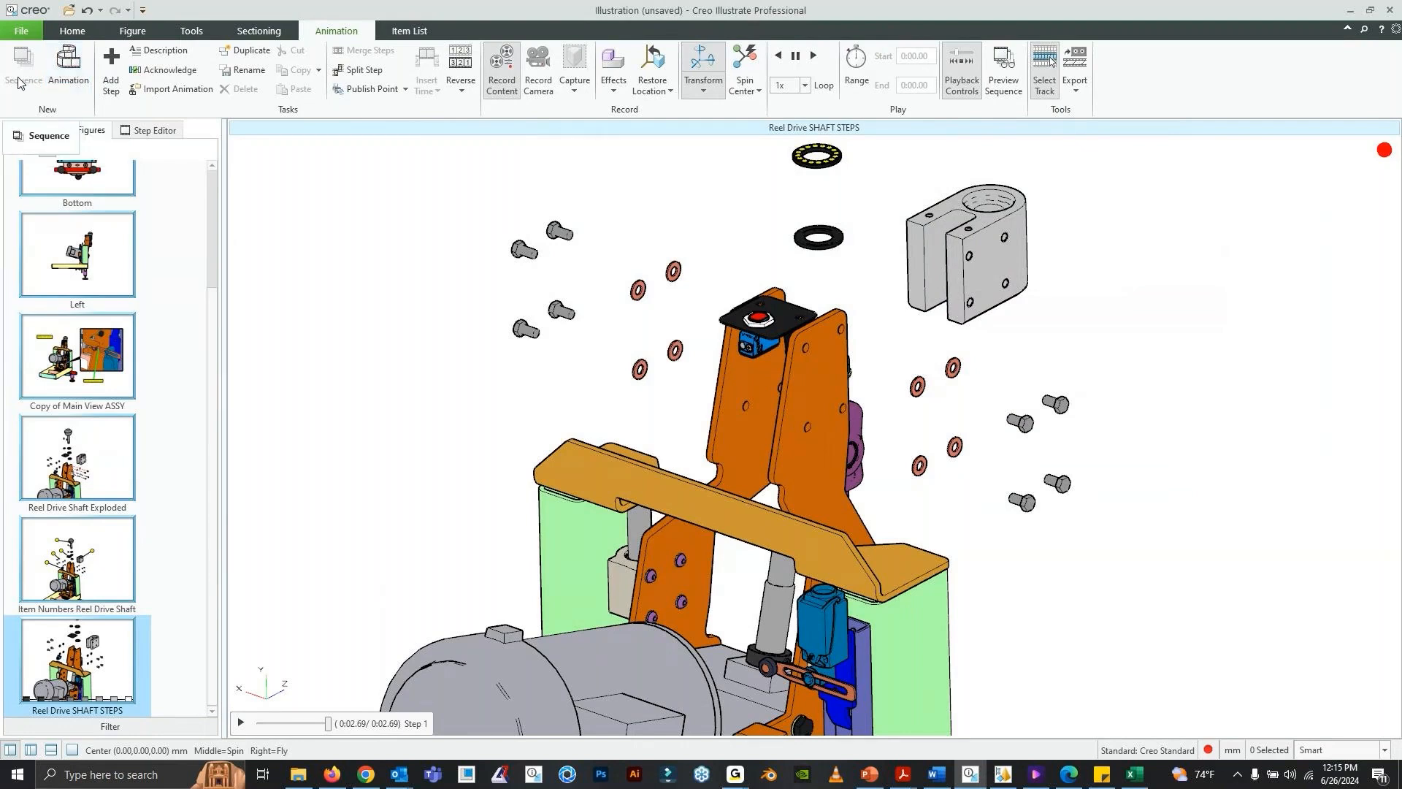
pyautogui.click(1075, 86)
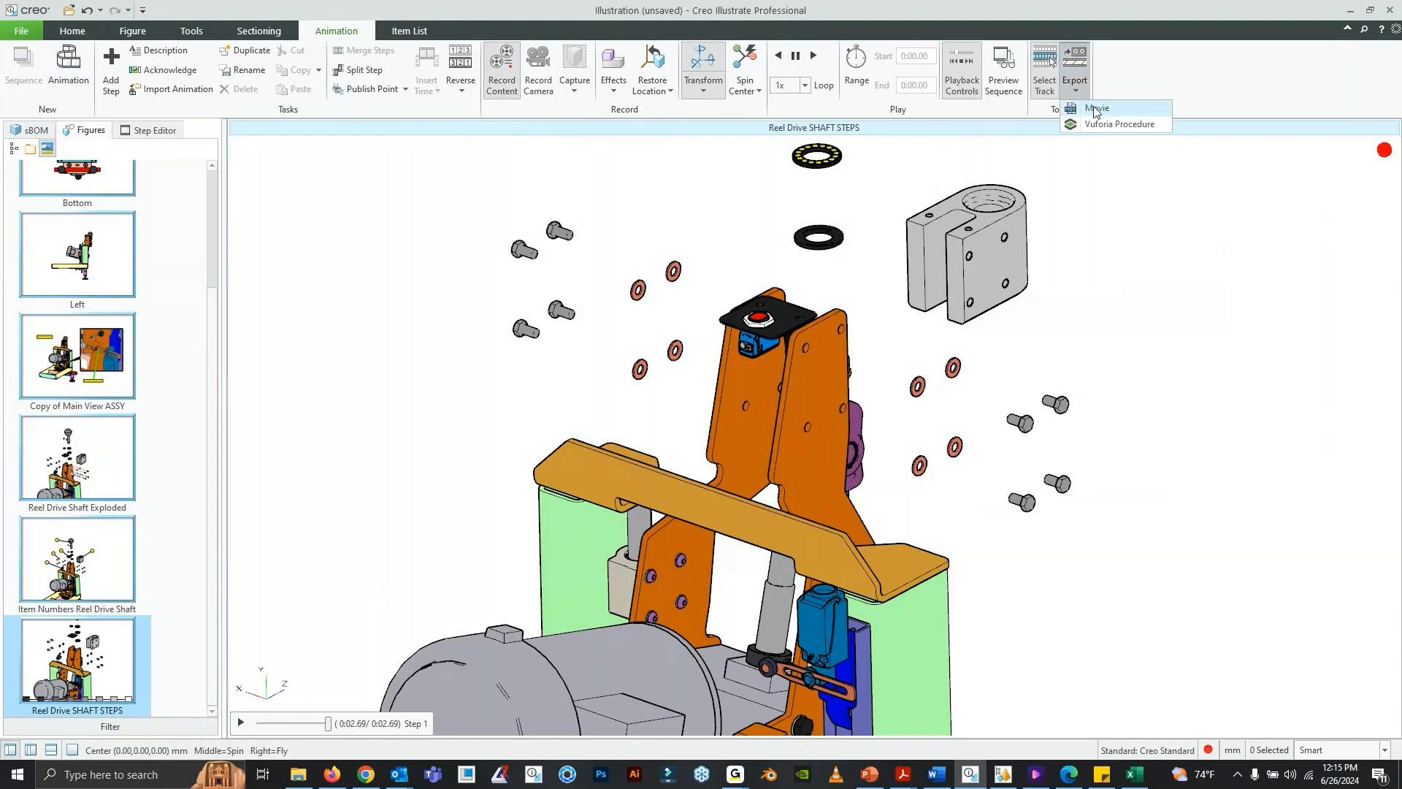
pyautogui.click(1096, 109)
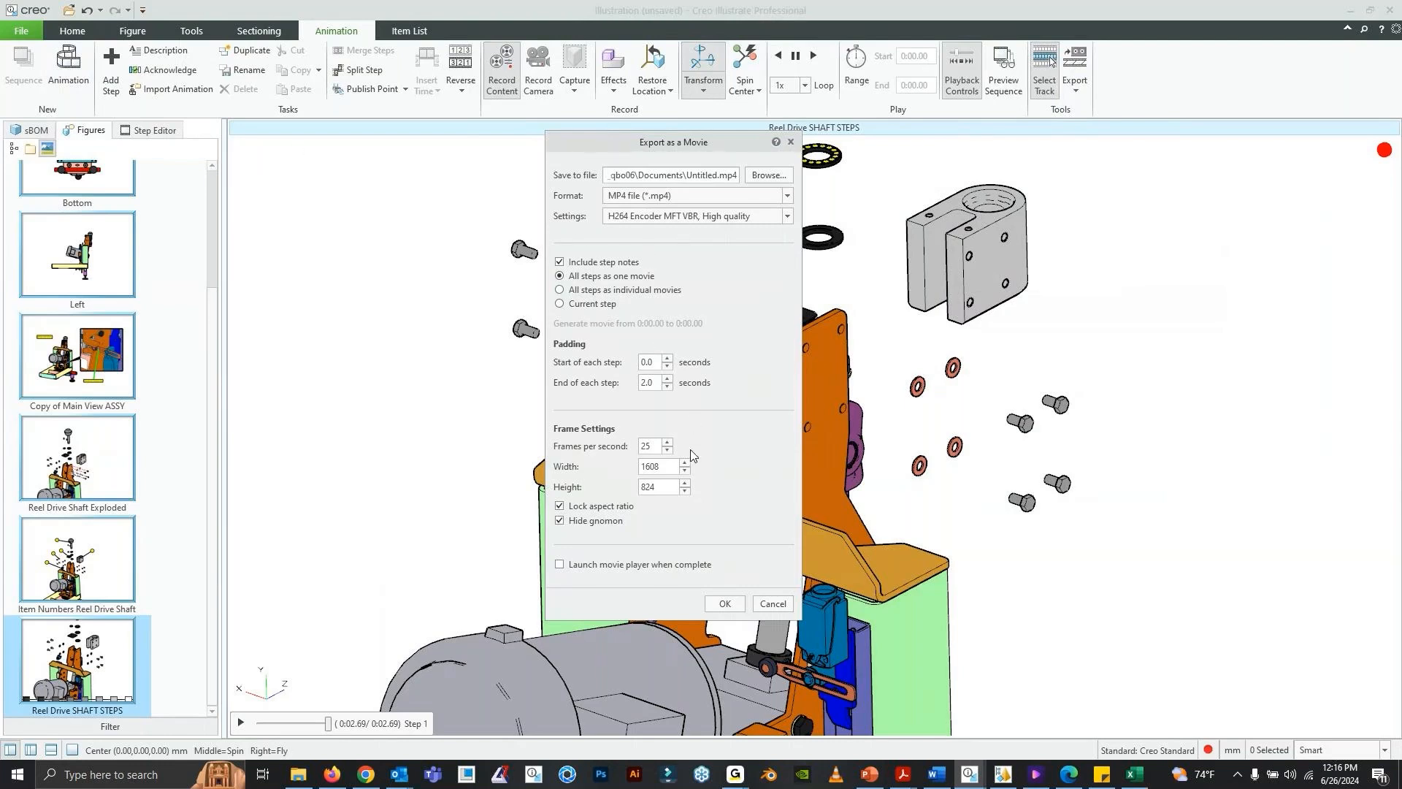
pyautogui.click(781, 604)
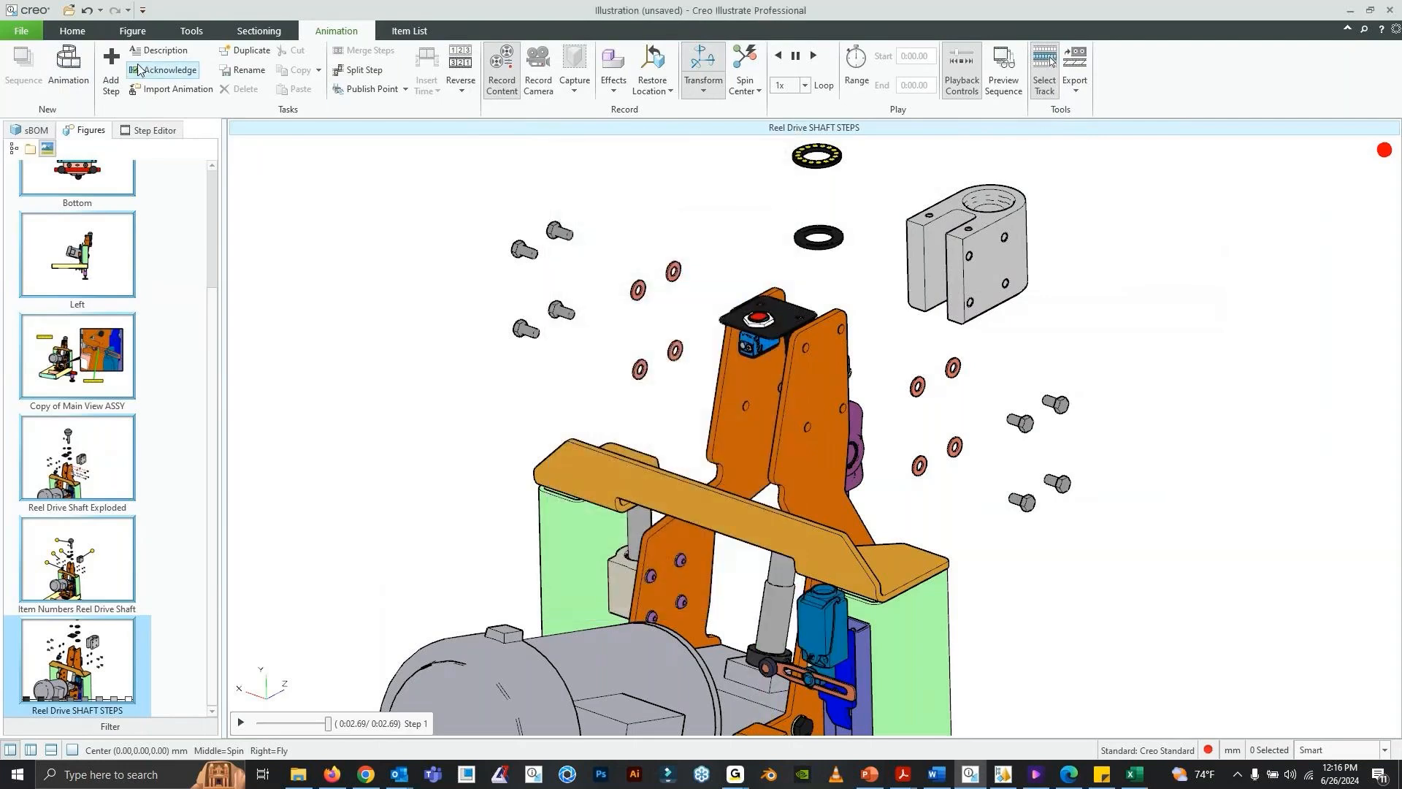
# - In the publish settings, select Sequenced Steps only for Reel Drive SHAFT STEPS and exclude that figure from PNG and Vector output
pyautogui.click(21, 31)
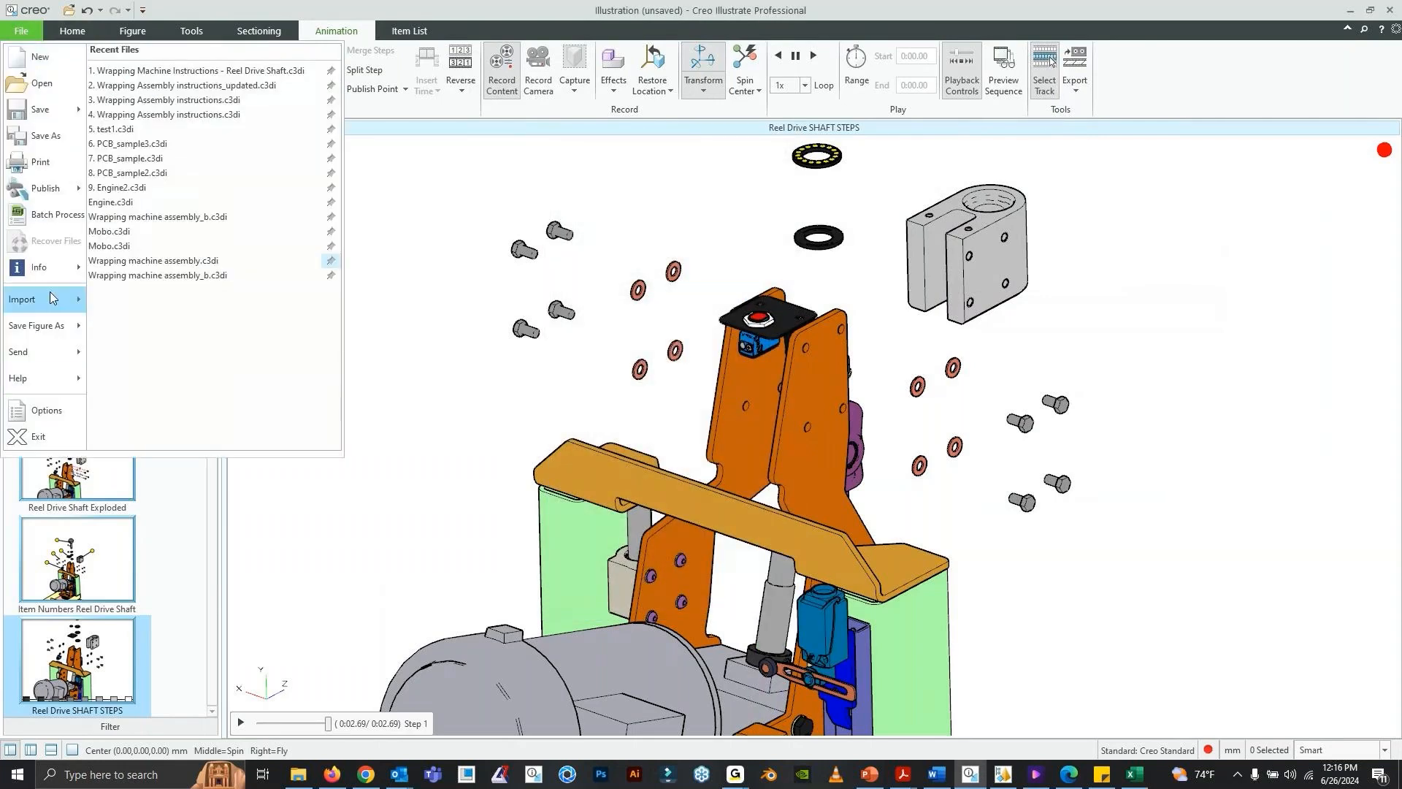
pyautogui.moveTo(52, 187)
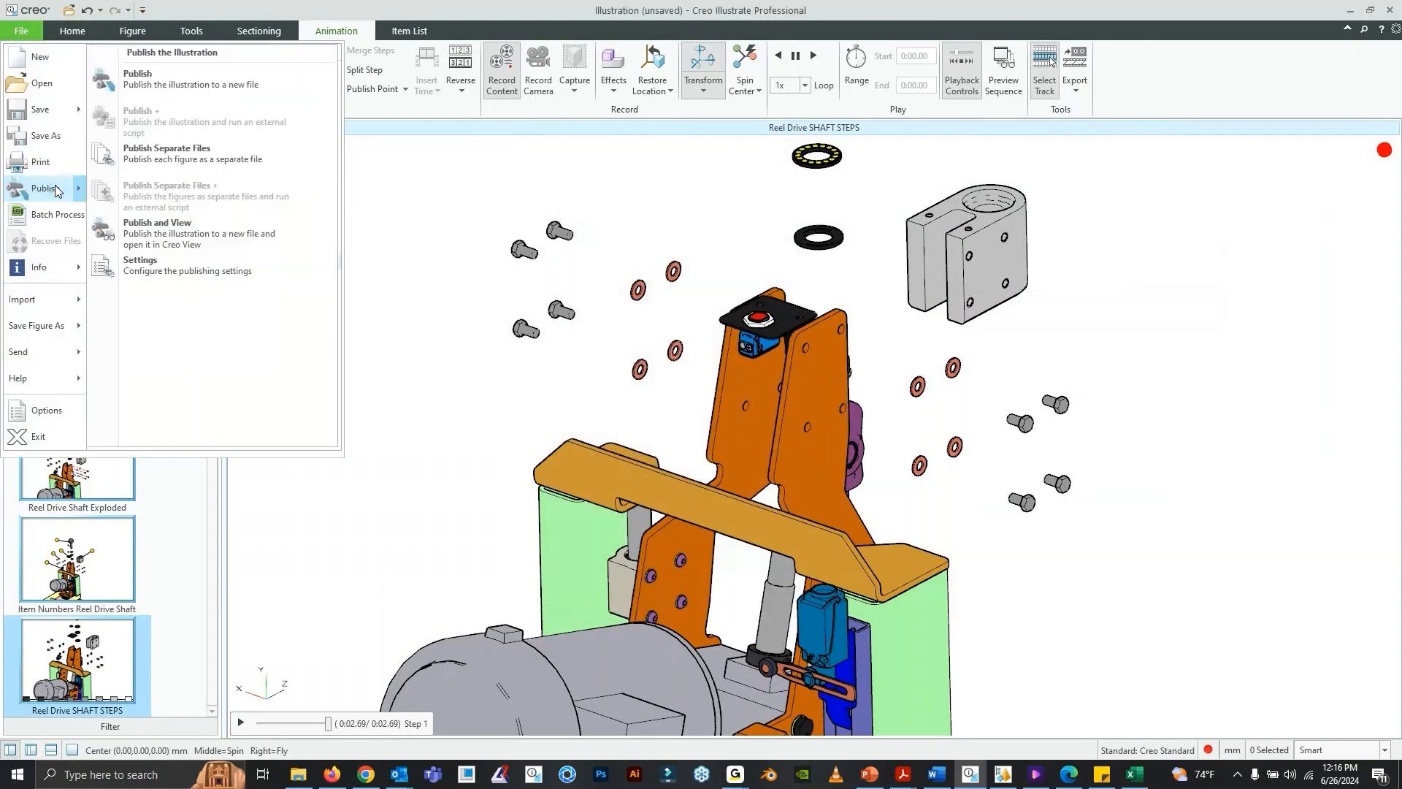
pyautogui.click(203, 266)
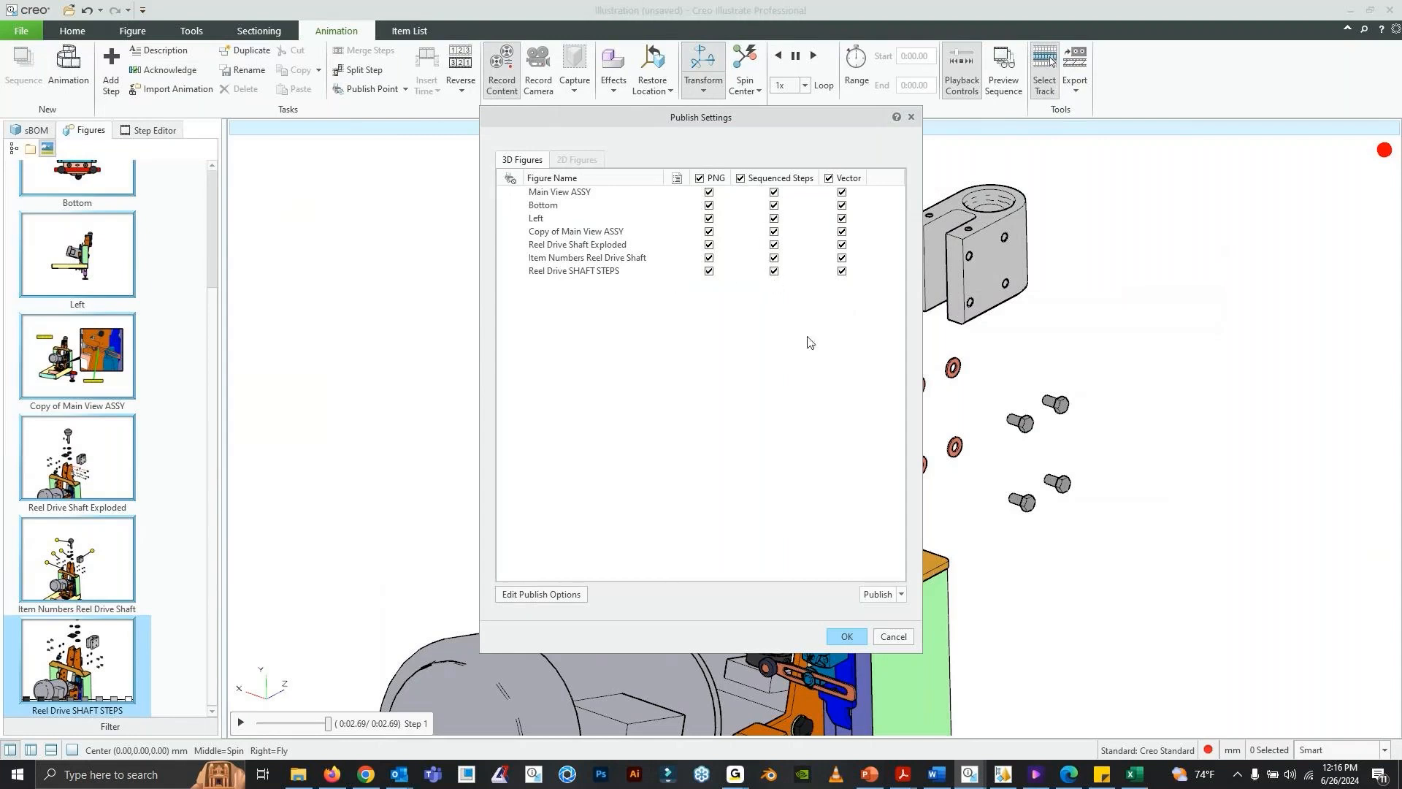
pyautogui.click(741, 178)
pyautogui.click(774, 271)
pyautogui.click(710, 272)
pyautogui.click(842, 272)
pyautogui.moveTo(618, 119); pyautogui.dragTo(642, 122)
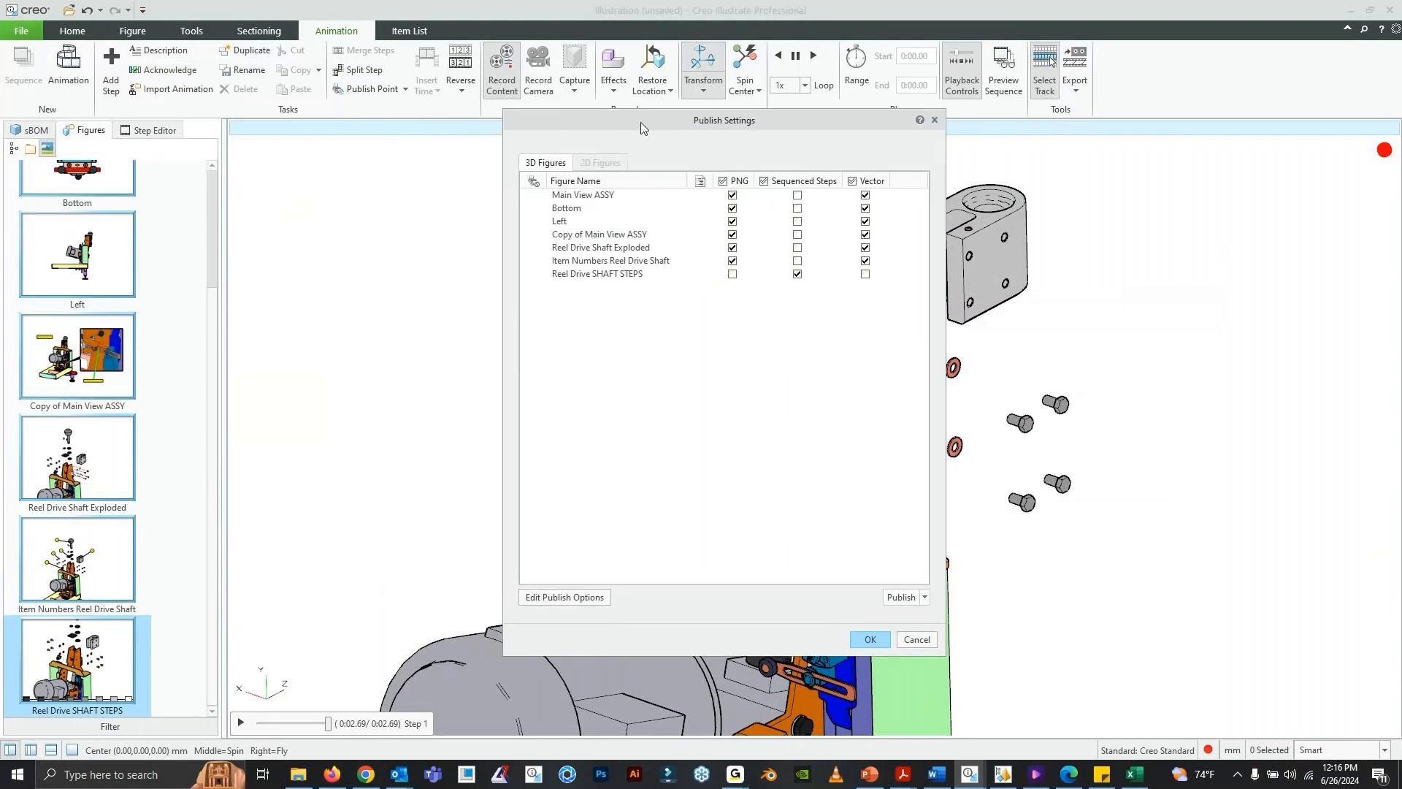
# - Check the GoTo window, and switch to PowerPoint to display the Thank You slide
pyautogui.click(745, 783)
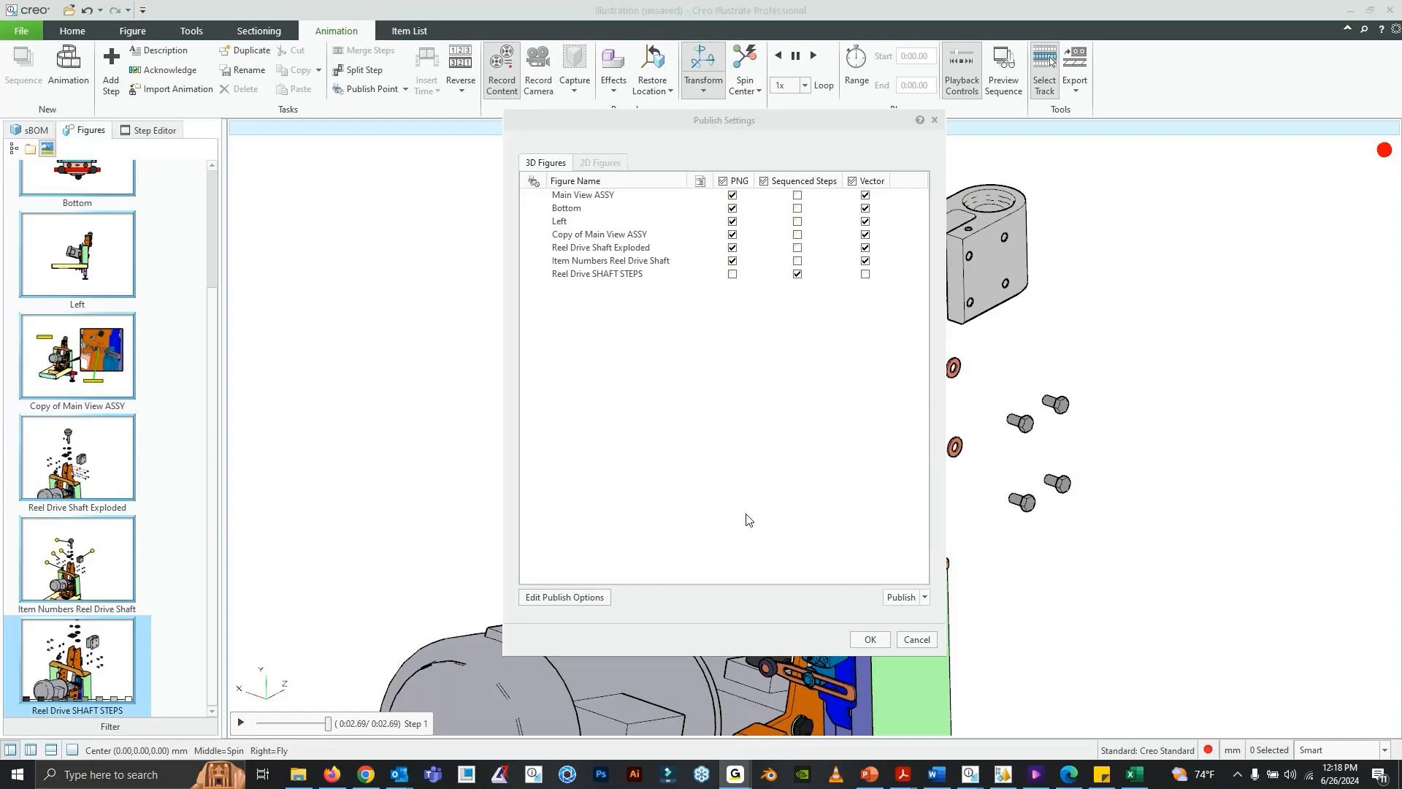
pyautogui.click(879, 784)
pyautogui.click(152, 681)
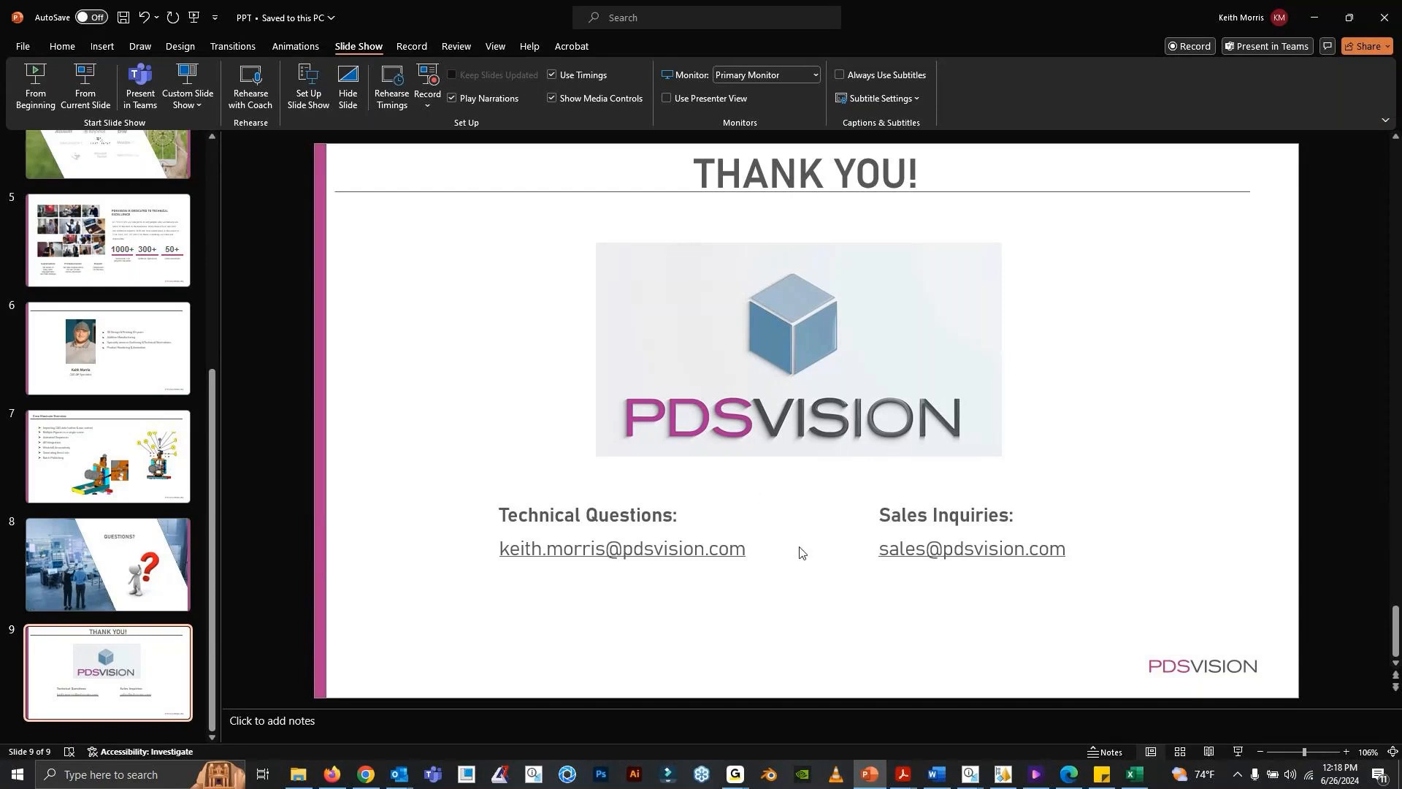
# - Check the GoTo window, and return to Creo Illustrate to cancel the publish settings
pyautogui.click(737, 773)
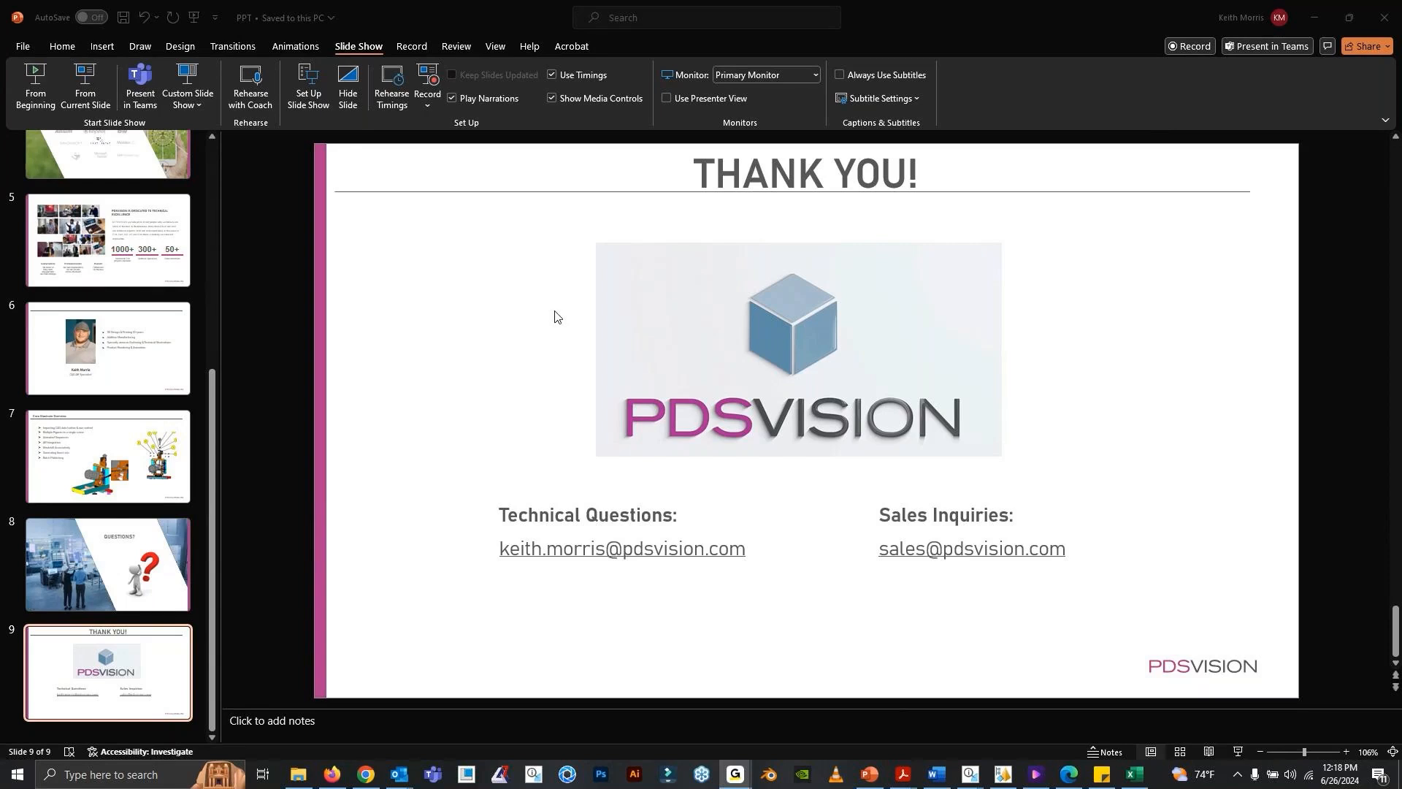
pyautogui.moveTo(970, 778)
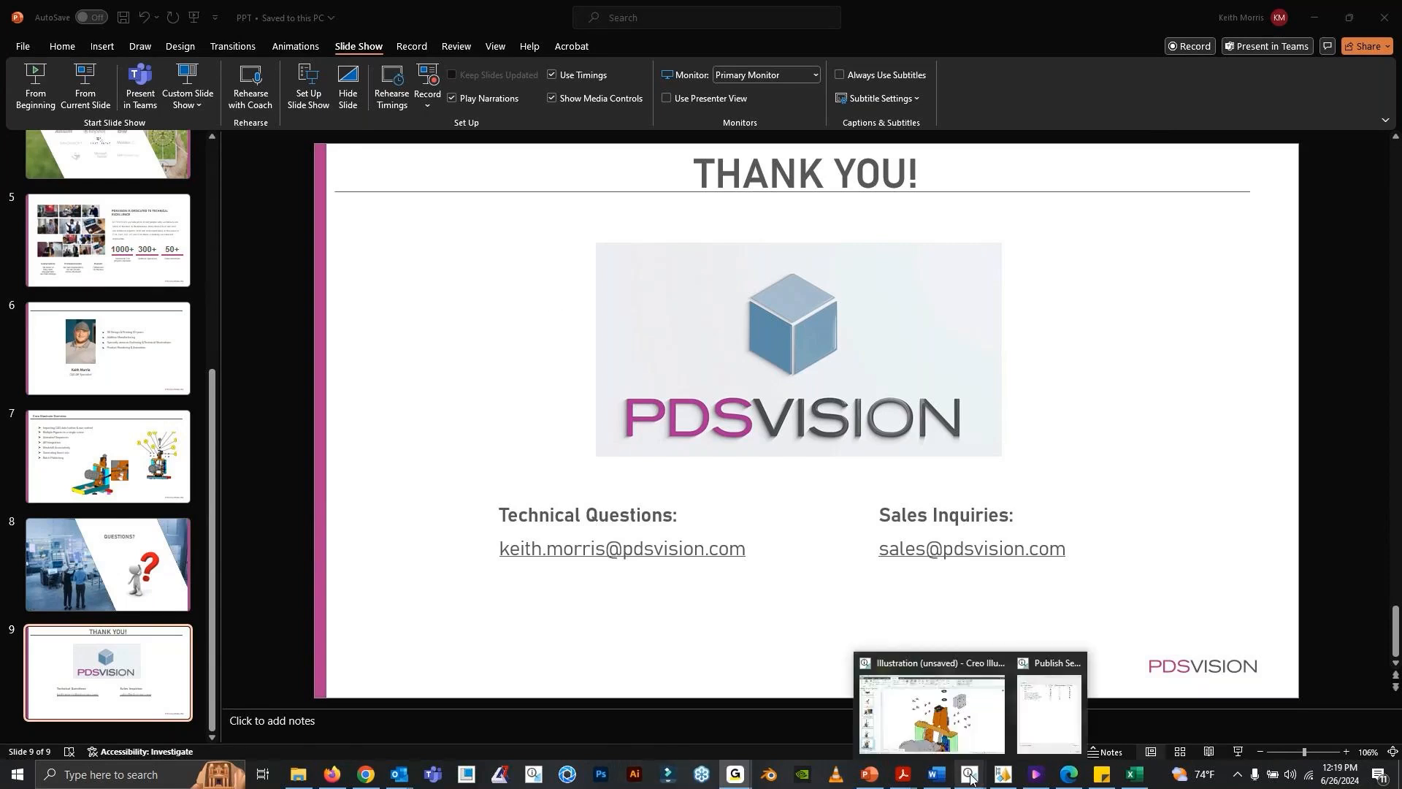
pyautogui.click(952, 736)
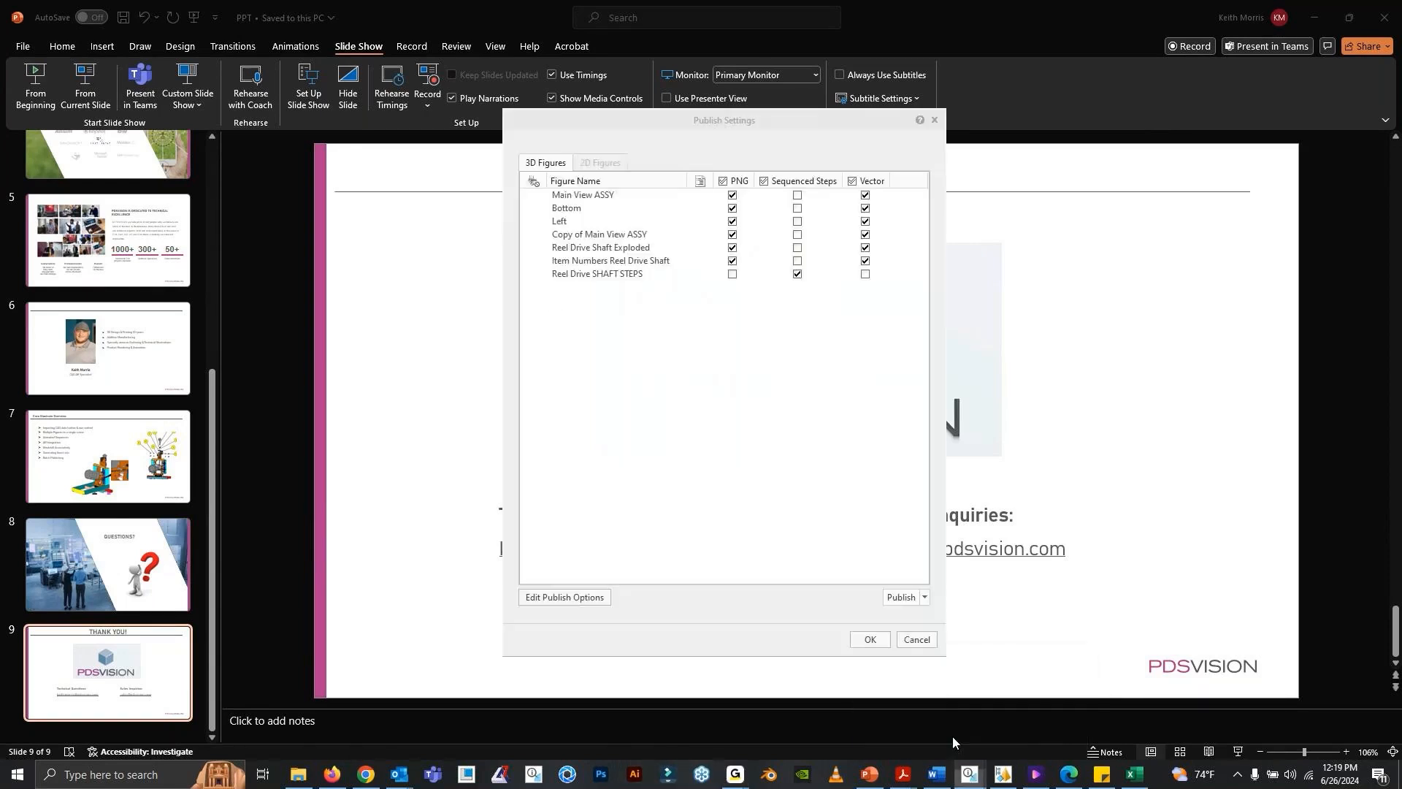
pyautogui.click(909, 638)
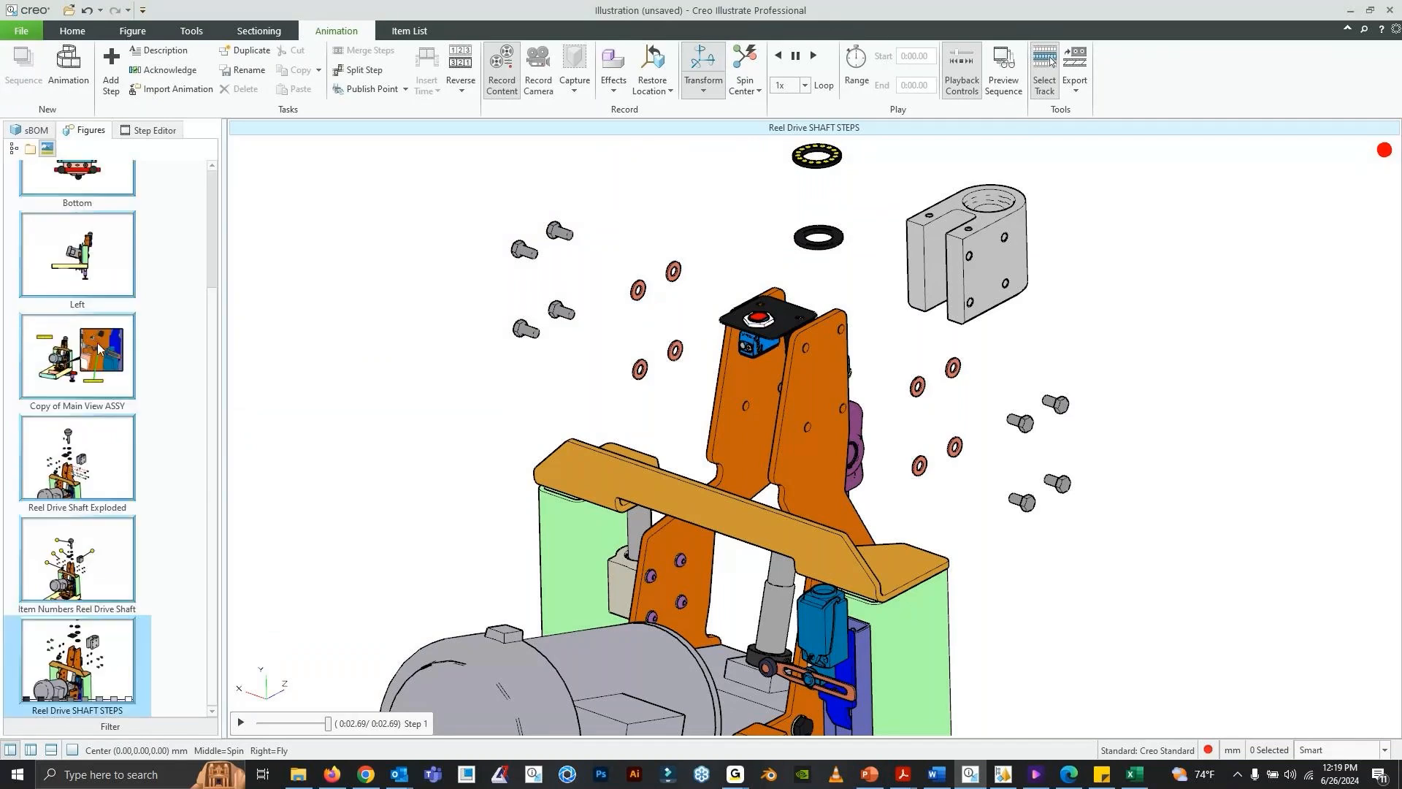
# - Display the Main View ASSY figure and the Left figure of the wrapping machine illustration
pyautogui.scroll(3, 101, 349)
pyautogui.click(93, 227)
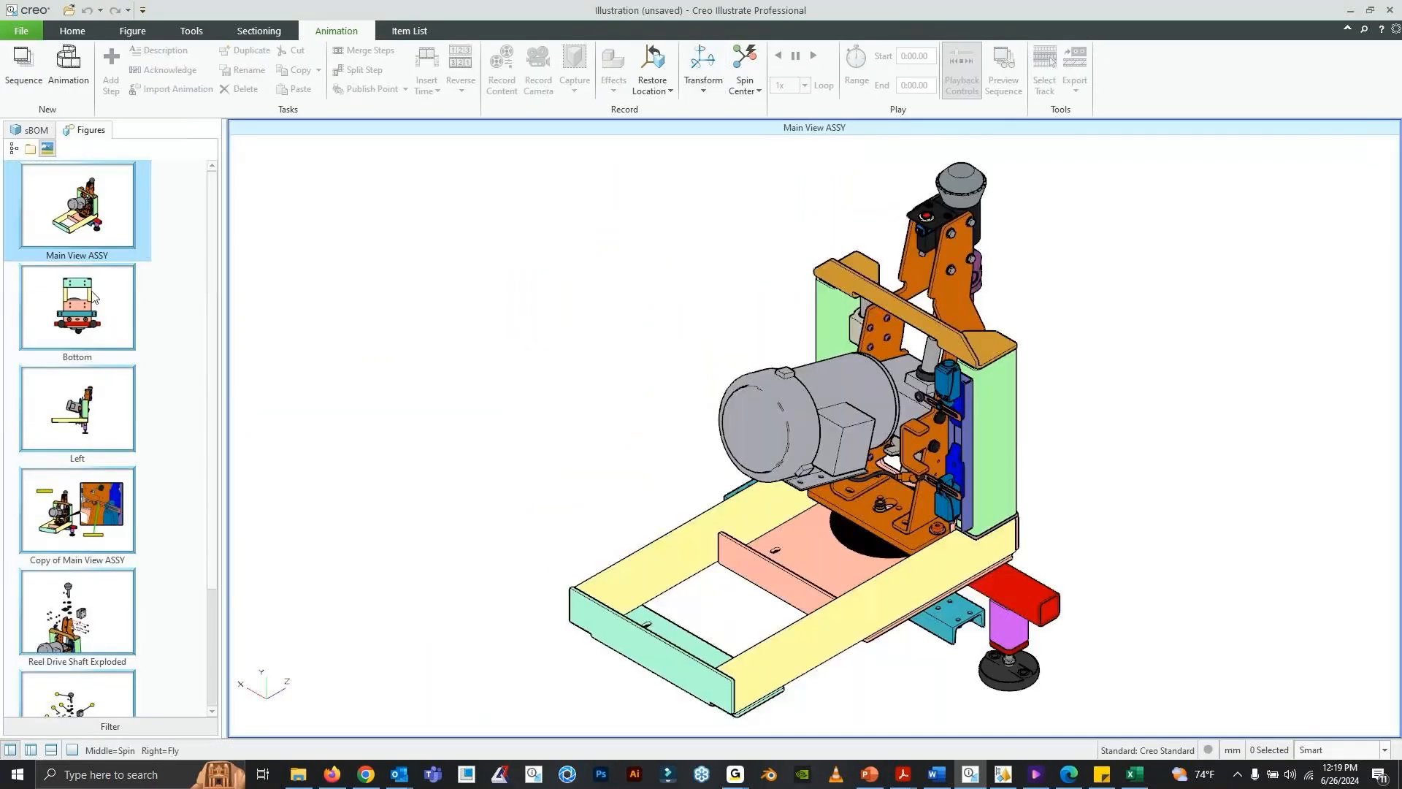
pyautogui.click(81, 409)
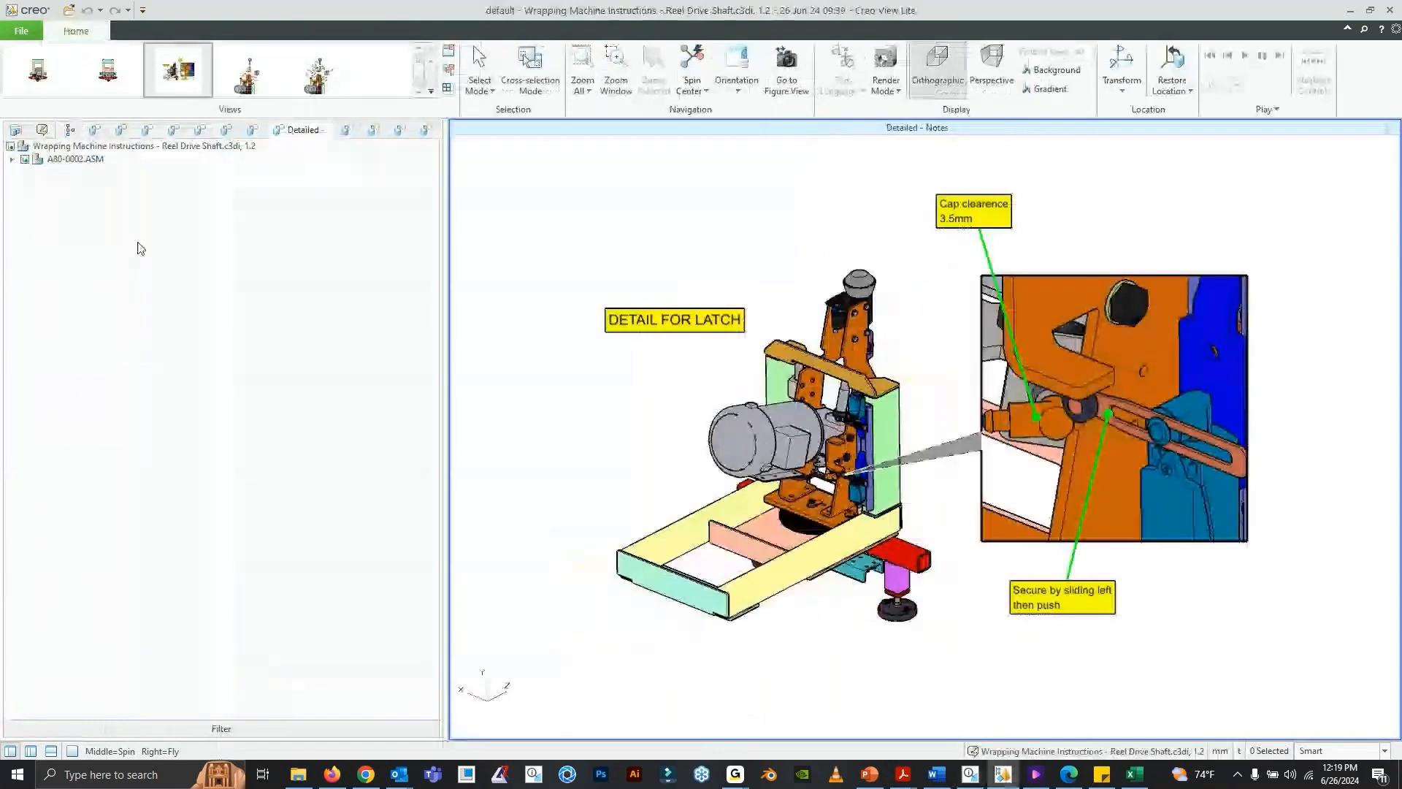
# - Look through the published illustration's figures in Creo View, from Main view ASM to Item No Reel Drive Shaft, and minimize its window
pyautogui.click(93, 131)
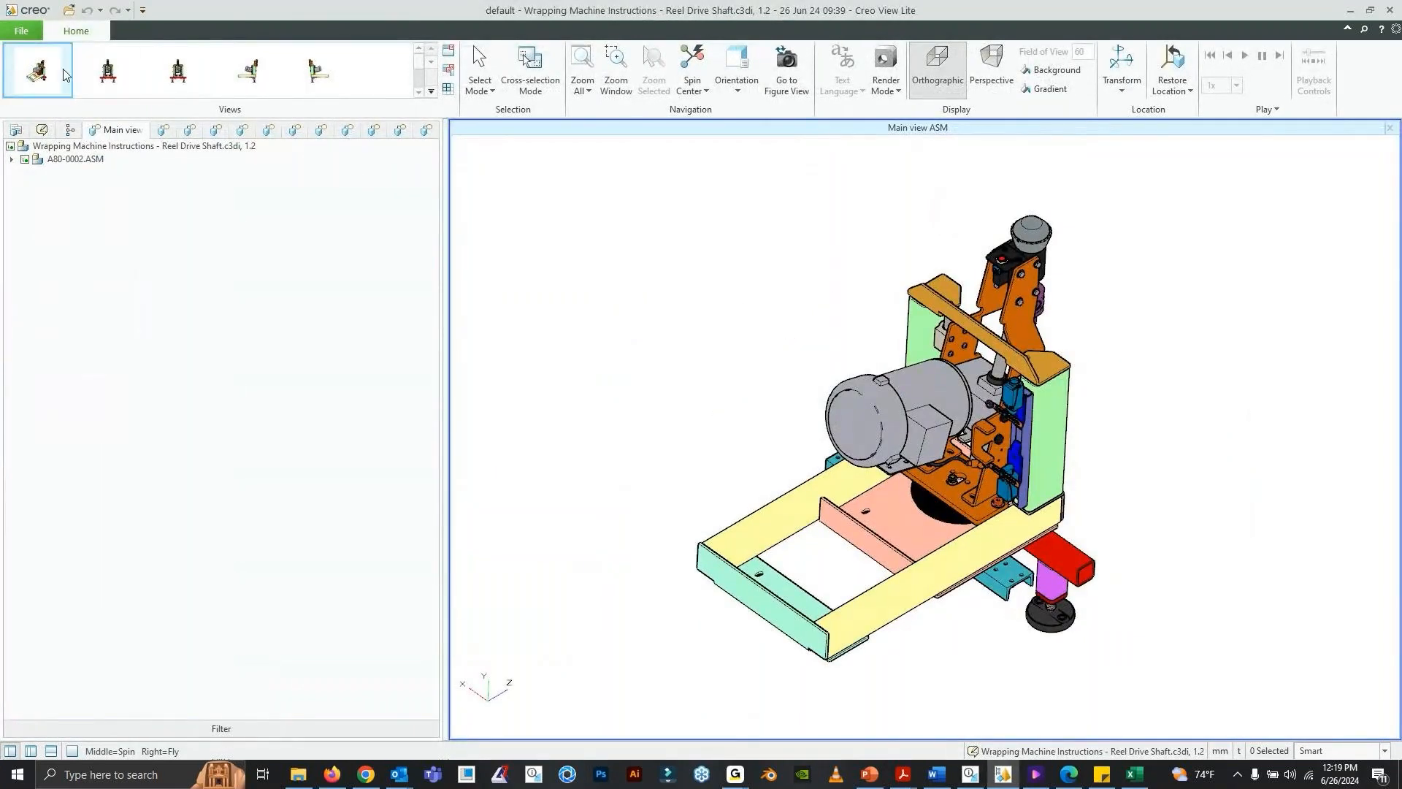
pyautogui.click(125, 90)
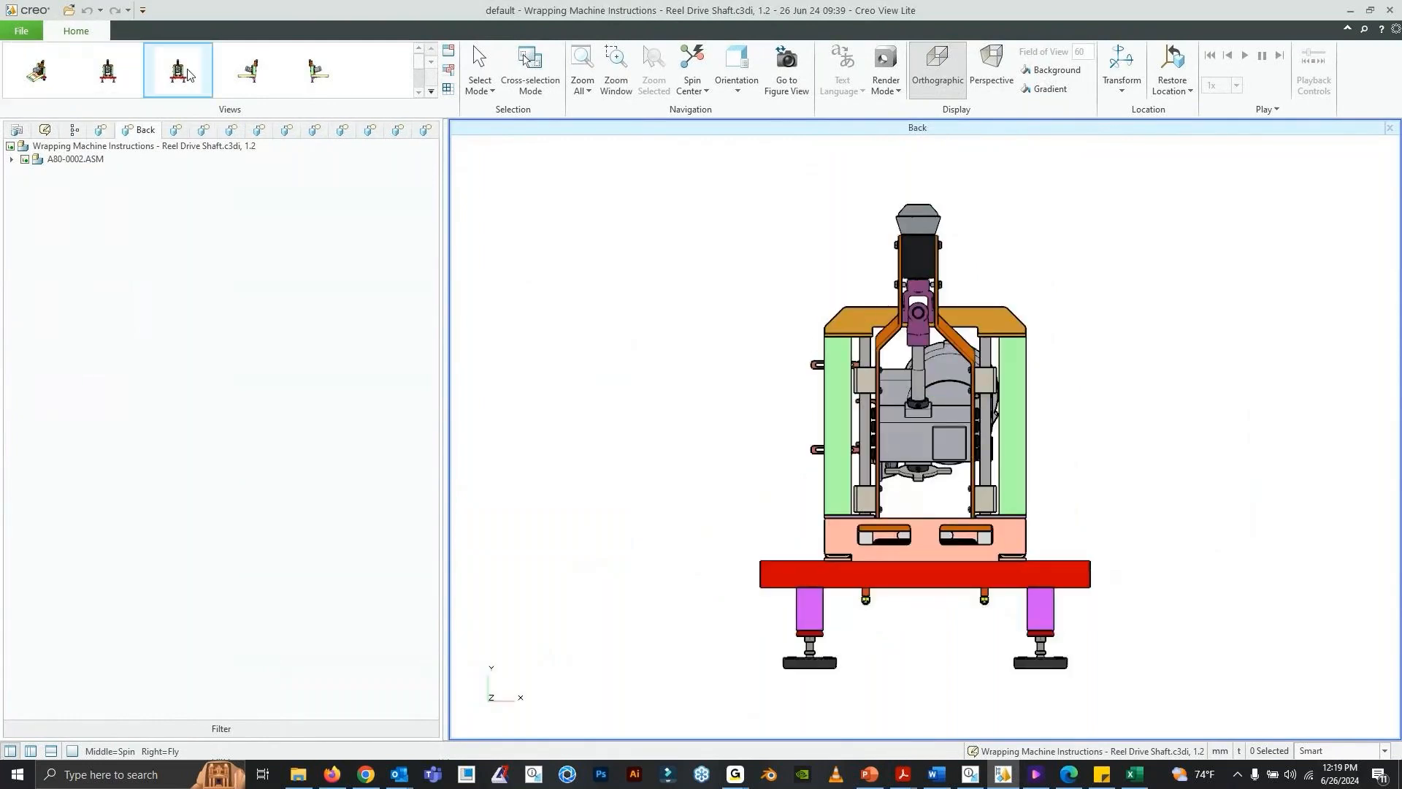
pyautogui.click(203, 133)
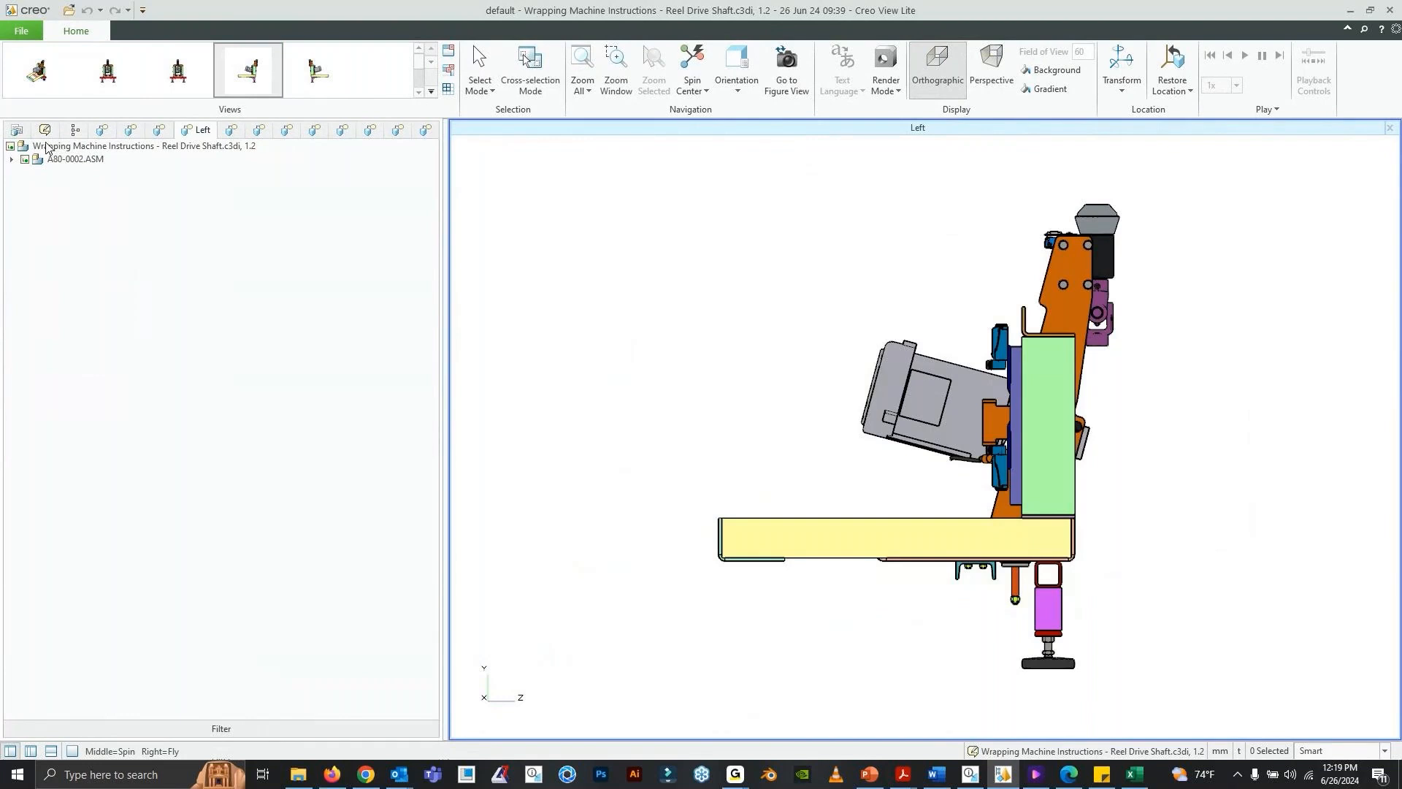
pyautogui.click(317, 70)
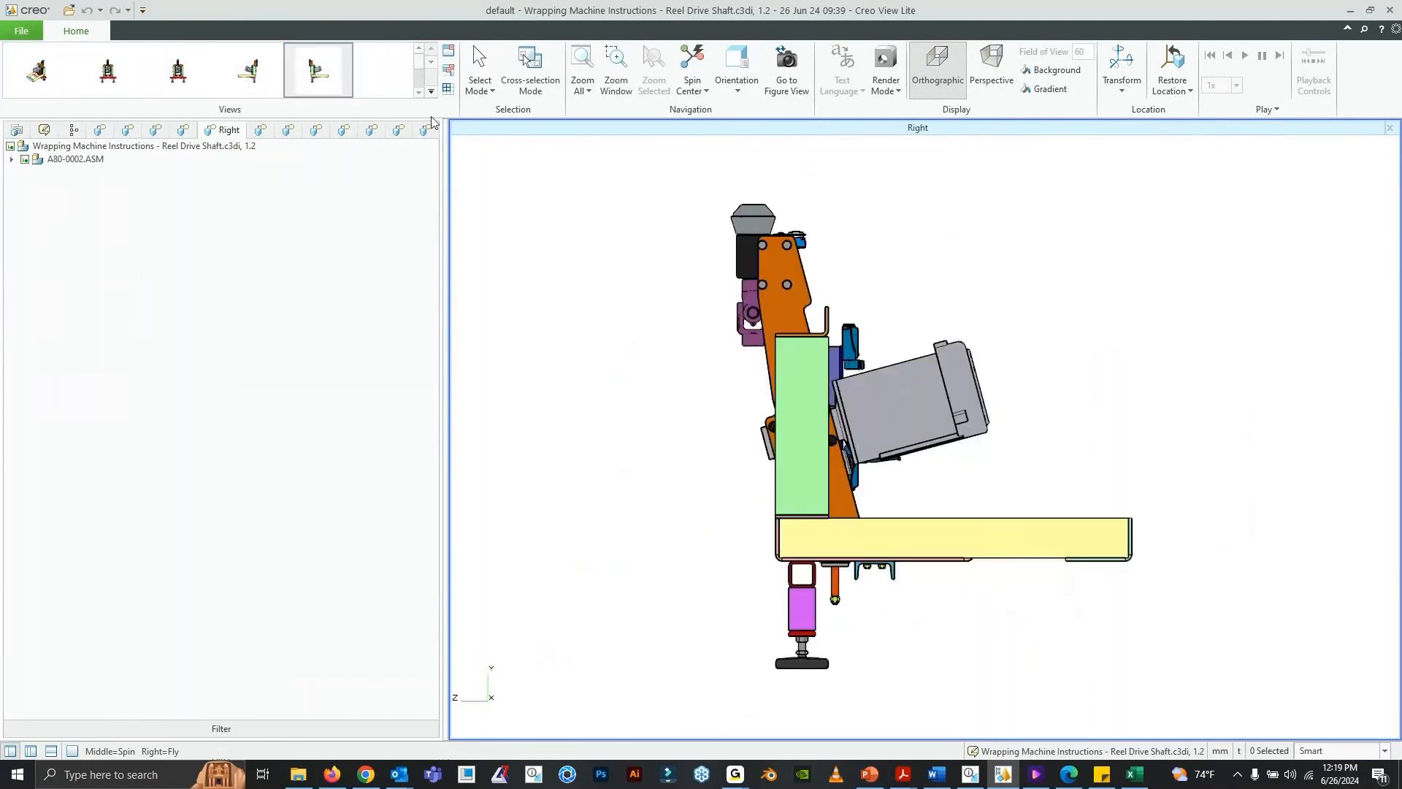
pyautogui.click(431, 92)
pyautogui.click(193, 130)
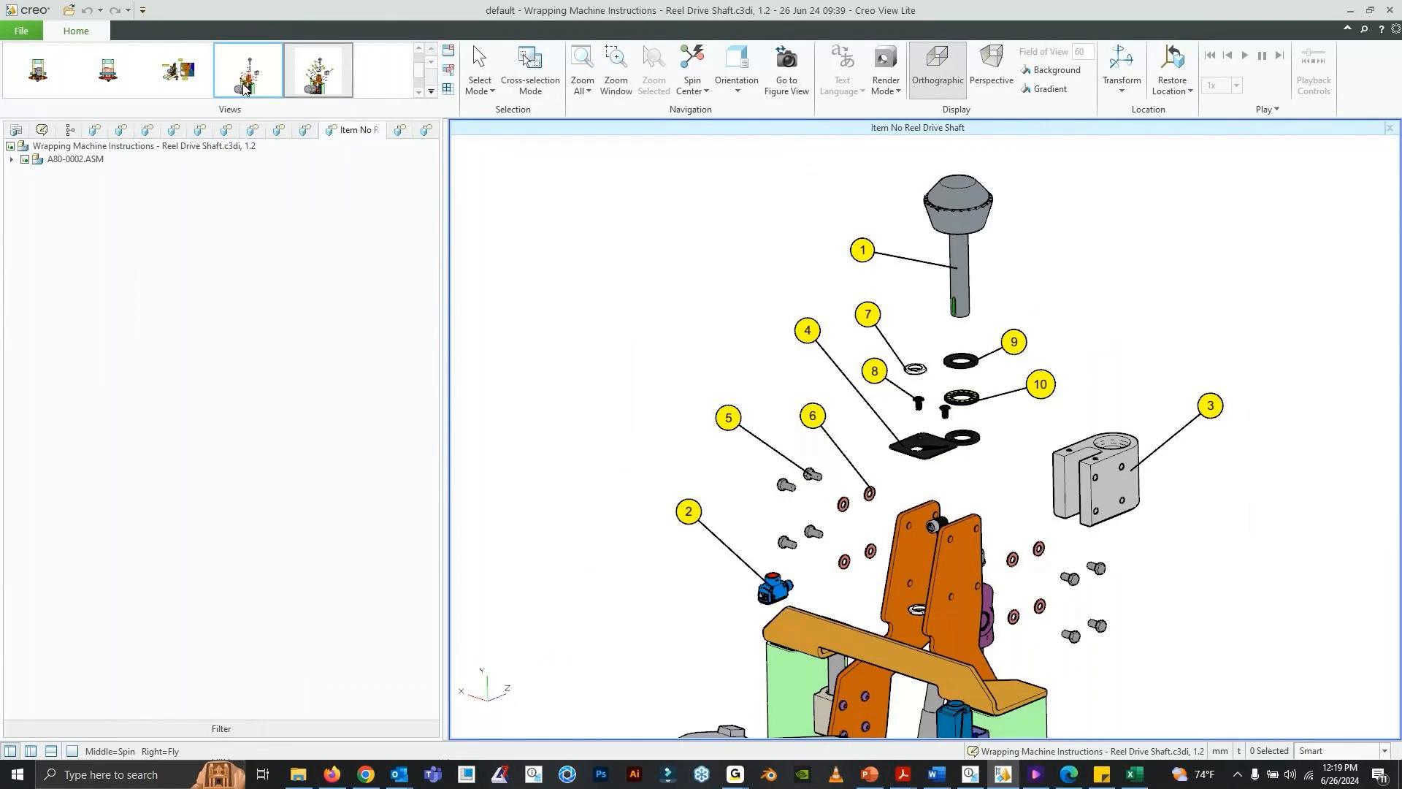
pyautogui.click(1350, 13)
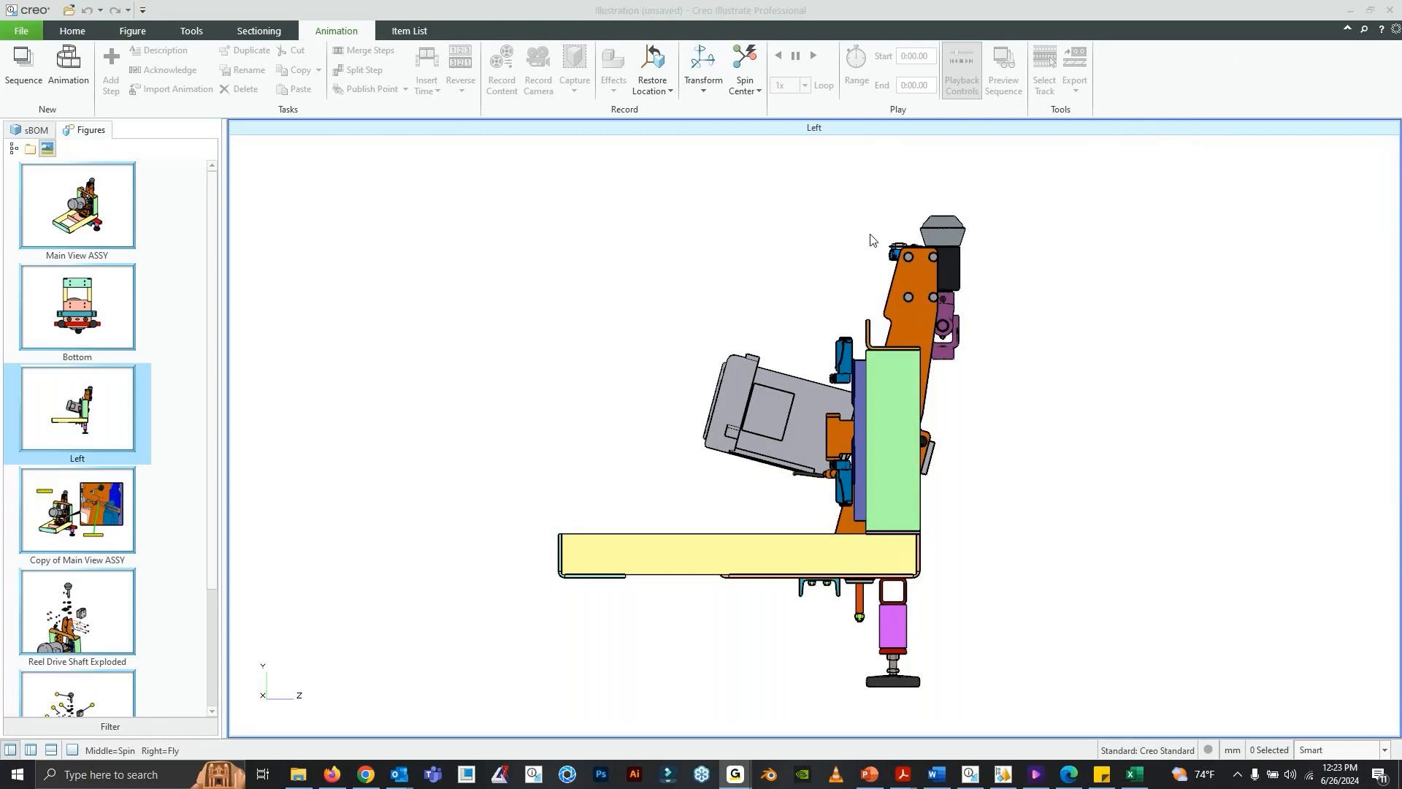
# - Switch to the Vuforia Studio preview in Chrome, orbit the wrapping machine model and play its reel drive shaft animation steps
pyautogui.click(378, 784)
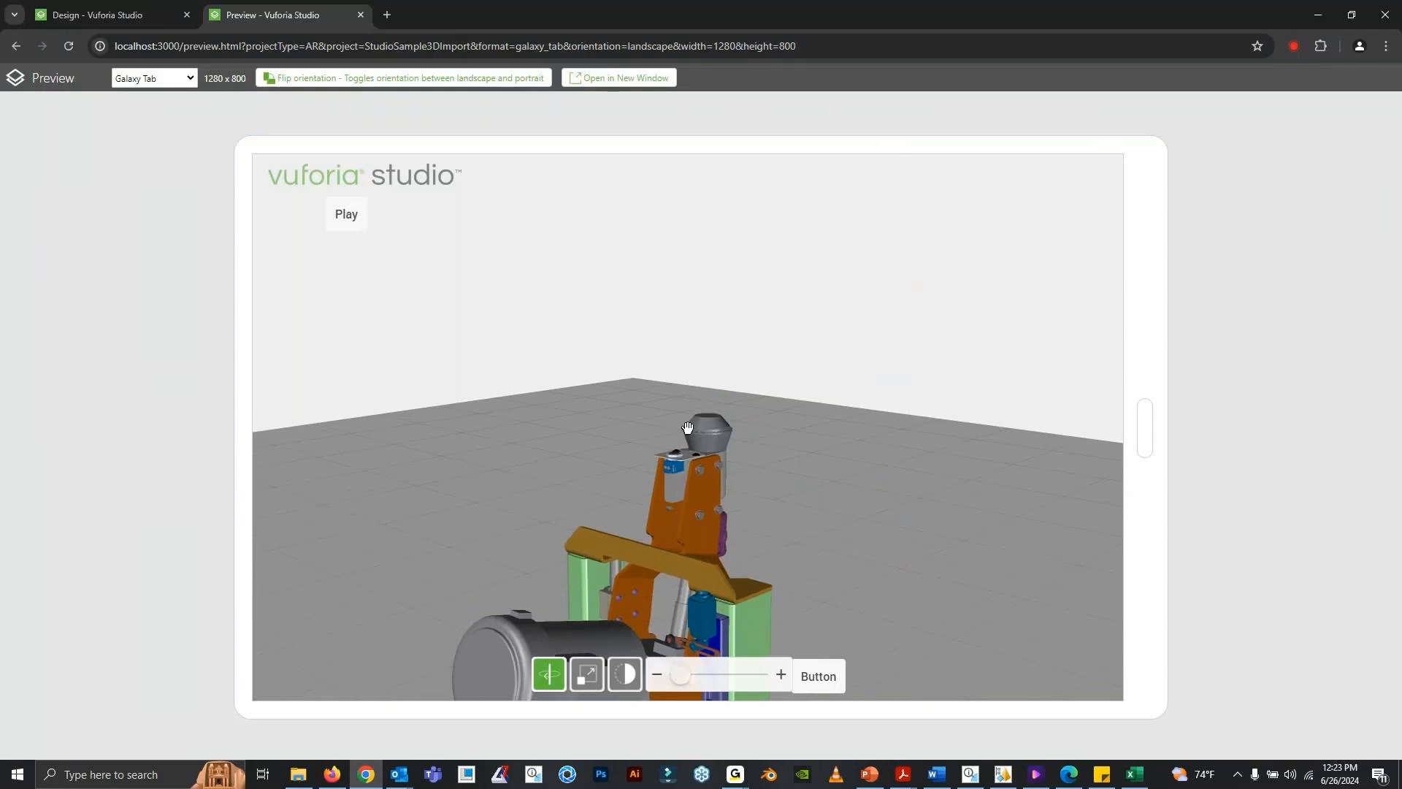
pyautogui.moveTo(688, 428); pyautogui.dragTo(740, 235, button='right')
pyautogui.moveTo(826, 317); pyautogui.dragTo(821, 332, button='right')
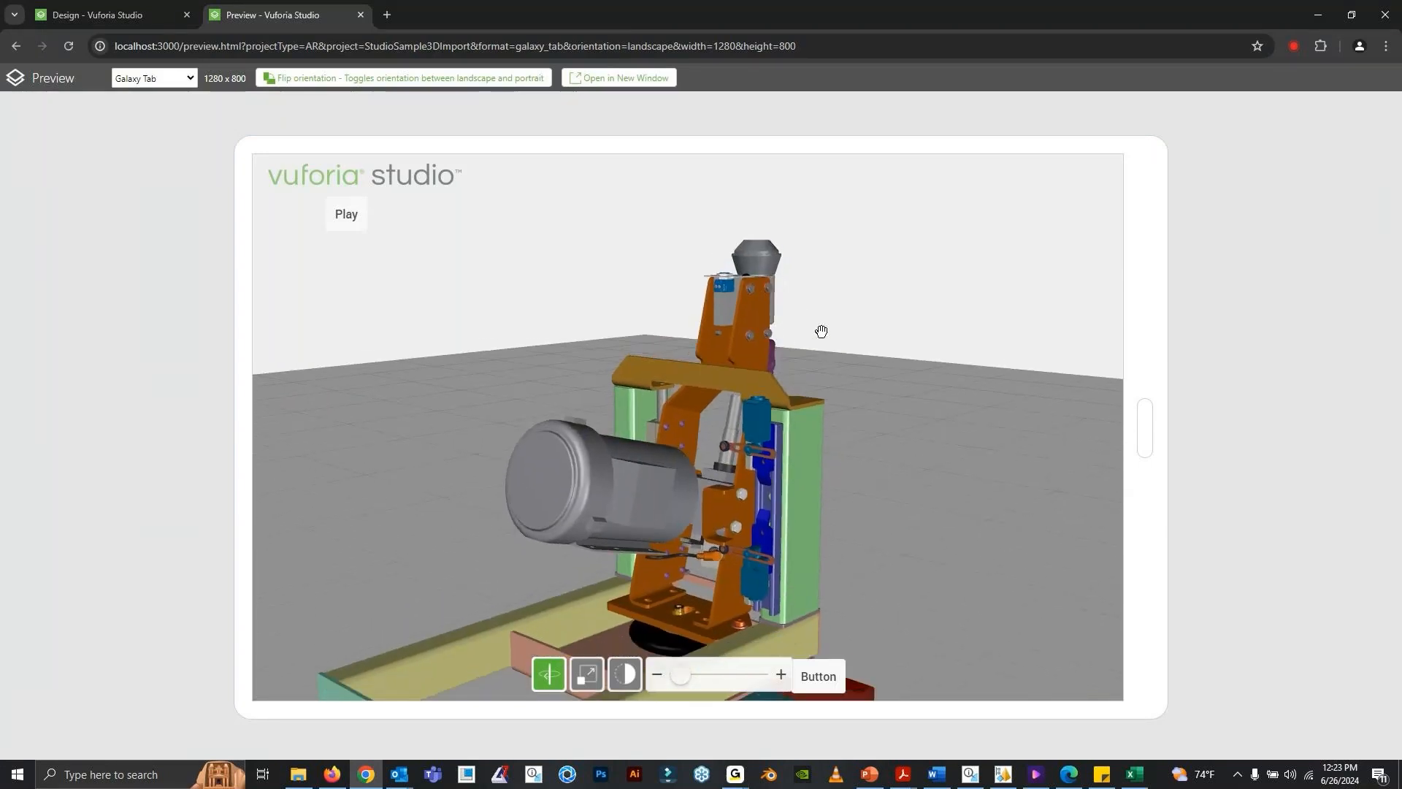
pyautogui.moveTo(821, 332)
pyautogui.mouseDown()
pyautogui.moveTo(796, 345)
pyautogui.moveTo(805, 354)
pyautogui.mouseUp()
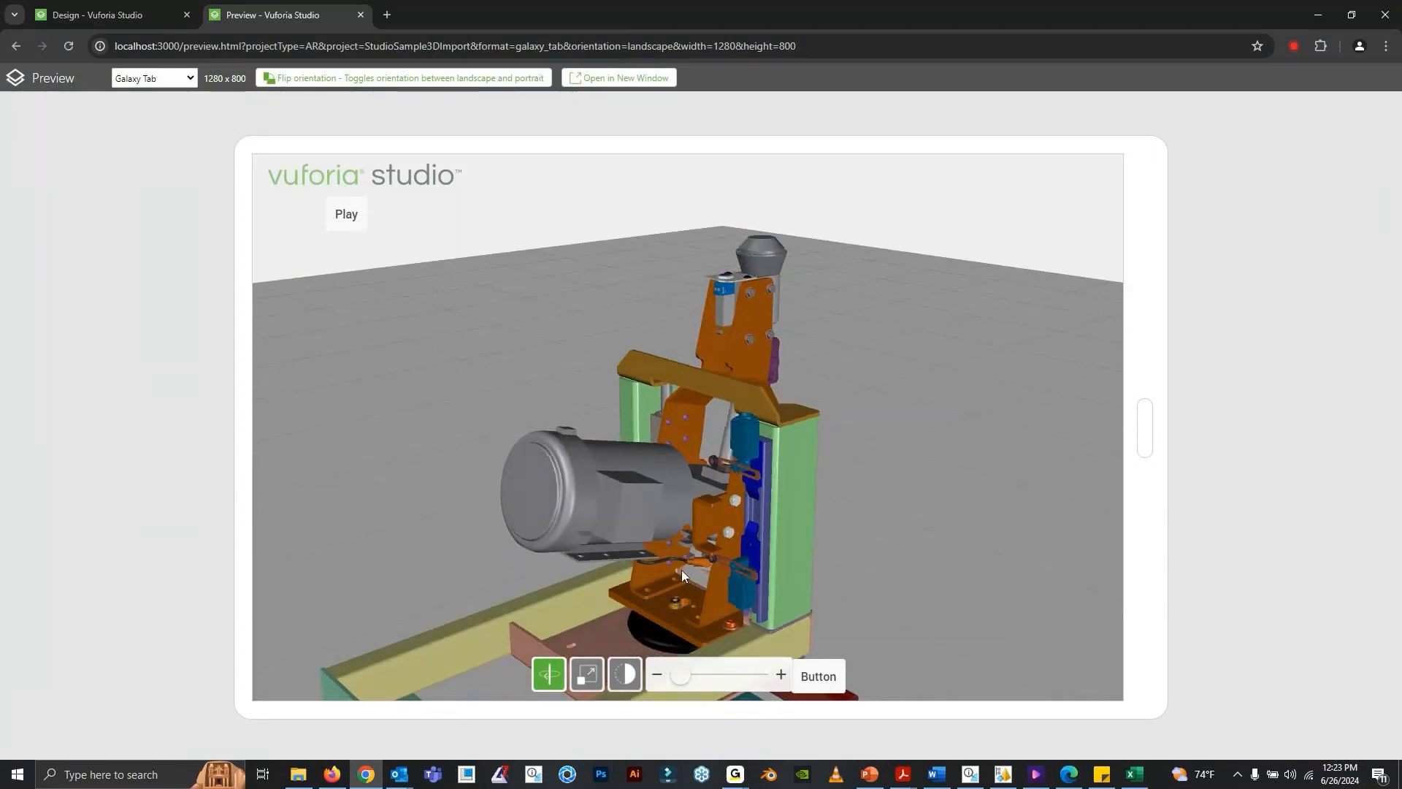
pyautogui.click(347, 215)
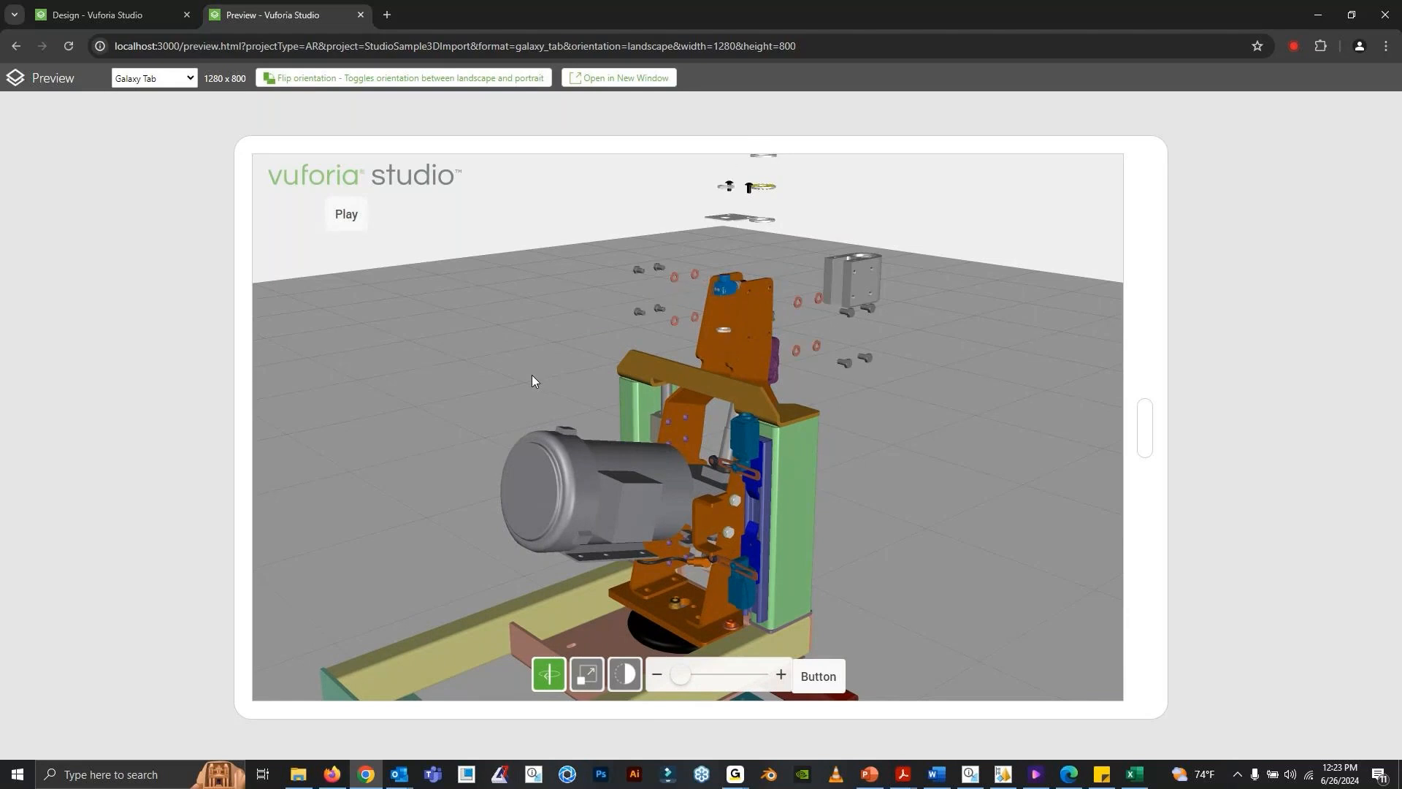
pyautogui.click(342, 220)
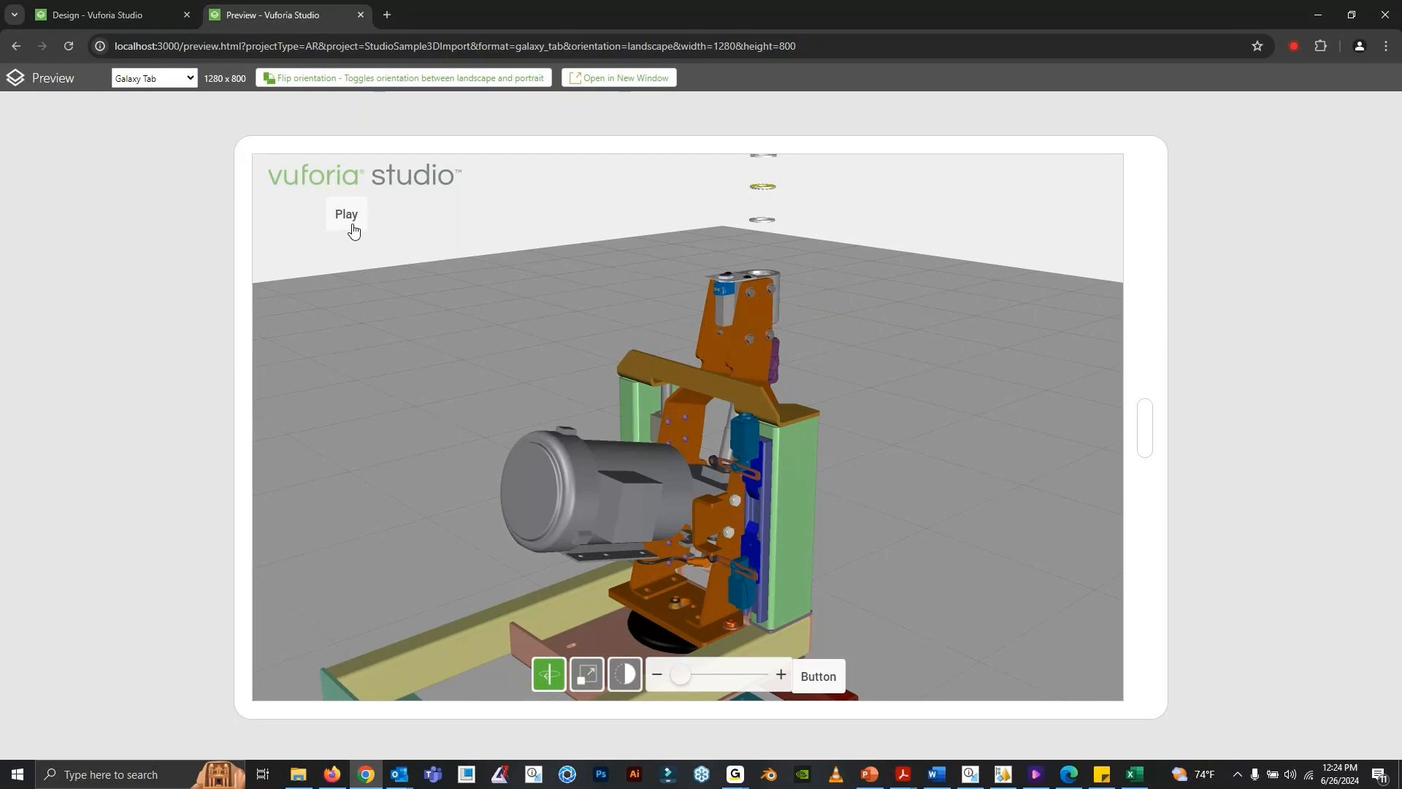
pyautogui.click(352, 226)
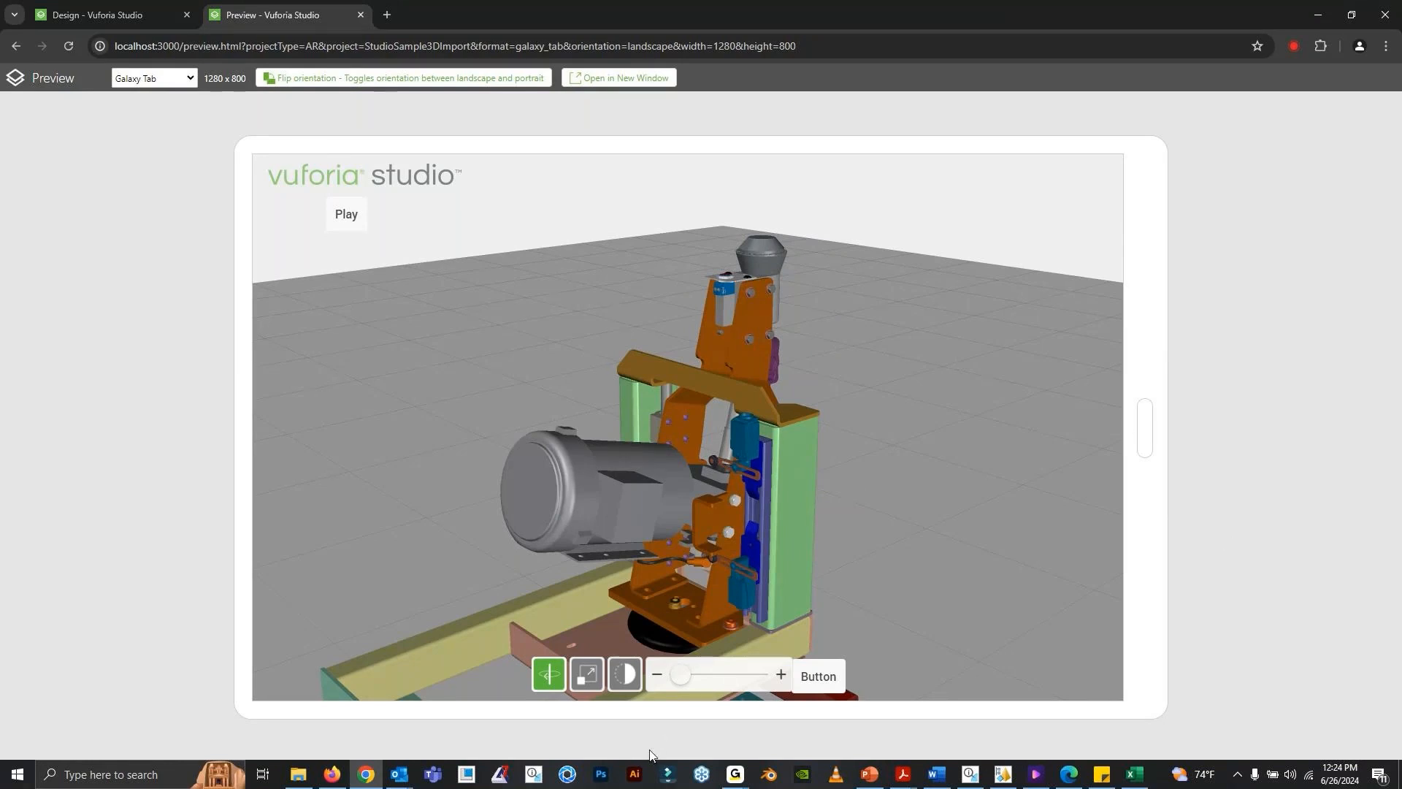
# - Check the GoTo window, and return to PowerPoint to start the slide show from the Thank You slide
pyautogui.click(744, 780)
pyautogui.click(803, 738)
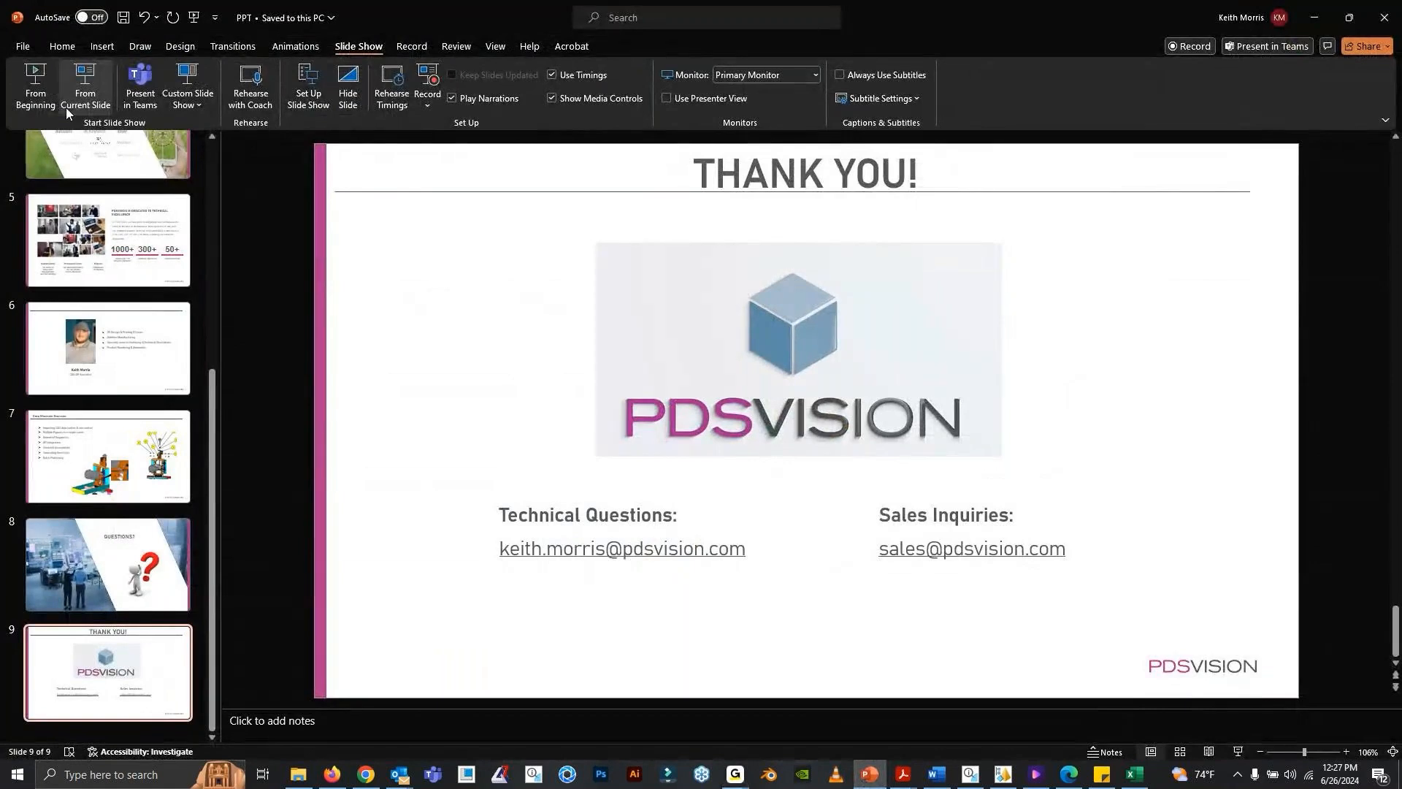
pyautogui.click(77, 89)
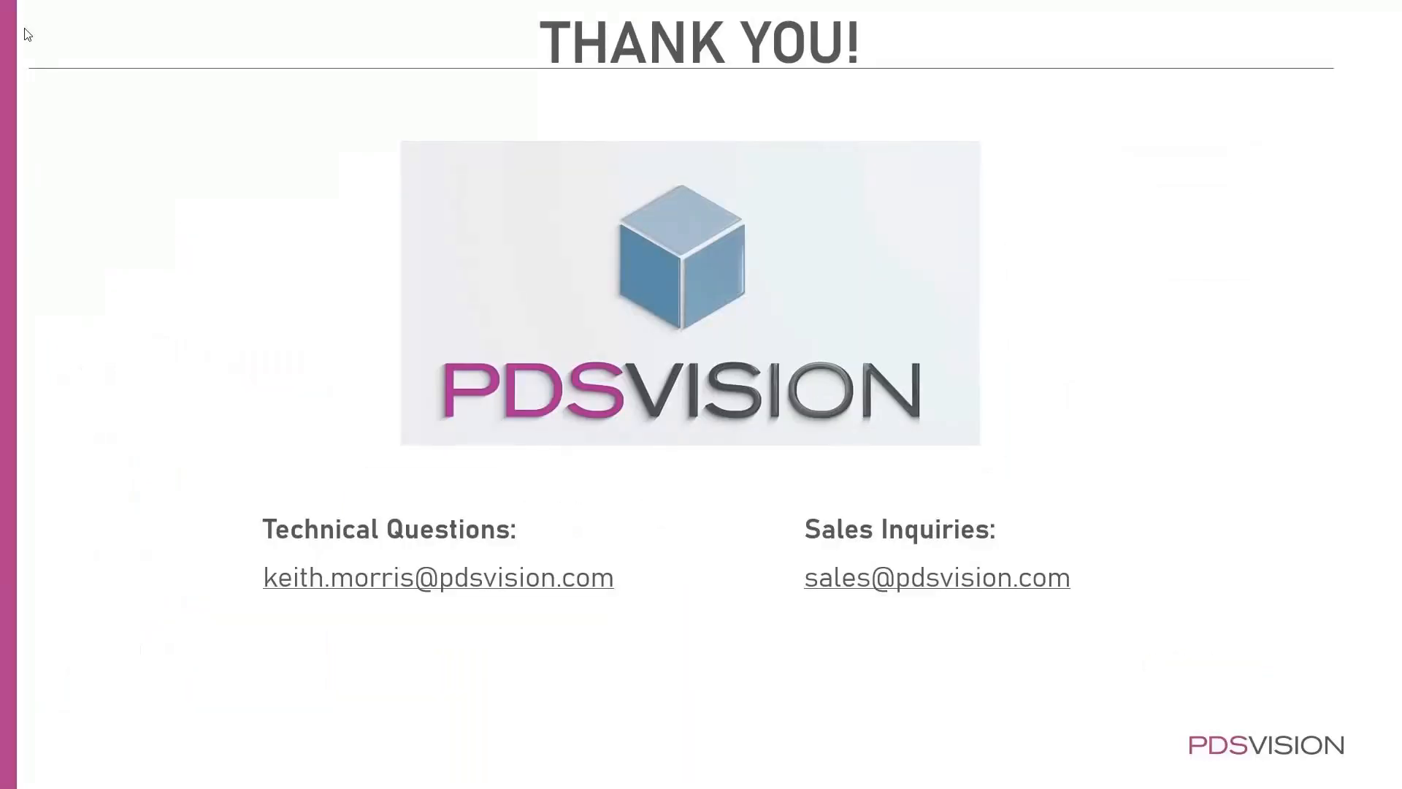